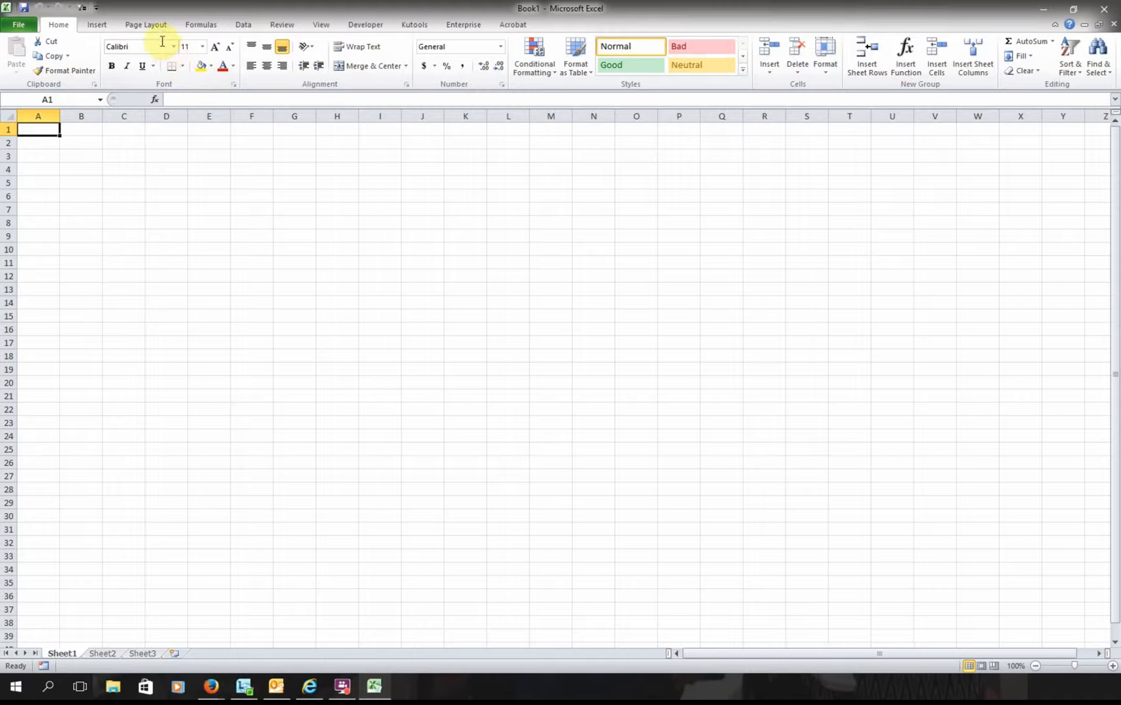
# - Switch Sheet1's page orientation to Landscape and return to cell A1
pyautogui.click(149, 25)
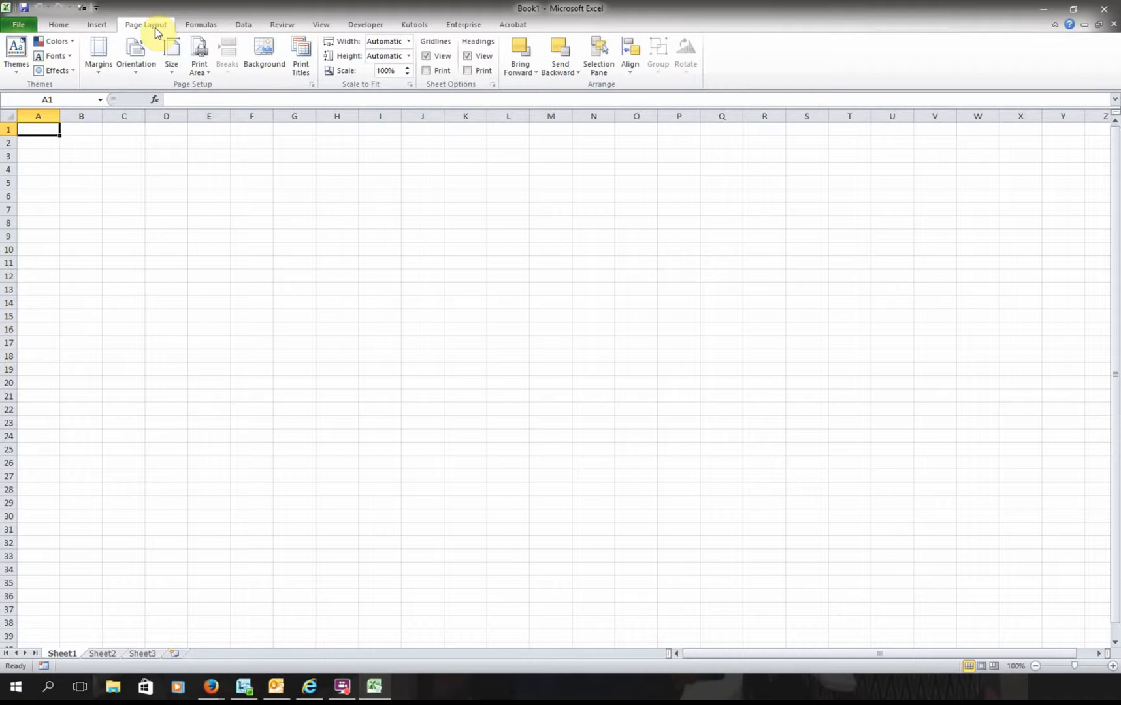
pyautogui.click(134, 71)
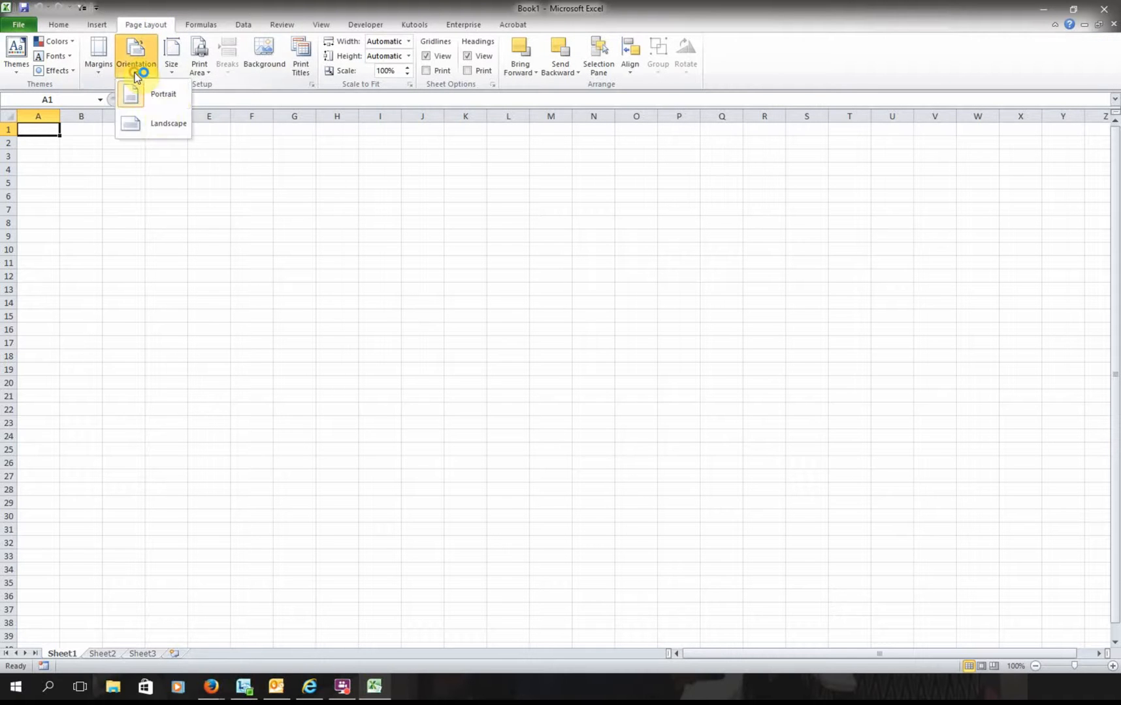
pyautogui.click(160, 126)
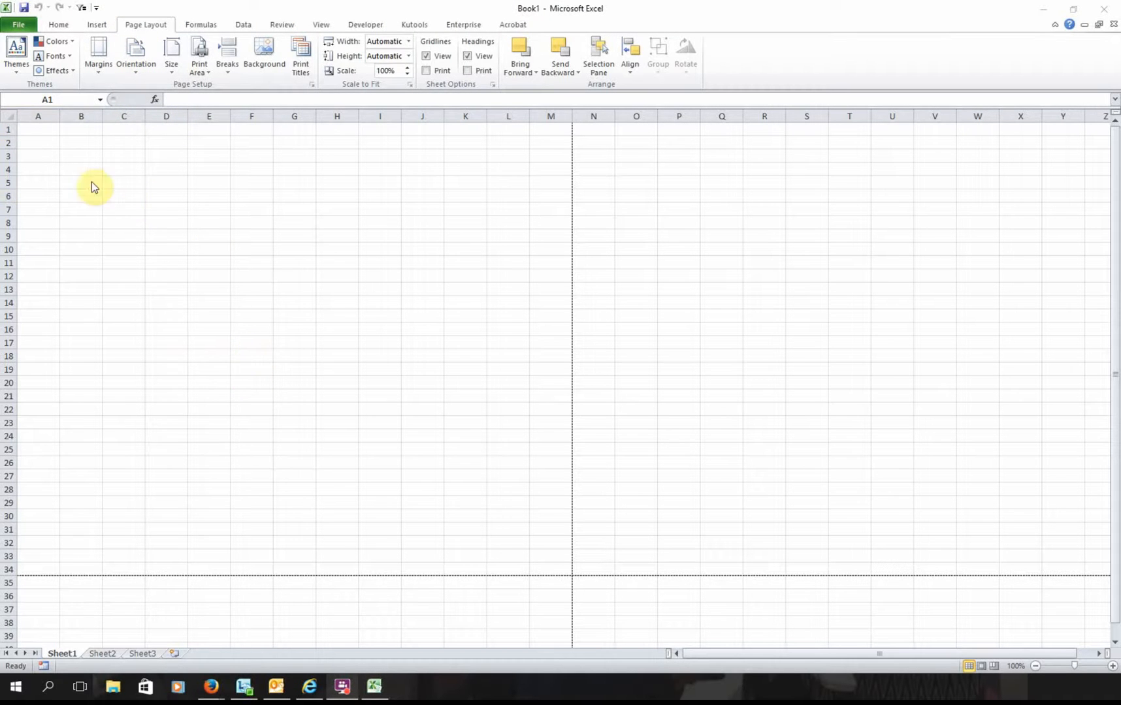
pyautogui.click(49, 126)
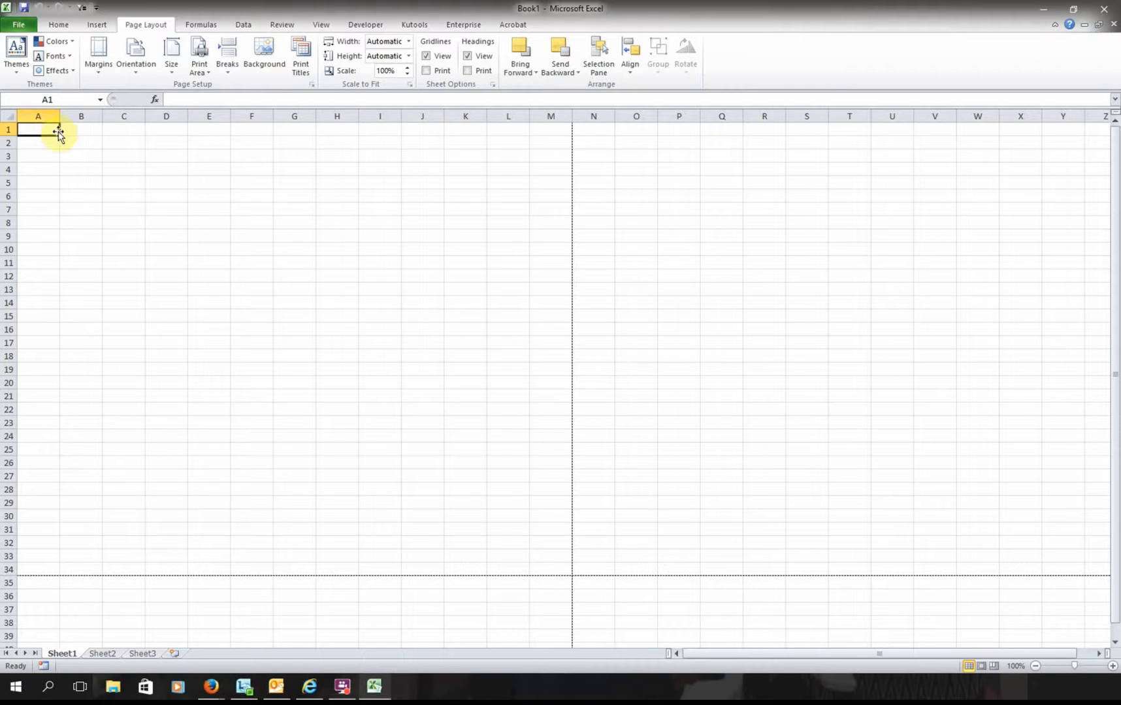
# - Merge and centre cells A1 through M1
pyautogui.moveTo(50, 127); pyautogui.dragTo(541, 130)
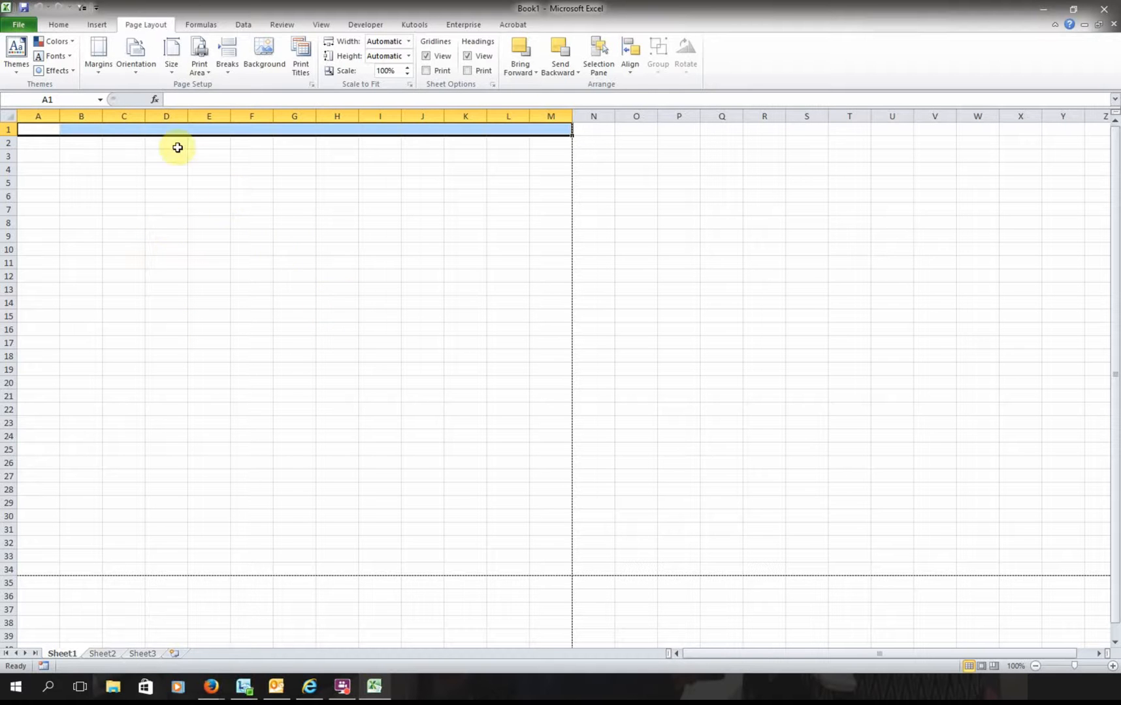
pyautogui.click(39, 128)
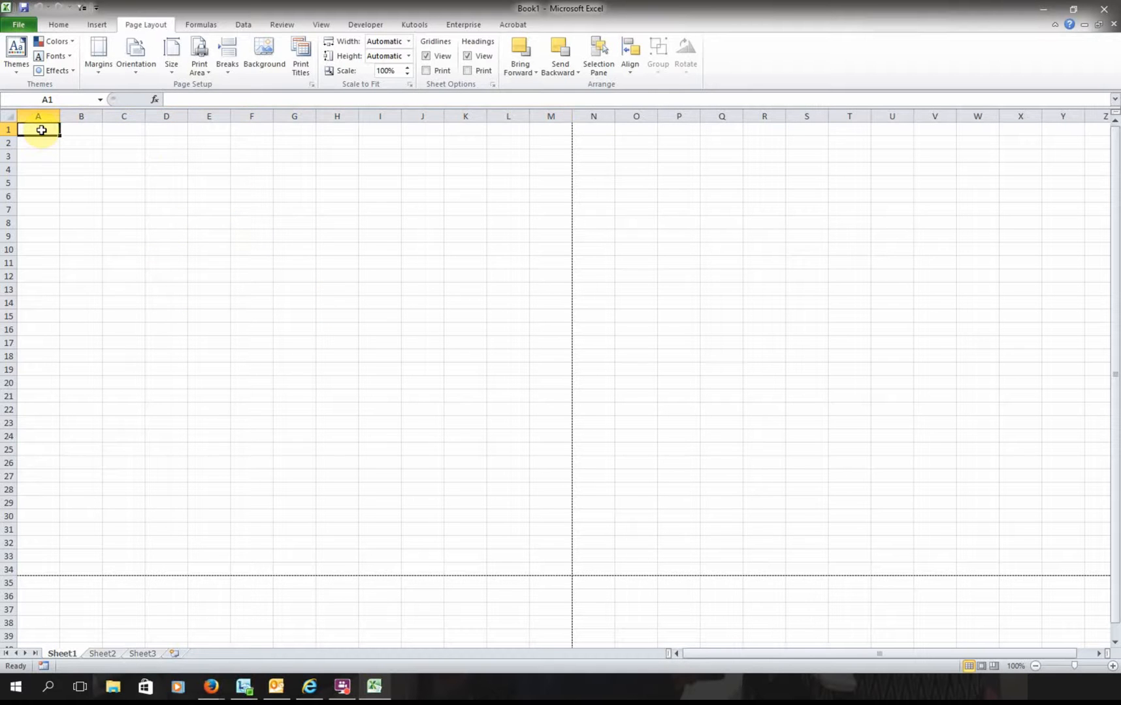
pyautogui.moveTo(55, 128); pyautogui.dragTo(538, 126)
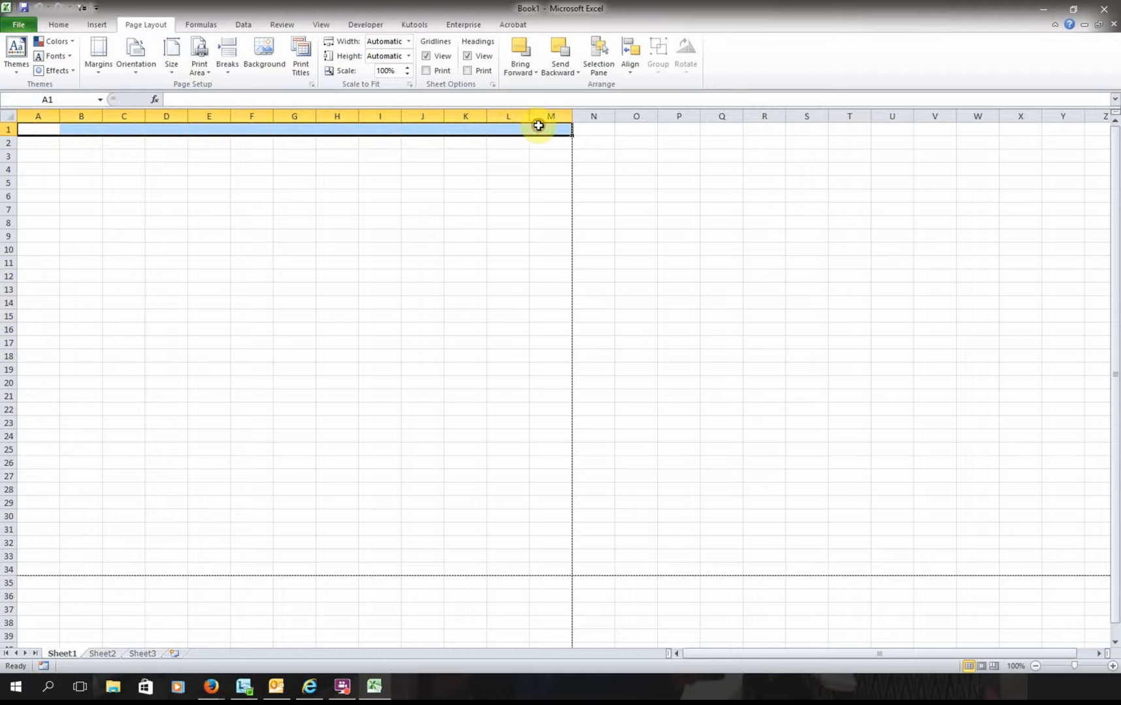
pyautogui.click(60, 26)
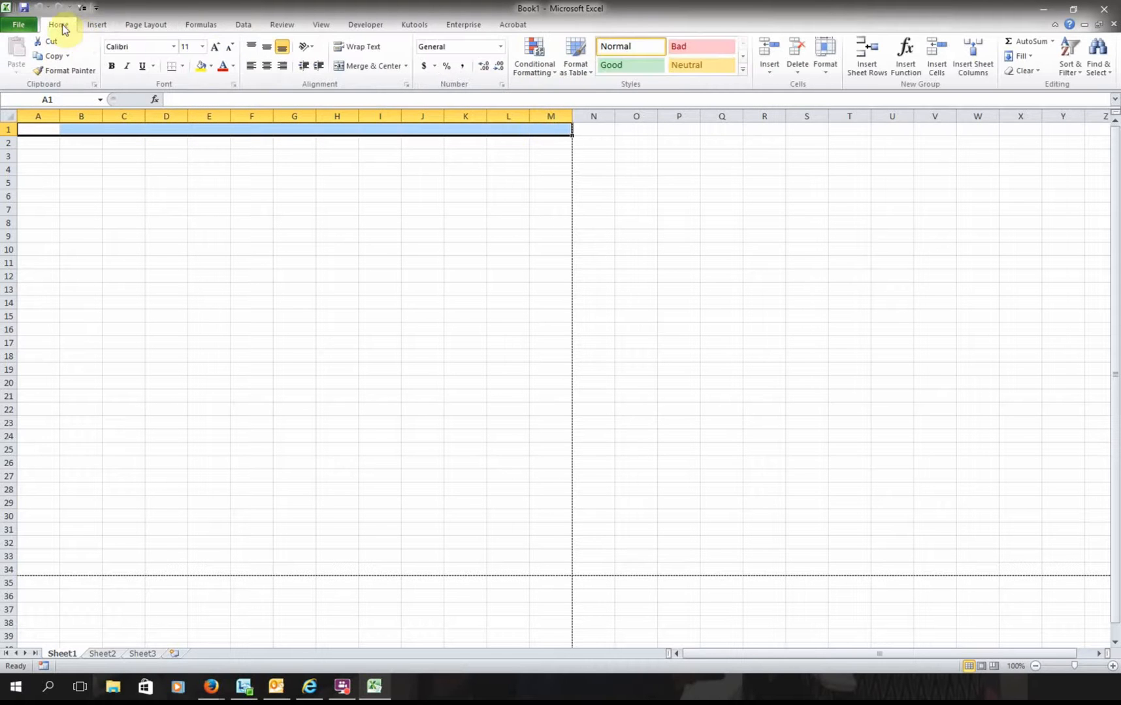
pyautogui.click(356, 67)
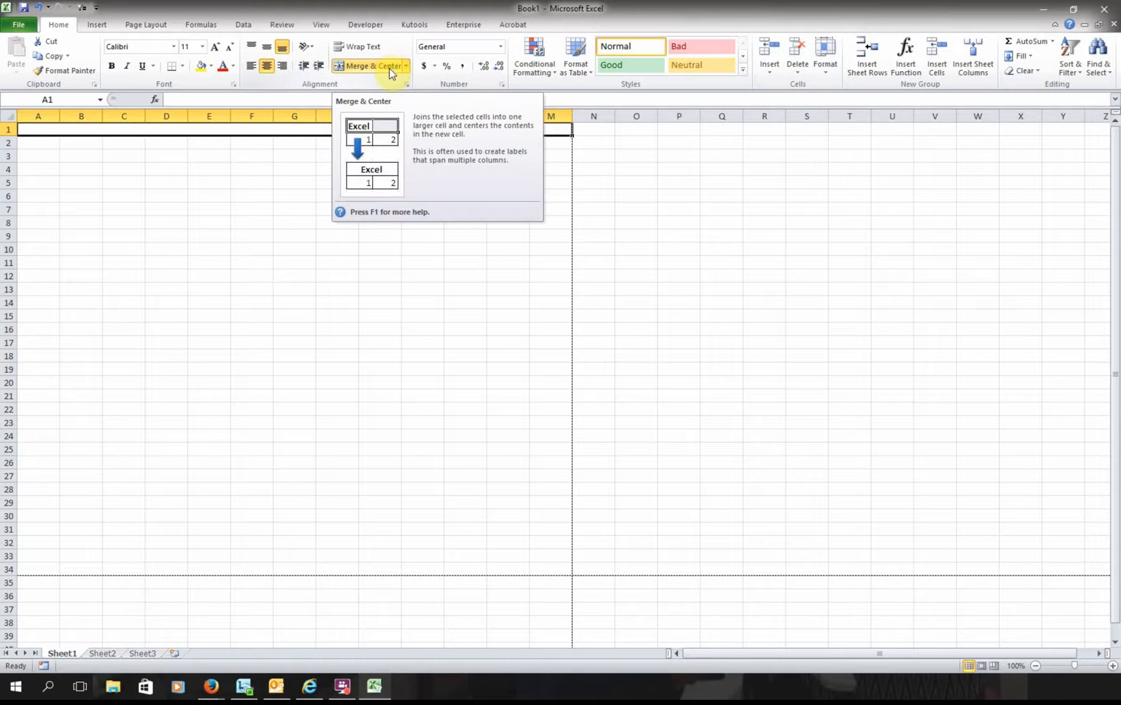
# - Enter the title '2016-2017 Program and Events' in the merged A1 cell
pyautogui.click(260, 141)
pyautogui.click(247, 127)
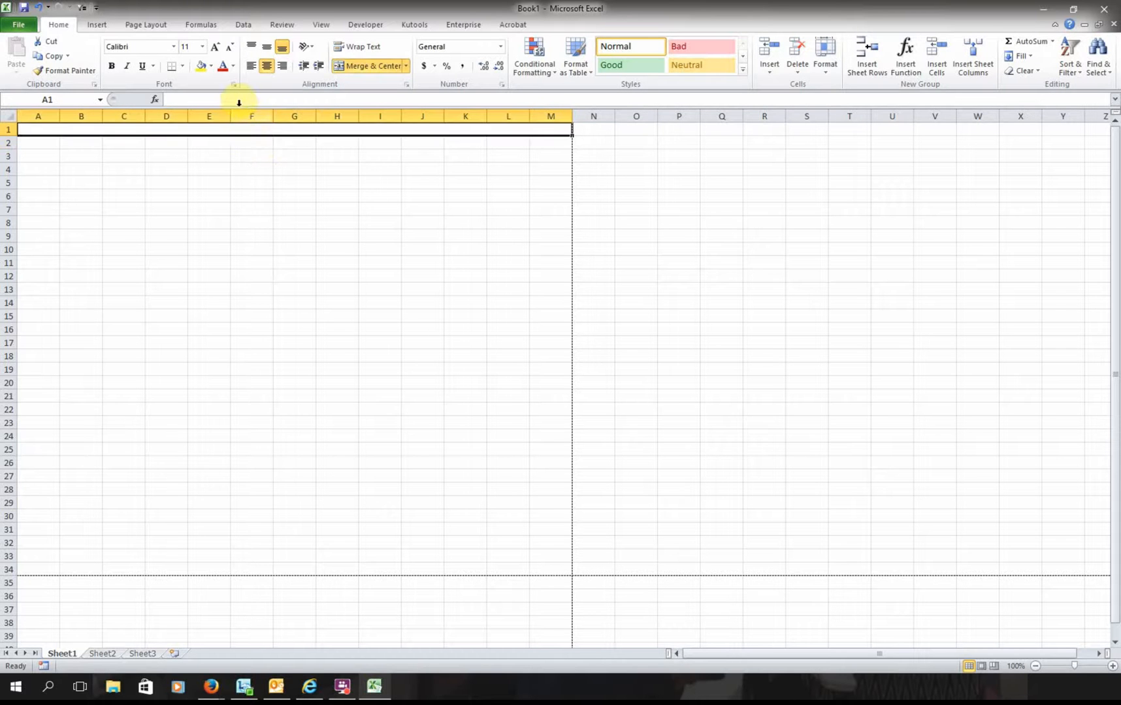
pyautogui.click(238, 100)
pyautogui.write('201')
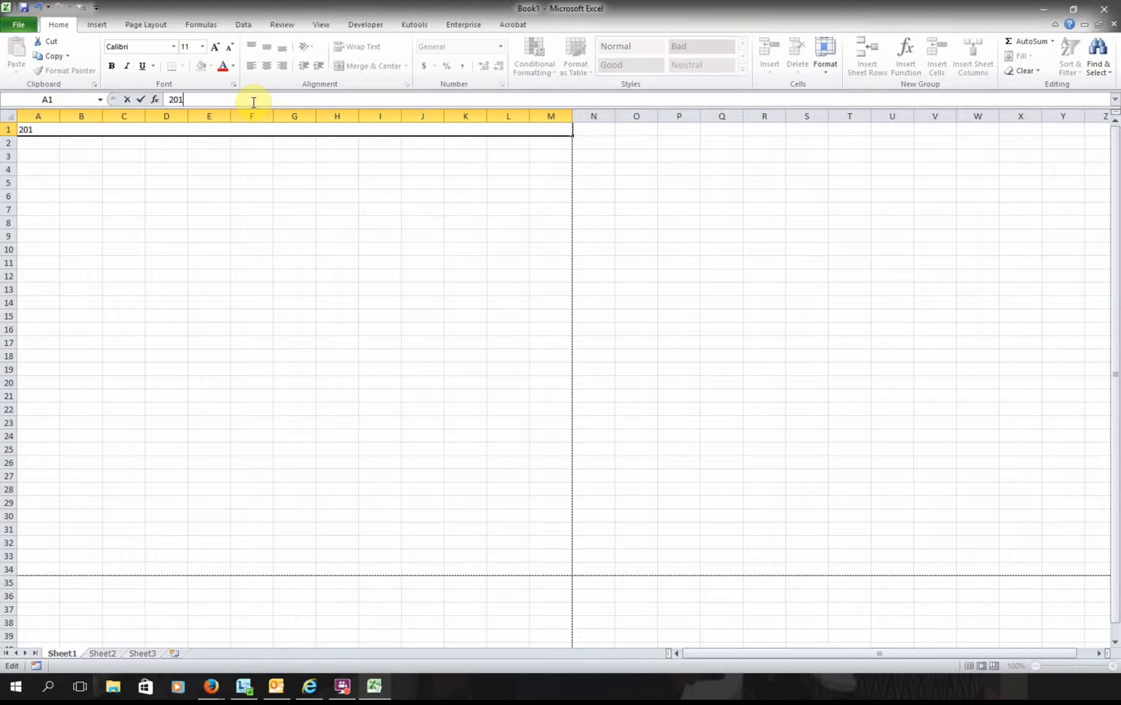
pyautogui.write('6-2017 Program and Events')
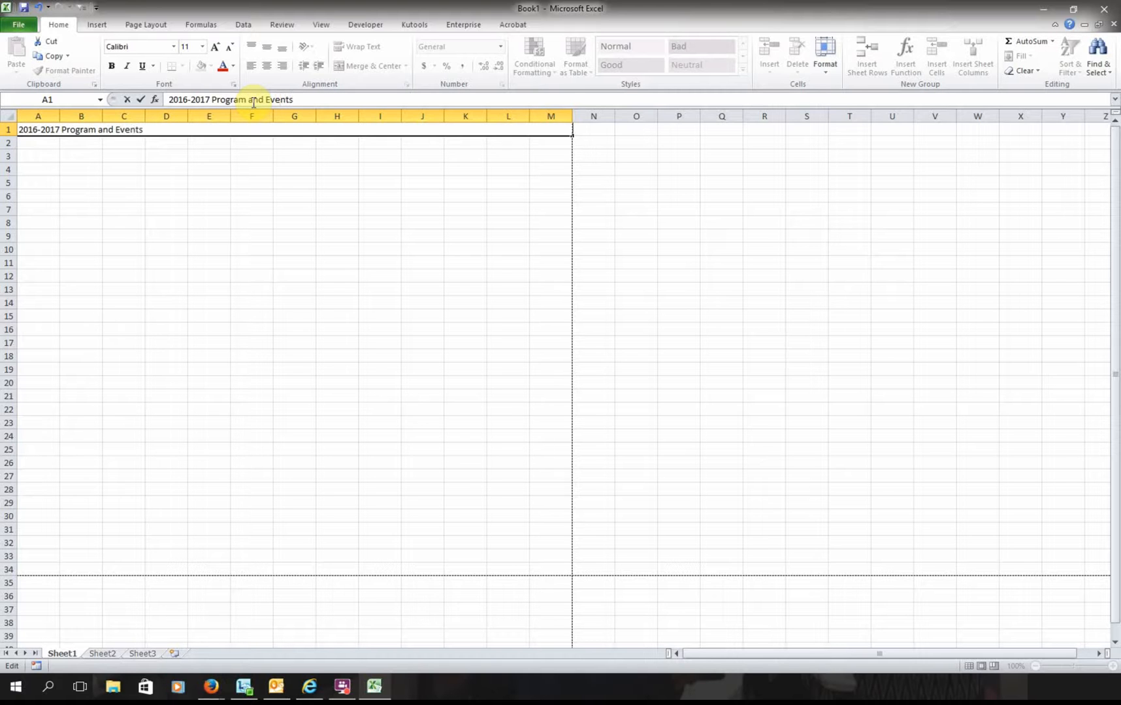
pyautogui.press('Return')
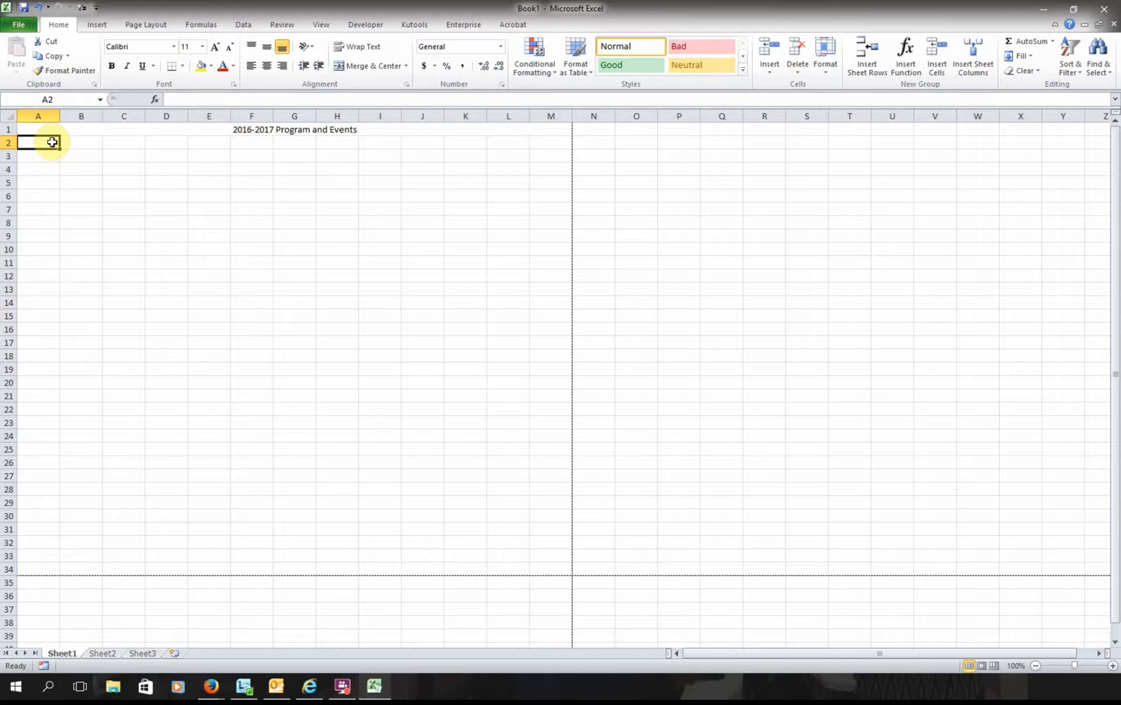
# - Merge A2:C2 and copy that merged layout down to row 34
pyautogui.moveTo(52, 141); pyautogui.dragTo(112, 142)
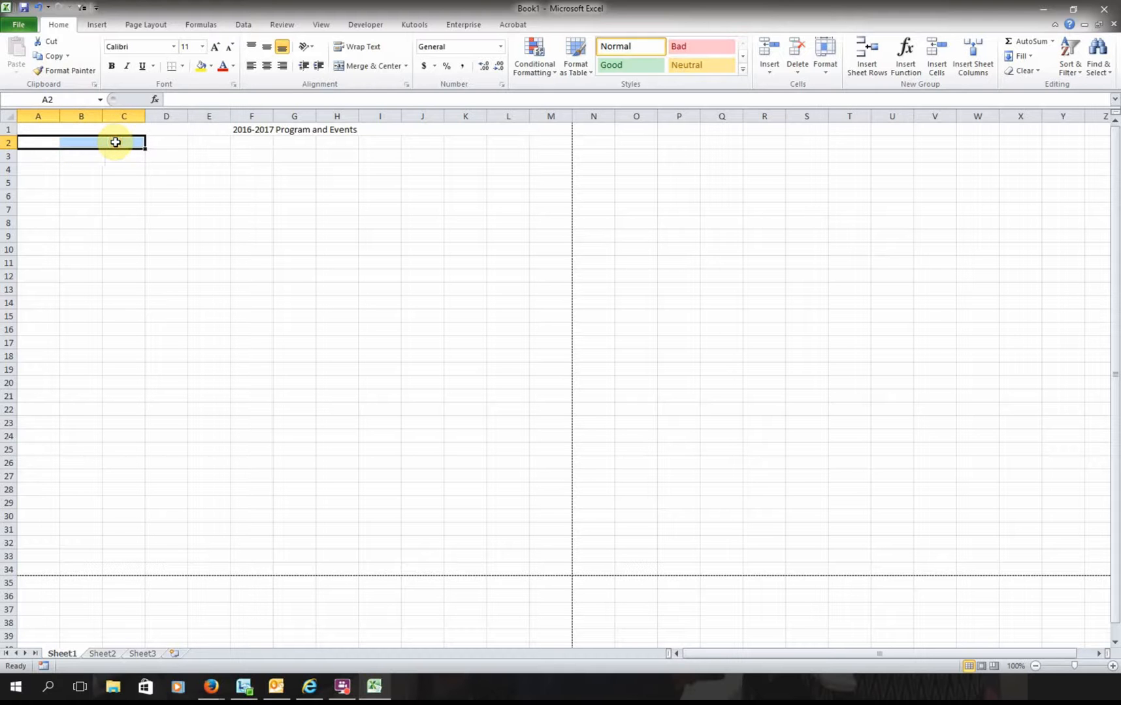
pyautogui.click(388, 66)
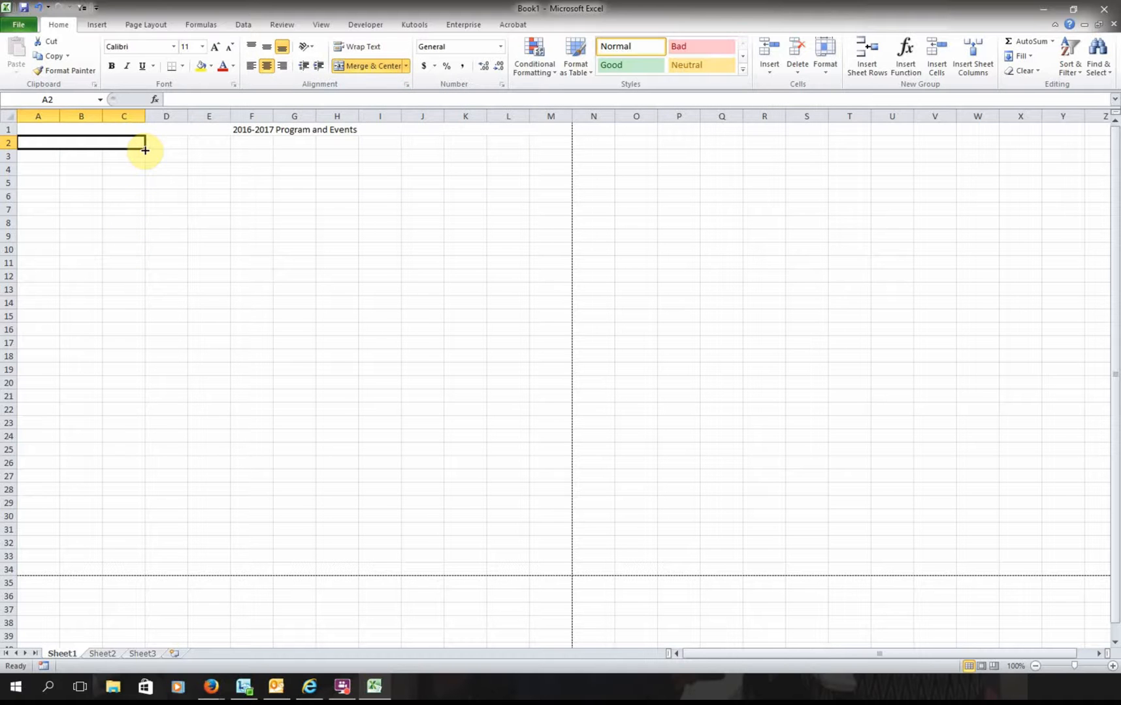
pyautogui.click(148, 155)
pyautogui.click(139, 142)
pyautogui.moveTo(145, 151); pyautogui.dragTo(145, 150)
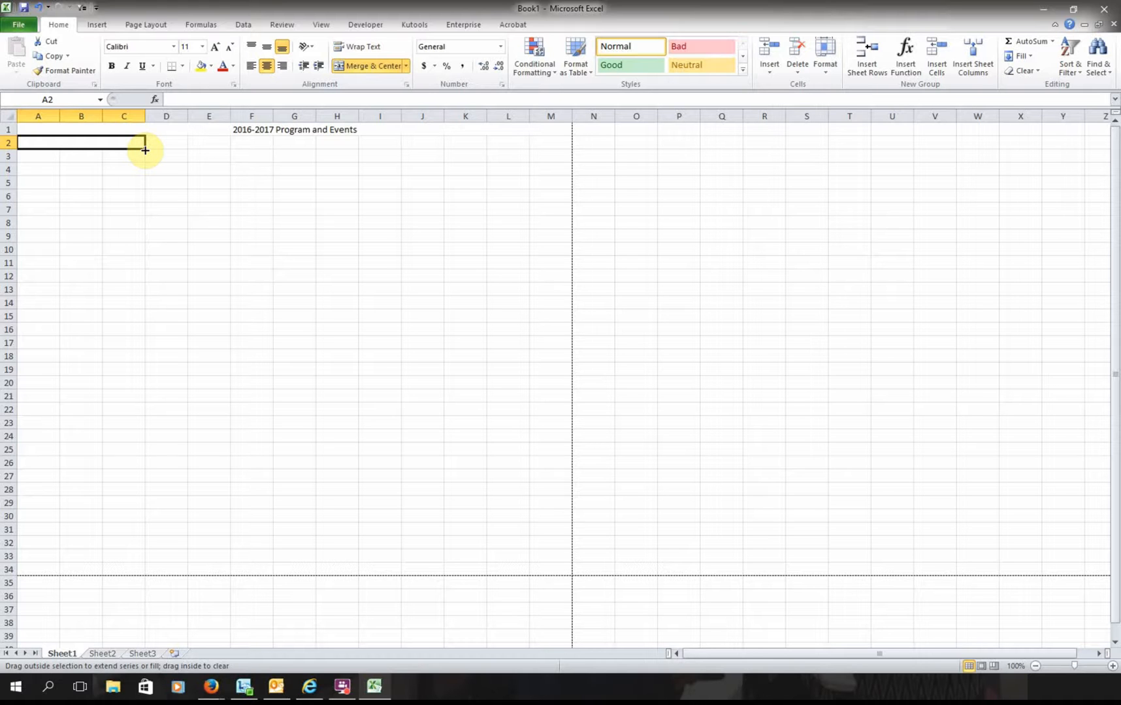
pyautogui.moveTo(145, 150); pyautogui.dragTo(154, 576)
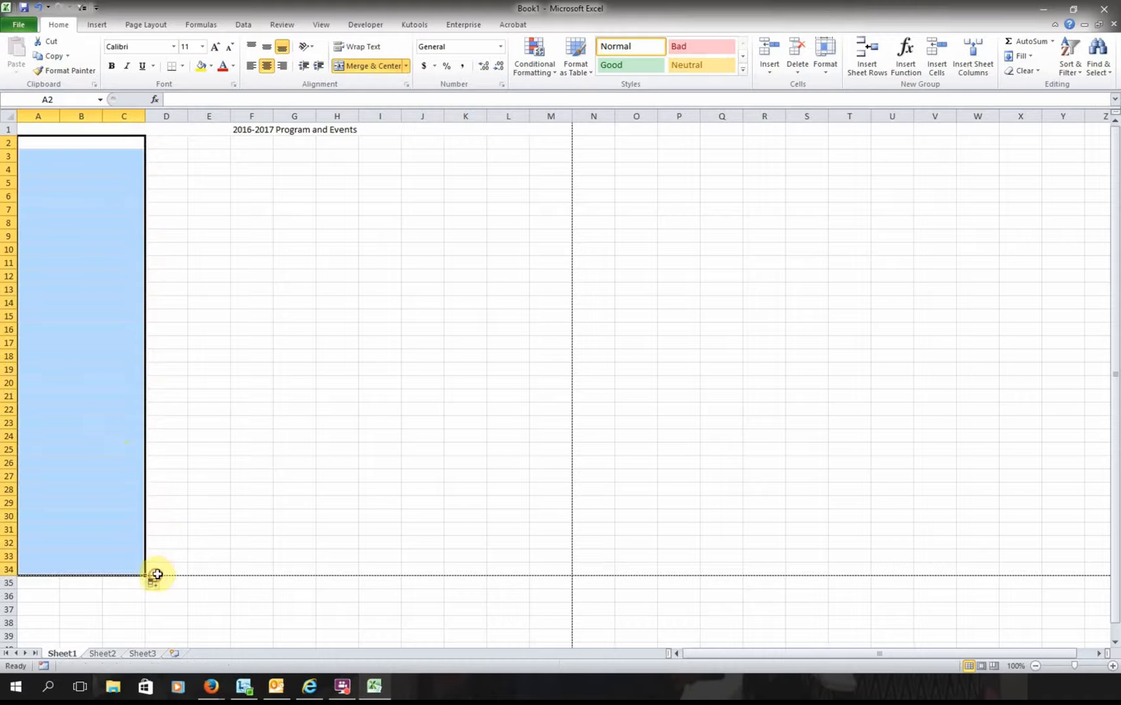
# - Label the merged A2 cell 'Name'
pyautogui.click(90, 476)
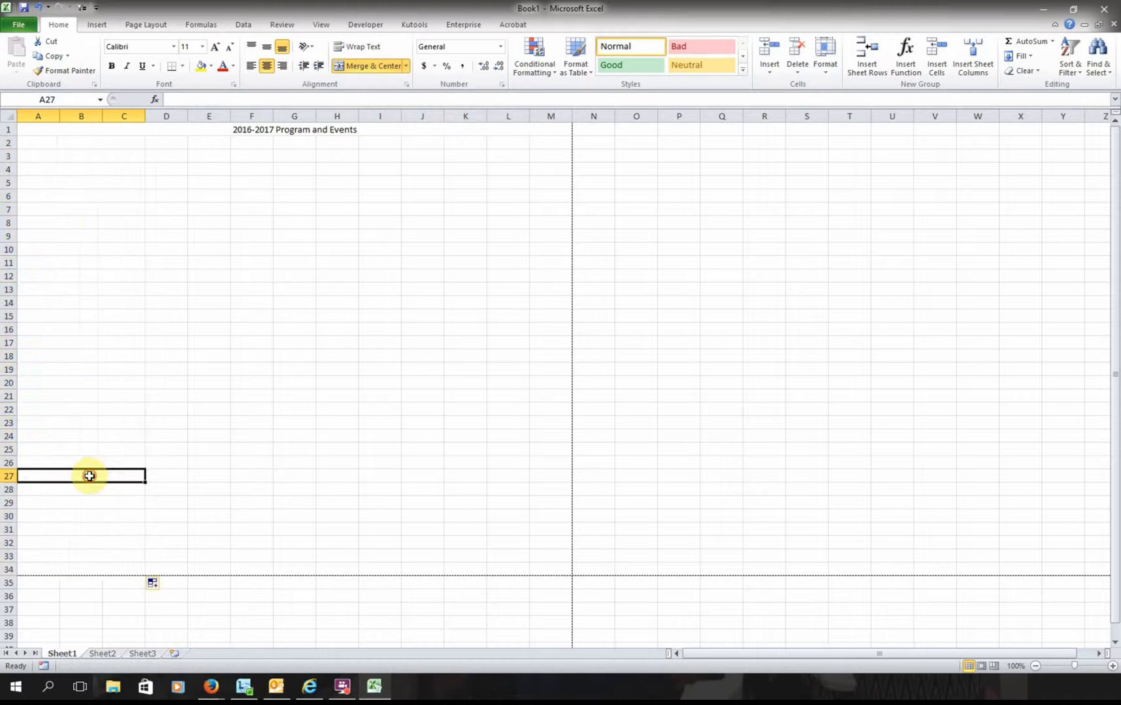
pyautogui.click(86, 143)
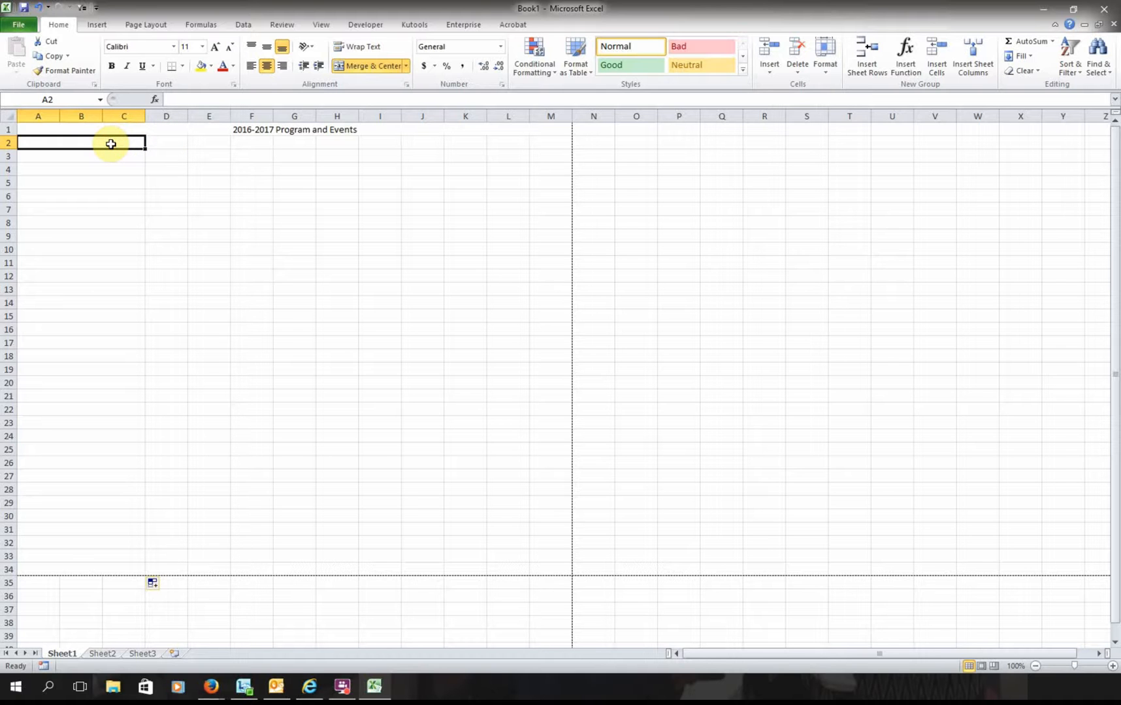
pyautogui.write('Name')
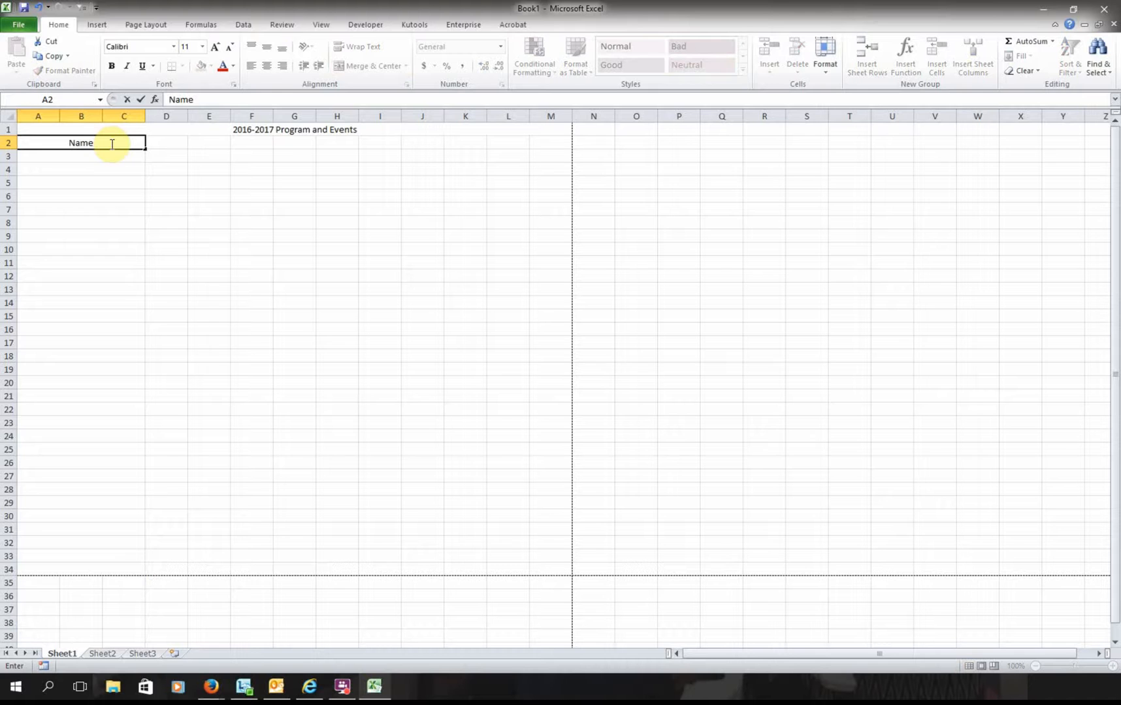
pyautogui.press('Tab')
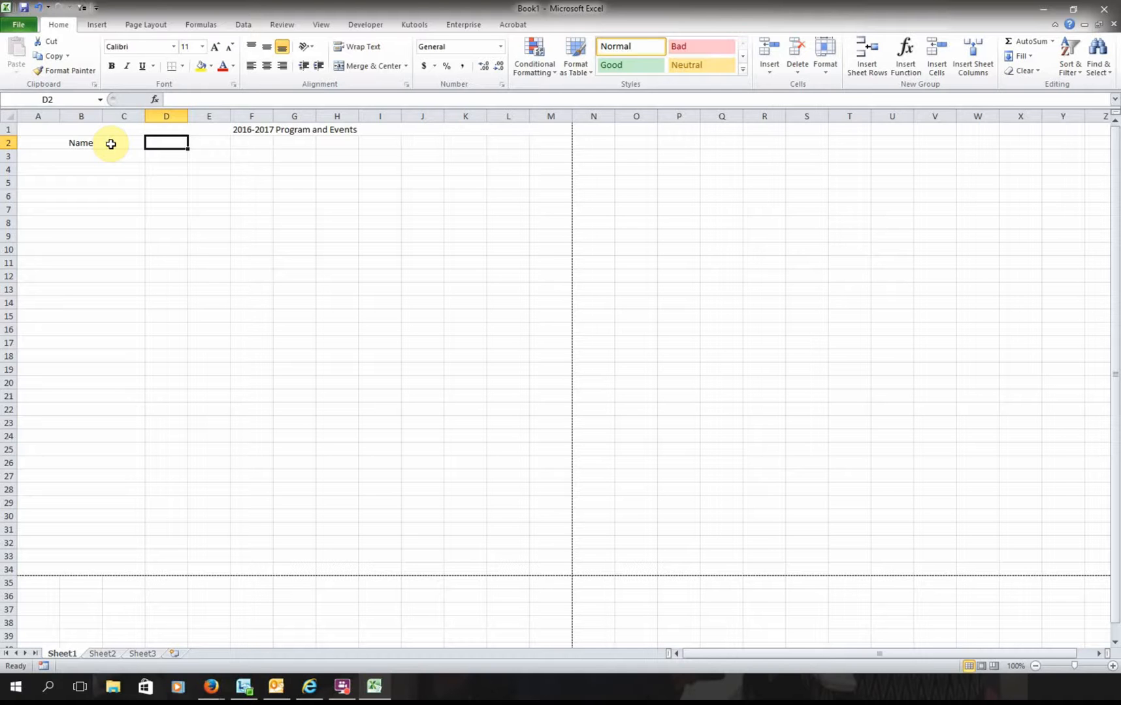
# - Enter headings County Food Show, District Food Show and Nutritional Quiz Bowl in D2:F2
pyautogui.write('C')
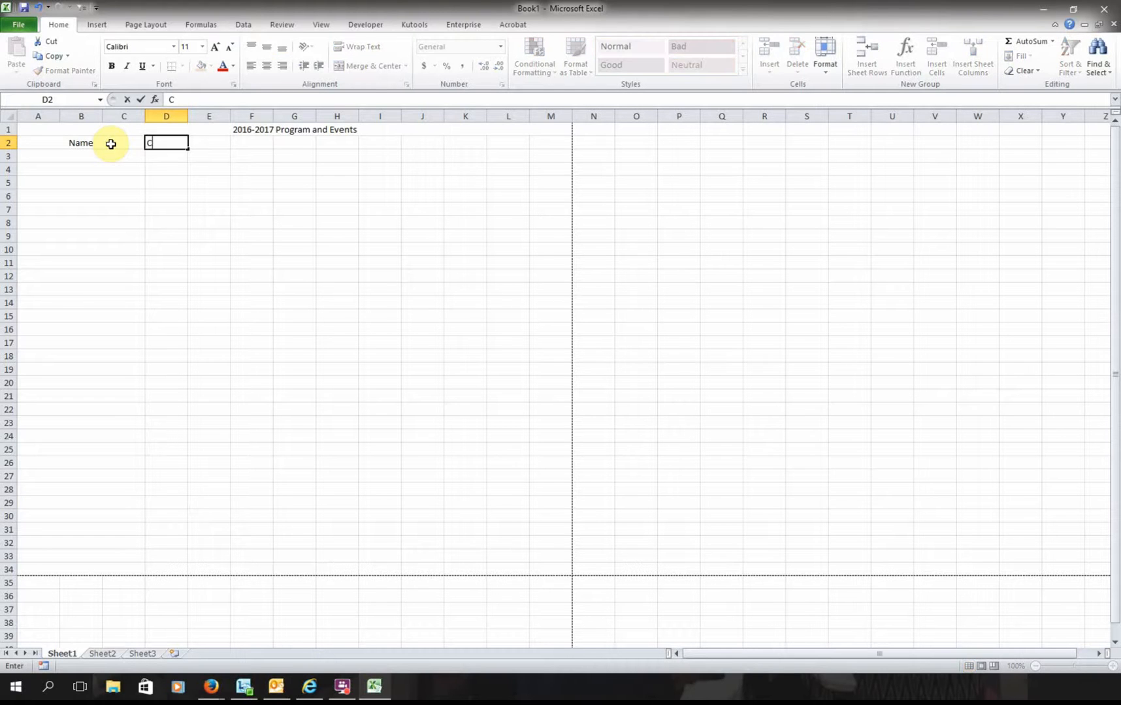
pyautogui.write('ounty Food Show')
pyautogui.press('Tab')
pyautogui.write('Dis')
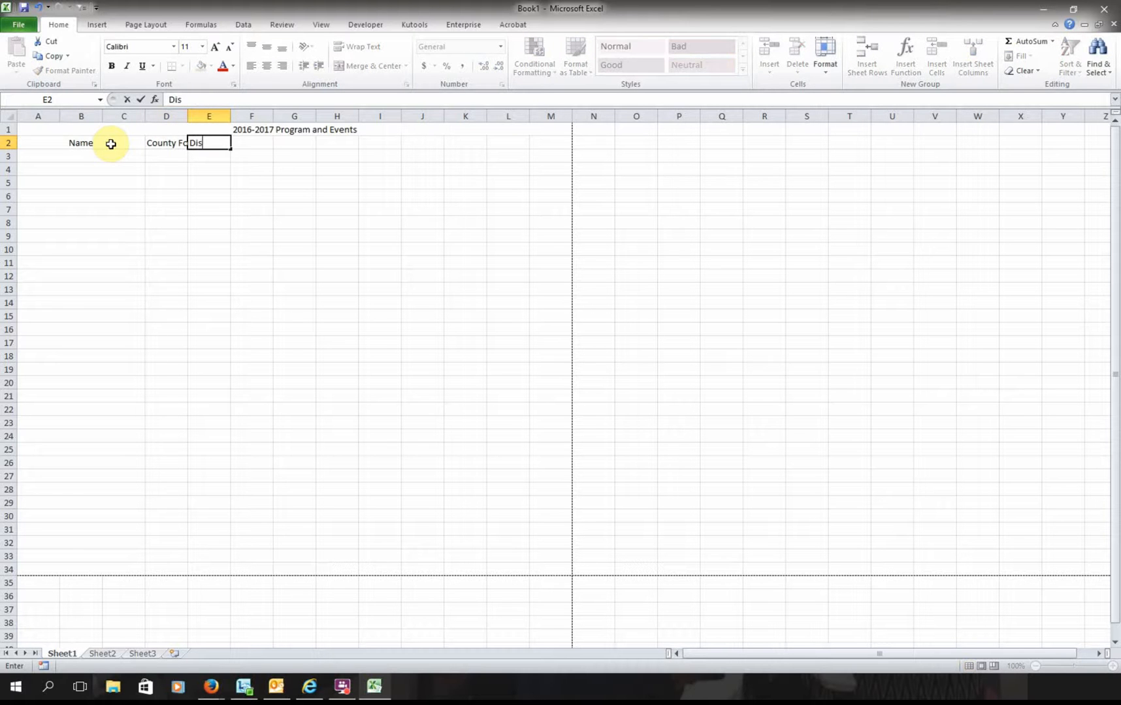
pyautogui.write('trict Food Show')
pyautogui.press('BackSpace')
pyautogui.press('BackSpace')
pyautogui.press('BackSpace')
pyautogui.write('how')
pyautogui.press('Tab')
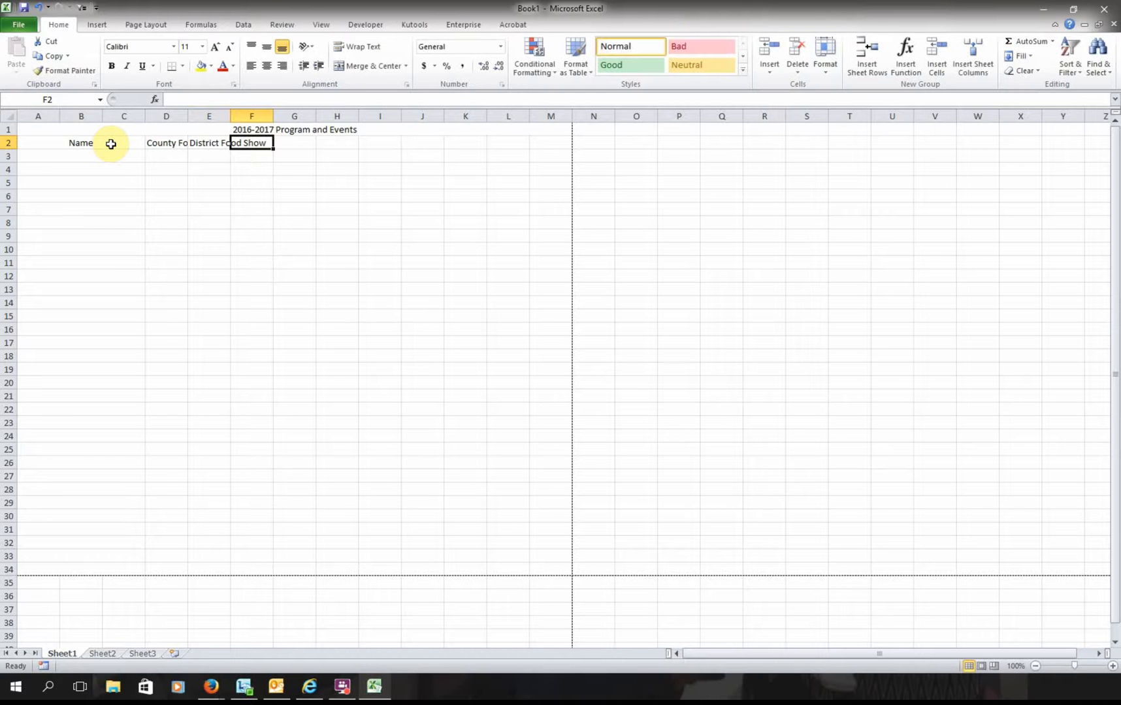
pyautogui.write('Nutritio')
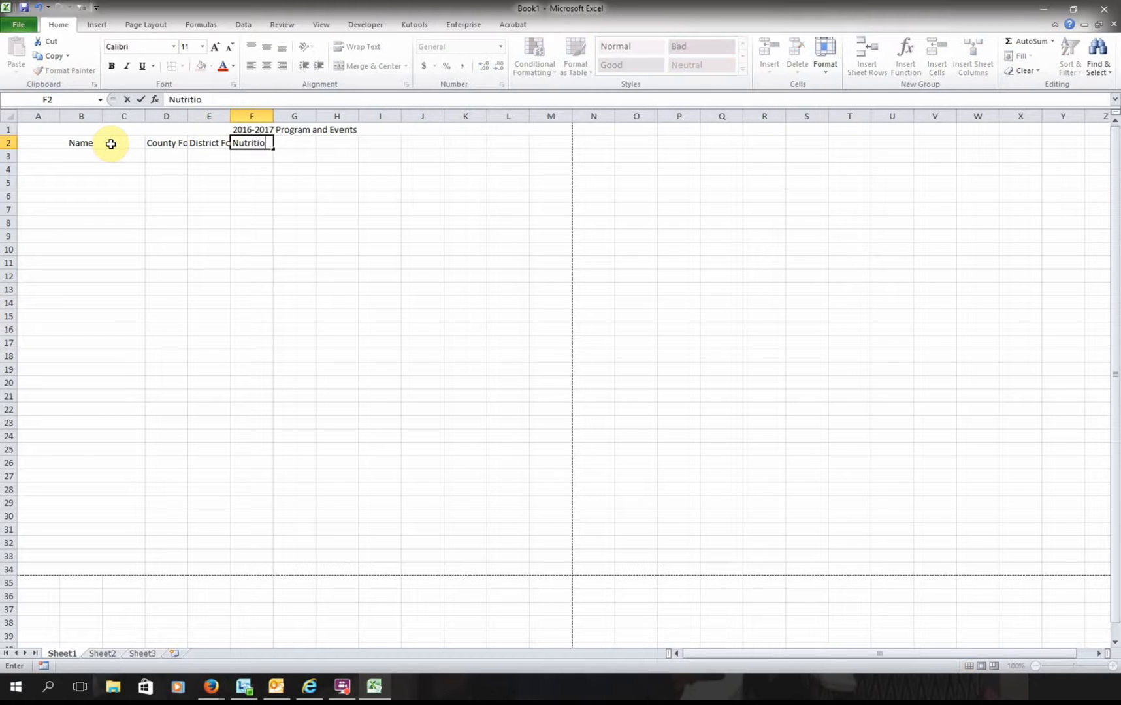
pyautogui.write('nal Quiz Bowl')
pyautogui.press('Tab')
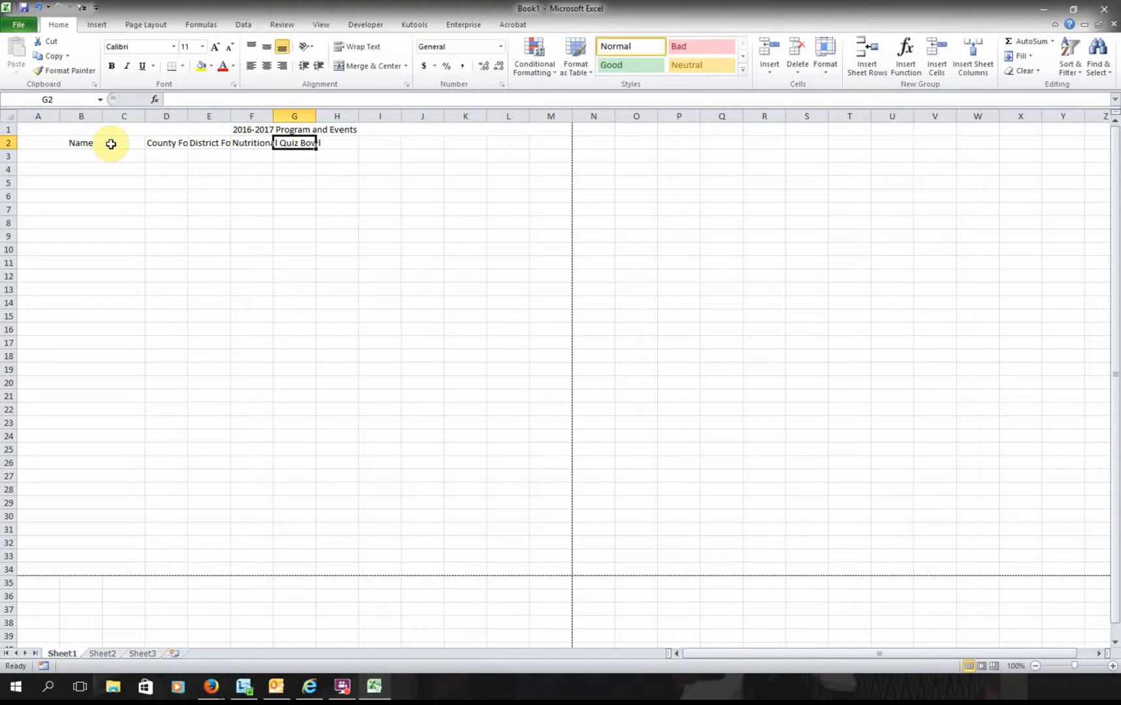
# - Add headings Food Challenge, Photography and Archery in G2:I2, then select the row 2 headings
pyautogui.write('Food Chal')
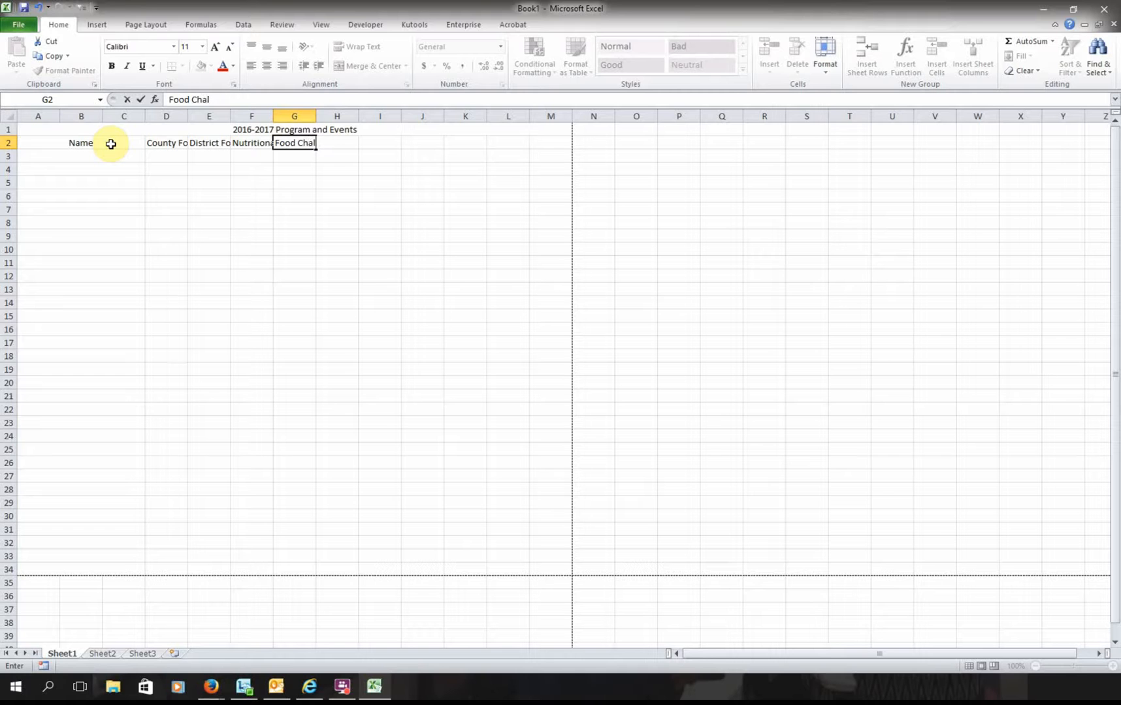
pyautogui.write('lenge')
pyautogui.press('Tab')
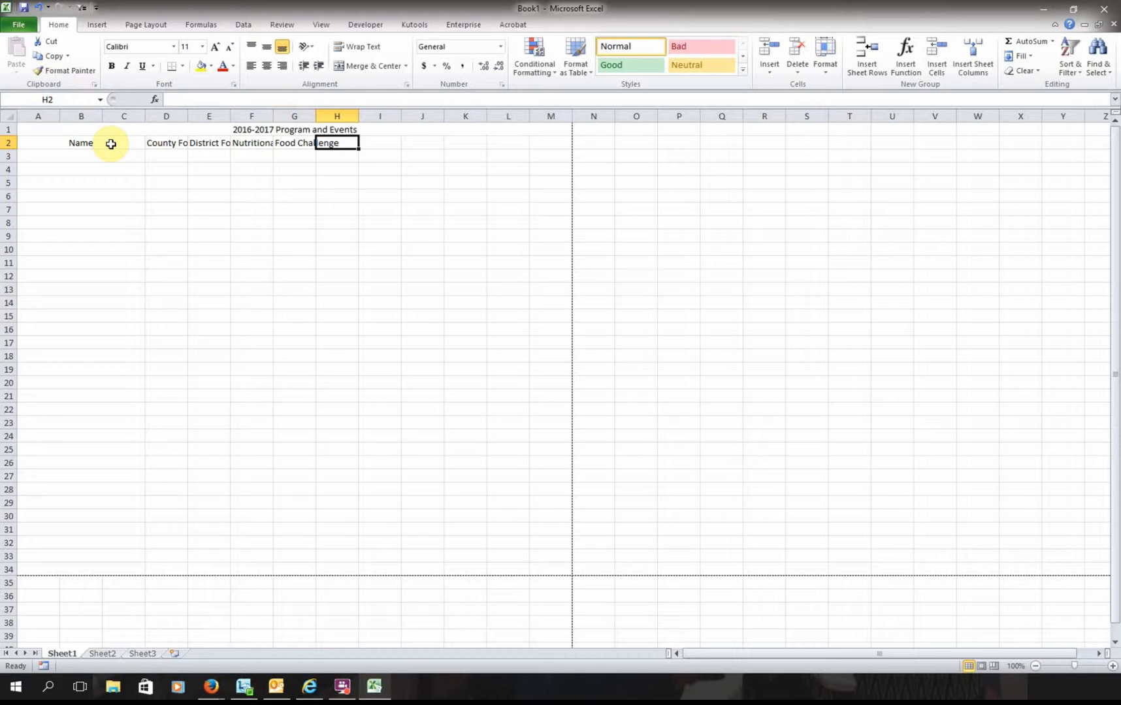
pyautogui.write('Photogra')
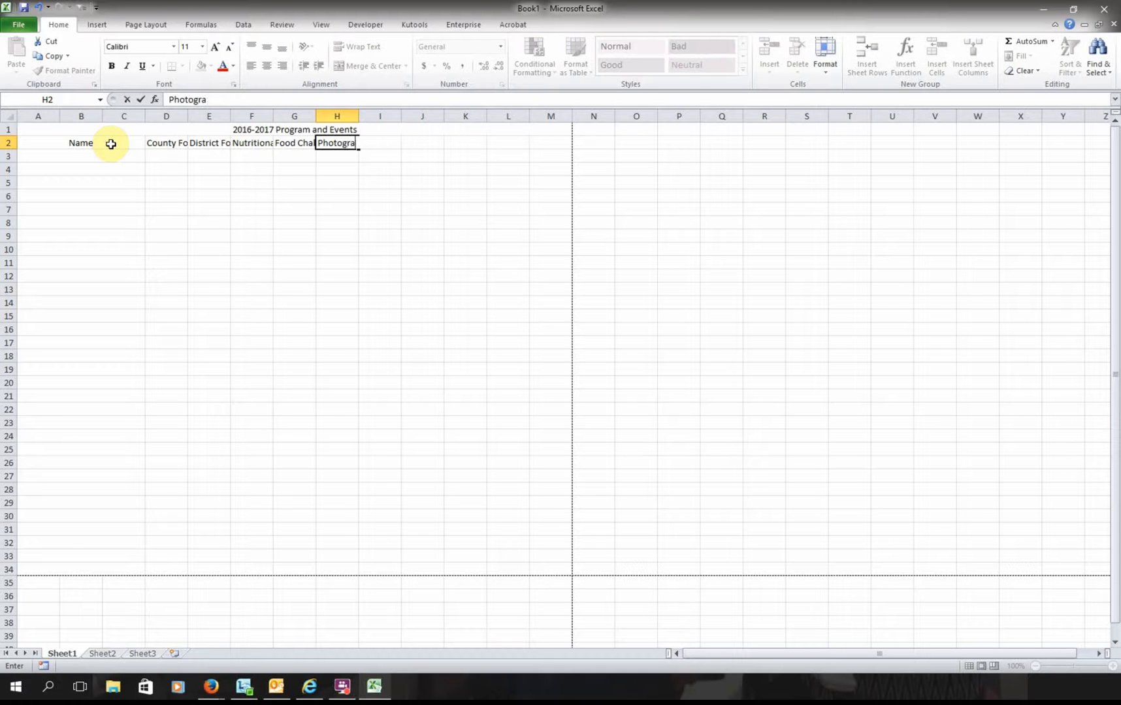
pyautogui.write('phy')
pyautogui.press('Tab')
pyautogui.write('Arch')
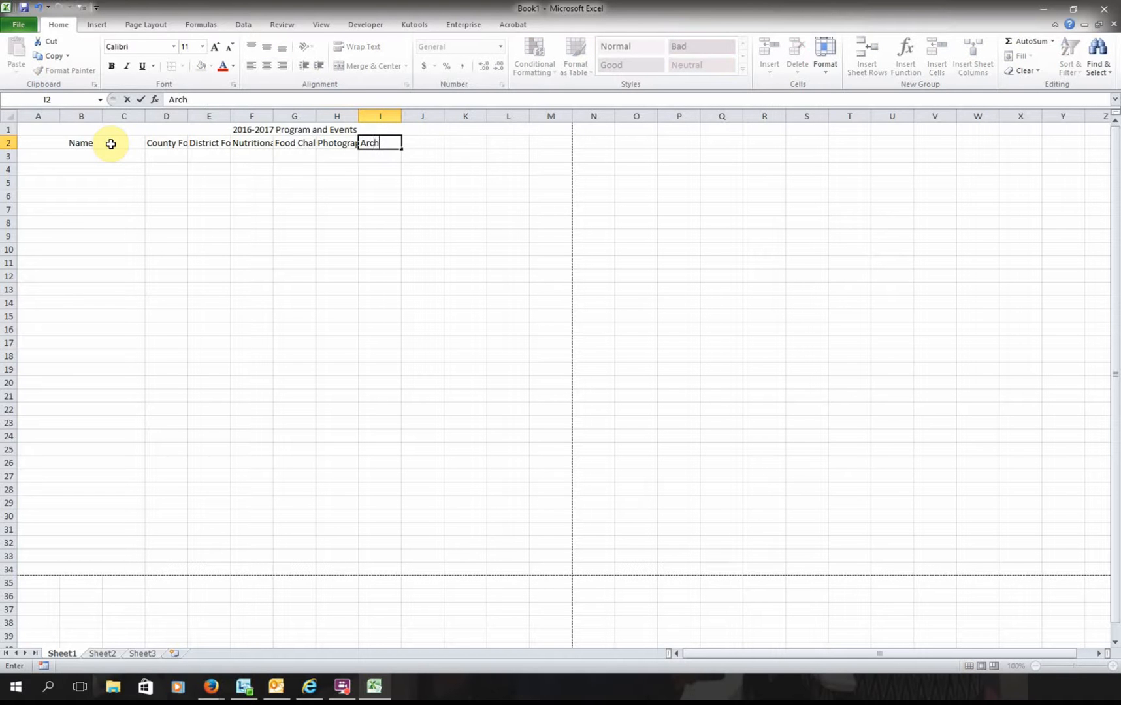
pyautogui.write('ery')
pyautogui.press('Return')
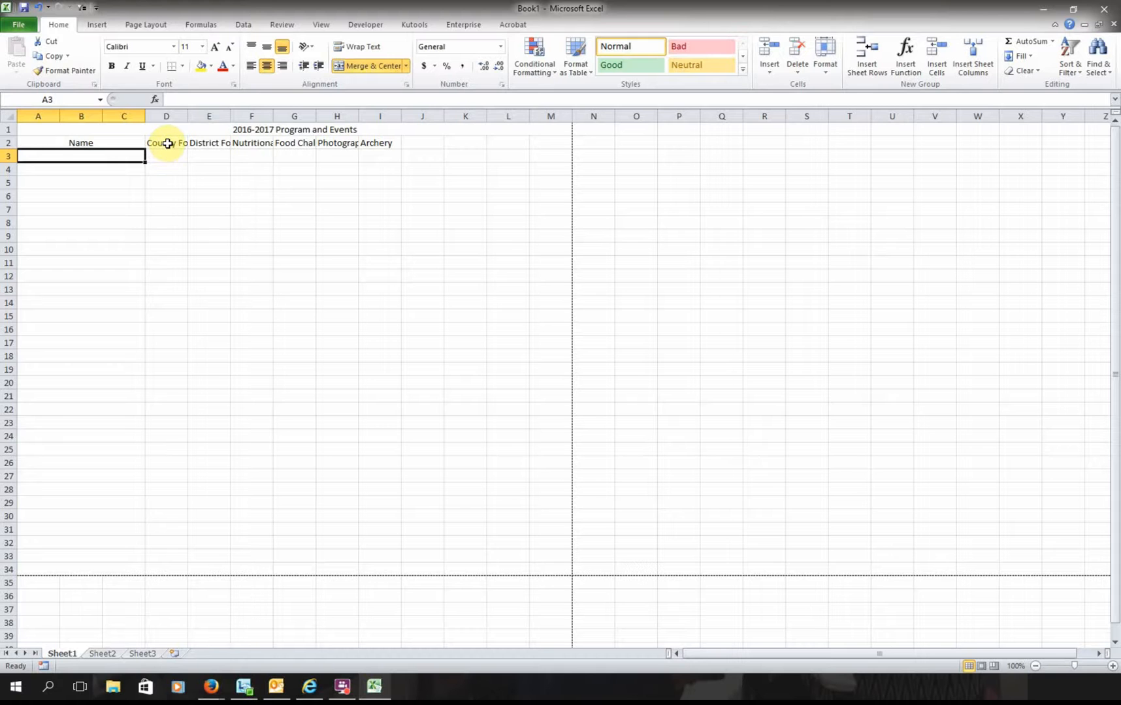
pyautogui.moveTo(168, 143); pyautogui.dragTo(545, 142)
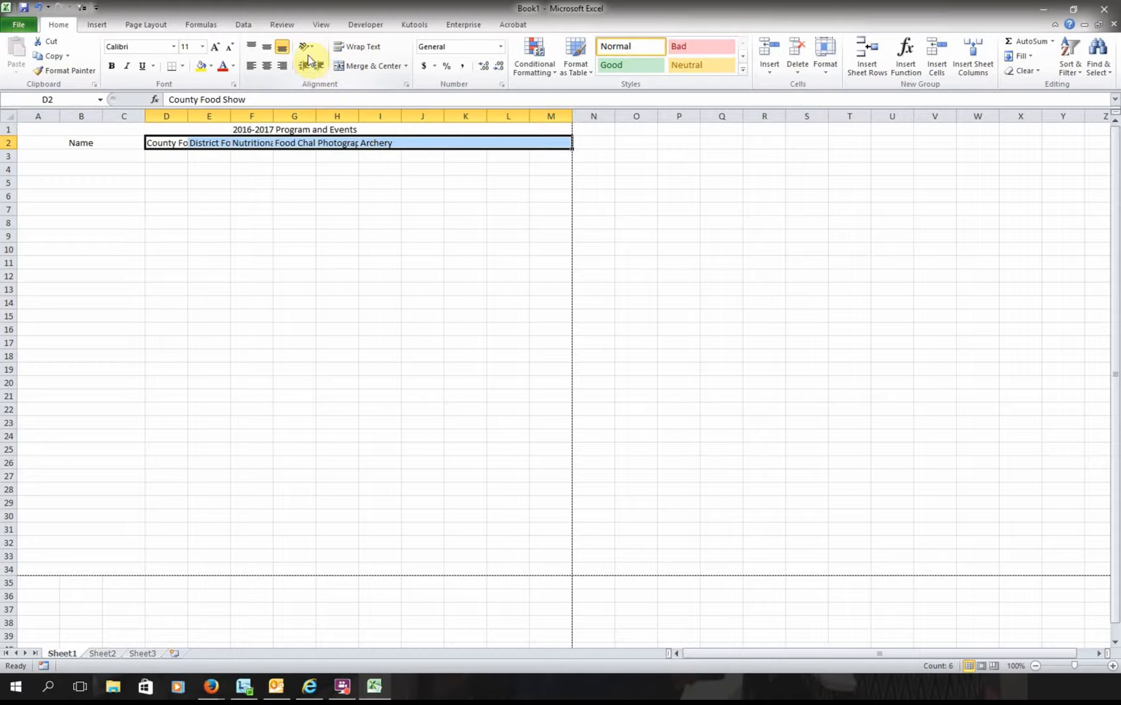
# - Angle the selected row 2 event headings counterclockwise
pyautogui.click(306, 47)
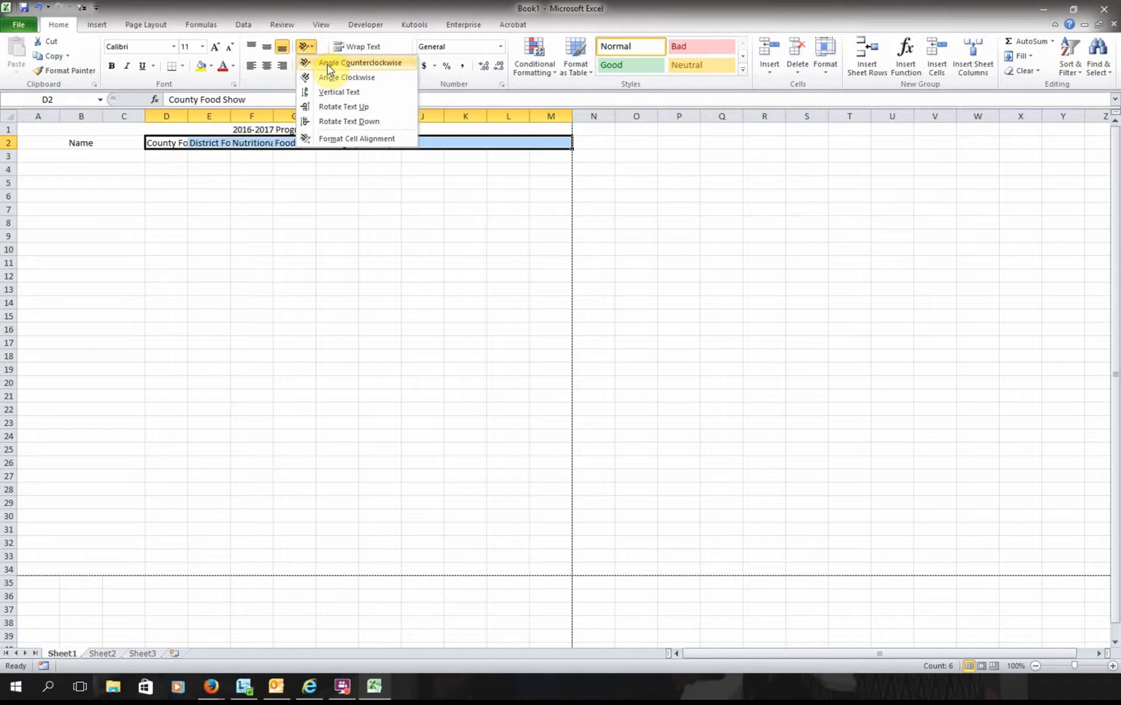
pyautogui.click(329, 66)
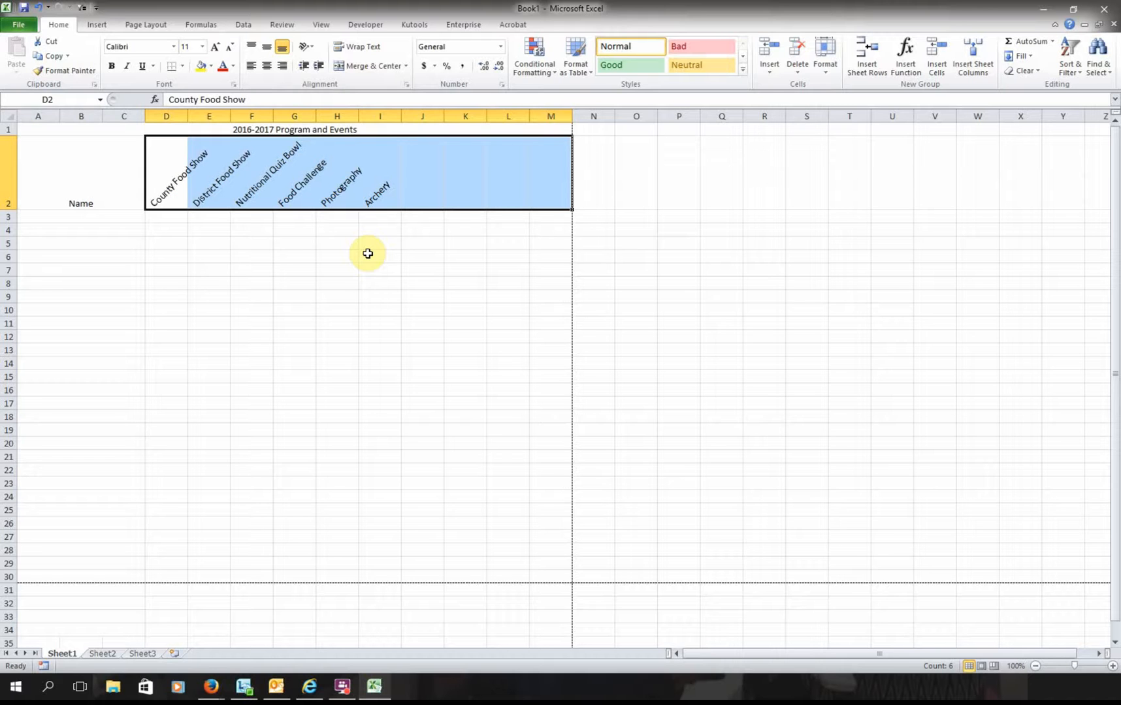
pyautogui.click(253, 256)
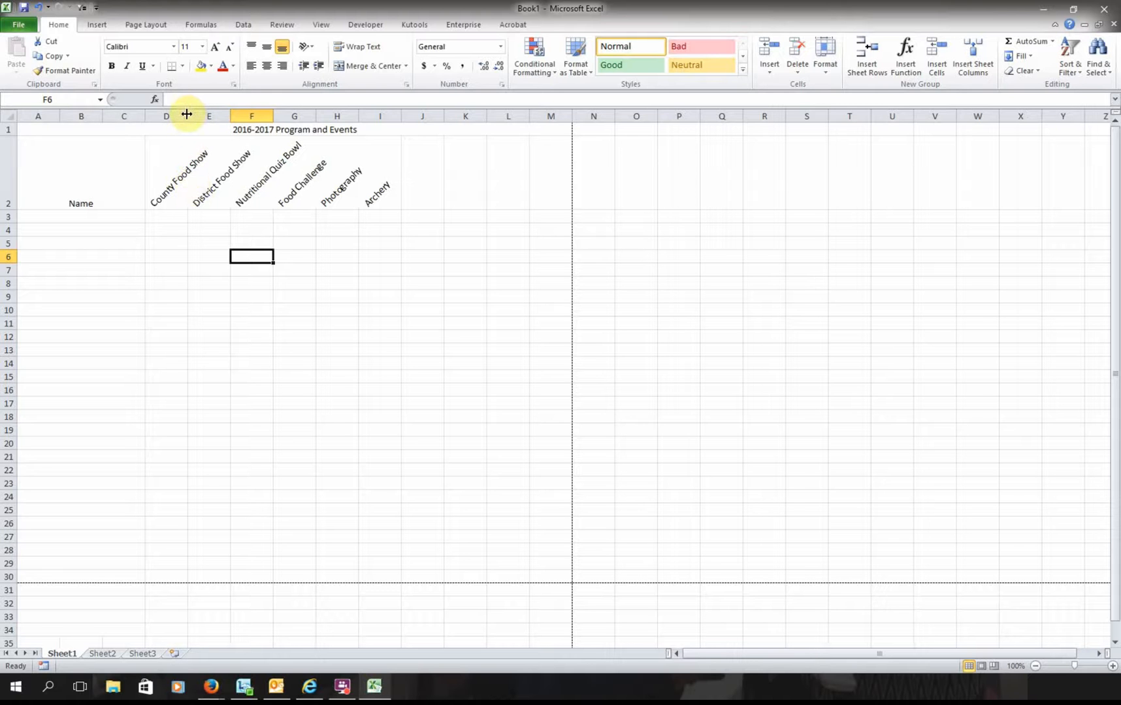
# - Widen column D to fit County Food Show and adjust column I's width
pyautogui.moveTo(186, 114); pyautogui.dragTo(457, 118)
pyautogui.moveTo(497, 119); pyautogui.dragTo(491, 120)
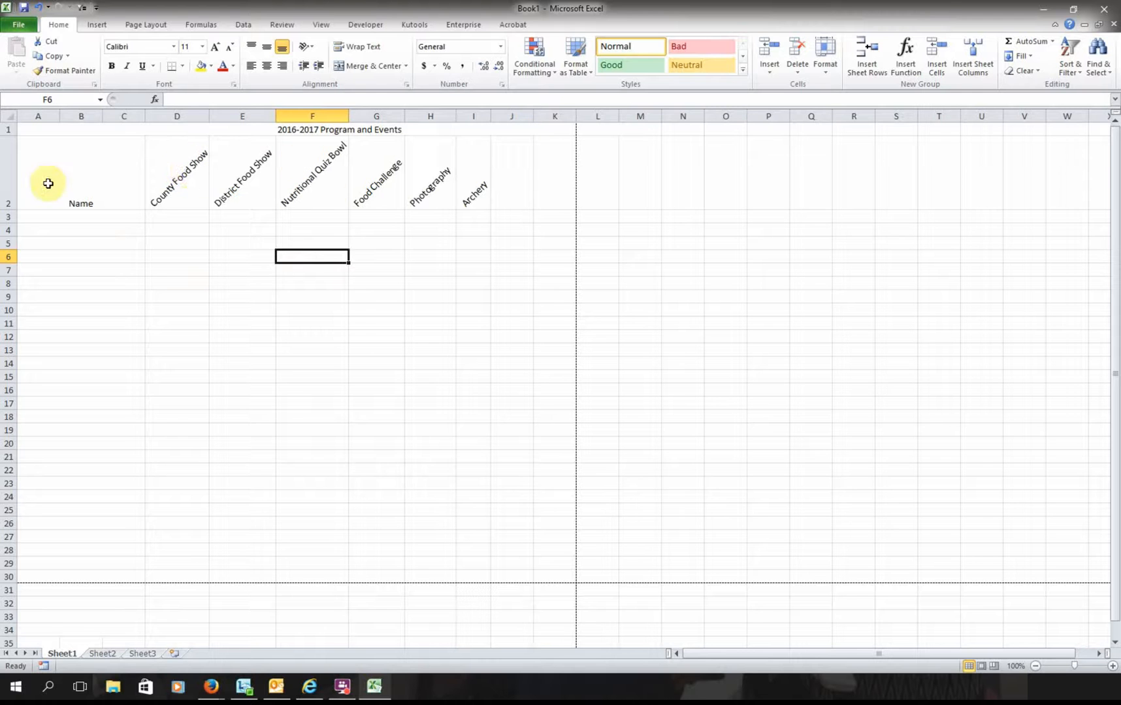
pyautogui.click(180, 129)
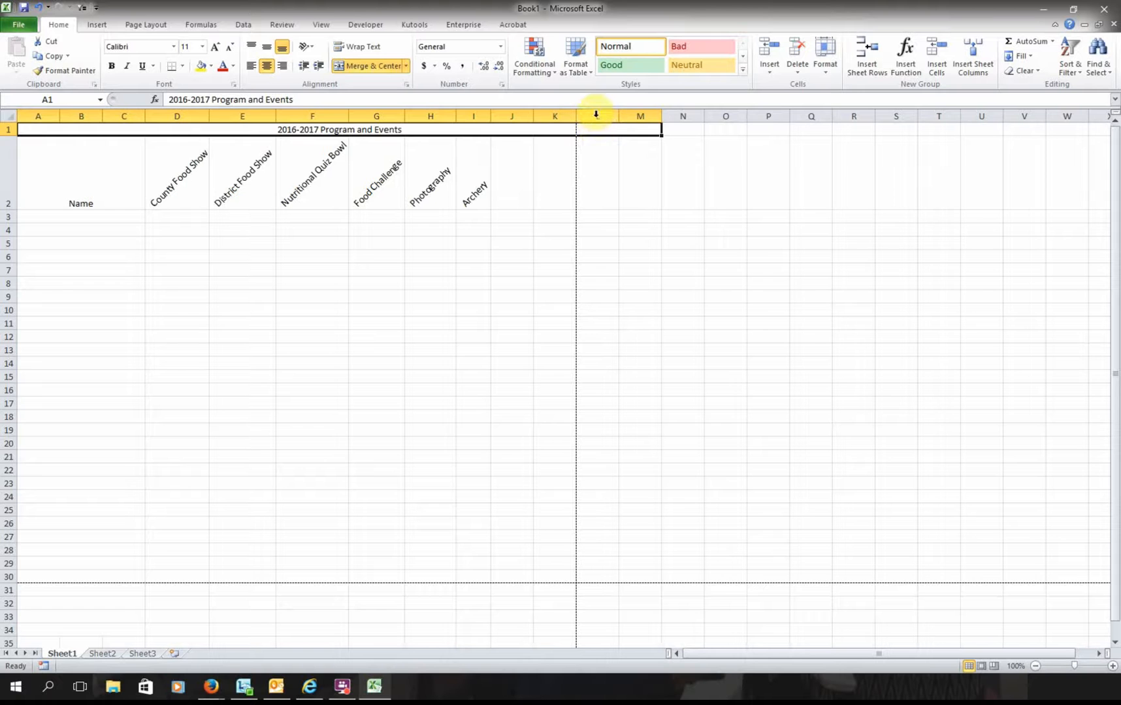
# - Delete the empty columns L and M so the title spans A to K
pyautogui.click(595, 116)
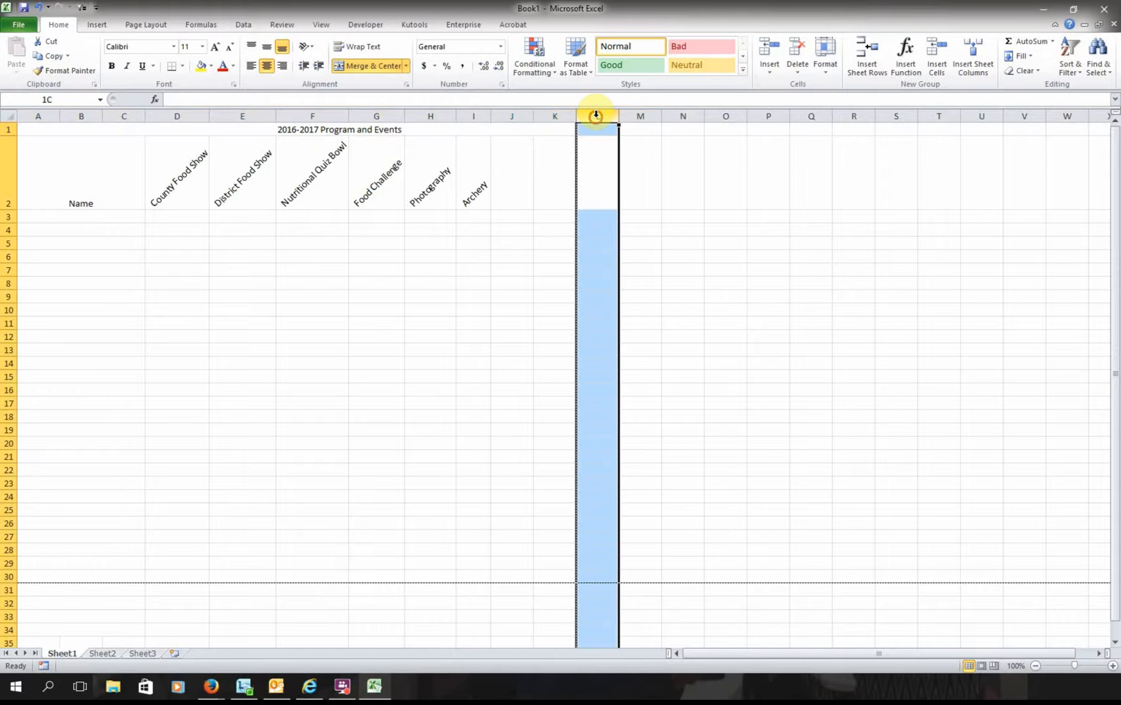
pyautogui.click(790, 73)
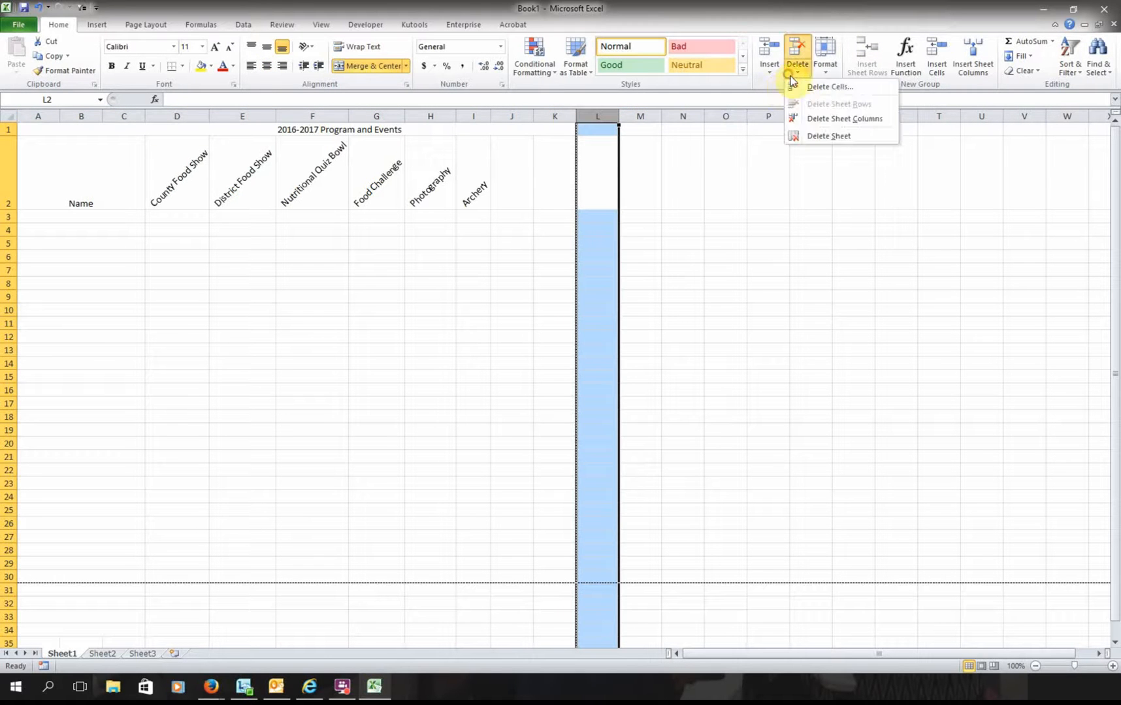
pyautogui.click(812, 119)
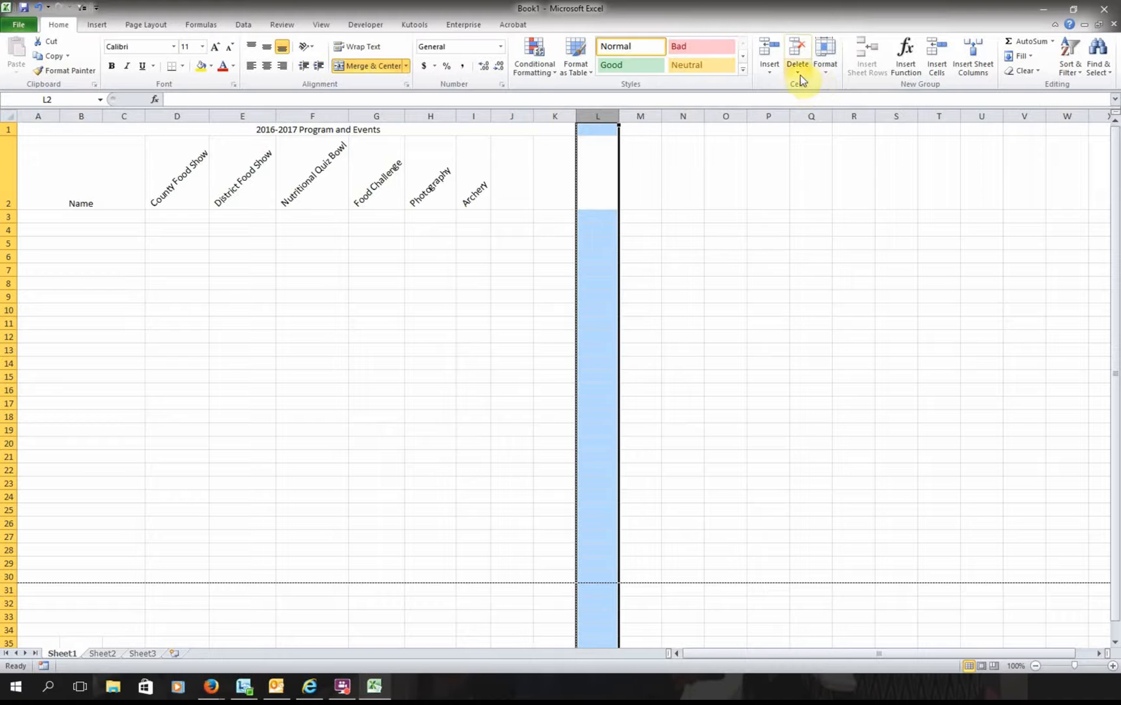
pyautogui.click(799, 74)
pyautogui.click(812, 118)
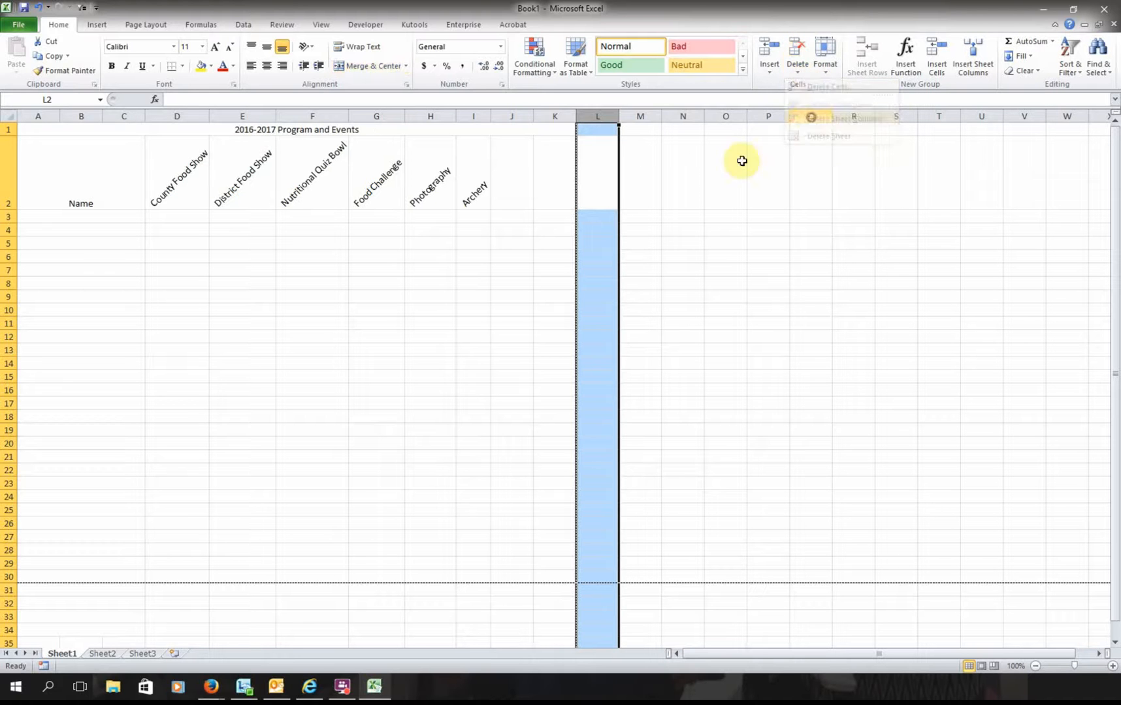
pyautogui.click(315, 128)
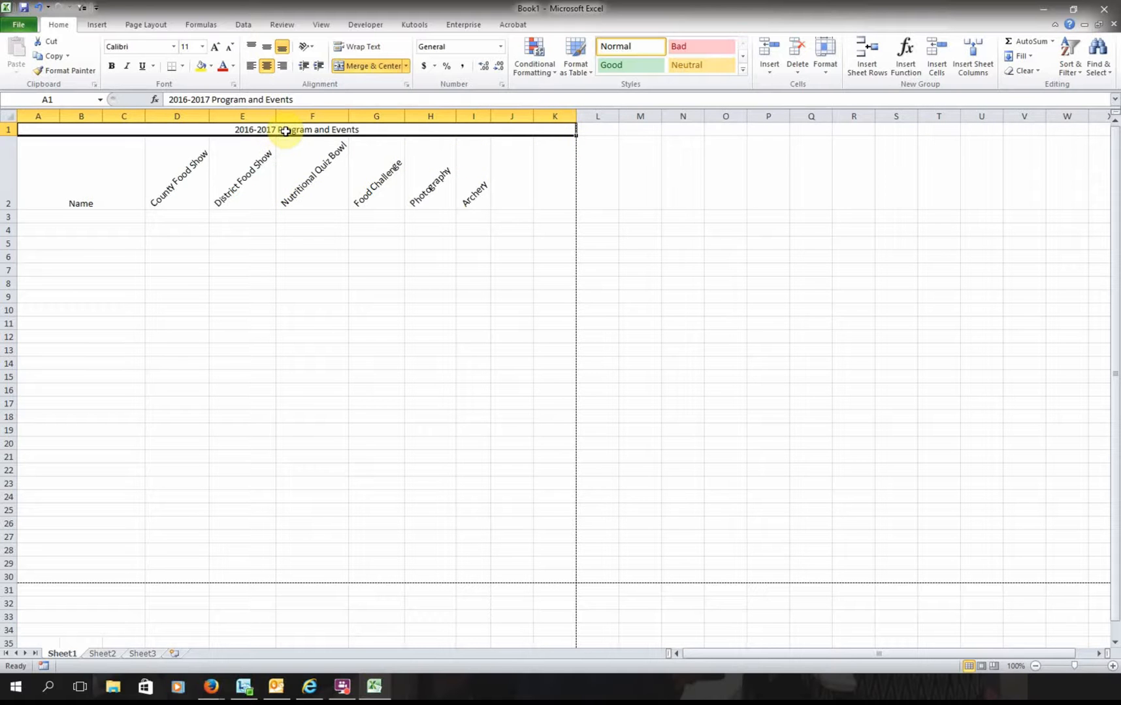
# - Apply All Borders to the table range A1:K30
pyautogui.moveTo(286, 130); pyautogui.dragTo(320, 571)
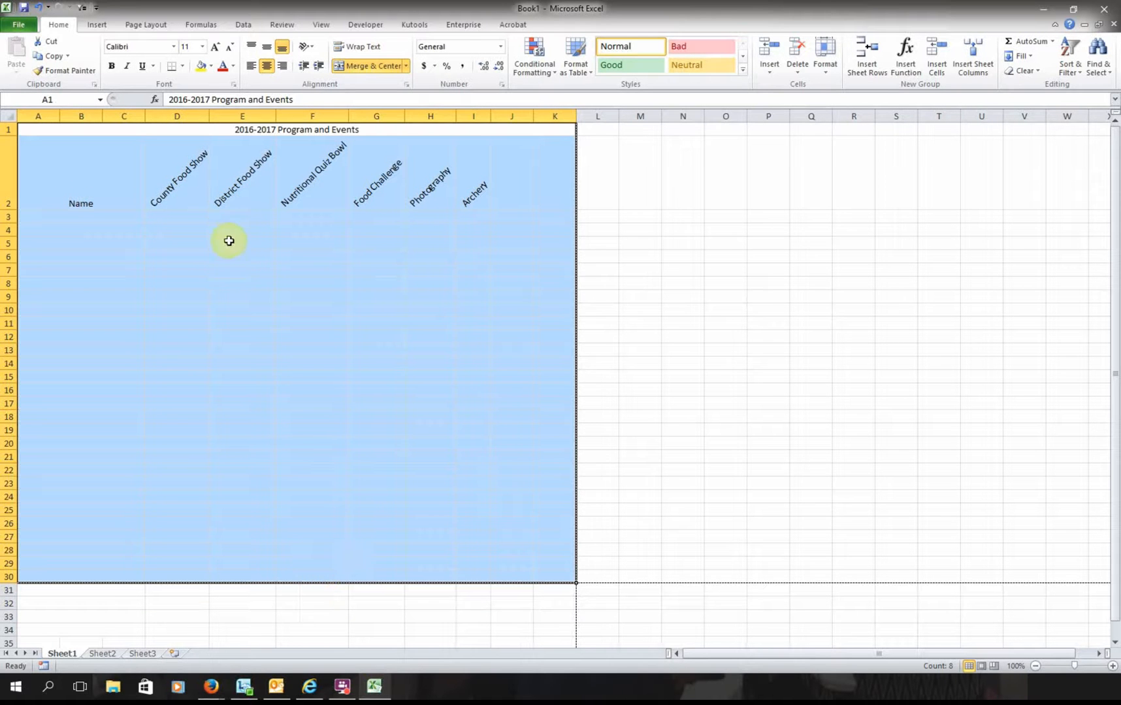
pyautogui.click(182, 66)
pyautogui.click(209, 175)
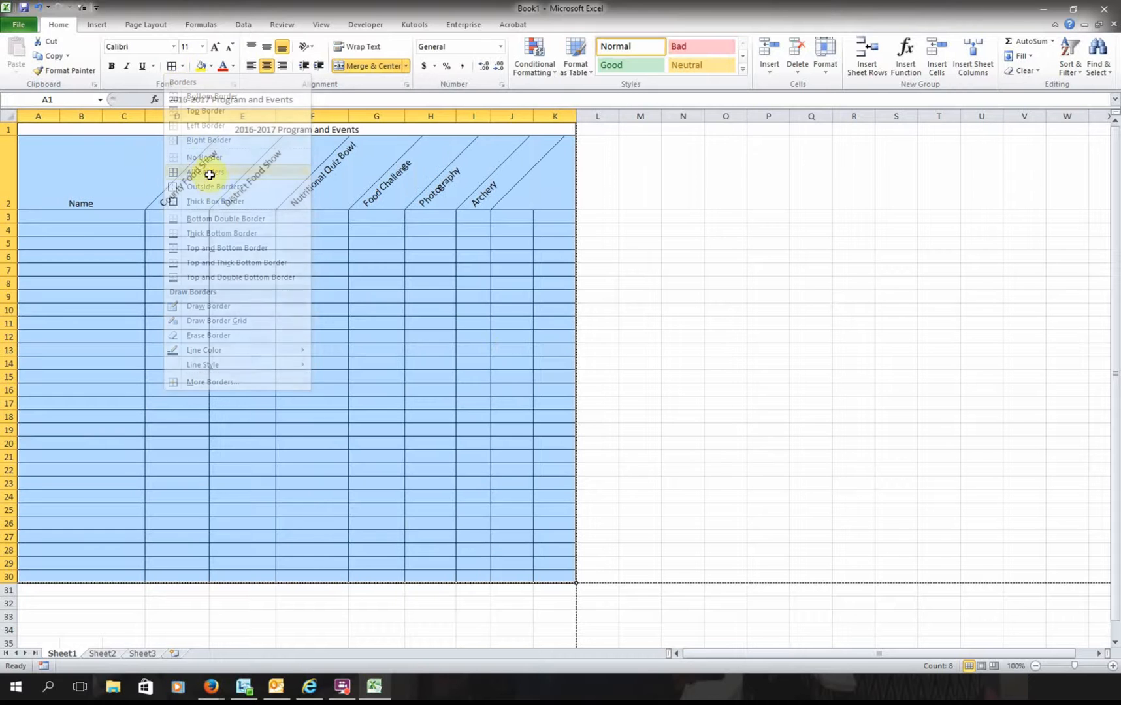
pyautogui.click(185, 67)
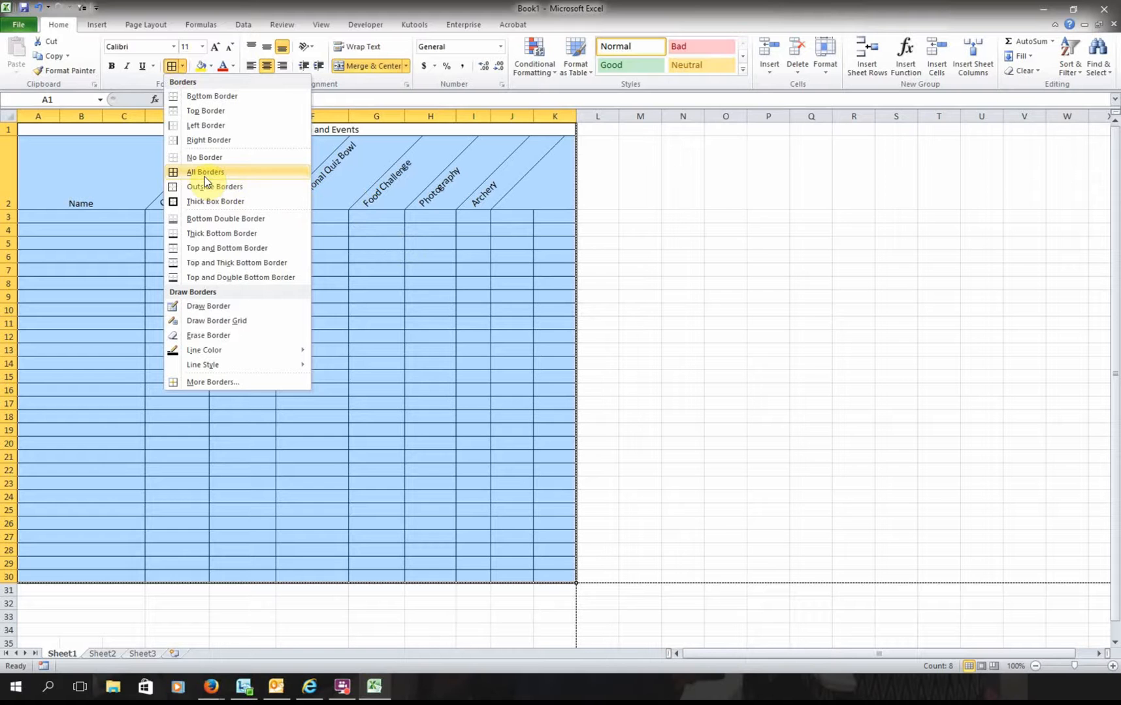
pyautogui.click(525, 203)
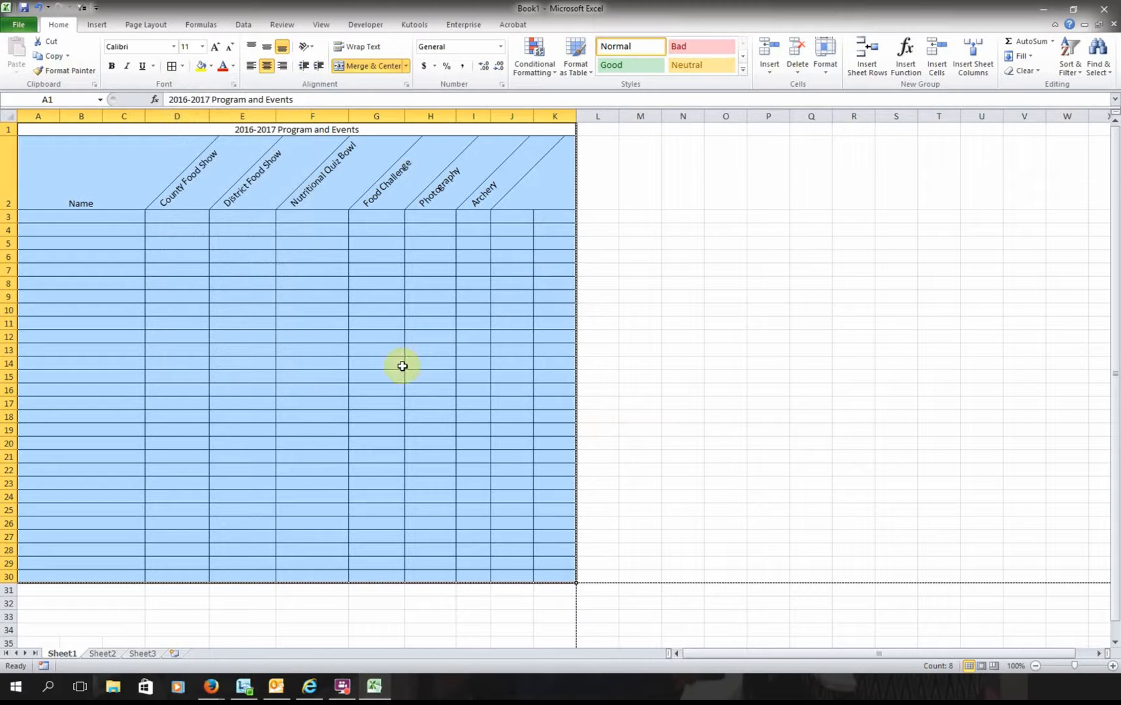
pyautogui.click(114, 269)
pyautogui.click(267, 131)
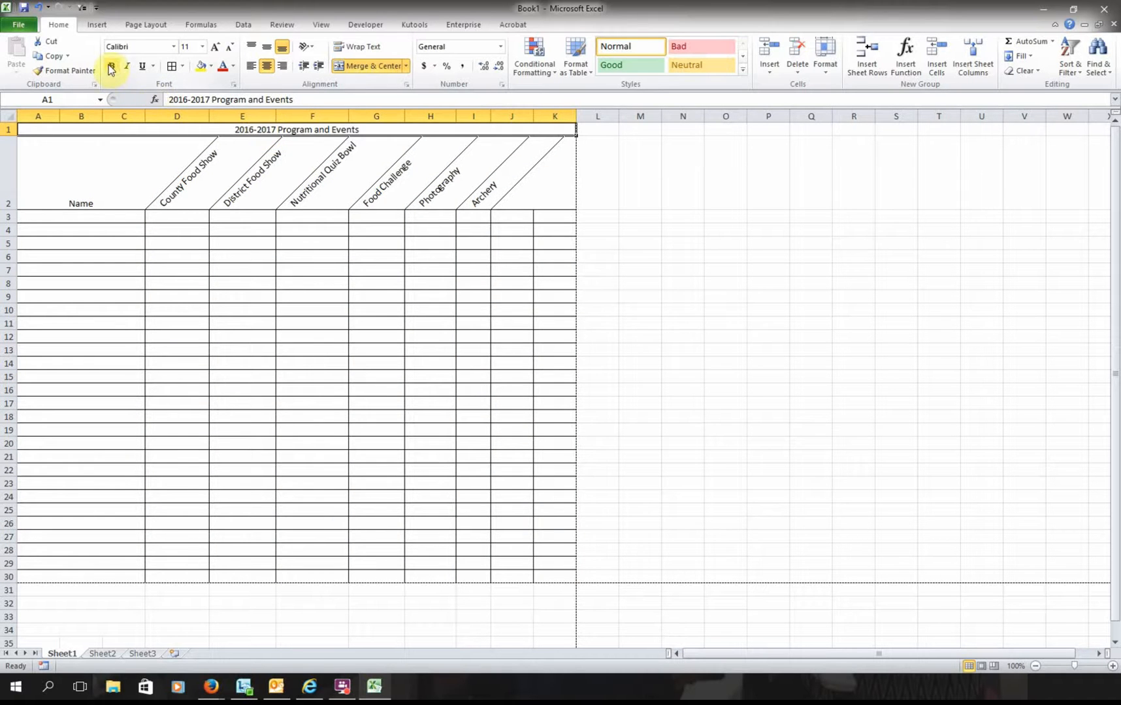
# - Make the title and headings in rows 1–2 bold
pyautogui.moveTo(240, 130); pyautogui.dragTo(242, 168)
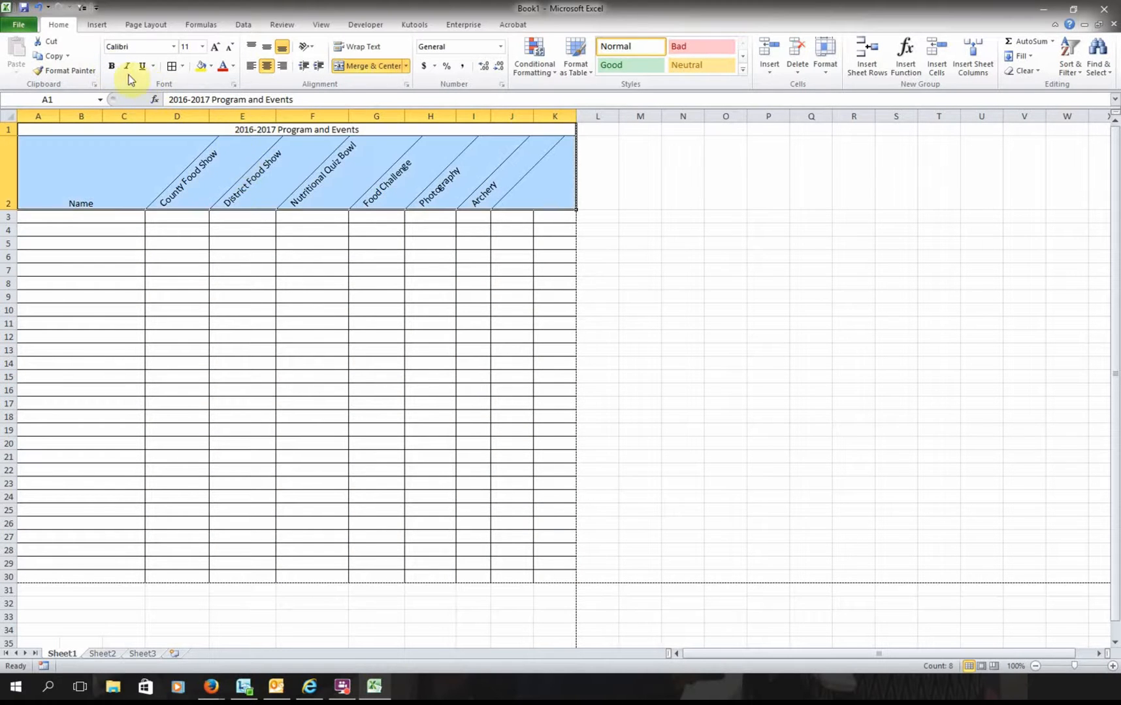
pyautogui.click(112, 62)
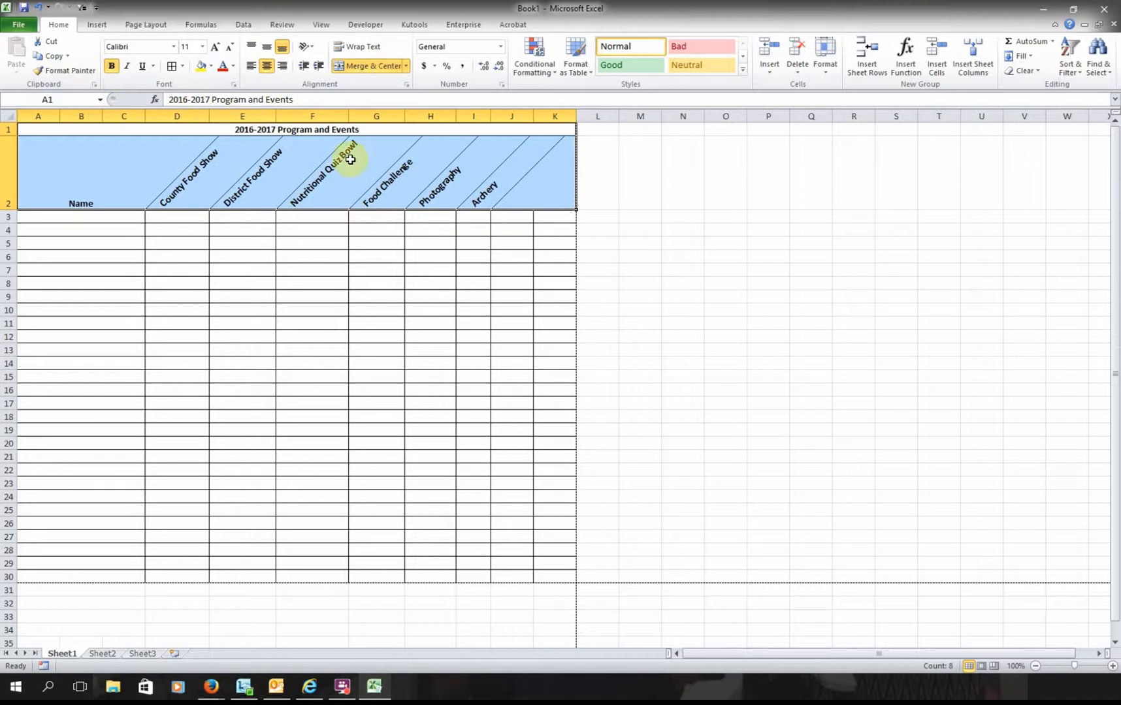
pyautogui.click(282, 153)
pyautogui.click(220, 181)
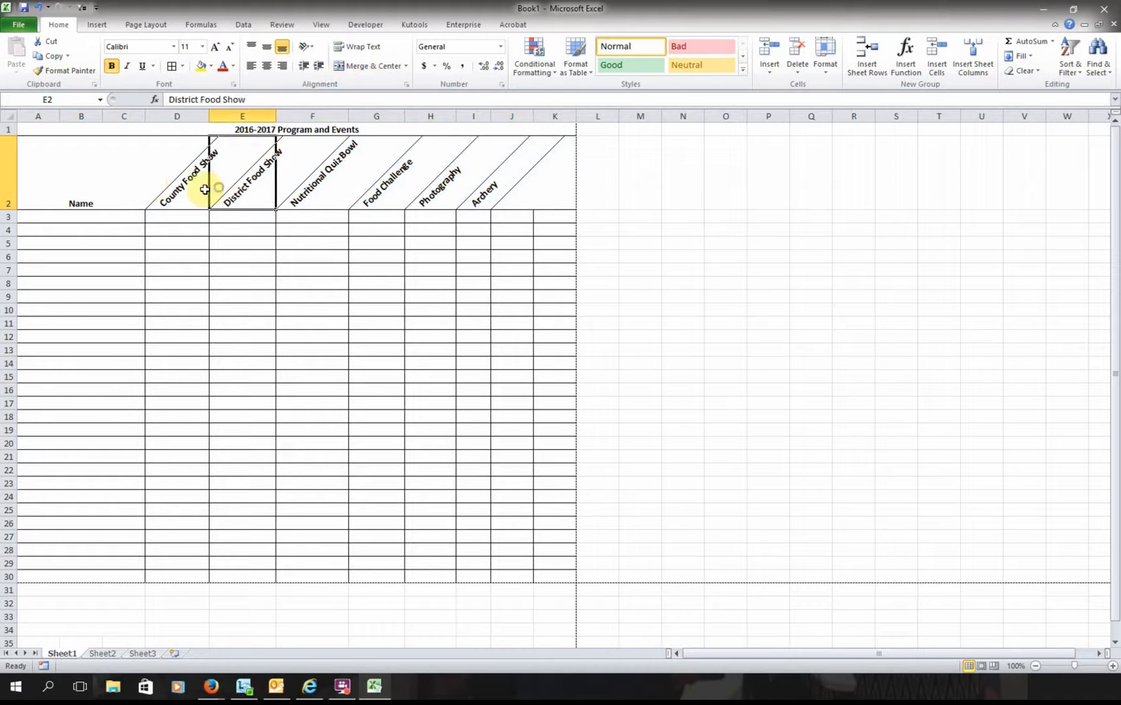
pyautogui.click(109, 200)
# - Set the merged title's font size to 14 point
pyautogui.click(239, 129)
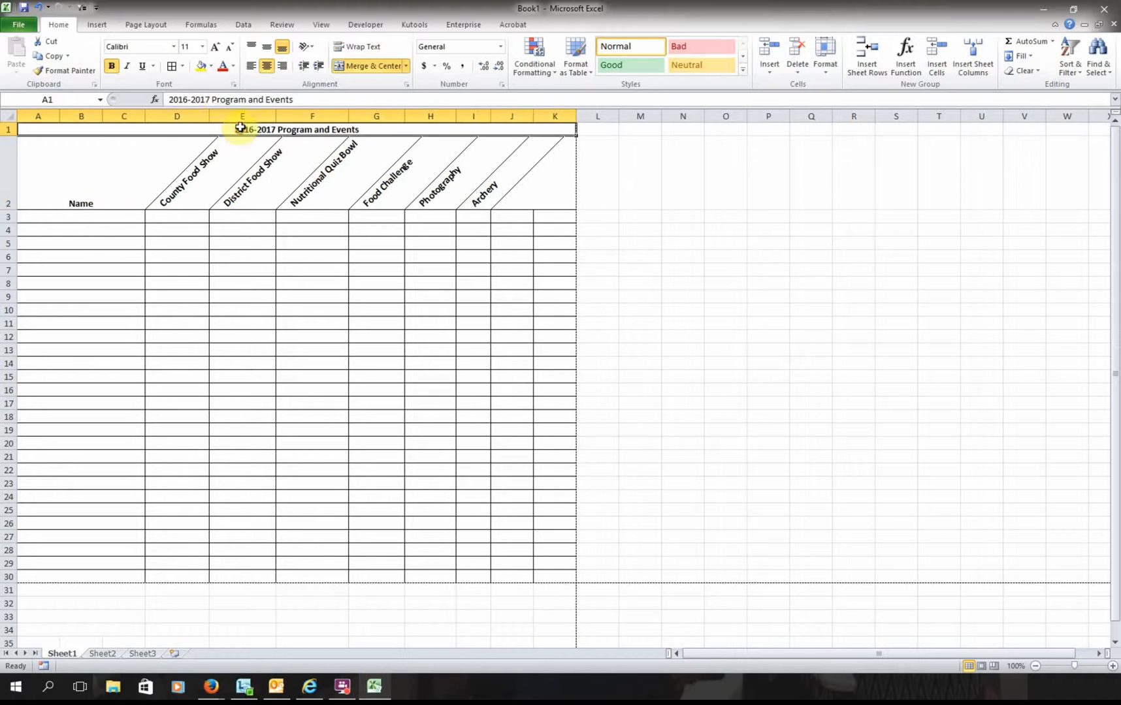
pyautogui.click(191, 46)
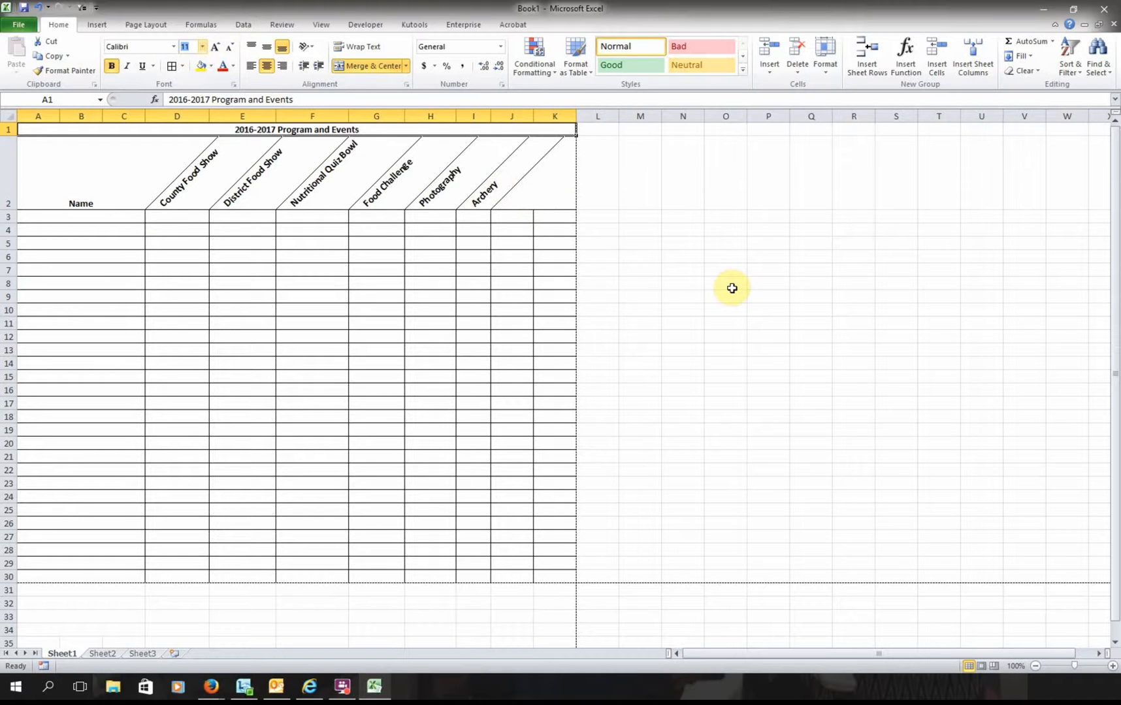
pyautogui.write('14')
pyautogui.press('Return')
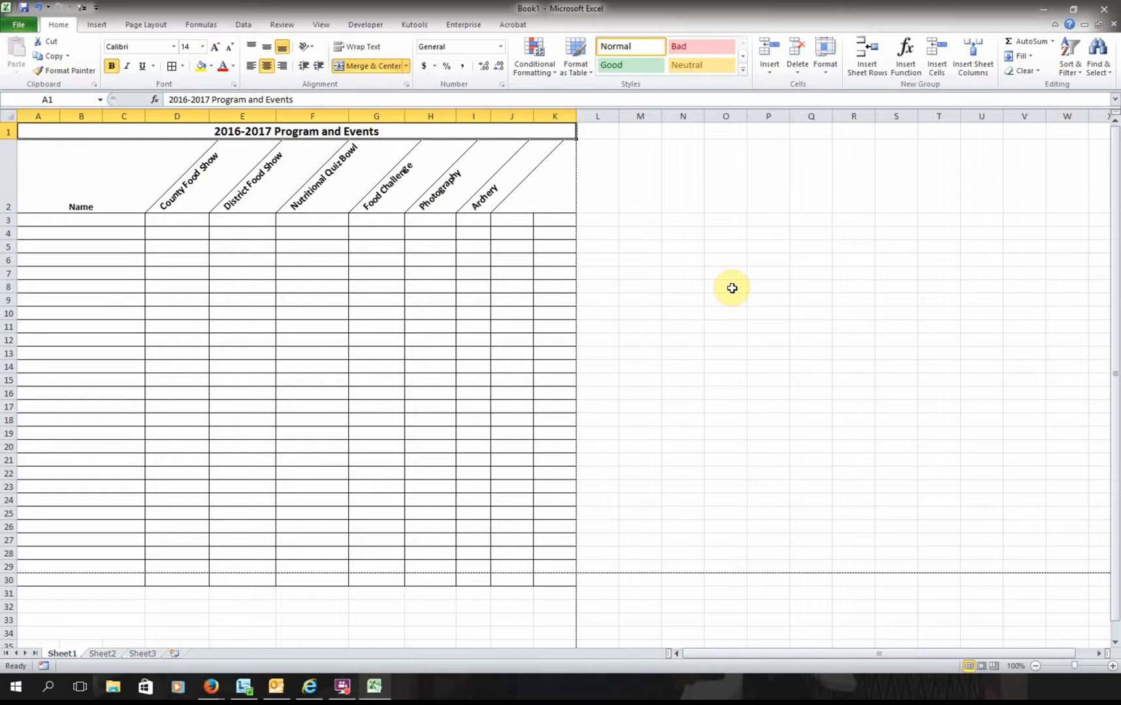
pyautogui.click(538, 313)
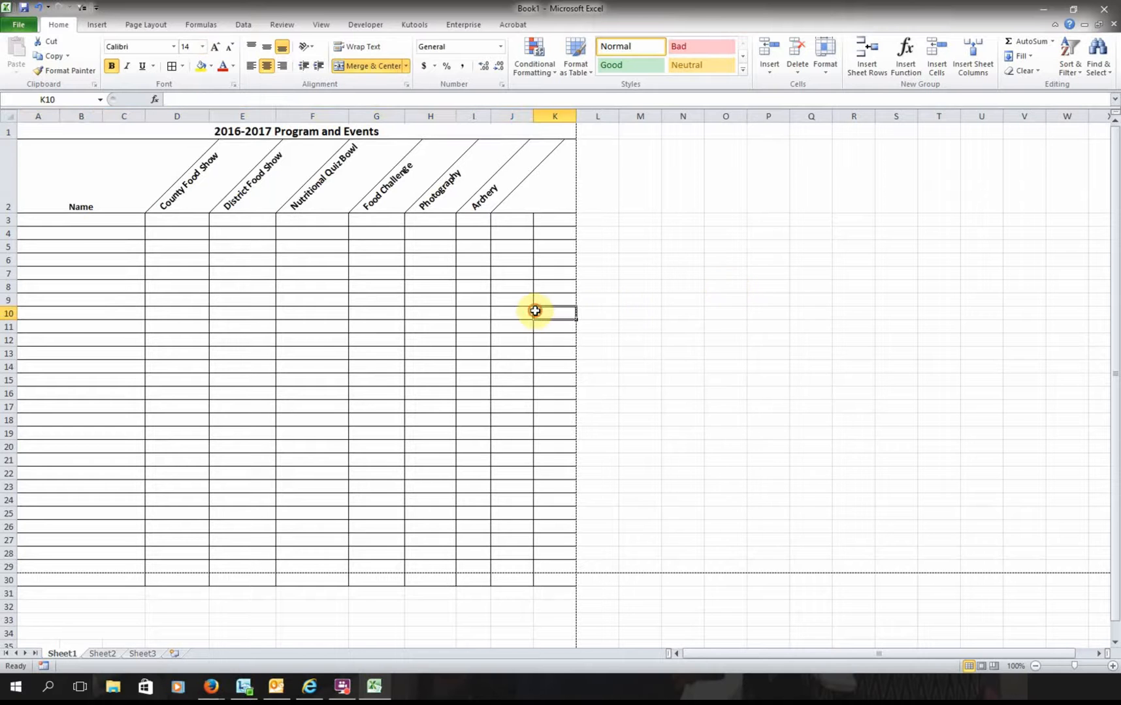
# - Delete the extra bordered row 30 so the table ends at row 29
pyautogui.click(102, 222)
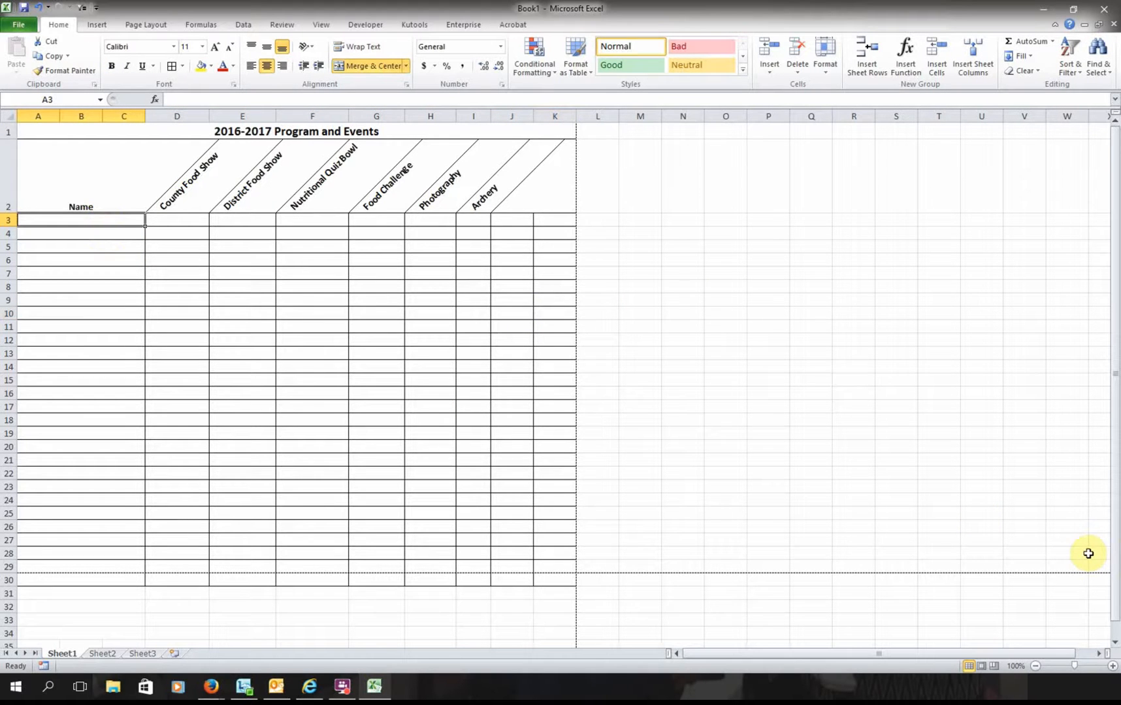
pyautogui.click(8, 580)
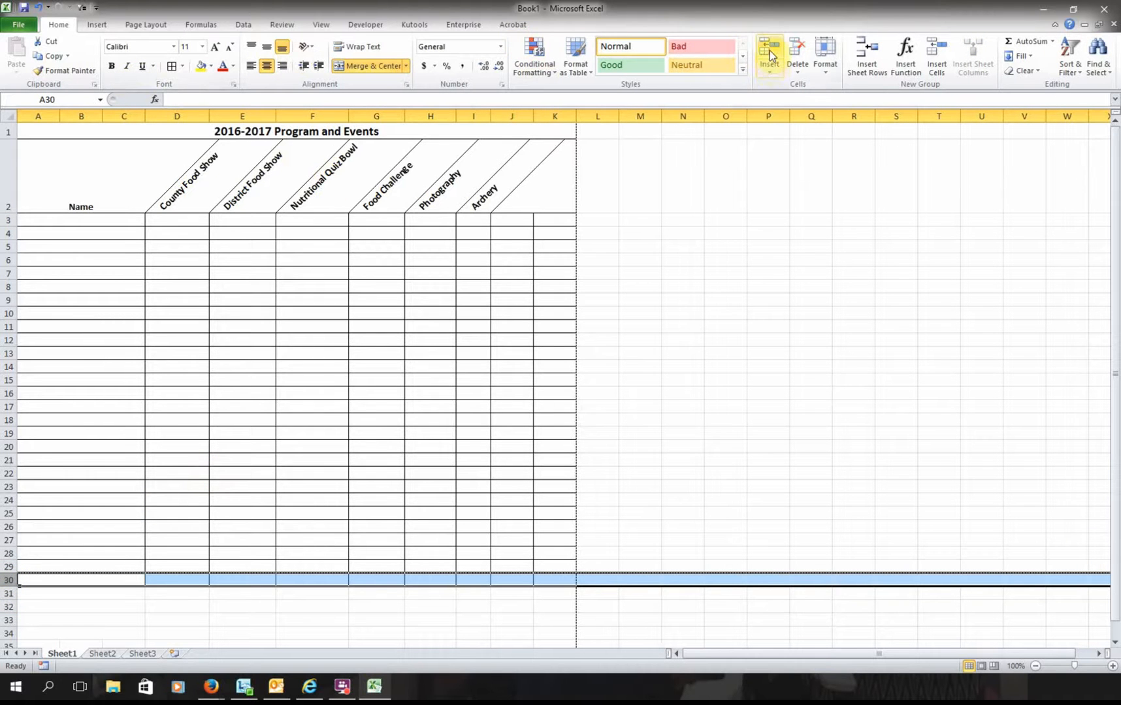
pyautogui.click(793, 73)
pyautogui.click(813, 104)
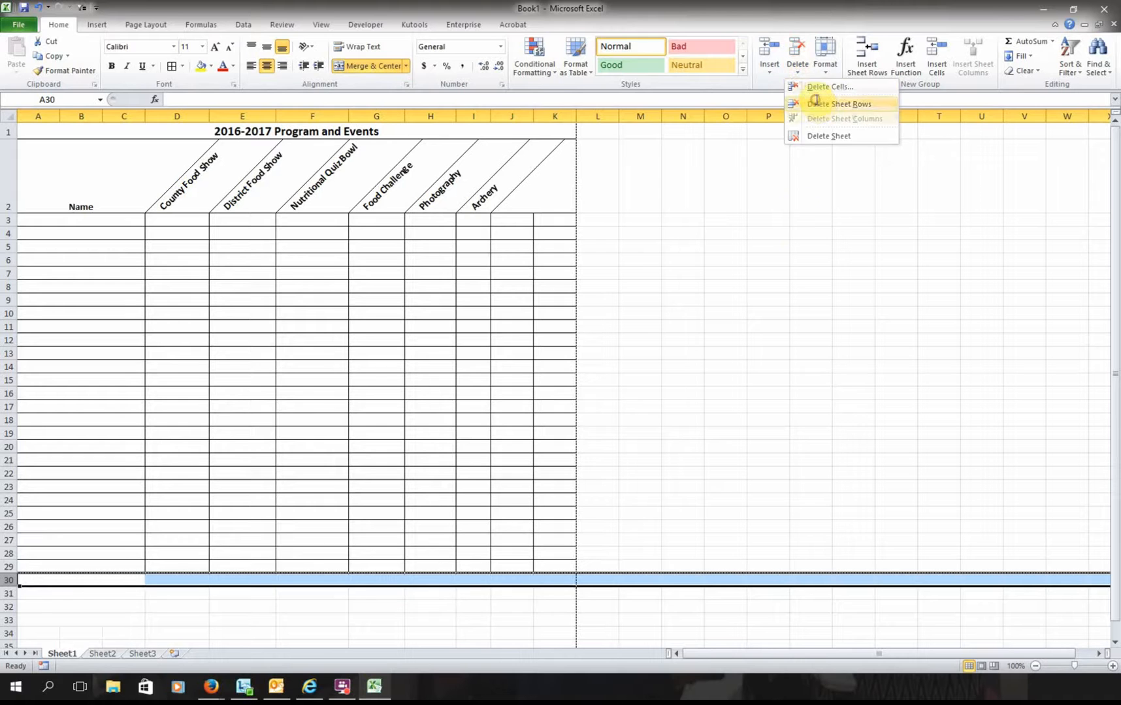
pyautogui.click(439, 615)
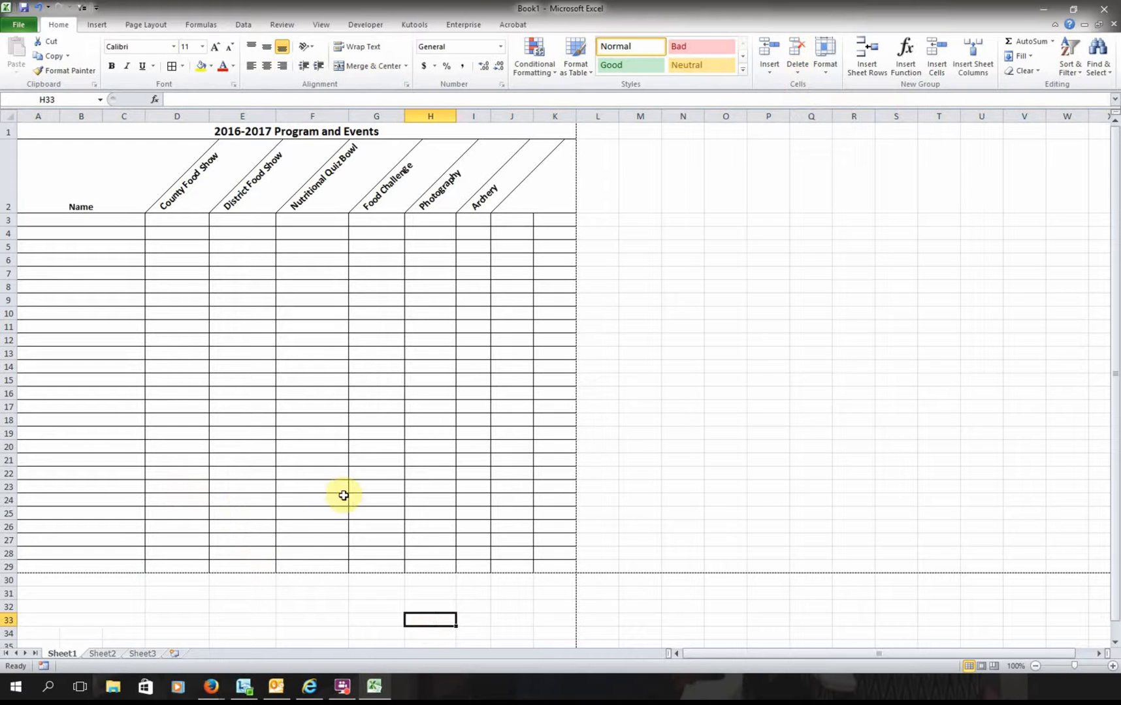
pyautogui.click(113, 222)
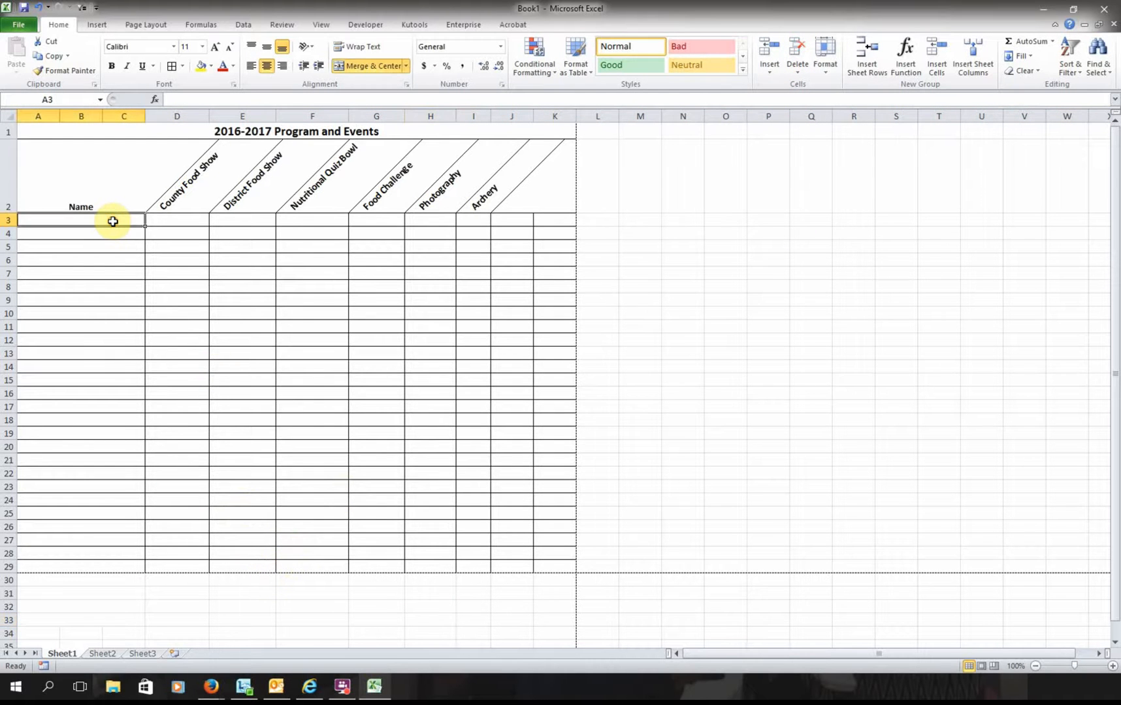
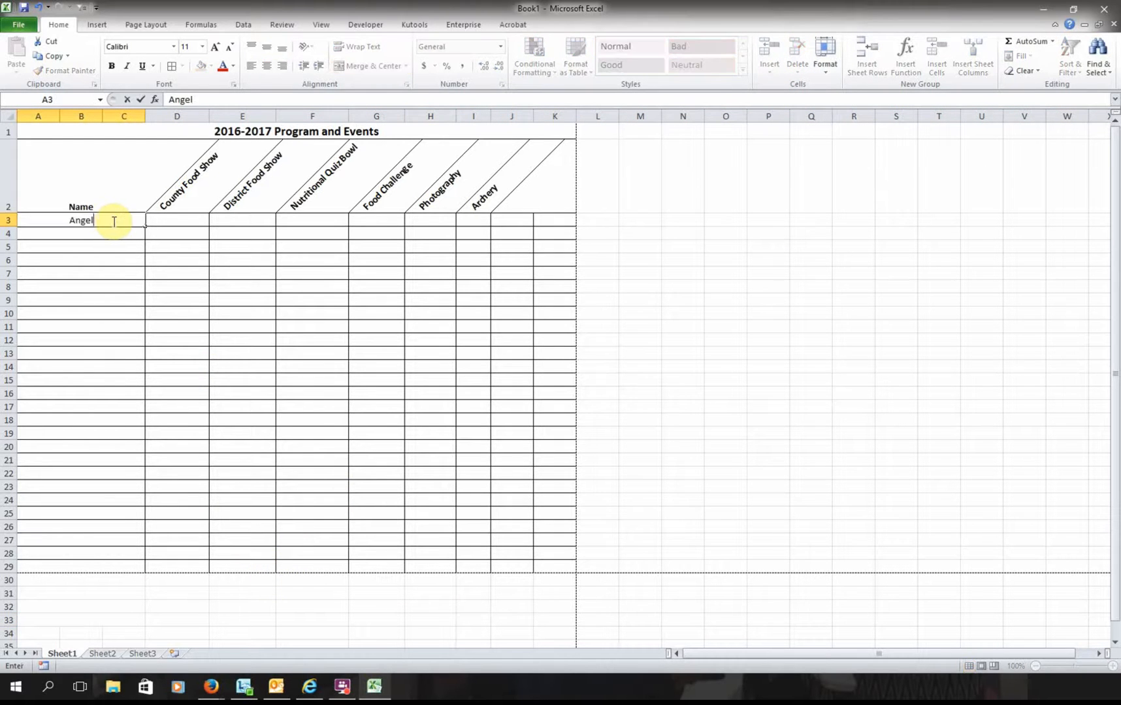
# - Enter the first three participants' names in A3 through A5
pyautogui.press('Return')
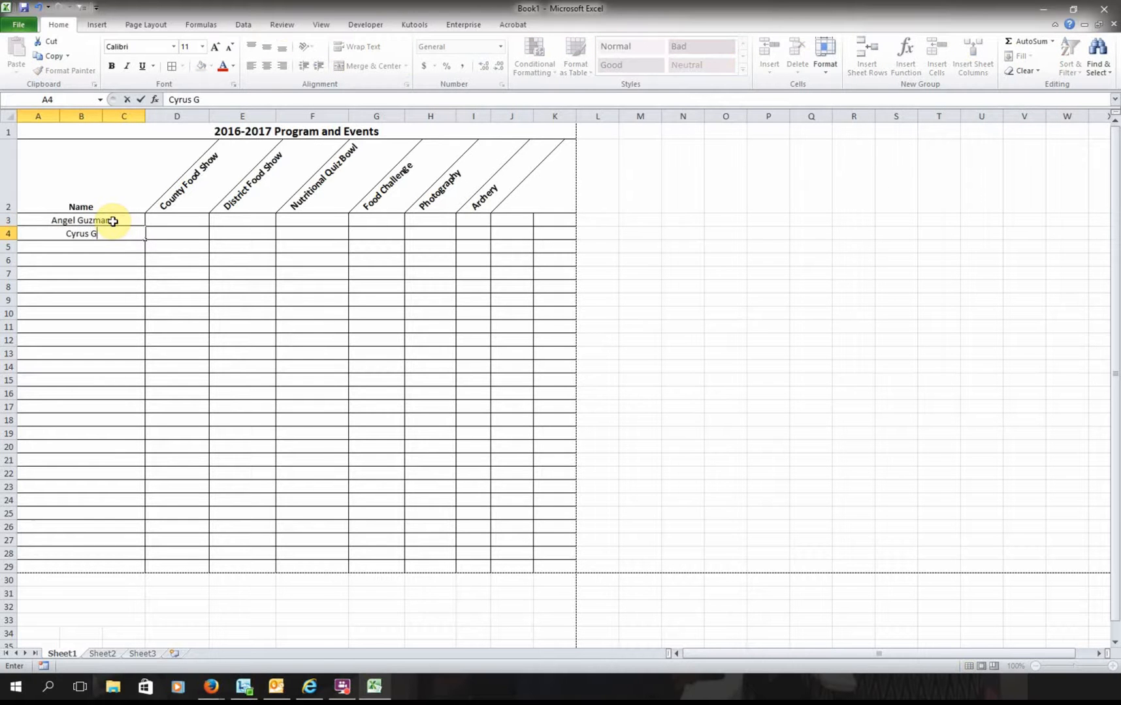
pyautogui.press('Return')
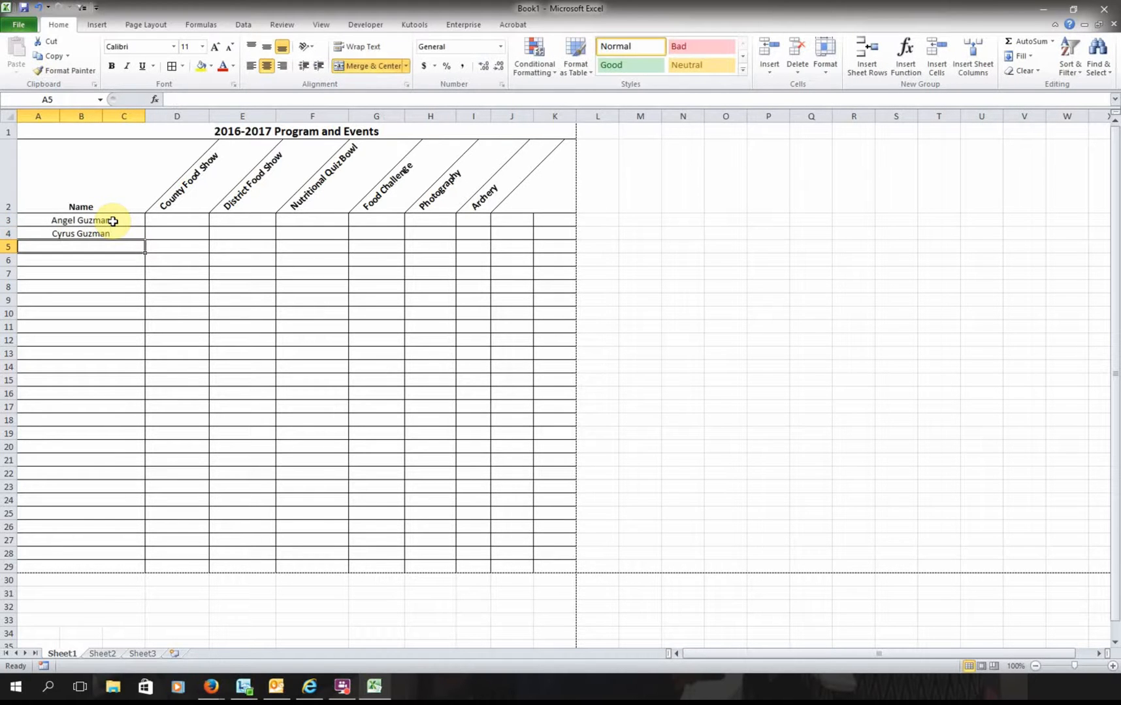
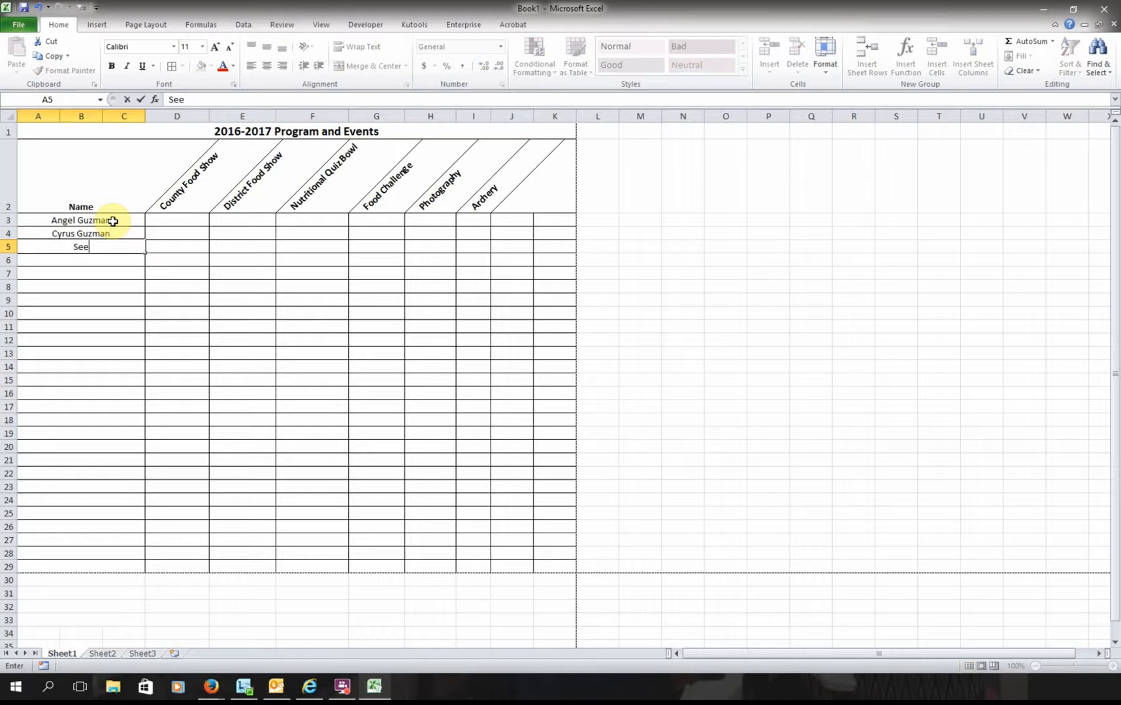
pyautogui.press('Return')
# - Enter four more participants' names in A6 through A9, then return to the first participant's row
pyautogui.write('Karen')
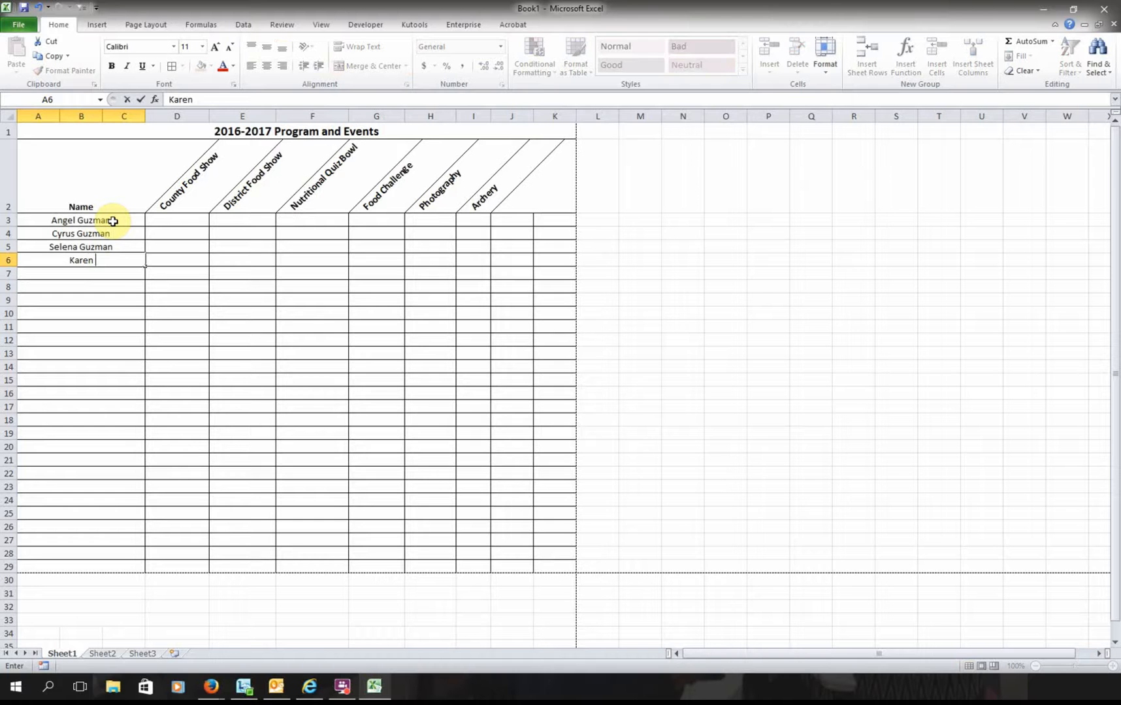
pyautogui.press('Return')
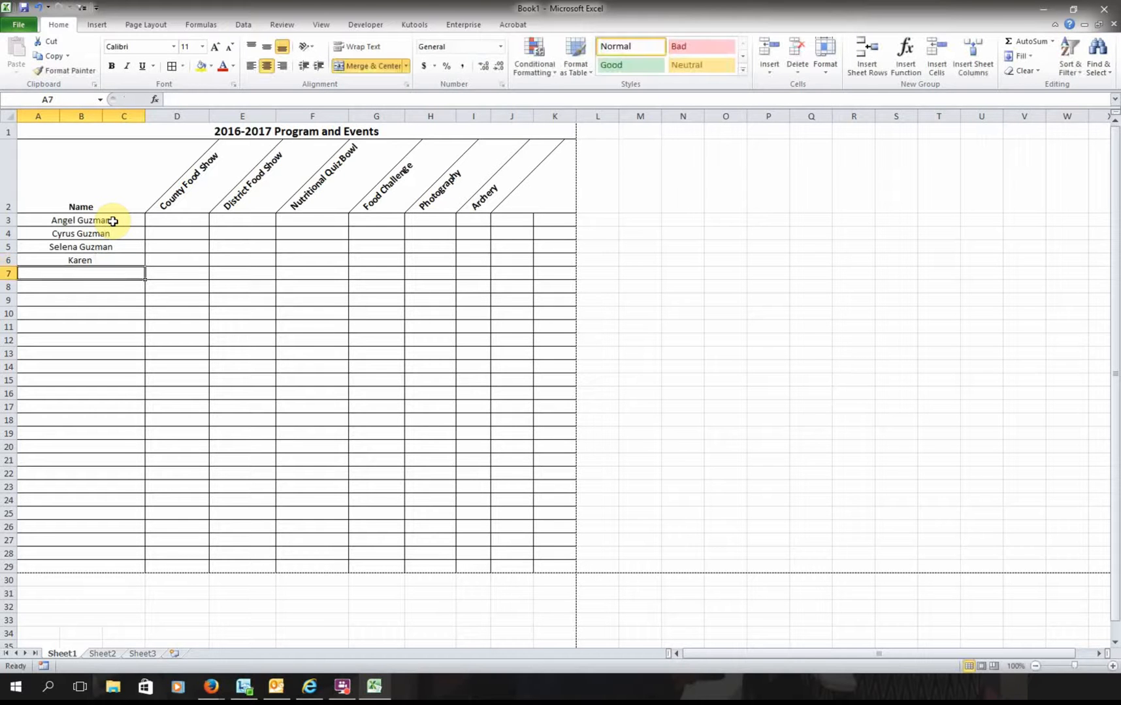
pyautogui.write('Jusy')
pyautogui.press('BackSpace')
pyautogui.press('BackSpace')
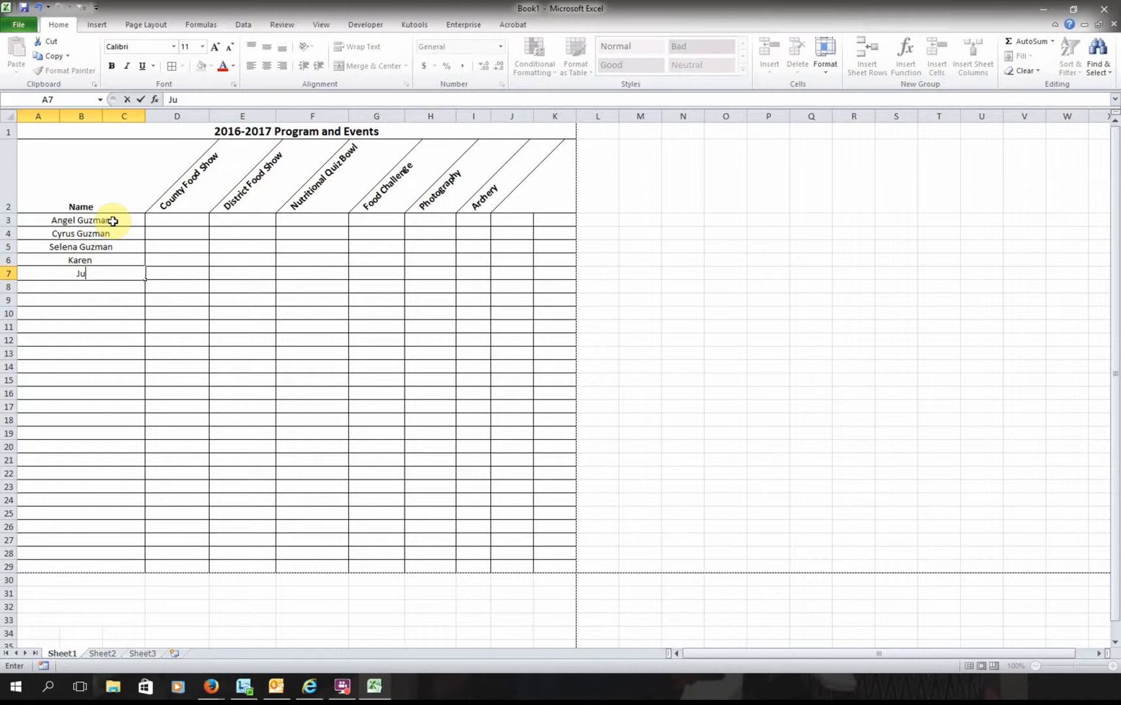
pyautogui.write('dy')
pyautogui.press('Return')
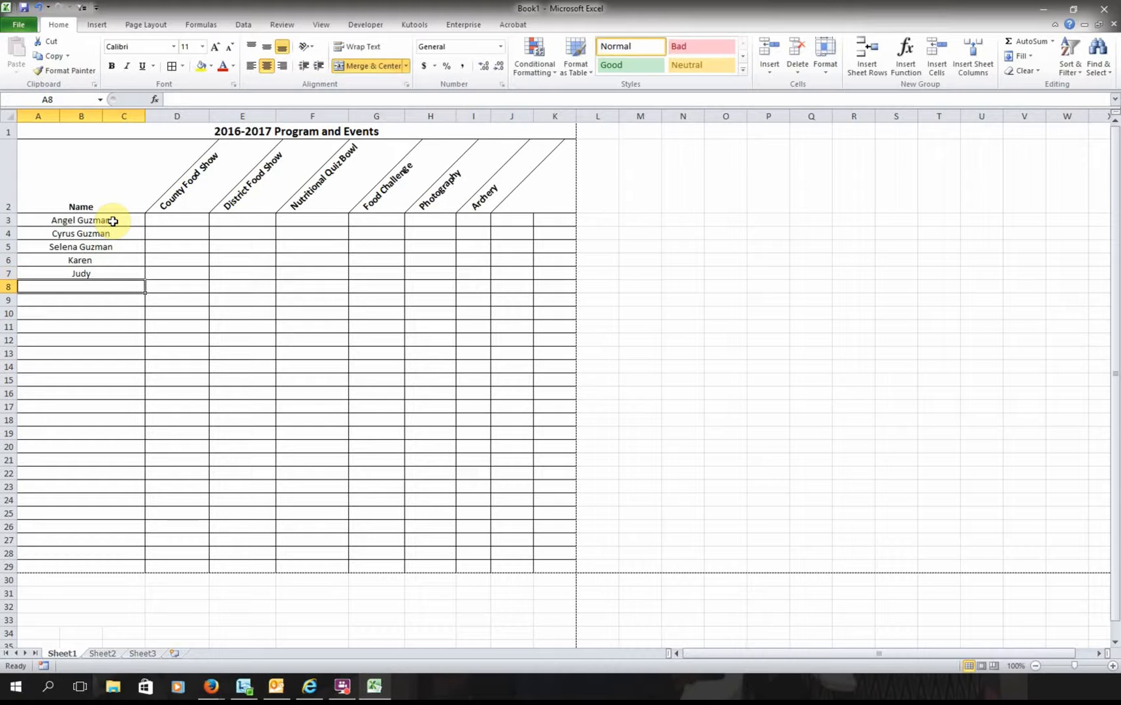
pyautogui.write('Libby')
pyautogui.press('Return')
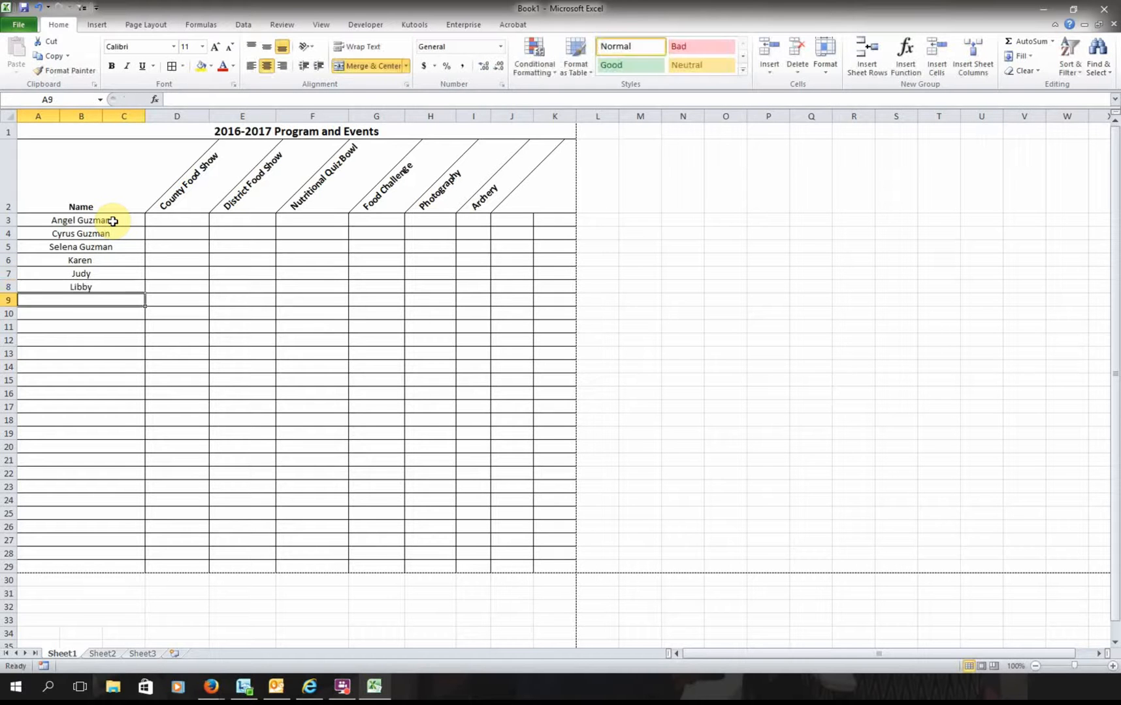
pyautogui.write('Carl')
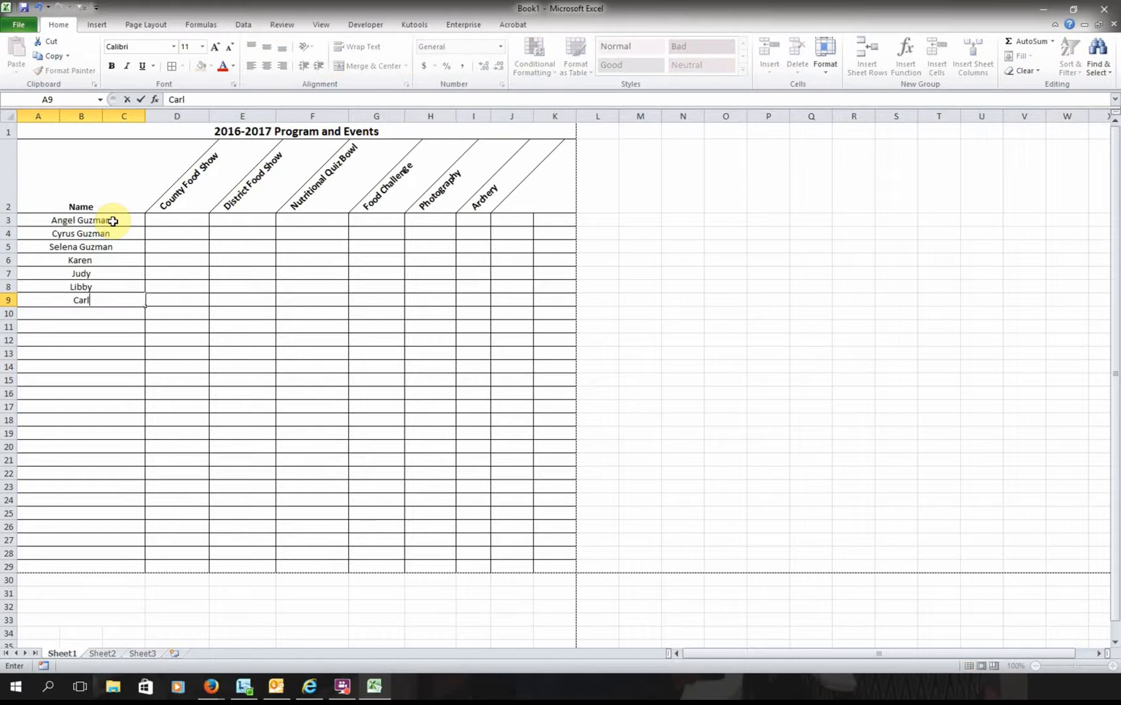
pyautogui.press('Return')
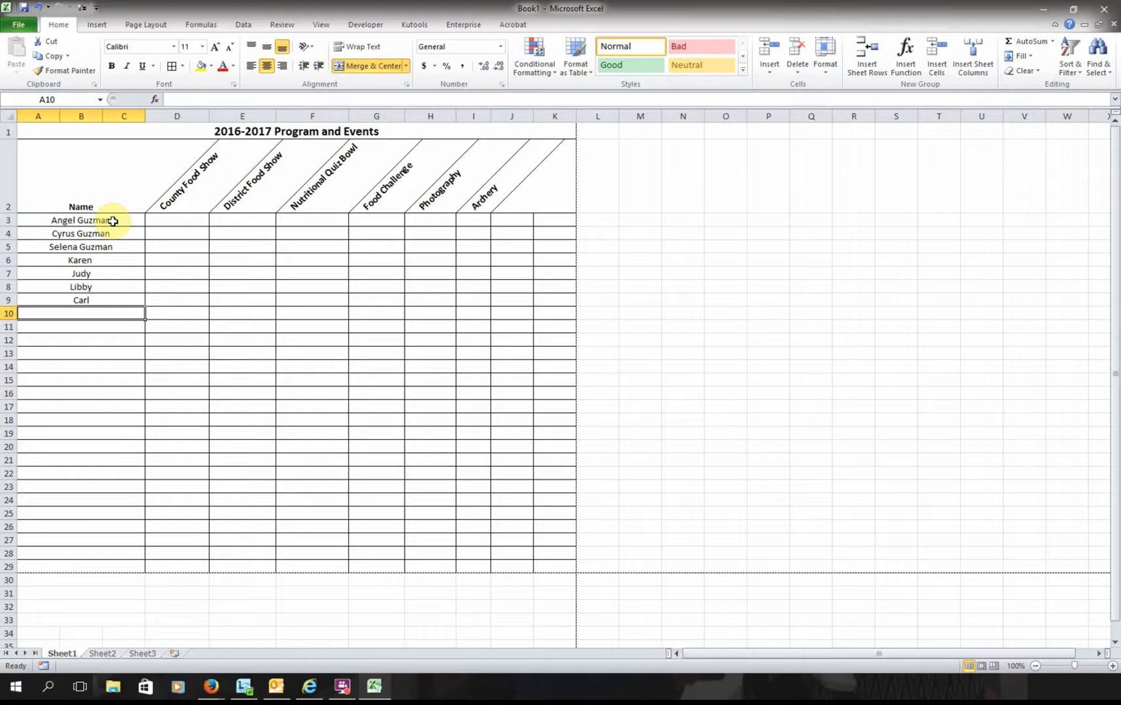
pyautogui.press('Up')
pyautogui.press('Up')
pyautogui.press('Up')
pyautogui.press('Up')
pyautogui.press('Up')
pyautogui.press('Up')
pyautogui.press('Up')
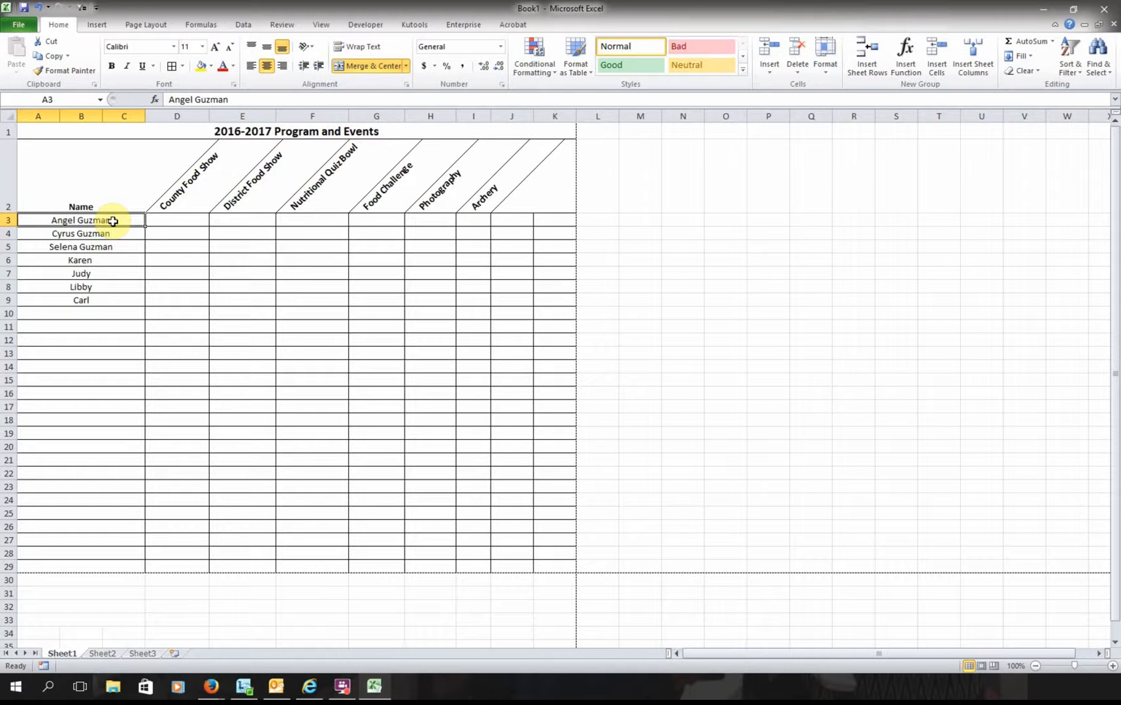
pyautogui.press('Right')
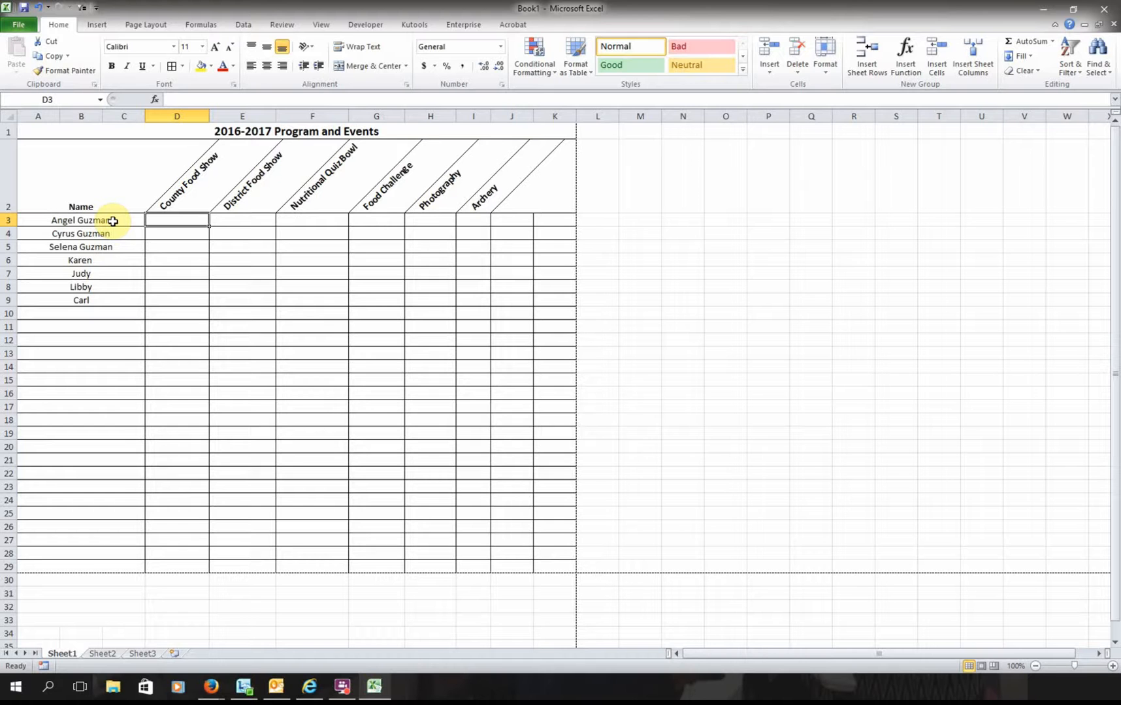
# - Enter 1 sign-up marks down the County Food Show column, starting at row 3
pyautogui.write('1')
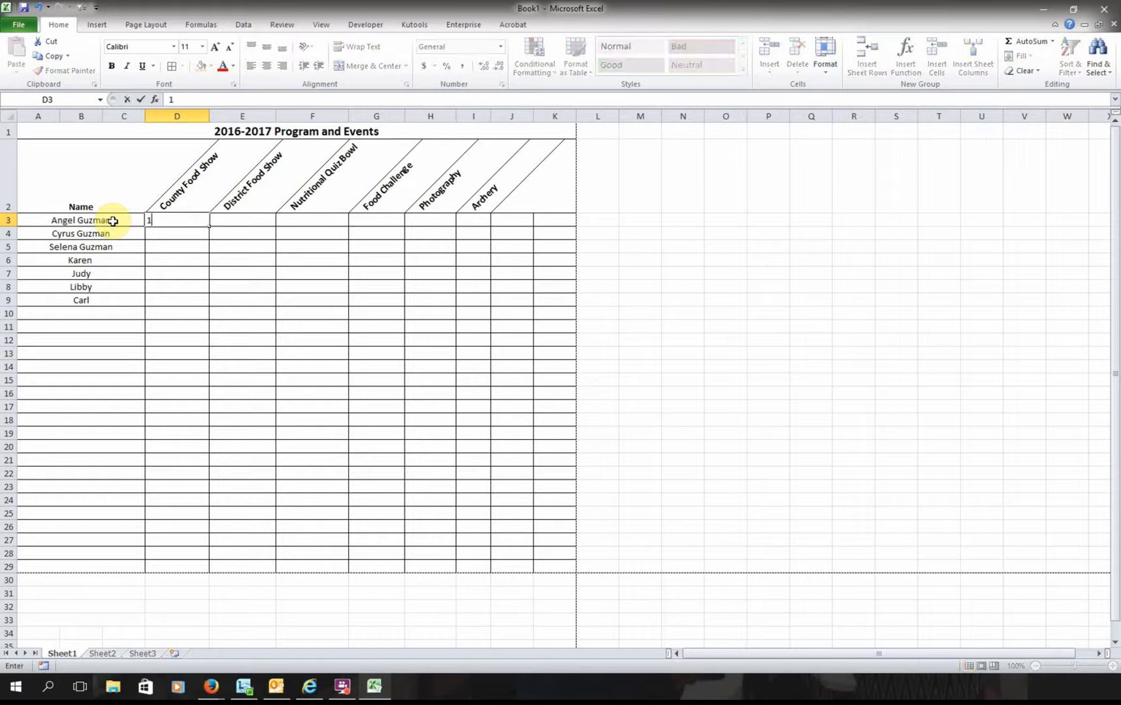
pyautogui.press('Return')
pyautogui.press('Return')
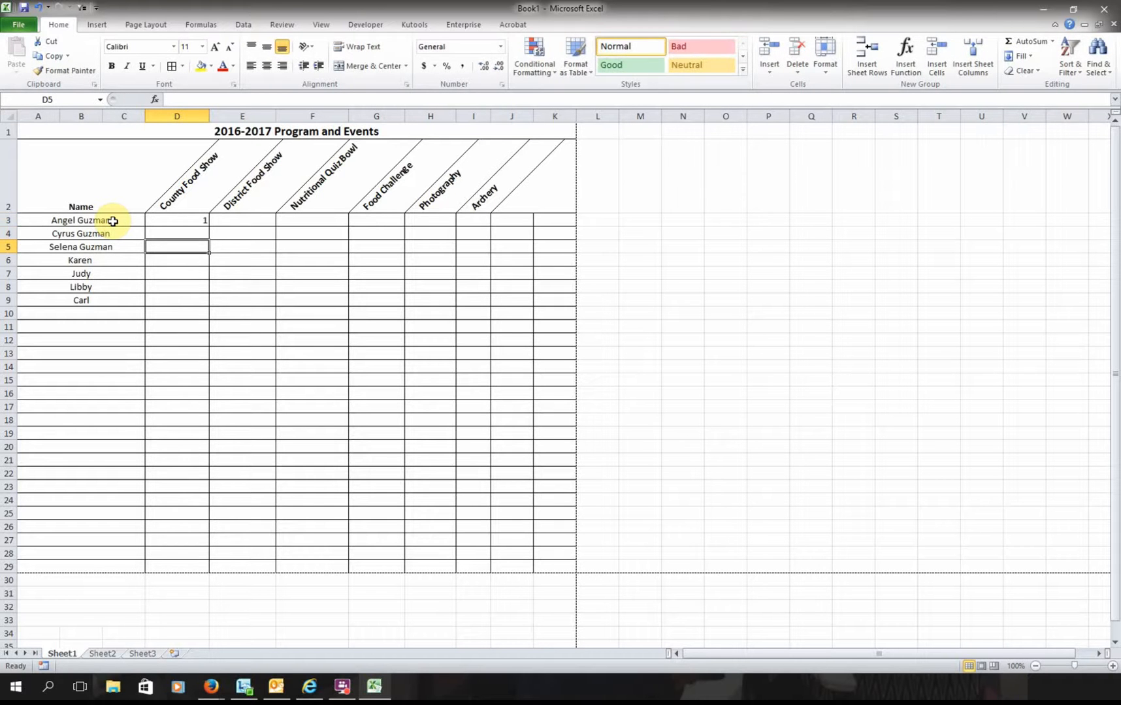
pyautogui.write('1')
pyautogui.press('Return')
pyautogui.press('Return')
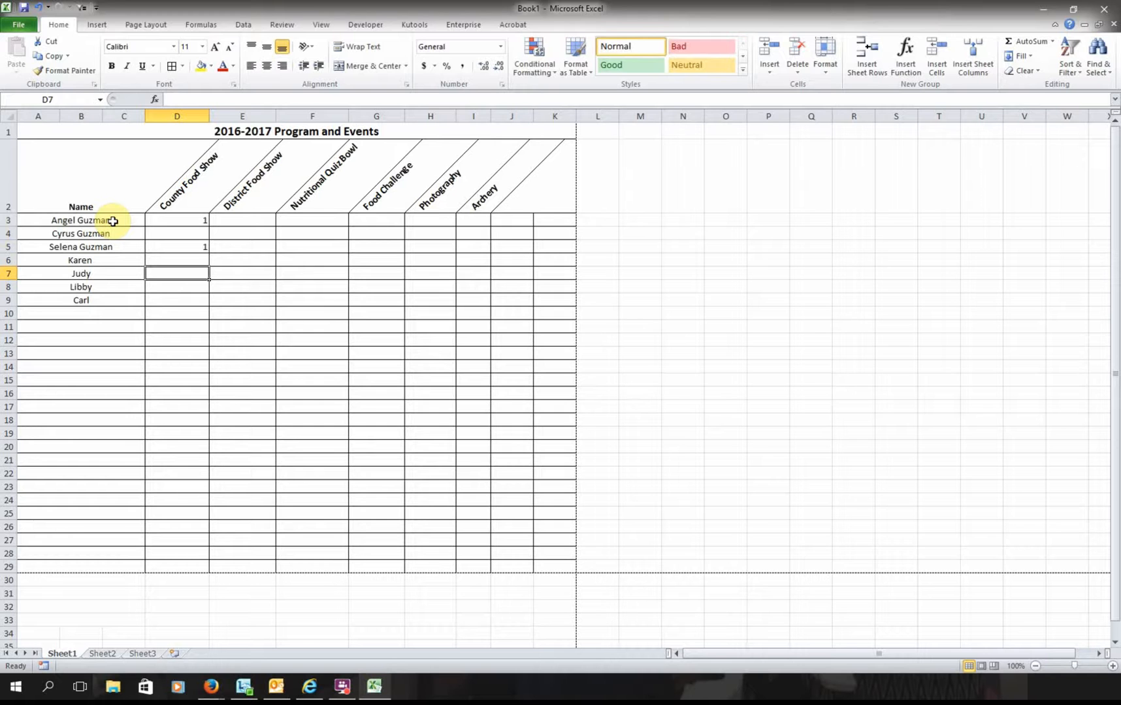
pyautogui.write('1')
pyautogui.press('Return')
pyautogui.write('1')
pyautogui.press('Return')
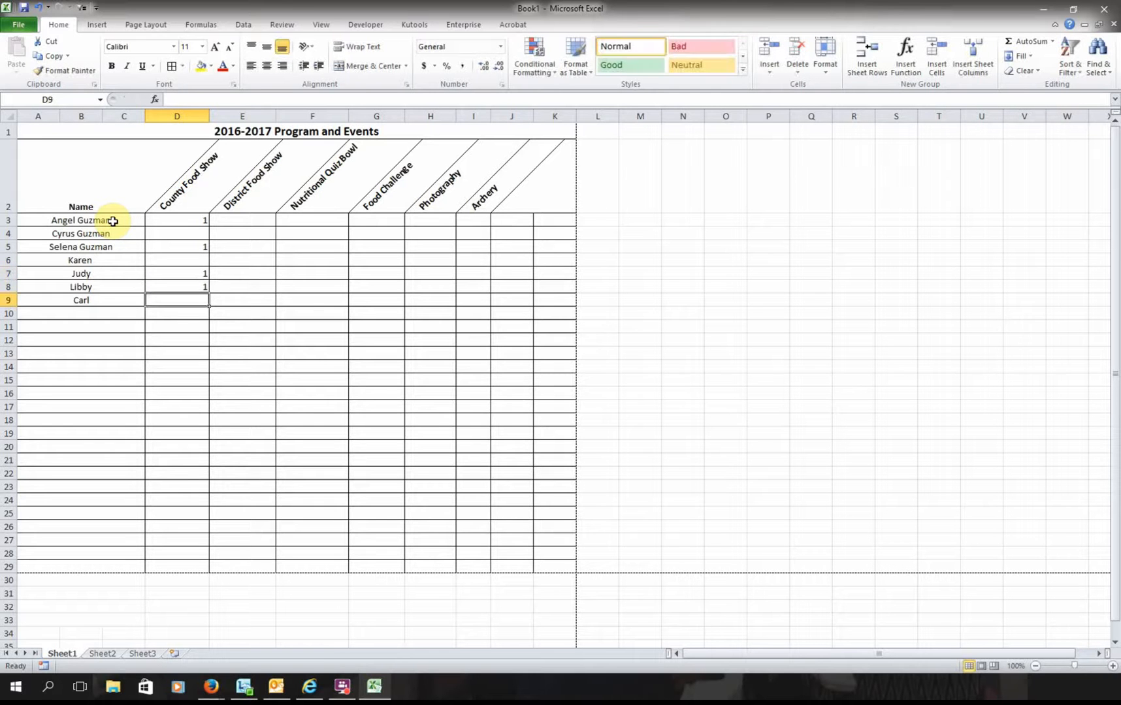
# - Enter 1 marks in the District Food Show column, including rows 3 and 5
pyautogui.press('Right')
pyautogui.press('Up')
pyautogui.press('Up')
pyautogui.press('Up')
pyautogui.press('Up')
pyautogui.press('Up')
pyautogui.press('Up')
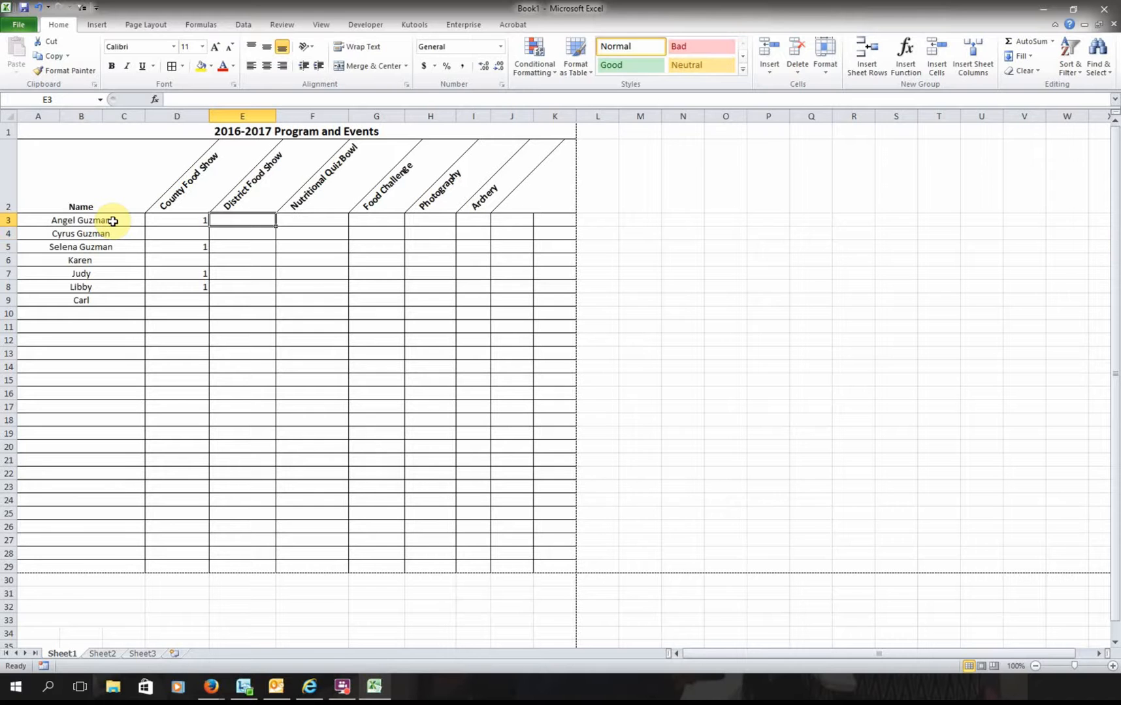
pyautogui.write('1')
pyautogui.press('Return')
pyautogui.press('Return')
pyautogui.write('1')
pyautogui.press('Return')
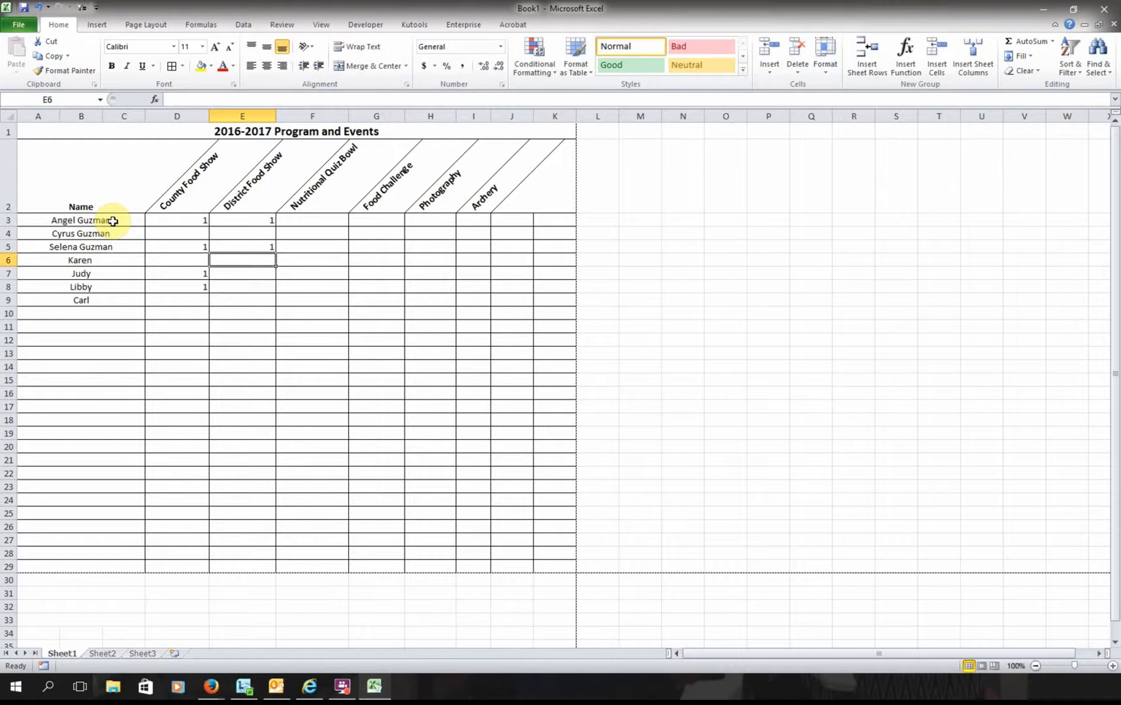
pyautogui.press('Return')
pyautogui.write('1')
pyautogui.press('Return')
pyautogui.write('1')
pyautogui.press('Return')
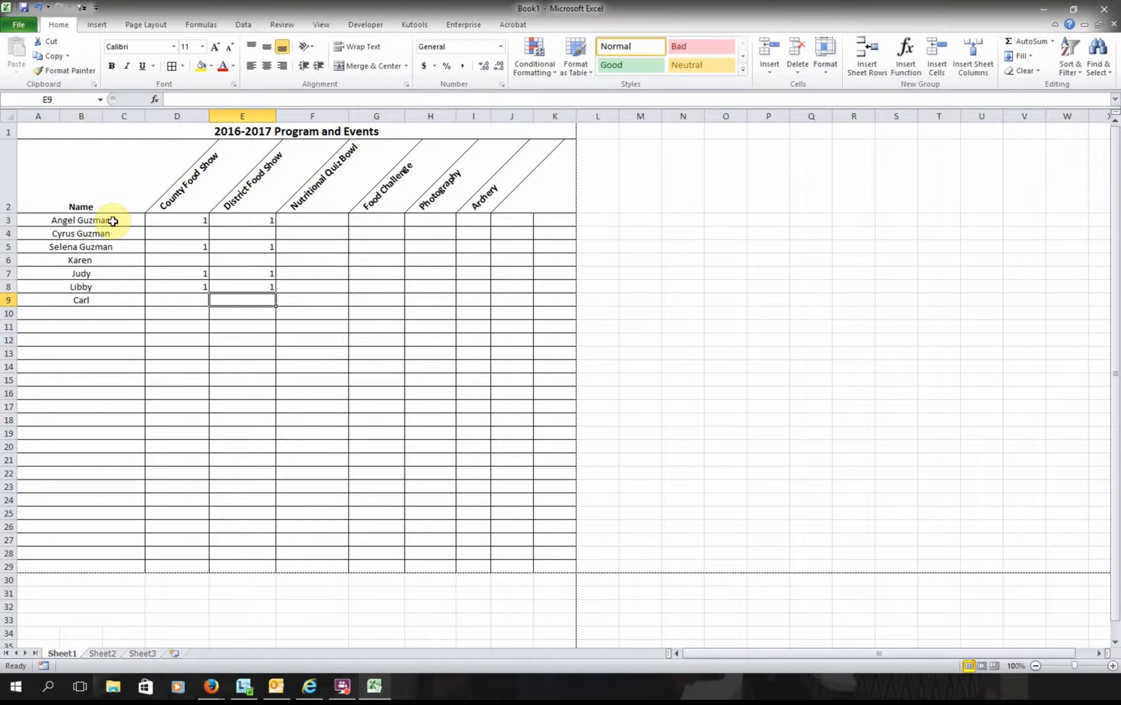
# - Mark 1 in the Nutritional Quiz Bowl column for rows 3, 4 and 5
pyautogui.press('Right')
pyautogui.press('Up')
pyautogui.press('Up')
pyautogui.press('Up')
pyautogui.press('Up')
pyautogui.press('Up')
pyautogui.press('Up')
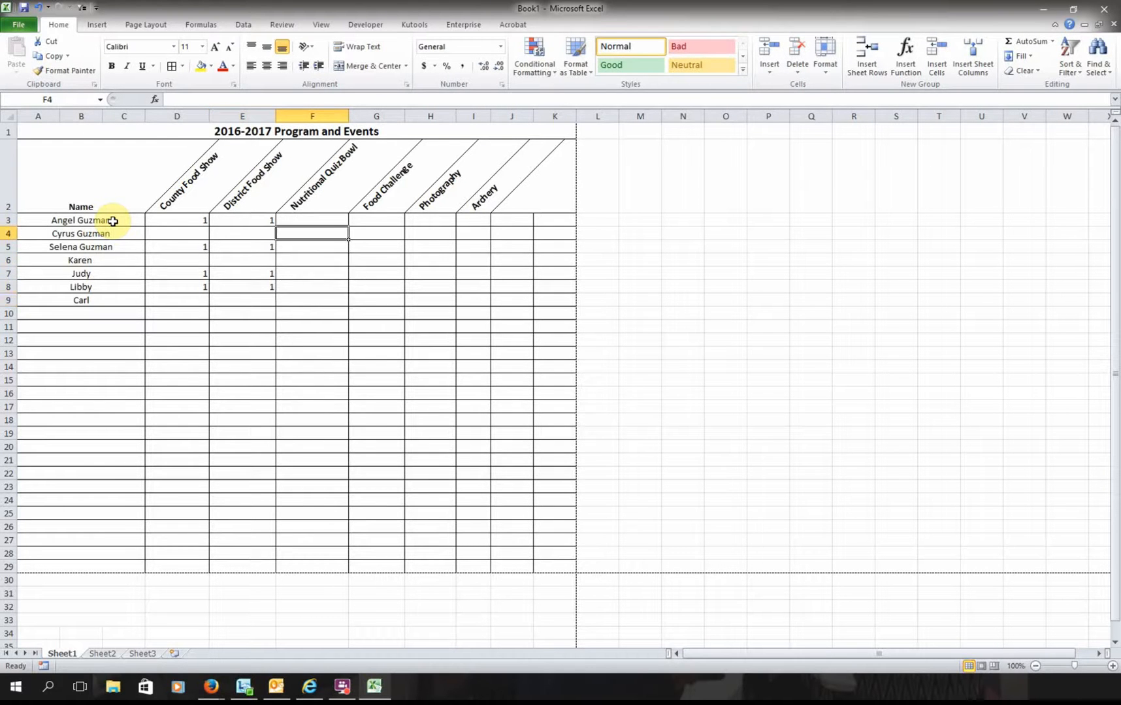
pyautogui.write('1')
pyautogui.press('Return')
pyautogui.write('1')
pyautogui.press('Return')
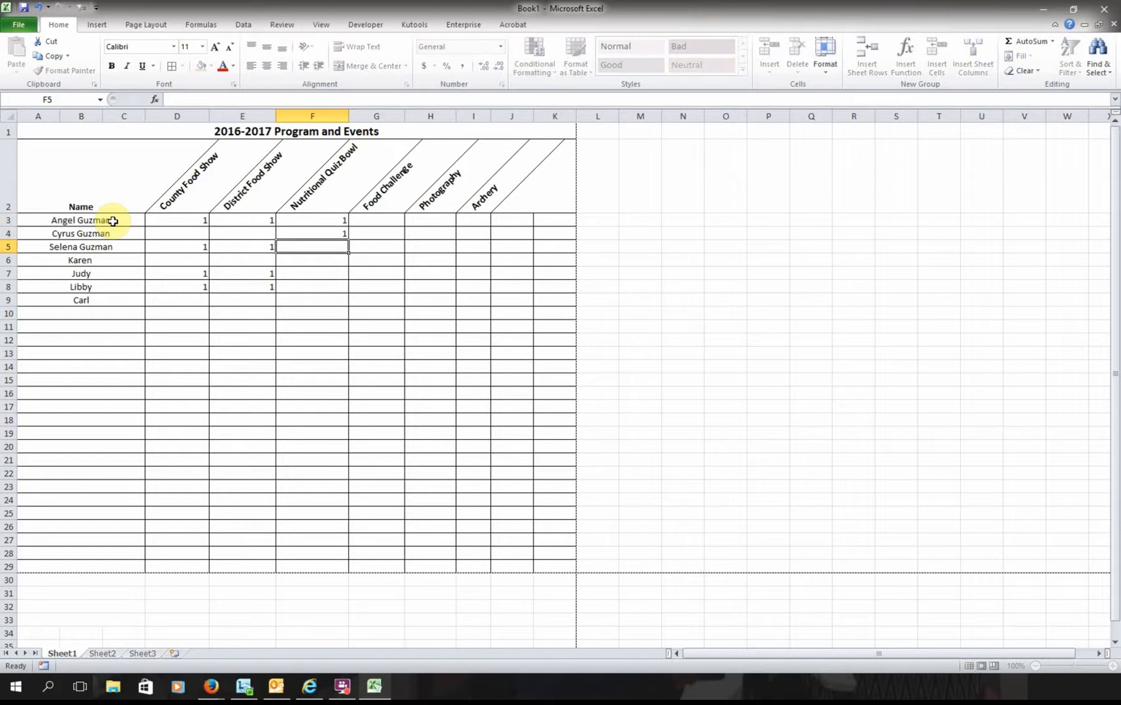
pyautogui.write('1')
pyautogui.press('Return')
# - Mark 1 in the Food Challenge column for rows 7, 8 and 9
pyautogui.press('Down')
pyautogui.press('Right')
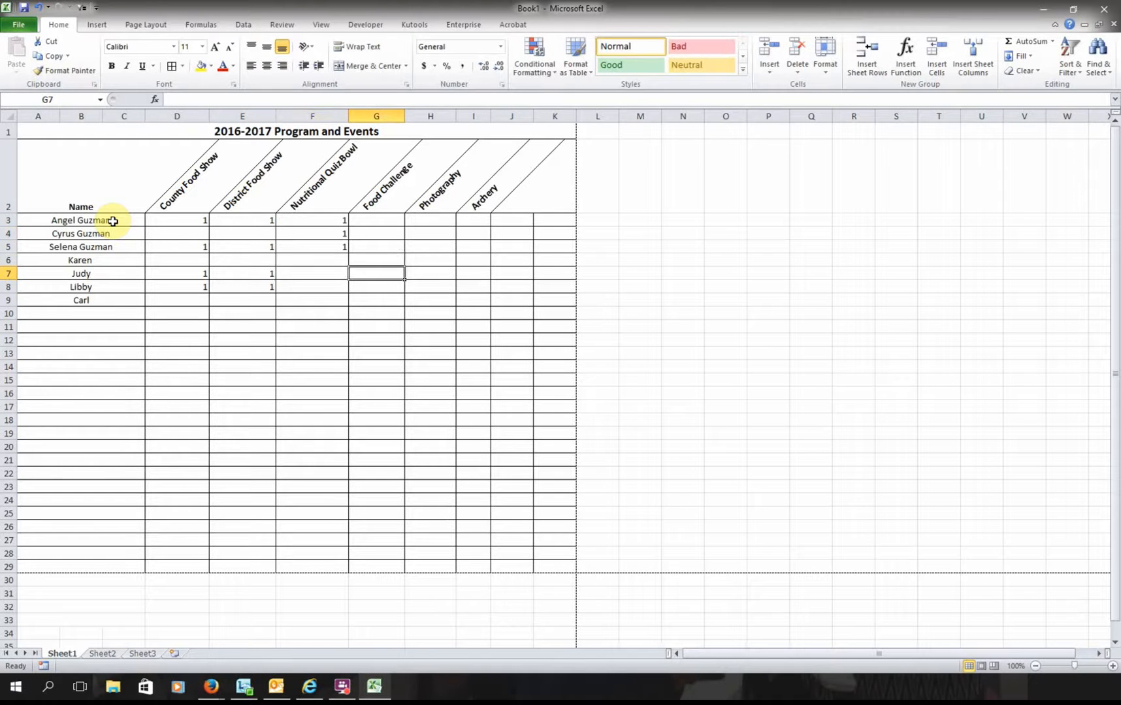
pyautogui.press('Up')
pyautogui.press('Up')
pyautogui.press('Up')
pyautogui.press('Down')
pyautogui.press('Down')
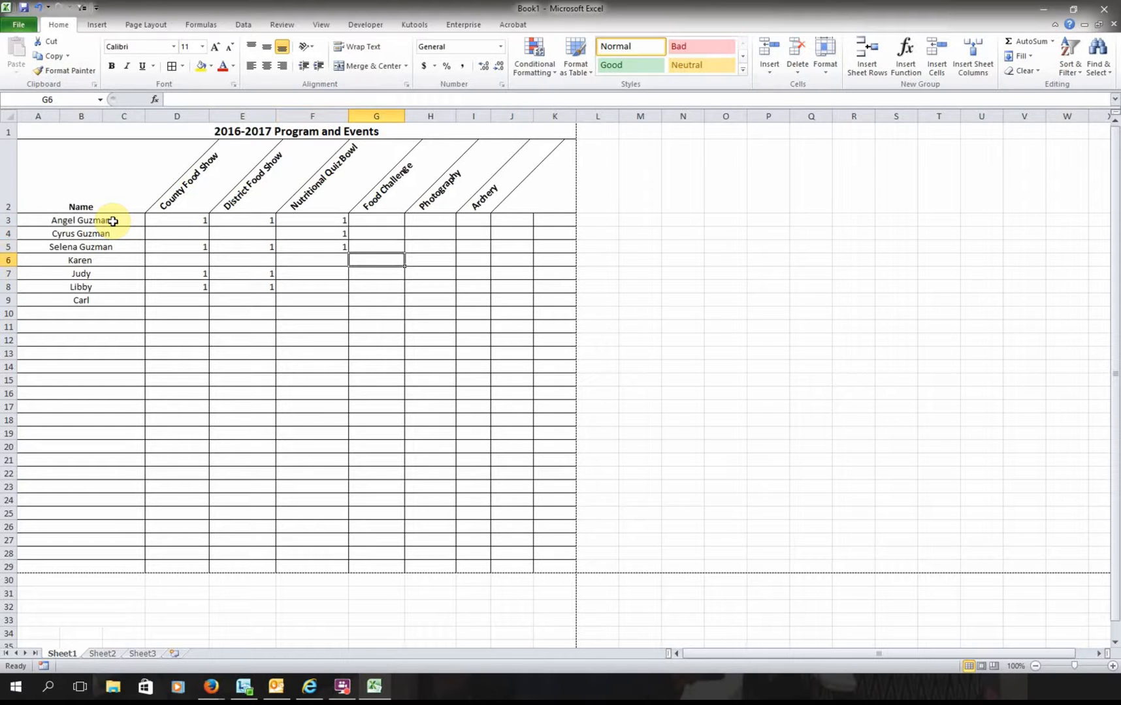
pyautogui.press('Down')
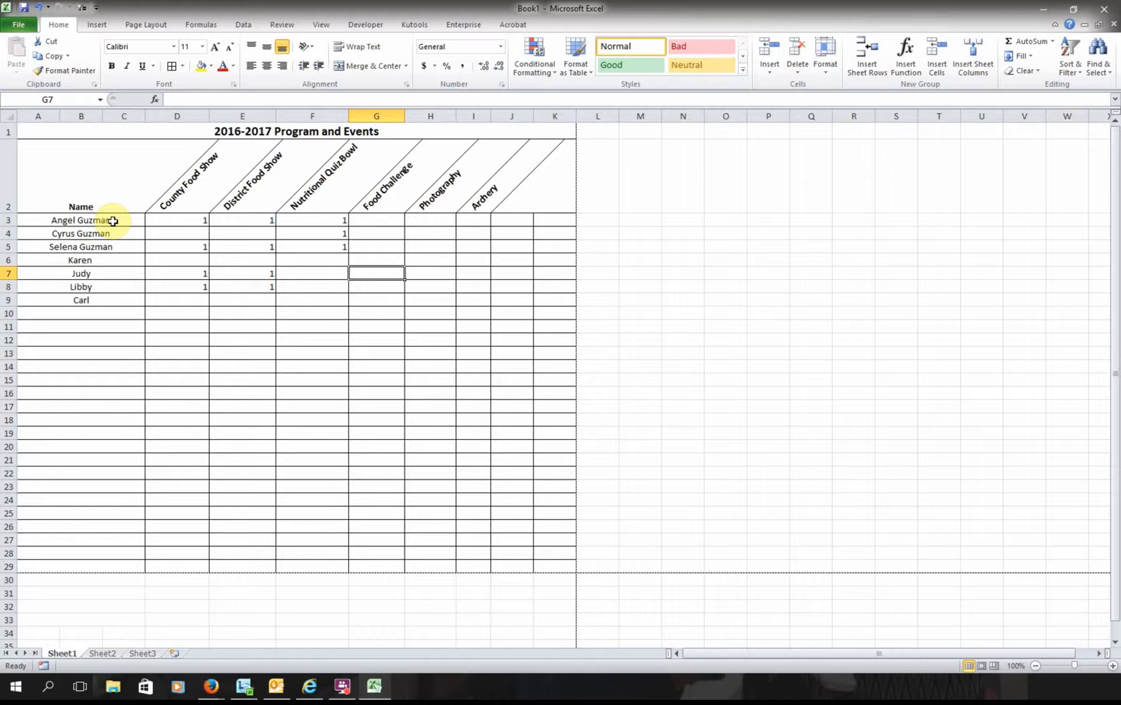
pyautogui.write('1')
pyautogui.press('Return')
pyautogui.write('1')
pyautogui.press('Return')
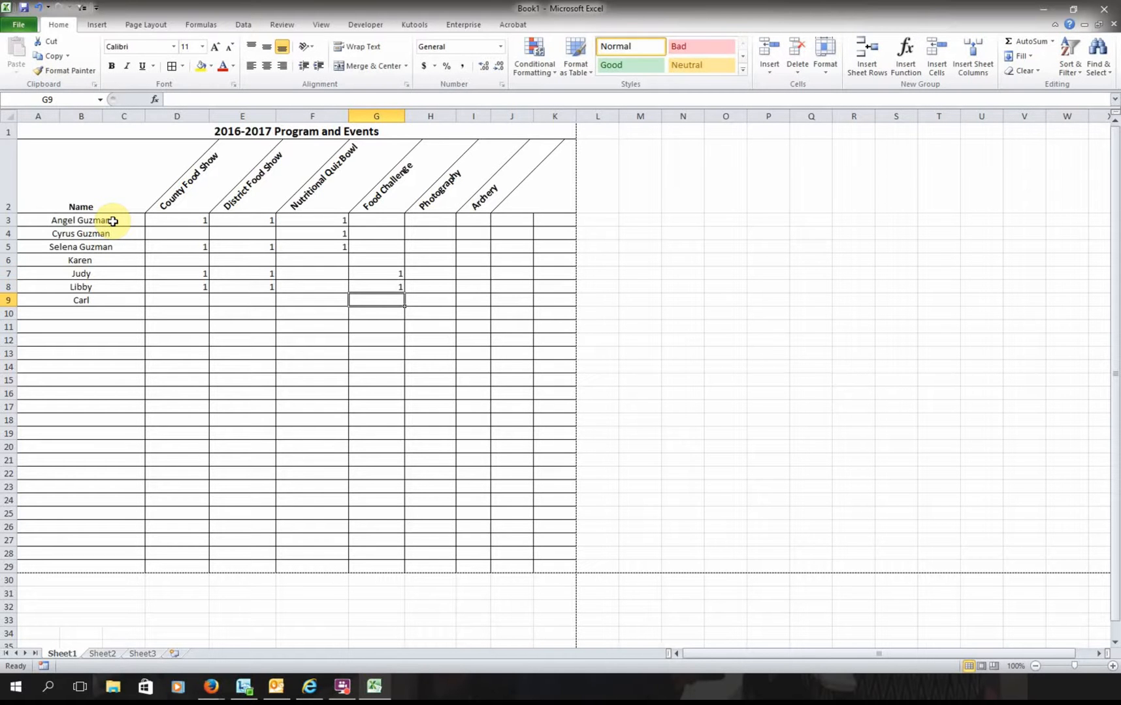
pyautogui.write('1')
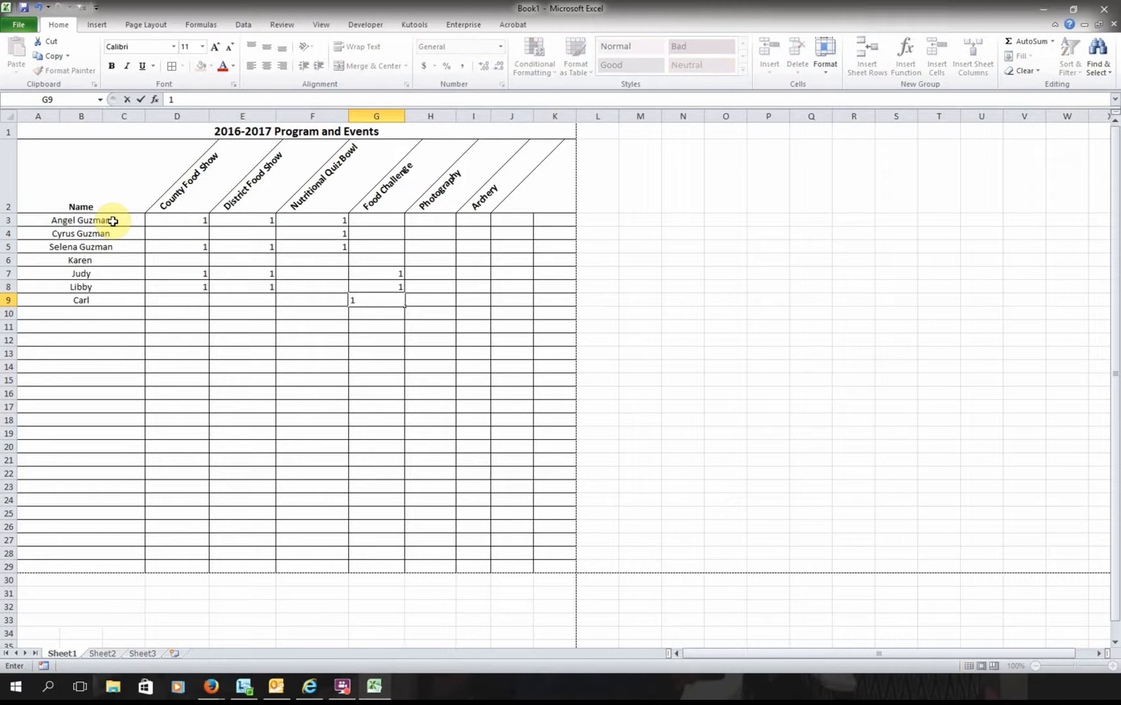
pyautogui.press('Return')
# - Mark 1 in the Photography column at H3, H5 and H9
pyautogui.press('Up')
pyautogui.press('Right')
pyautogui.press('Up')
pyautogui.press('Up')
pyautogui.press('Up')
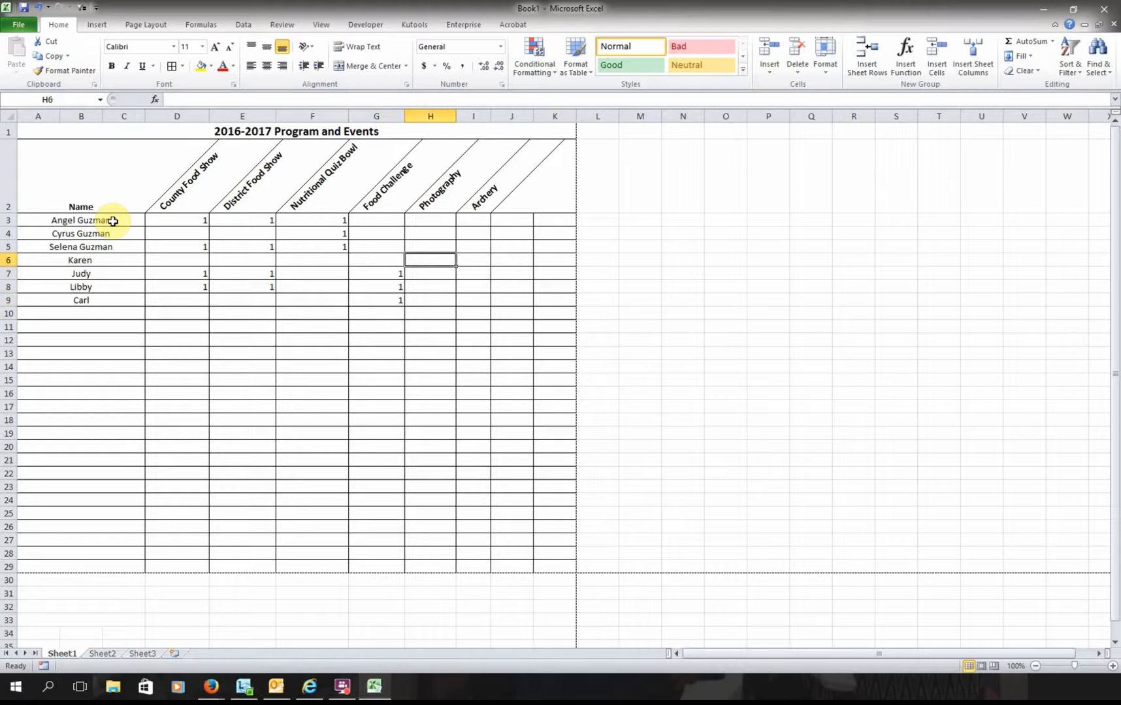
pyautogui.press('Up')
pyautogui.press('Up')
pyautogui.press('Up')
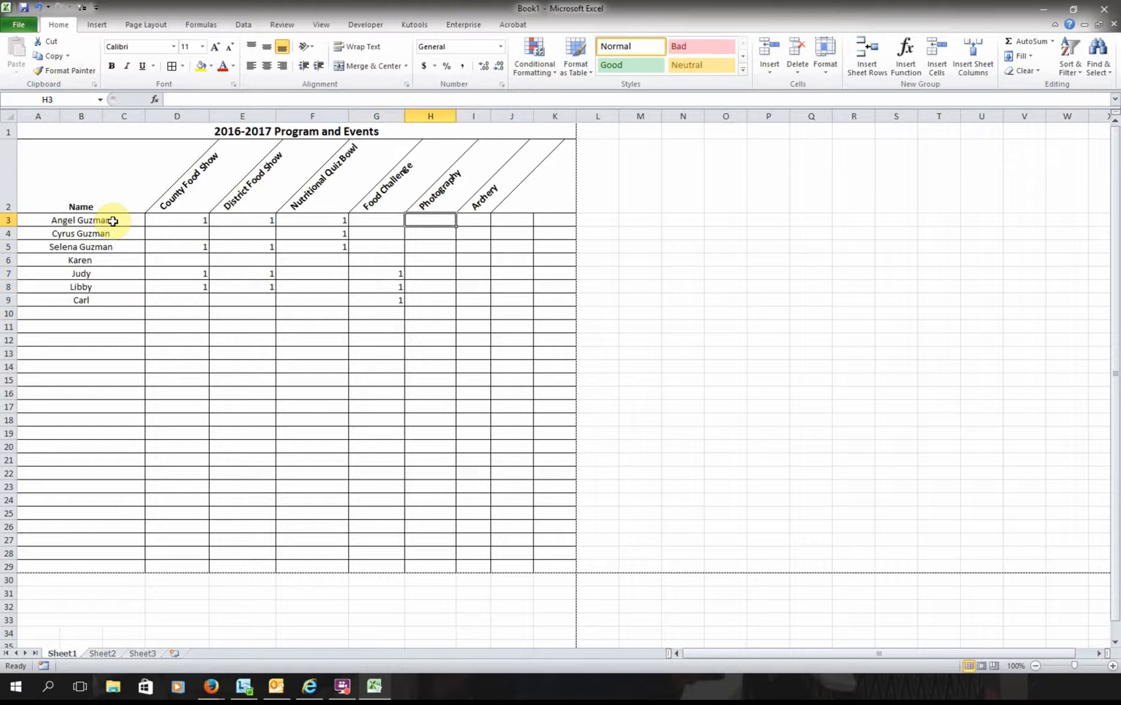
pyautogui.write('1')
pyautogui.press('Return')
pyautogui.press('Down')
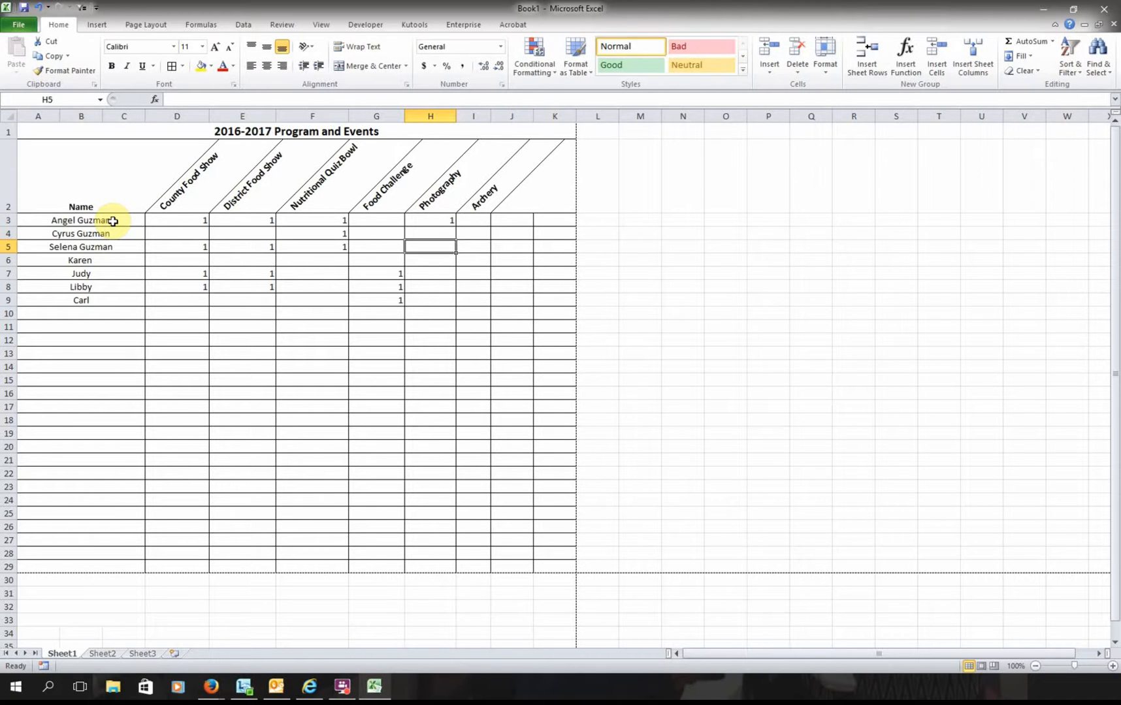
pyautogui.write('1')
pyautogui.press('Return')
pyautogui.press('Down')
pyautogui.press('Down')
pyautogui.press('Down')
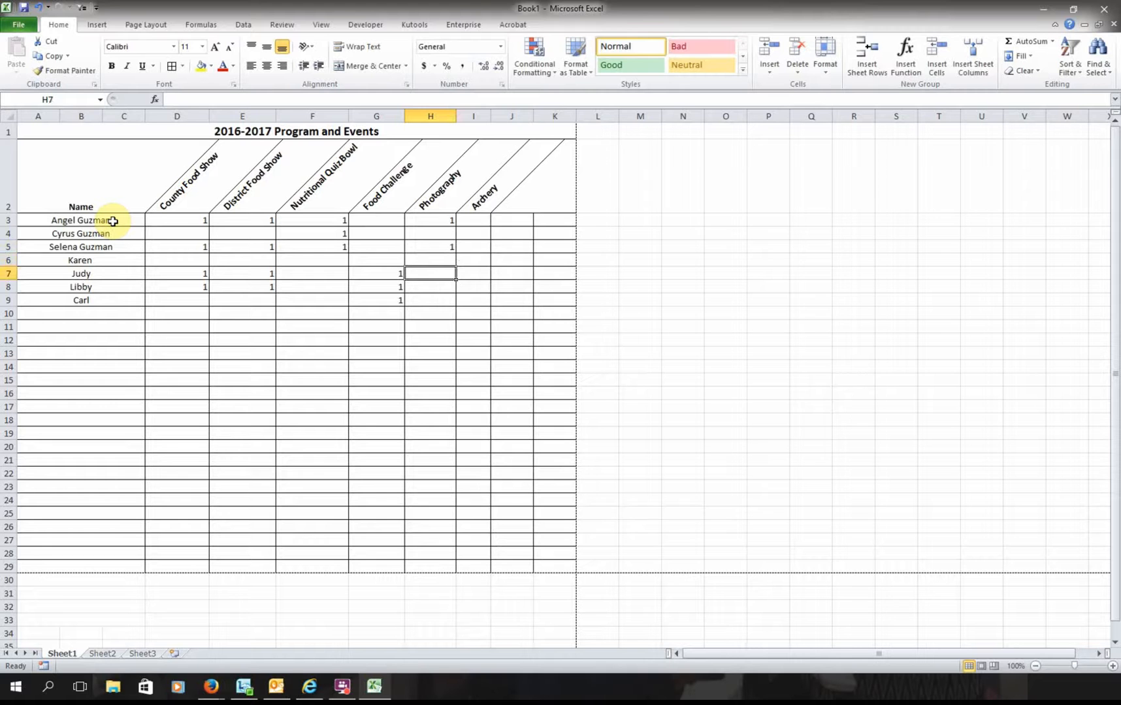
pyautogui.write('1')
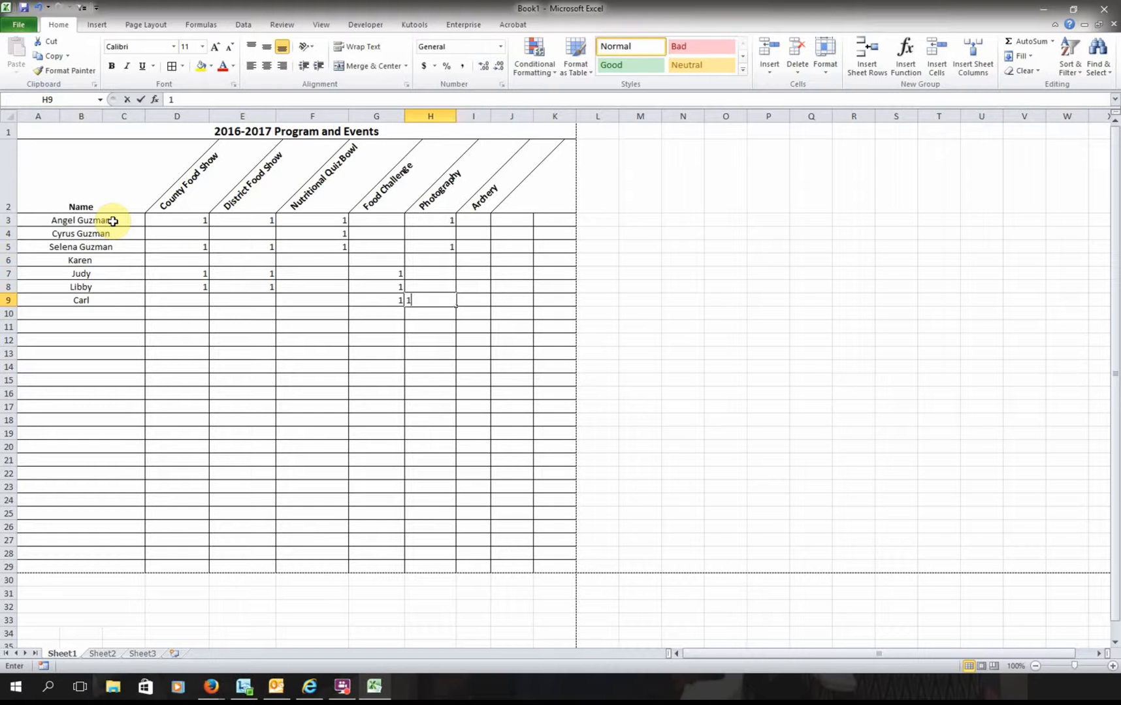
pyautogui.press('Return')
# - Mark 1 in the Archery column at I5, then deselect the table
pyautogui.press('Up')
pyautogui.press('Right')
pyautogui.press('Up')
pyautogui.press('Up')
pyautogui.press('Up')
pyautogui.press('Up')
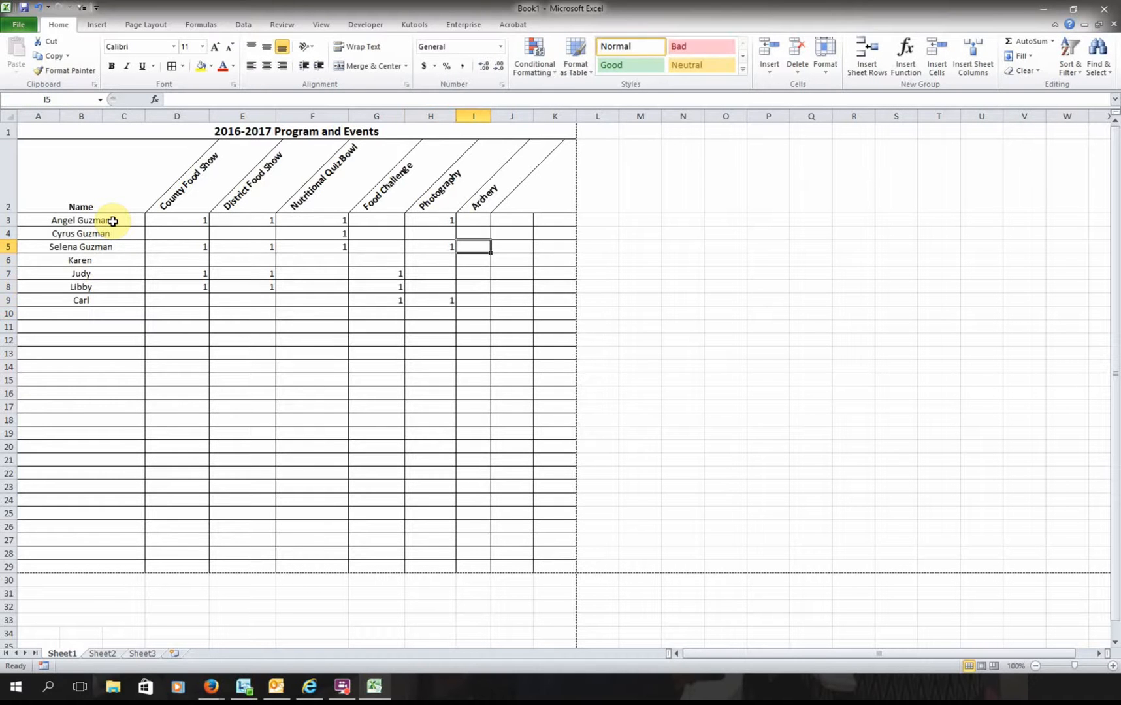
pyautogui.write('1')
pyautogui.press('Return')
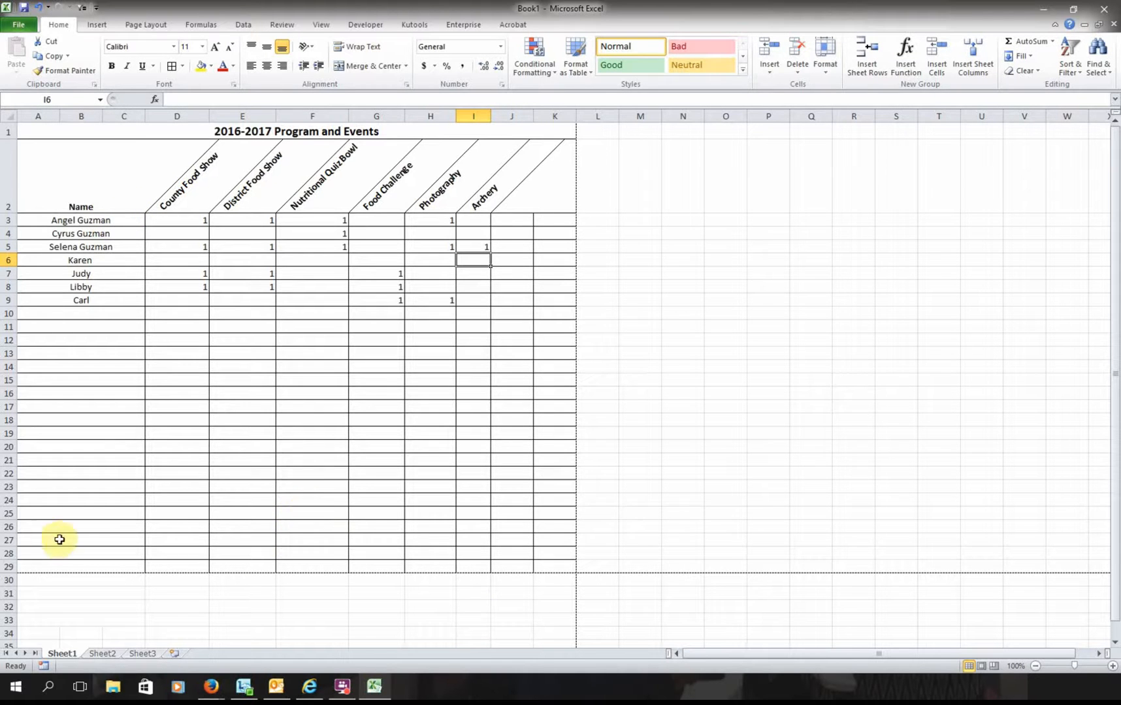
pyautogui.click(375, 442)
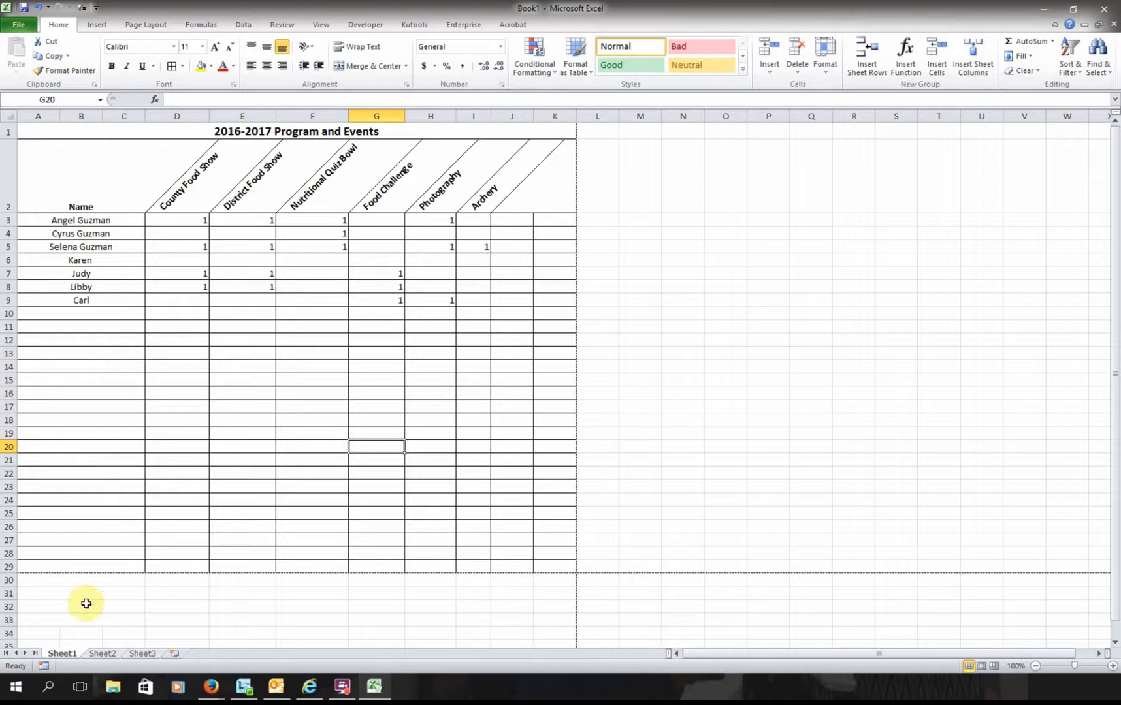
# - On Sheet2, merge and centre A1:C1 and enter the title 'County Food Show'
pyautogui.click(107, 654)
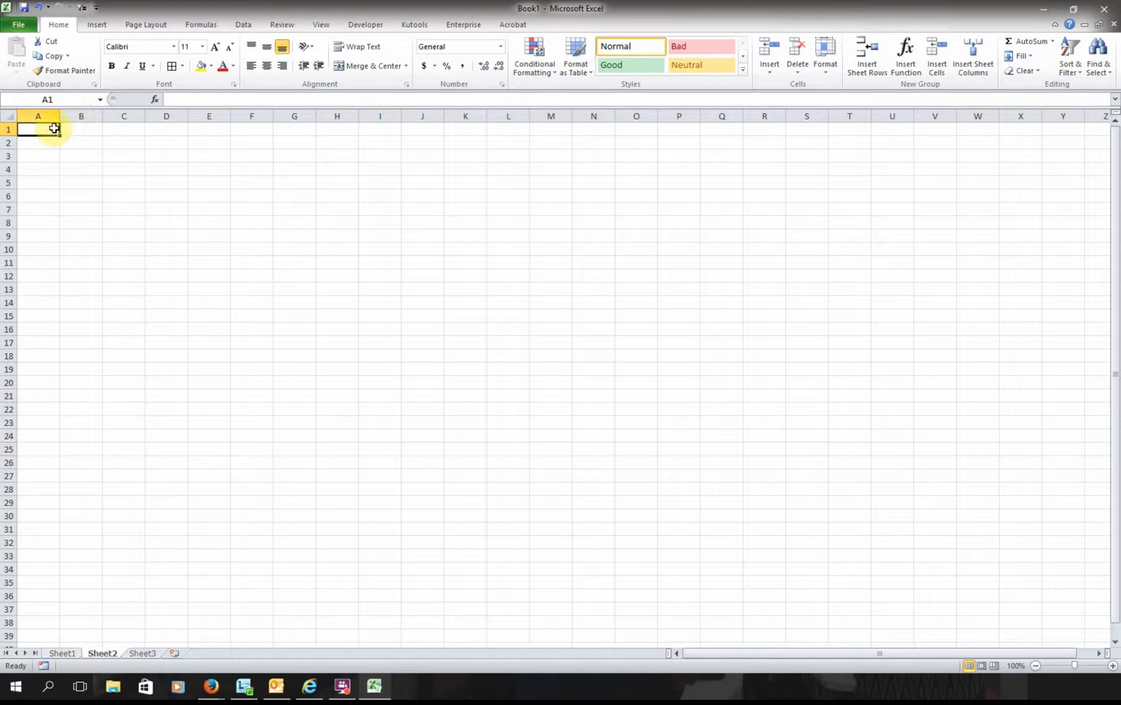
pyautogui.moveTo(53, 129); pyautogui.dragTo(127, 129)
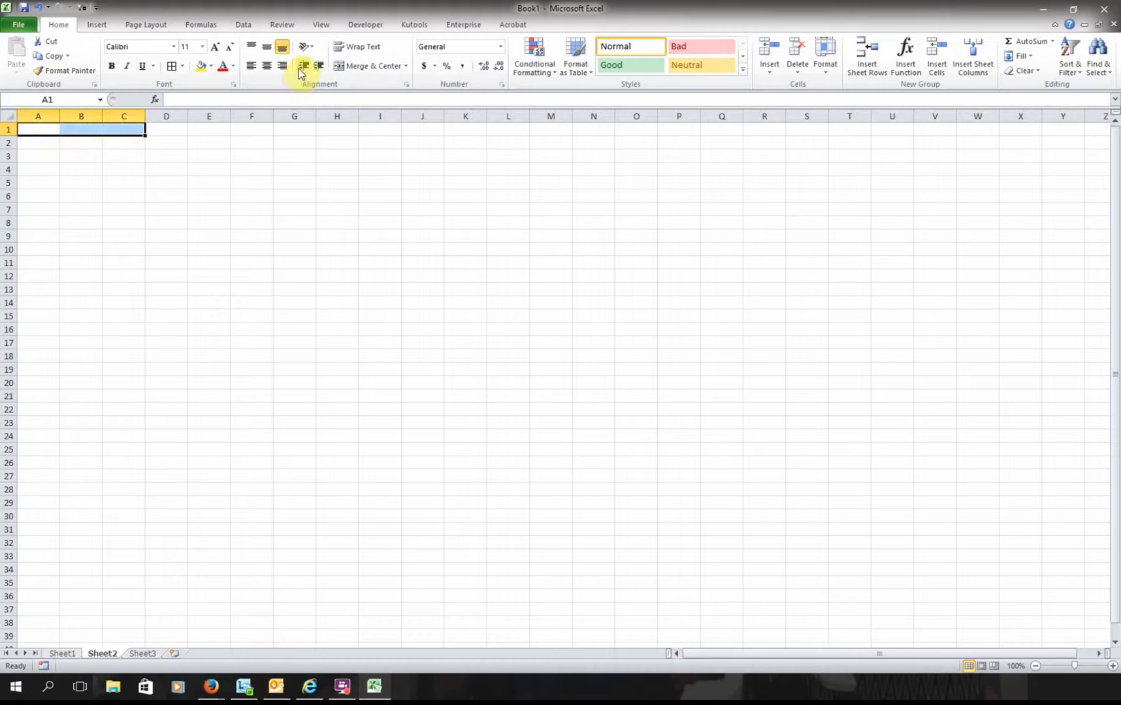
pyautogui.click(362, 66)
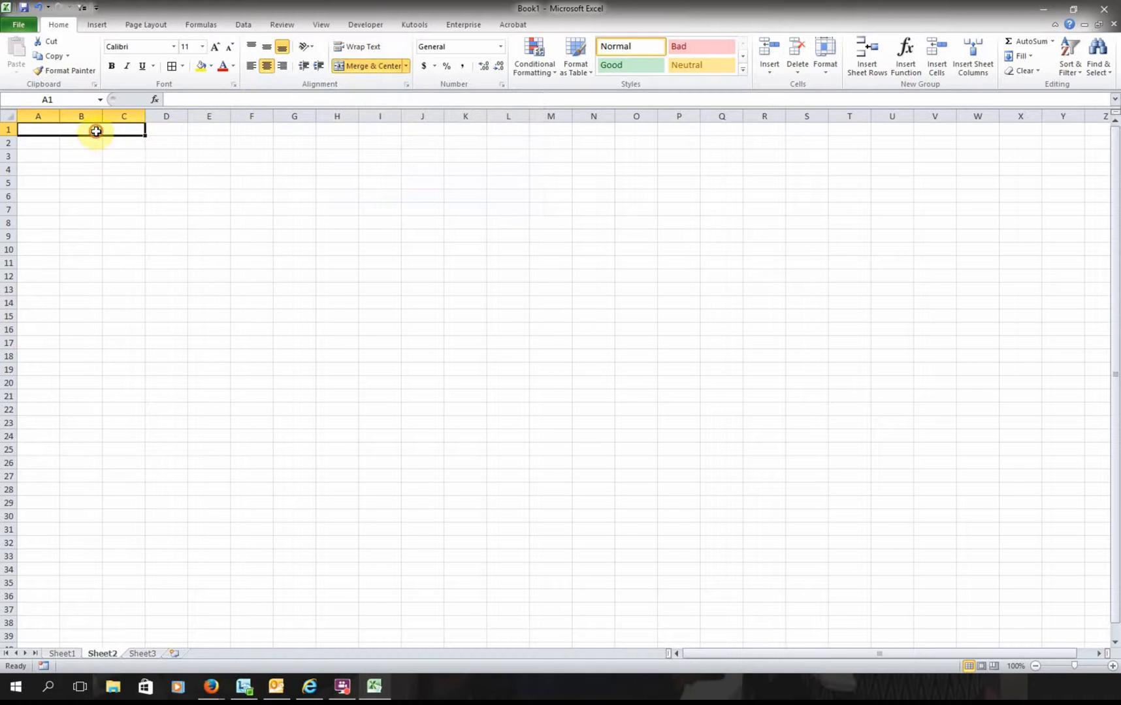
pyautogui.write('County')
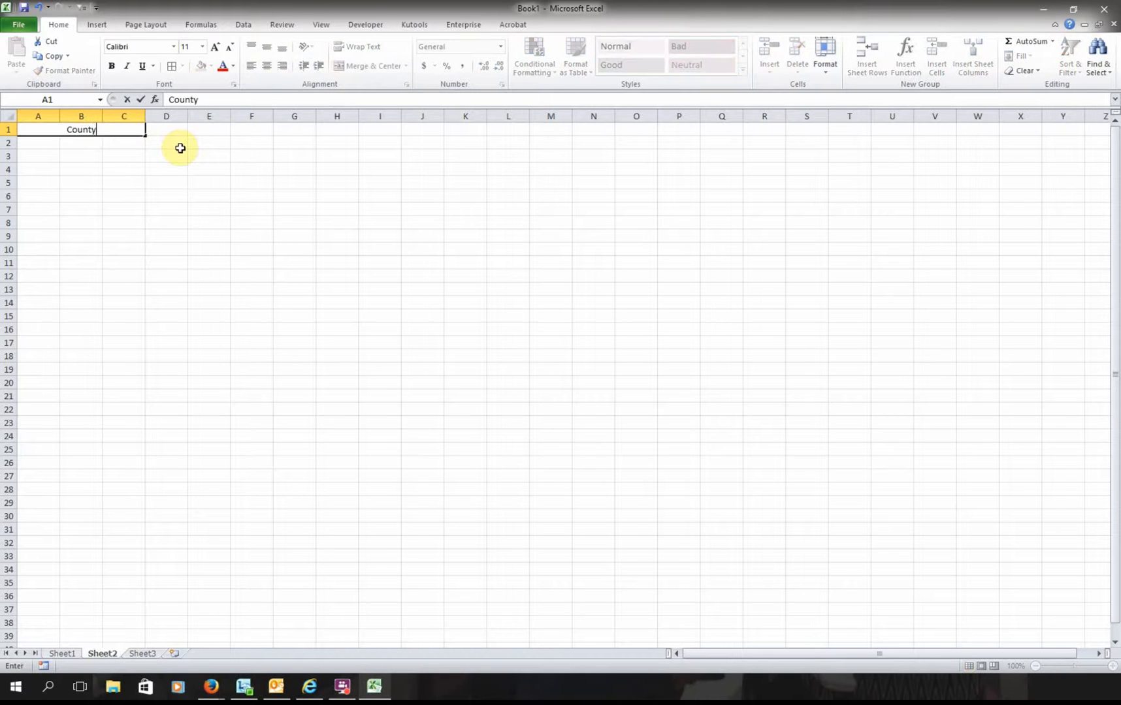
pyautogui.write(' Food Show')
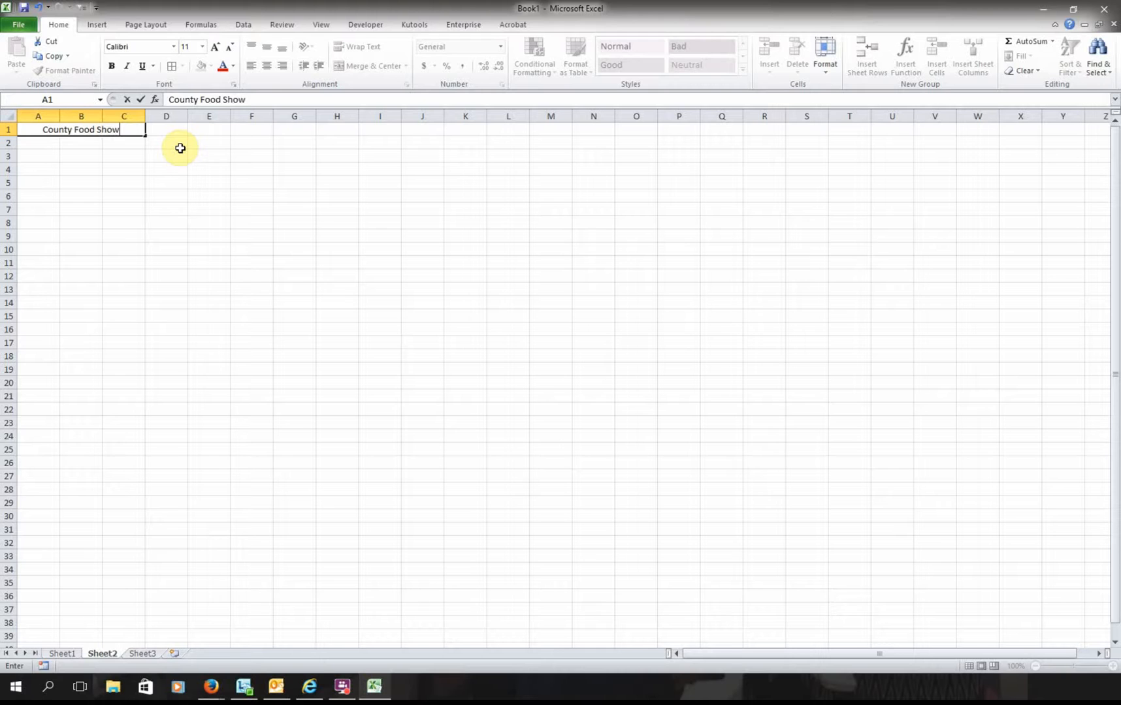
pyautogui.press('Return')
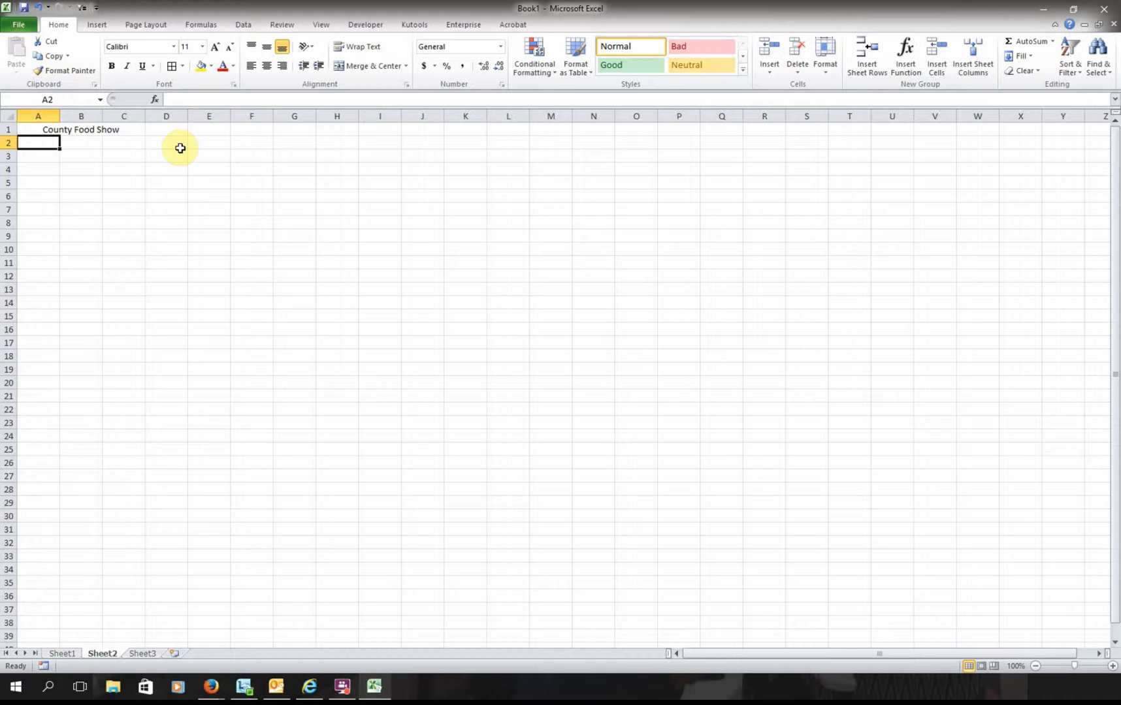
# - Make the County Food Show title bold at font size 15
pyautogui.moveTo(53, 132); pyautogui.dragTo(107, 129)
pyautogui.hotkey('alt', 'h')
pyautogui.press('m')
pyautogui.press('c')
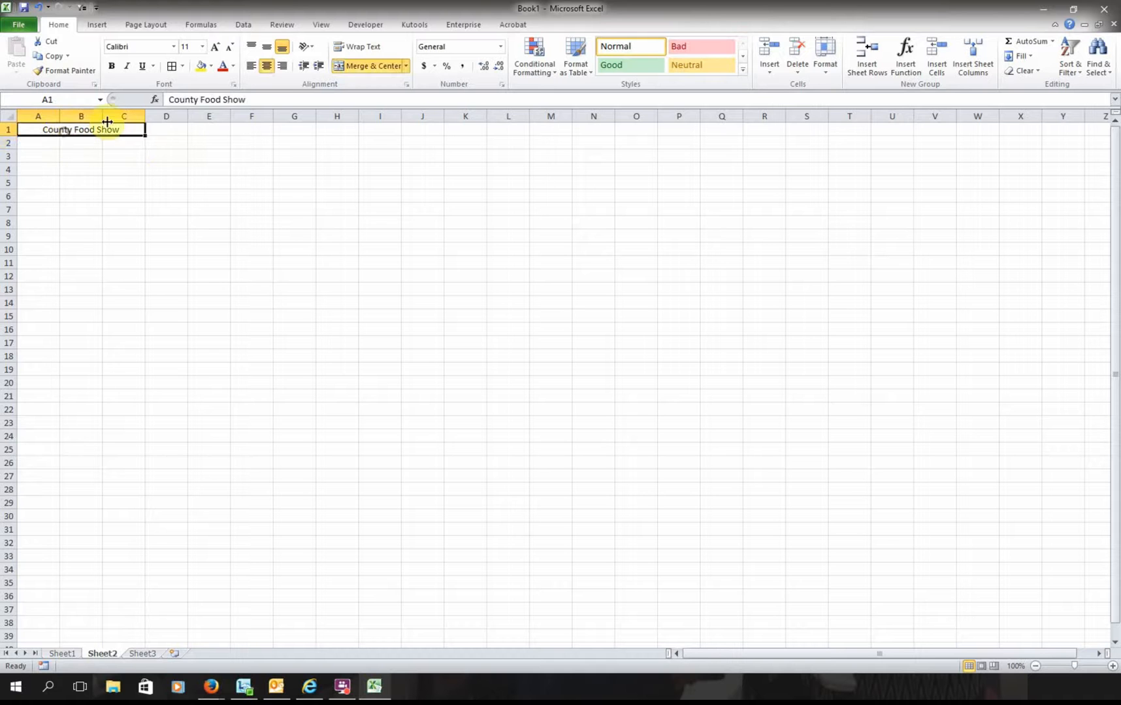
pyautogui.click(109, 67)
pyautogui.write('15')
pyautogui.press('Return')
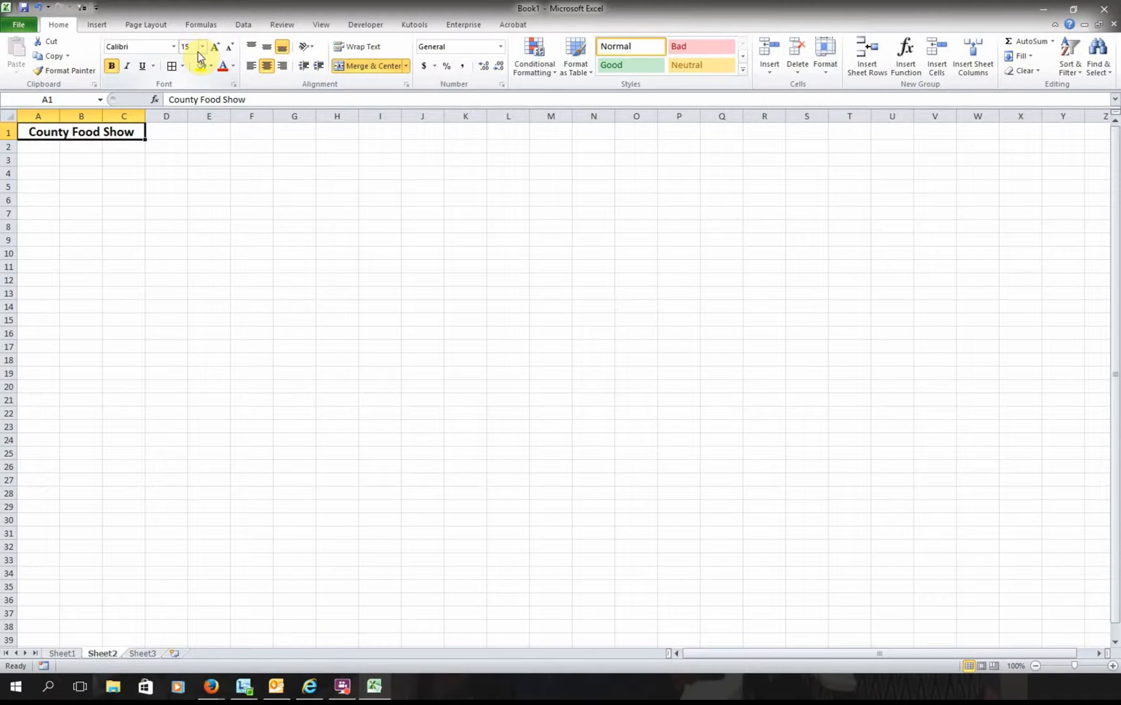
pyautogui.moveTo(33, 149); pyautogui.dragTo(122, 151)
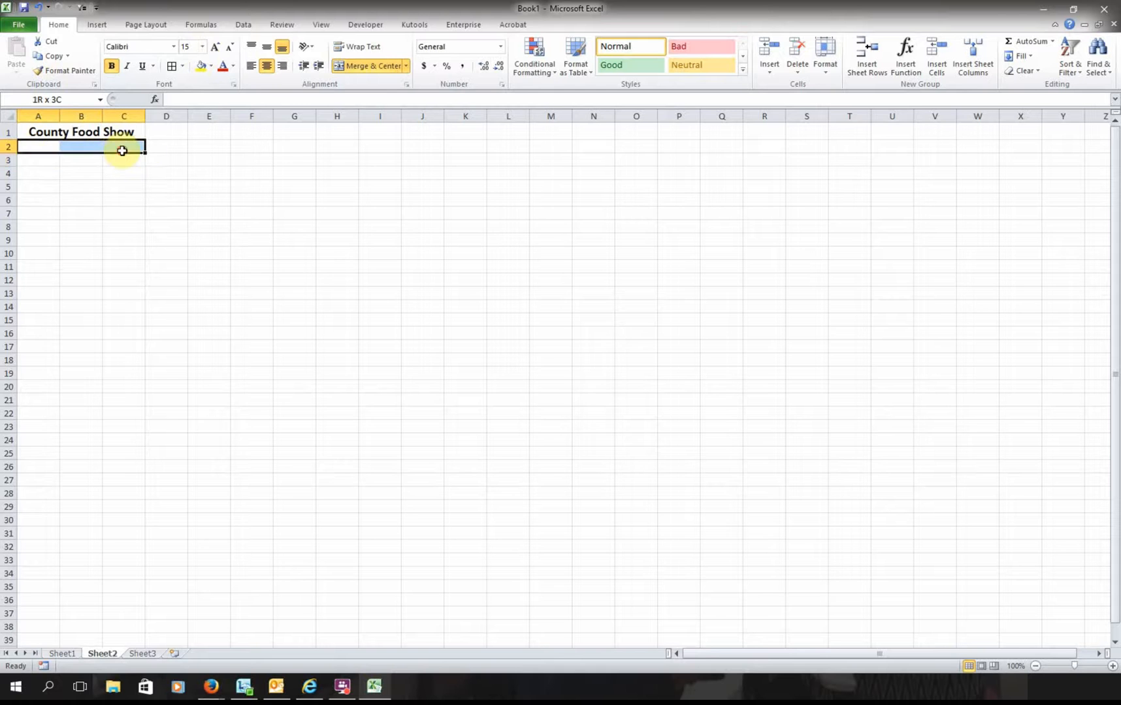
# - Merge and centre A2:C2 with the heading 'Name'
pyautogui.click(362, 65)
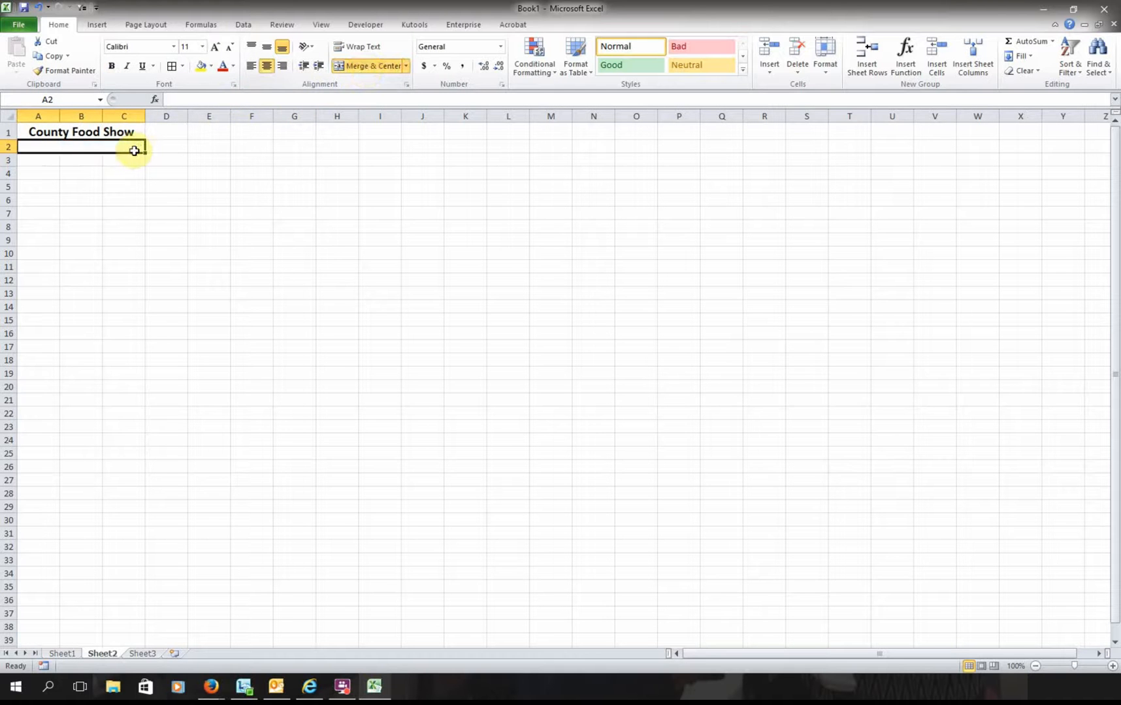
pyautogui.write('Name')
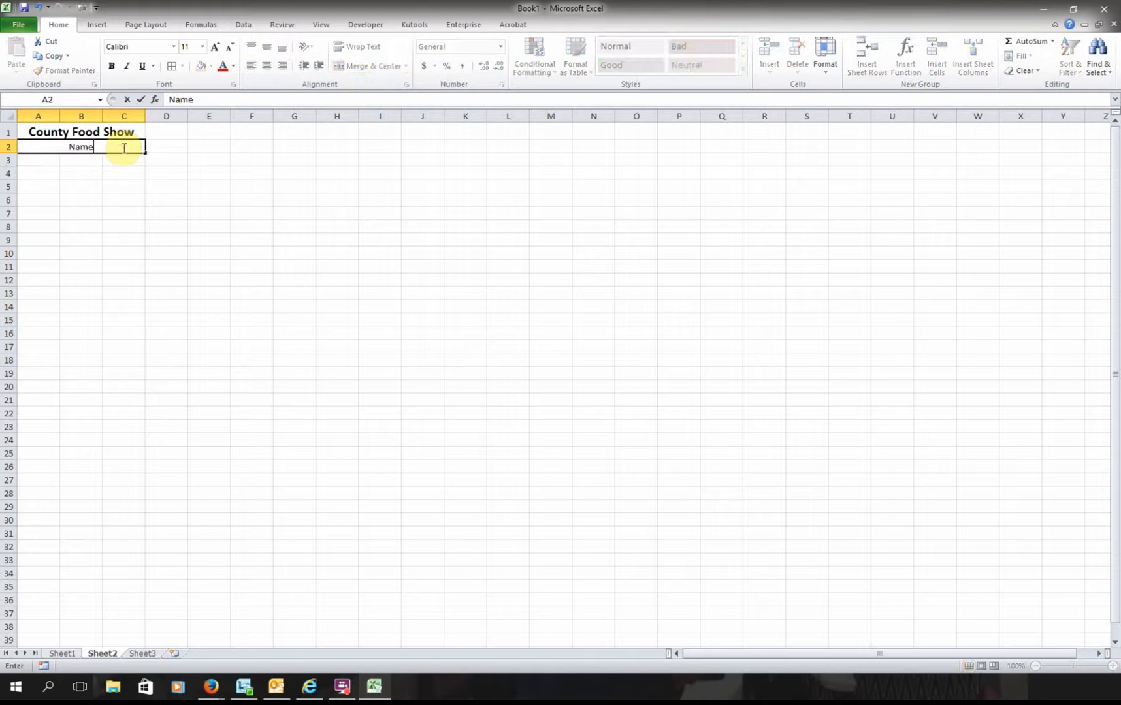
pyautogui.press('Tab')
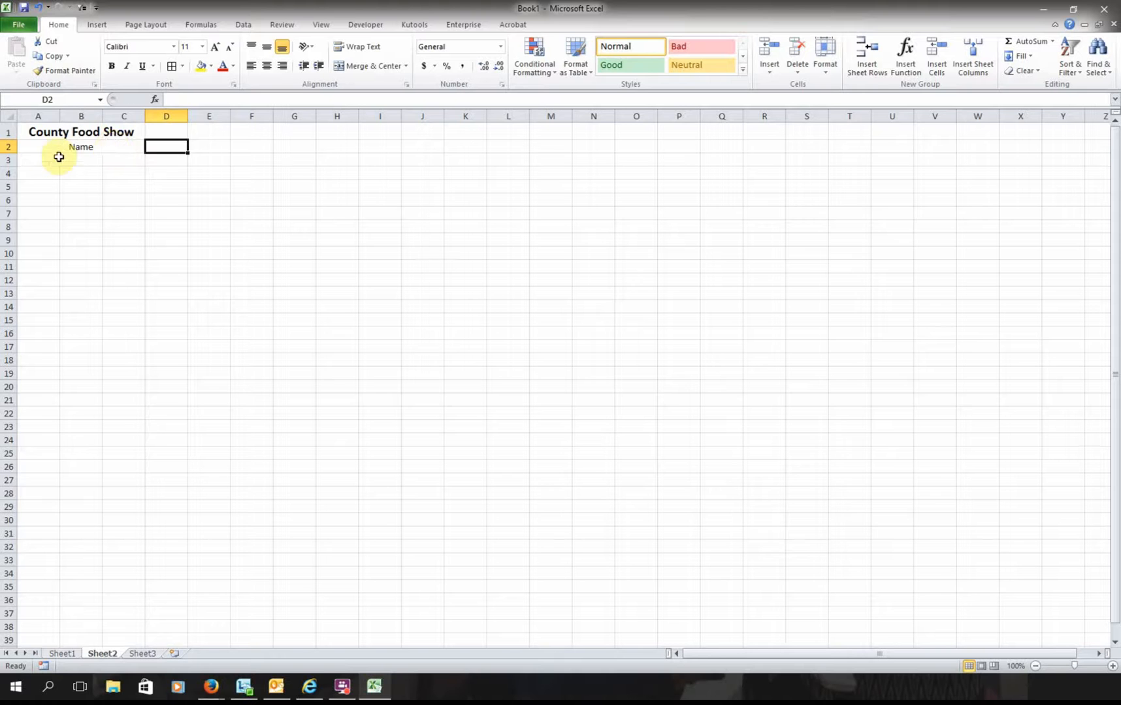
# - Merge A3:C3 and copy that merged layout down through row 37
pyautogui.moveTo(43, 158); pyautogui.dragTo(110, 160)
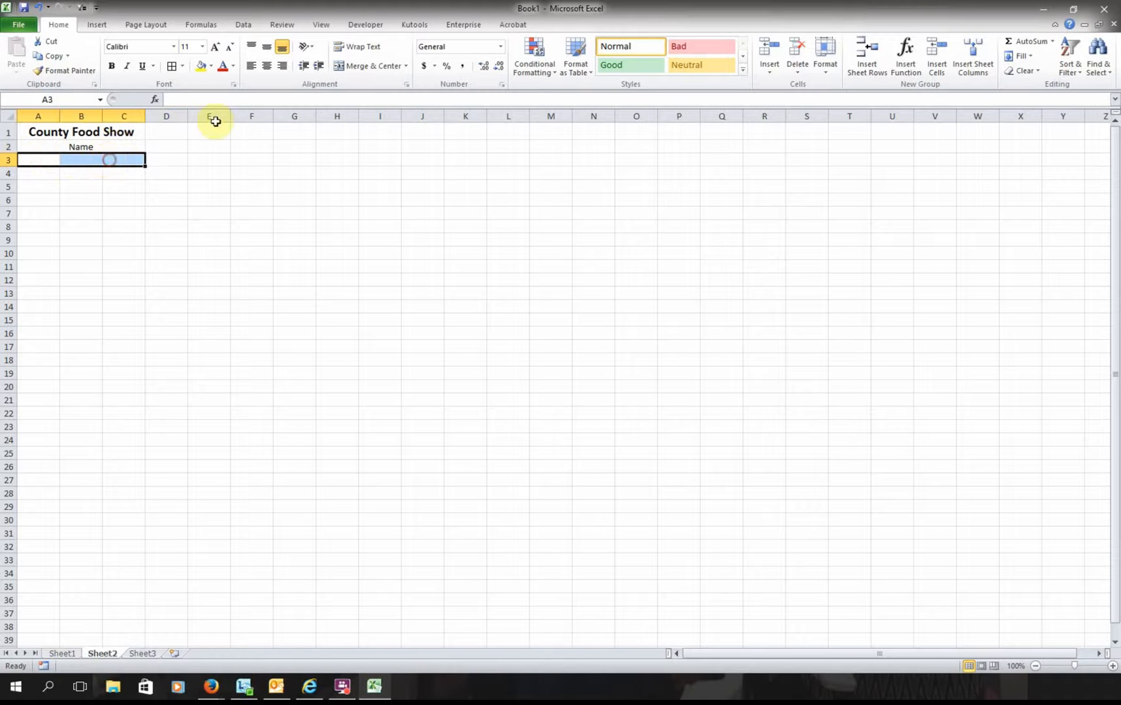
pyautogui.click(375, 66)
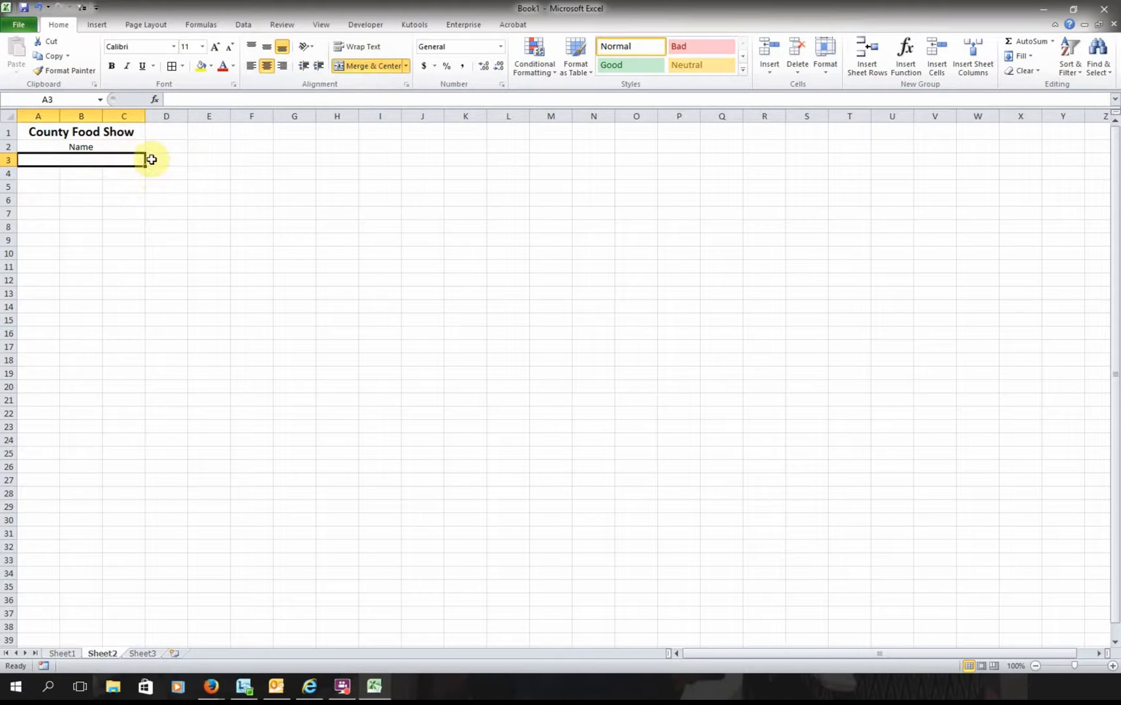
pyautogui.moveTo(145, 166); pyautogui.dragTo(145, 593)
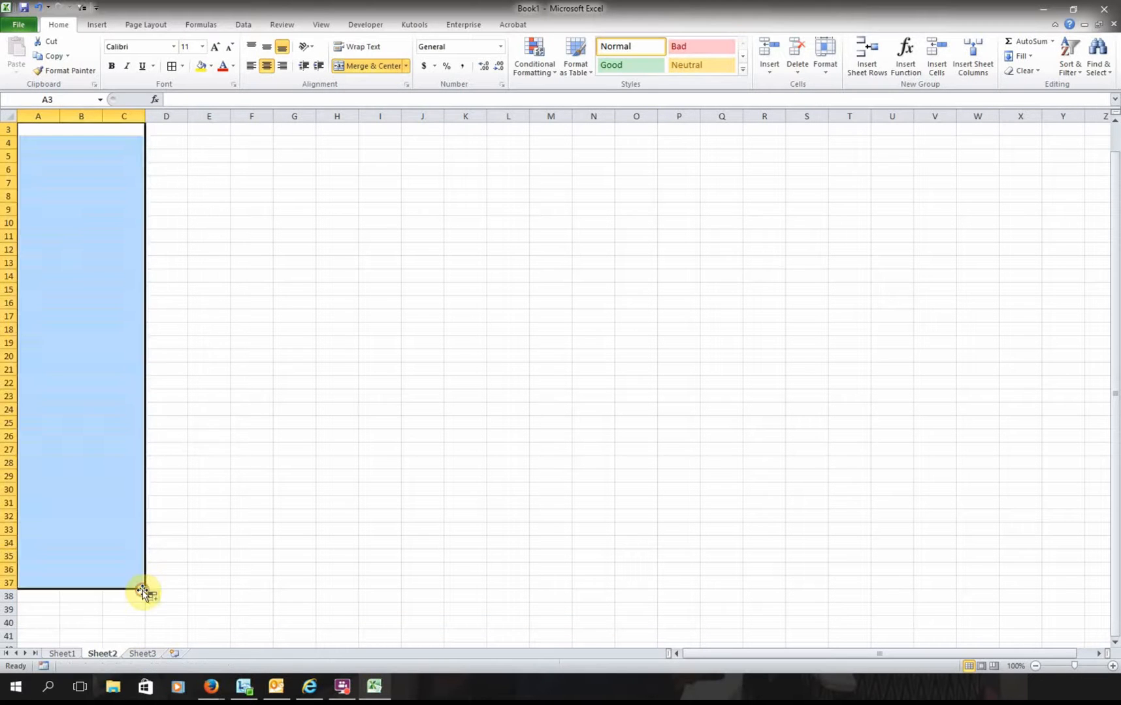
pyautogui.click(172, 556)
pyautogui.scroll(1, 154, 503)
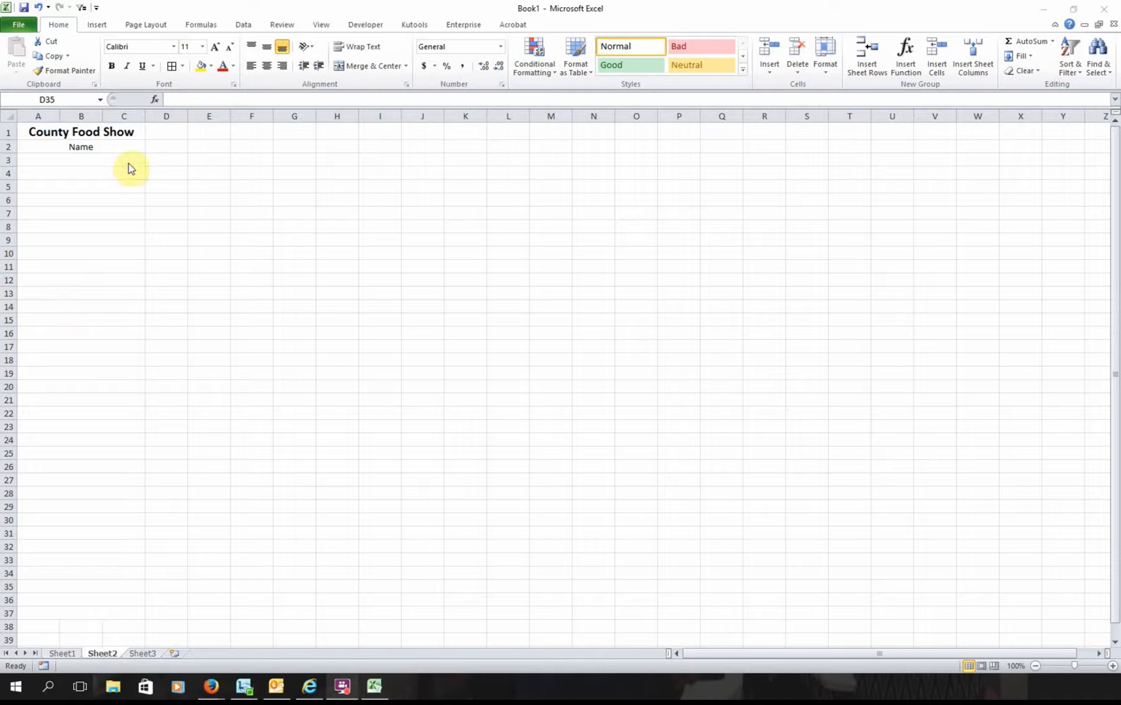
pyautogui.click(128, 163)
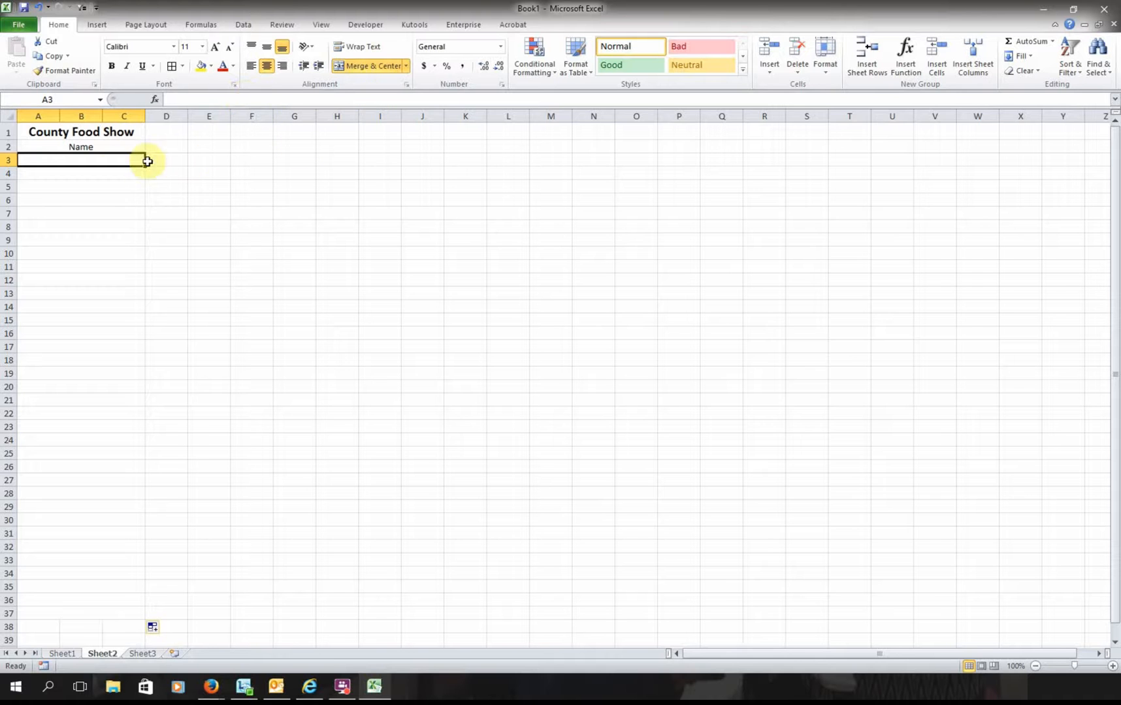
# - Start an IF function in A3 with the logical test Sheet1!D3>0
pyautogui.click(904, 74)
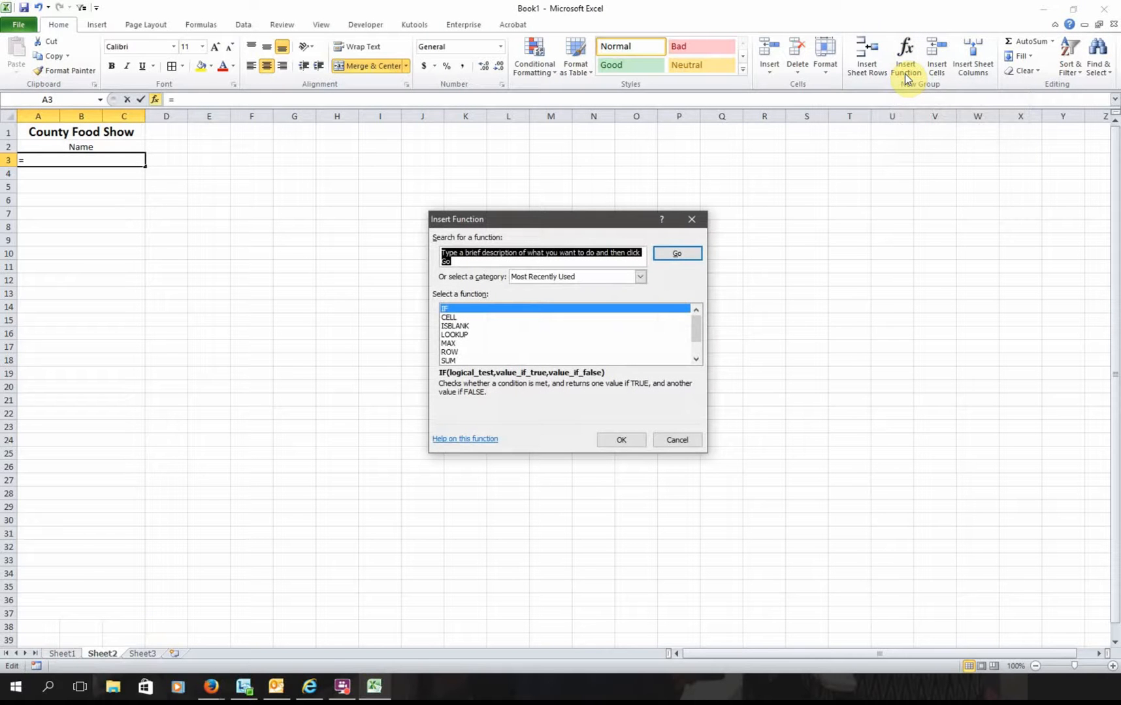
pyautogui.click(546, 312)
pyautogui.click(622, 438)
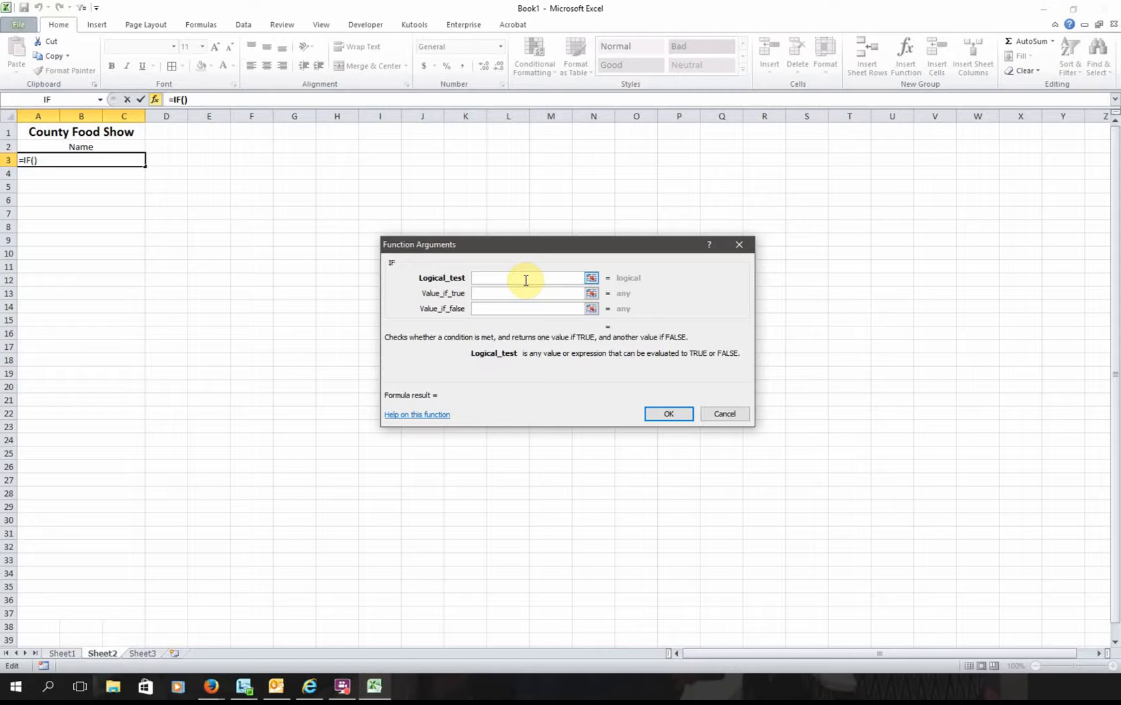
pyautogui.write('Sheet1')
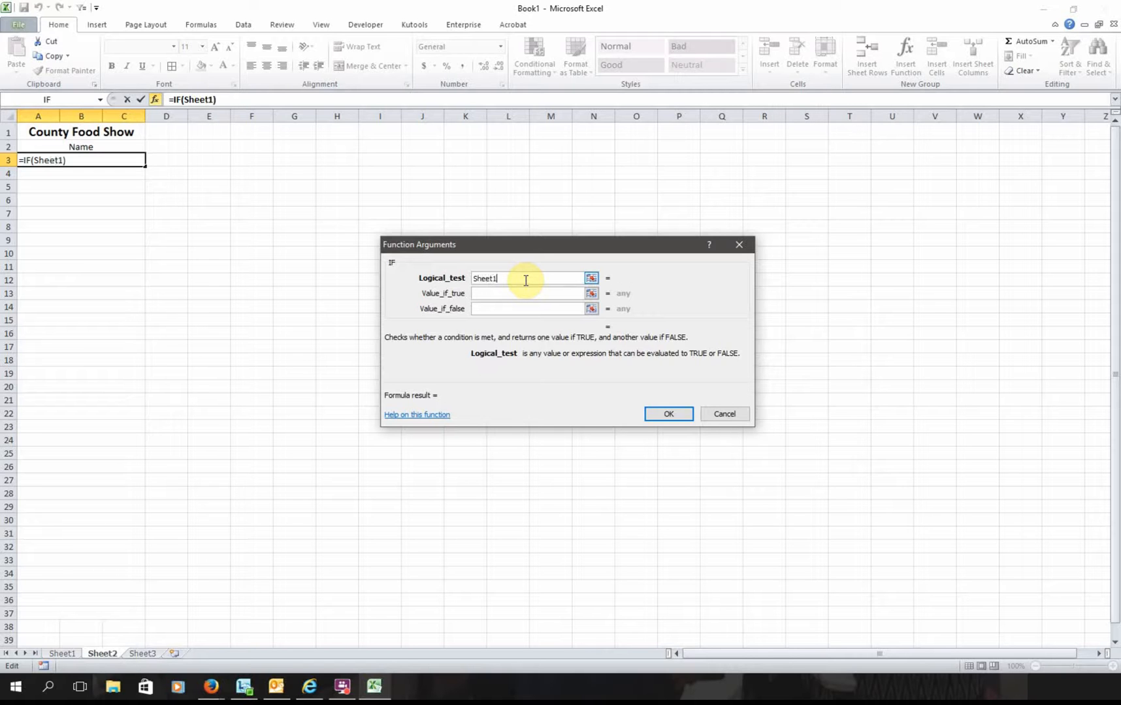
pyautogui.write('!D3')
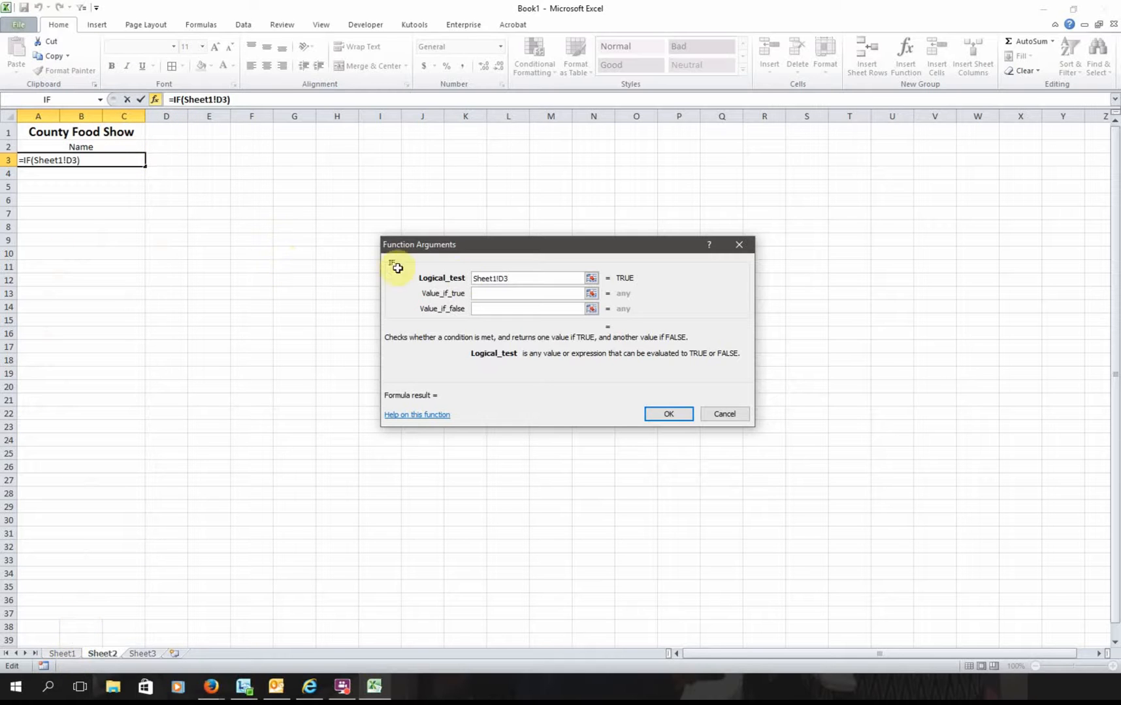
pyautogui.click(520, 281)
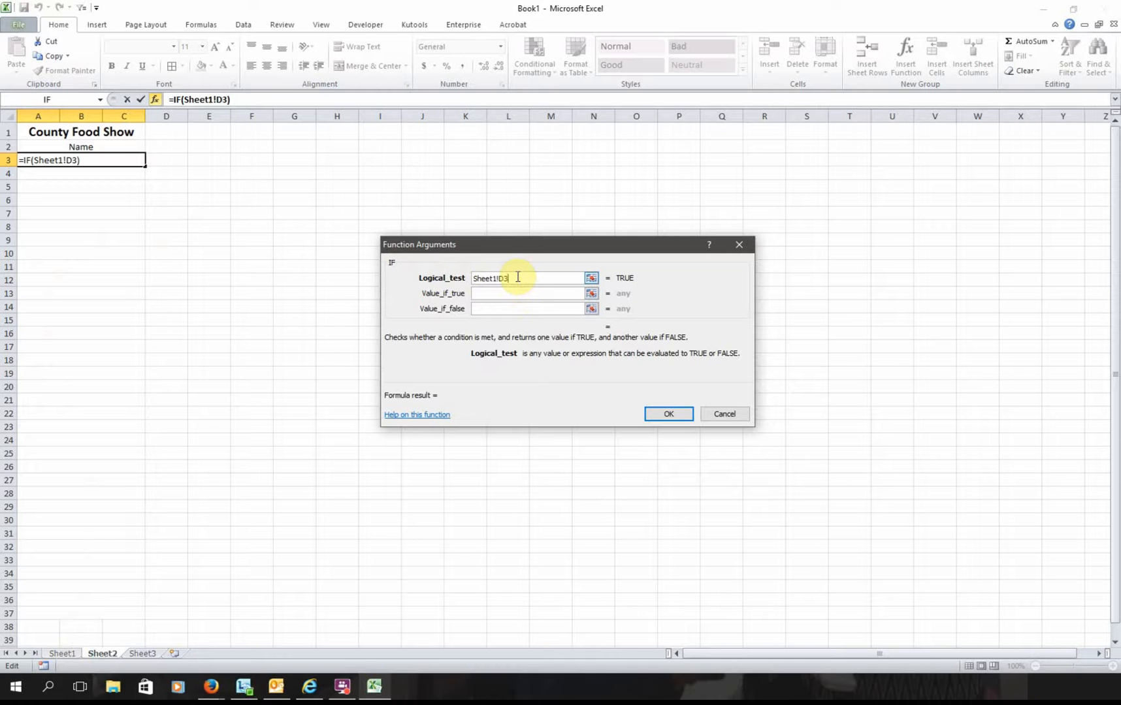
pyautogui.write('>0')
pyautogui.press('Tab')
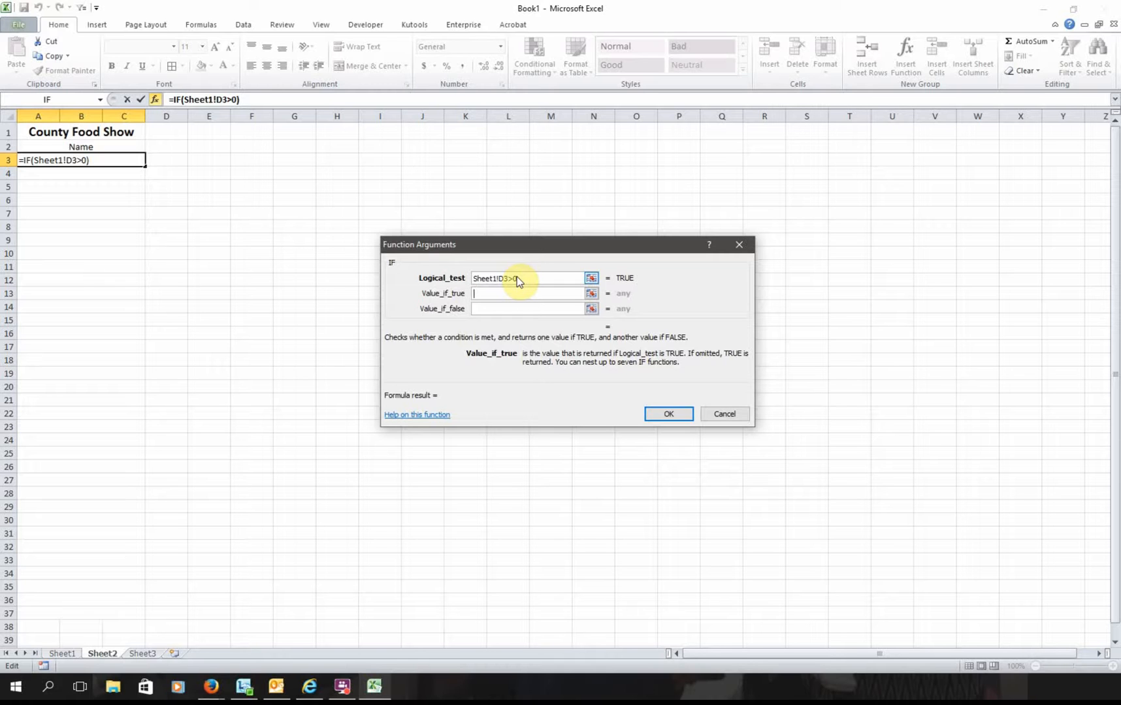
# - Correct the logical test reference so it reads Sheet1!D3>0
pyautogui.press('Tab')
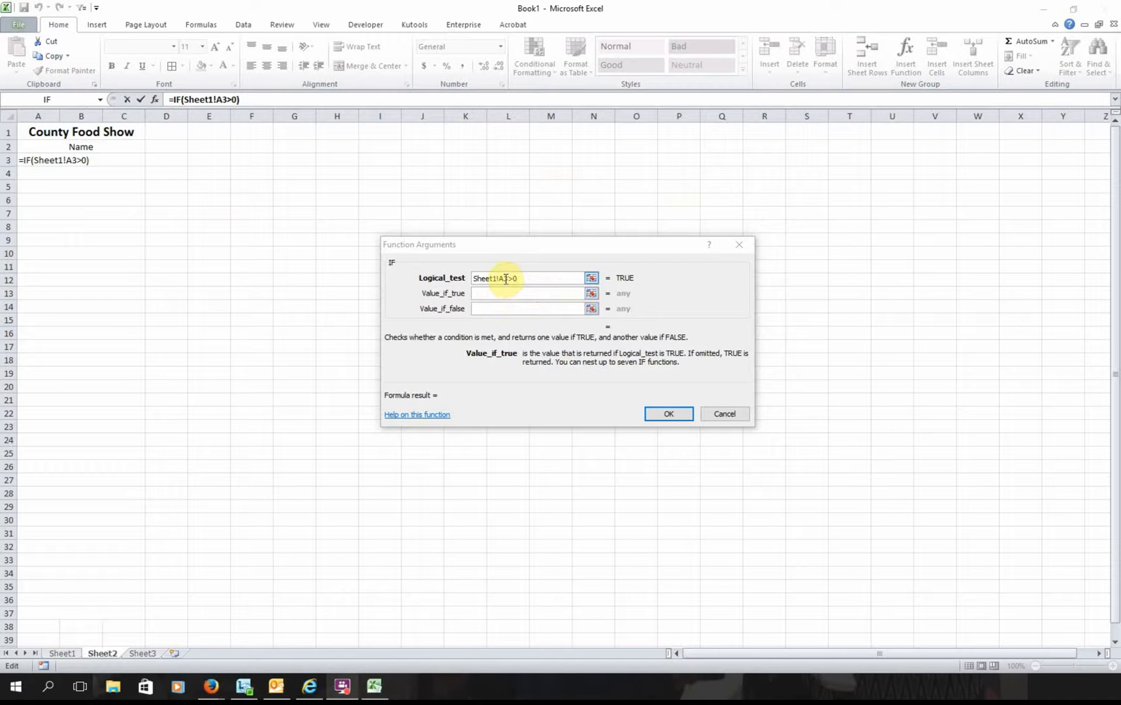
pyautogui.click(505, 280)
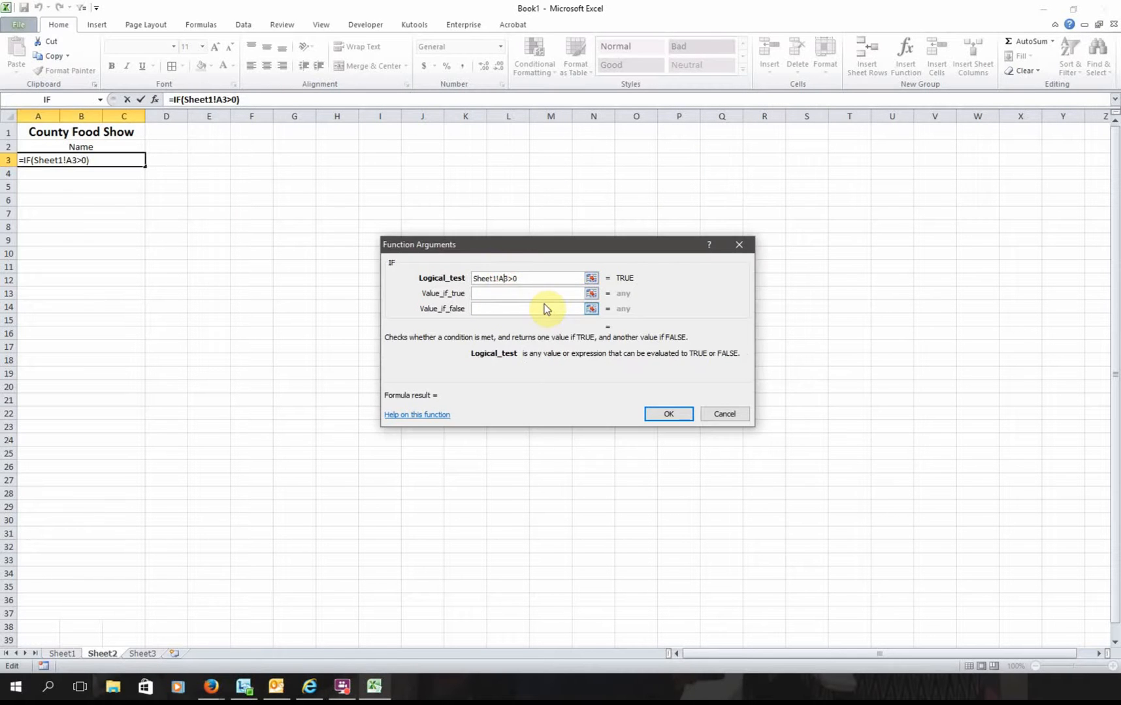
pyautogui.press('BackSpace')
pyautogui.write('D')
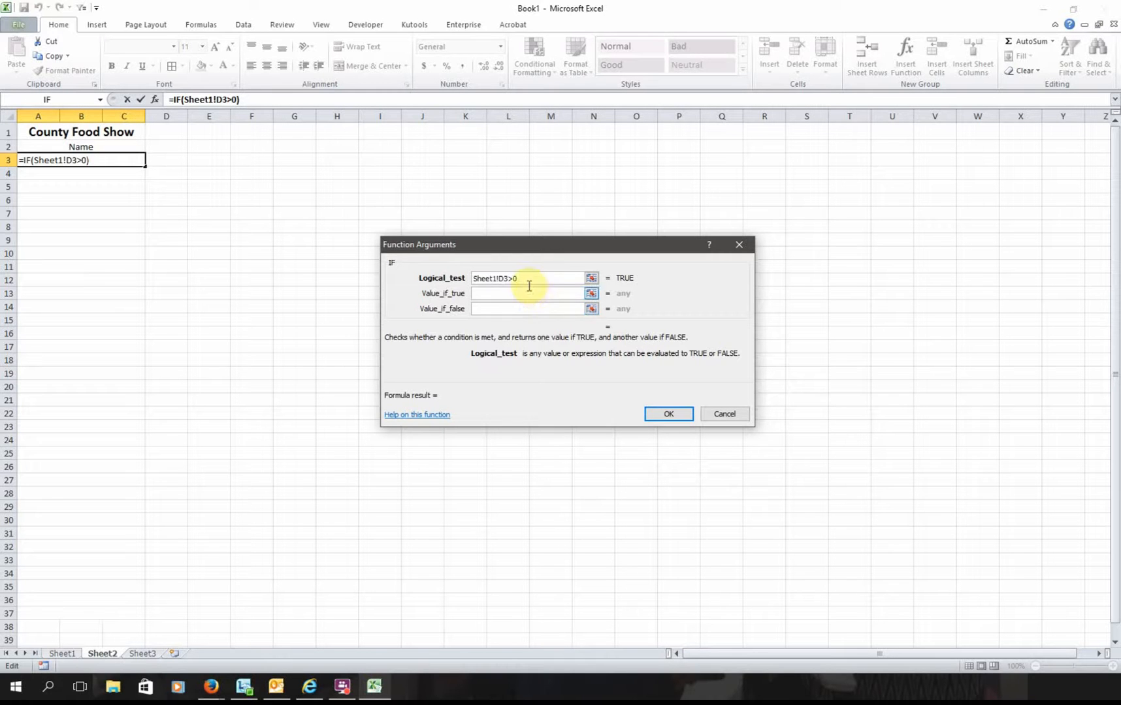
# - Set Value_if_true to Sheet1!A3 and Value_if_false to " "
pyautogui.click(484, 294)
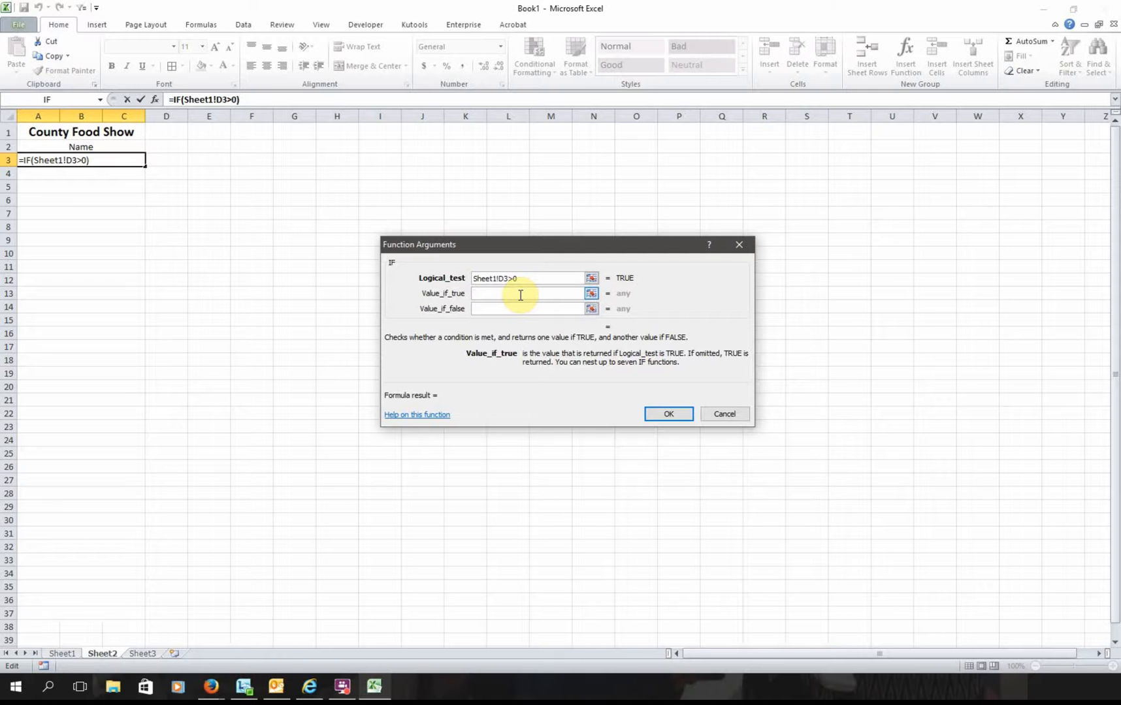
pyautogui.write('Sheet1!A')
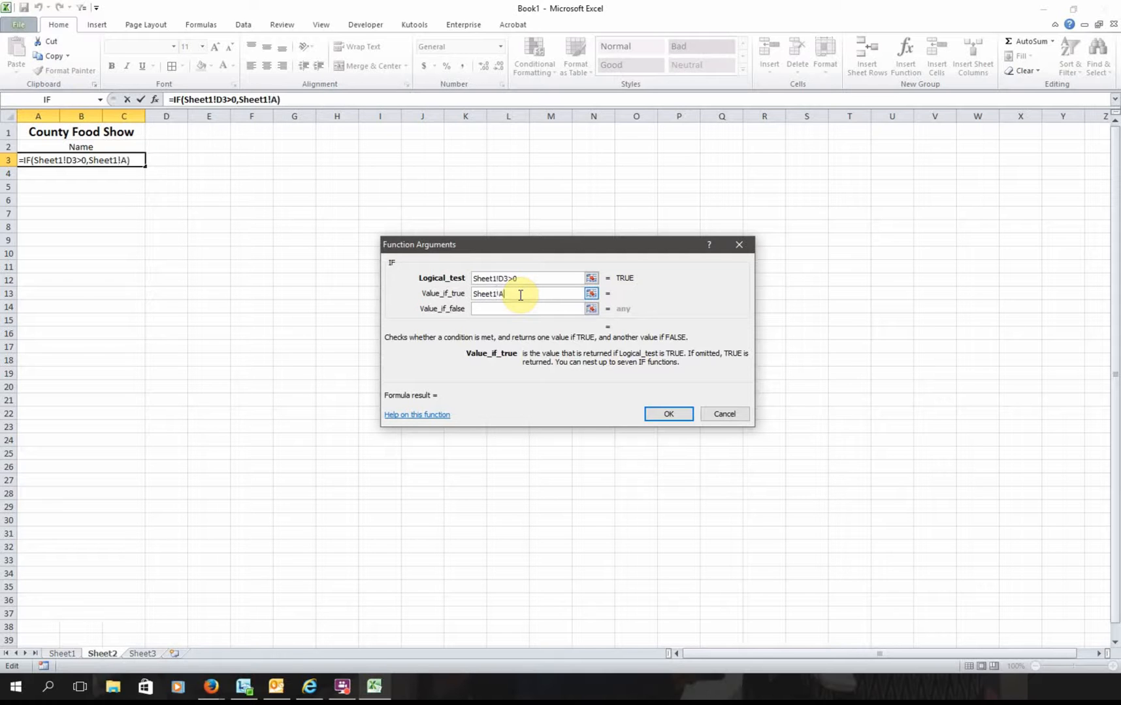
pyautogui.write('3')
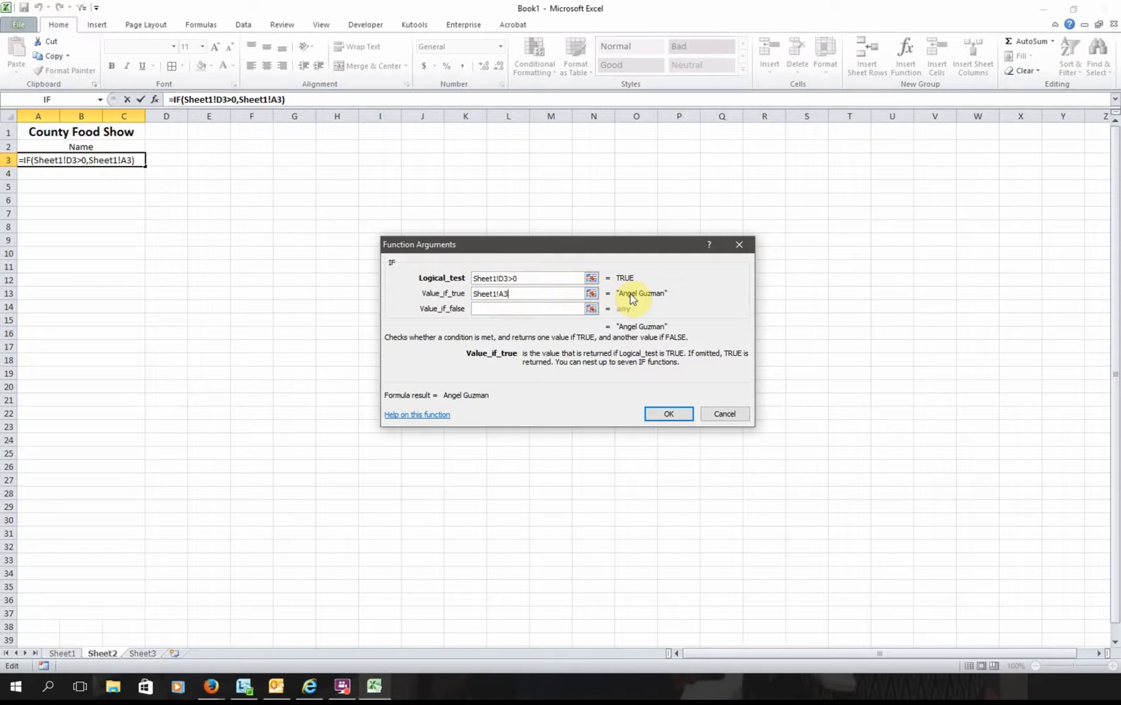
pyautogui.click(502, 307)
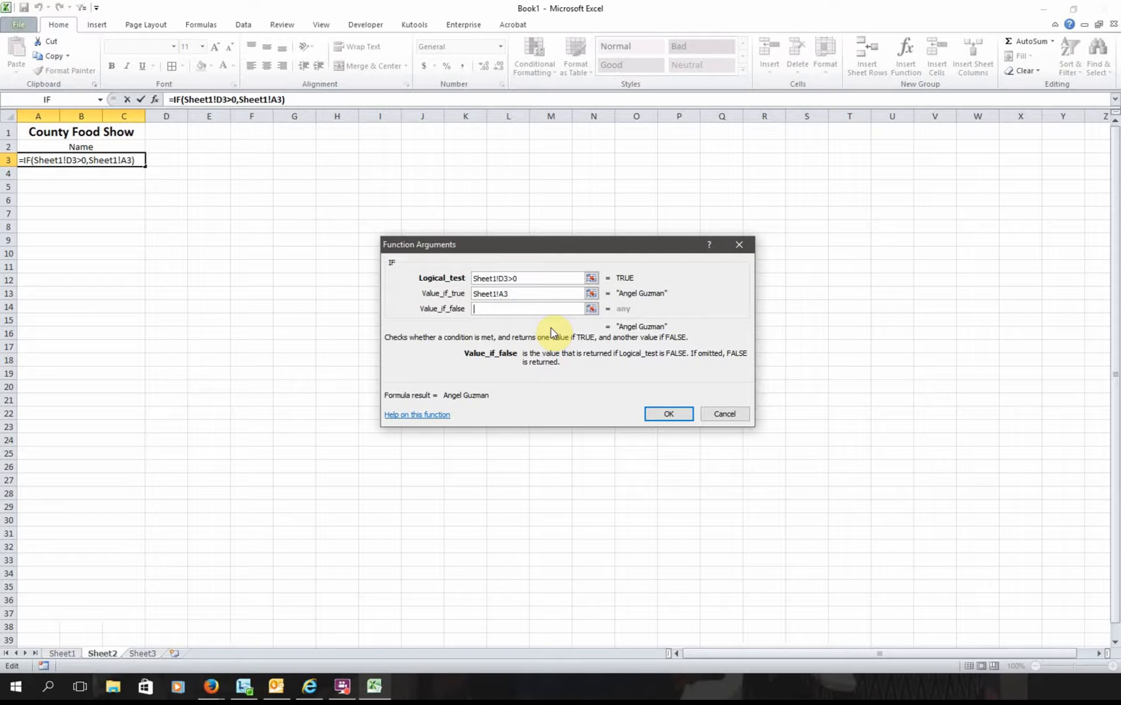
pyautogui.write('"')
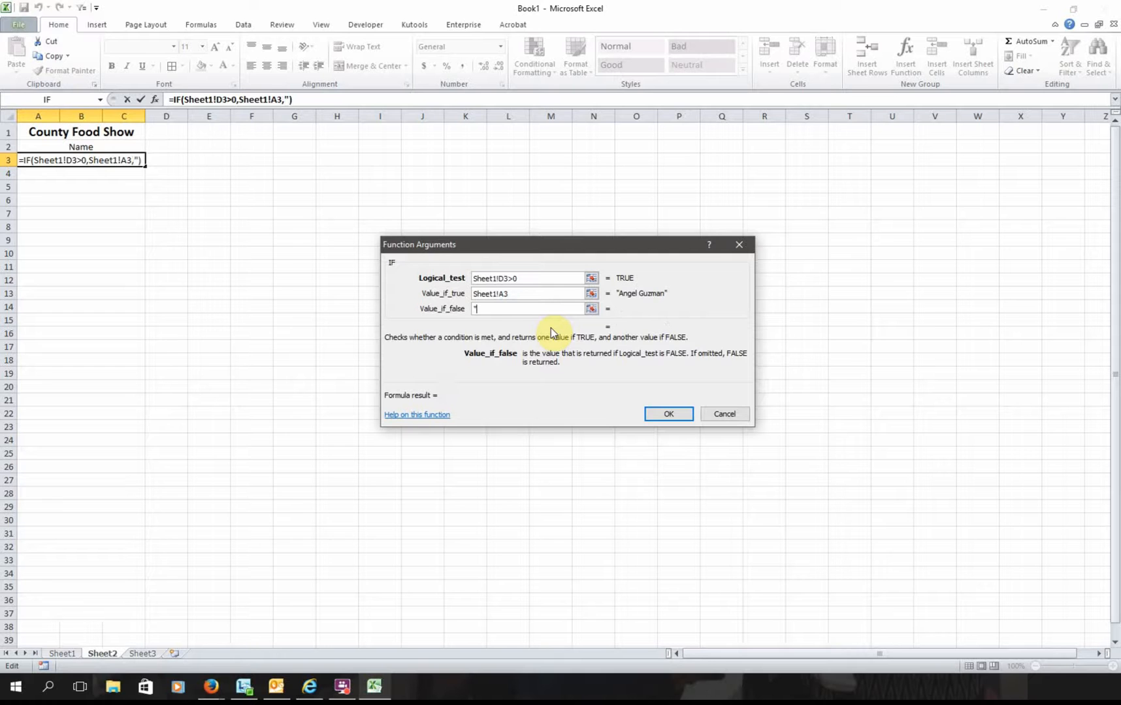
pyautogui.write(' "')
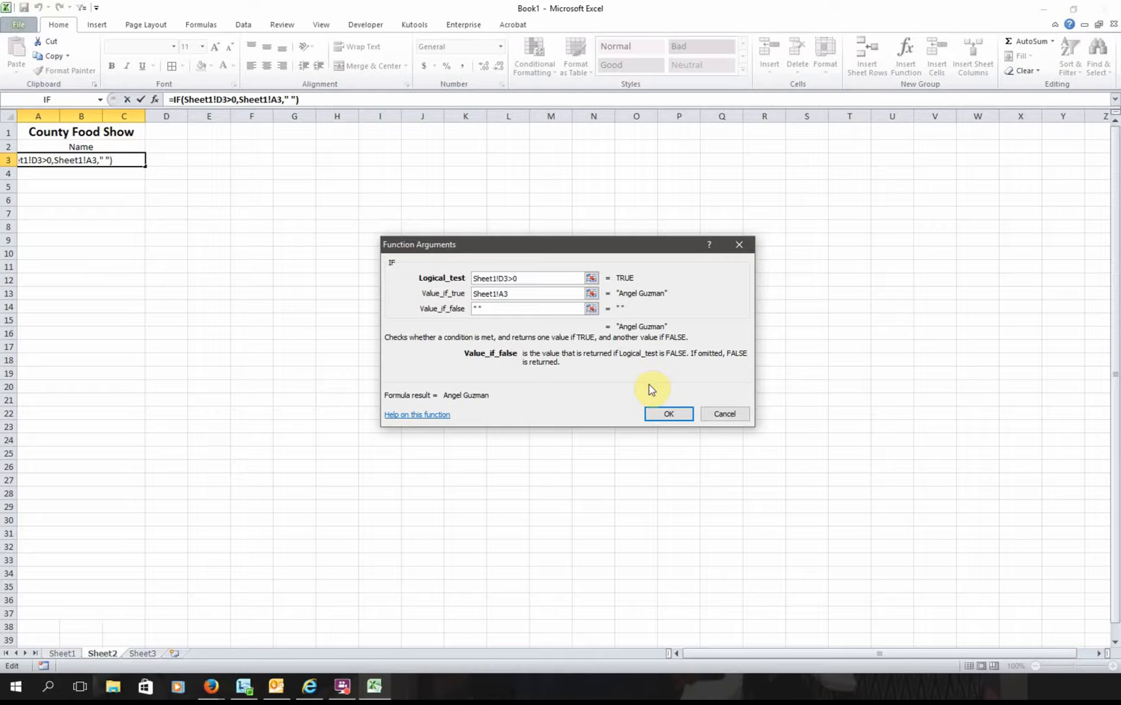
# - Confirm the IF formula in A3 and fill it down the Name column to row 37
pyautogui.click(658, 418)
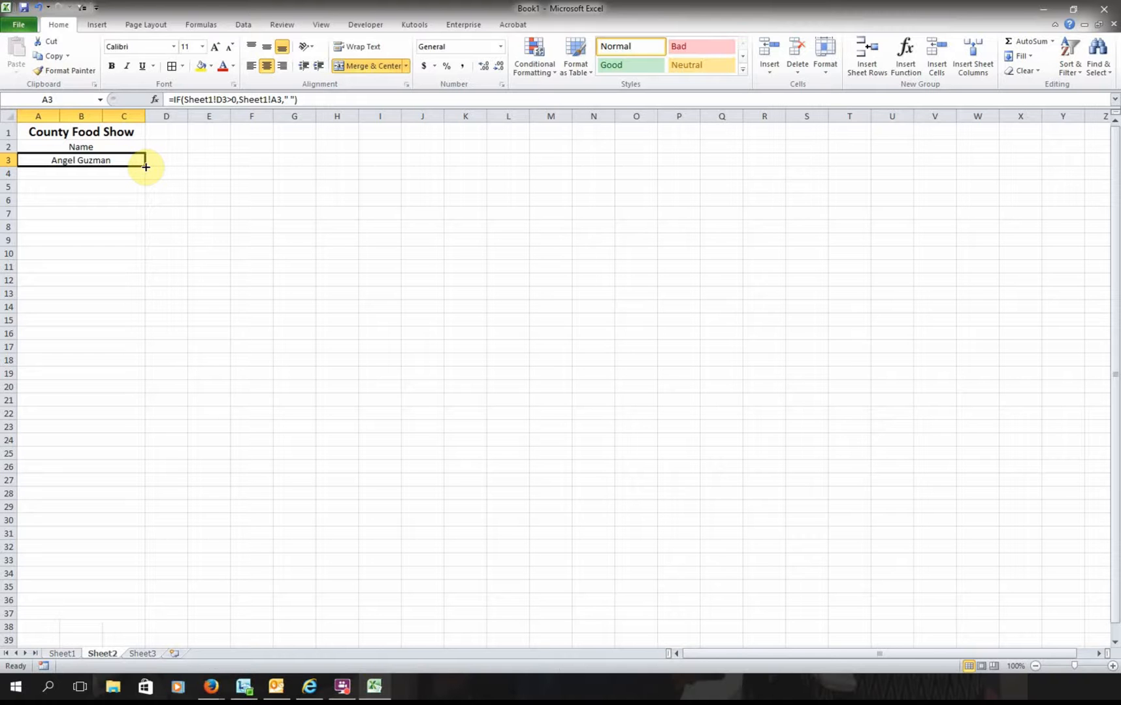
pyautogui.moveTo(146, 168); pyautogui.dragTo(142, 638)
pyautogui.click(569, 376)
pyautogui.moveTo(146, 166); pyautogui.dragTo(144, 616)
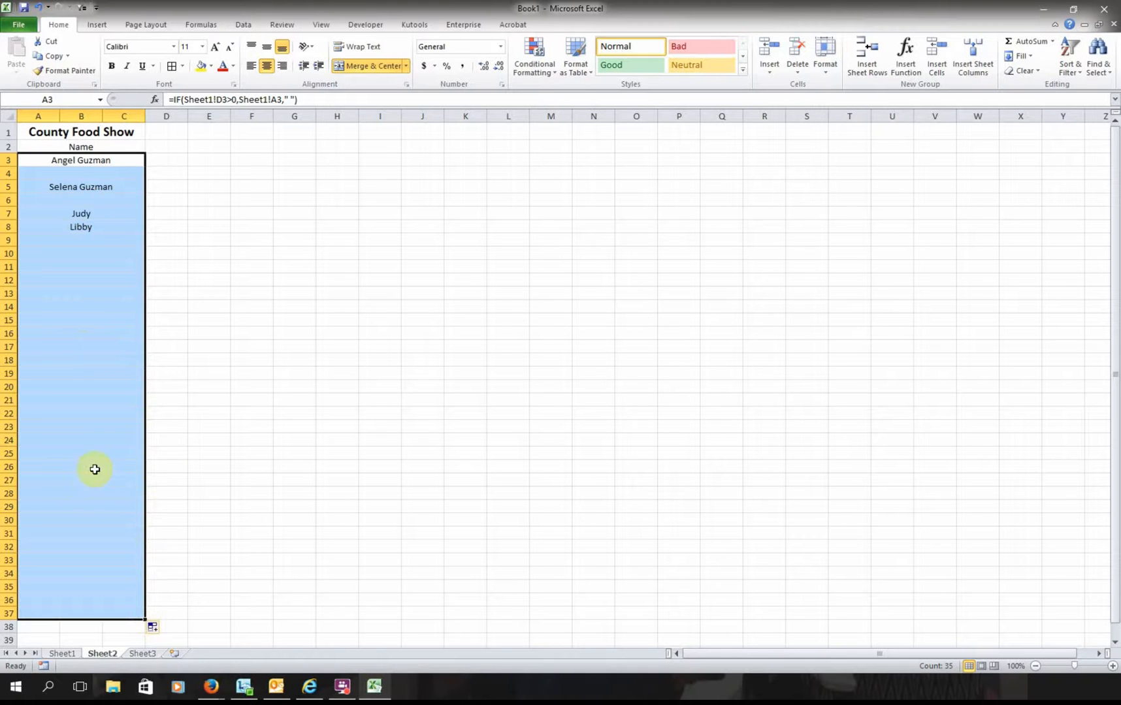
pyautogui.click(210, 387)
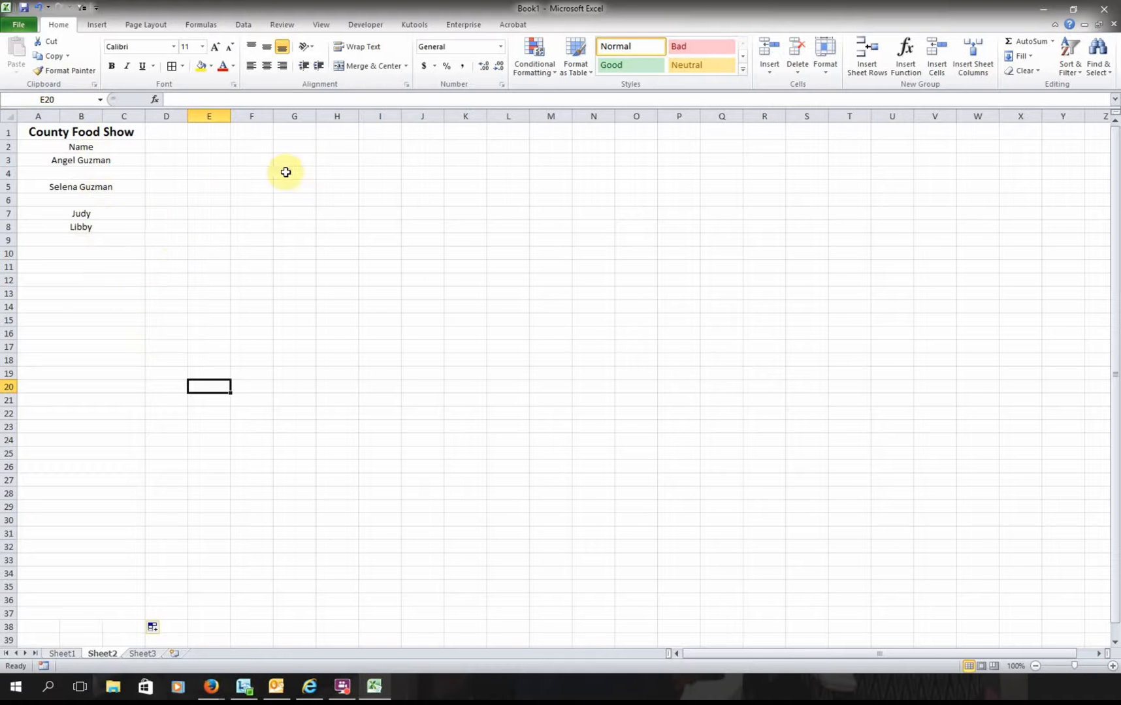
pyautogui.click(262, 164)
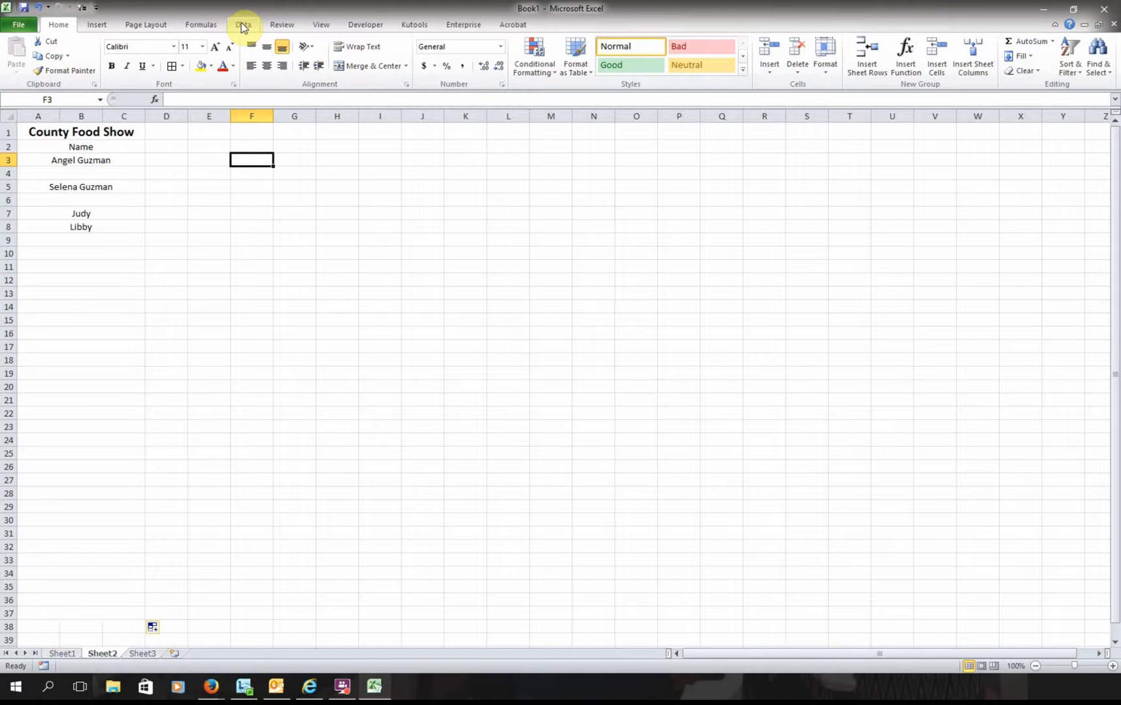
pyautogui.click(242, 26)
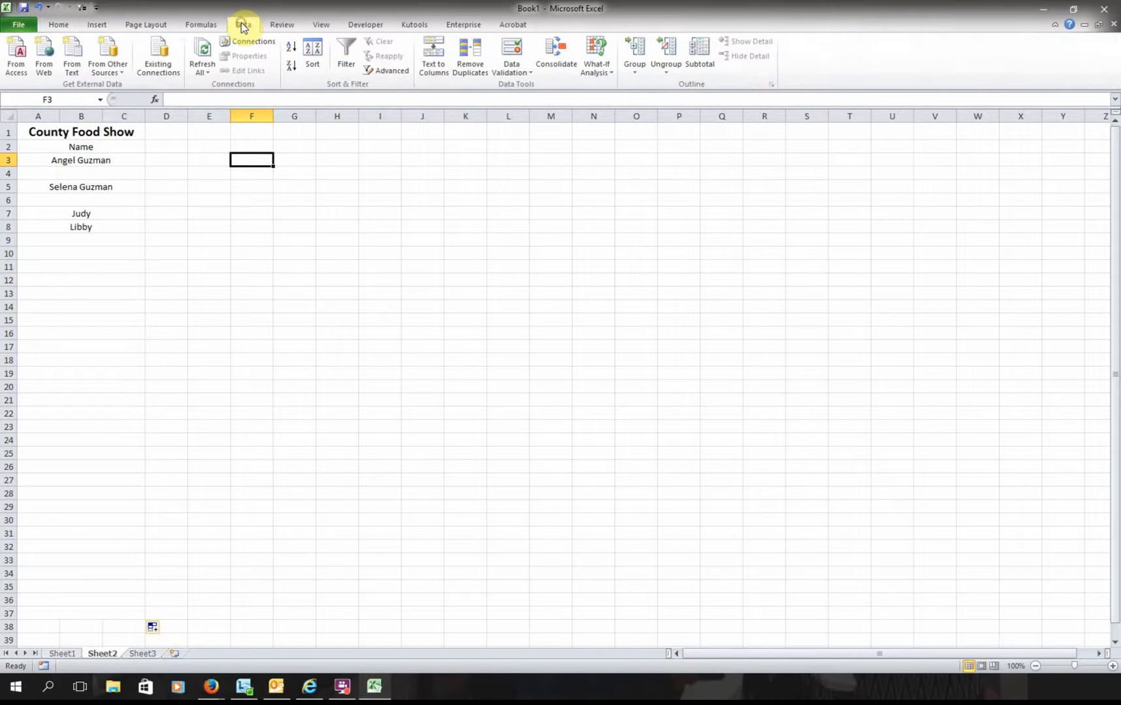
pyautogui.click(344, 65)
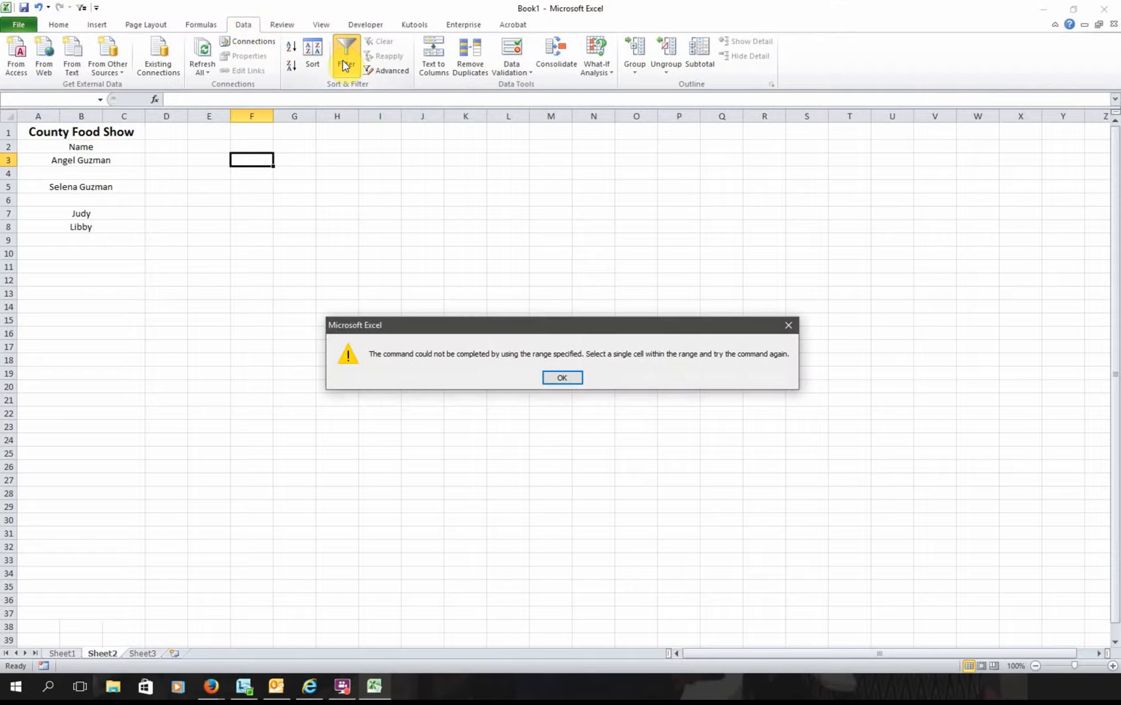
pyautogui.click(563, 378)
pyautogui.click(258, 146)
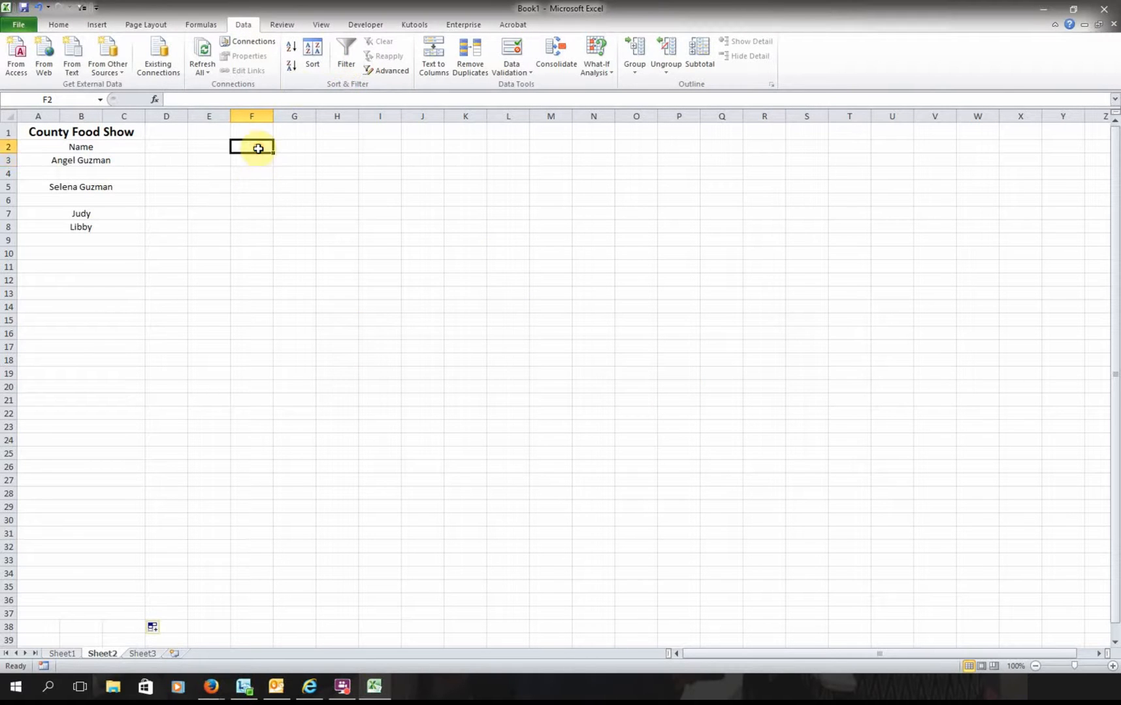
pyautogui.click(343, 66)
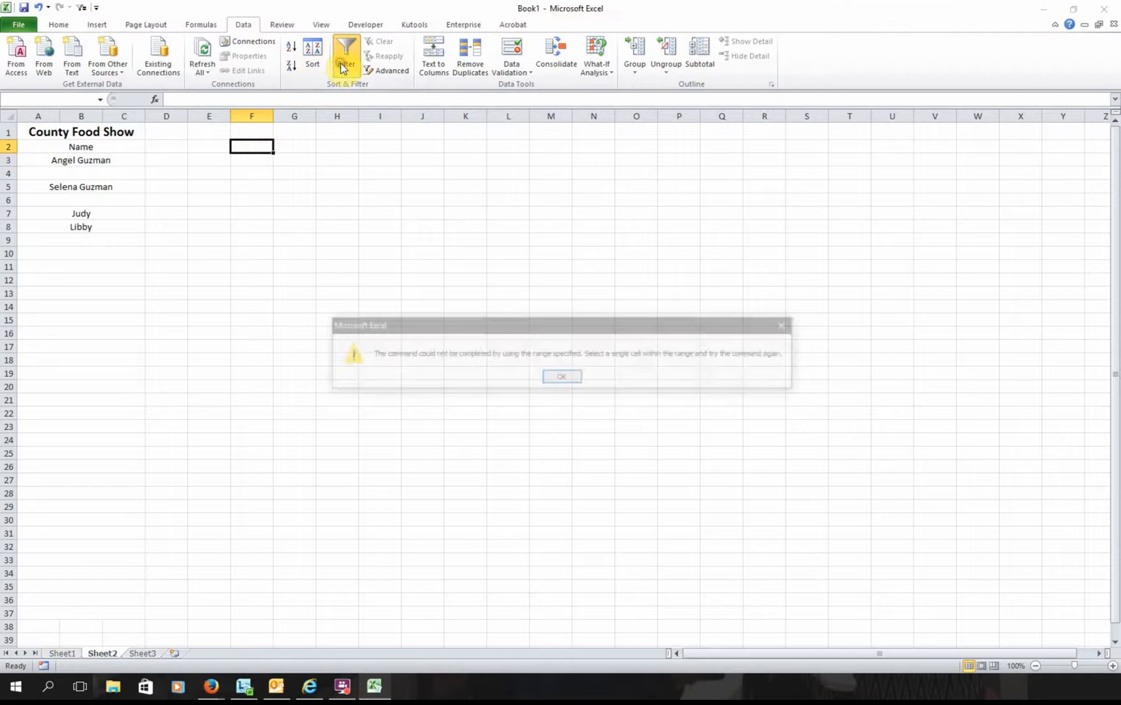
pyautogui.click(563, 379)
pyautogui.click(218, 150)
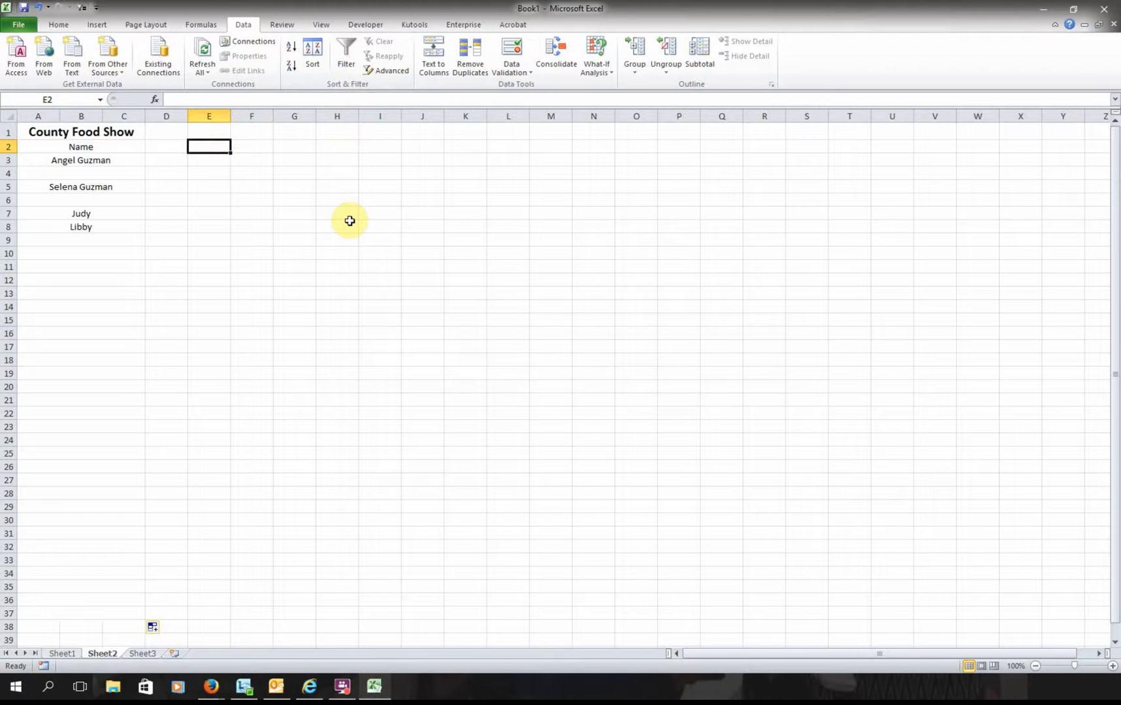
pyautogui.click(247, 146)
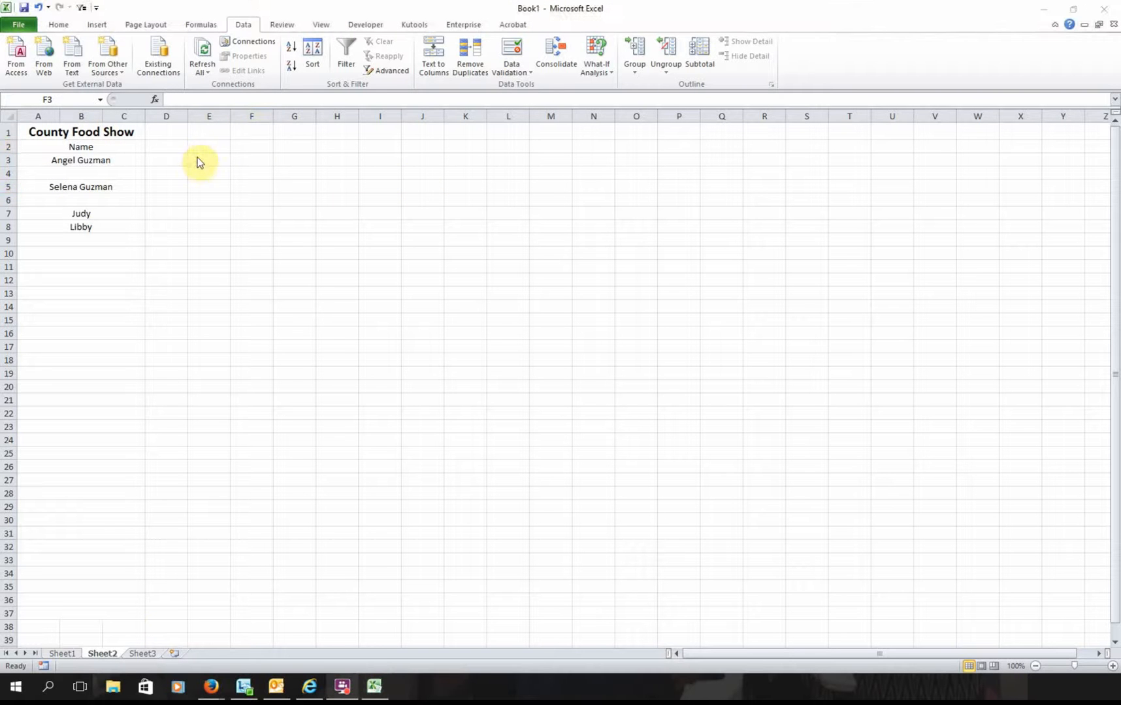
pyautogui.click(199, 160)
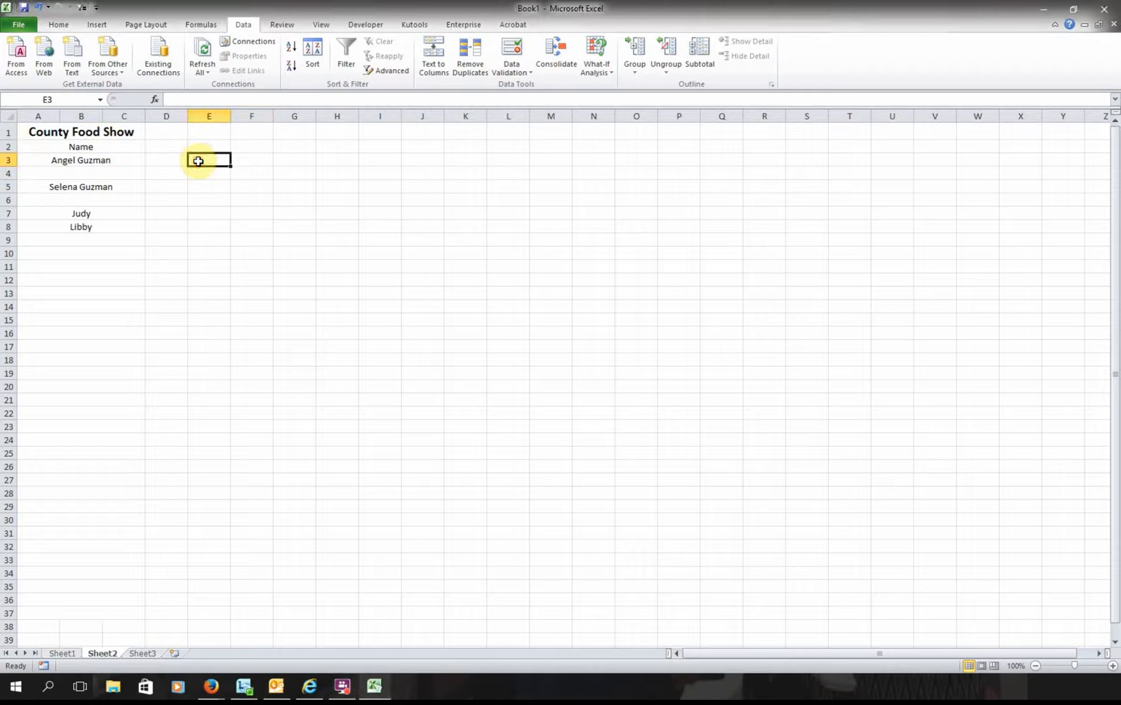
pyautogui.click(240, 162)
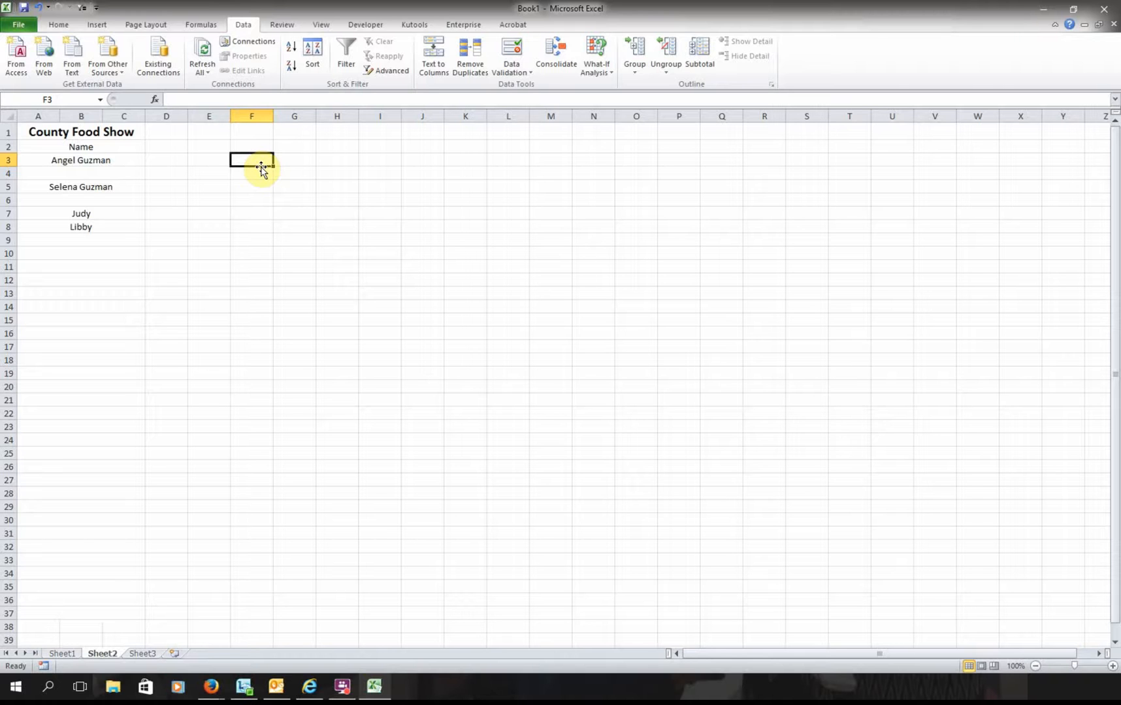
# - Insert an IF function in F3 with the condition Sheet1!D3>0
pyautogui.click(57, 21)
pyautogui.click(906, 55)
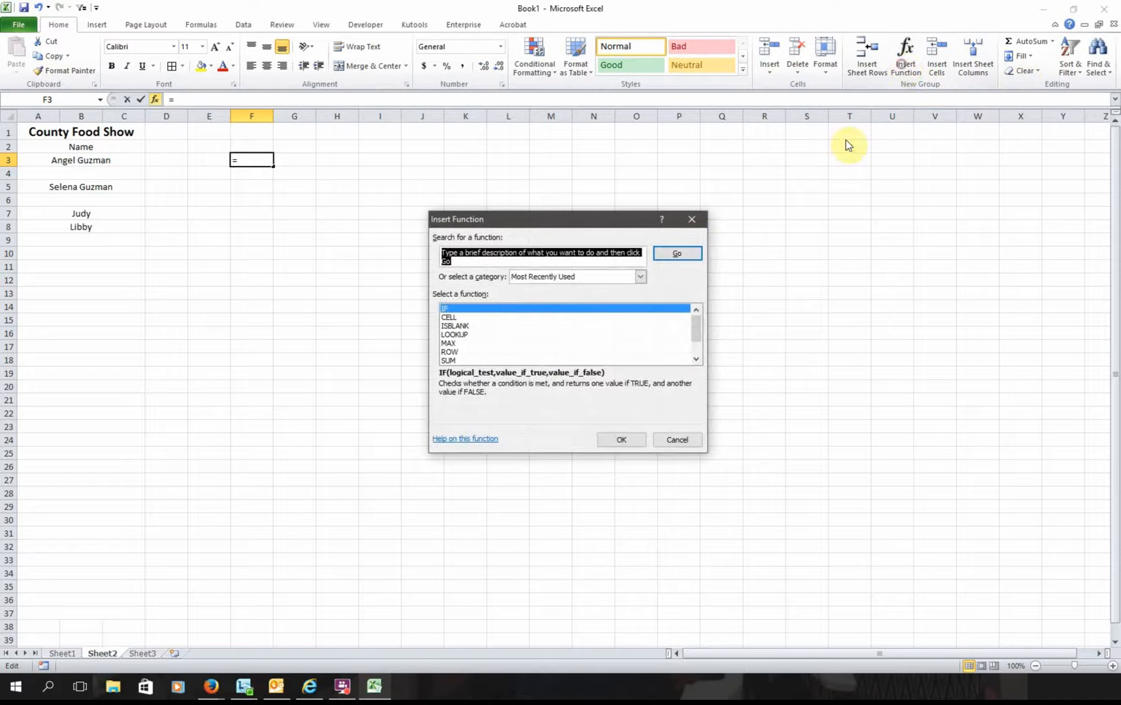
pyautogui.click(501, 309)
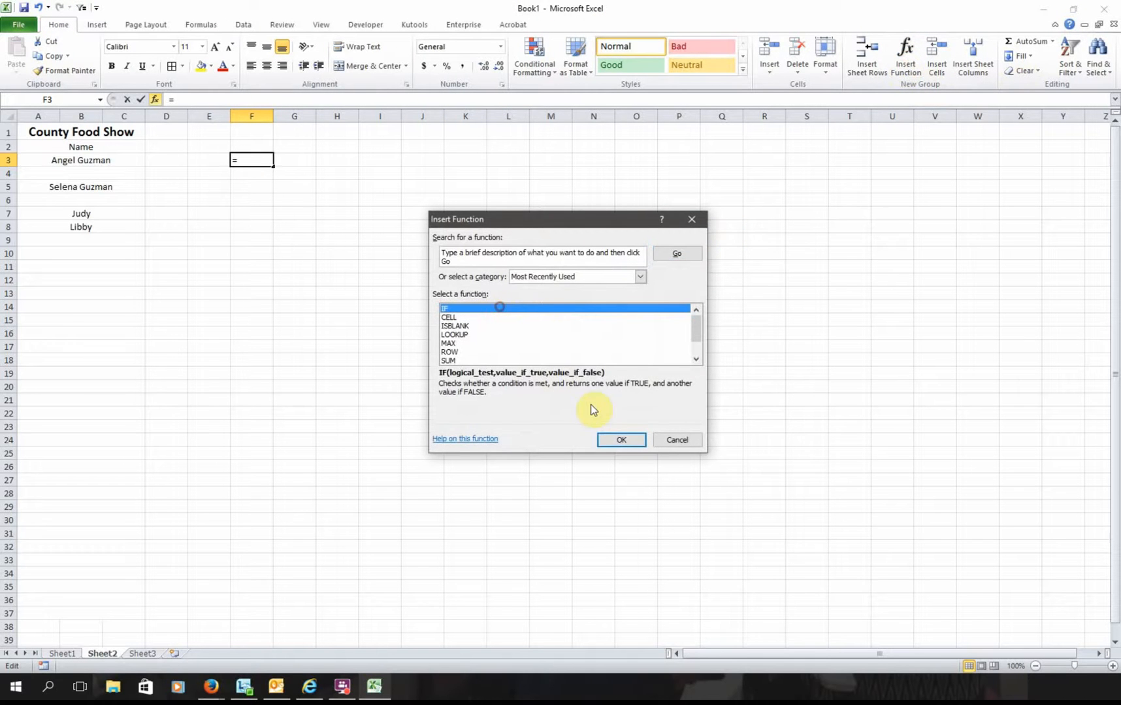
pyautogui.click(607, 439)
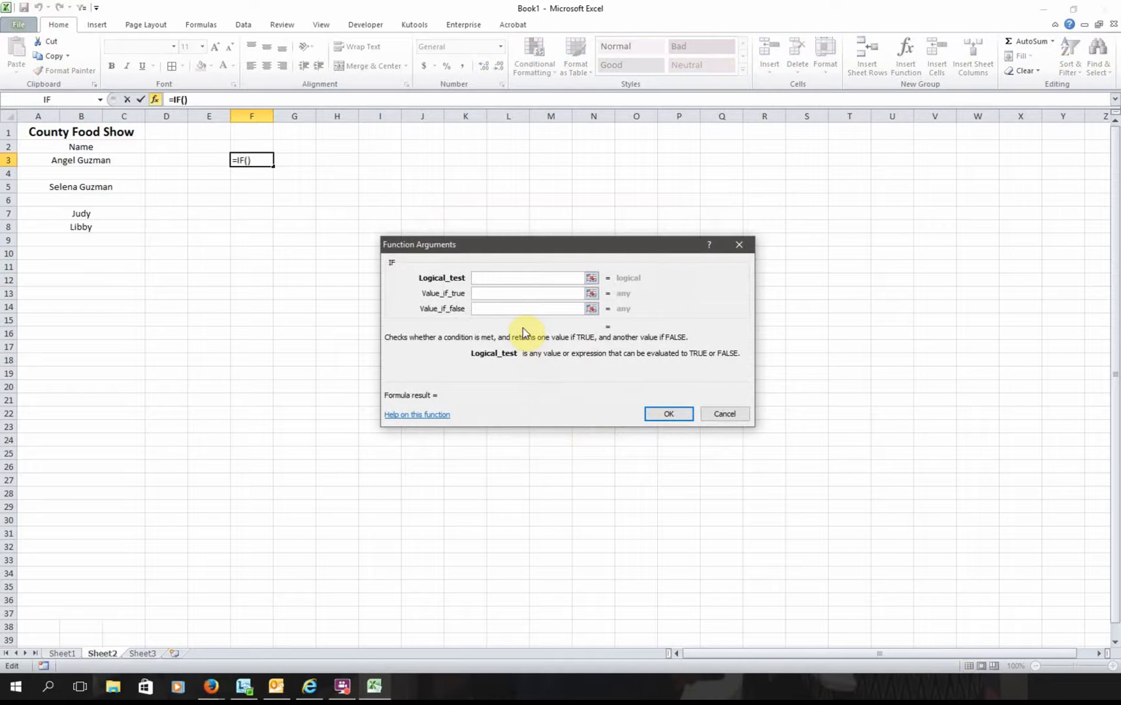
pyautogui.write('Sheet1')
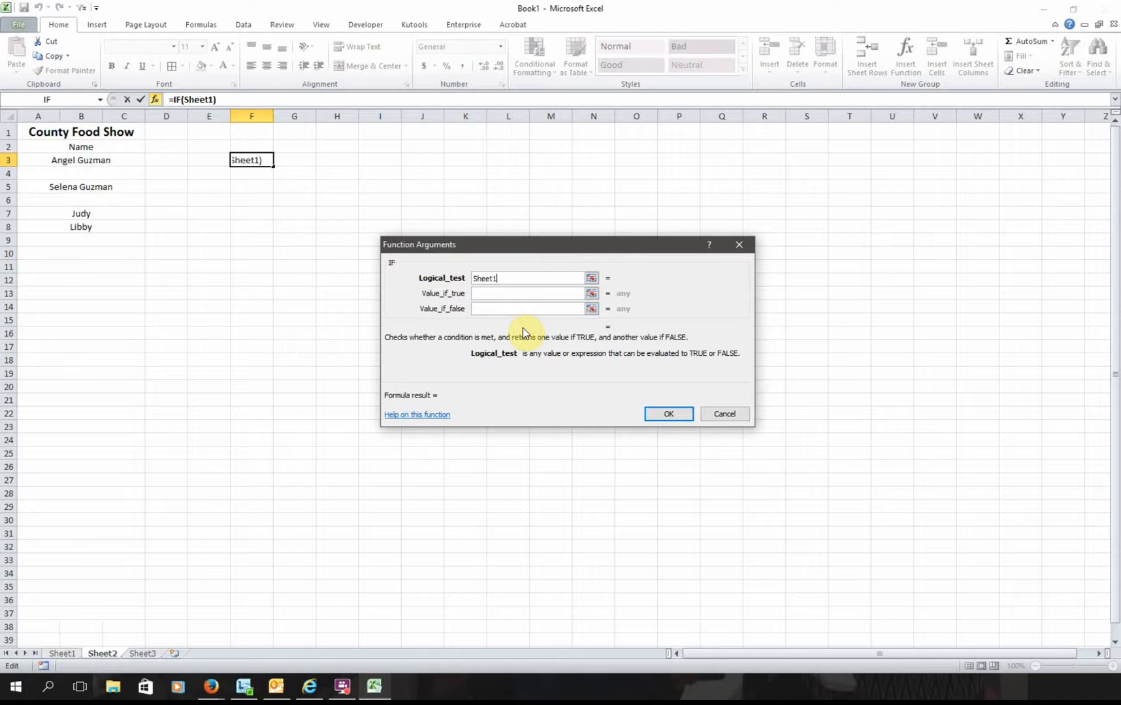
pyautogui.write('!D3.')
pyautogui.press('BackSpace')
pyautogui.write('>0,"Tru')
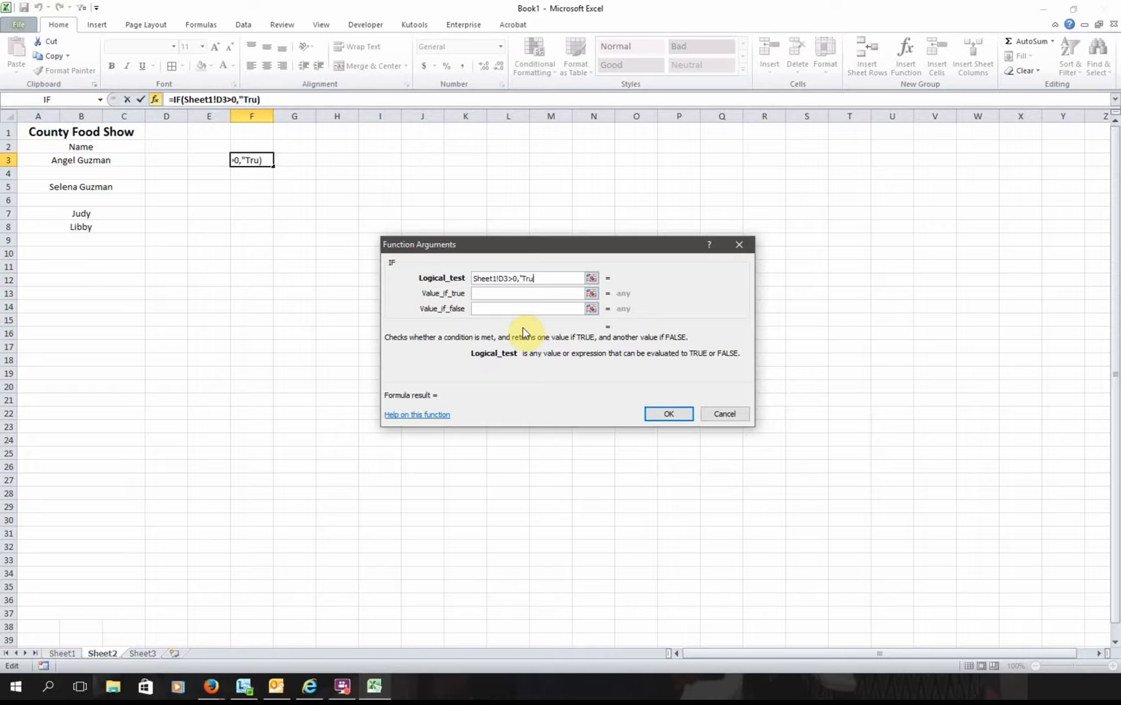
pyautogui.write('e","False"')
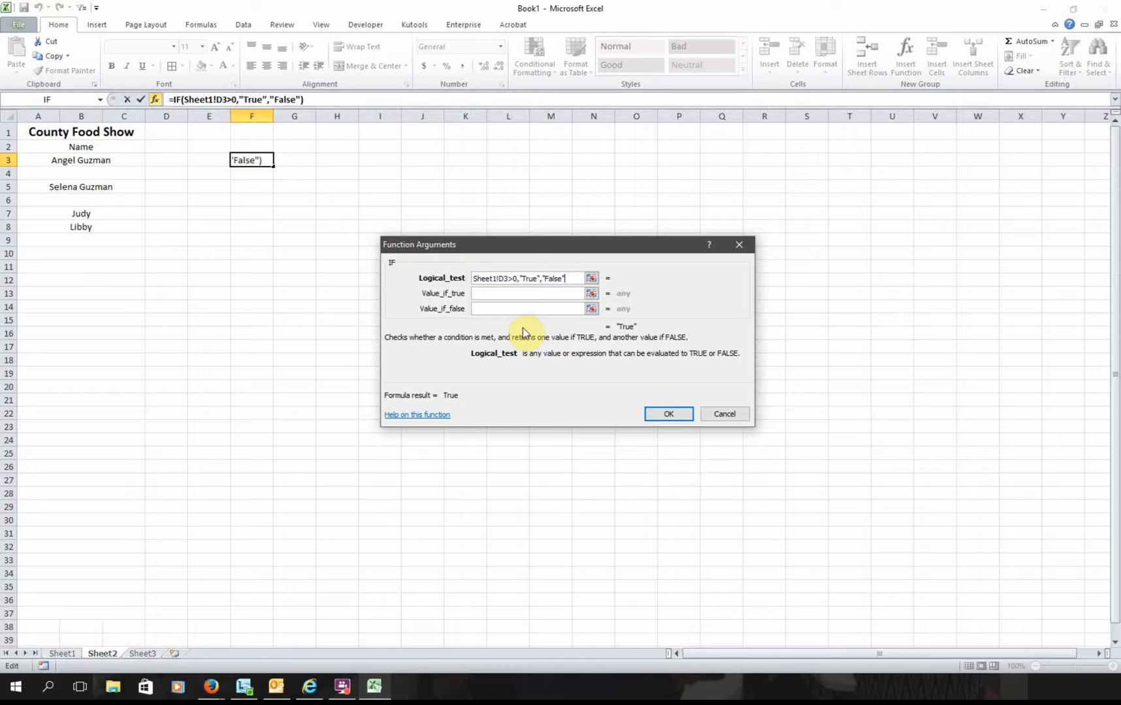
pyautogui.press('BackSpace')
pyautogui.press('BackSpace')
pyautogui.press('BackSpace')
pyautogui.press('BackSpace')
pyautogui.press('BackSpace')
pyautogui.press('BackSpace')
pyautogui.press('BackSpace')
pyautogui.press('BackSpace')
pyautogui.press('BackSpace')
pyautogui.press('BackSpace')
pyautogui.press('BackSpace')
pyautogui.press('BackSpace')
pyautogui.press('BackSpace')
pyautogui.press('BackSpace')
pyautogui.press('BackSpace')
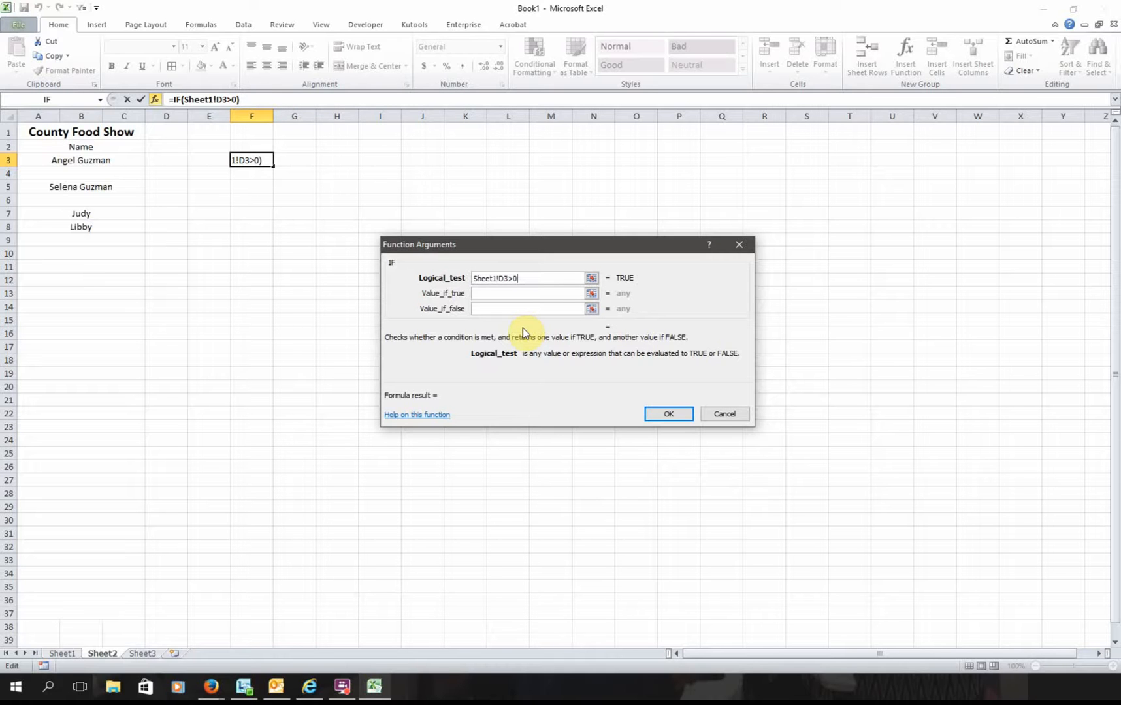
# - Set the IF's true and false values to True and False and confirm it
pyautogui.press('Tab')
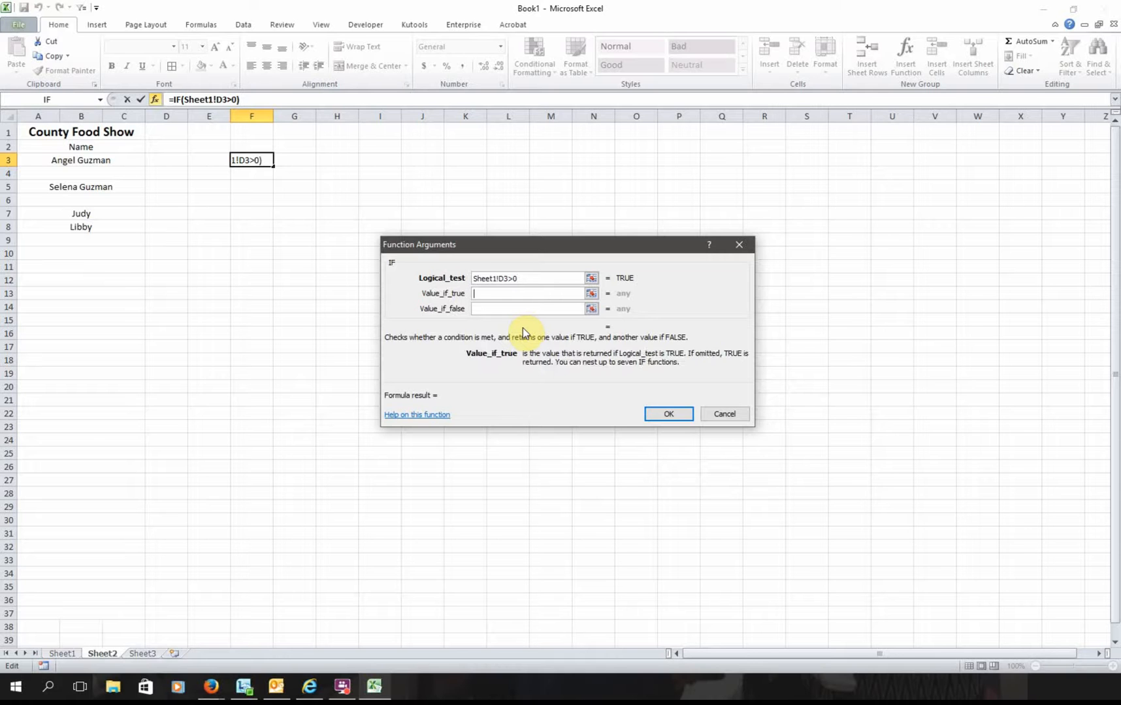
pyautogui.write('True')
pyautogui.press('Tab')
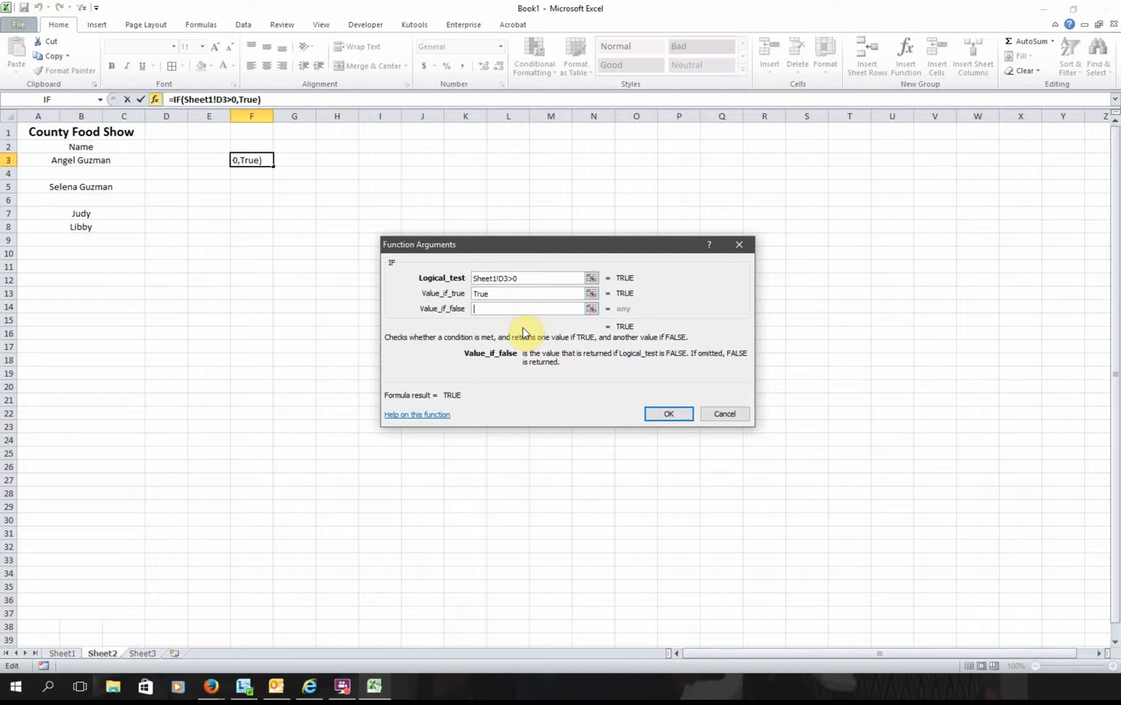
pyautogui.write('False')
pyautogui.press('Return')
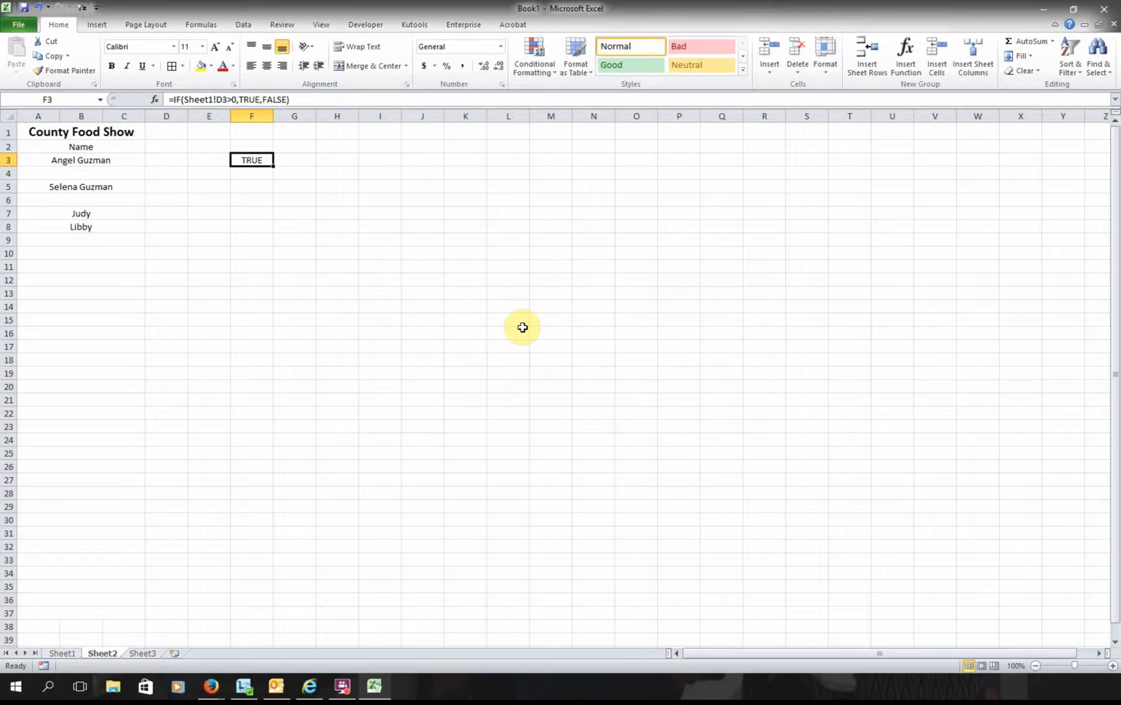
# - Check A3's IF formula against the County Food Show marks on Sheet1
pyautogui.click(132, 160)
pyautogui.click(60, 654)
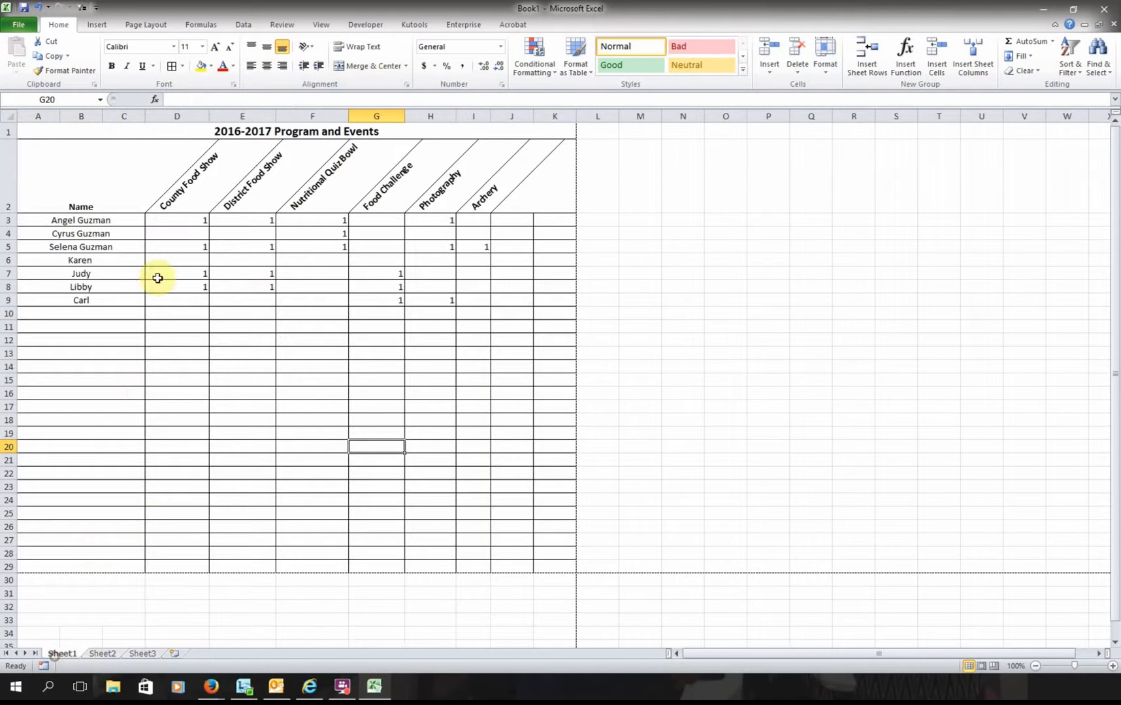
pyautogui.click(182, 118)
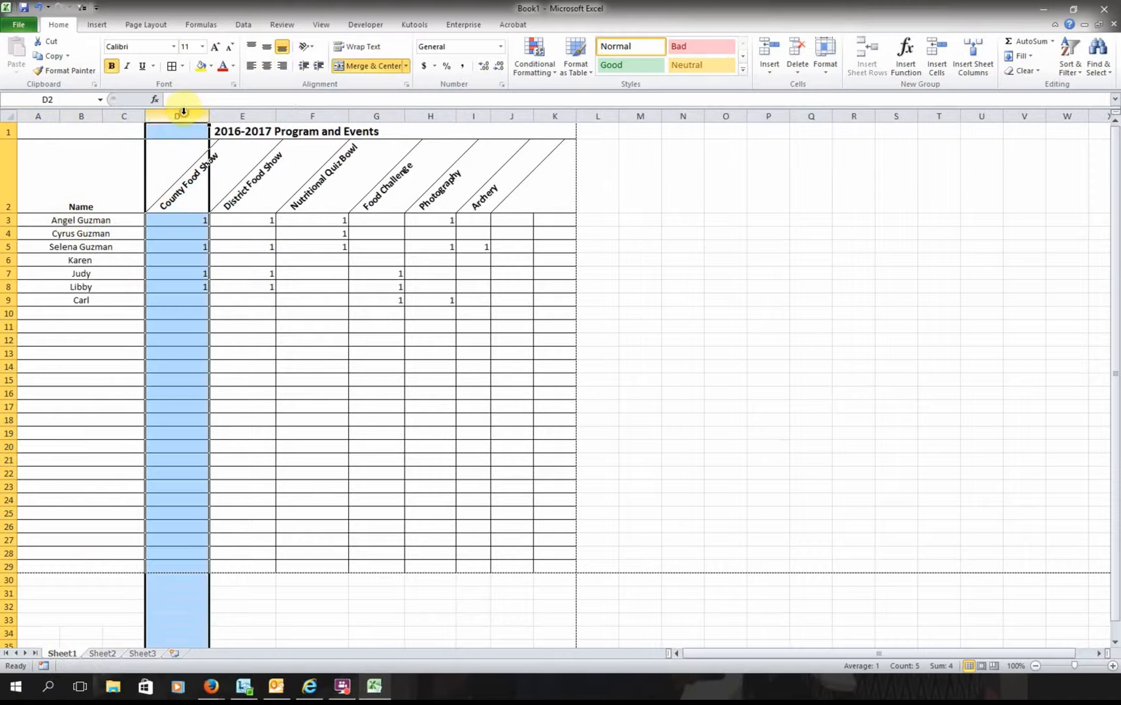
pyautogui.click(176, 223)
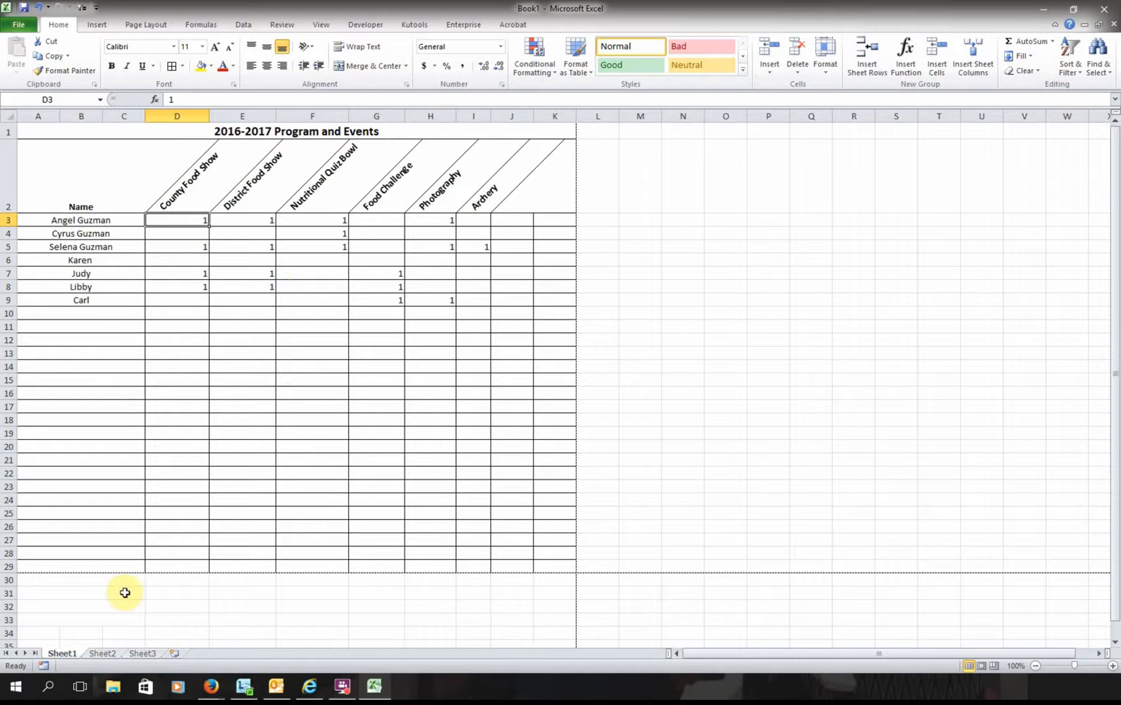
# - Fill the TRUE/FALSE test formula from F3 down to F27 on Sheet2
pyautogui.click(102, 653)
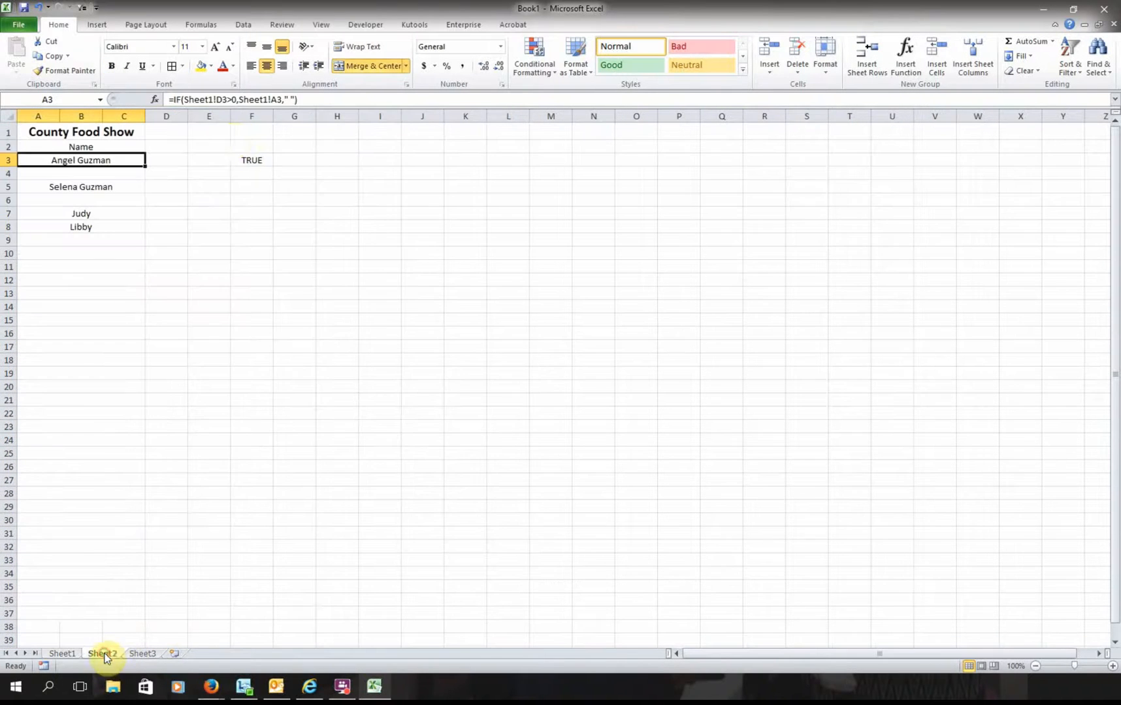
pyautogui.click(252, 160)
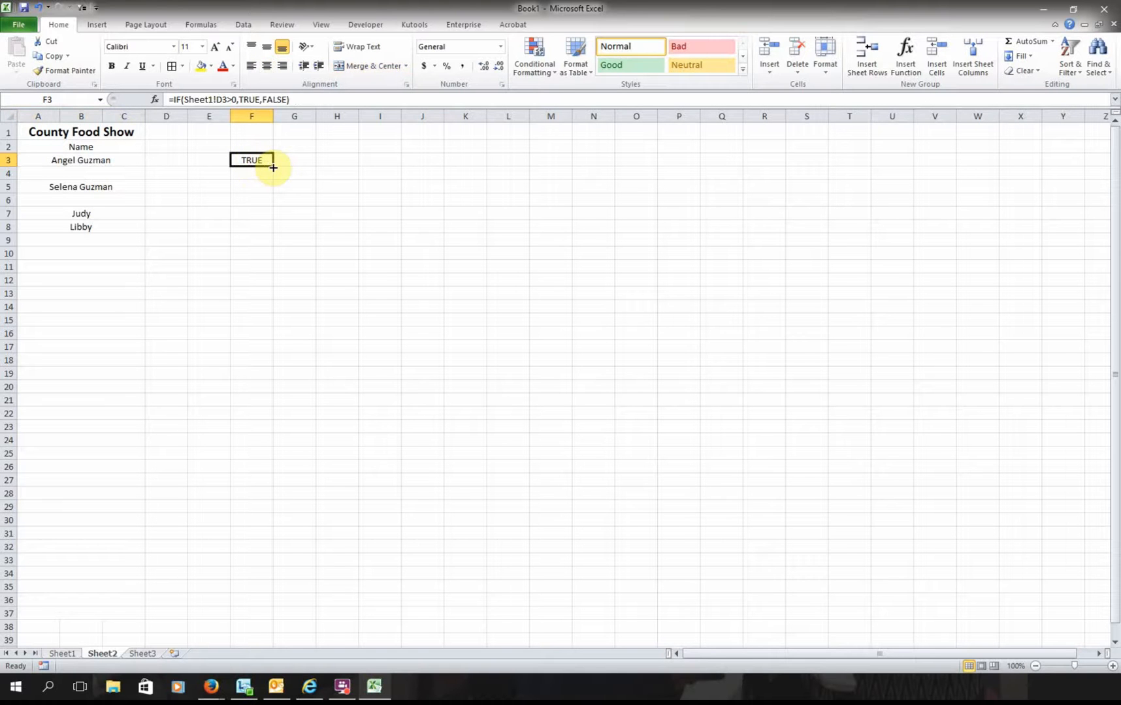
pyautogui.moveTo(273, 168); pyautogui.dragTo(280, 494)
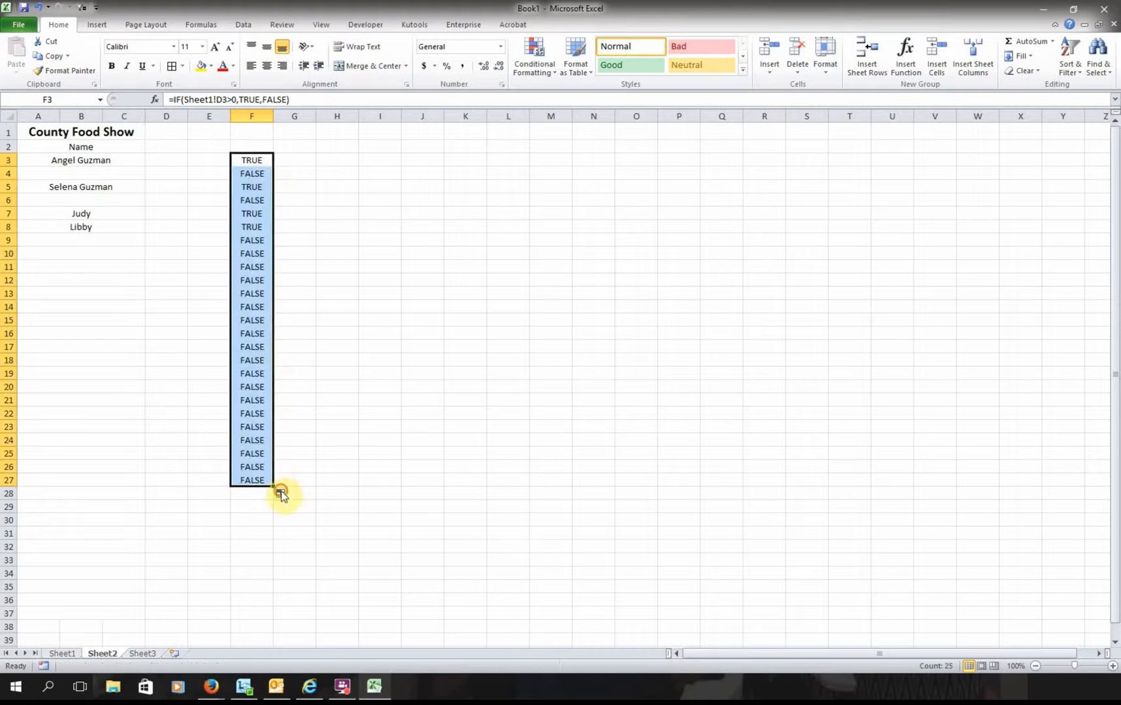
pyautogui.click(291, 164)
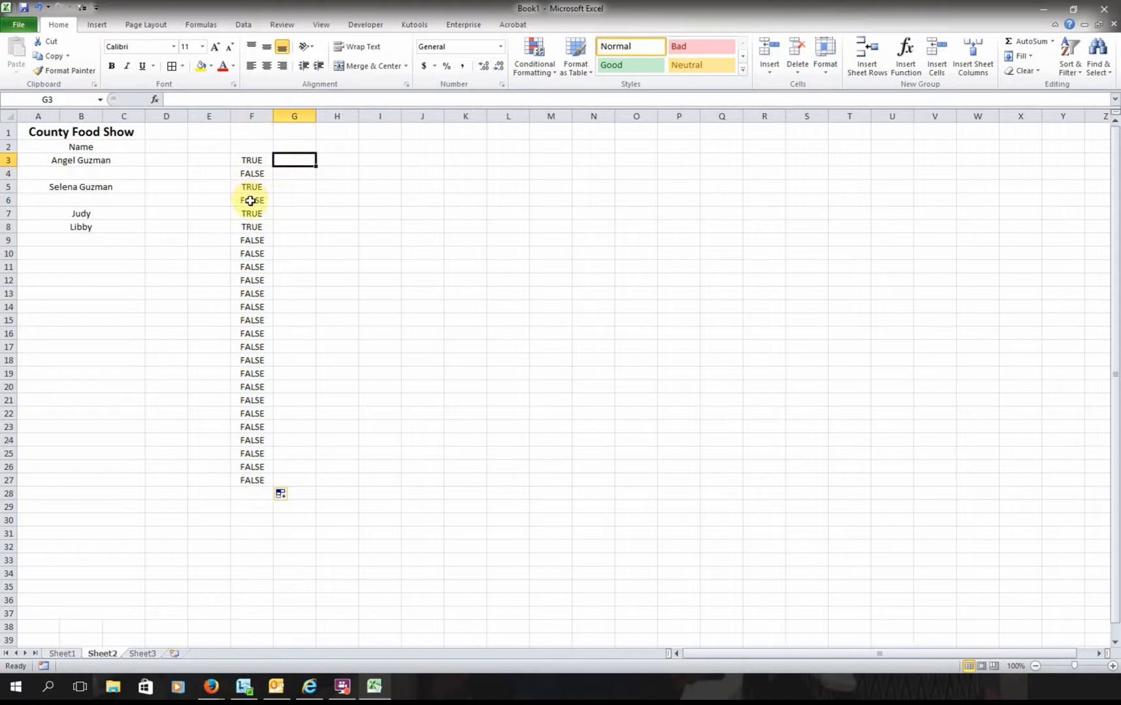
pyautogui.click(263, 160)
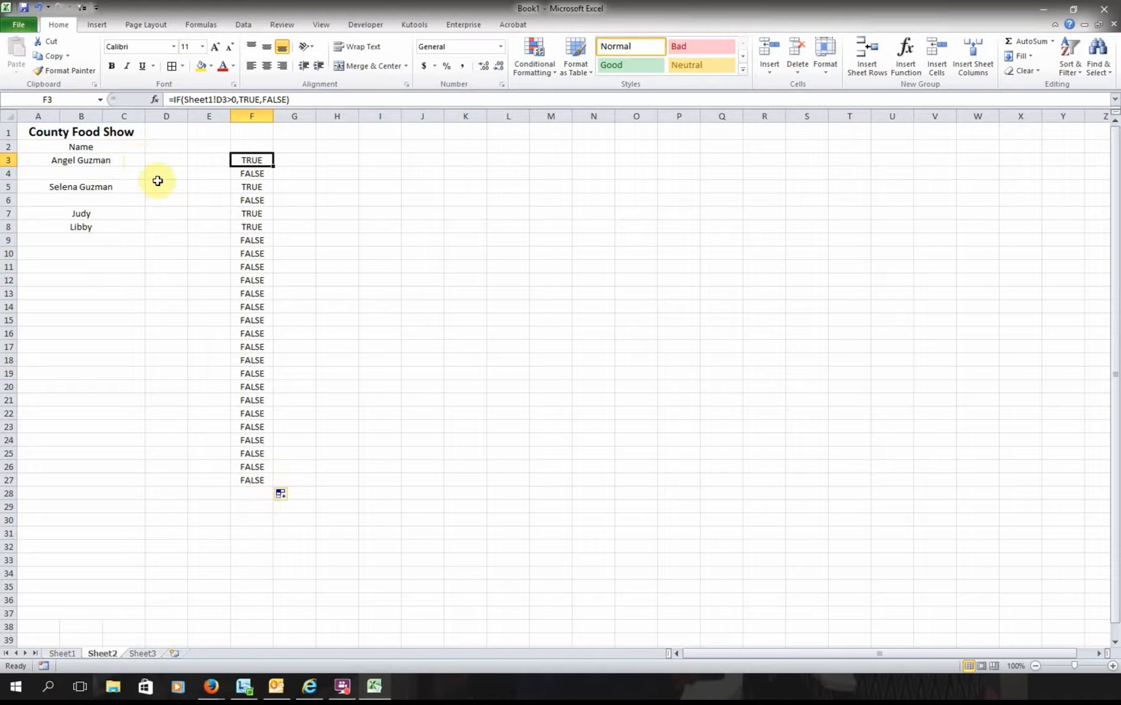
# - Remove the TRUE/FALSE helper column, leaving Sheet2's County Food Show name list
pyautogui.click(126, 161)
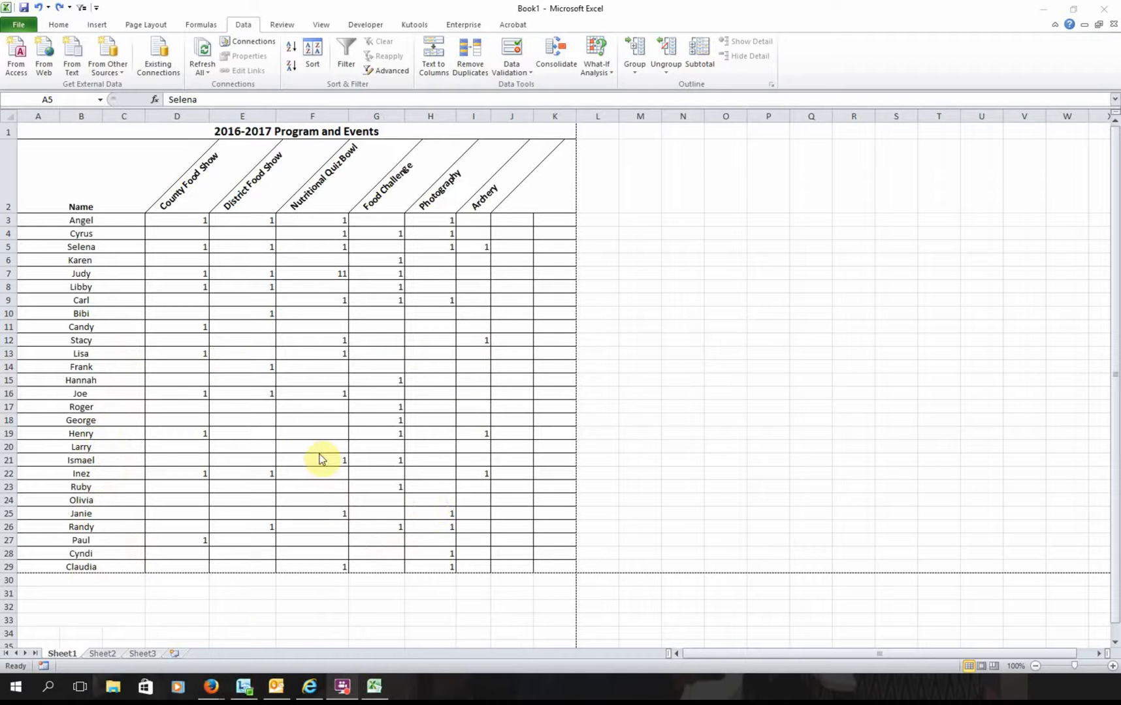
pyautogui.click(337, 283)
pyautogui.click(339, 274)
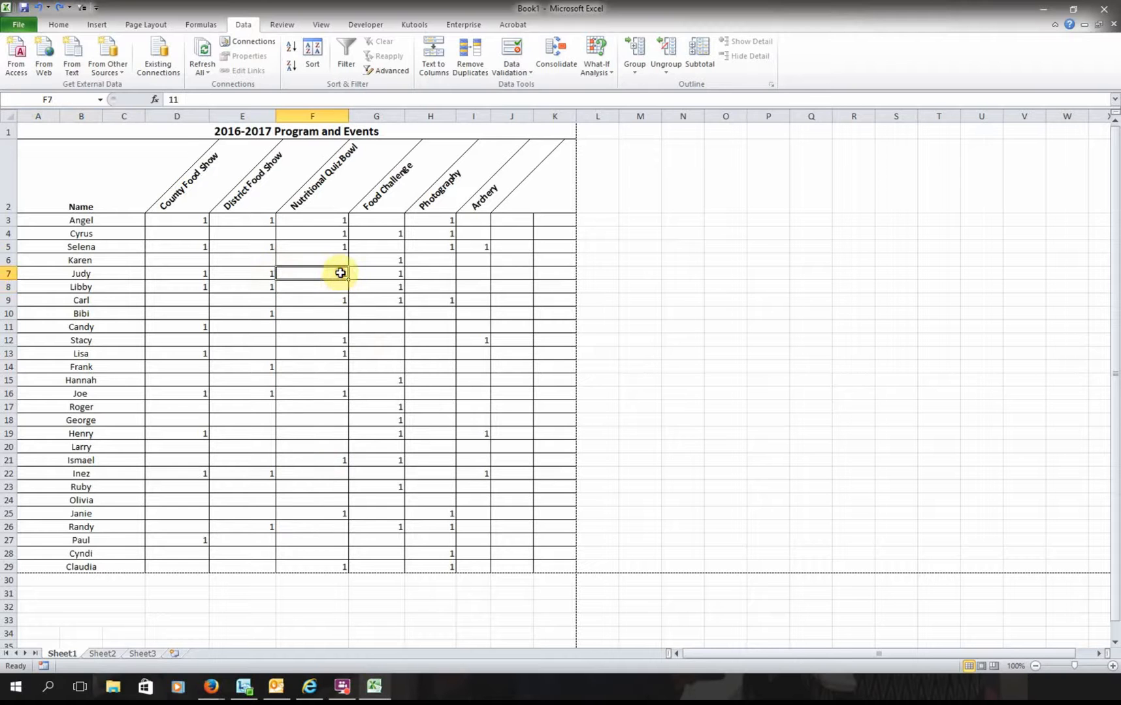
pyautogui.click(393, 352)
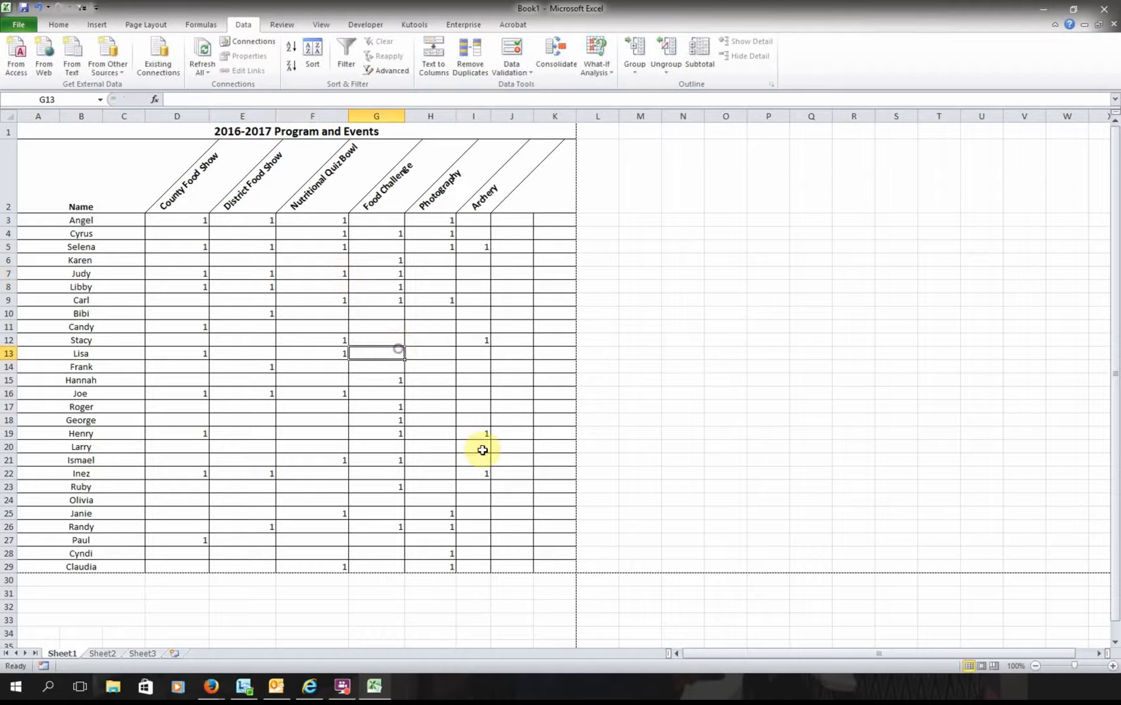
pyautogui.click(96, 654)
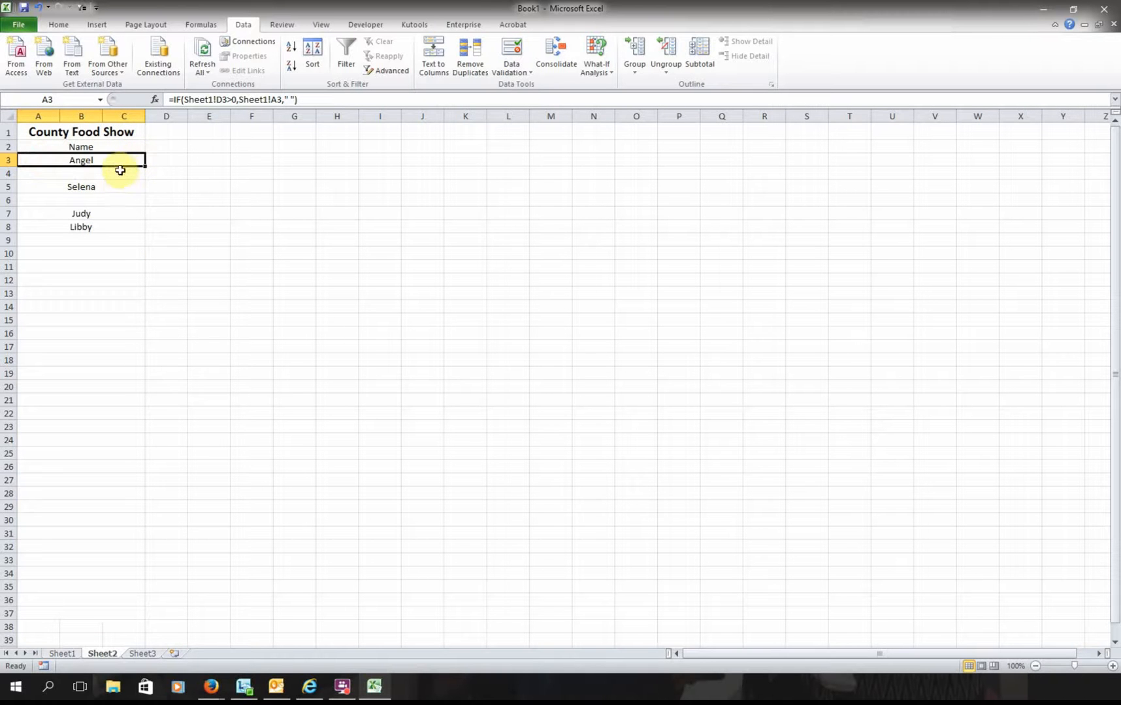
# - Toggle the Data filter on and off while checking the name formulas in A3 and A5
pyautogui.click(341, 53)
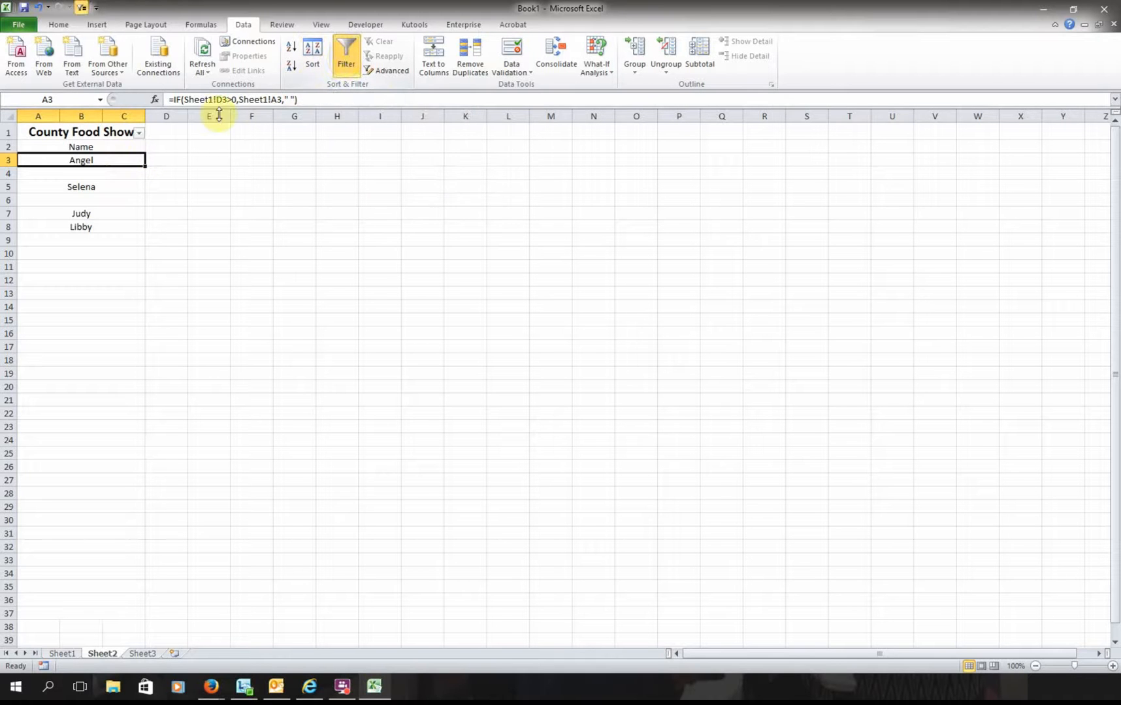
pyautogui.click(128, 185)
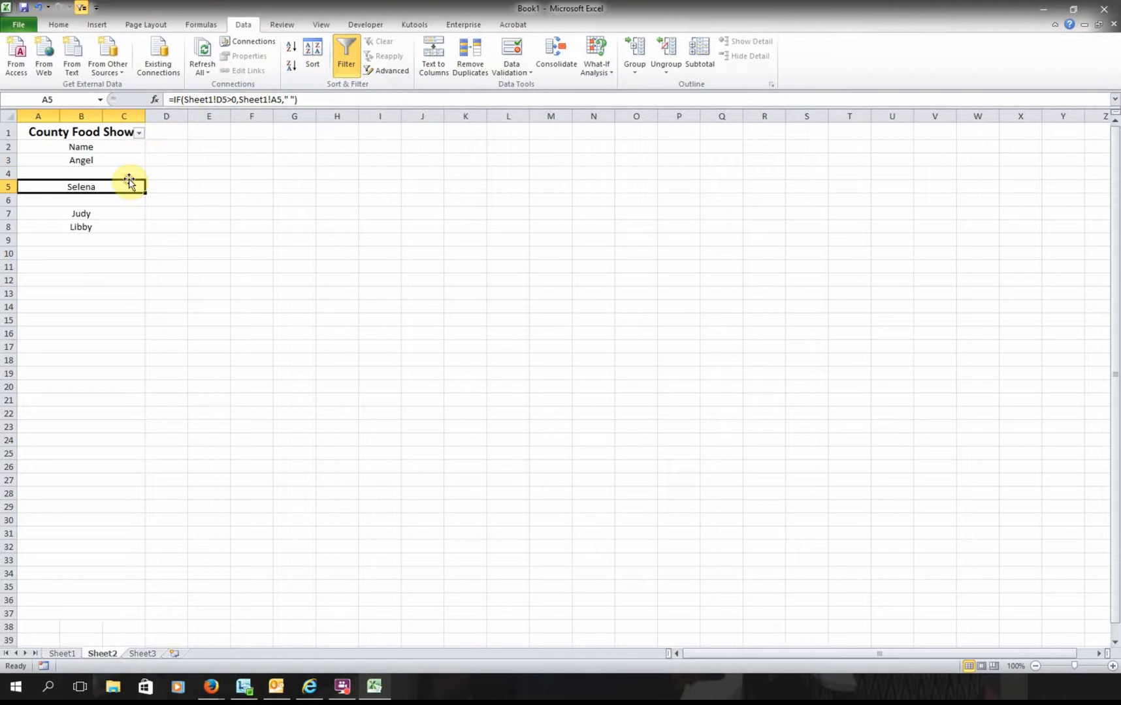
pyautogui.click(125, 162)
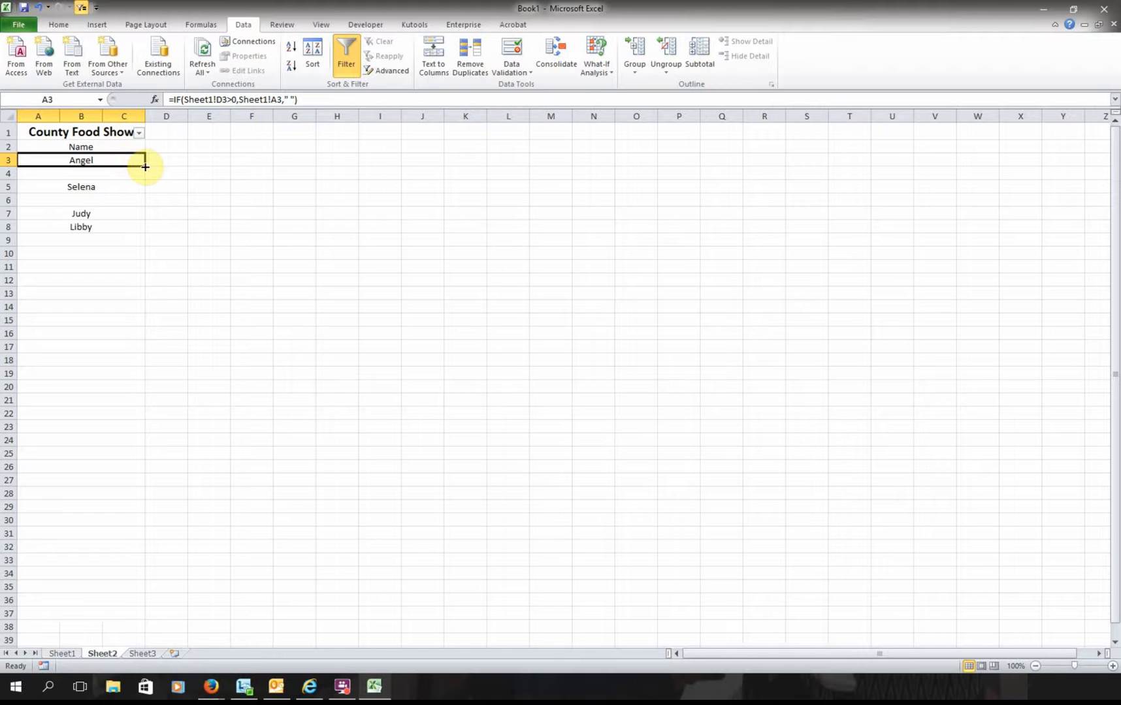
pyautogui.click(346, 55)
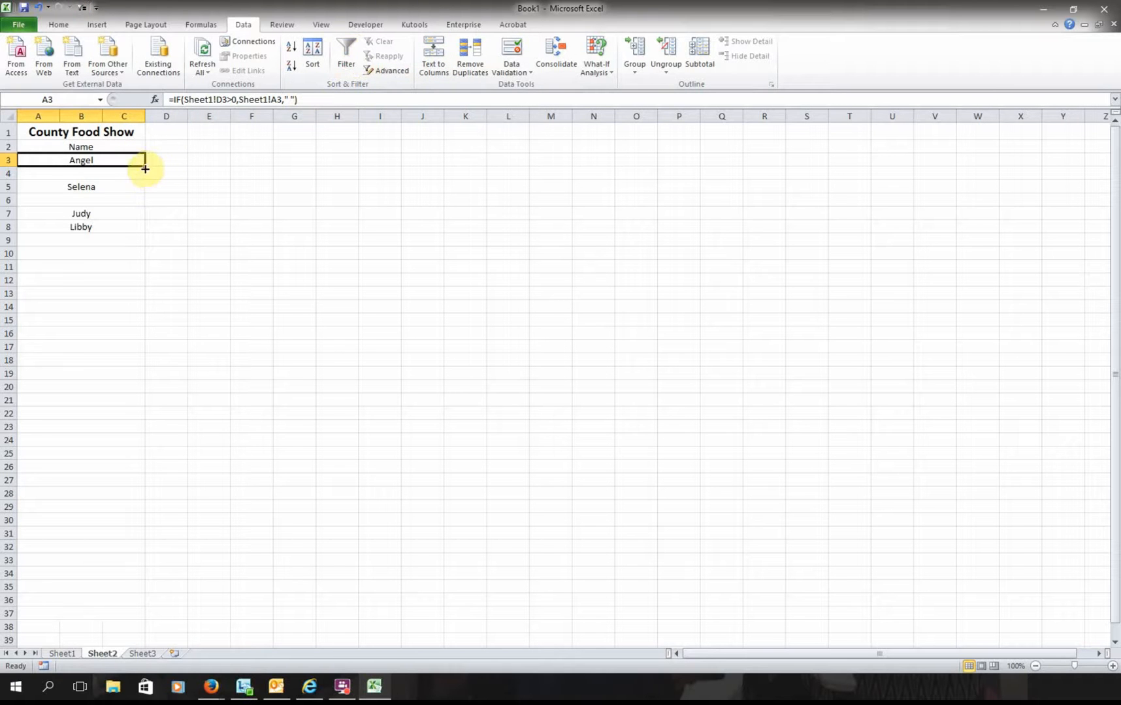
# - Copy A3's IF name formula down to row 37 and review the resulting list
pyautogui.moveTo(145, 169); pyautogui.dragTo(123, 555)
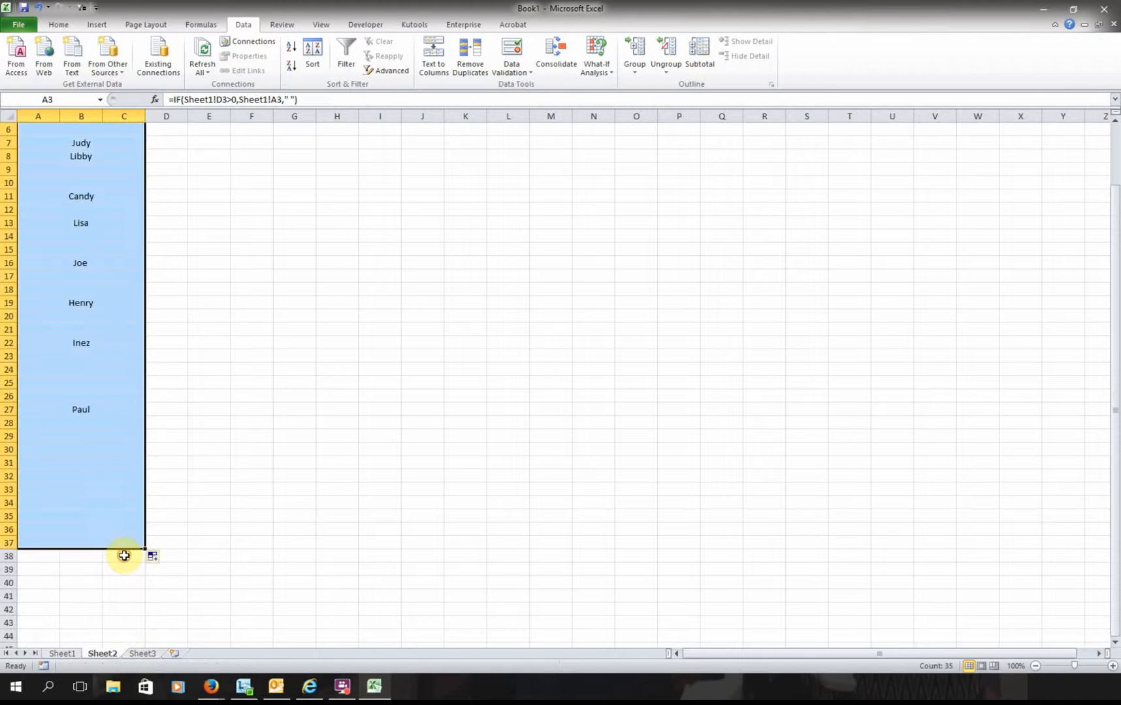
pyautogui.click(126, 539)
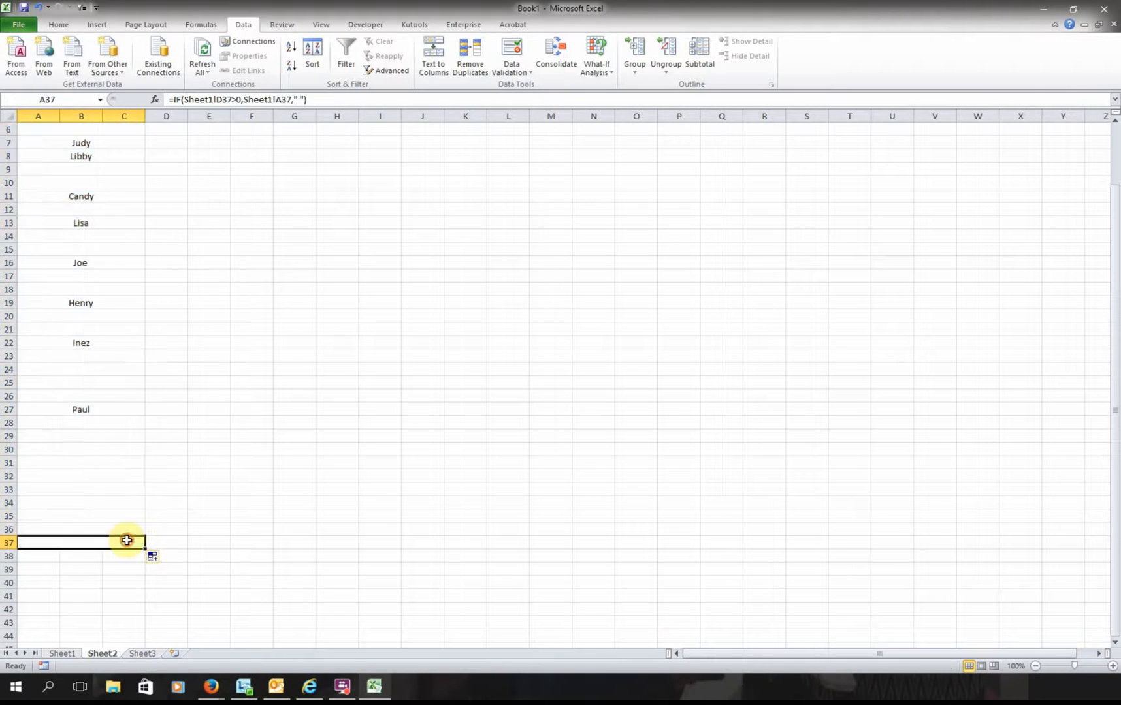
pyautogui.scroll(2, 137, 405)
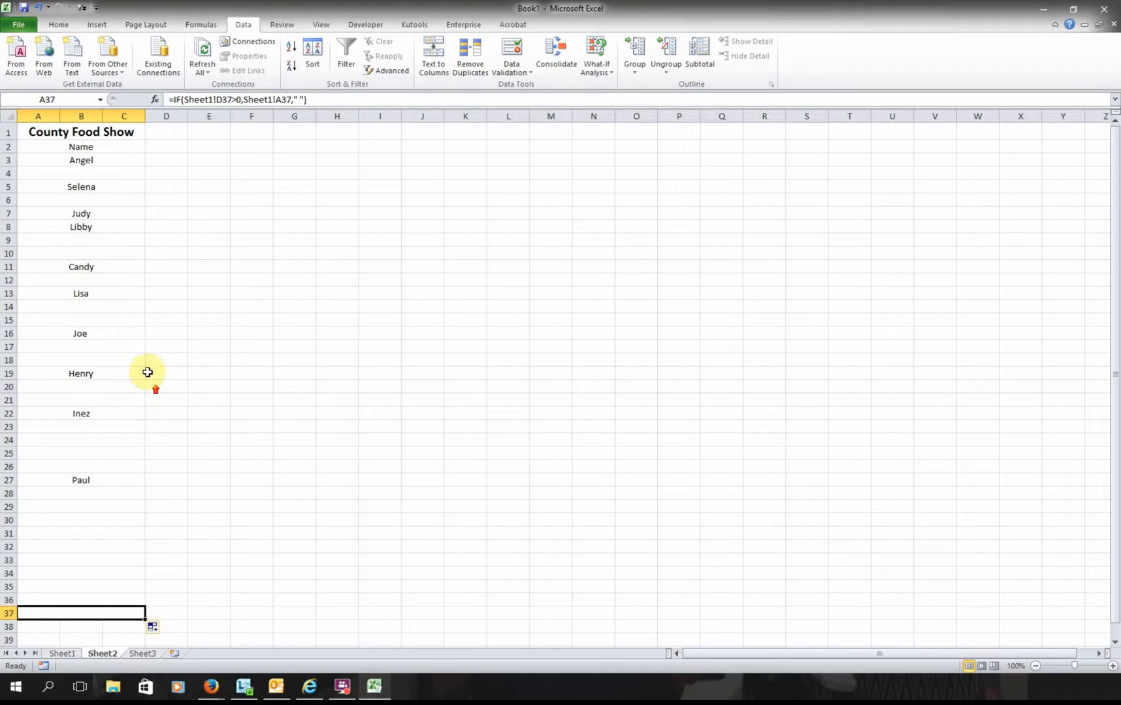
pyautogui.click(132, 160)
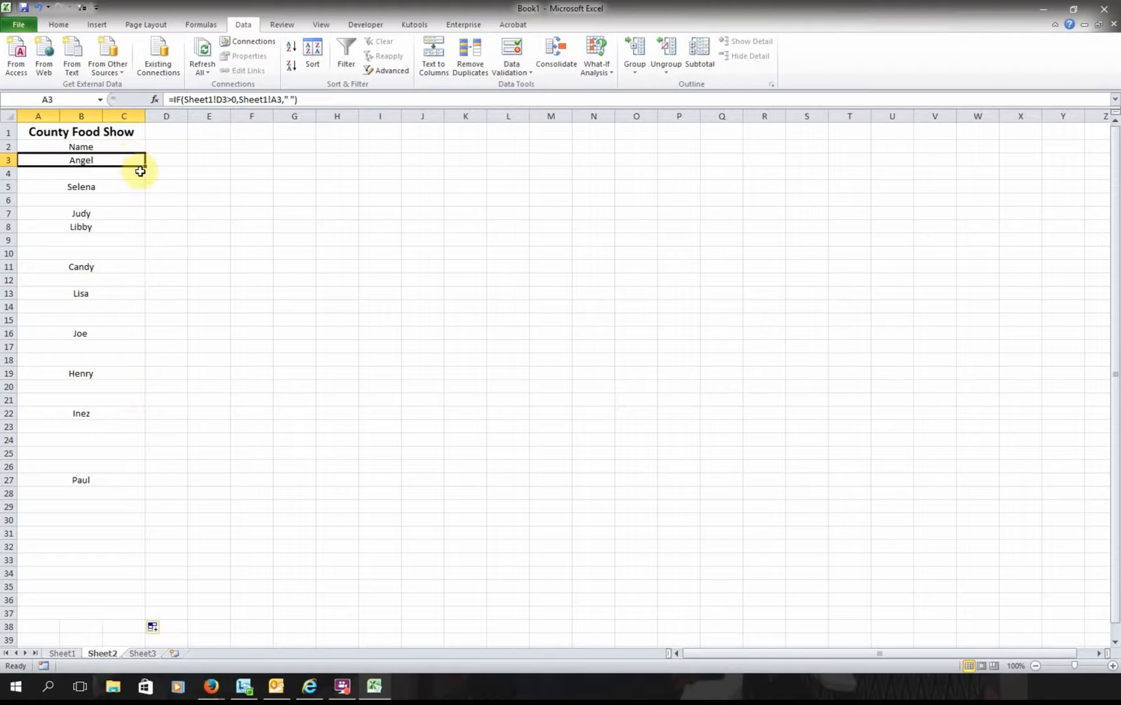
pyautogui.scroll(-4, 141, 457)
pyautogui.scroll(-4, 157, 483)
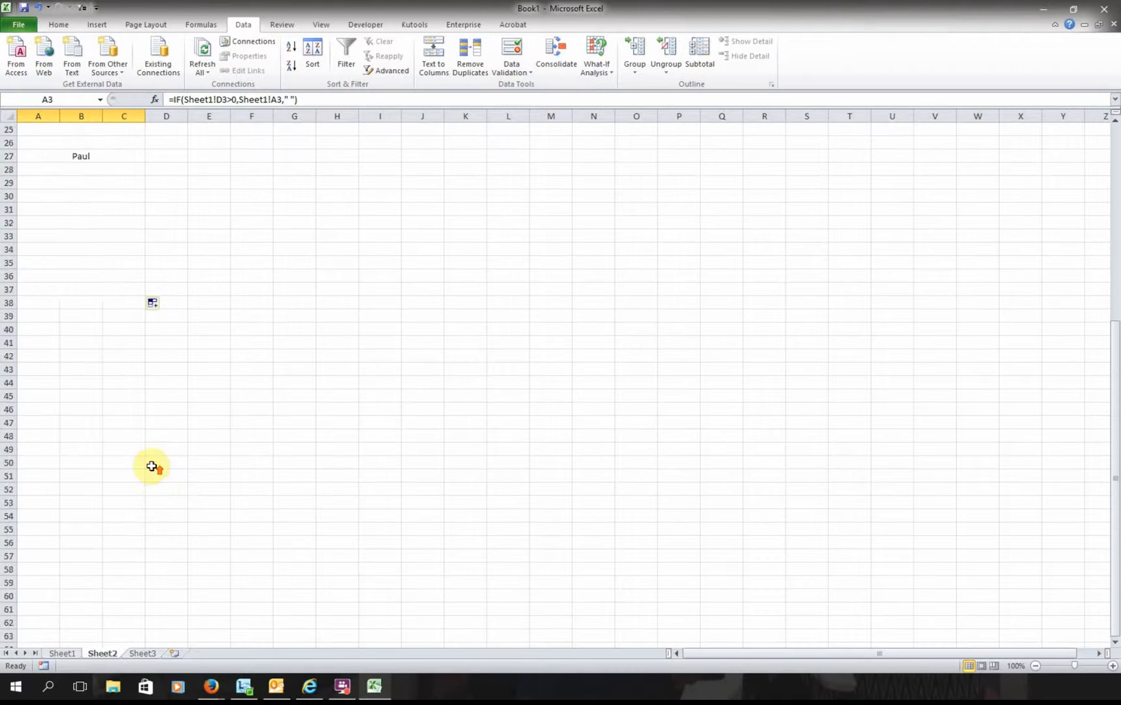
pyautogui.scroll(8, 154, 457)
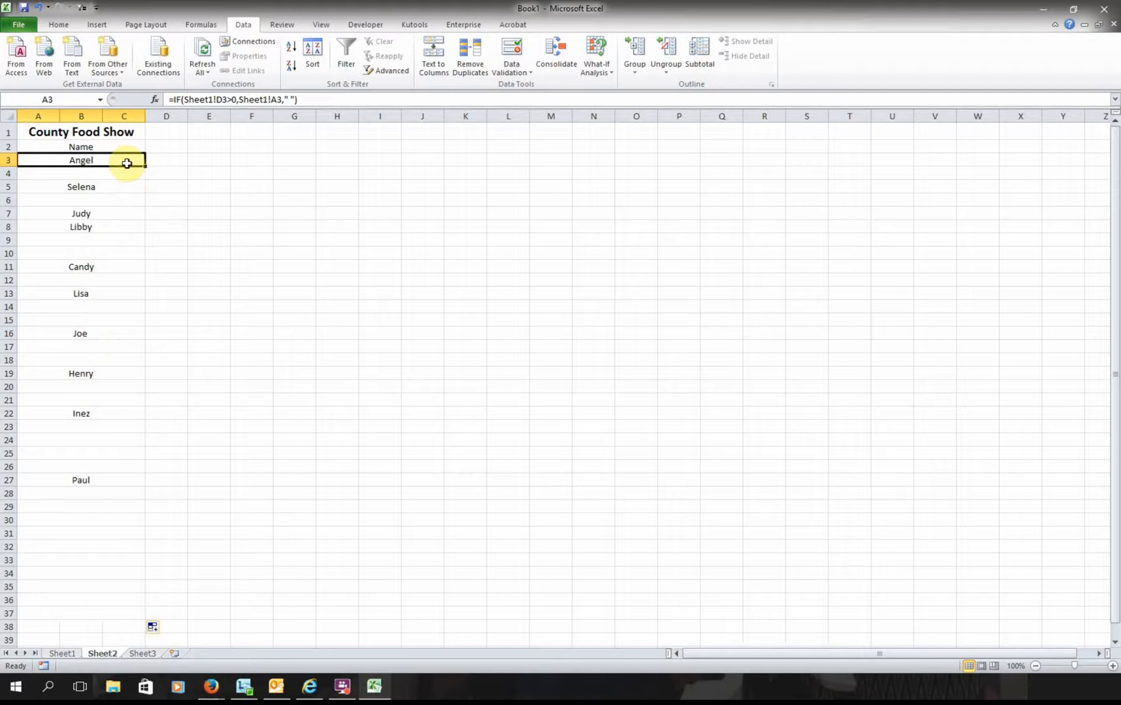
# - Filter Sheet2's County Food Show column to exclude (Blanks), leaving the ten participants
pyautogui.click(344, 62)
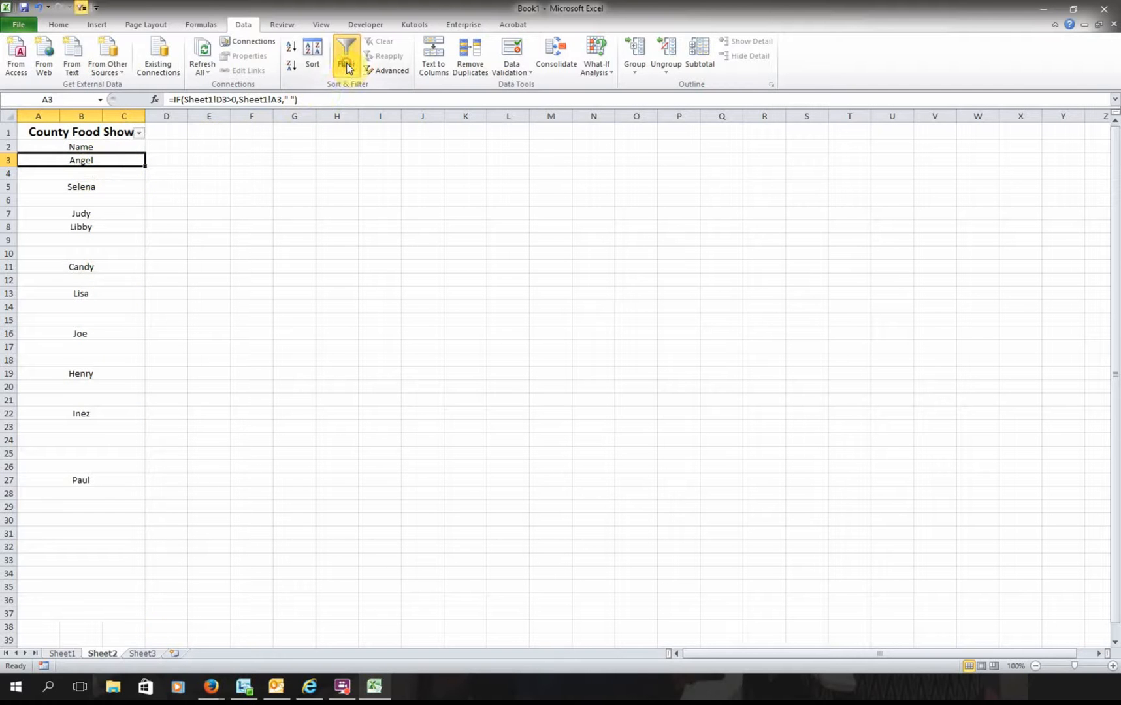
pyautogui.click(139, 133)
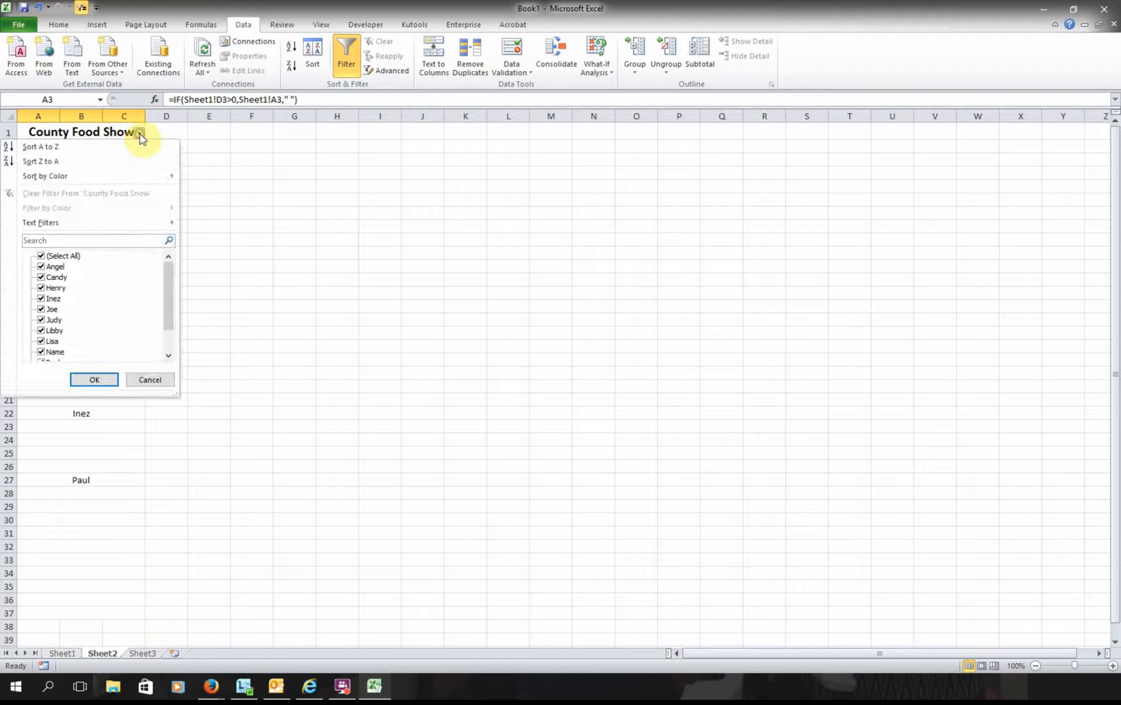
pyautogui.scroll(-1, 108, 356)
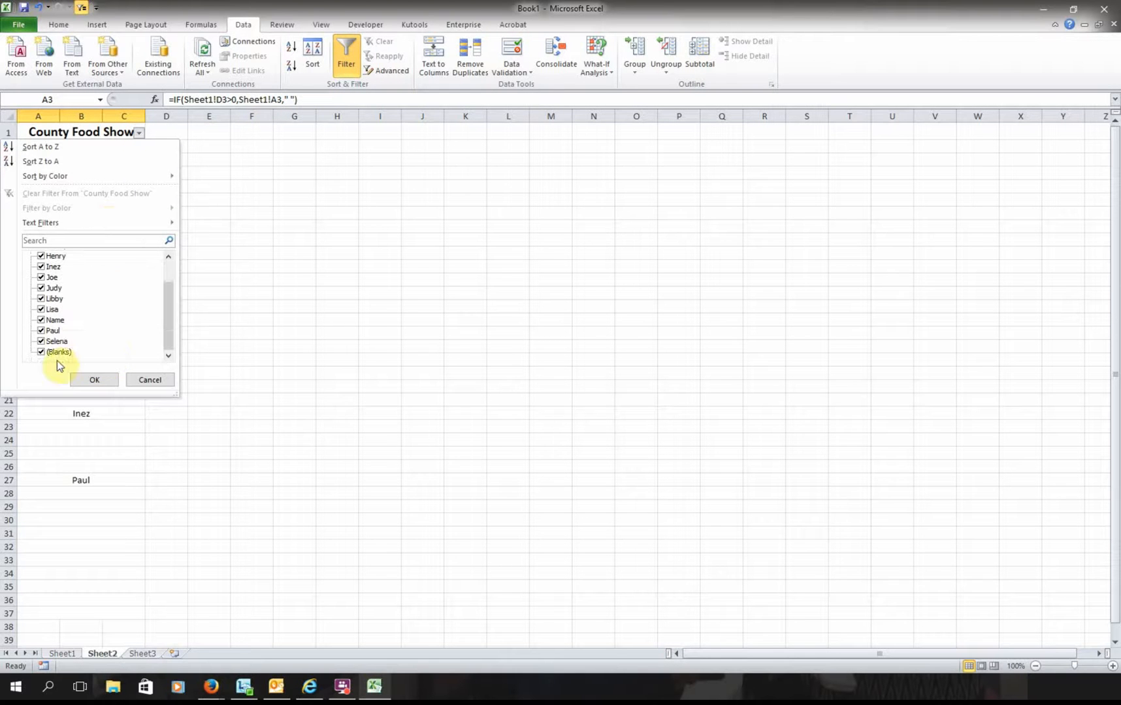
pyautogui.click(42, 352)
pyautogui.click(95, 381)
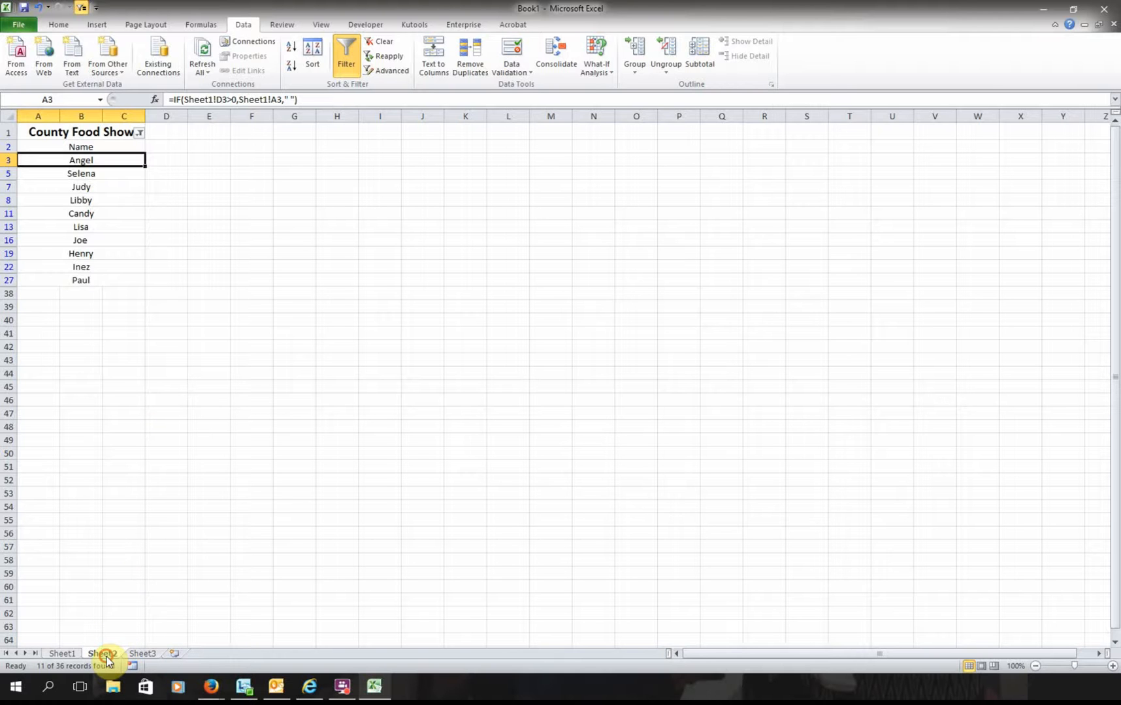
# - Rename Sheet2 to 'County Food Show' and move to the empty Sheet3
pyautogui.rightClick(109, 653)
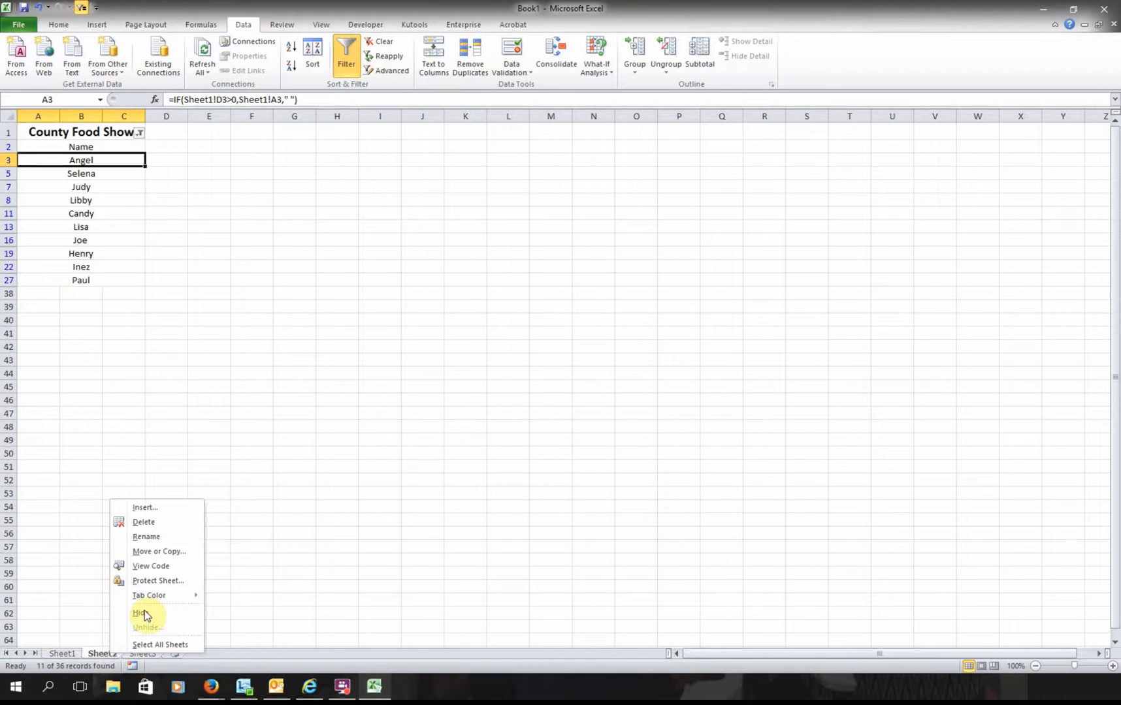
pyautogui.click(166, 537)
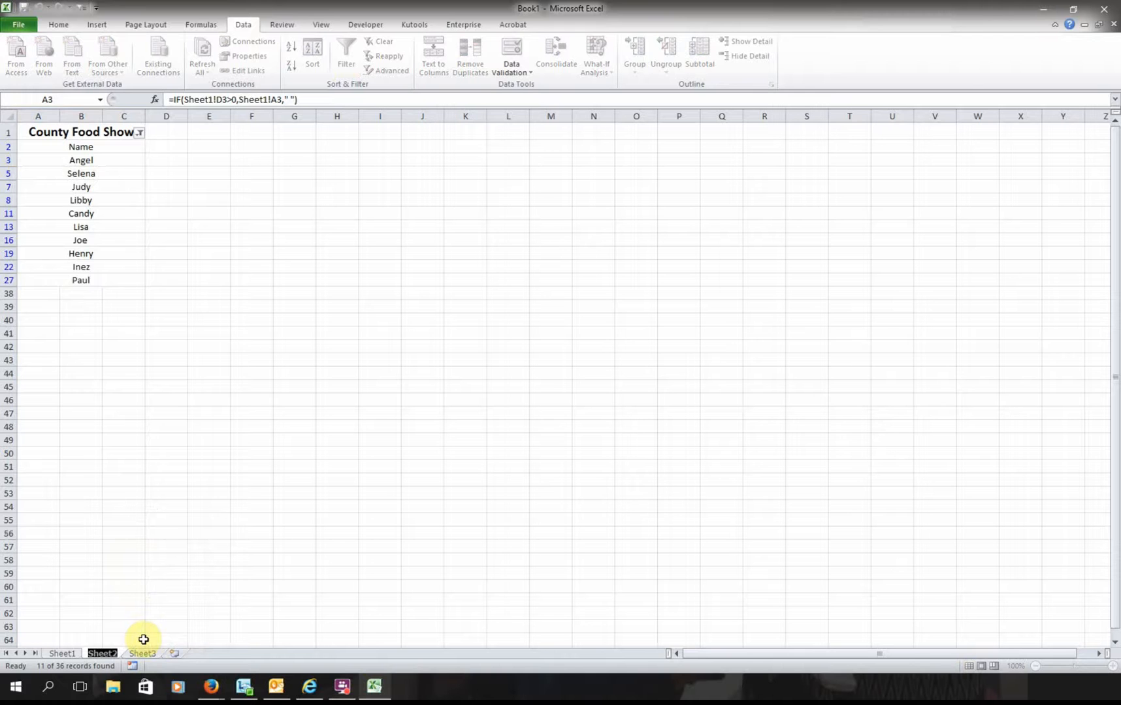
pyautogui.write('County Food S')
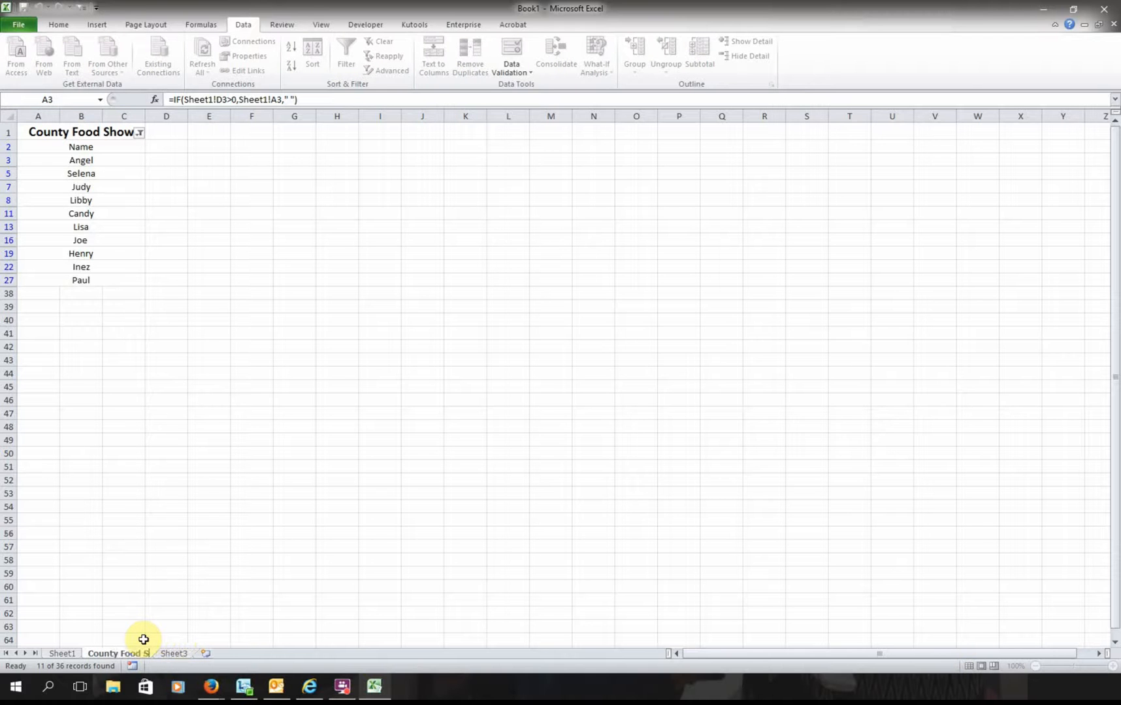
pyautogui.write('how')
pyautogui.press('Return')
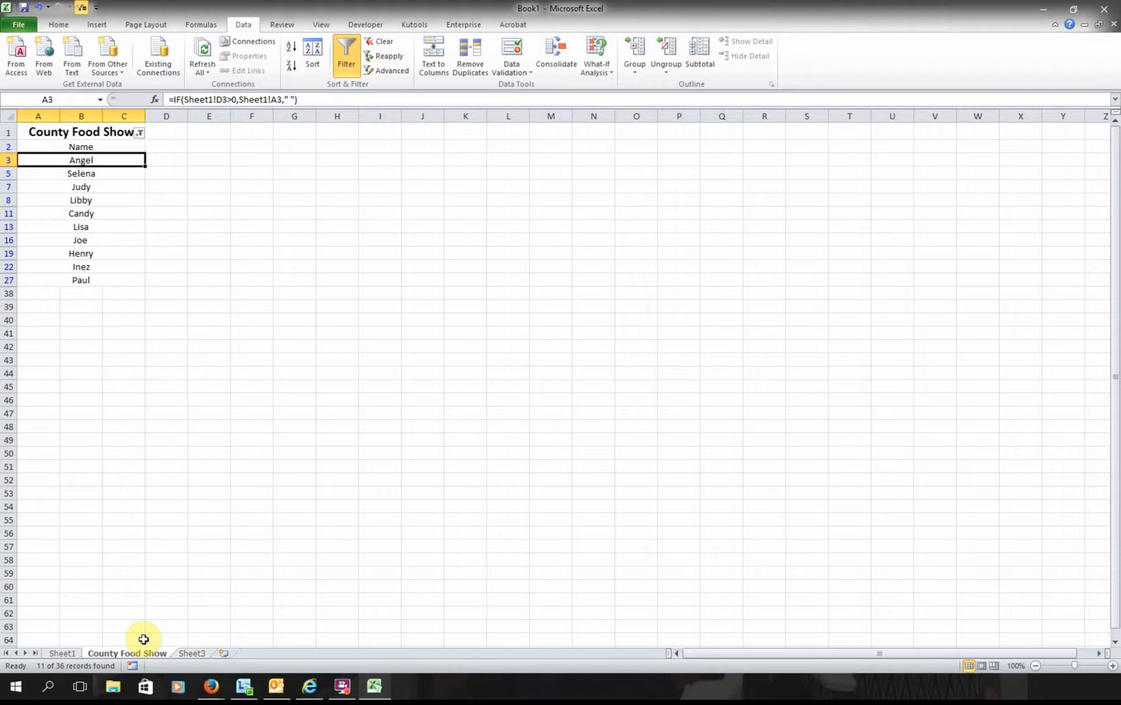
pyautogui.click(192, 654)
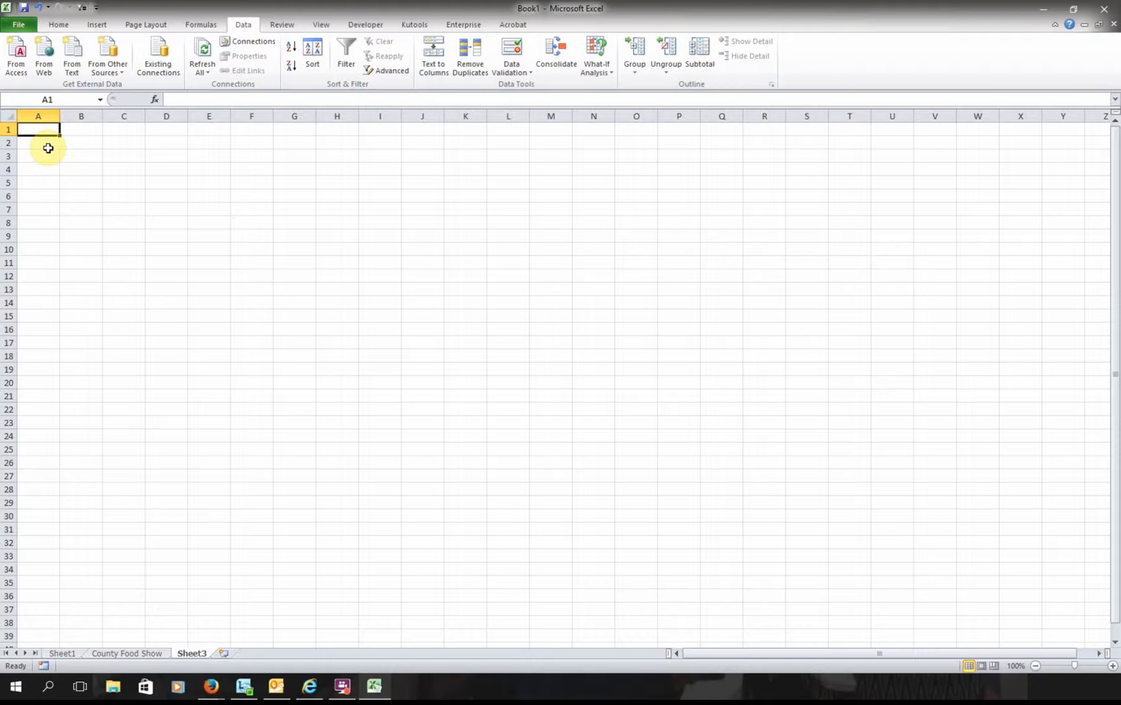
# - Merge A1:C1 and A2:C2, entering 'District Food Show' and 'Name' in them
pyautogui.moveTo(37, 128); pyautogui.dragTo(110, 129)
pyautogui.click(58, 24)
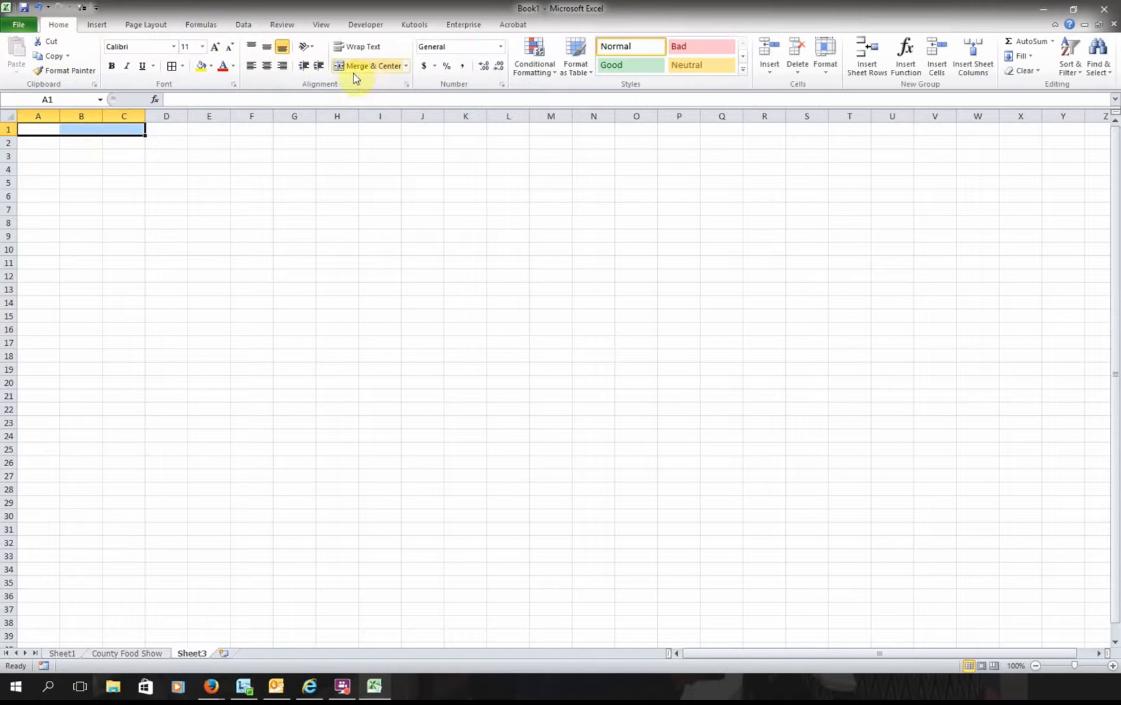
pyautogui.click(356, 68)
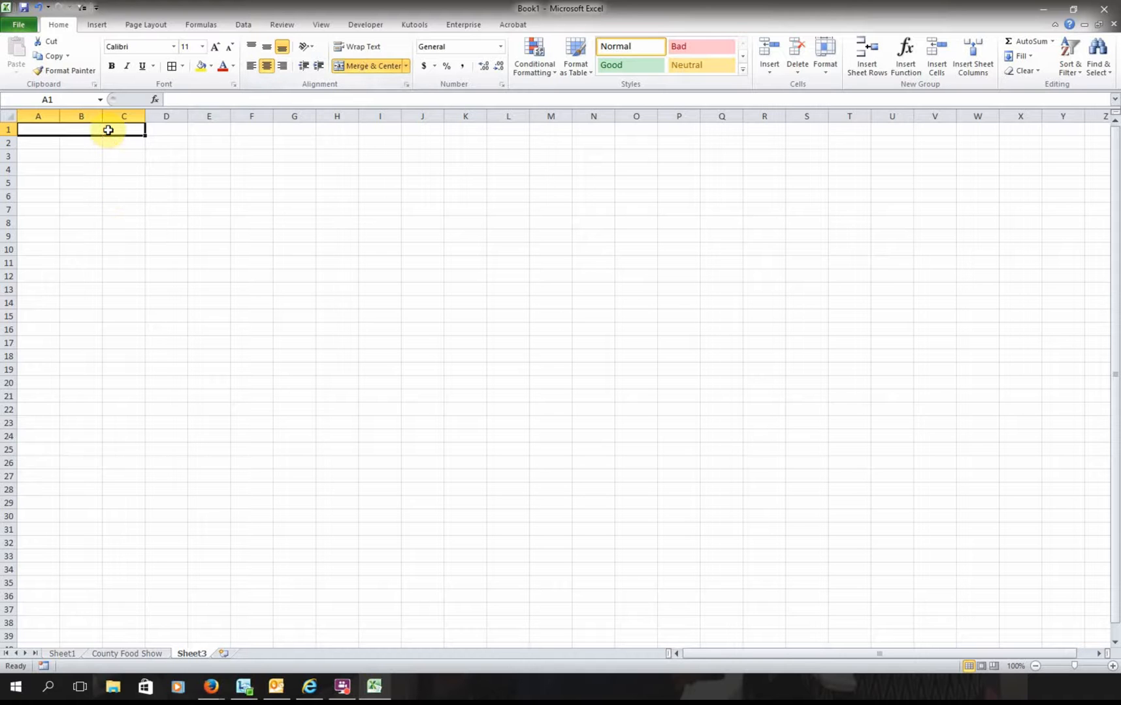
pyautogui.write('District')
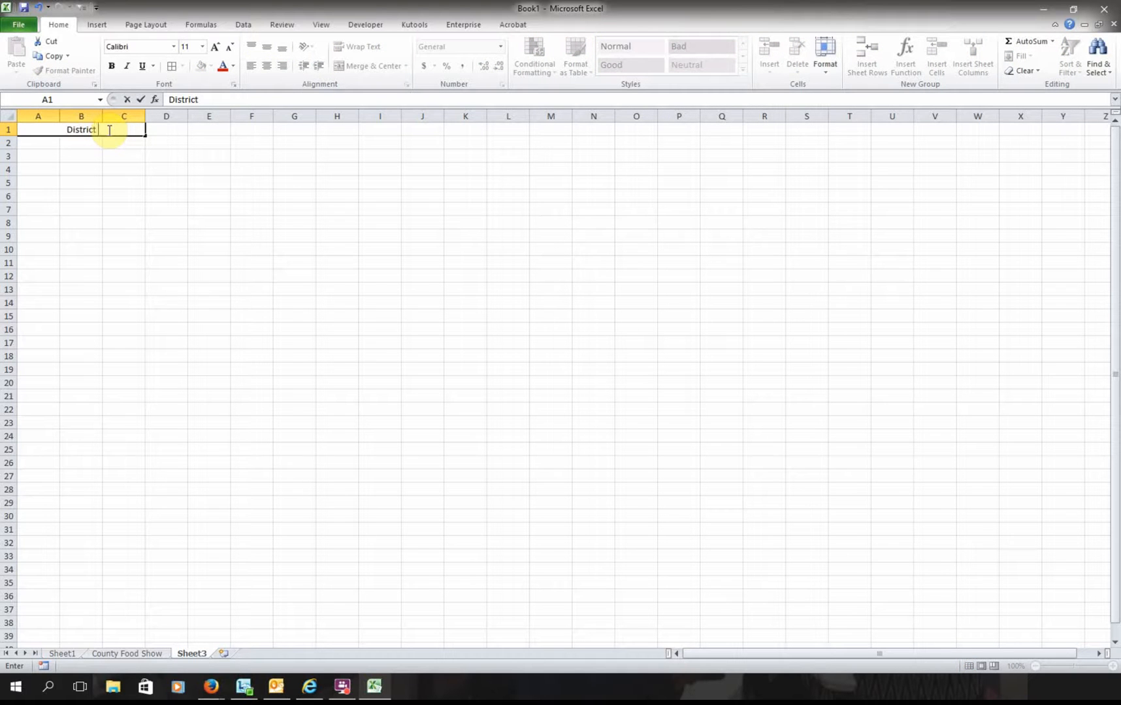
pyautogui.write(' Food Show')
pyautogui.press('Return')
pyautogui.moveTo(52, 140); pyautogui.dragTo(130, 142)
pyautogui.click(343, 66)
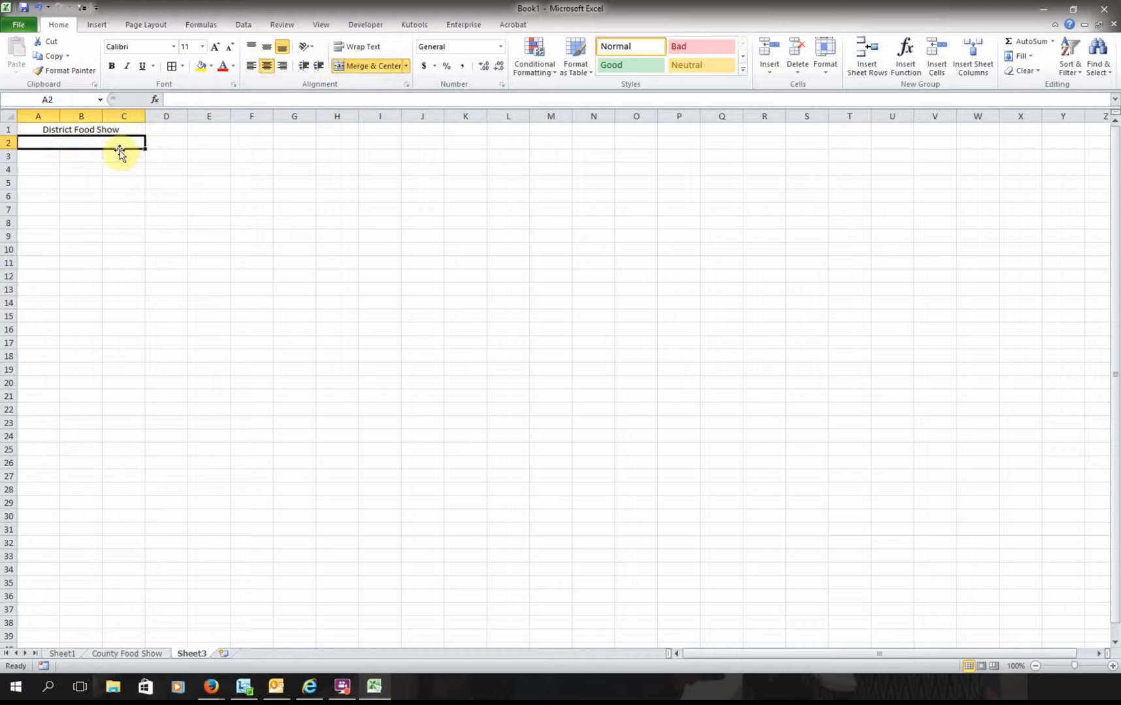
pyautogui.write('Name')
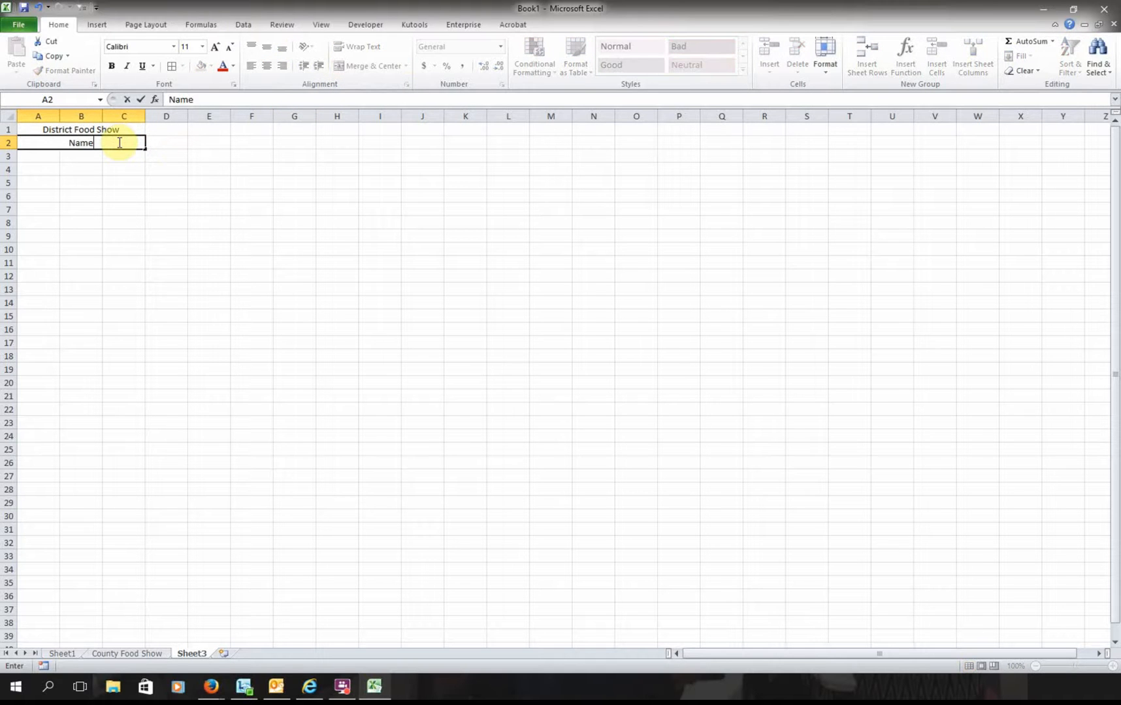
pyautogui.press('Return')
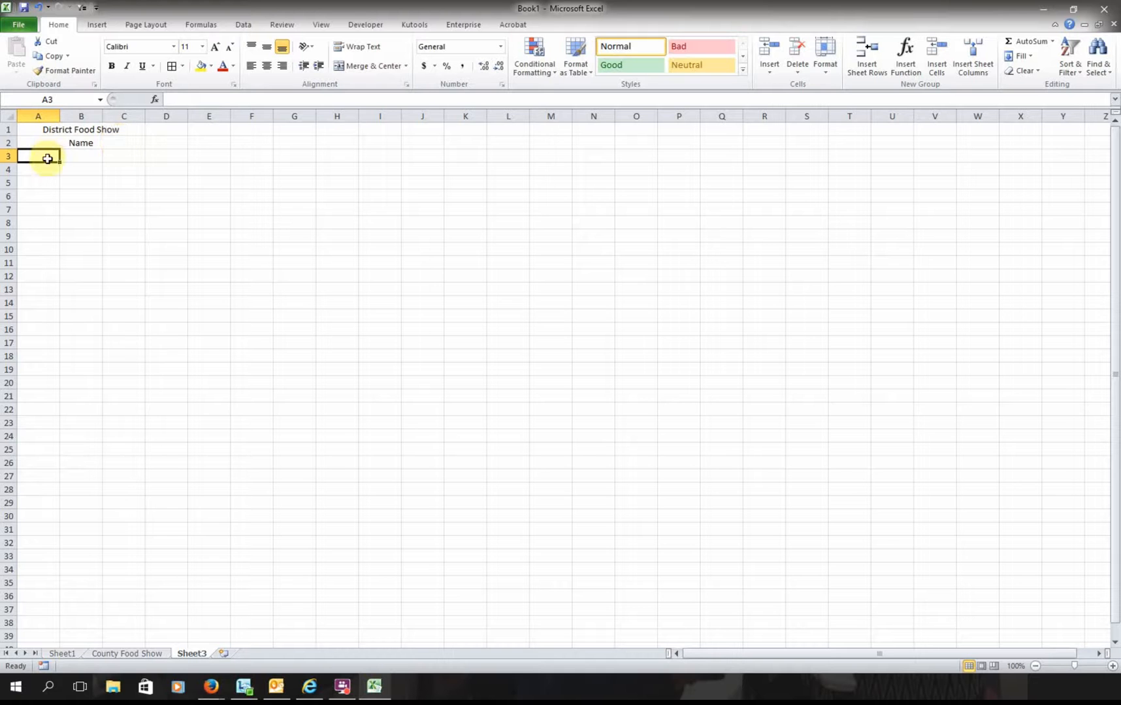
# - Merge A3:C3 and copy that merged layout down the rows below
pyautogui.moveTo(45, 155); pyautogui.dragTo(132, 154)
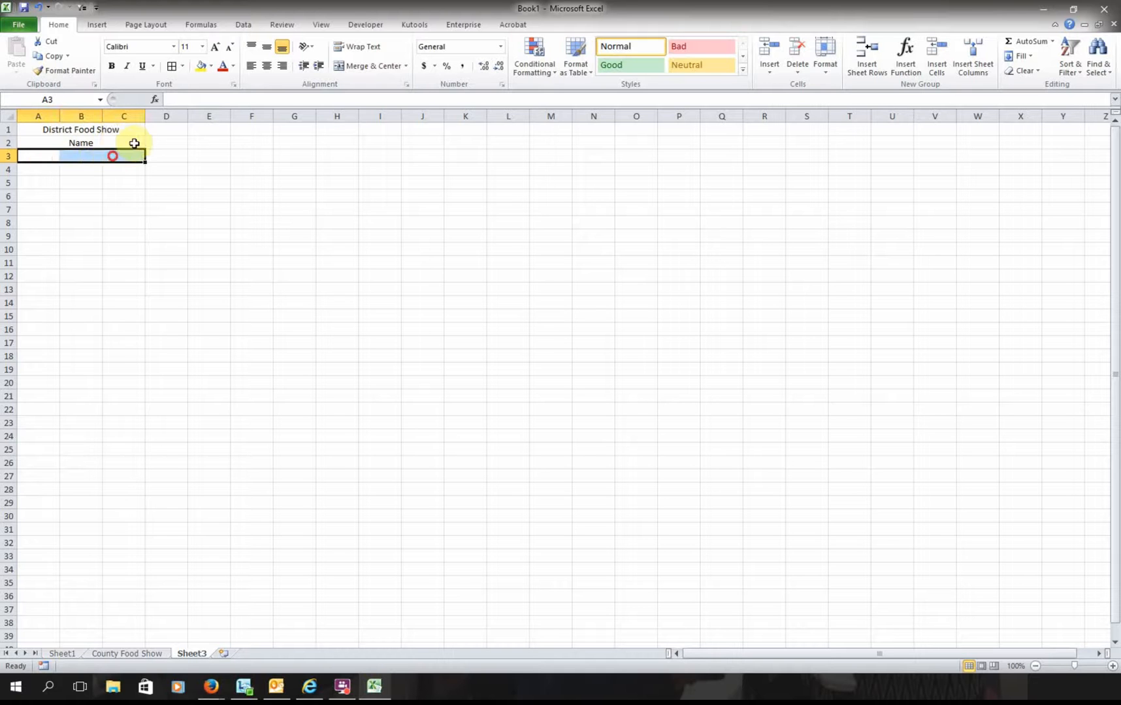
pyautogui.click(366, 66)
pyautogui.click(133, 168)
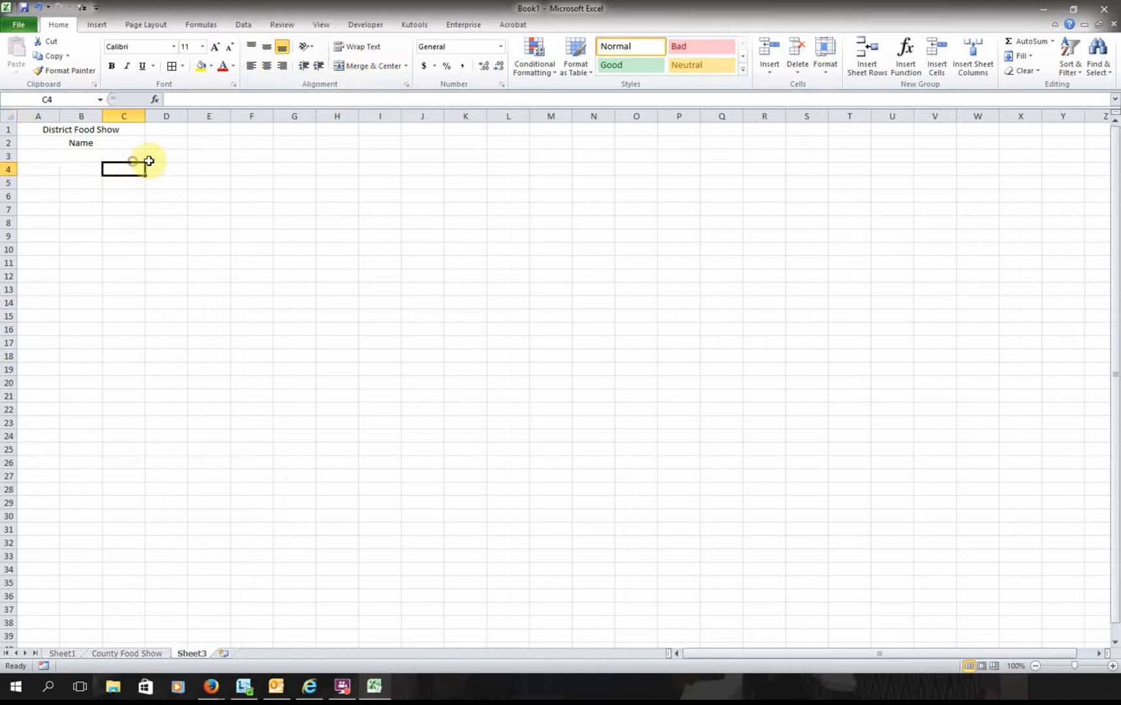
pyautogui.click(143, 159)
pyautogui.moveTo(147, 163); pyautogui.dragTo(81, 230)
pyautogui.click(51, 274)
pyautogui.scroll(9, 72, 313)
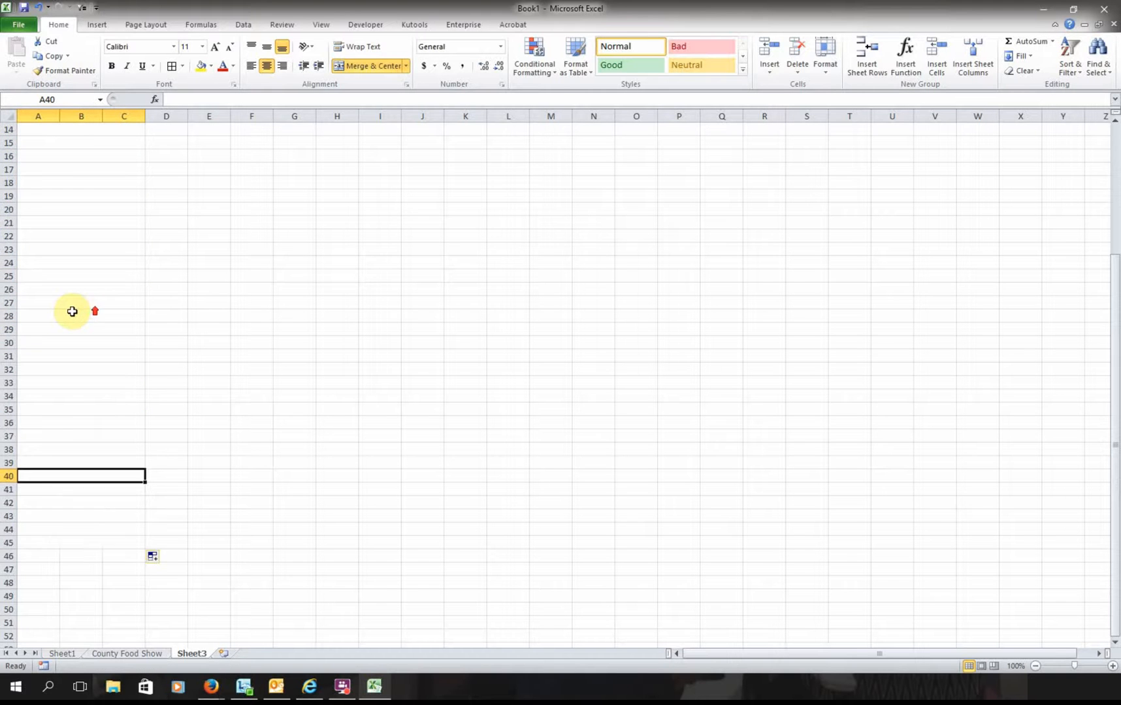
# - Make the title bold at 14 point and the Name header bold
pyautogui.click(90, 135)
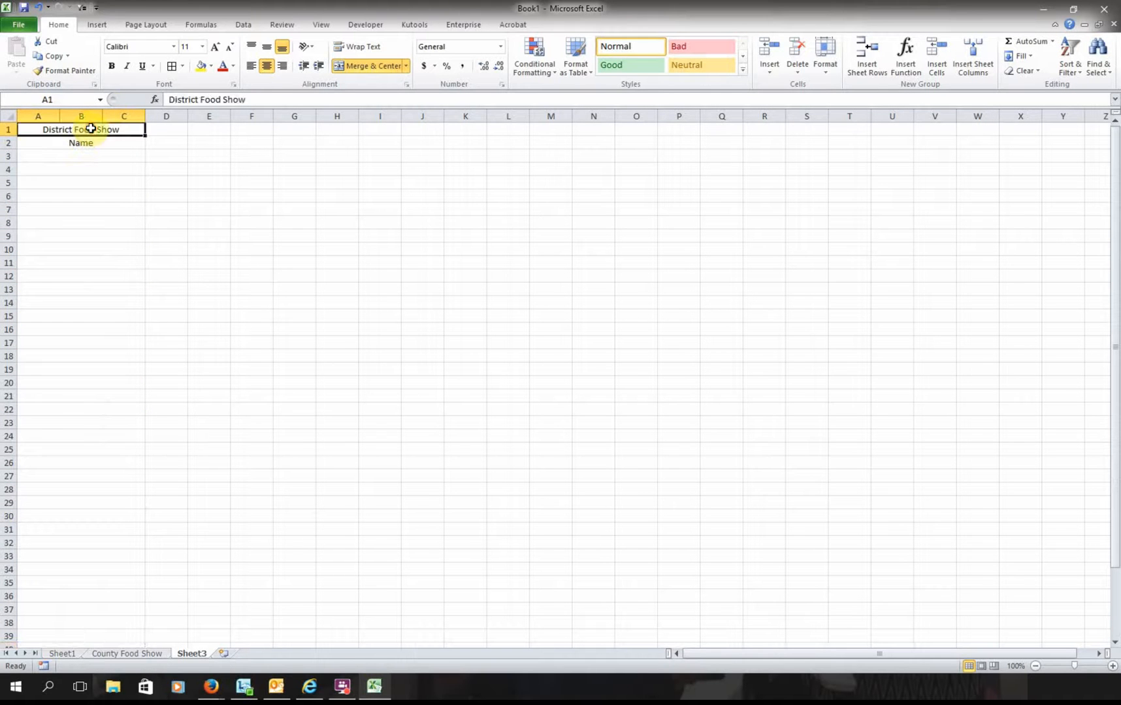
pyautogui.click(111, 66)
pyautogui.click(181, 48)
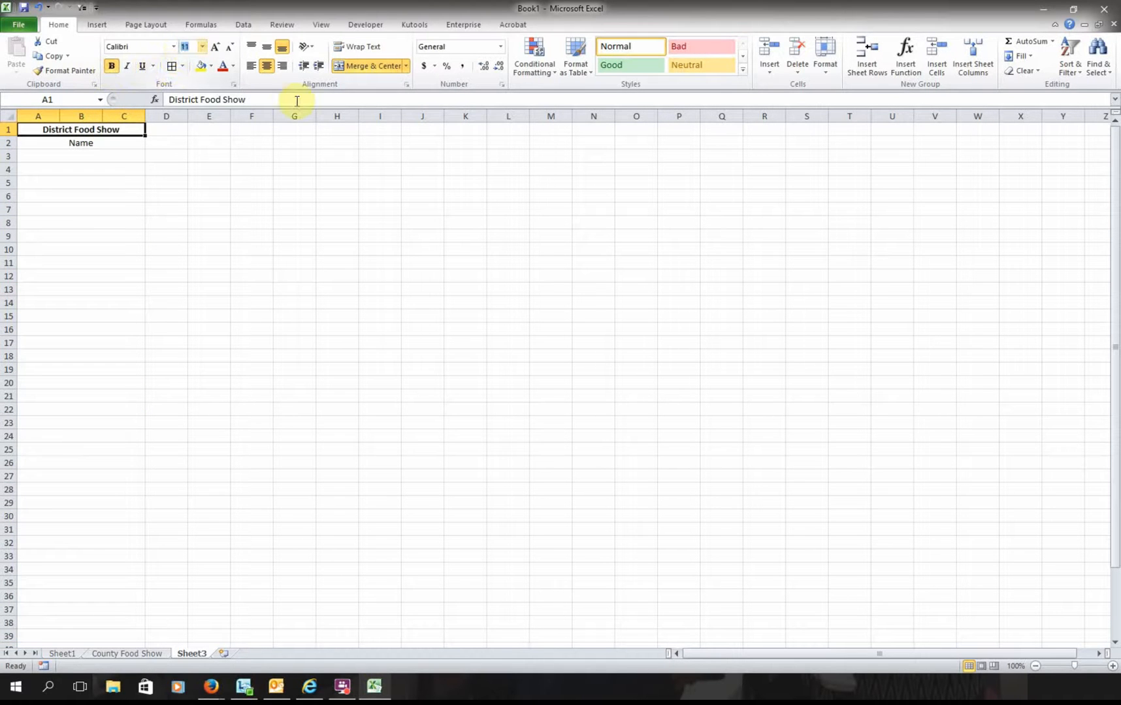
pyautogui.write('14')
pyautogui.press('Return')
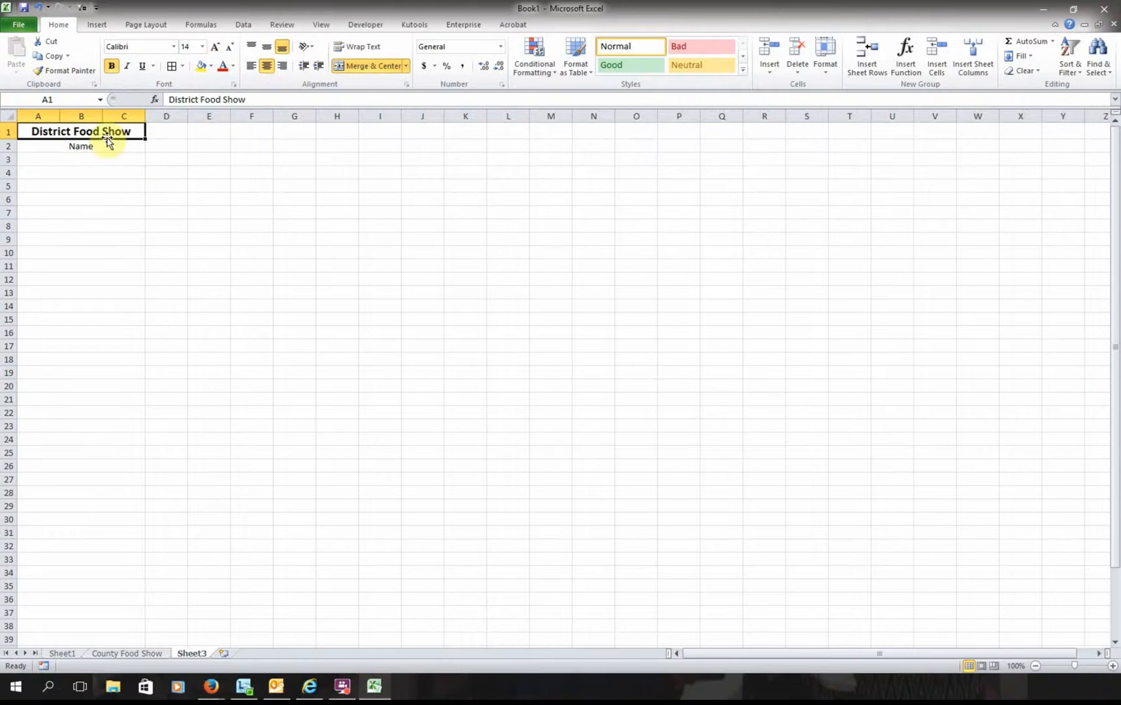
pyautogui.click(105, 145)
pyautogui.click(110, 66)
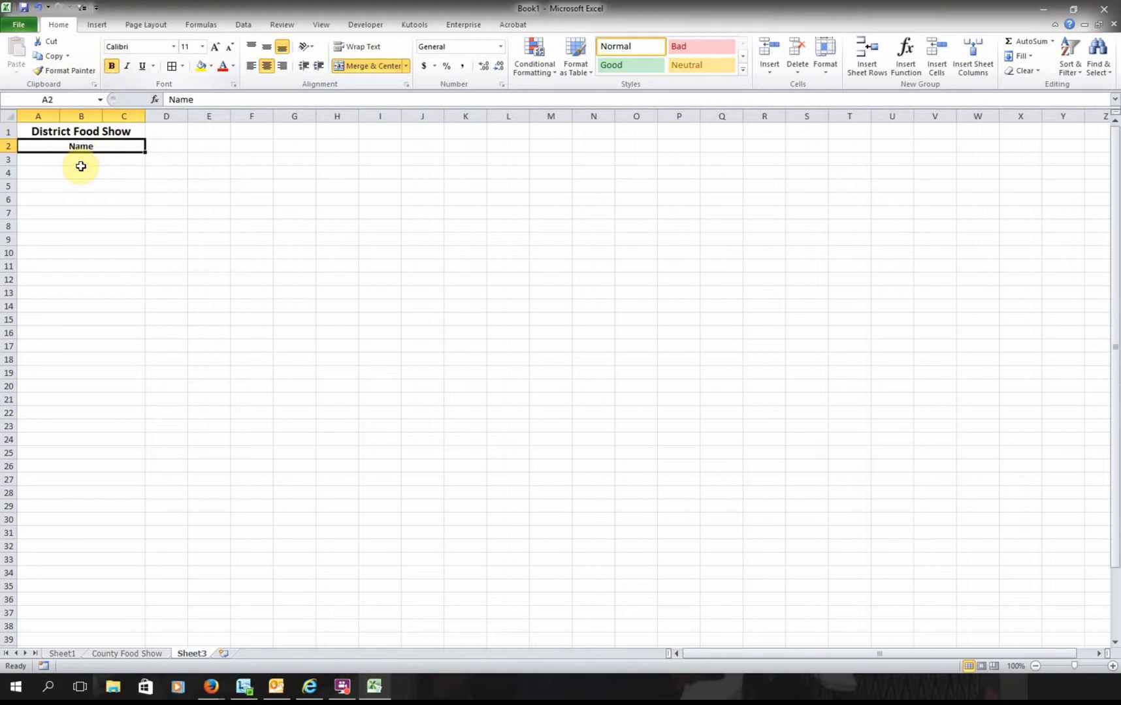
pyautogui.click(83, 161)
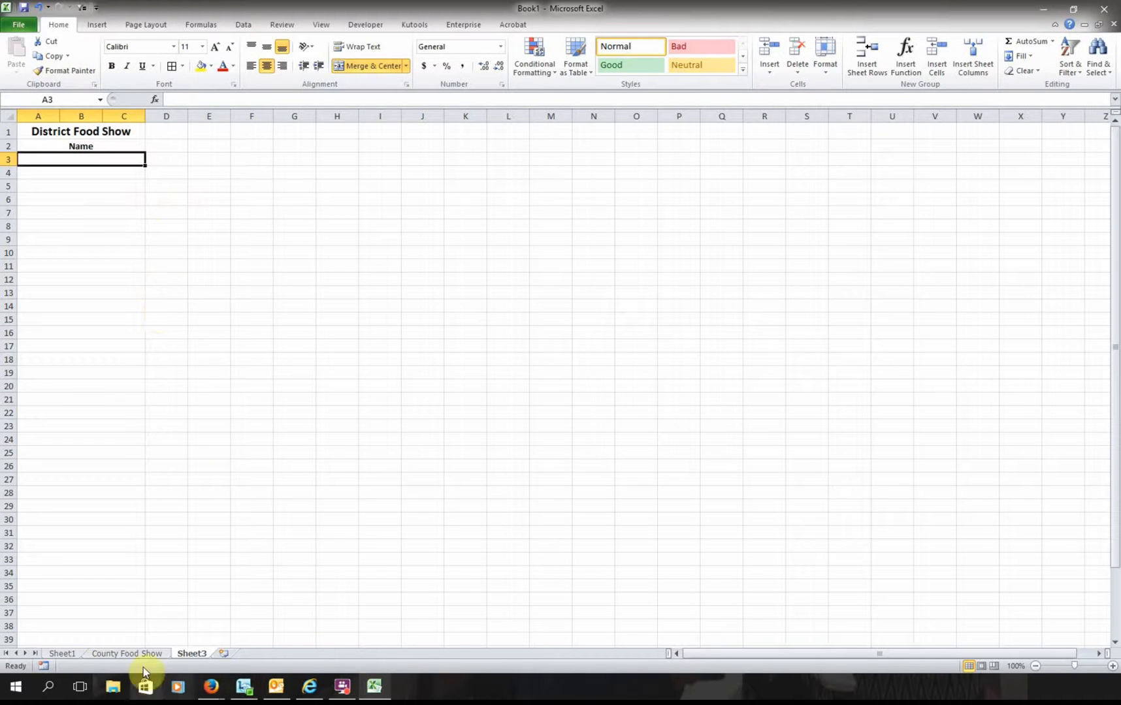
# - Check Angel's mark in Sheet1 E3, then enter =IF(Sheet1!E3>0,Sheet1!A3) in Sheet3's A3
pyautogui.click(62, 653)
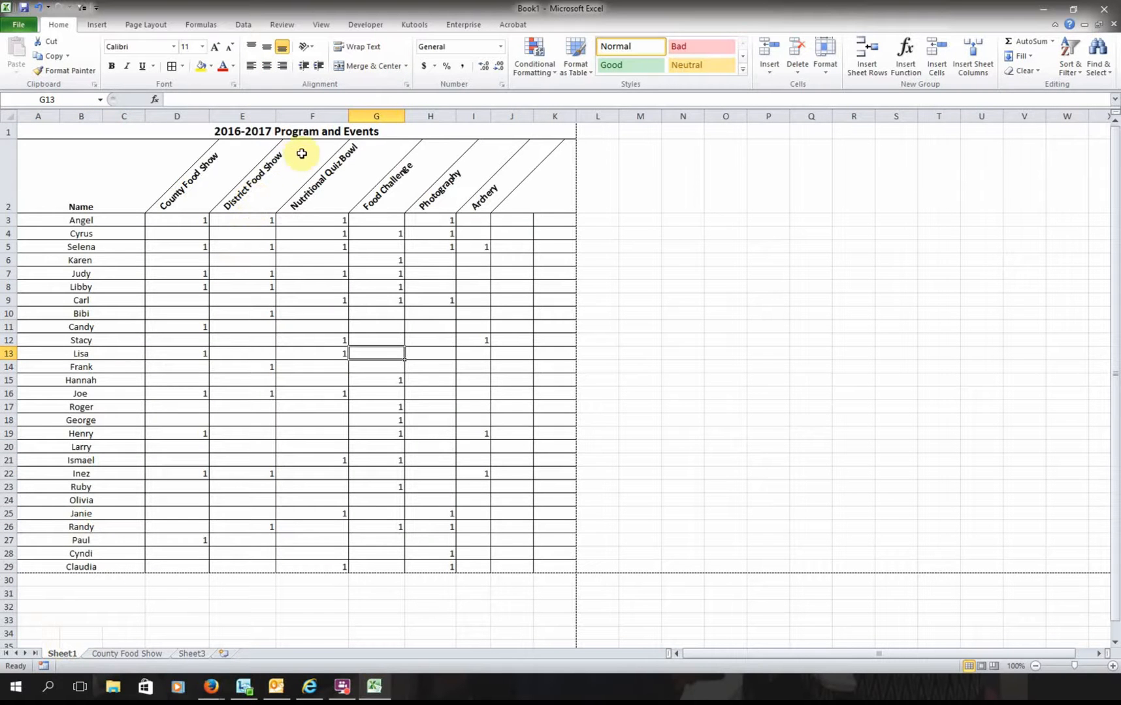
pyautogui.click(242, 219)
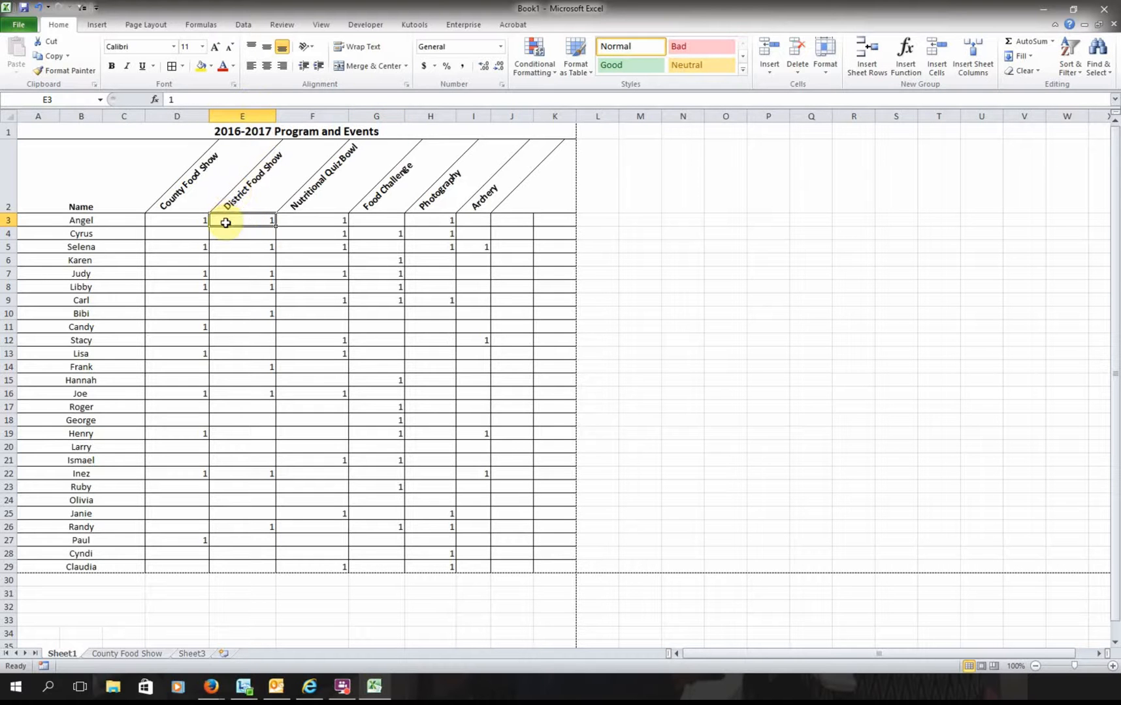
pyautogui.click(192, 653)
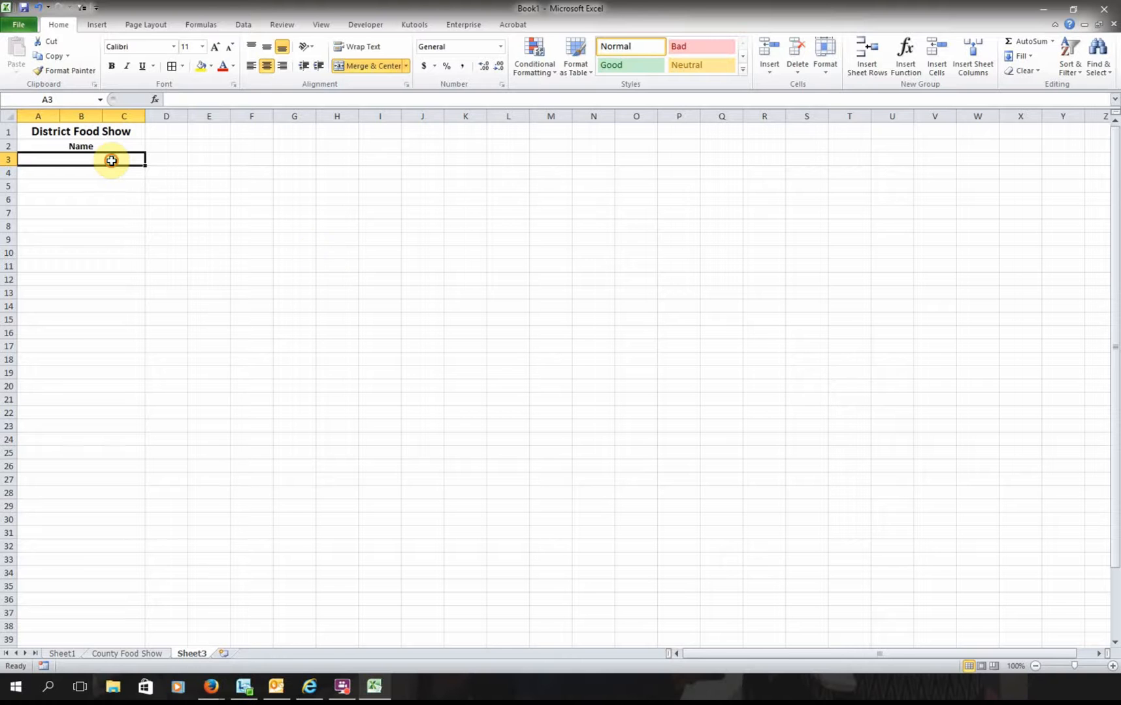
pyautogui.write('=I')
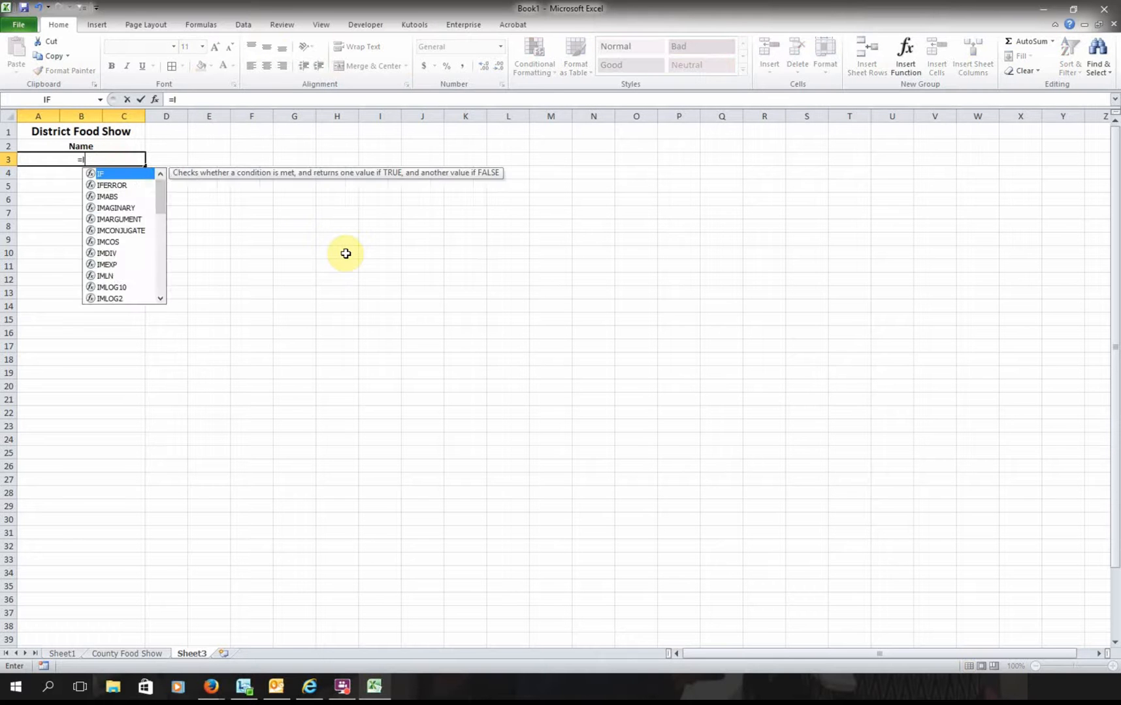
pyautogui.write('f(She')
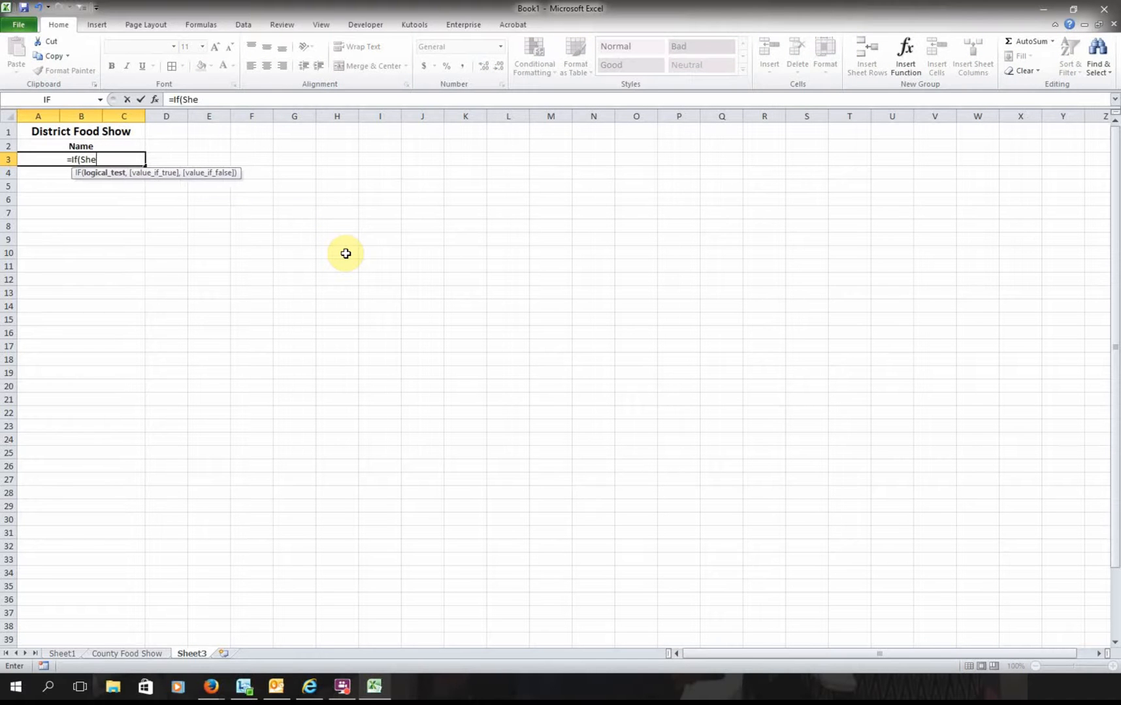
pyautogui.write('et1!')
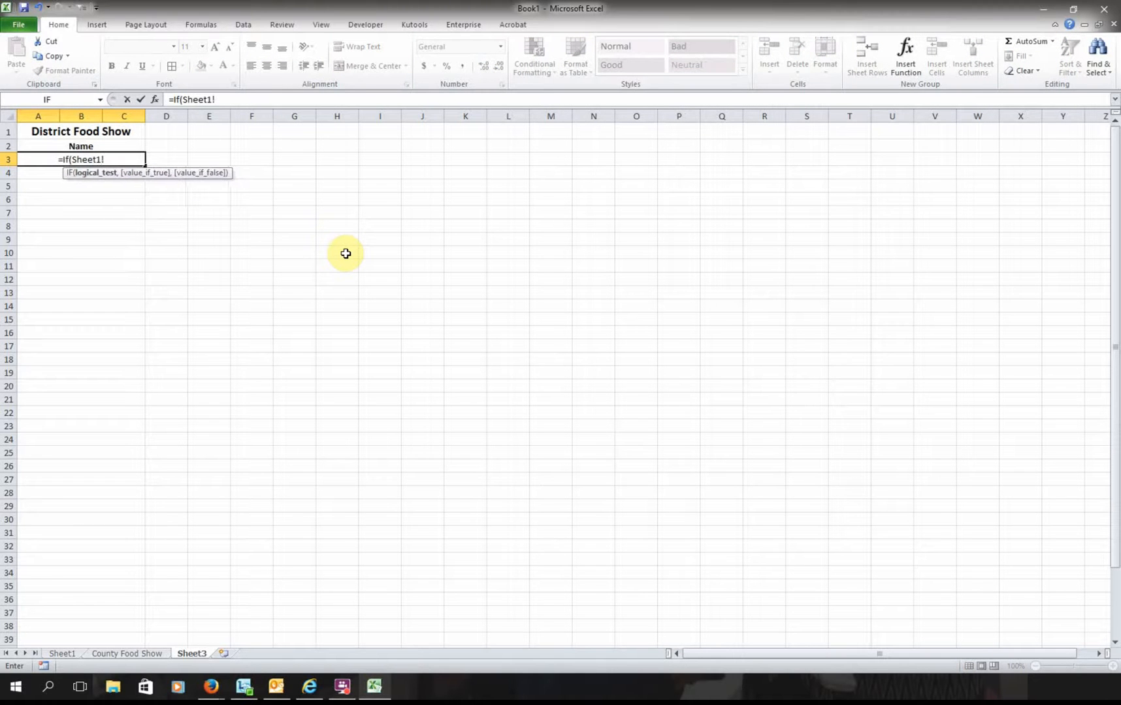
pyautogui.write('E3')
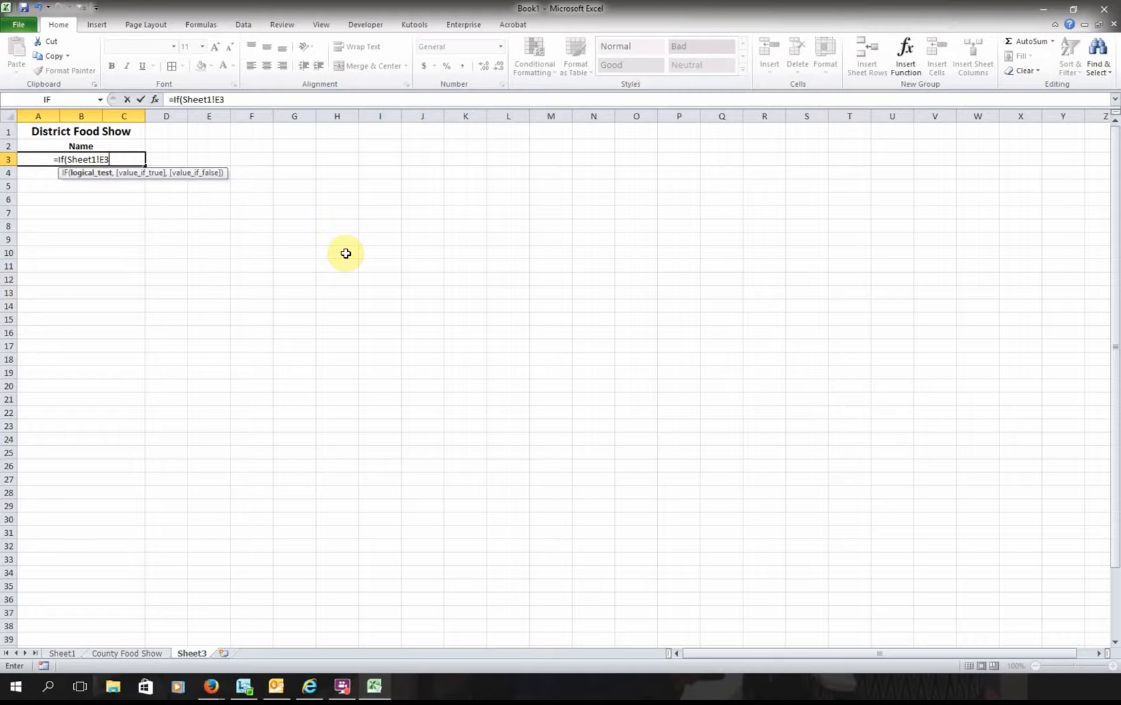
pyautogui.write('>')
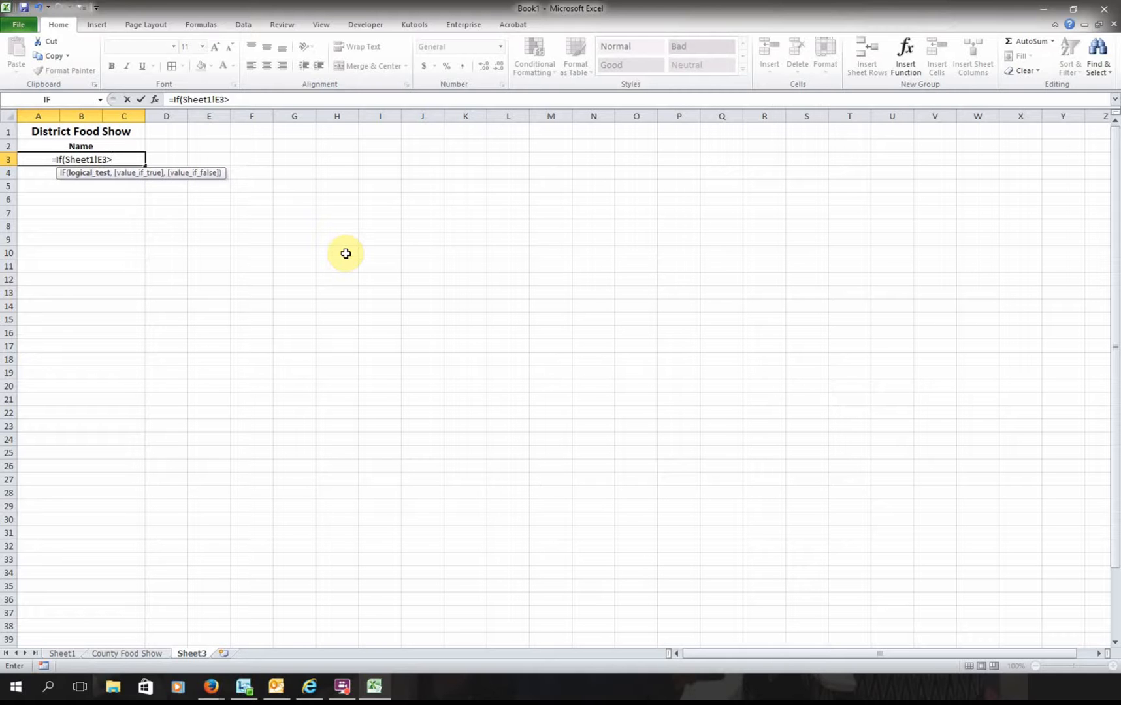
pyautogui.write('0,')
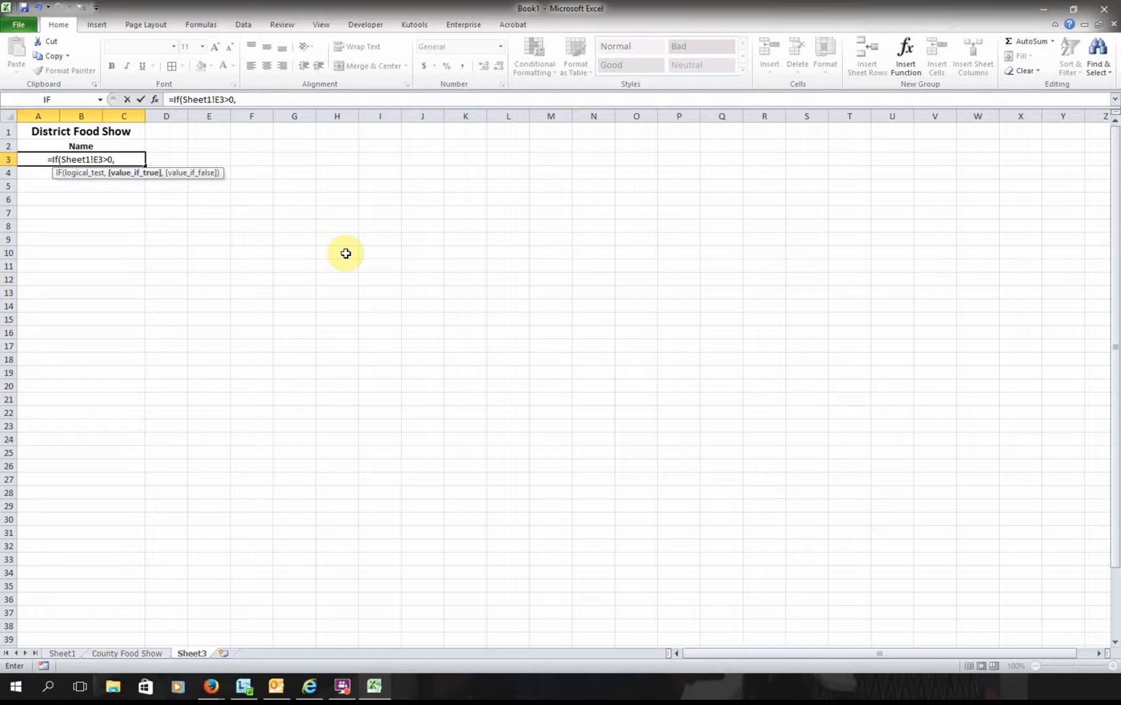
pyautogui.write('Sh')
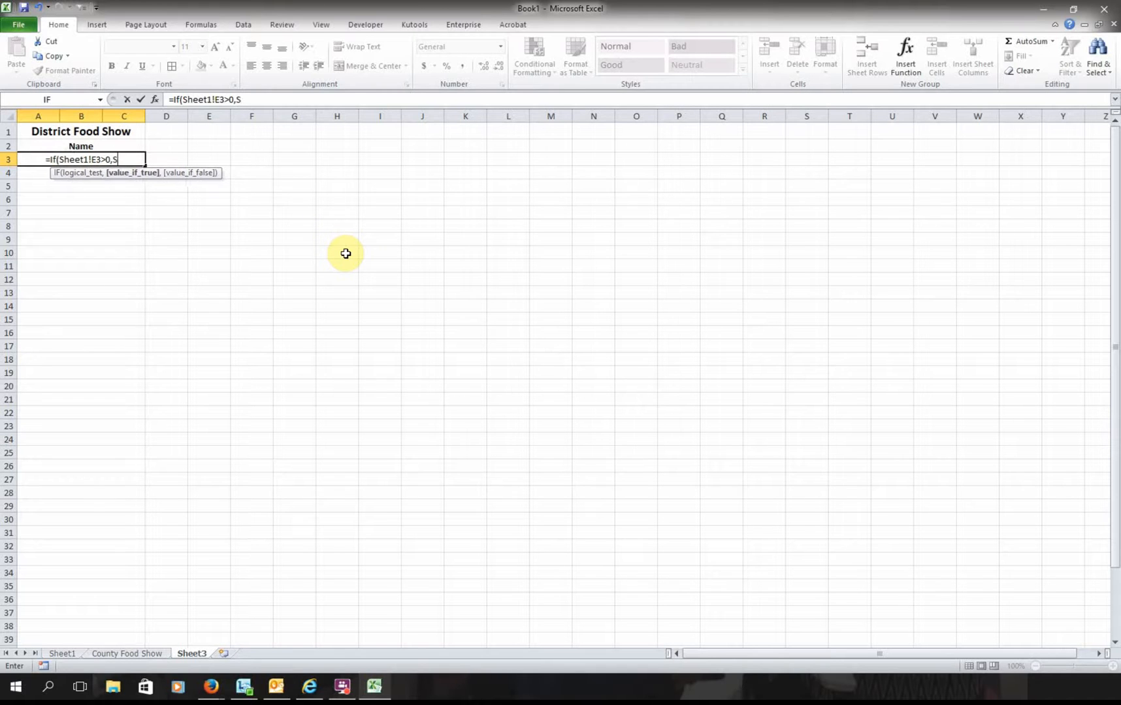
pyautogui.write('eet')
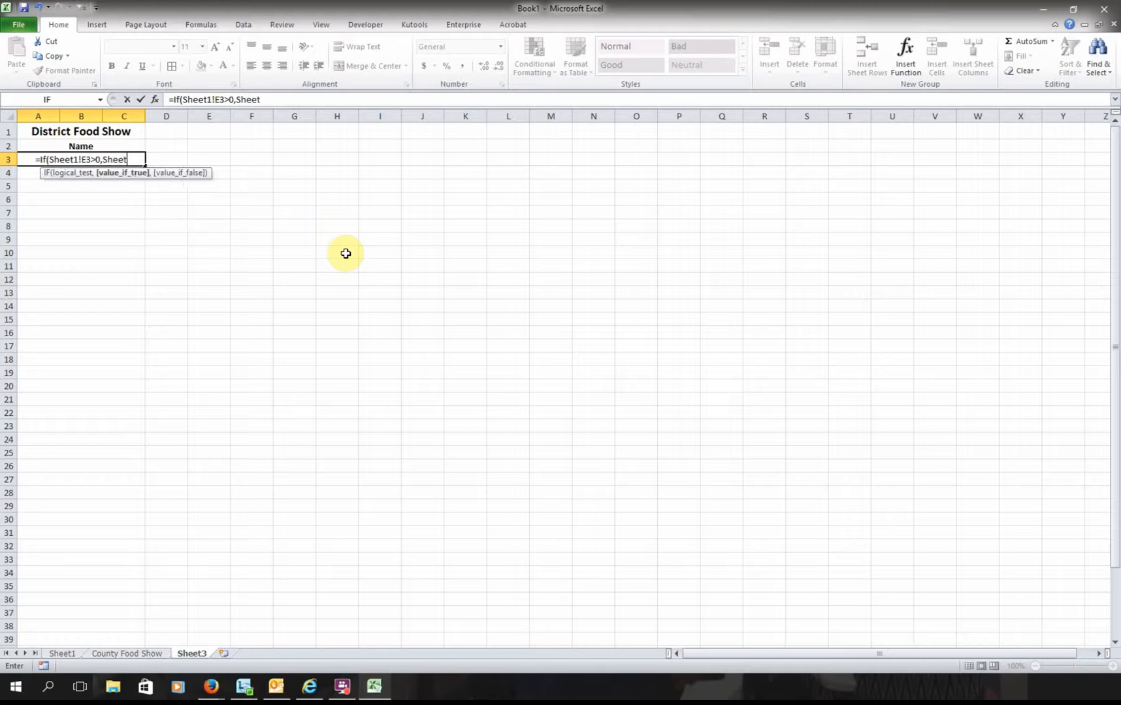
pyautogui.write('1')
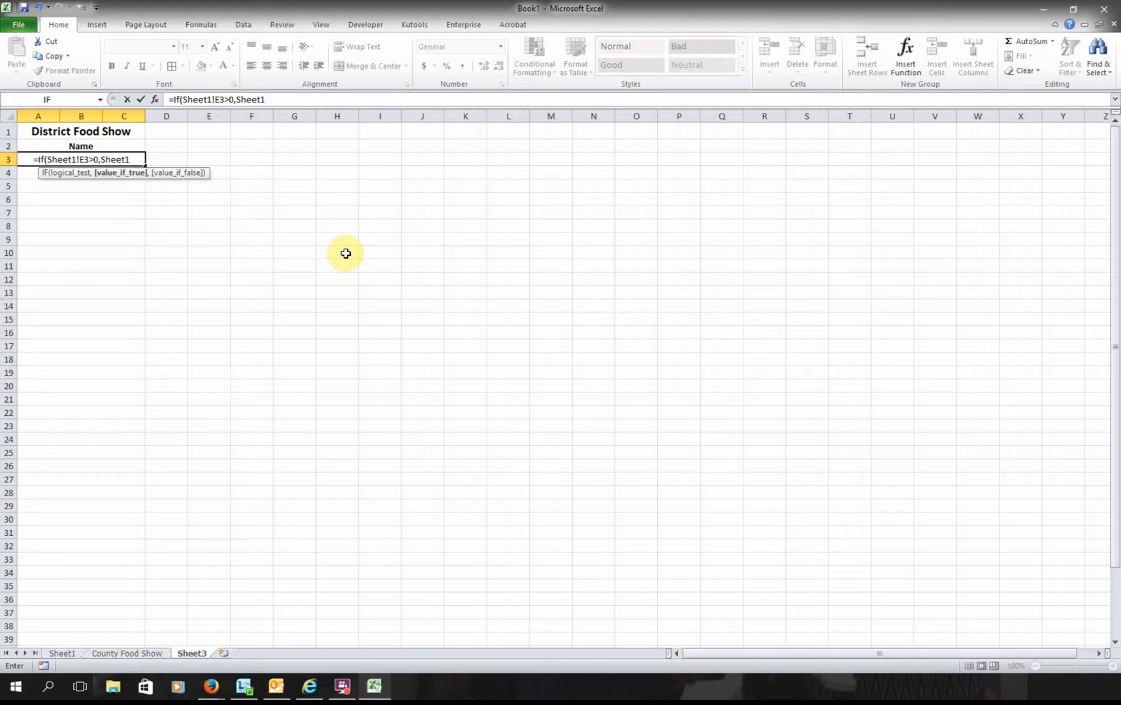
pyautogui.write('!')
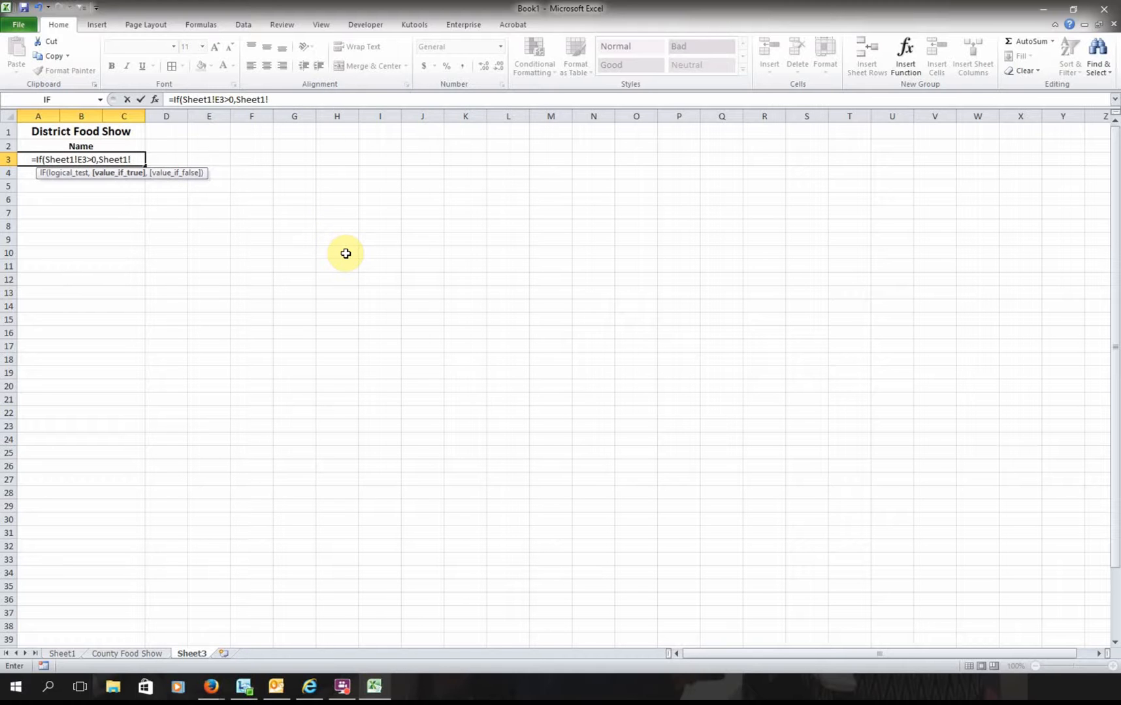
pyautogui.write('A3')
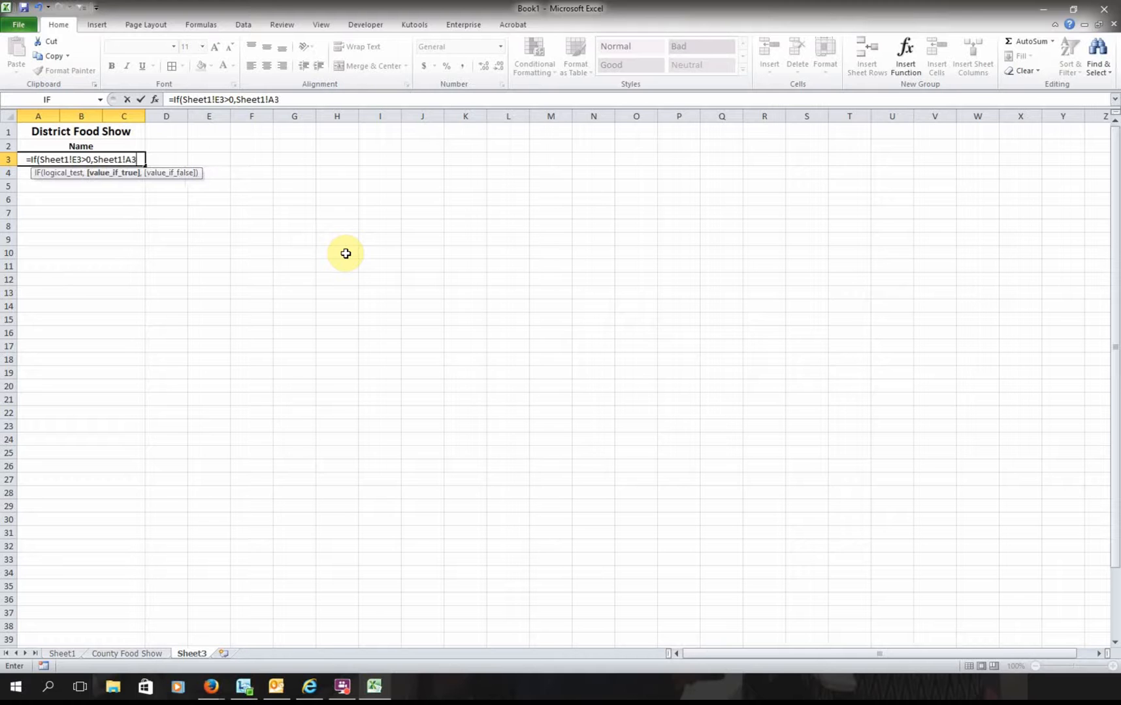
pyautogui.write(')')
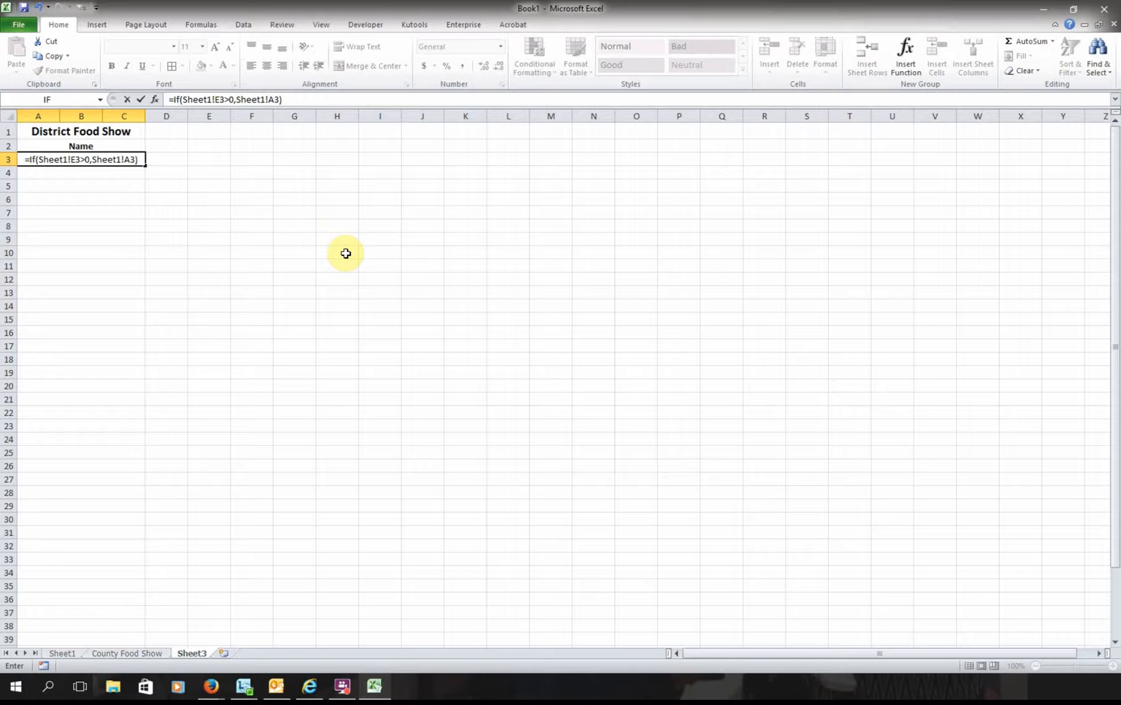
pyautogui.press('Return')
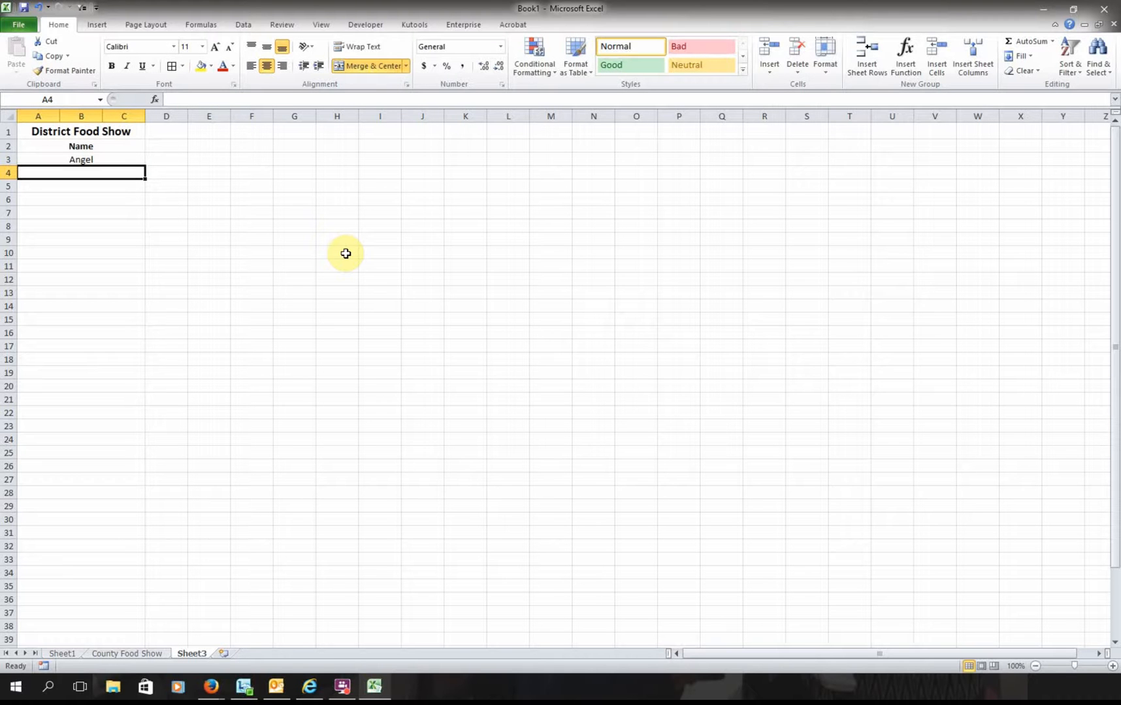
# - Fill A3's IF formula down to row 41, then undo to revise it
pyautogui.click(97, 162)
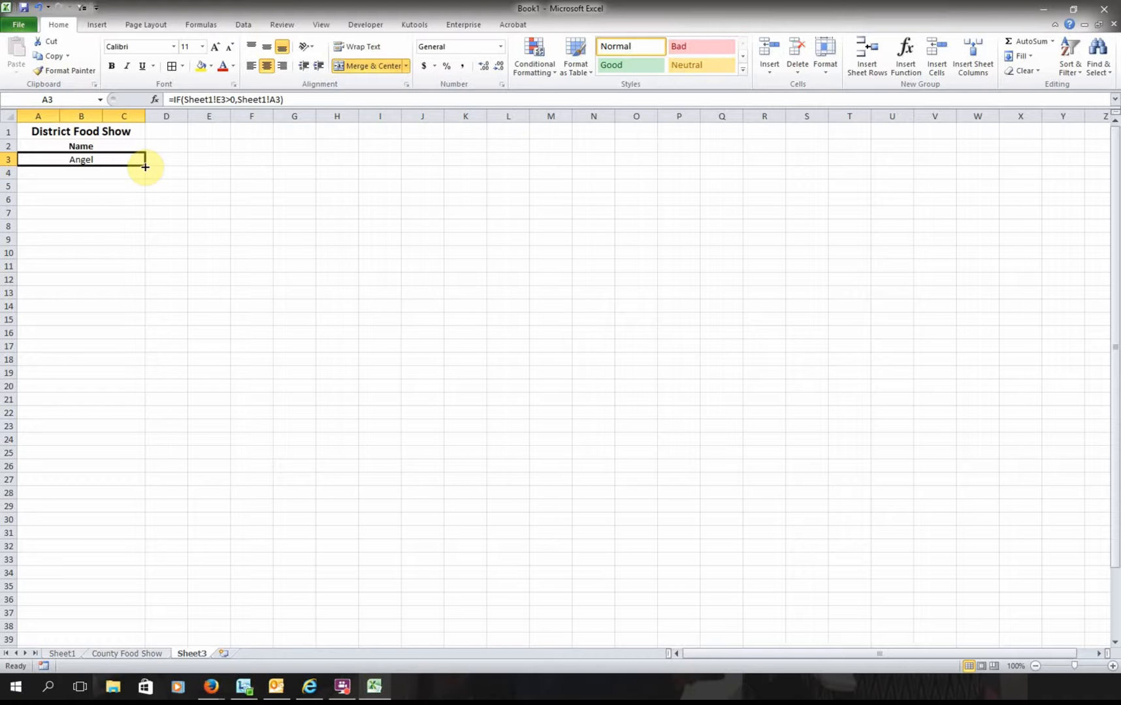
pyautogui.moveTo(145, 167); pyautogui.dragTo(125, 628)
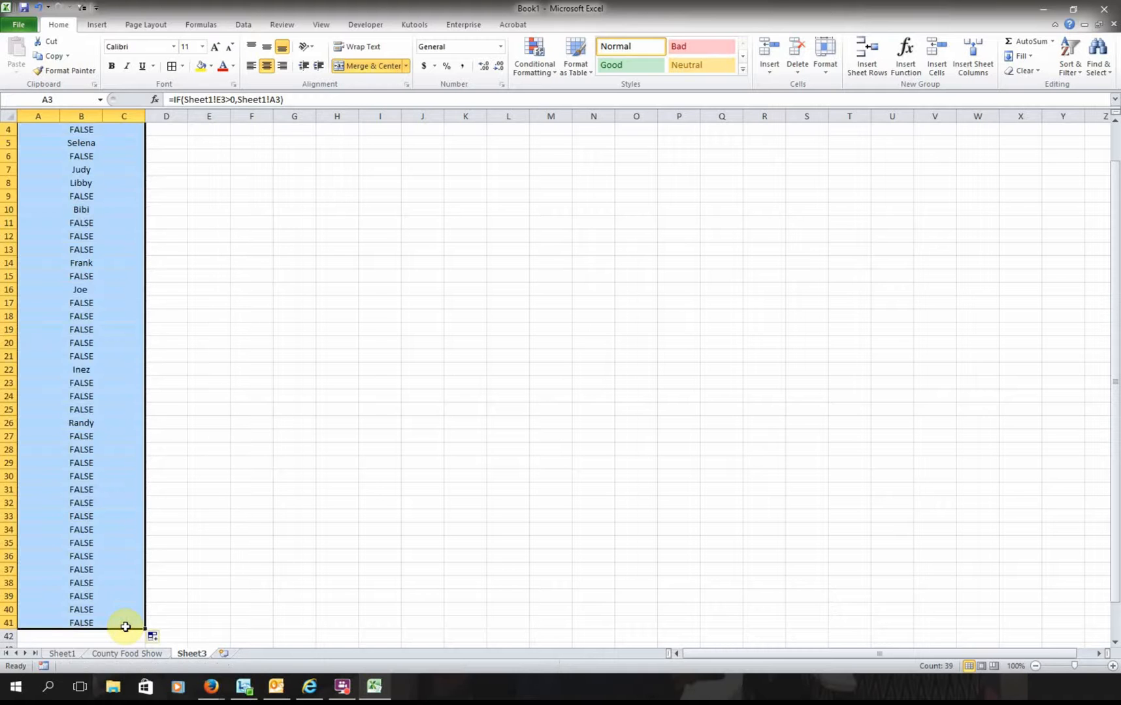
pyautogui.scroll(1, 126, 627)
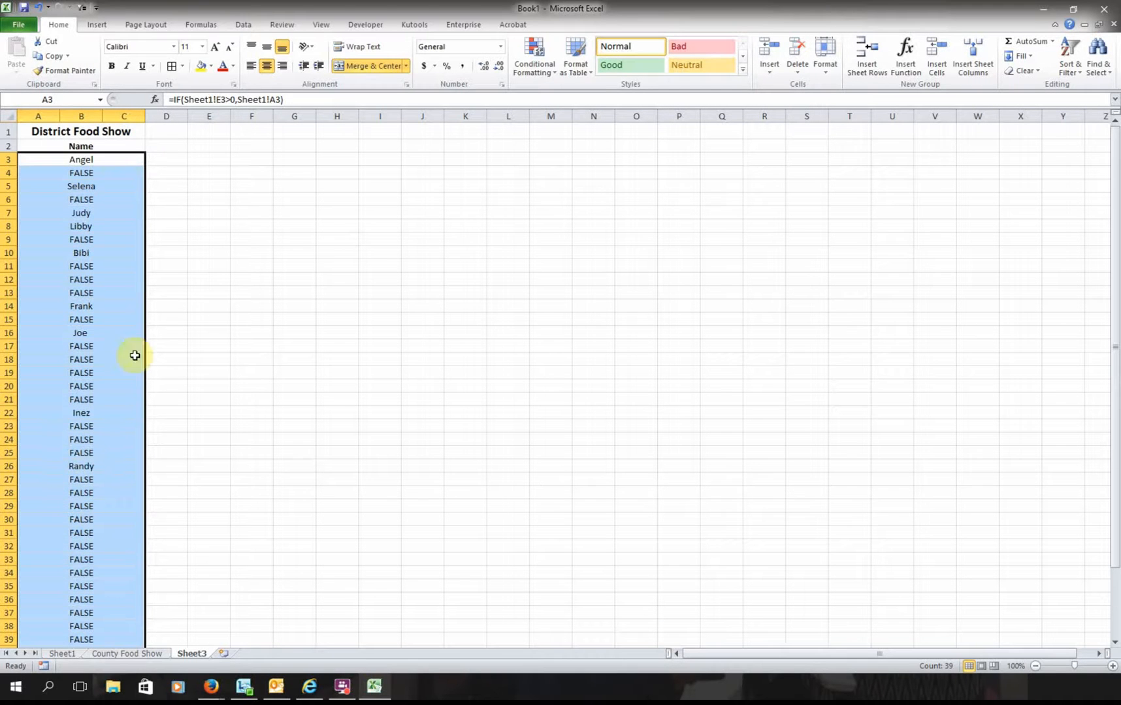
pyautogui.click(281, 100)
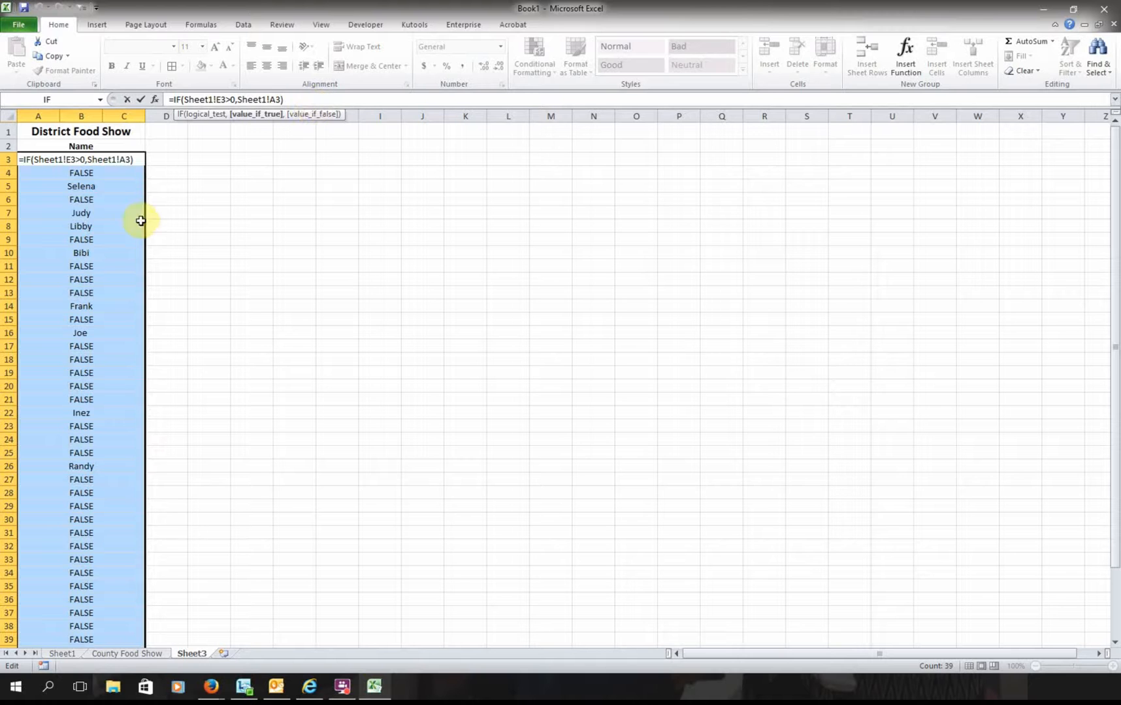
pyautogui.click(171, 172)
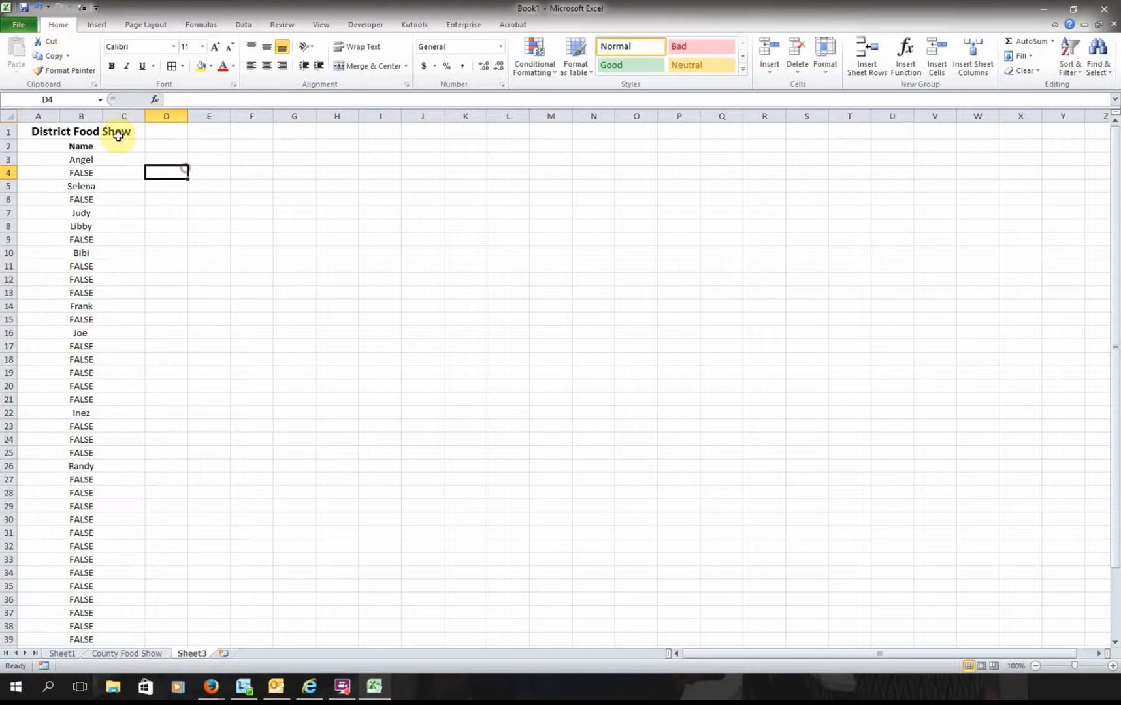
pyautogui.click(37, 8)
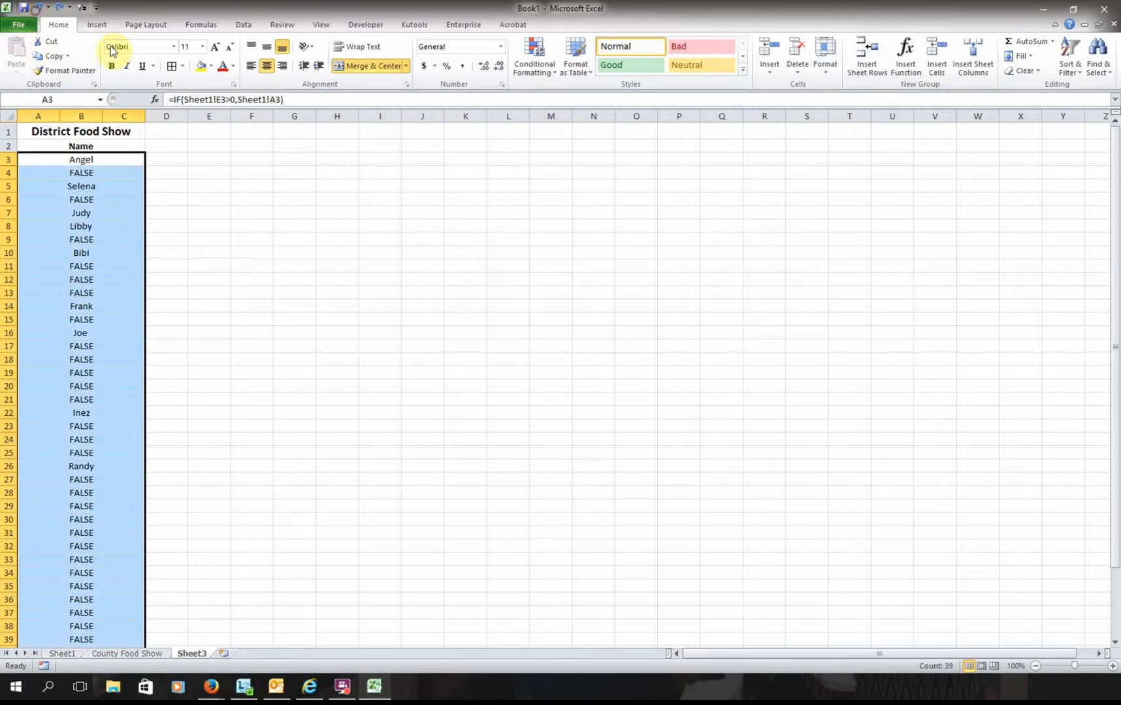
# - Change A3 to =IF(Sheet1!E3>0,Sheet1!A3," ") and fill it down to row 41
pyautogui.click(281, 101)
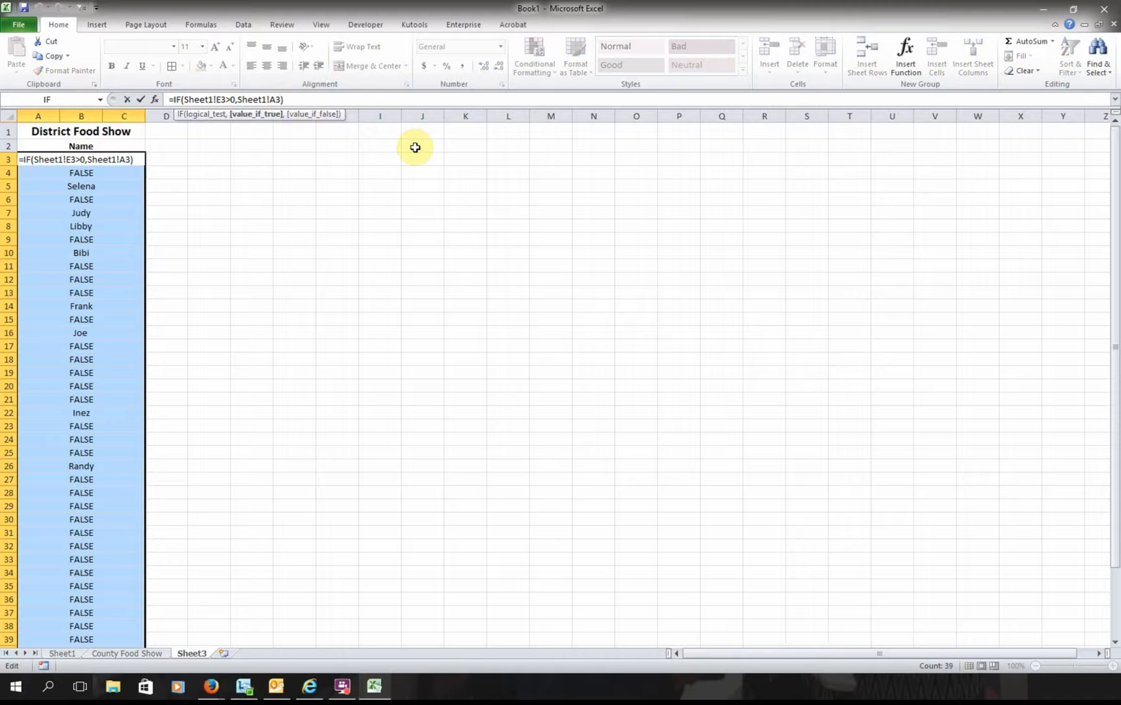
pyautogui.write(',')
pyautogui.press('BackSpace')
pyautogui.write('" "')
pyautogui.press('Return')
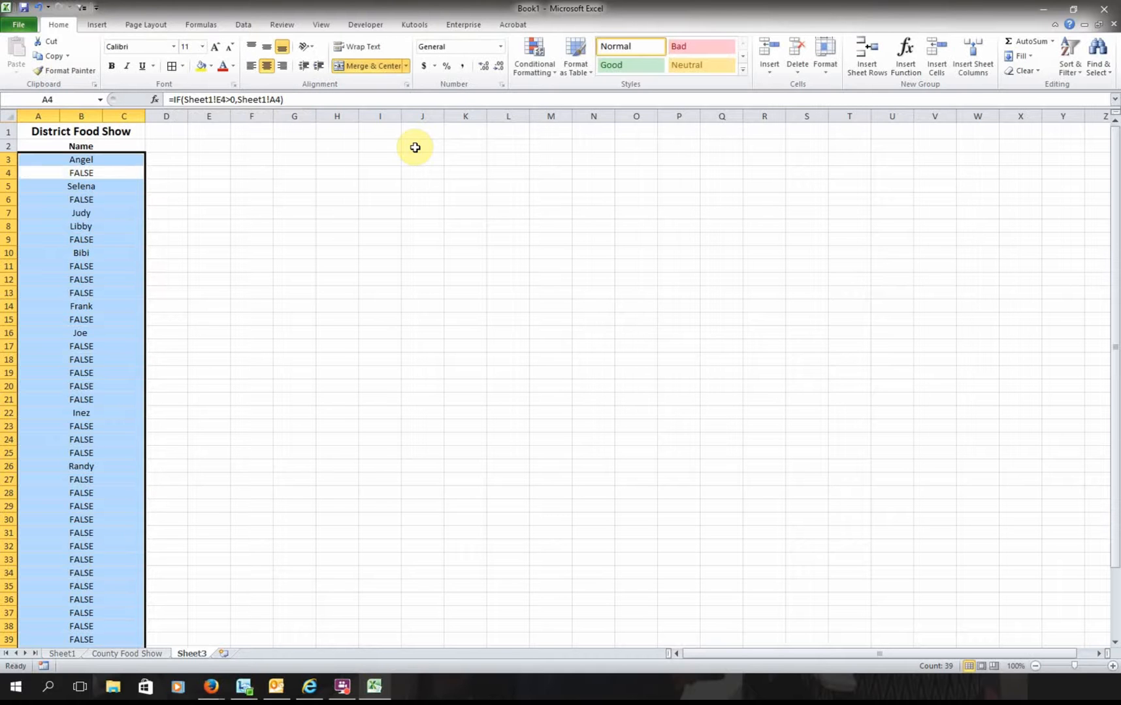
pyautogui.click(108, 157)
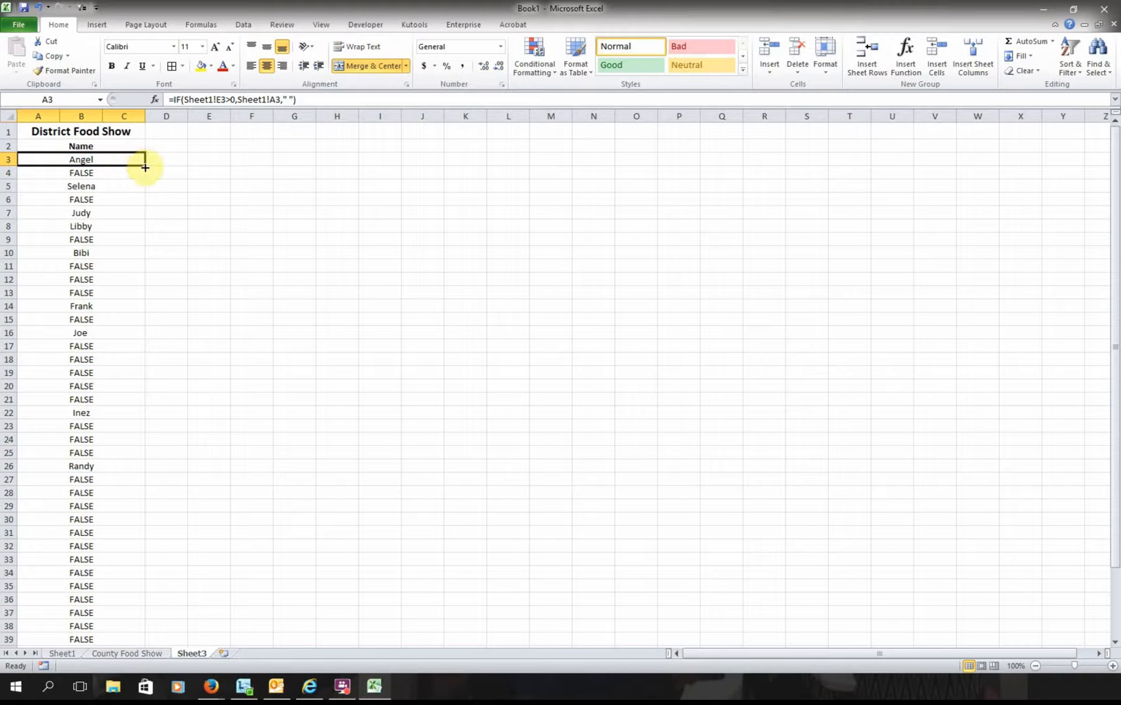
pyautogui.moveTo(145, 167); pyautogui.dragTo(123, 627)
pyautogui.click(222, 461)
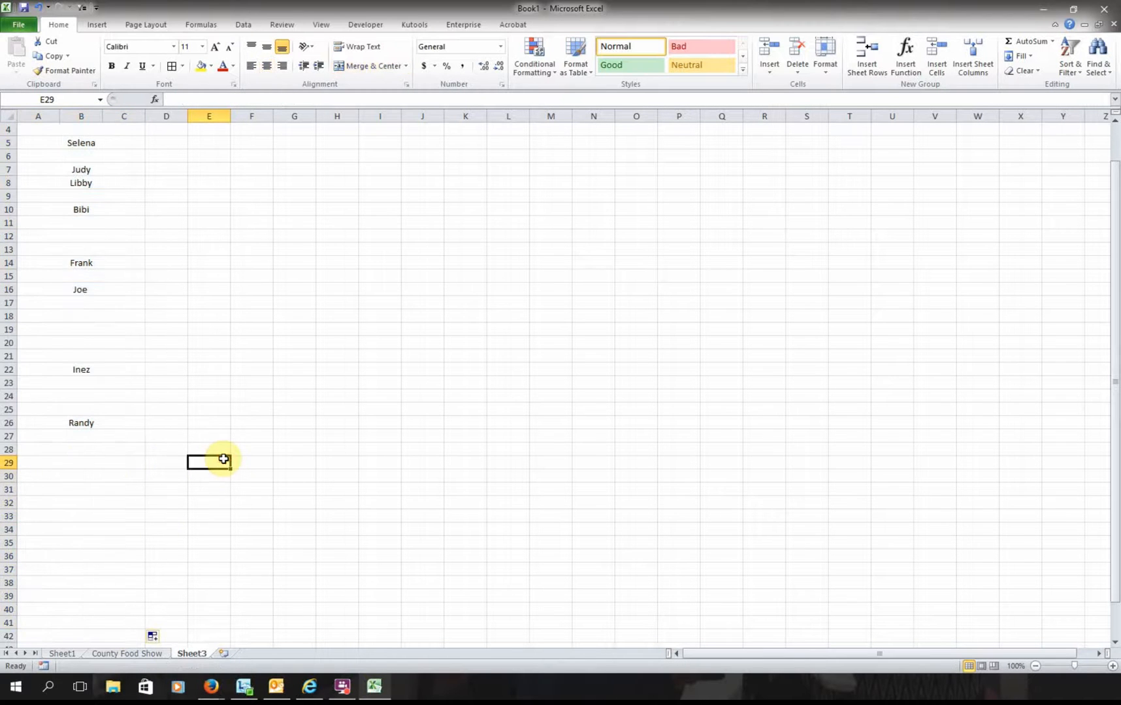
# - Merge and centre the District Food Show title across A1:C1
pyautogui.scroll(1, 224, 460)
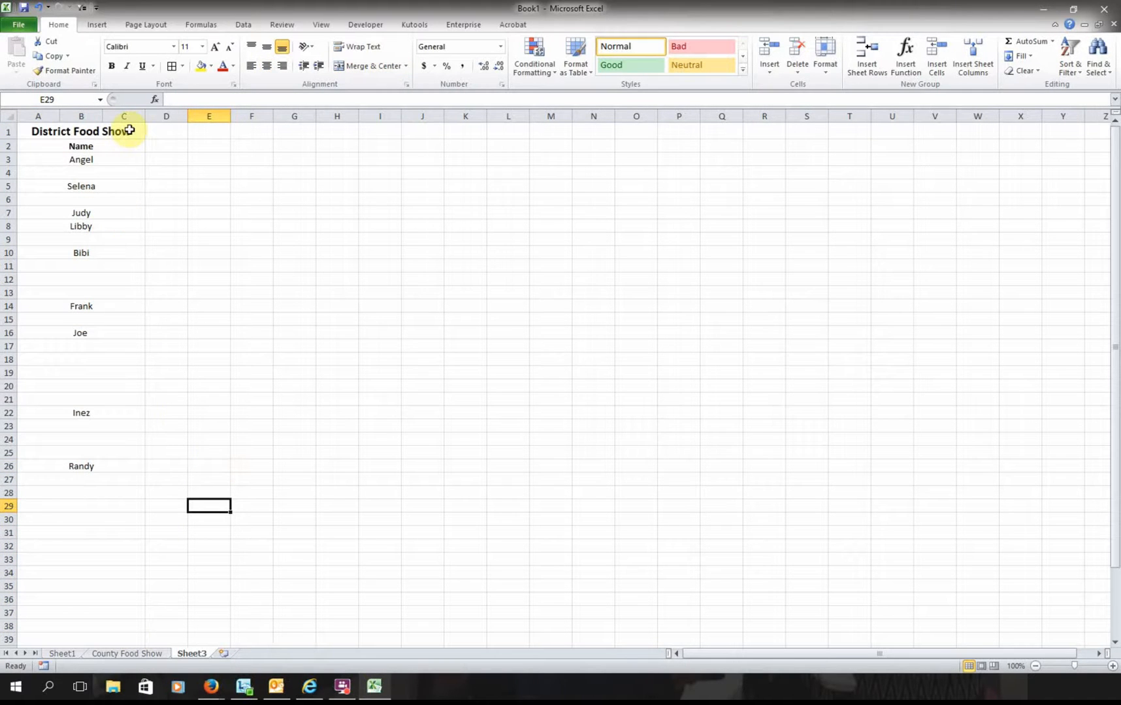
pyautogui.moveTo(38, 131); pyautogui.dragTo(130, 130)
pyautogui.click(369, 66)
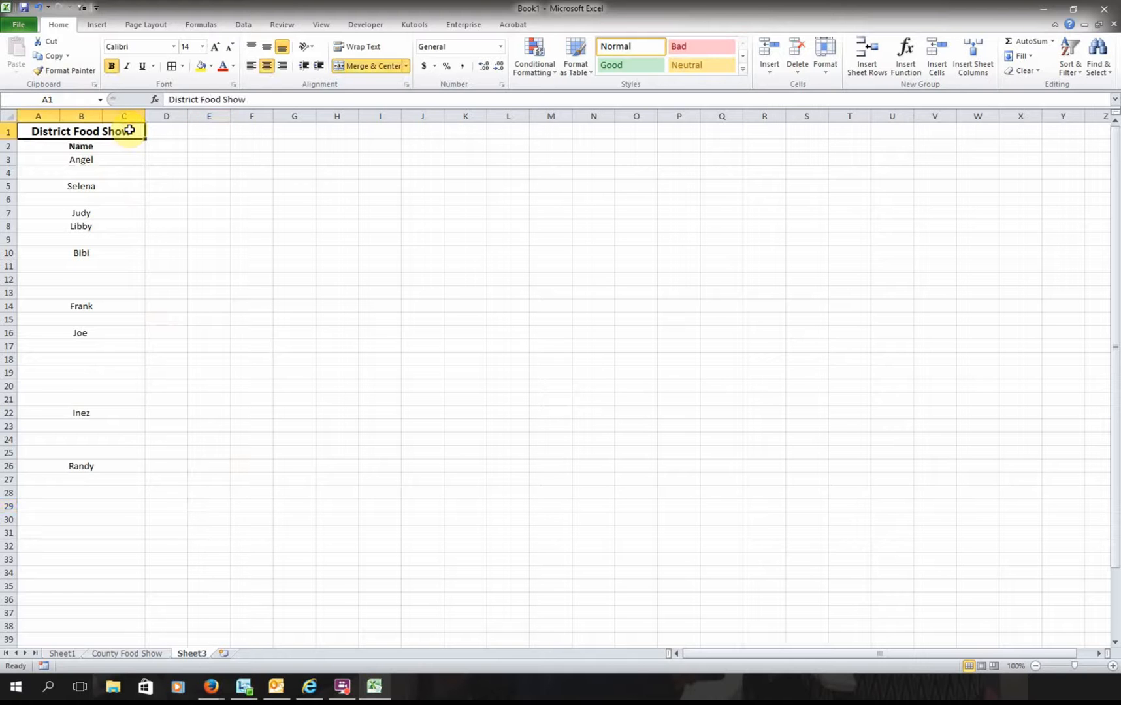
# - Filter the Name column to exclude (Blanks), showing the heading and nine participants
pyautogui.click(243, 25)
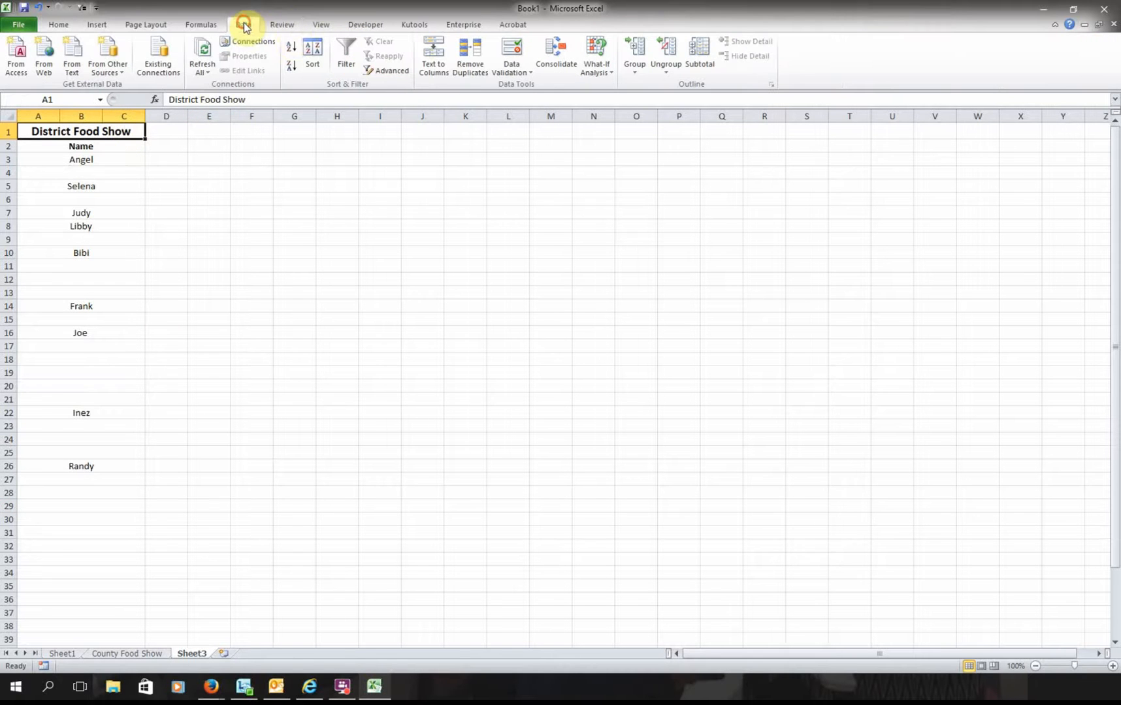
pyautogui.click(348, 62)
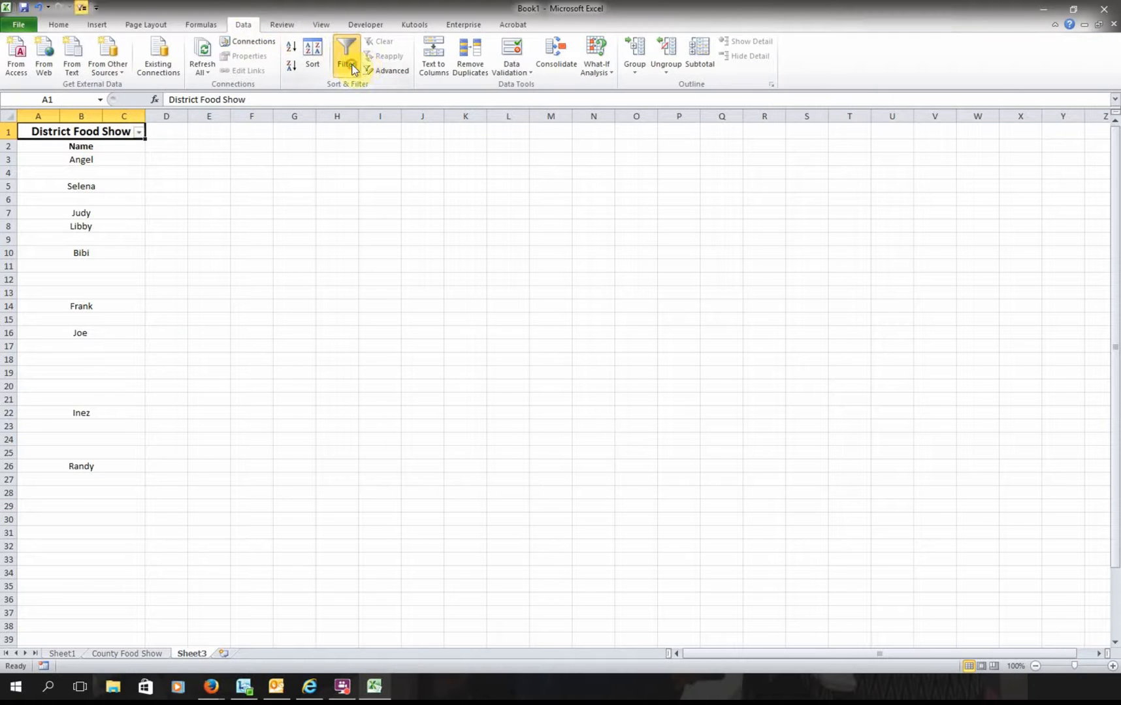
pyautogui.click(139, 132)
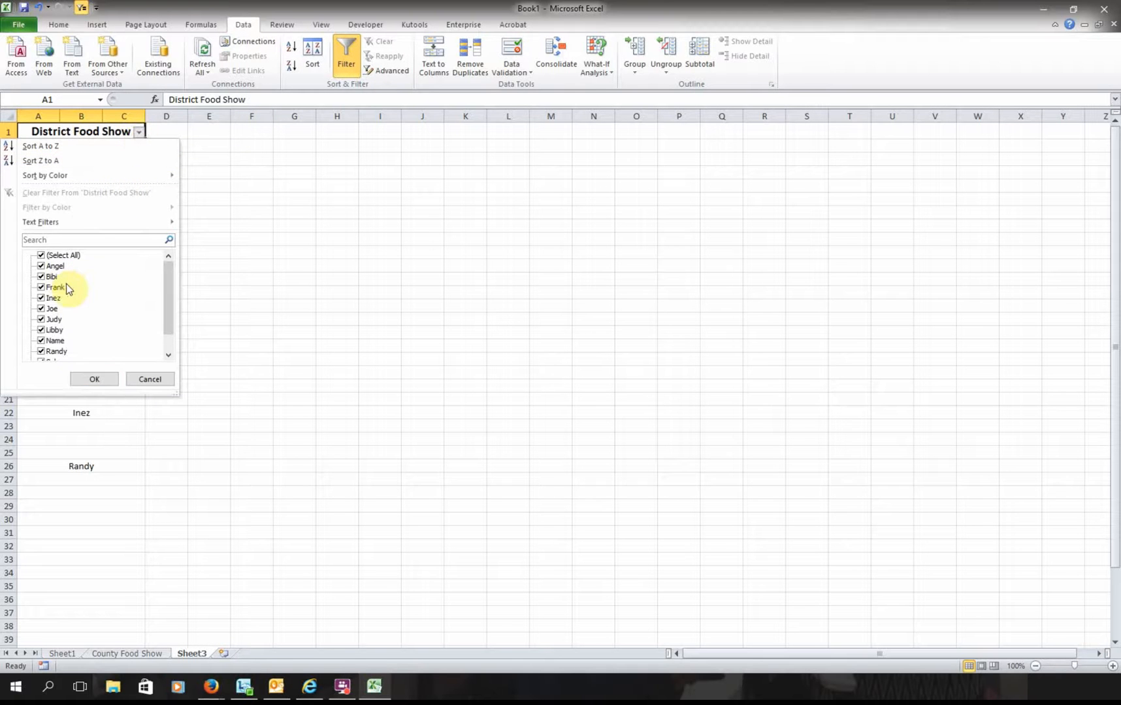
pyautogui.click(55, 340)
pyautogui.moveTo(168, 317); pyautogui.dragTo(173, 342)
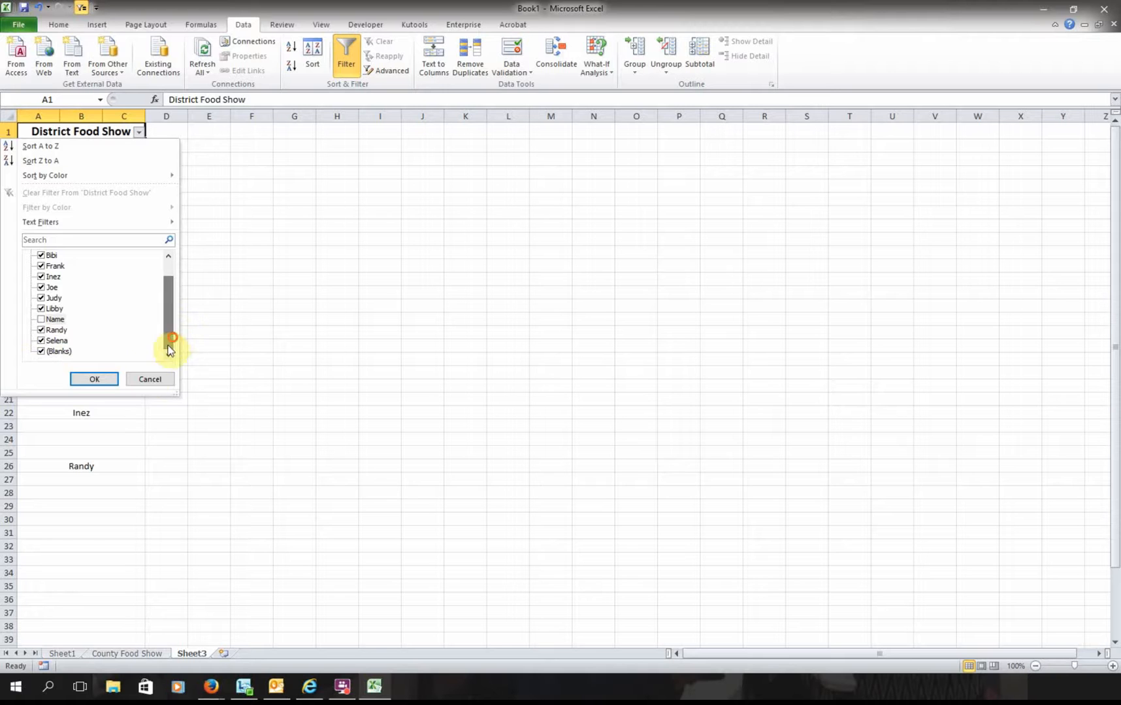
pyautogui.click(62, 351)
pyautogui.click(90, 377)
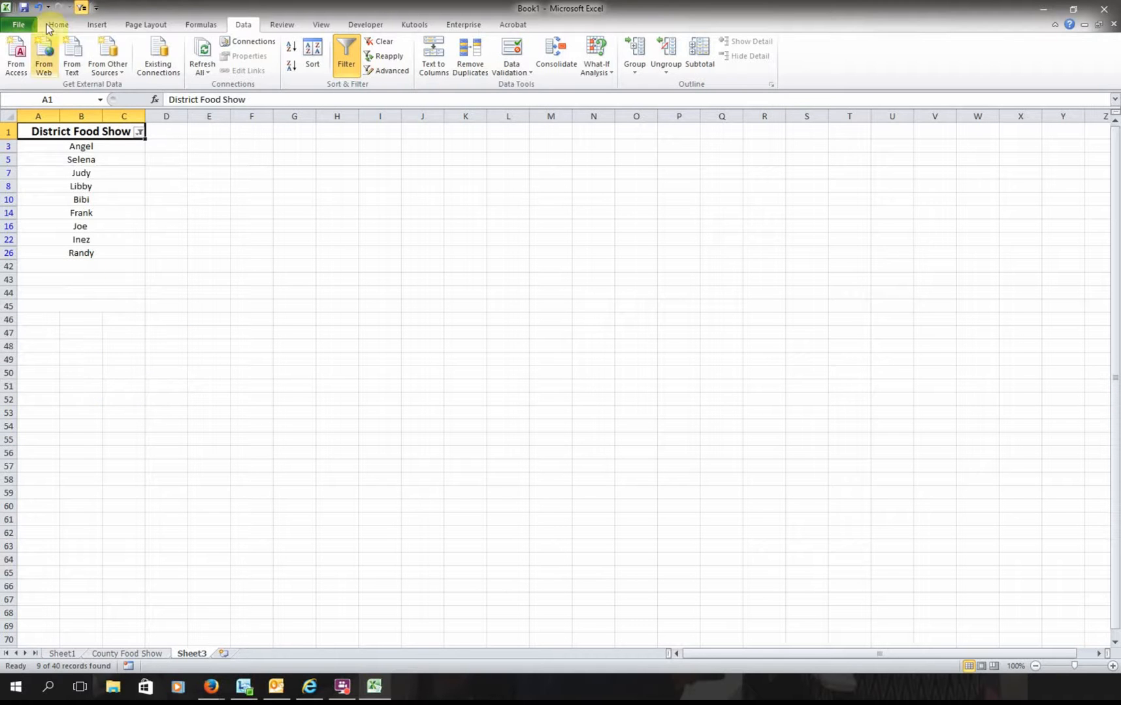
pyautogui.click(139, 131)
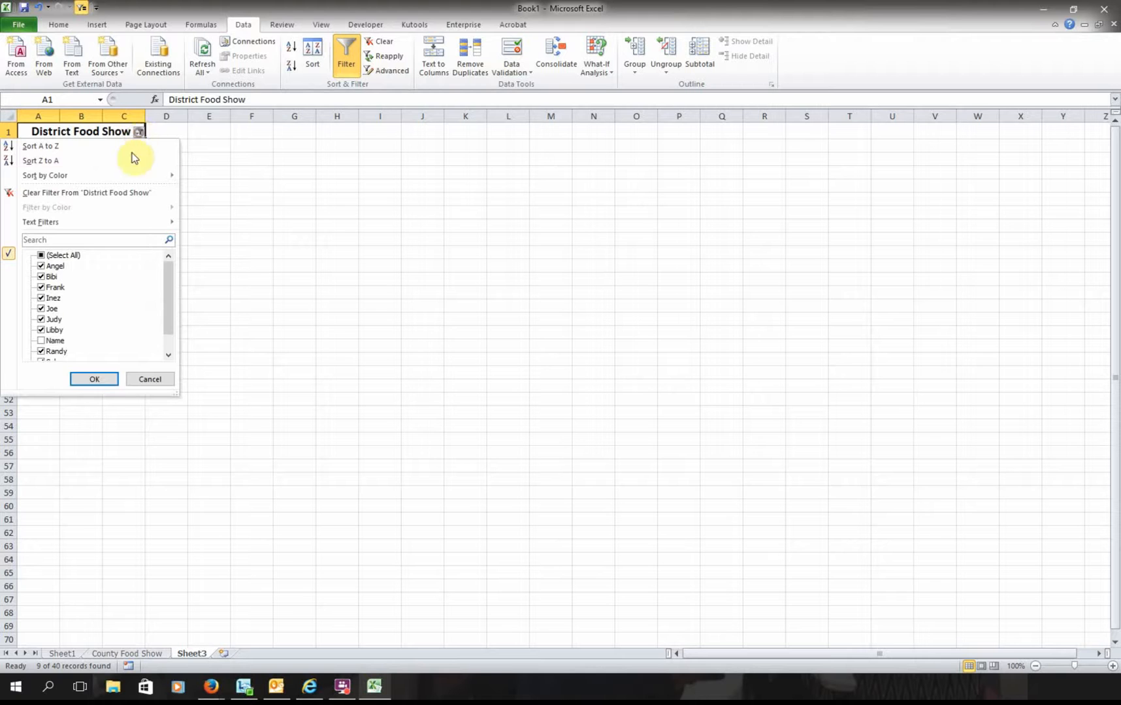
pyautogui.click(54, 340)
pyautogui.click(94, 379)
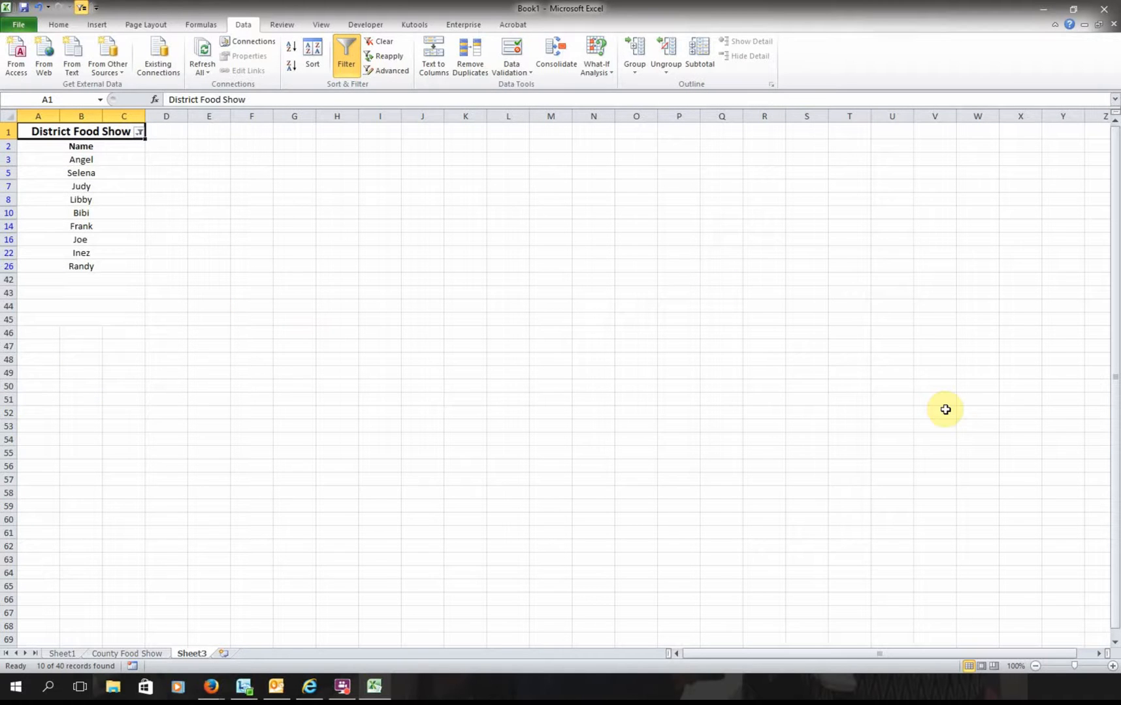
# - Rename Sheet3 to 'District Food Show', add a blank Sheet4, and return to Sheet1
pyautogui.rightClick(200, 654)
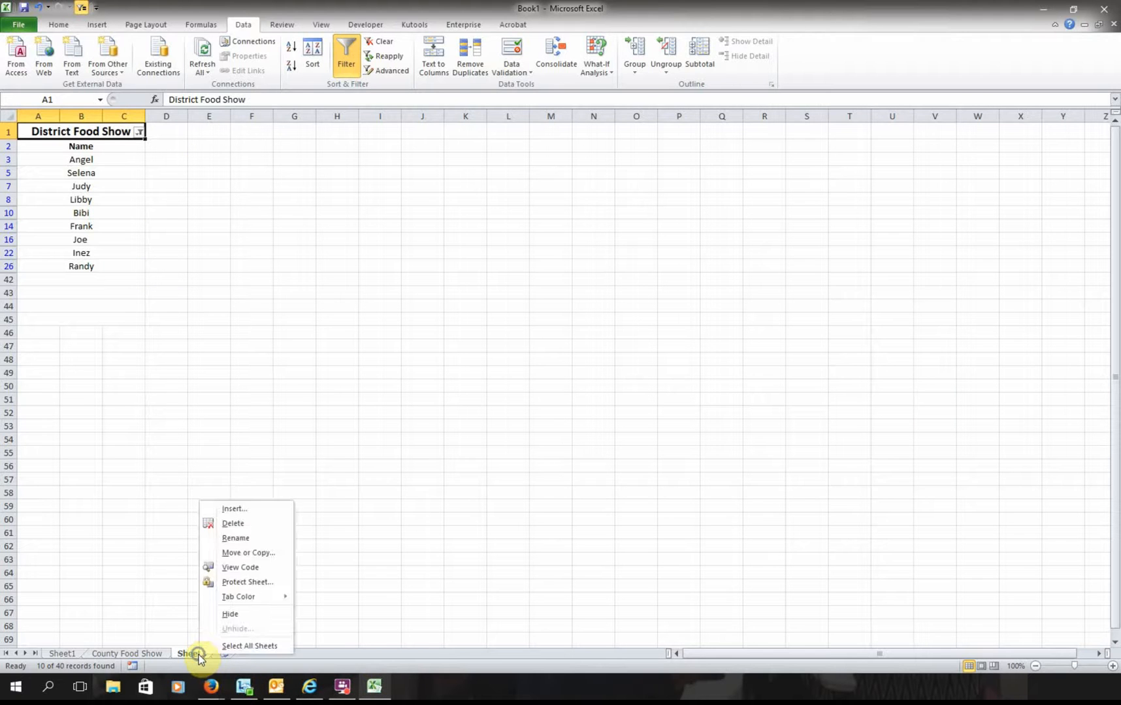
pyautogui.click(248, 538)
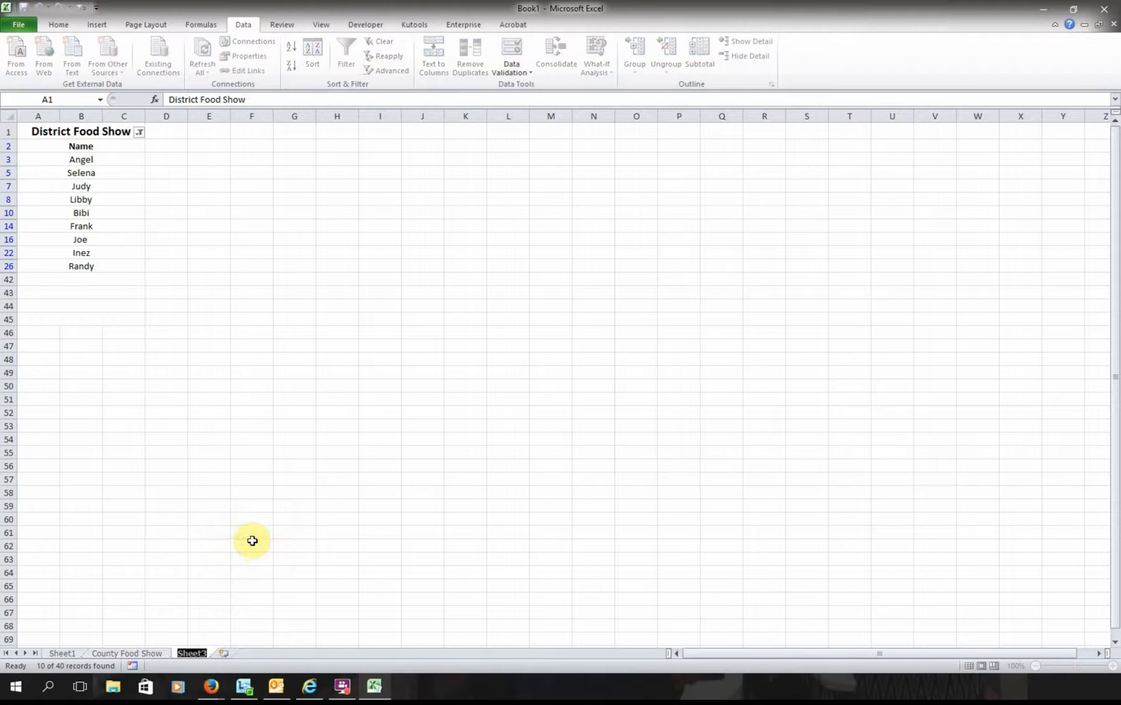
pyautogui.write('District Food Show')
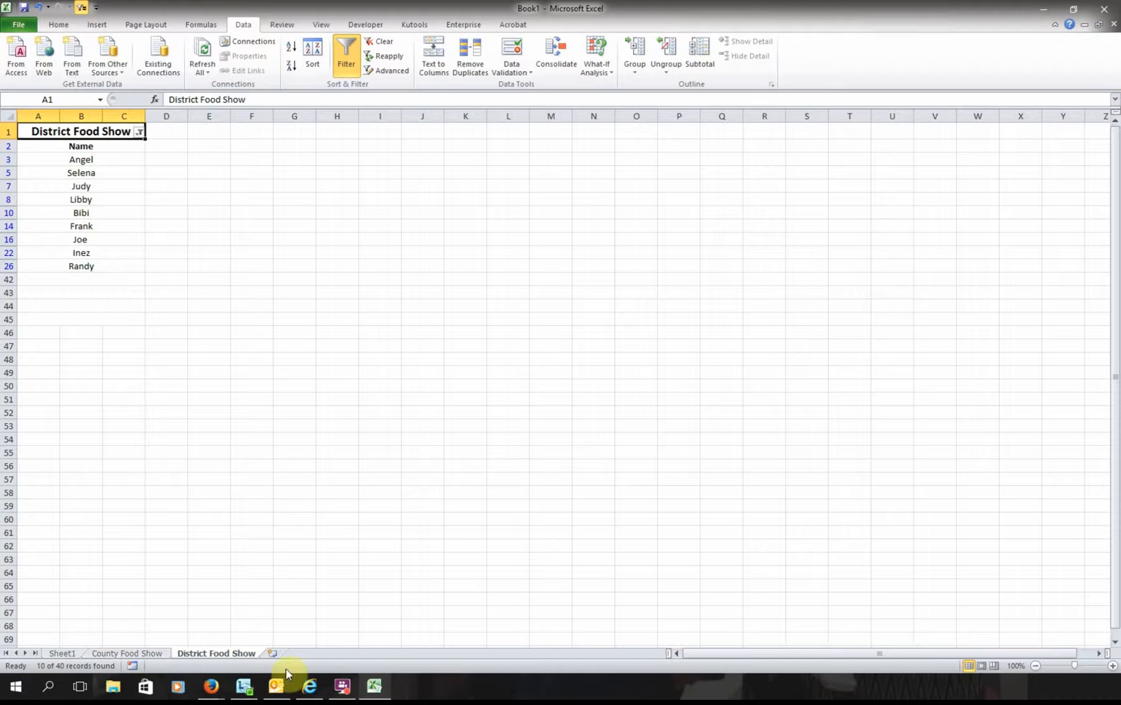
pyautogui.click(270, 656)
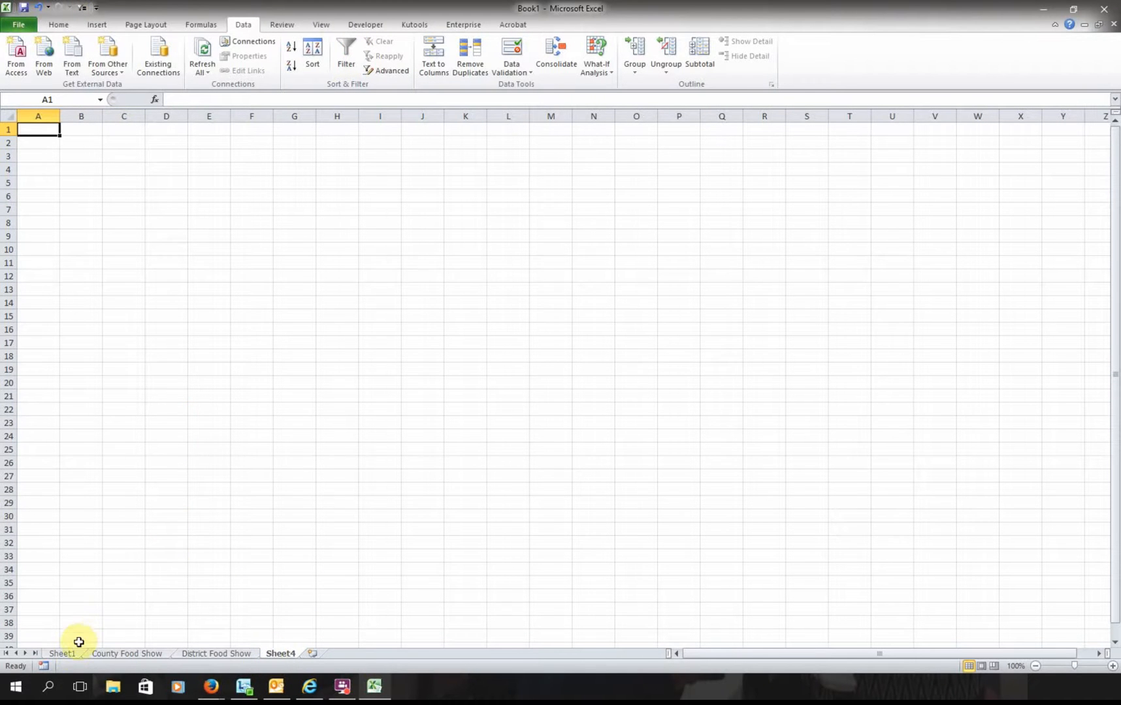
pyautogui.click(65, 655)
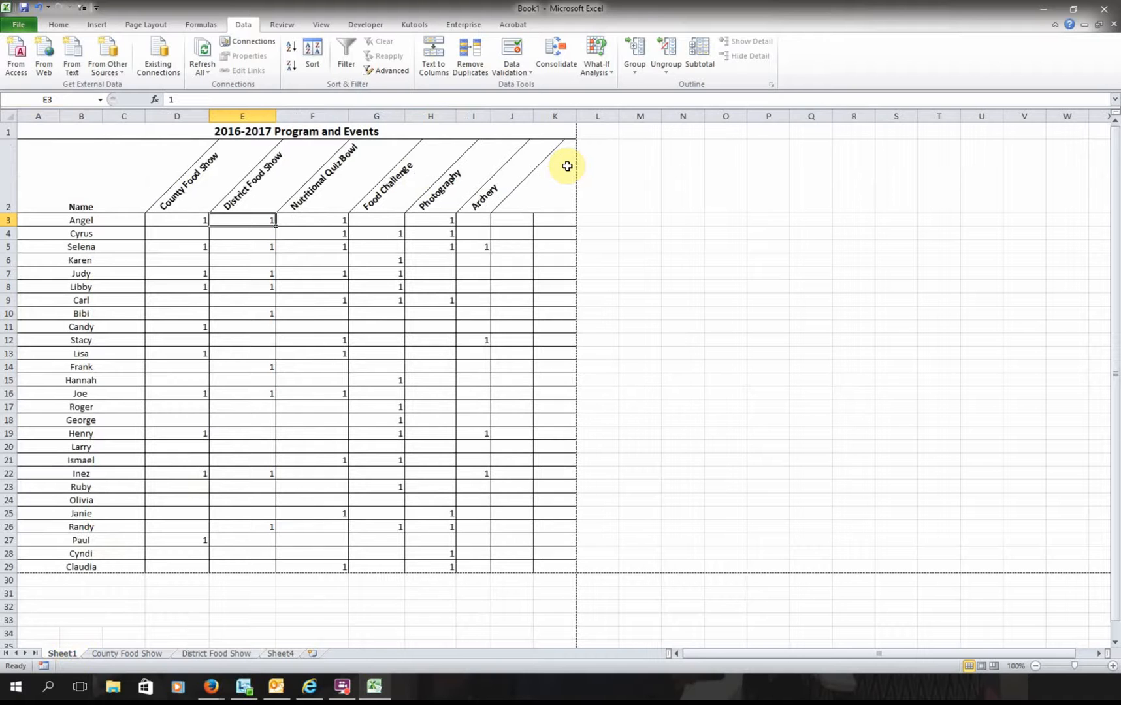
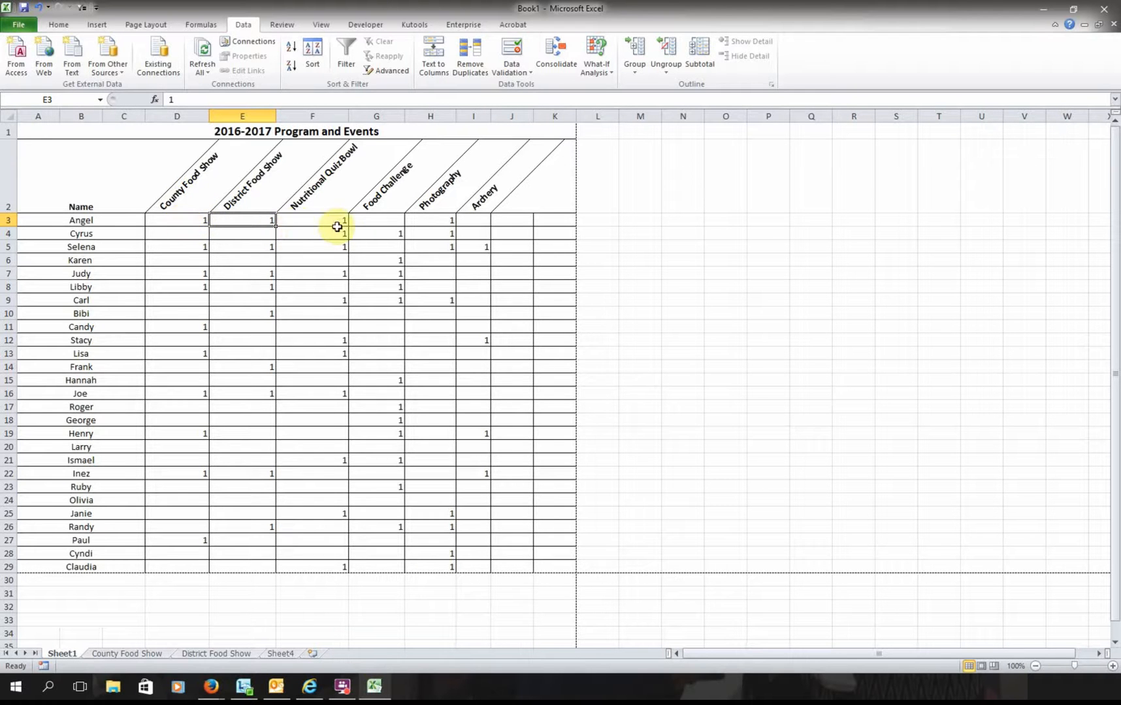
# - Point out the first child's County and District Food Show entries along row 3 of Sheet1
pyautogui.click(188, 217)
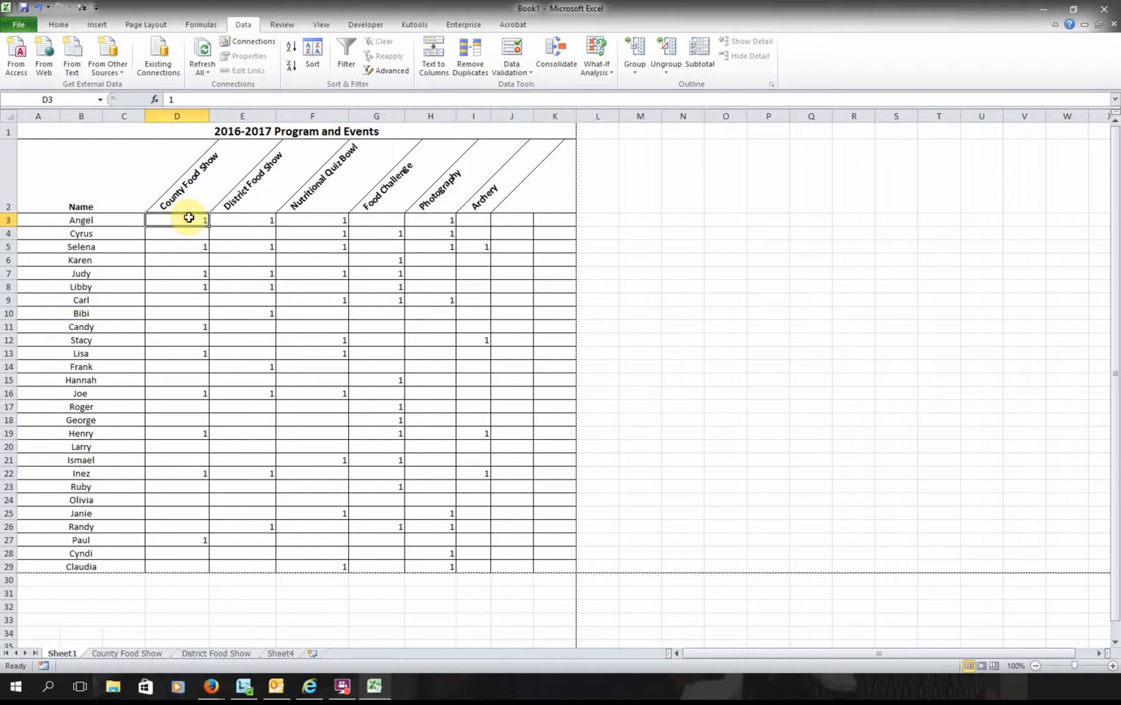
pyautogui.click(252, 217)
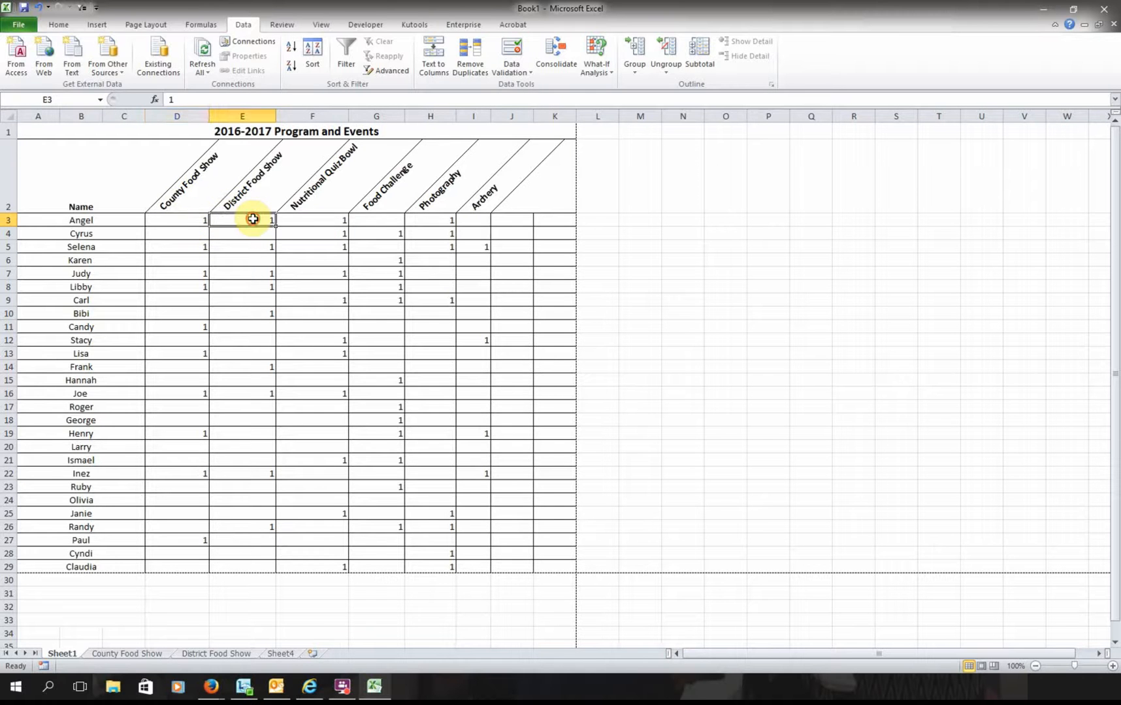
pyautogui.click(312, 220)
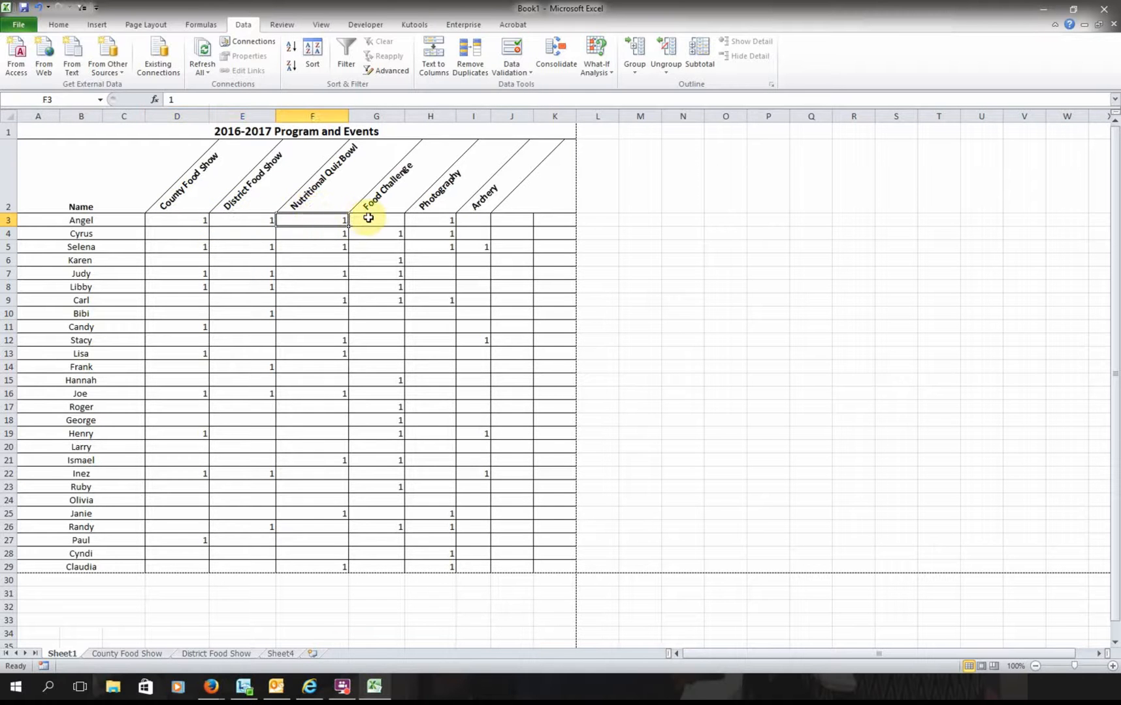
pyautogui.click(368, 219)
pyautogui.click(425, 220)
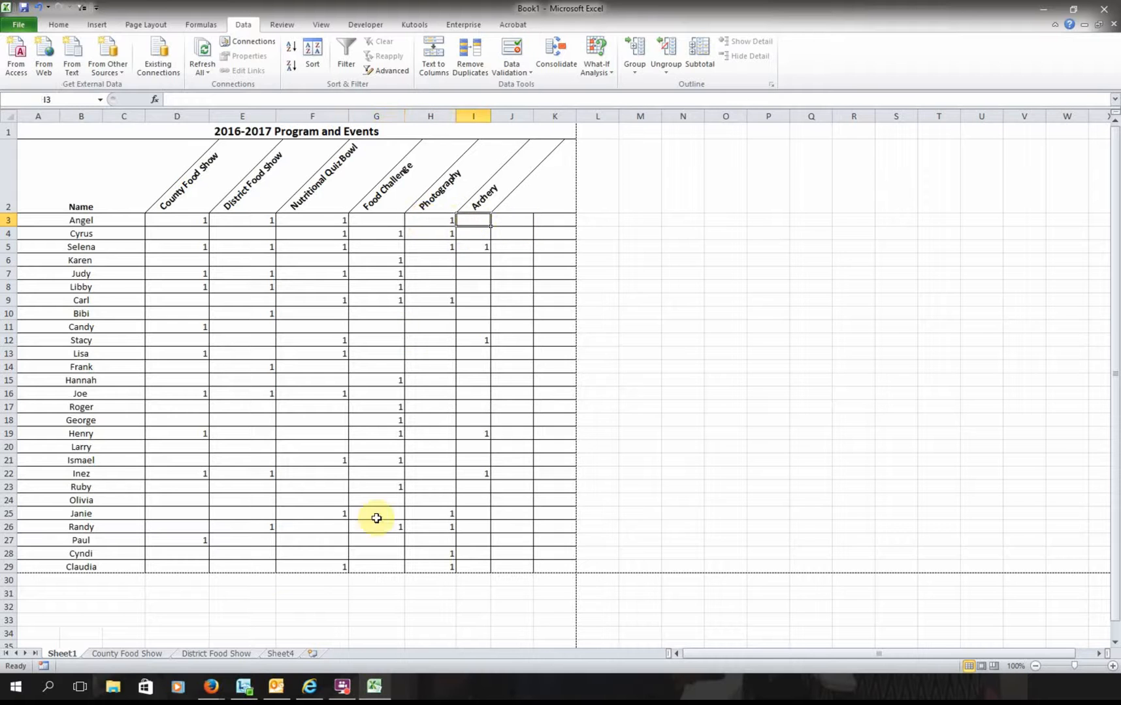
# - From Sheet4, add four blank worksheets, Sheet5 through Sheet8
pyautogui.click(281, 654)
pyautogui.click(307, 656)
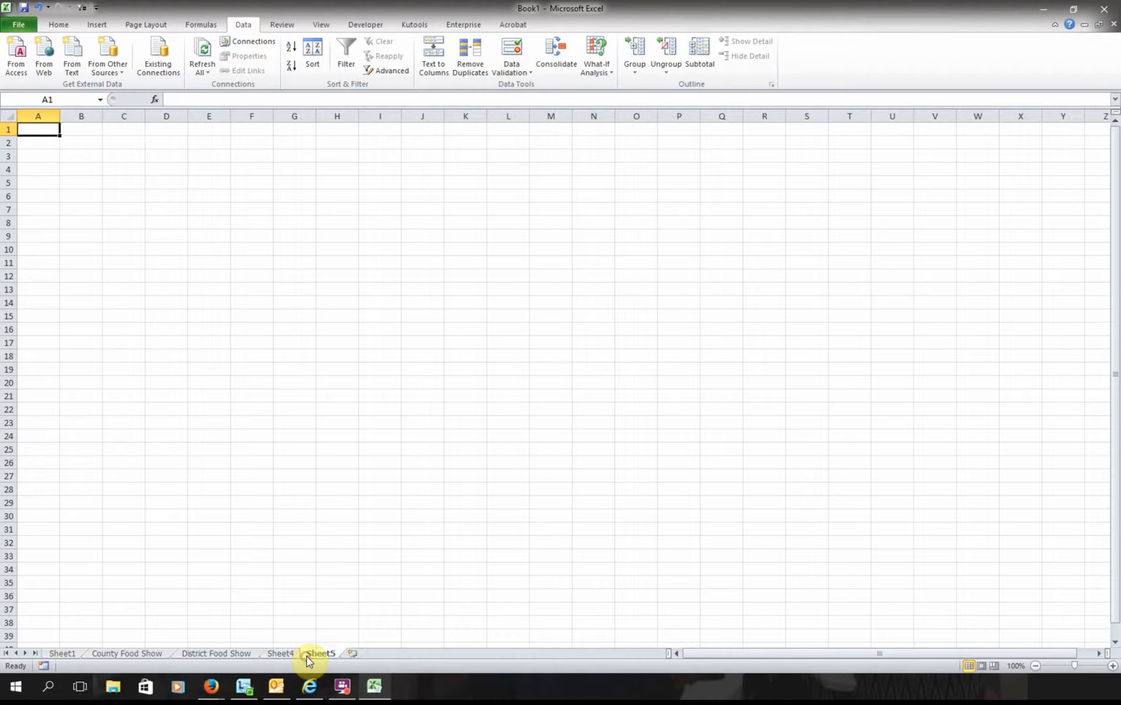
pyautogui.click(351, 655)
pyautogui.click(390, 654)
pyautogui.click(426, 655)
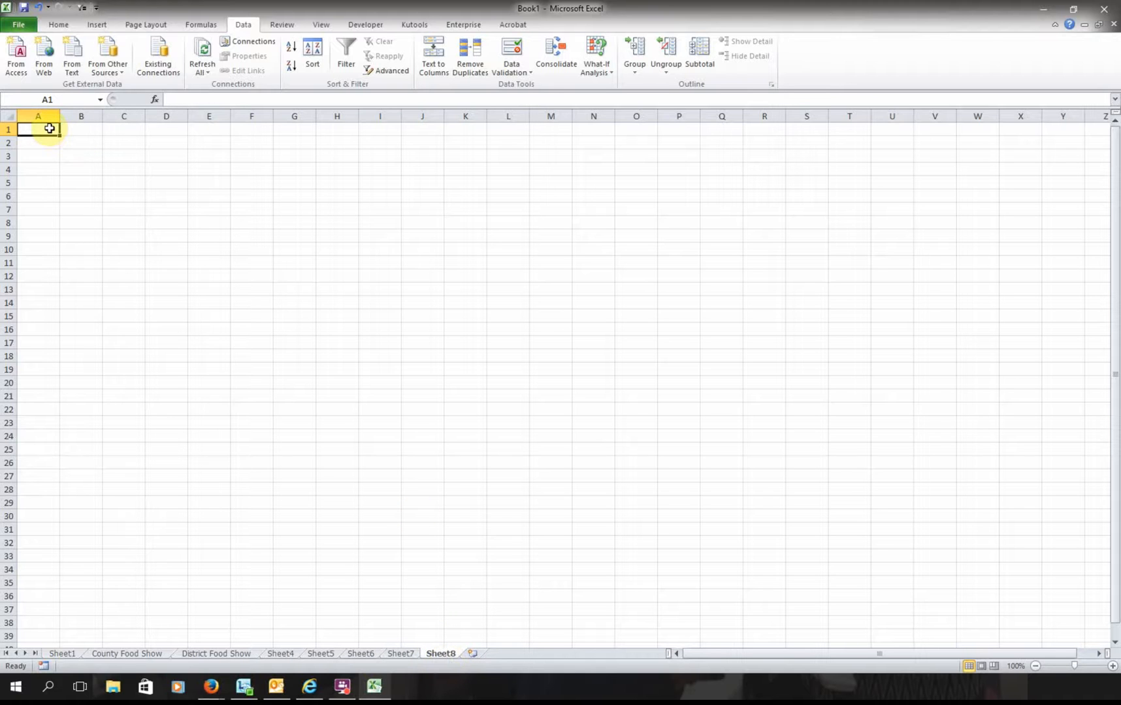
# - Merge and centre A1:D1 with the title 'Total Amounts Used Per Child'
pyautogui.moveTo(49, 129); pyautogui.dragTo(168, 125)
pyautogui.click(58, 25)
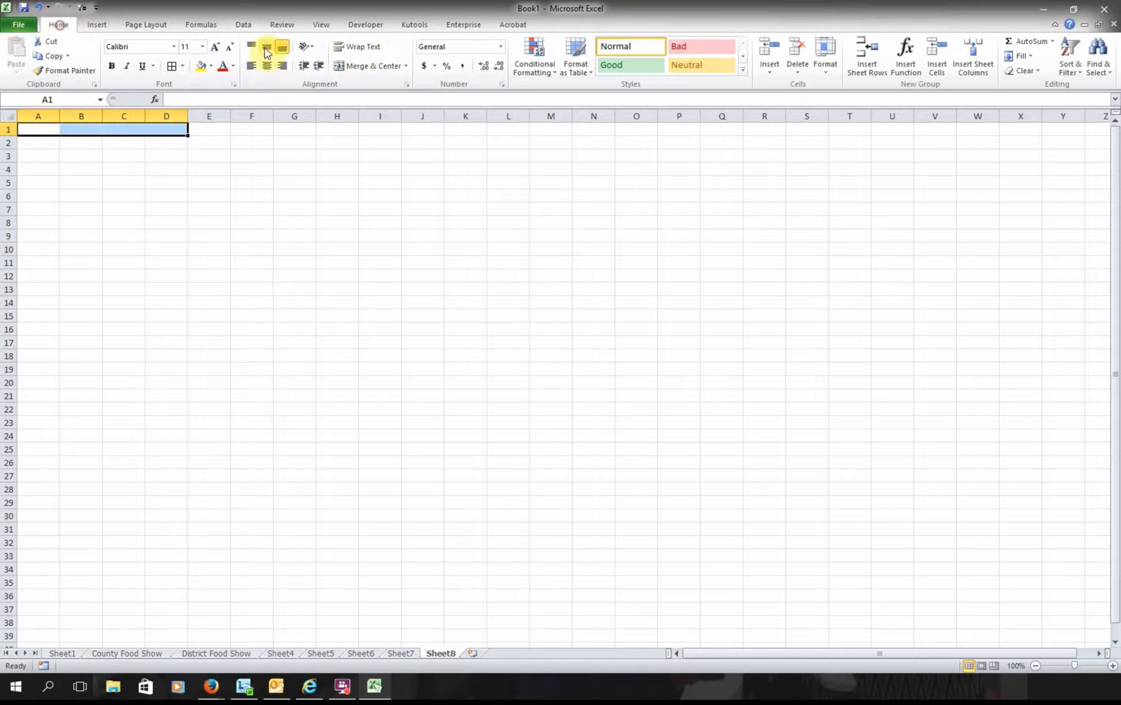
pyautogui.click(372, 66)
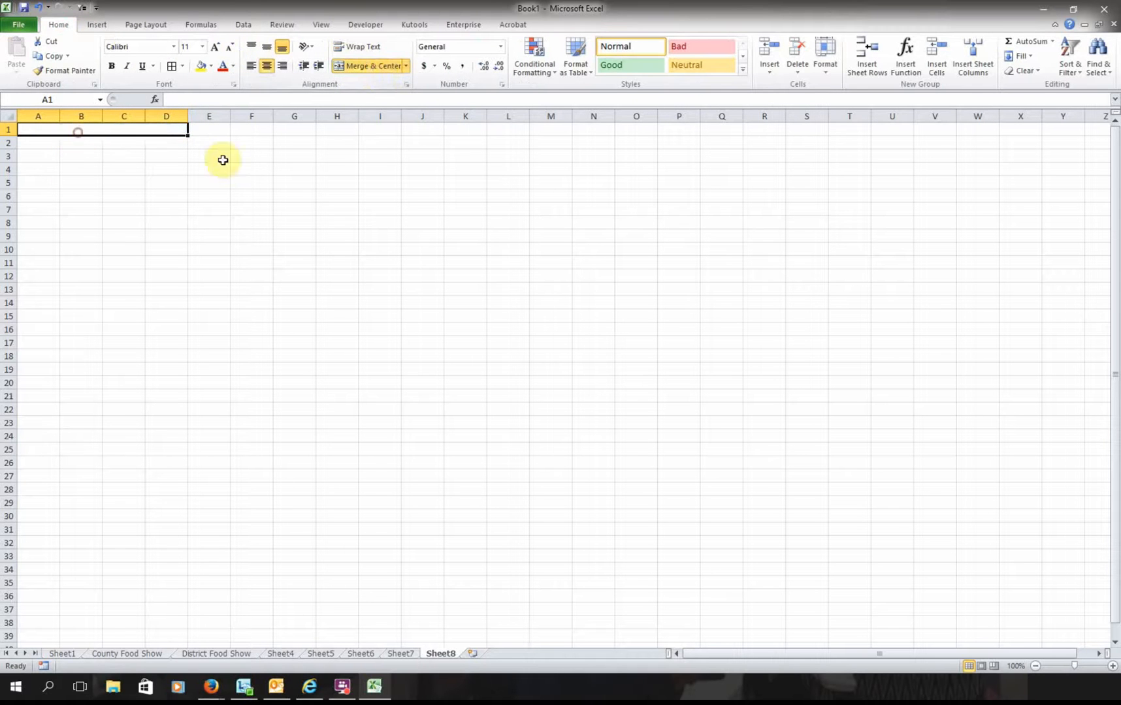
pyautogui.write('Total')
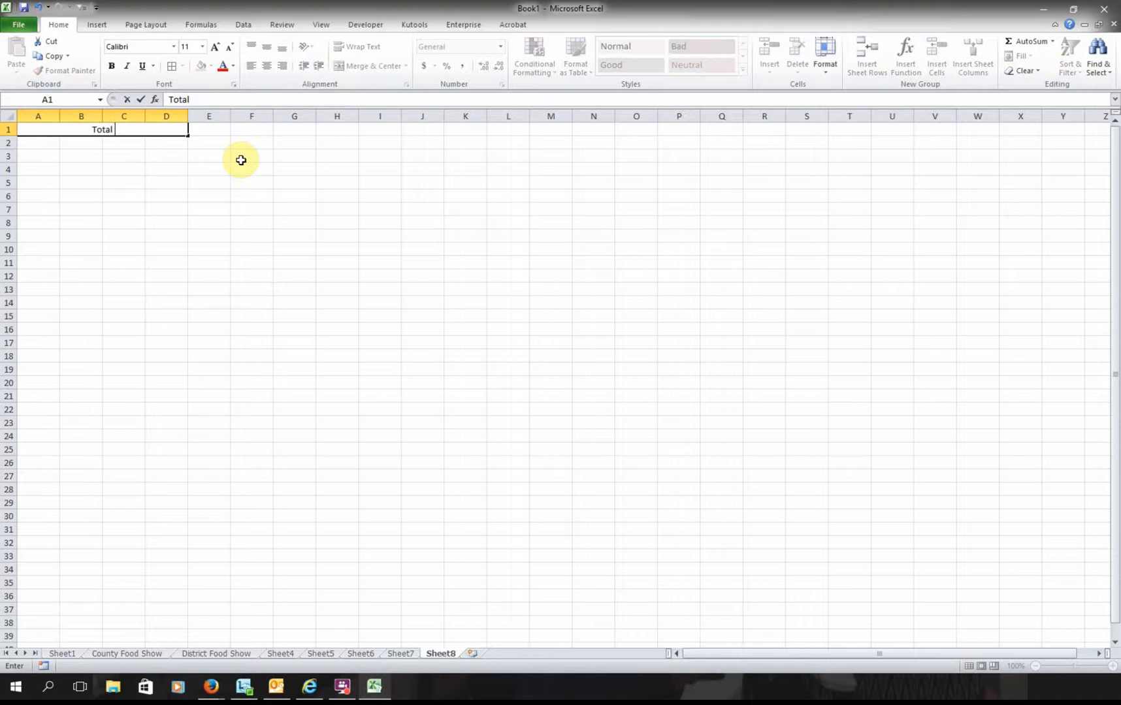
pyautogui.write(' AMount')
pyautogui.press('BackSpace')
pyautogui.press('BackSpace')
pyautogui.press('BackSpace')
pyautogui.press('BackSpace')
pyautogui.press('BackSpace')
pyautogui.write('mounts Used')
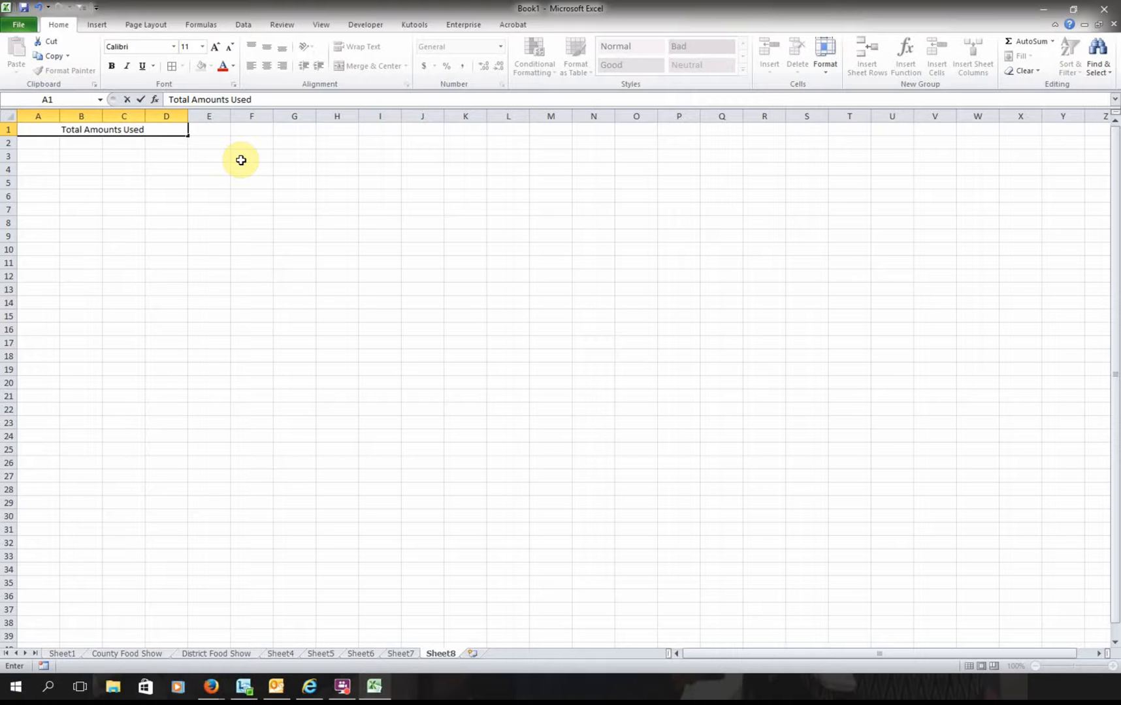
pyautogui.write(' Per Child')
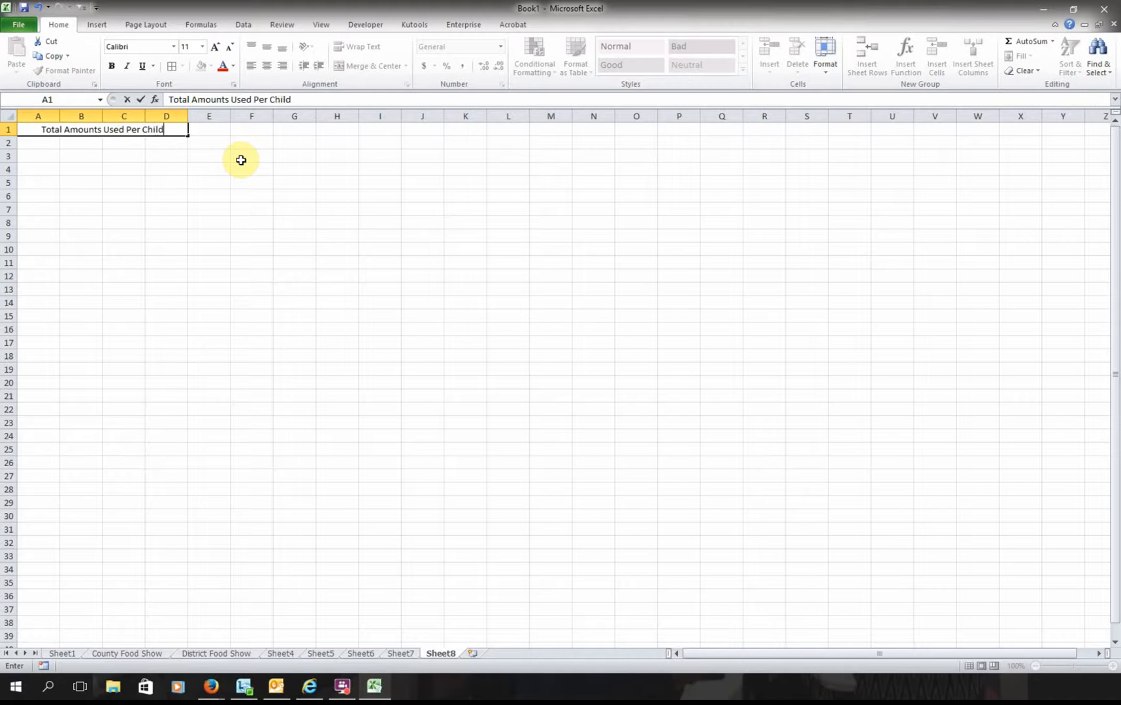
pyautogui.press('Return')
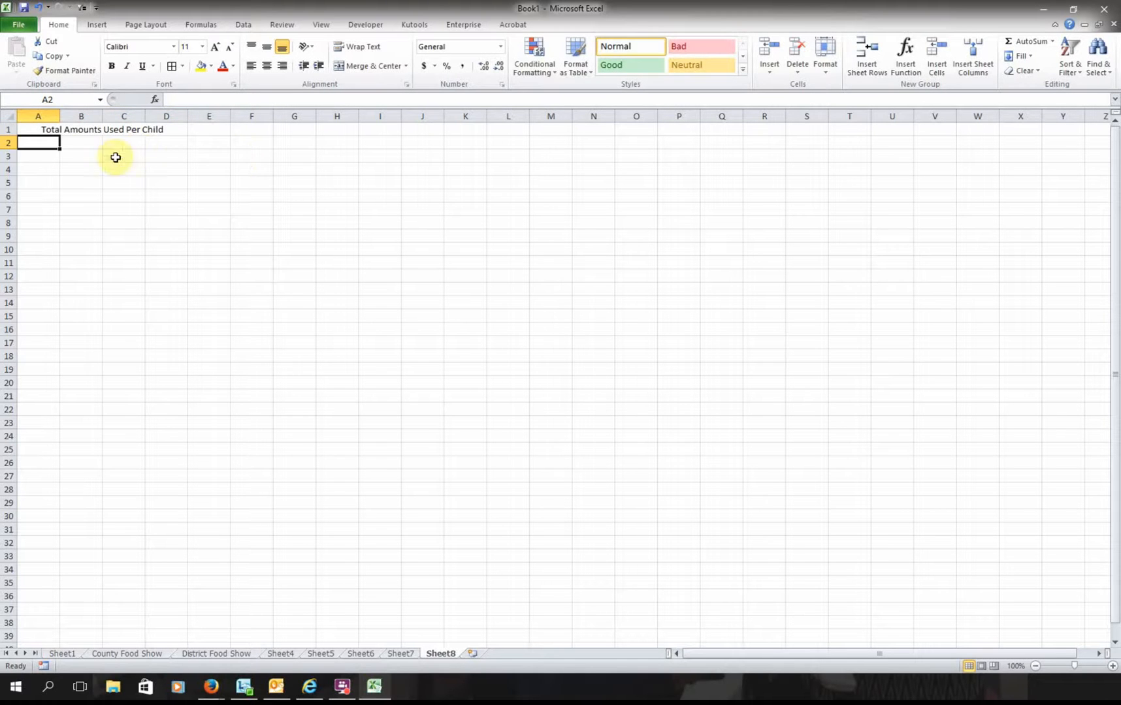
# - Merge and centre A2:C2 with the header 'Name'
pyautogui.moveTo(50, 143); pyautogui.dragTo(118, 145)
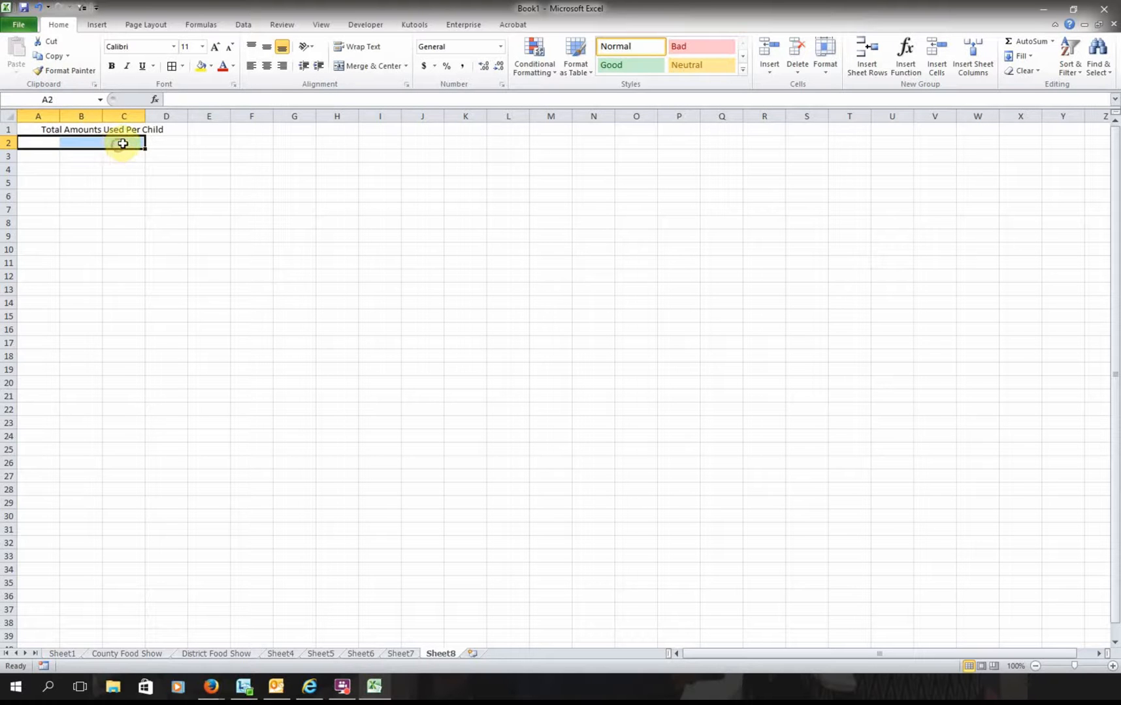
pyautogui.click(373, 66)
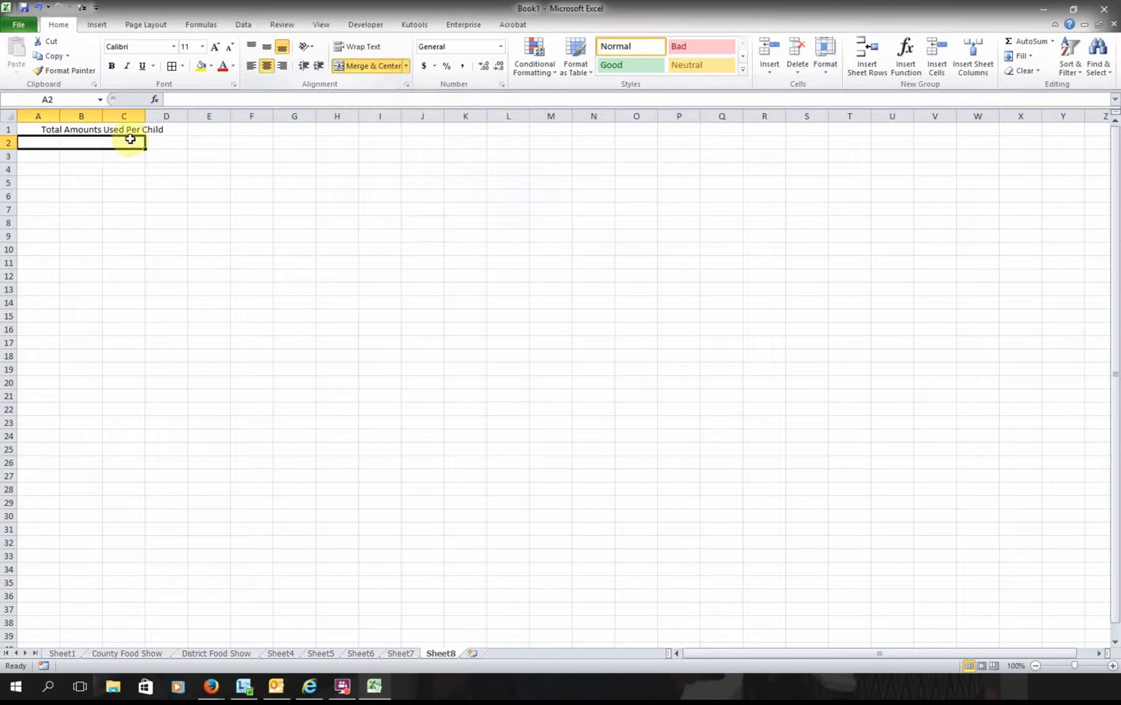
pyautogui.write('Name')
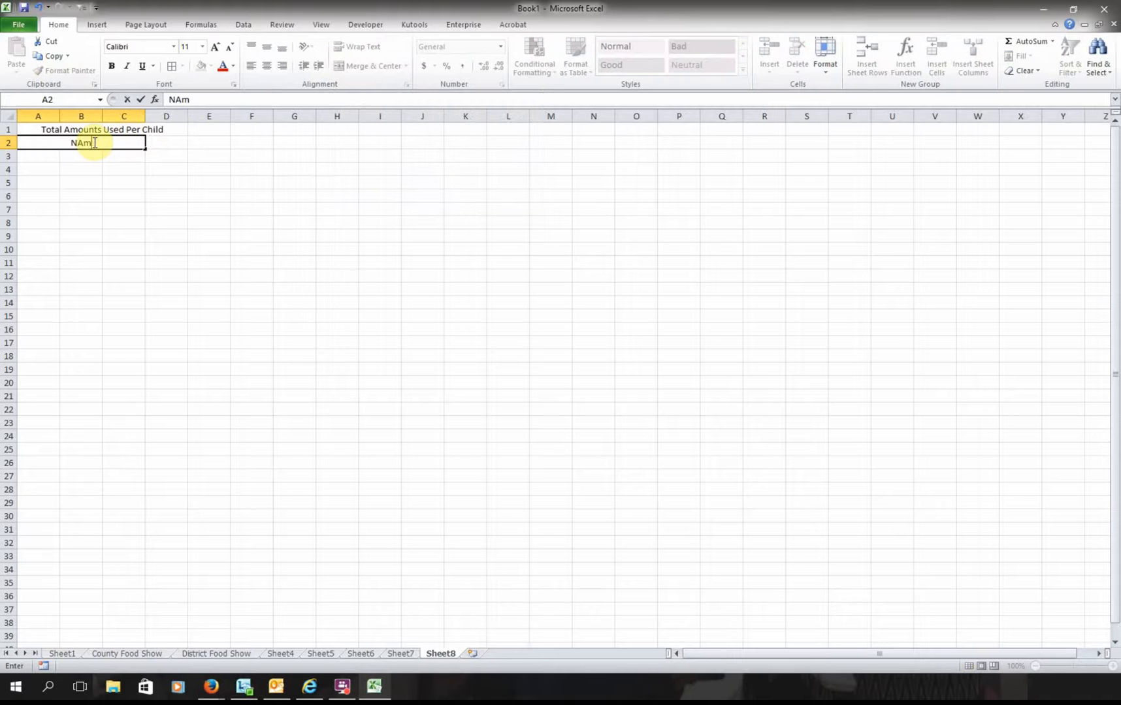
pyautogui.press('BackSpace')
pyautogui.press('BackSpace')
pyautogui.press('BackSpace')
pyautogui.write('ame')
pyautogui.press('Return')
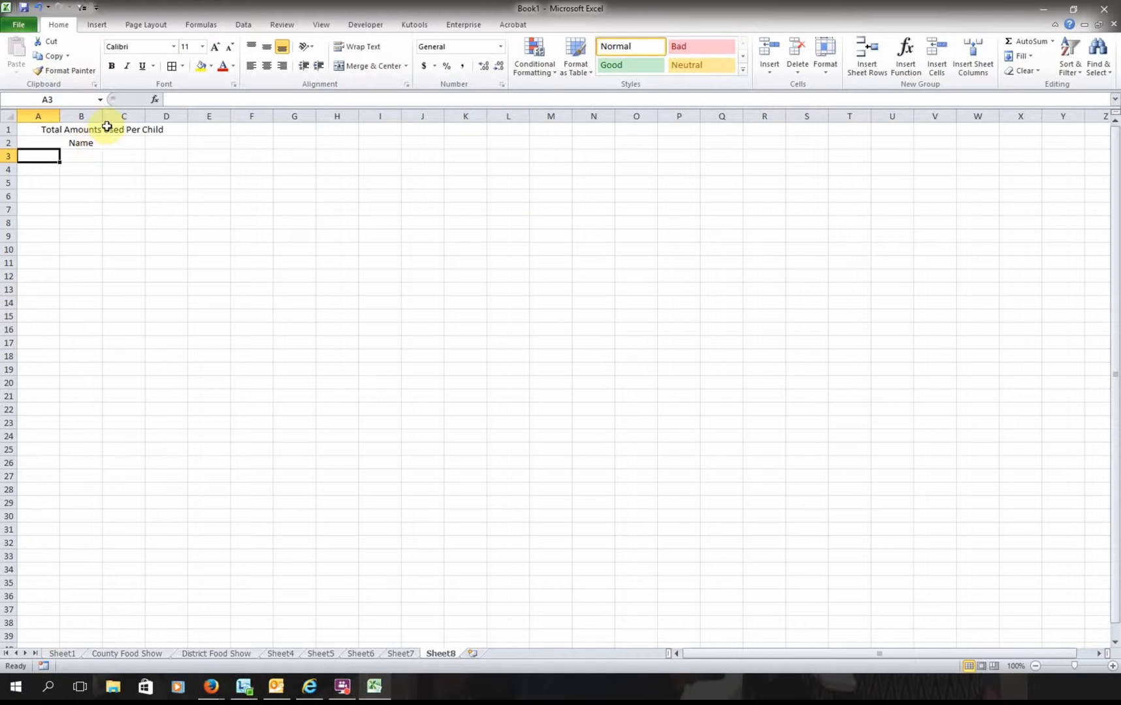
# - Merge A3:C3, repeat the merged layout down the column, and link A3 to =Sheet1!A3
pyautogui.moveTo(46, 157); pyautogui.dragTo(137, 613)
pyautogui.click(358, 66)
pyautogui.click(126, 555)
pyautogui.scroll(1, 129, 499)
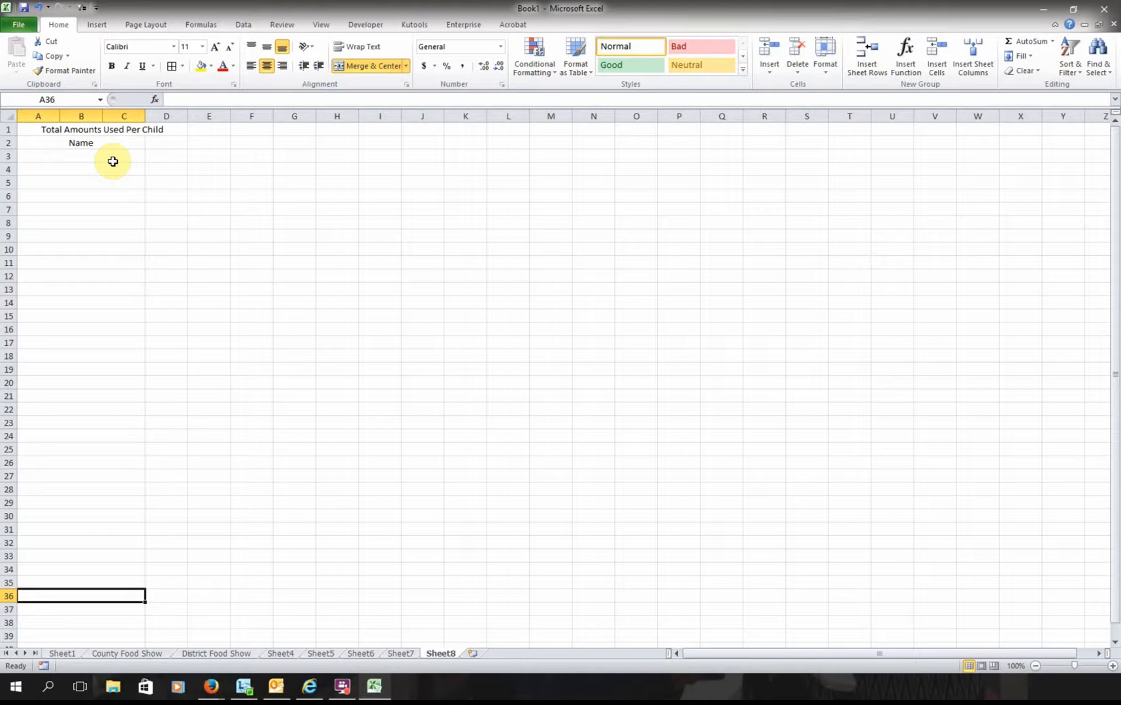
pyautogui.click(115, 158)
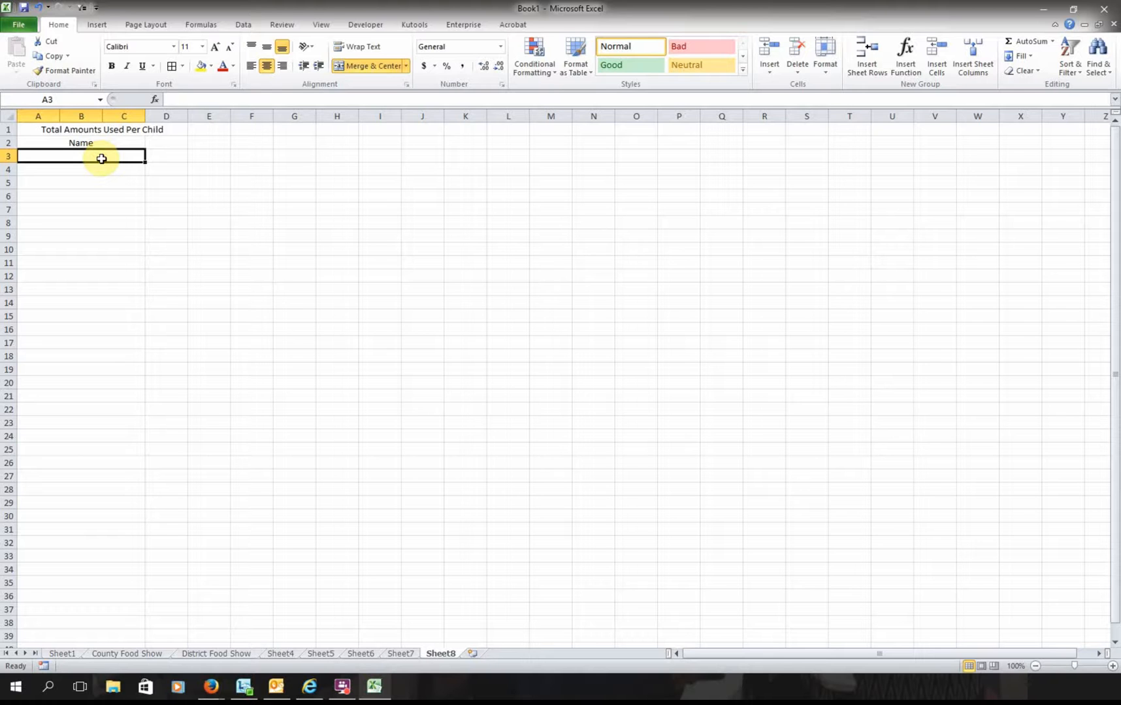
pyautogui.write('=')
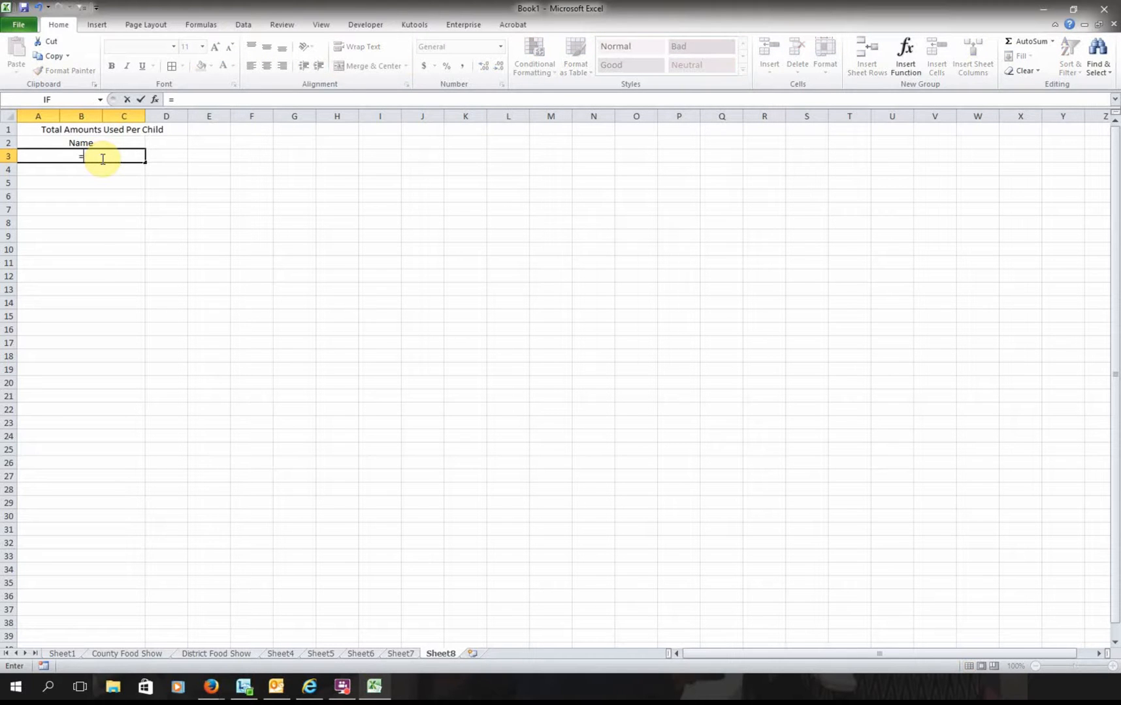
pyautogui.write('Sheet1!A3')
pyautogui.press('Return')
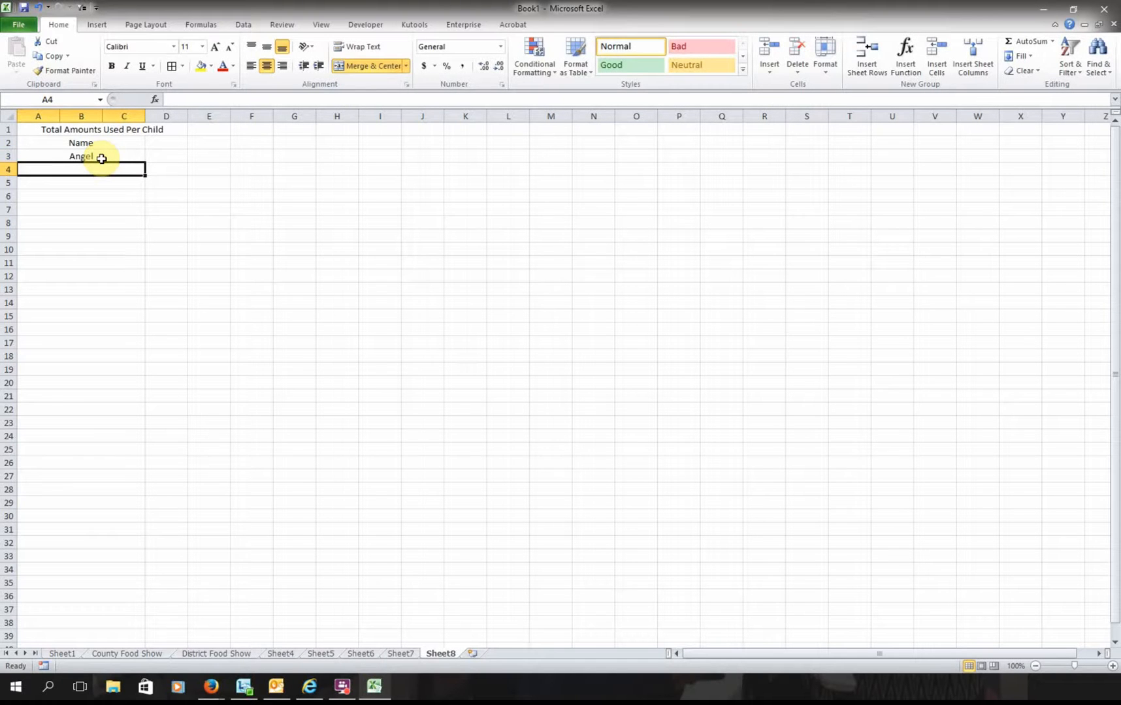
# - Fill the name link down the column and clear the leftover zeros below row 29
pyautogui.click(102, 158)
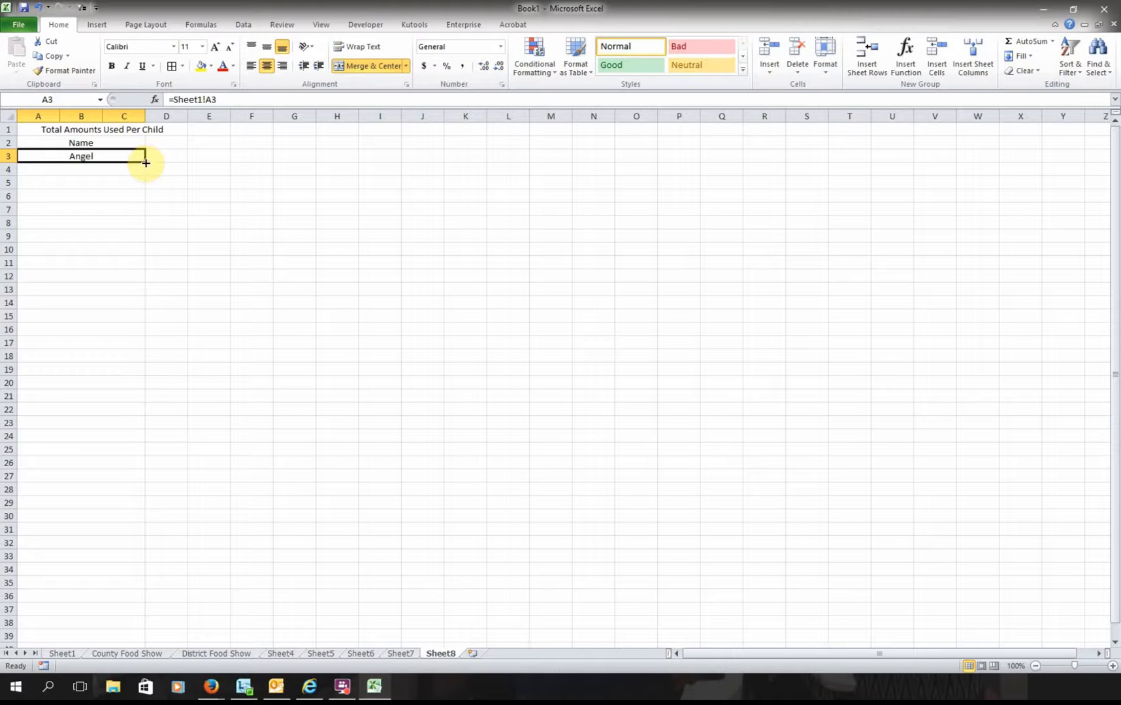
pyautogui.moveTo(145, 162); pyautogui.dragTo(151, 504)
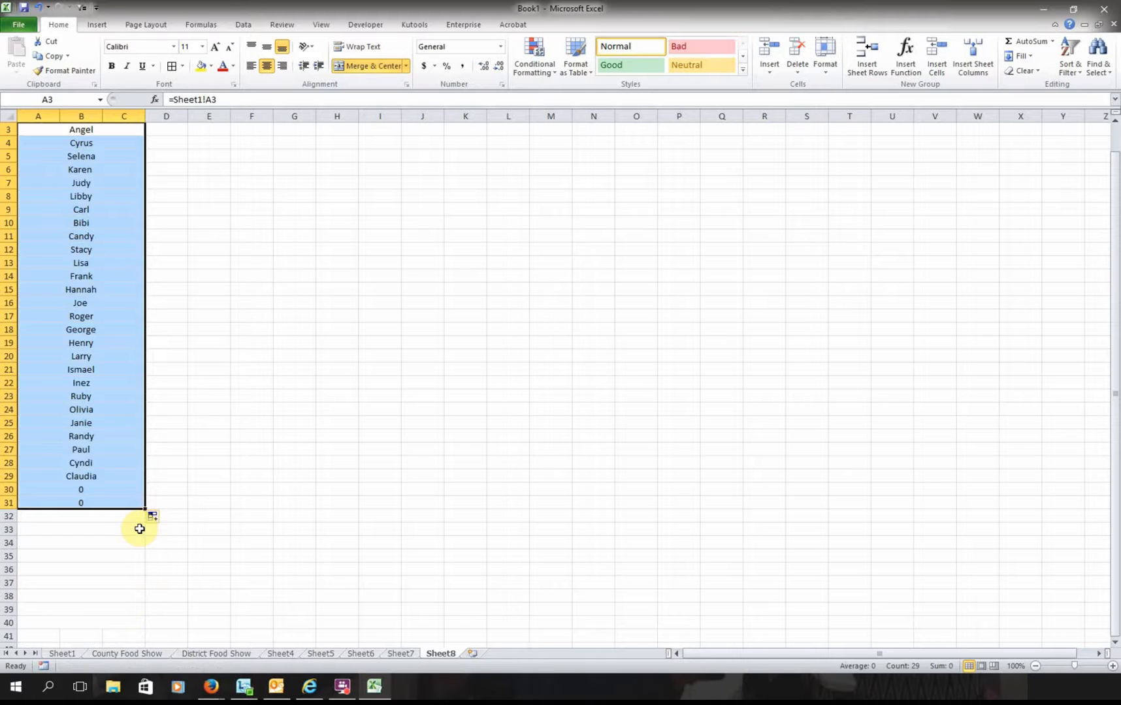
pyautogui.click(137, 529)
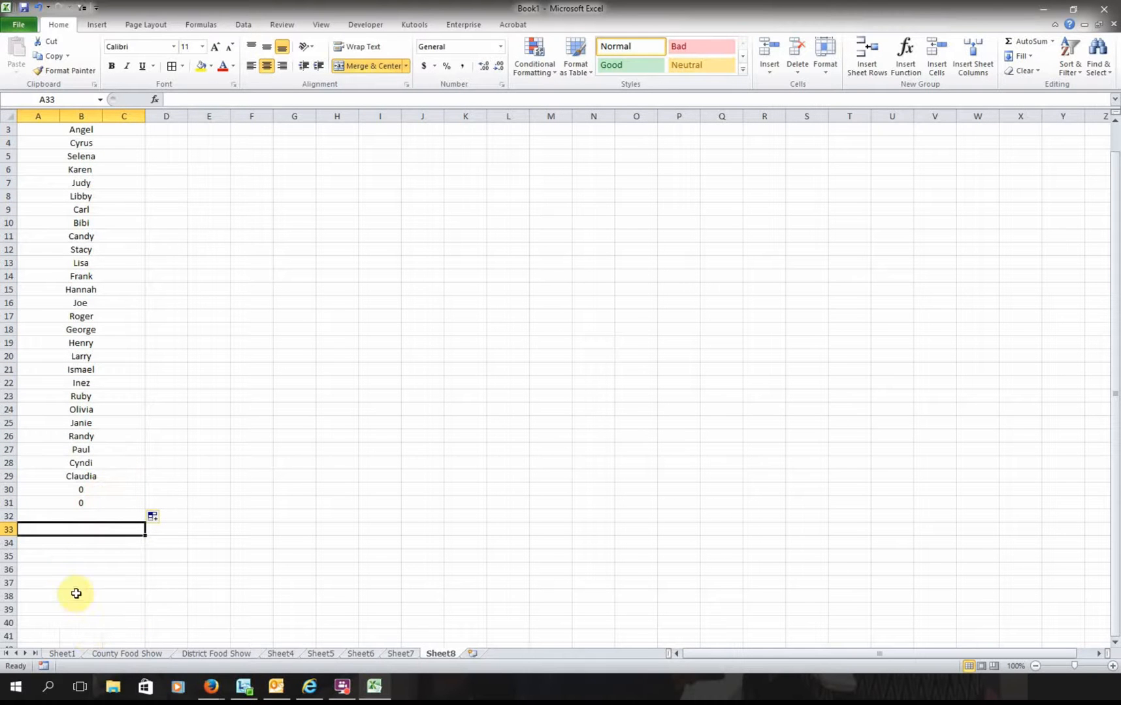
pyautogui.click(102, 507)
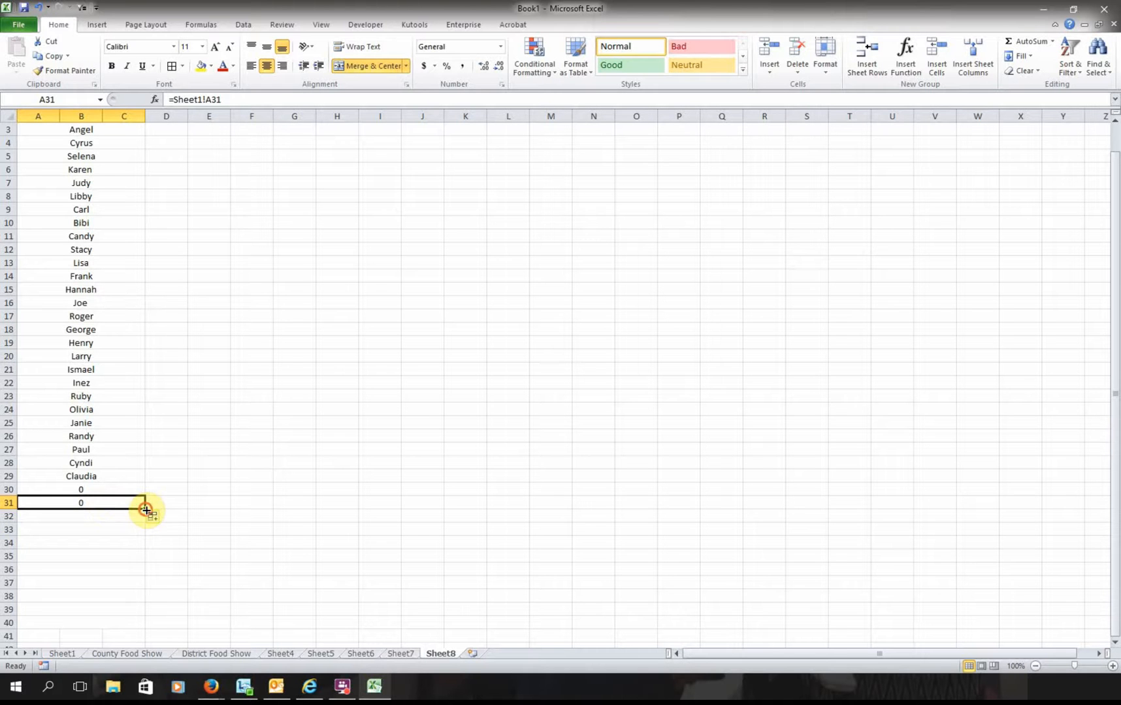
pyautogui.moveTo(145, 510); pyautogui.dragTo(150, 618)
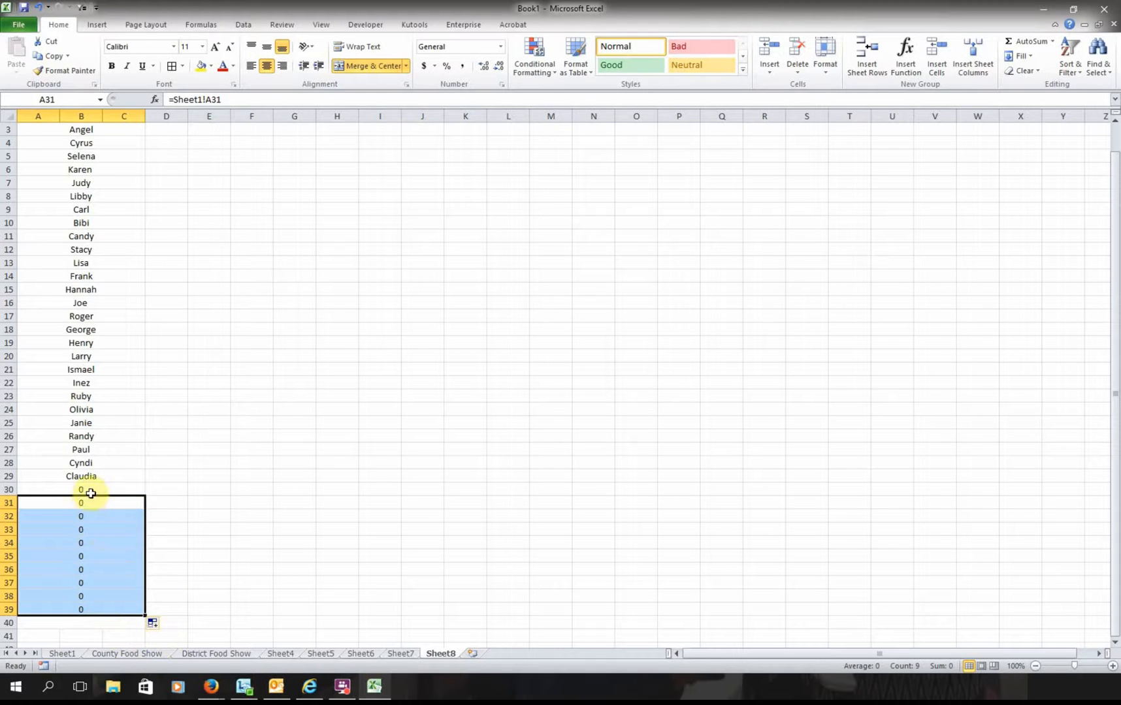
pyautogui.moveTo(87, 491); pyautogui.dragTo(102, 611)
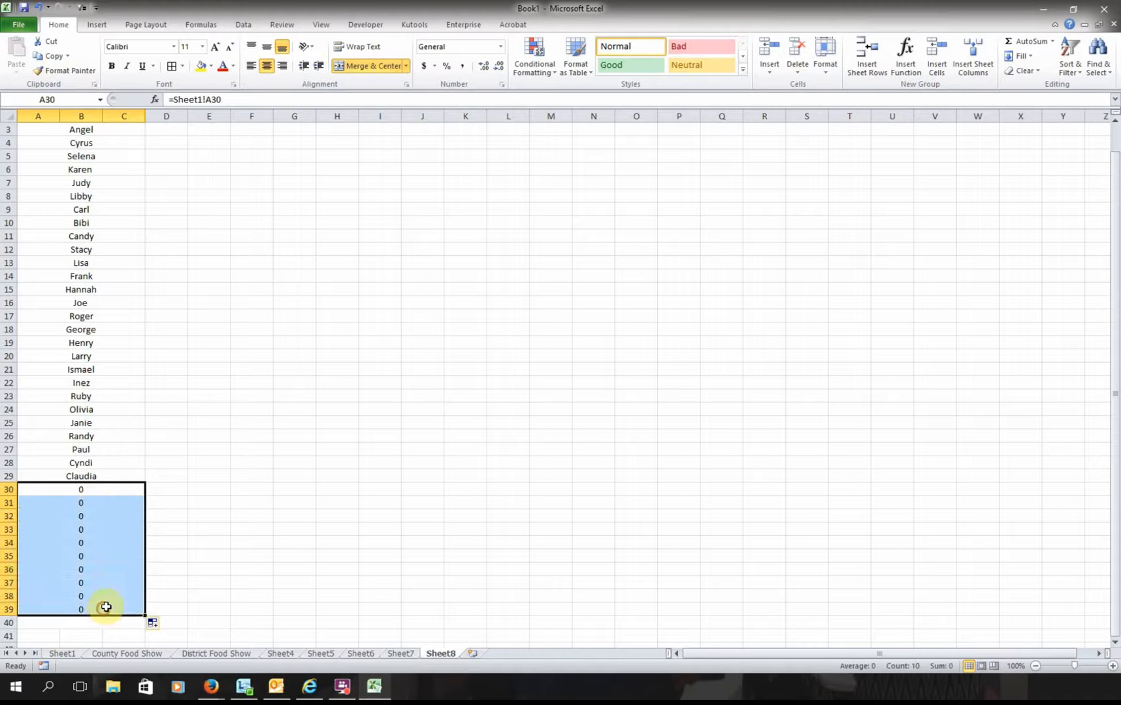
pyautogui.press('Delete')
pyautogui.click(193, 531)
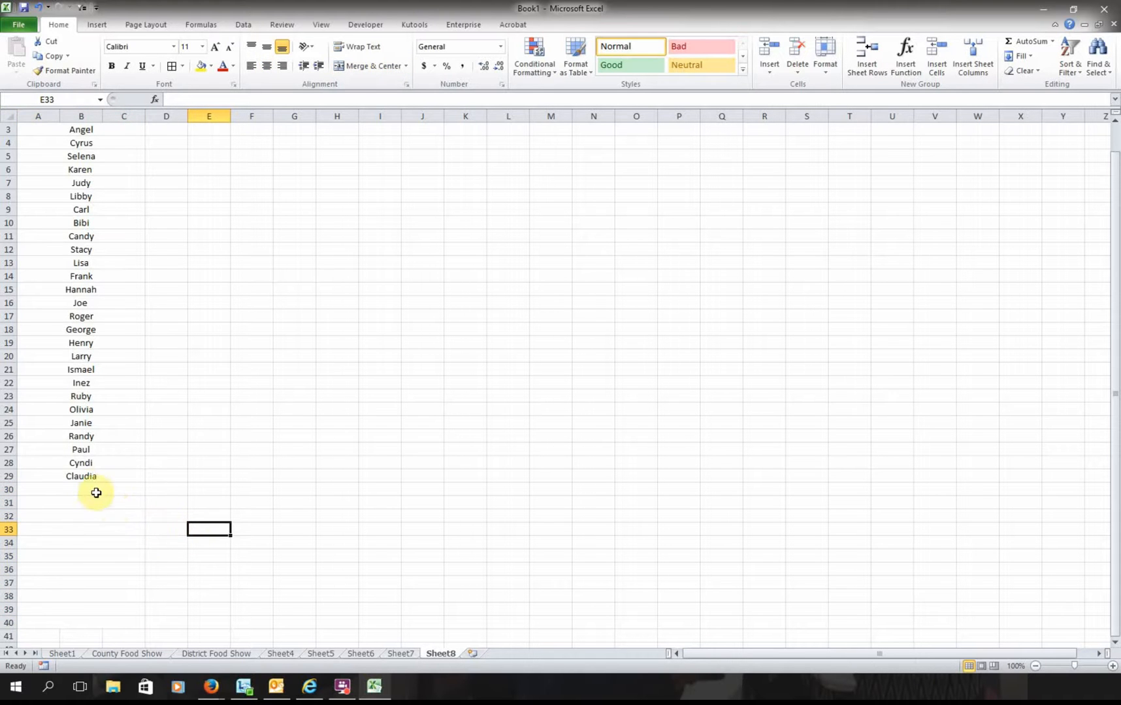
pyautogui.scroll(1, 112, 480)
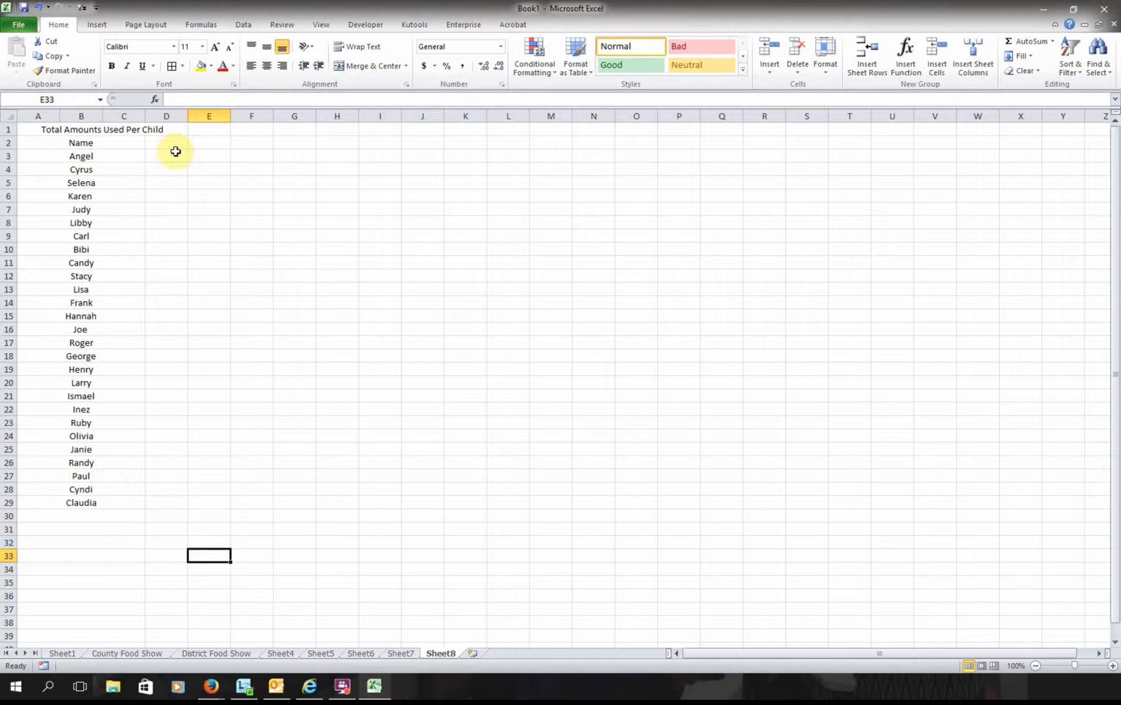
pyautogui.click(175, 156)
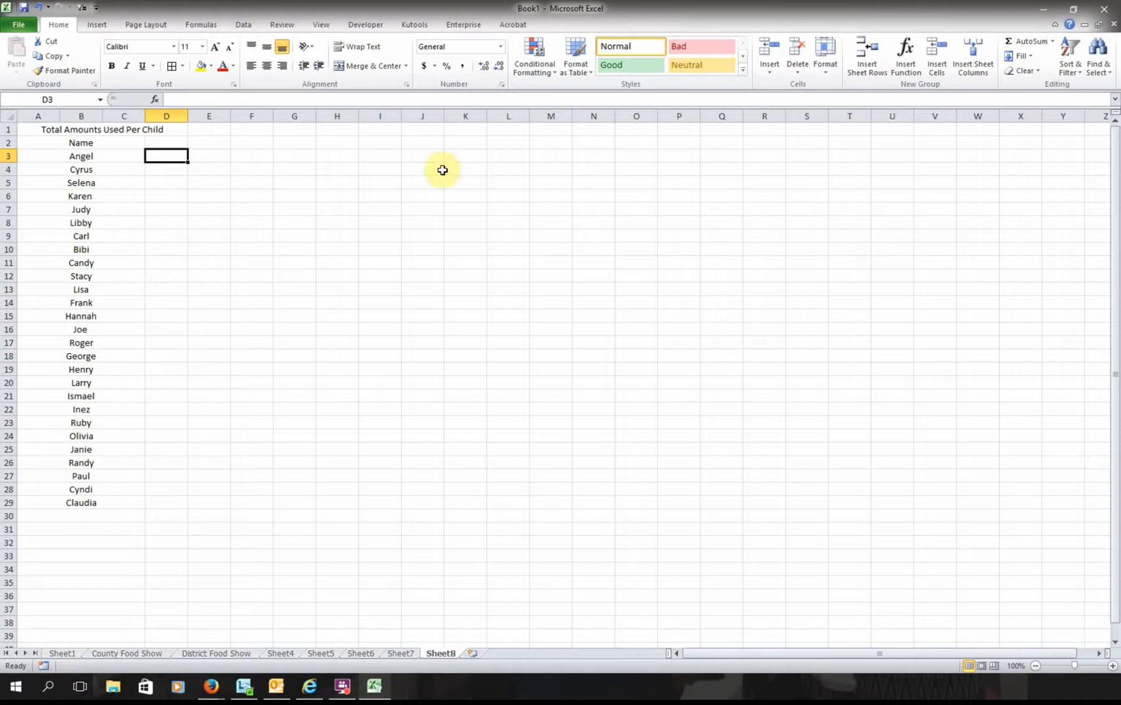
# - Enter a SUM of D3:I3 times 10 in D3, accepting the circular reference warning
pyautogui.click(1009, 41)
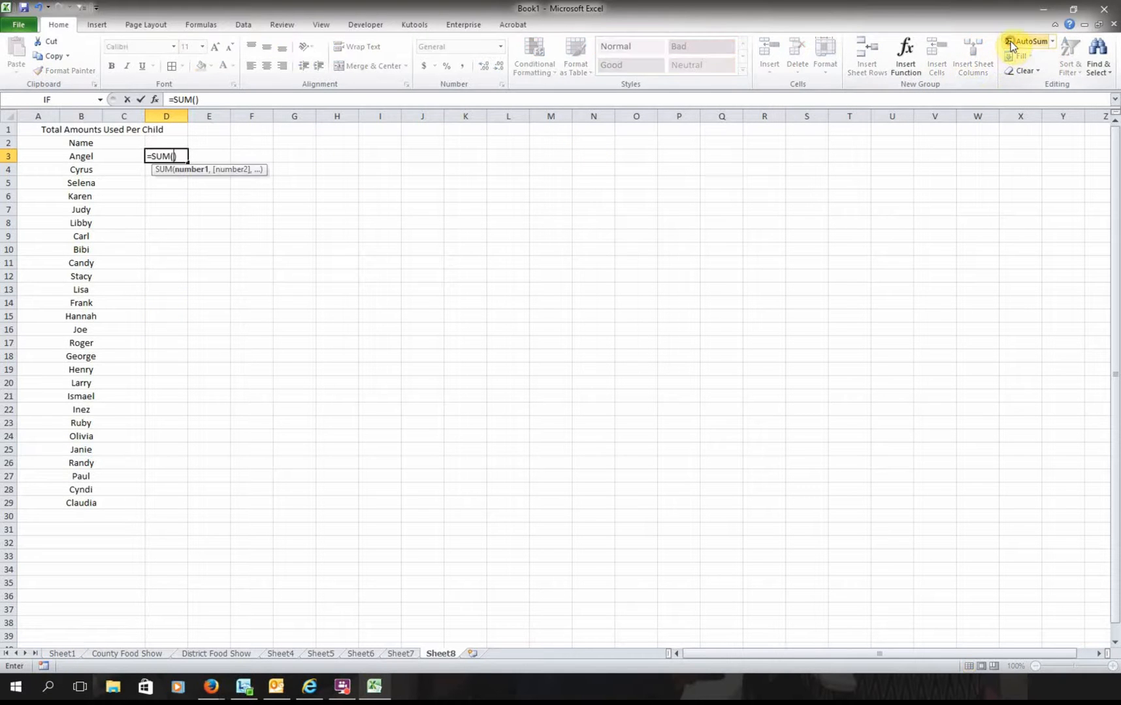
pyautogui.click(61, 654)
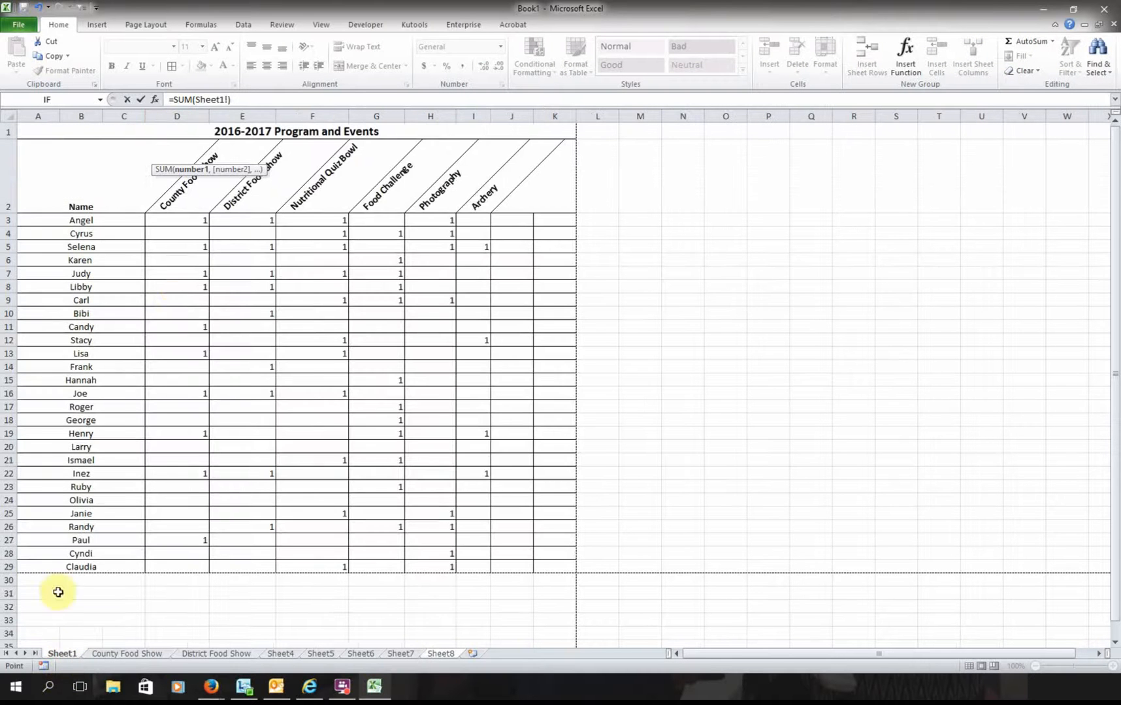
pyautogui.click(187, 220)
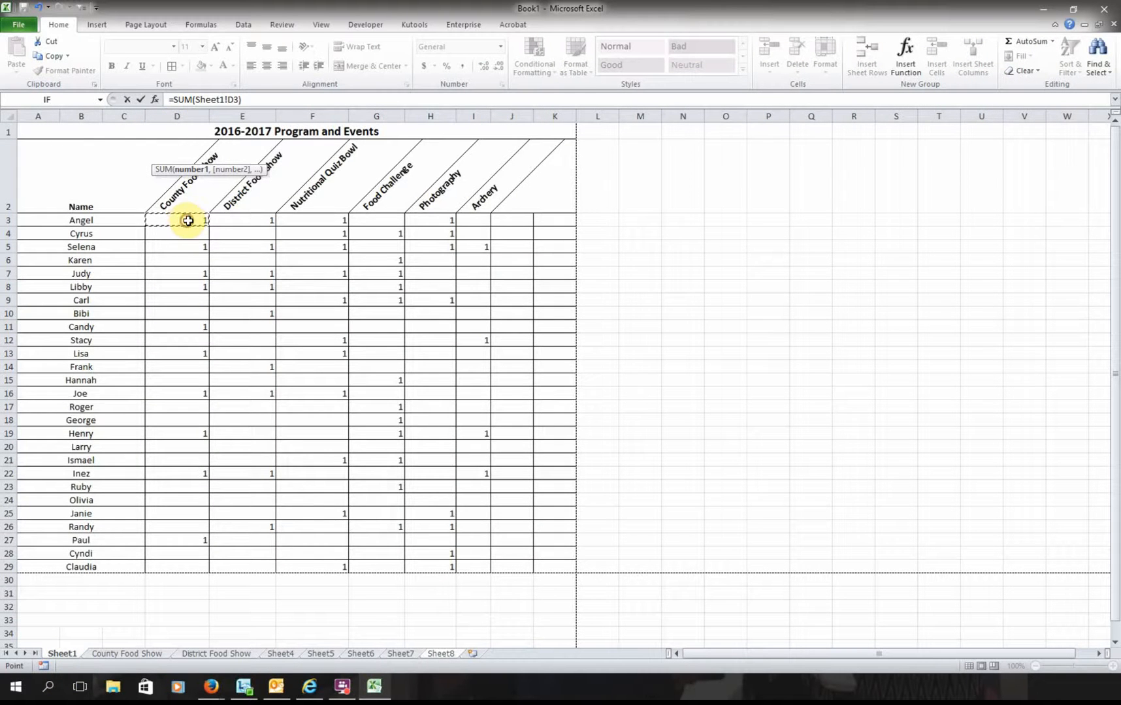
pyautogui.moveTo(201, 221); pyautogui.dragTo(459, 224)
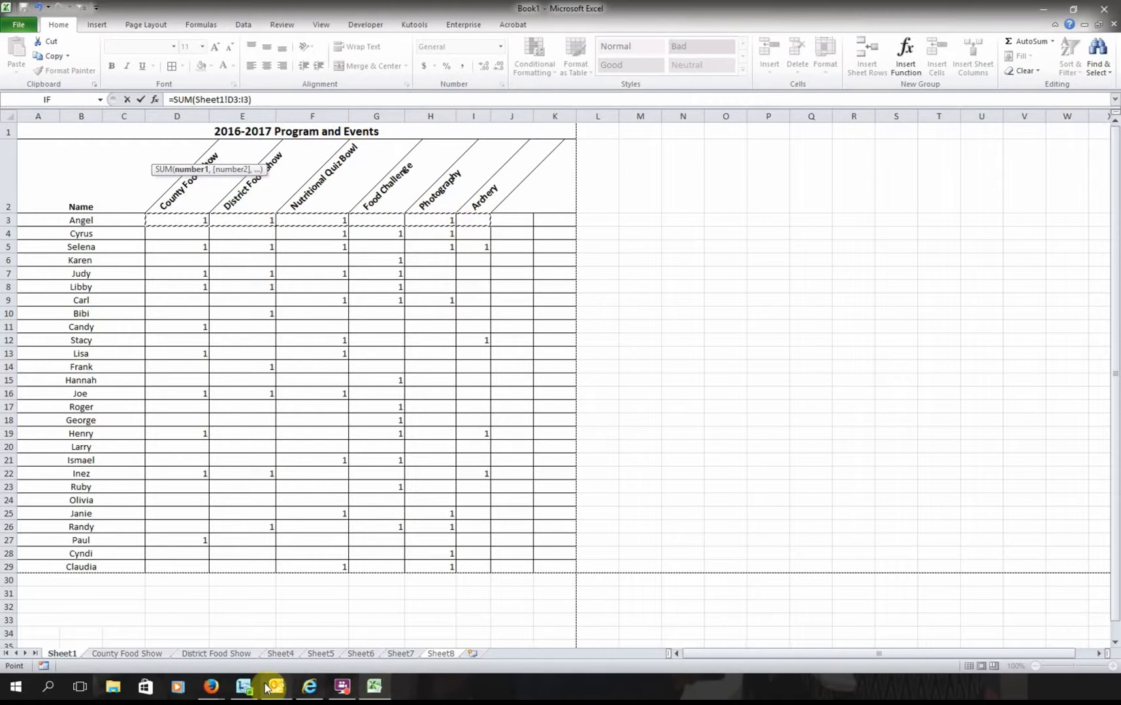
pyautogui.click(442, 653)
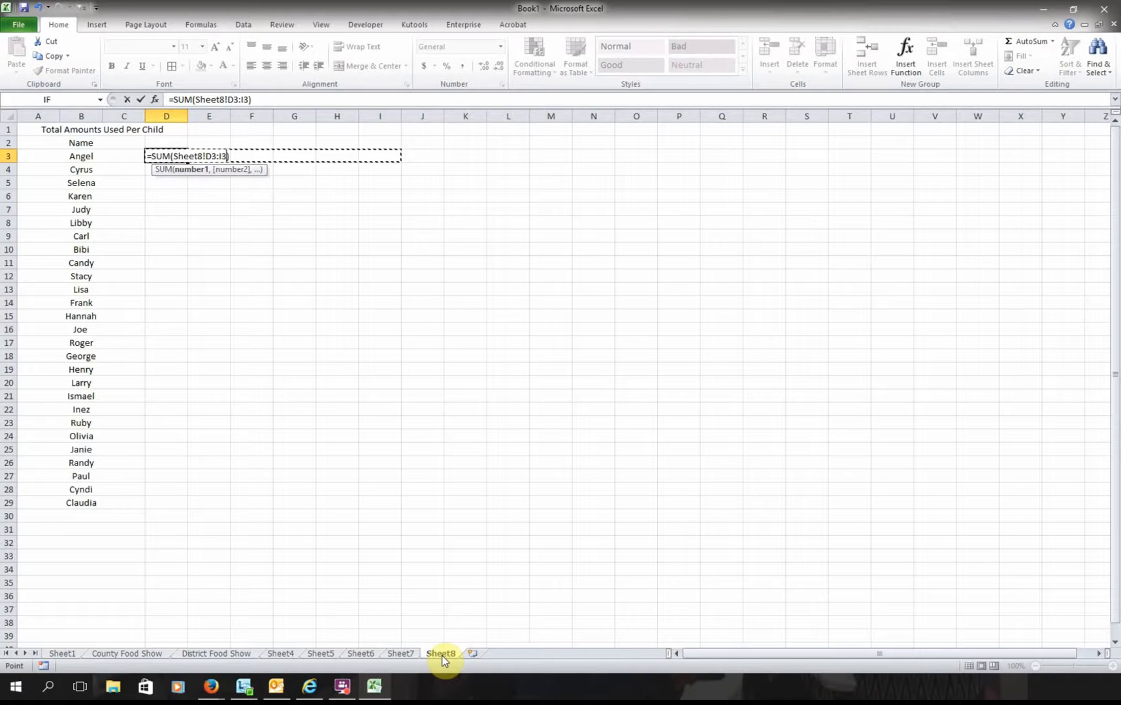
pyautogui.write('*10')
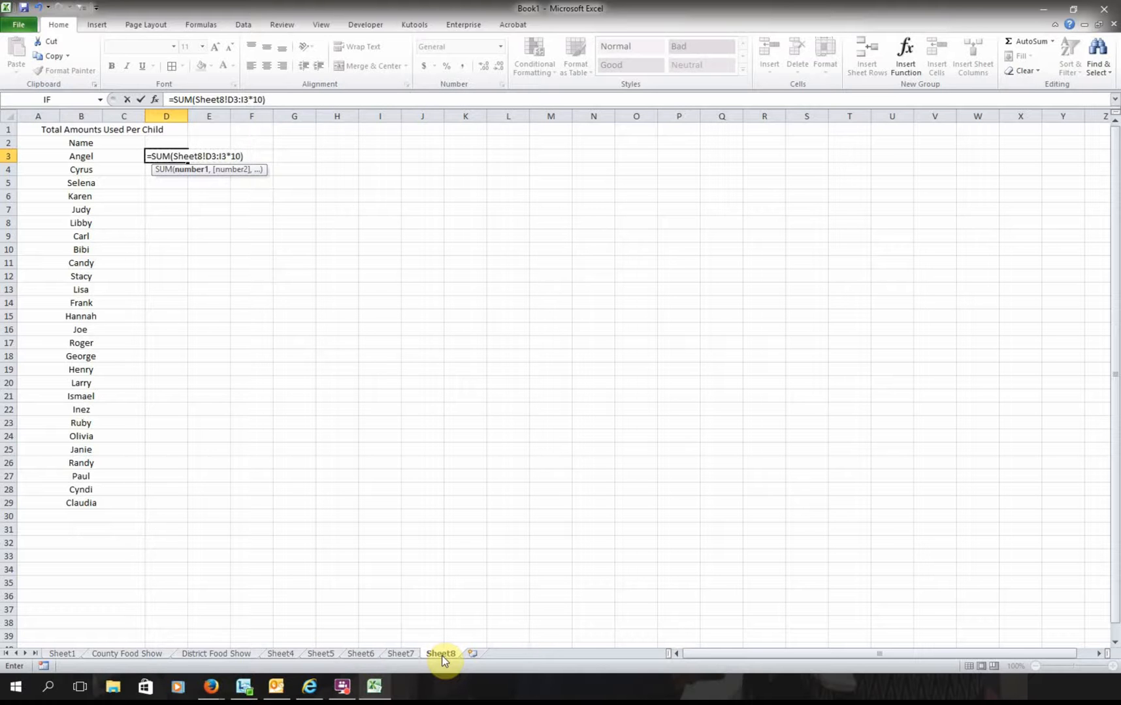
pyautogui.press('Return')
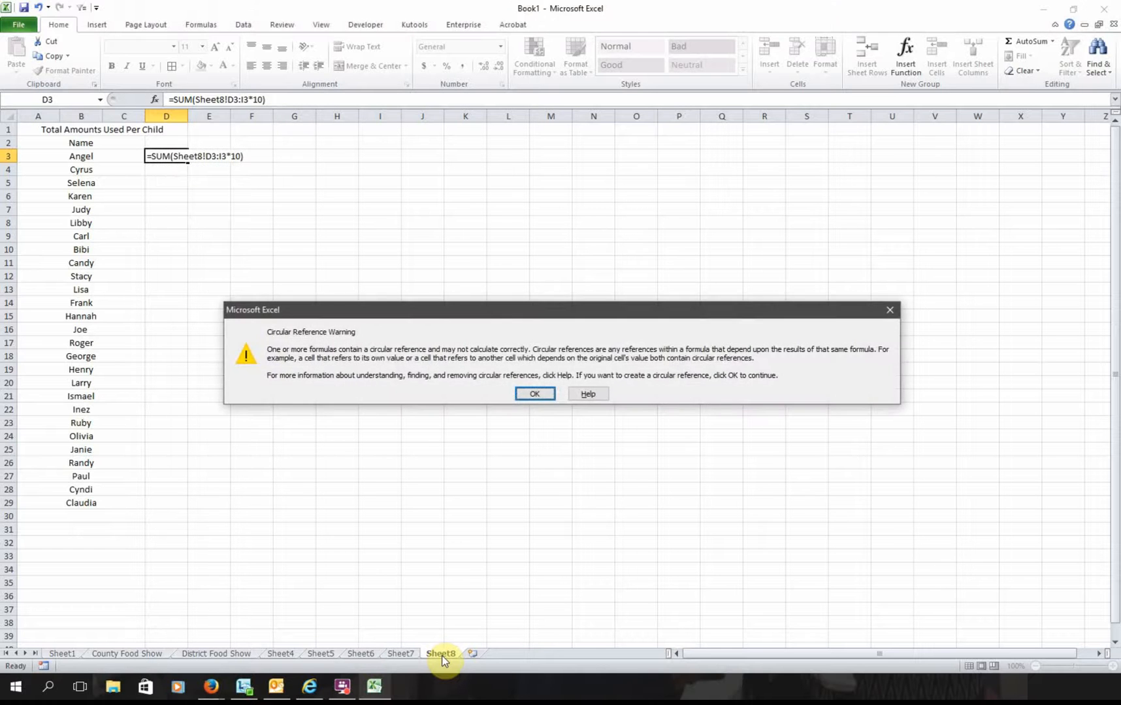
pyautogui.press('Return')
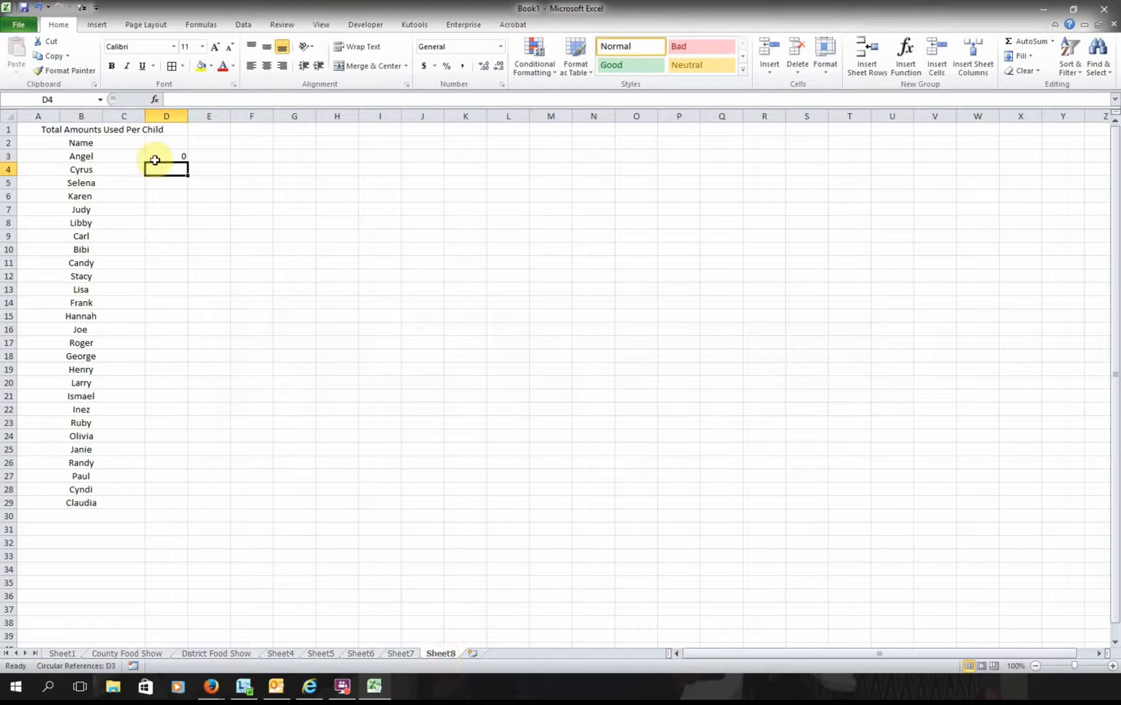
pyautogui.click(153, 157)
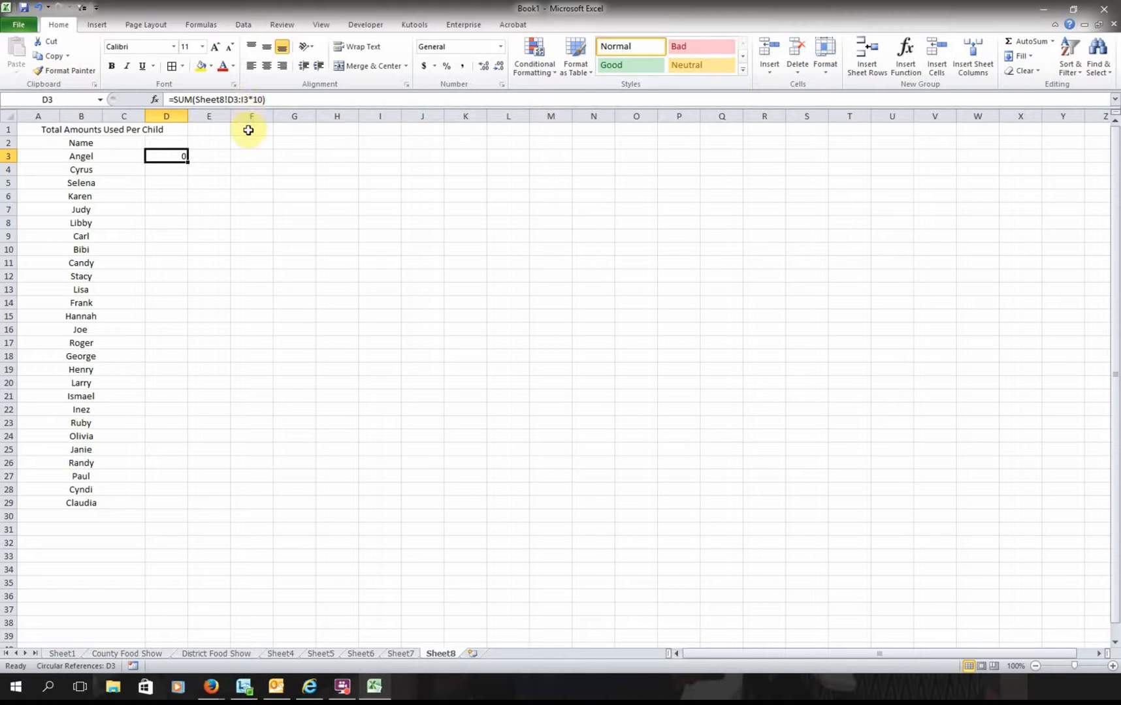
# - Check Sheet1's source values, then try adding brackets to D3's formula and dismiss the error
pyautogui.click(57, 652)
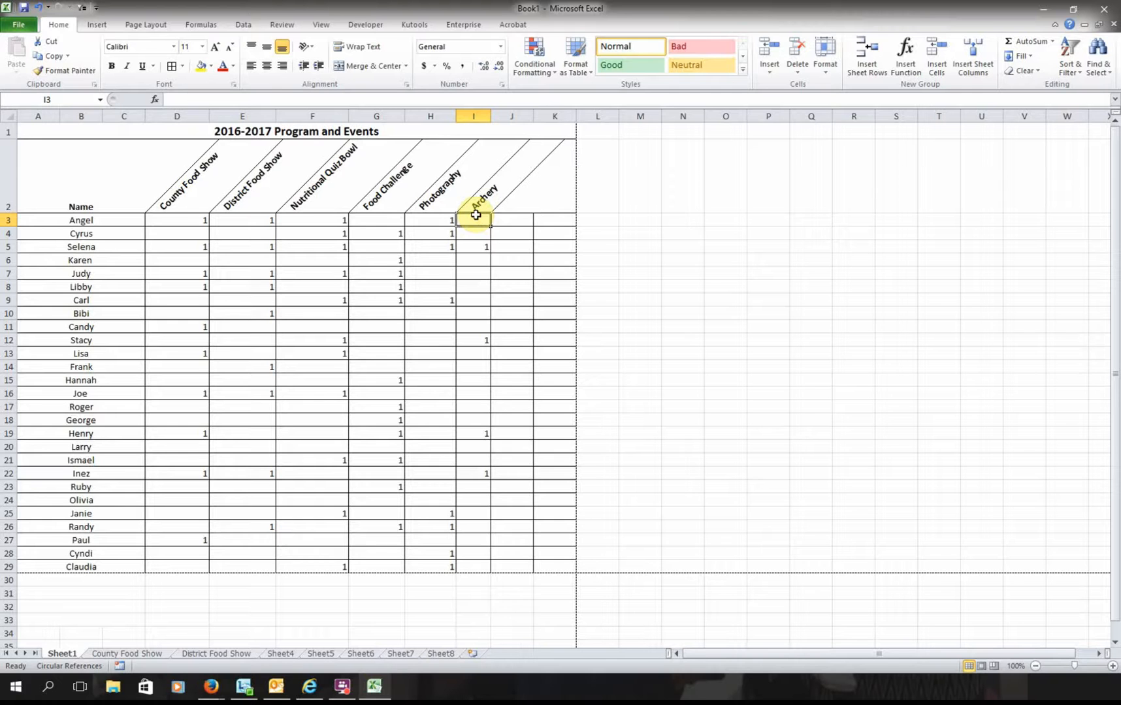
pyautogui.click(433, 654)
pyautogui.click(250, 99)
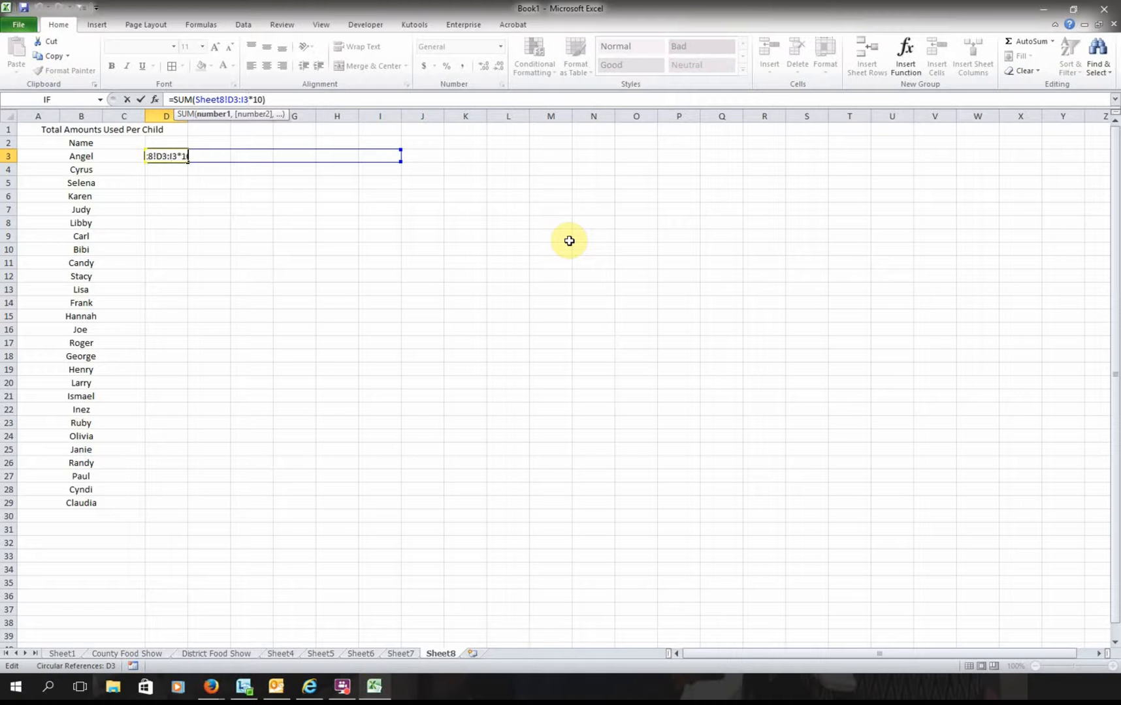
pyautogui.write(')(')
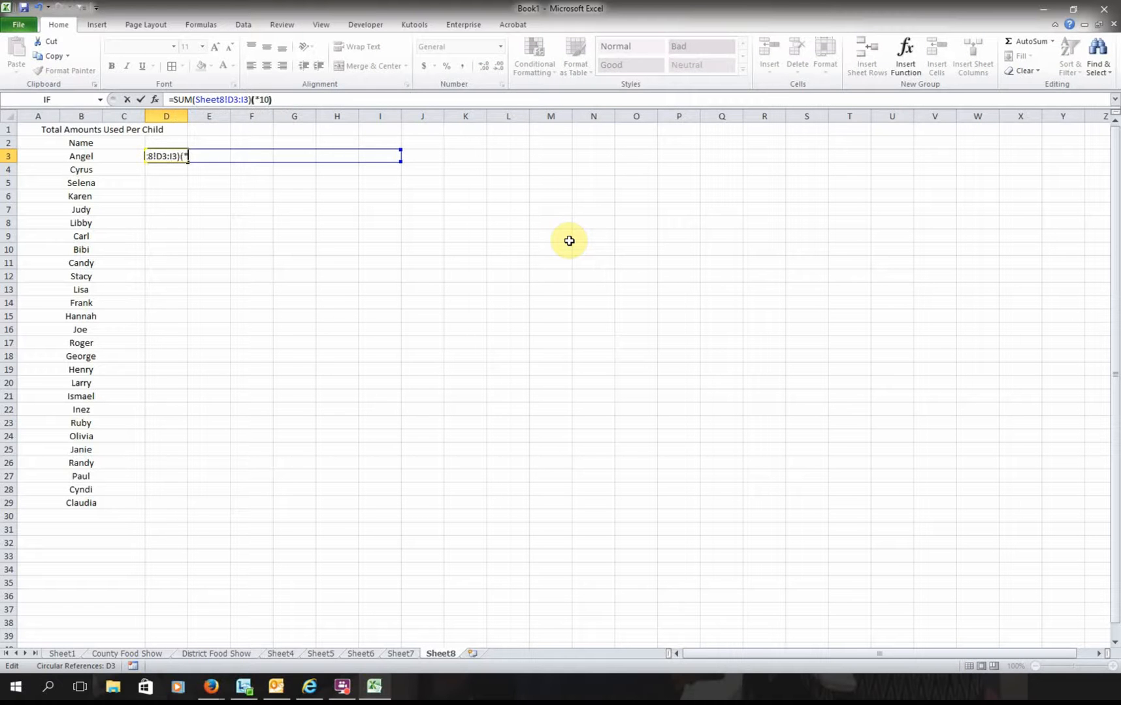
pyautogui.press('Return')
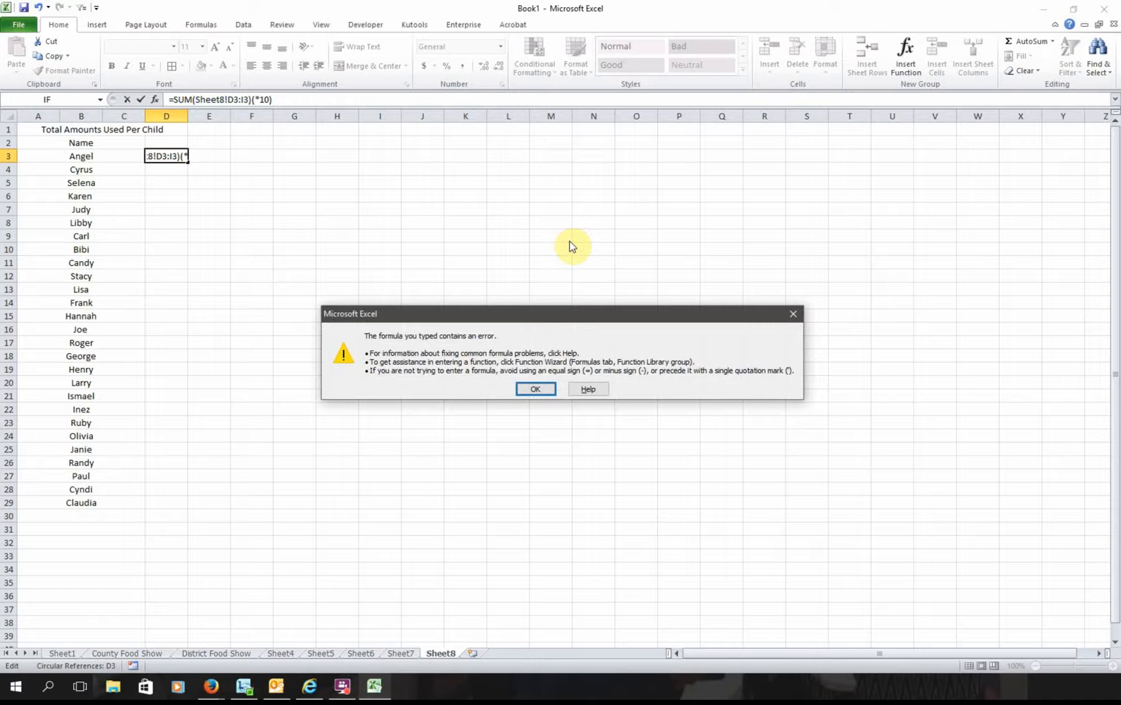
pyautogui.press('Return')
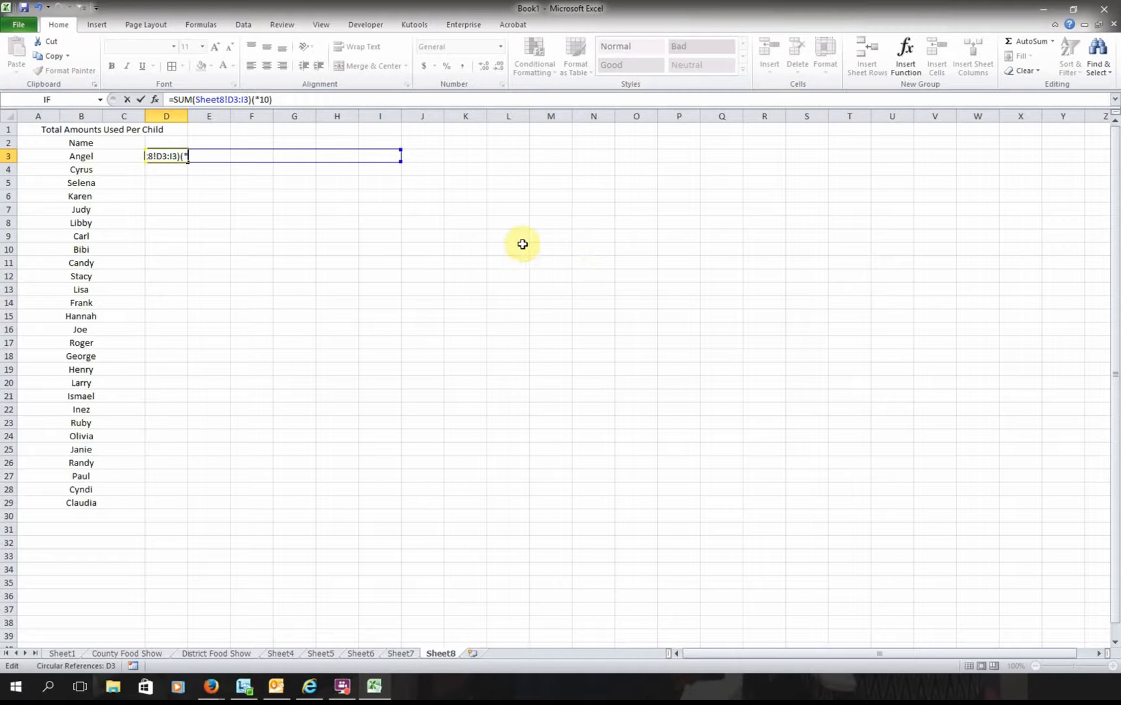
# - Change D3's reference to Sheet1 and remove the stray brackets, giving =SUM(Sheet1!D3:I3*10)
pyautogui.click(221, 99)
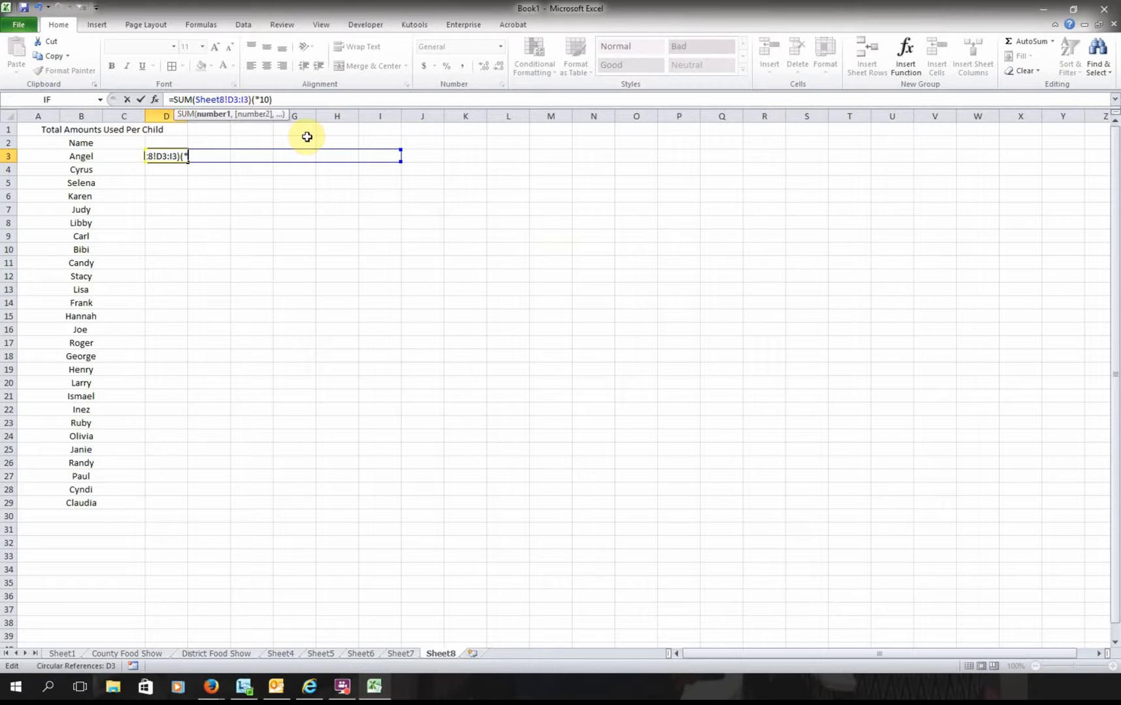
pyautogui.press('Delete')
pyautogui.write('1')
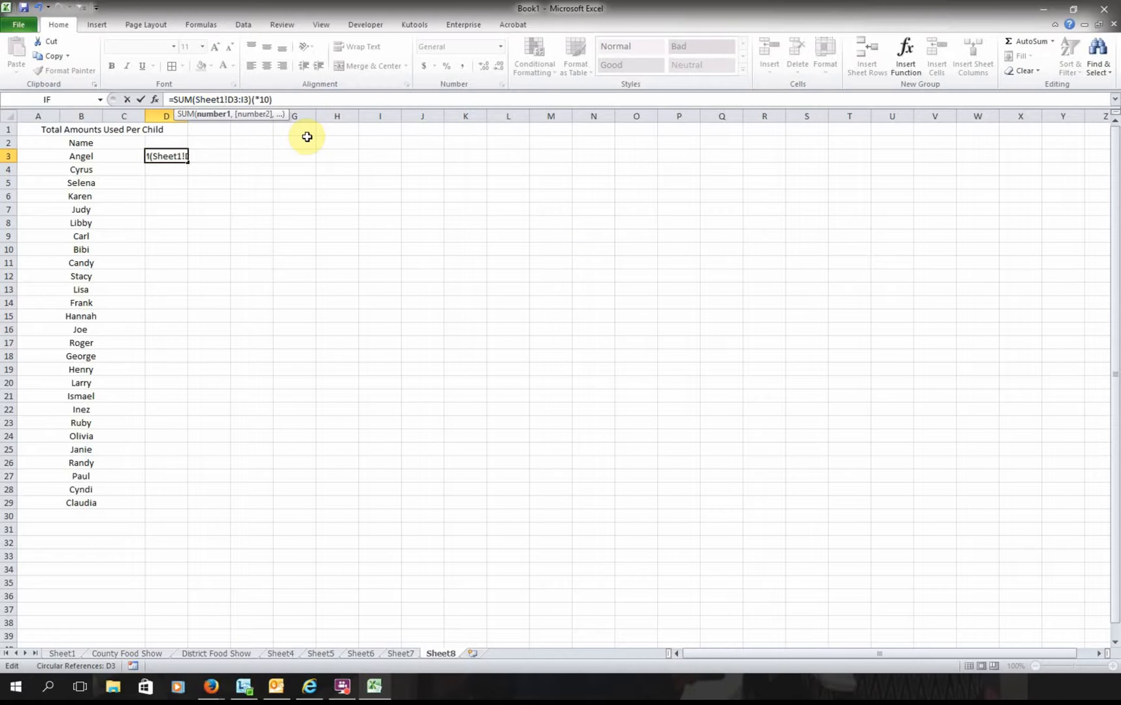
pyautogui.press('Return')
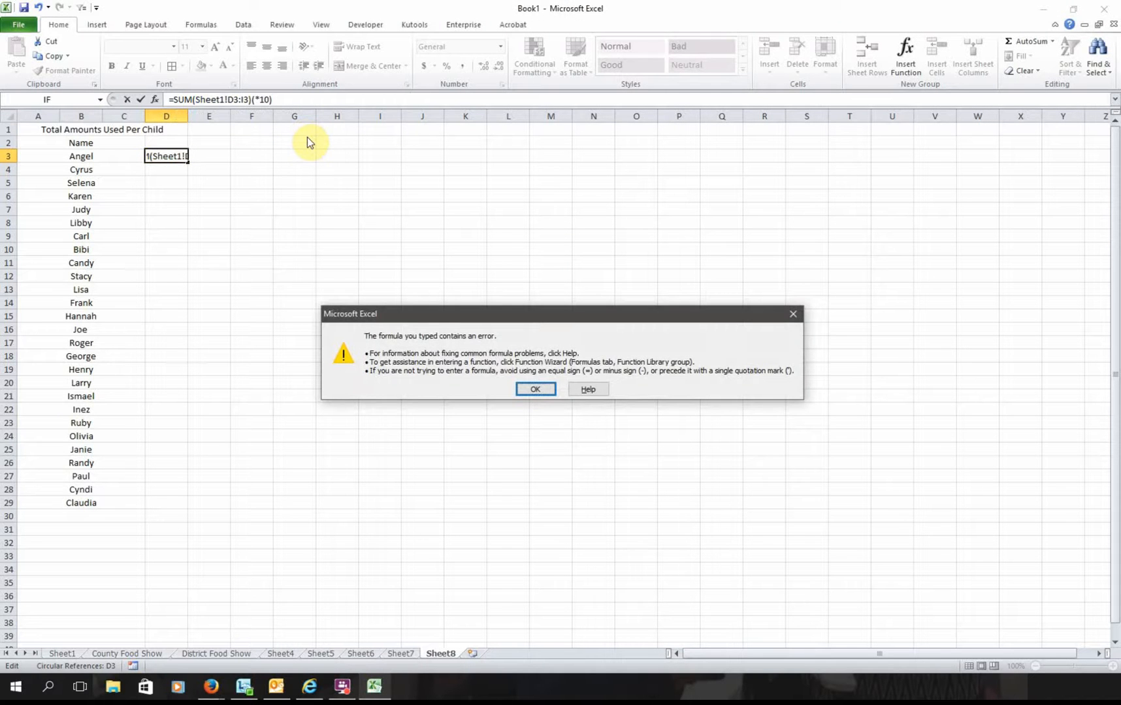
pyautogui.press('Return')
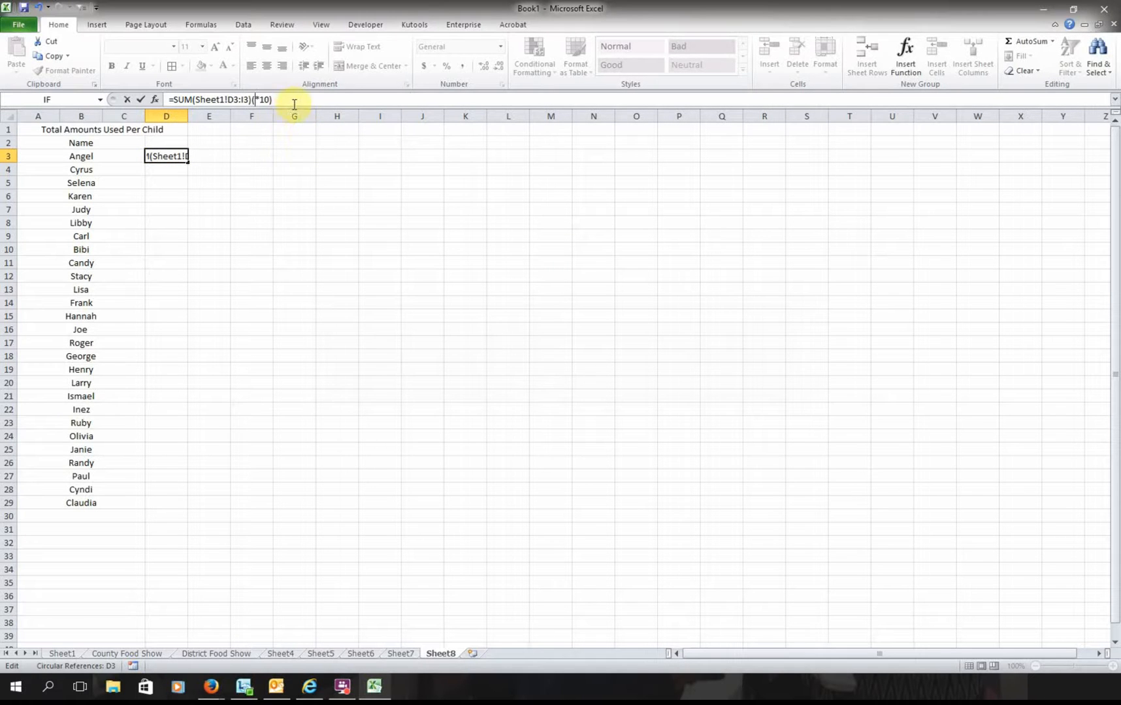
pyautogui.click(296, 99)
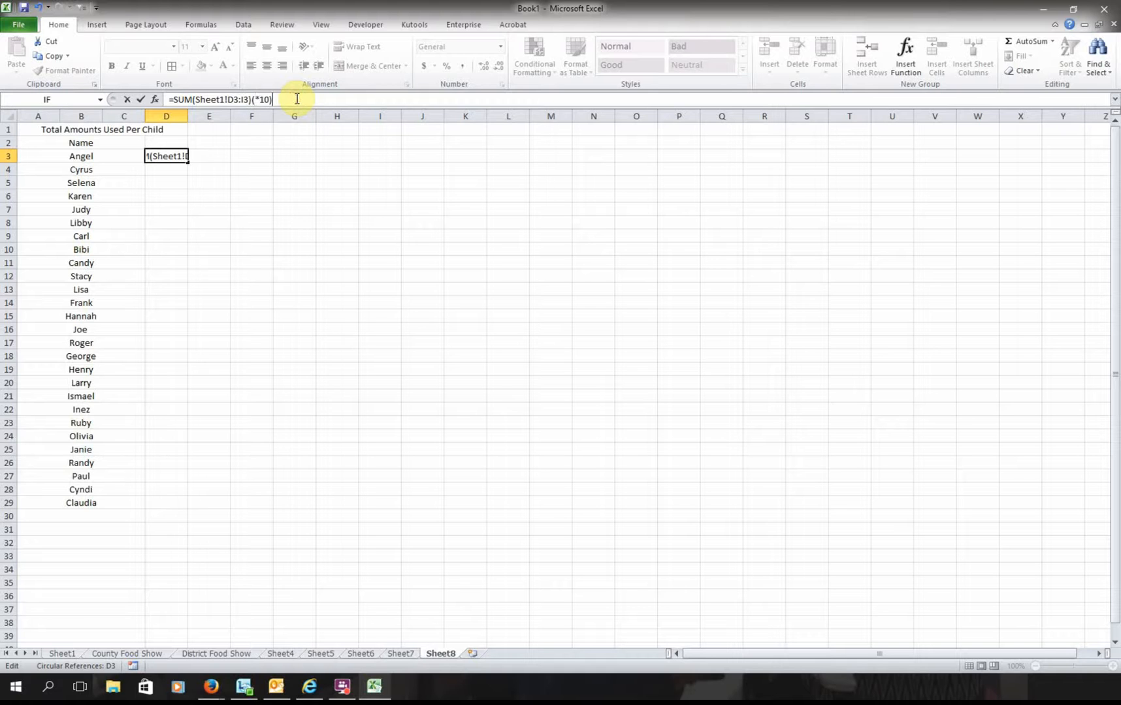
pyautogui.click(252, 99)
pyautogui.press('BackSpace')
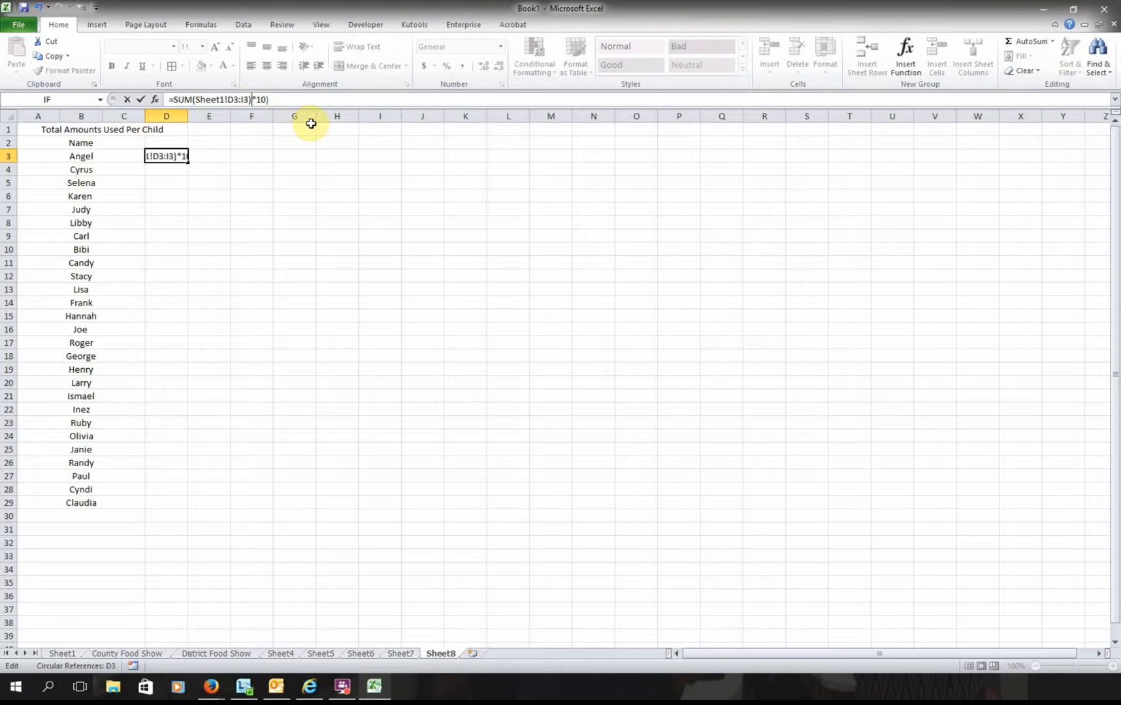
pyautogui.press('Delete')
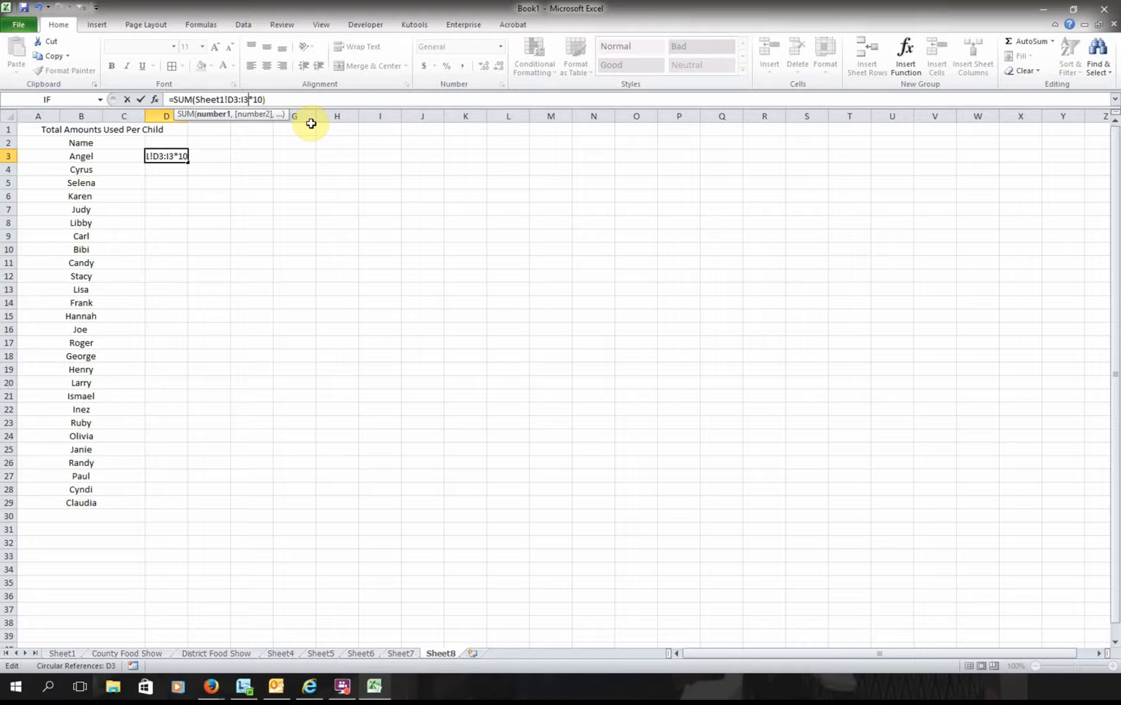
pyautogui.click(222, 168)
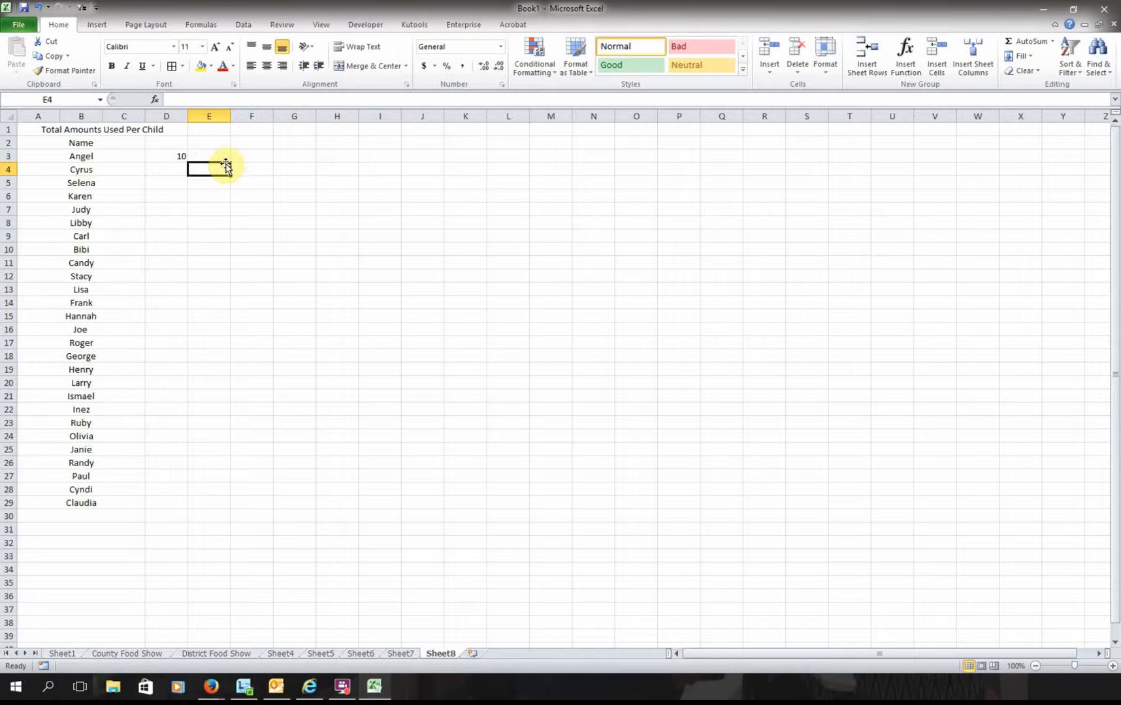
pyautogui.click(178, 159)
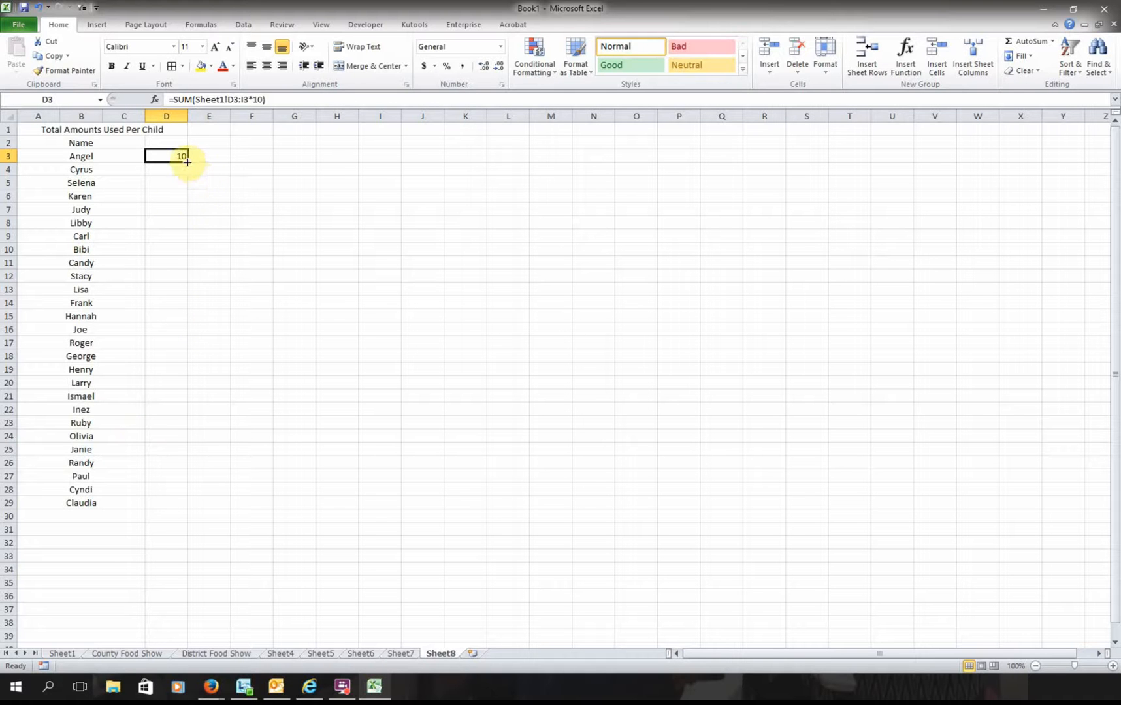
pyautogui.click(67, 655)
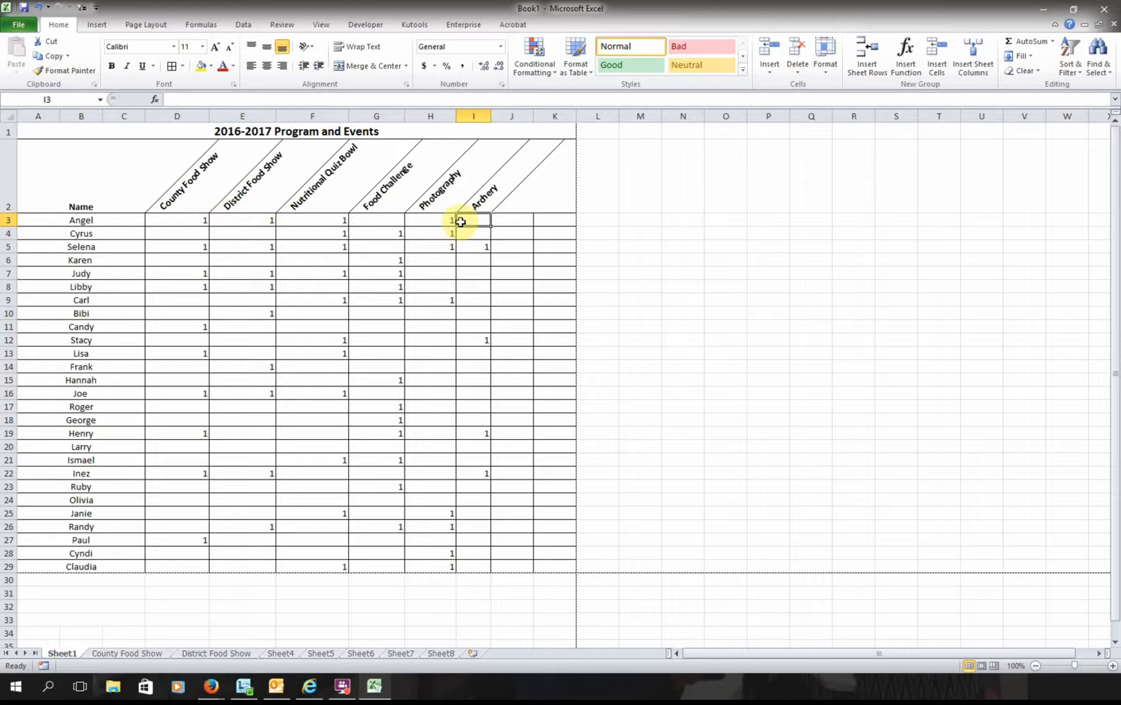
pyautogui.click(196, 220)
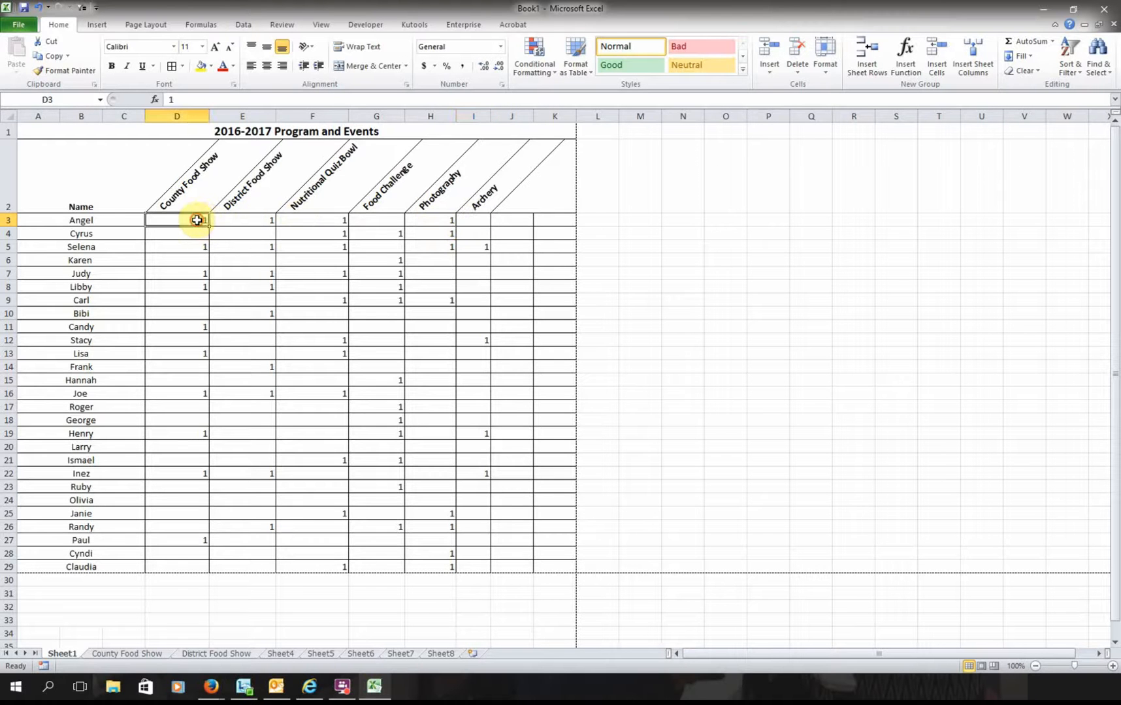
pyautogui.click(233, 220)
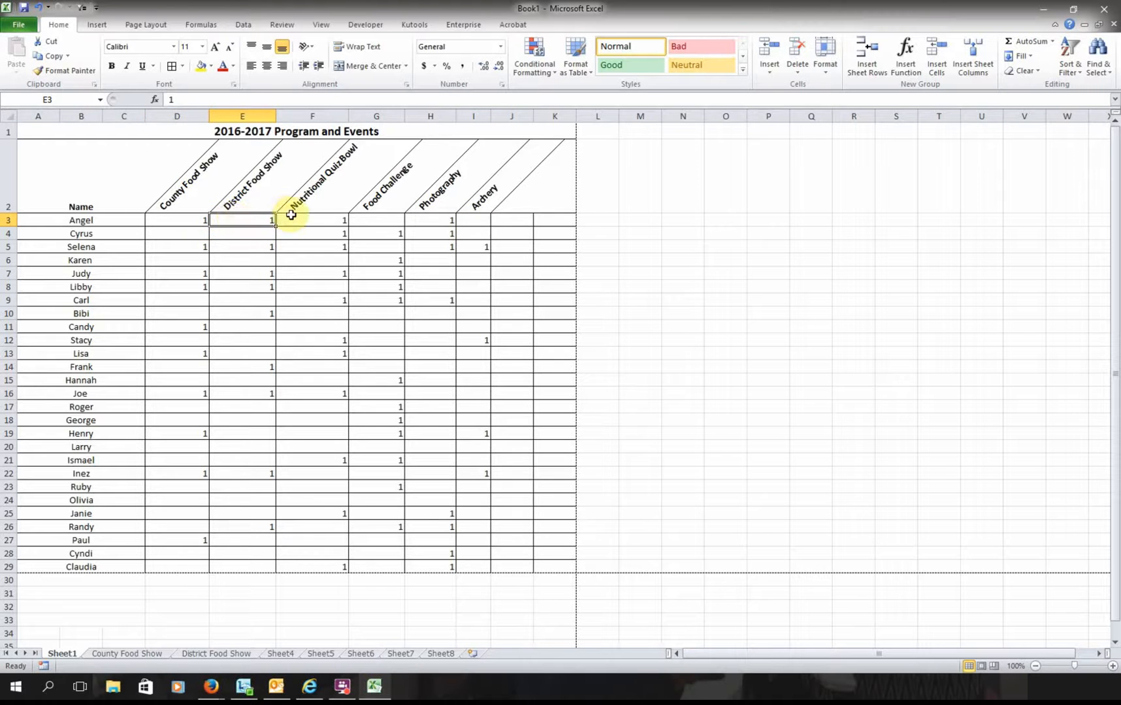
pyautogui.click(441, 654)
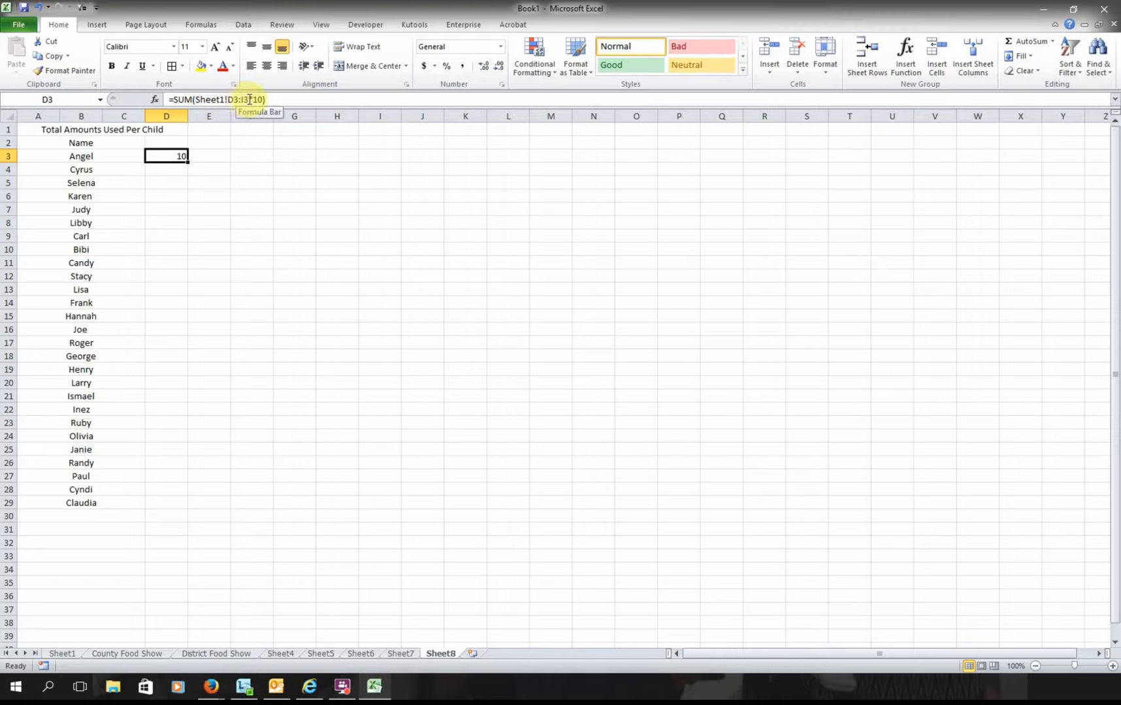
# - Retype D3:I3*10 in D3's formula, then undo twice back to the circular Sheet8 version
pyautogui.click(213, 170)
pyautogui.click(174, 158)
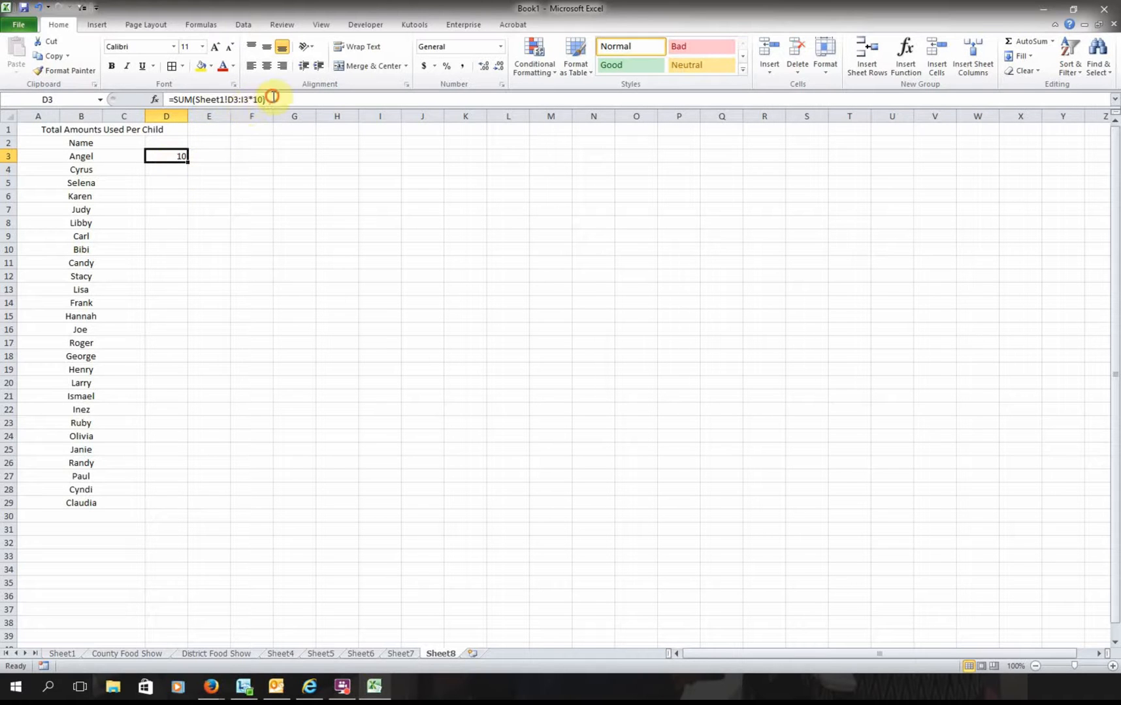
pyautogui.moveTo(265, 100); pyautogui.dragTo(227, 100)
pyautogui.press('BackSpace')
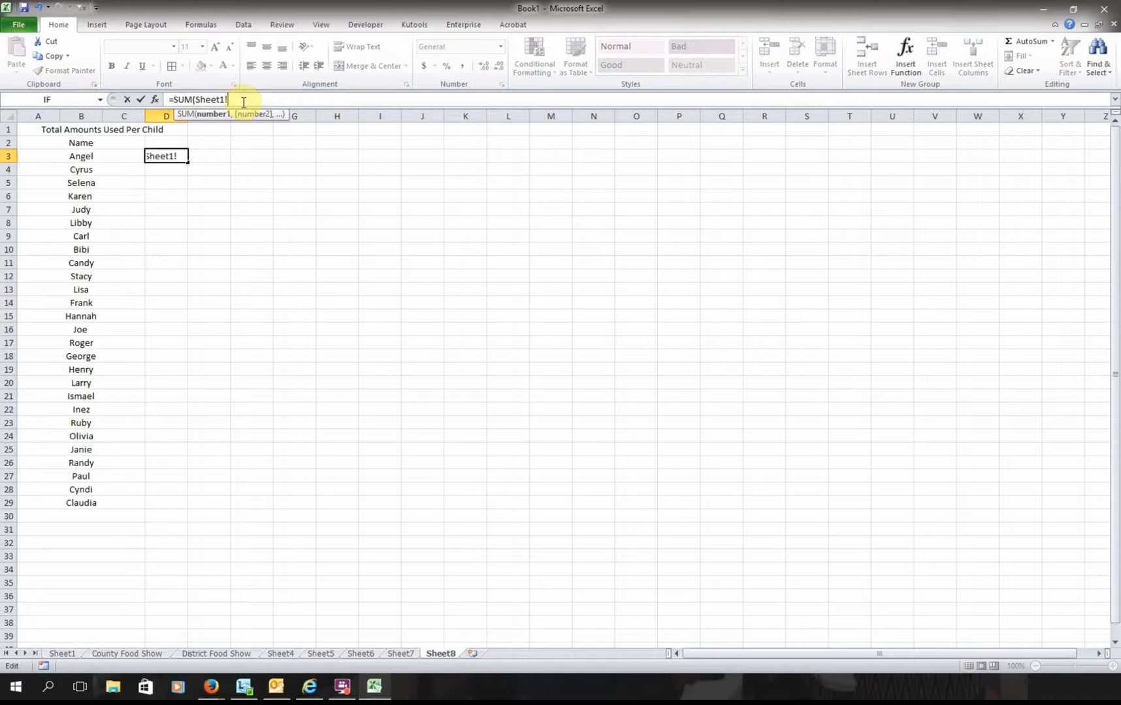
pyautogui.write('D3:I3*10')
pyautogui.press('Return')
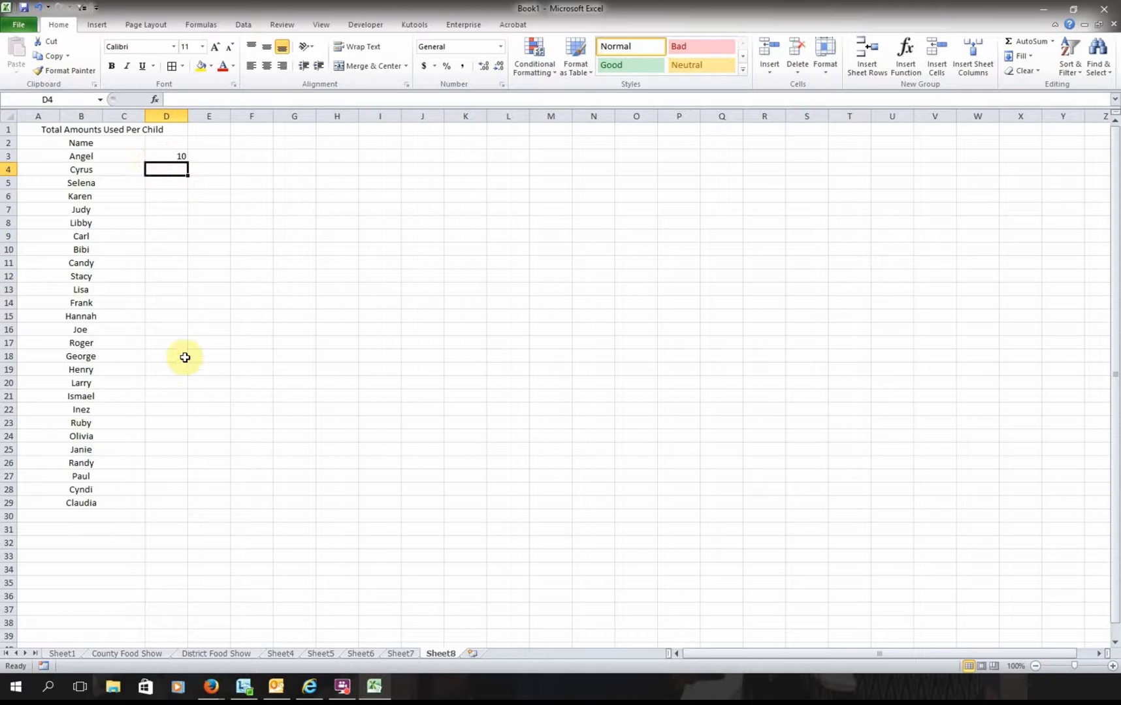
pyautogui.click(39, 8)
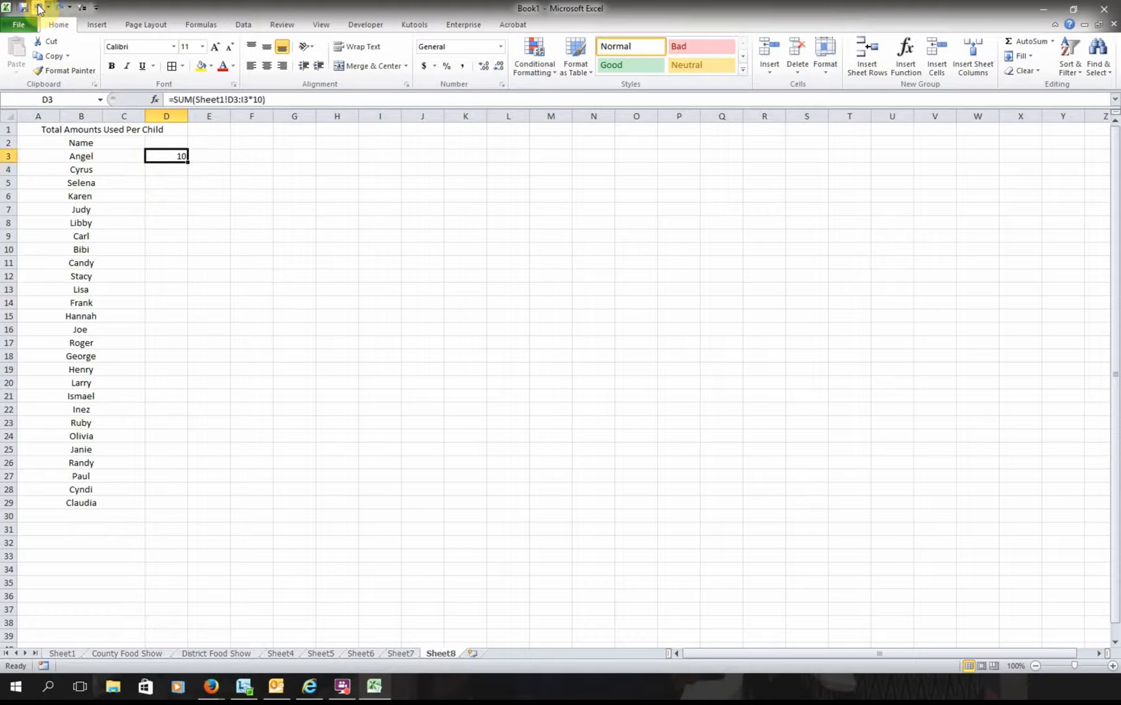
pyautogui.click(38, 9)
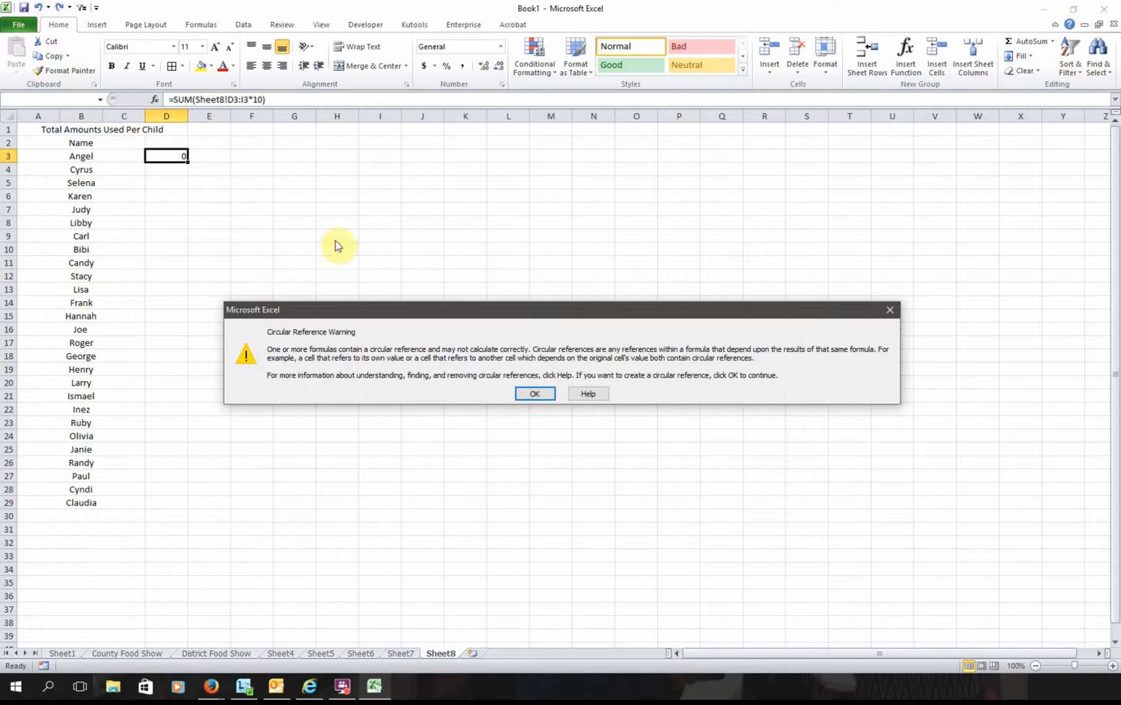
pyautogui.click(536, 393)
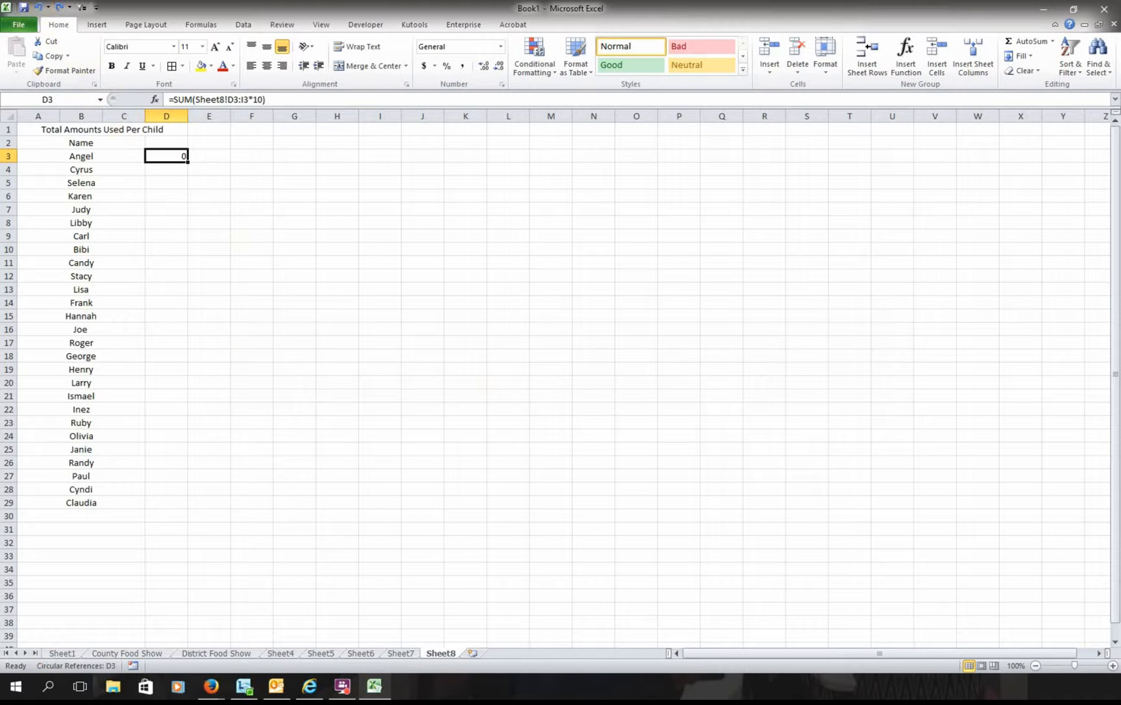
pyautogui.press('F2')
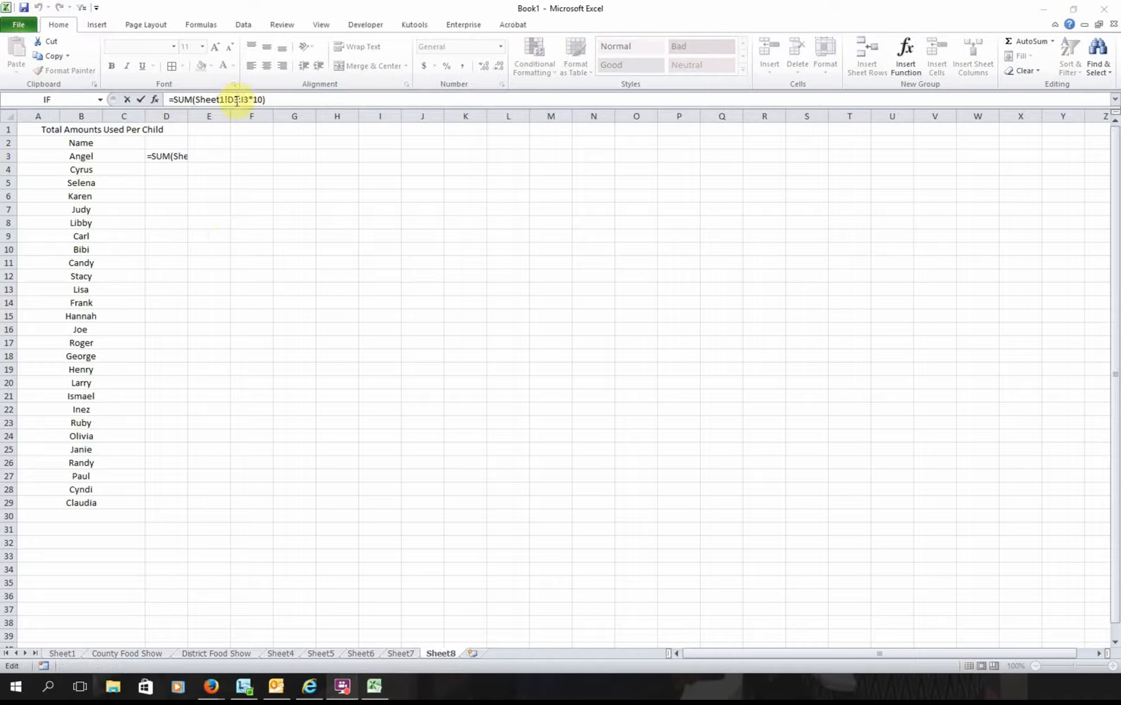
# - Replace the D3:I3 range in D3's formula with D3+E3+F3+G3+H3+I3
pyautogui.click(235, 100)
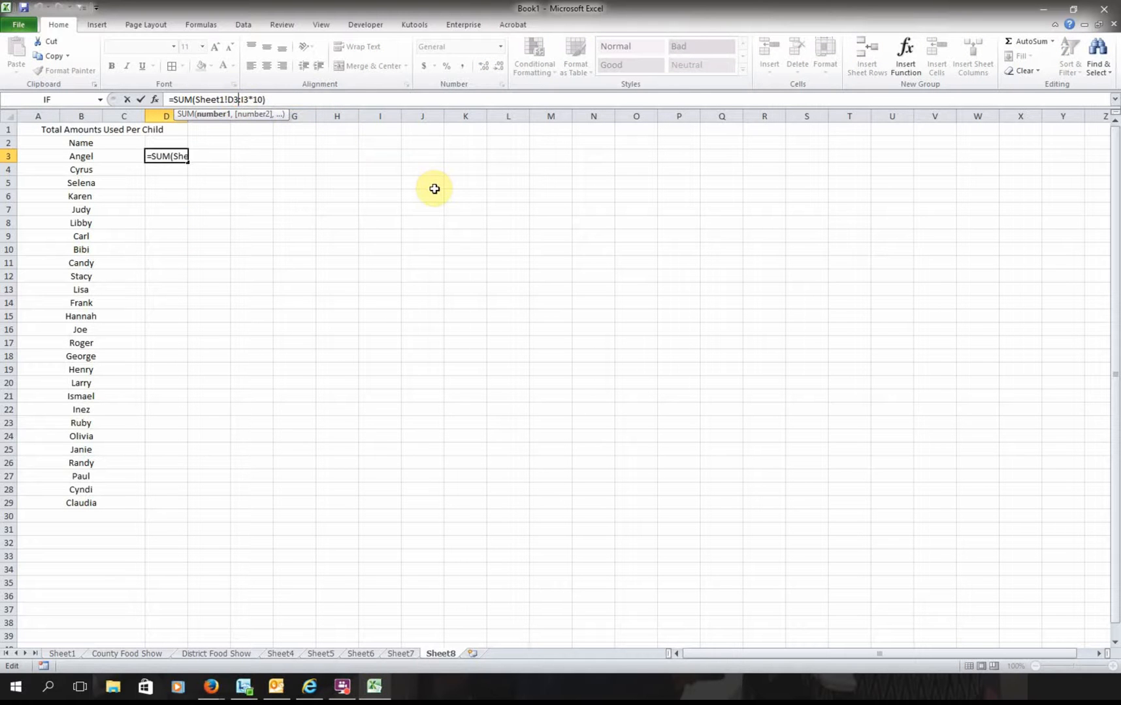
pyautogui.press('Delete')
pyautogui.press('Delete')
pyautogui.press('Delete')
pyautogui.write('+E3')
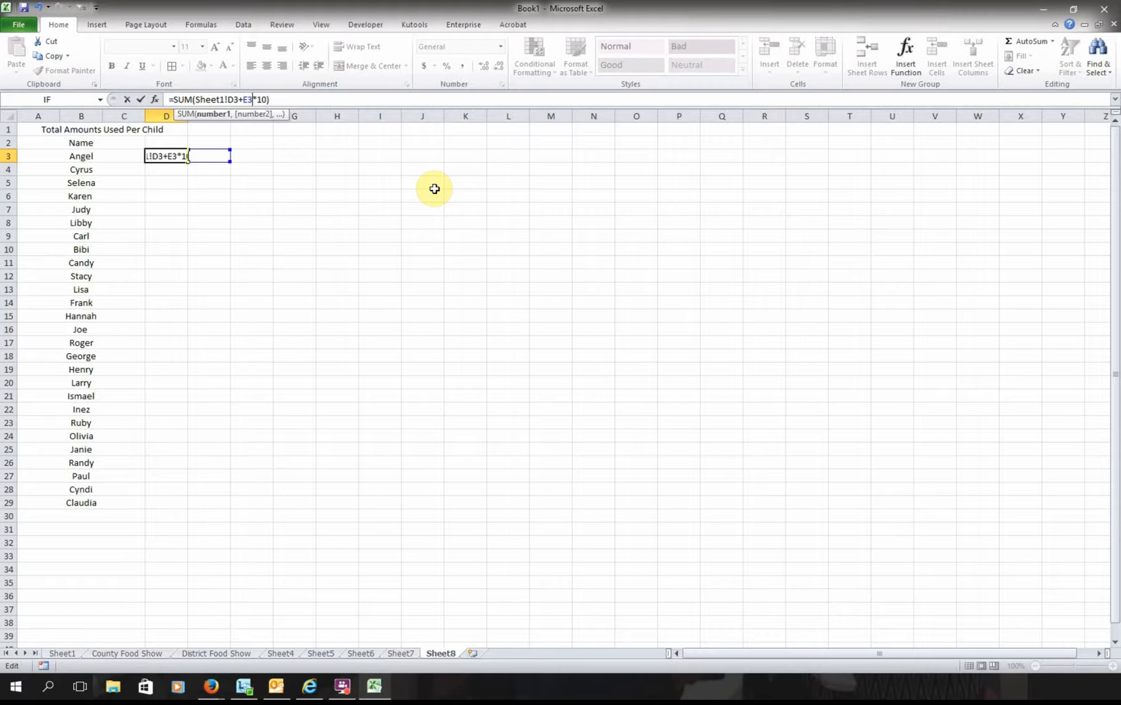
pyautogui.write('+F')
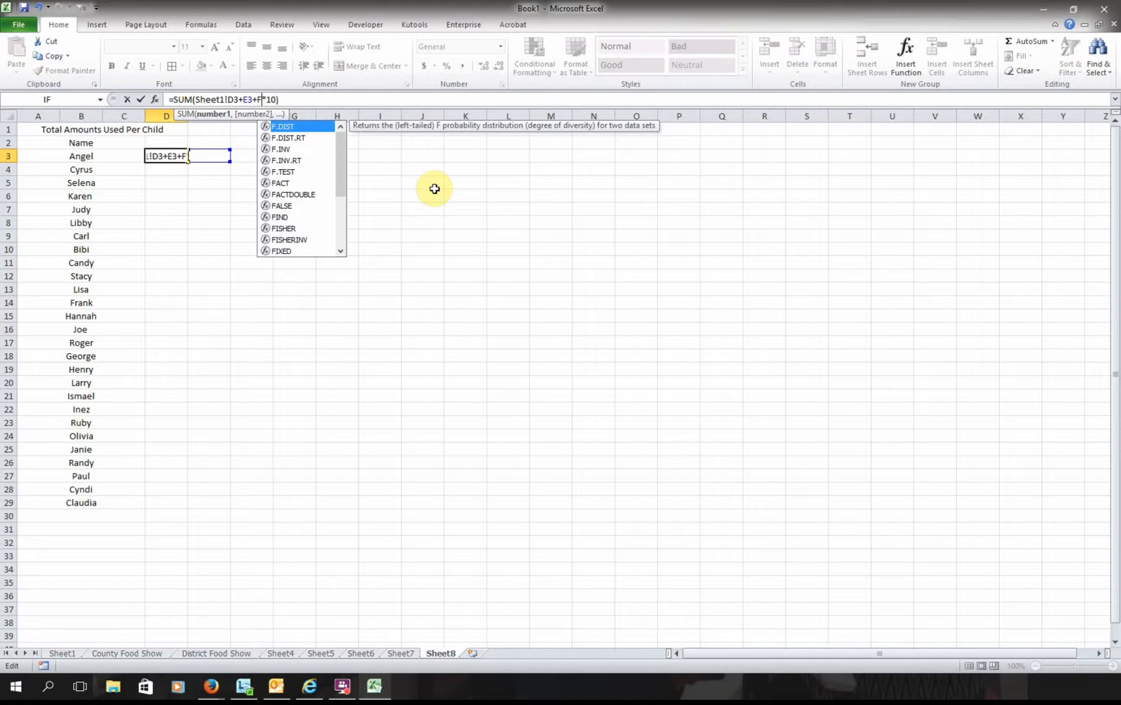
pyautogui.write('3')
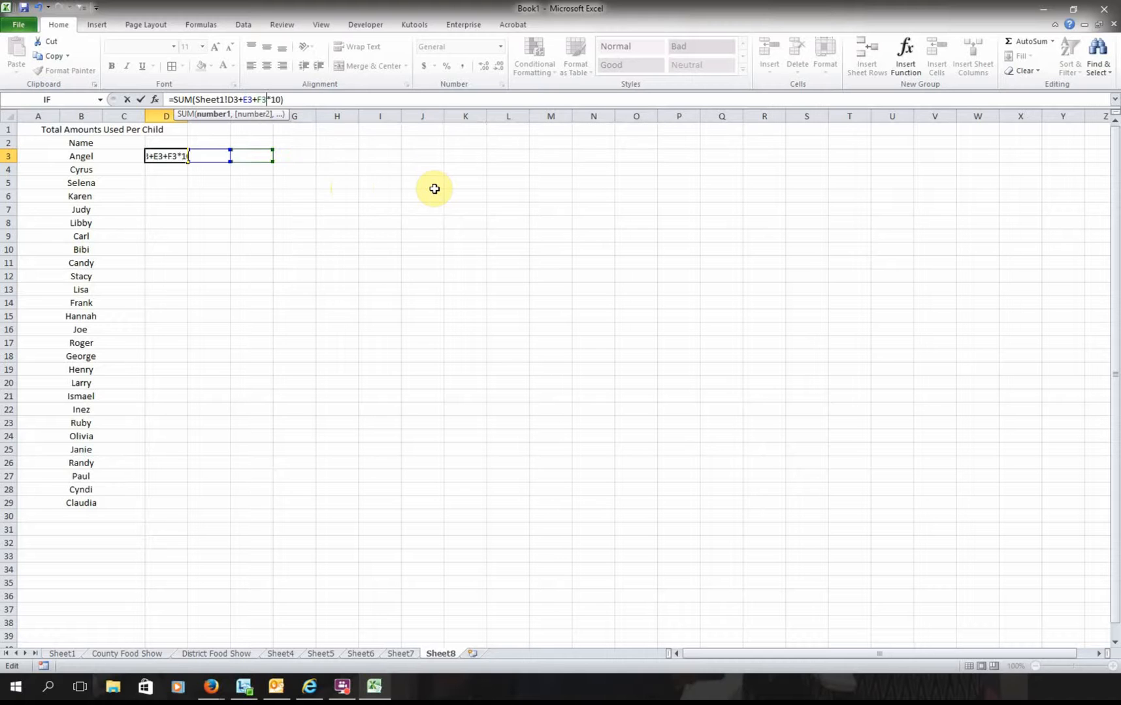
pyautogui.press('BackSpace')
pyautogui.press('BackSpace')
pyautogui.write('F3+G3+')
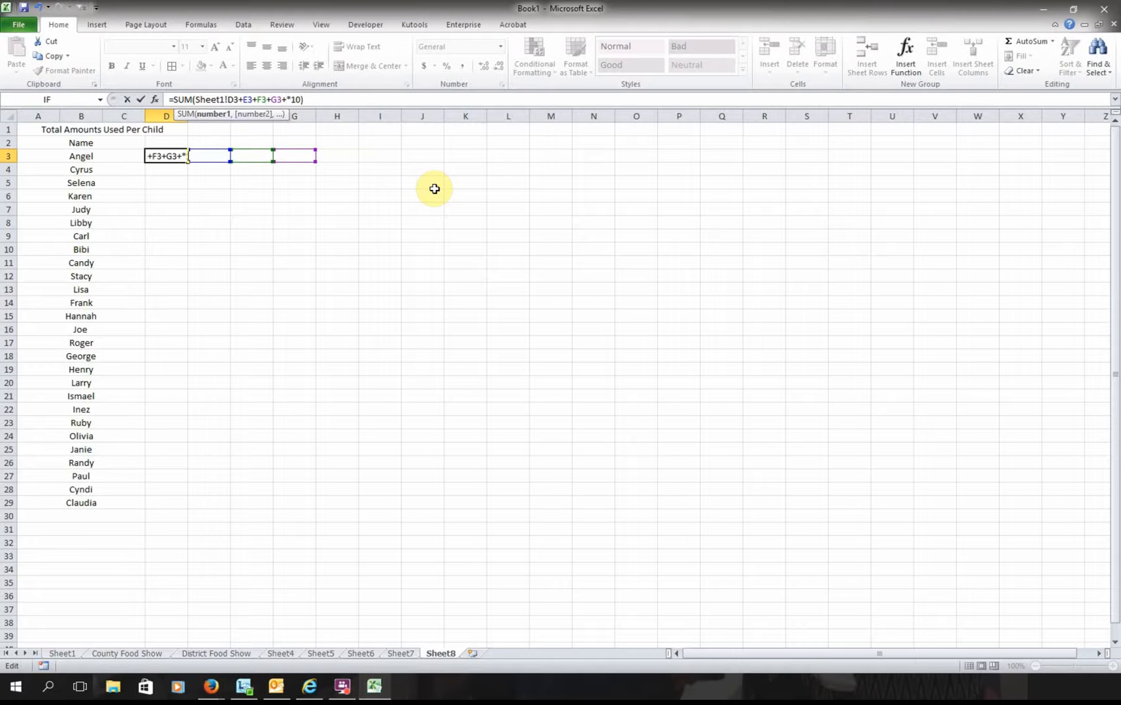
pyautogui.write('H3+I')
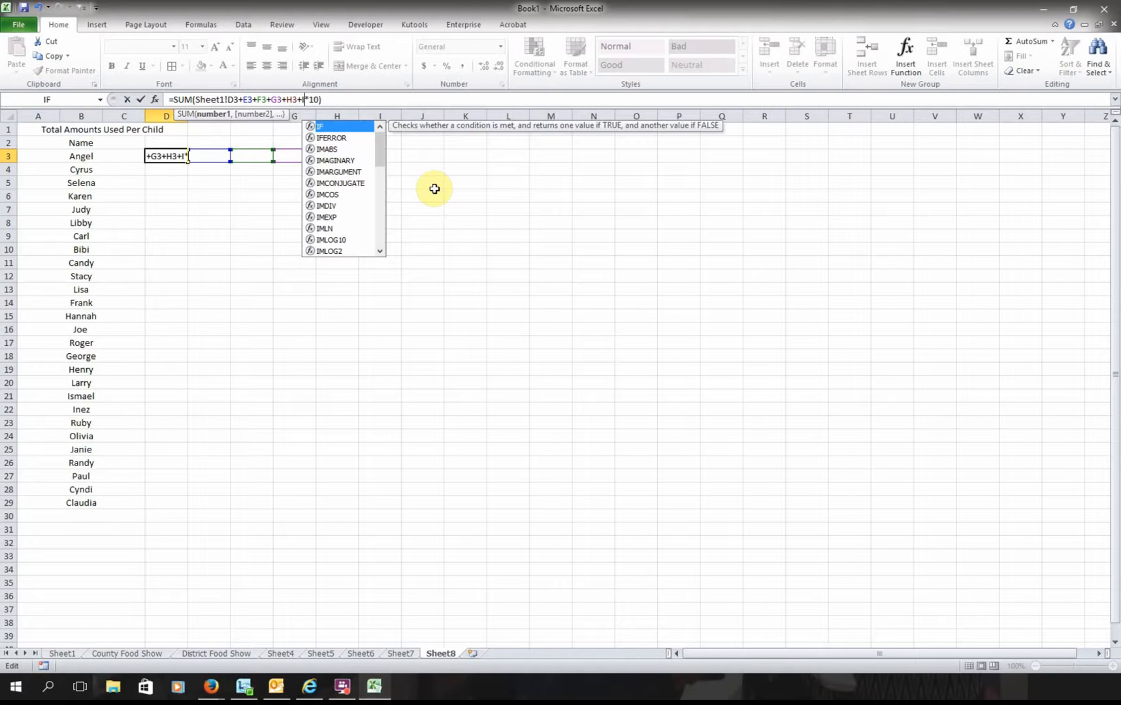
pyautogui.write('3')
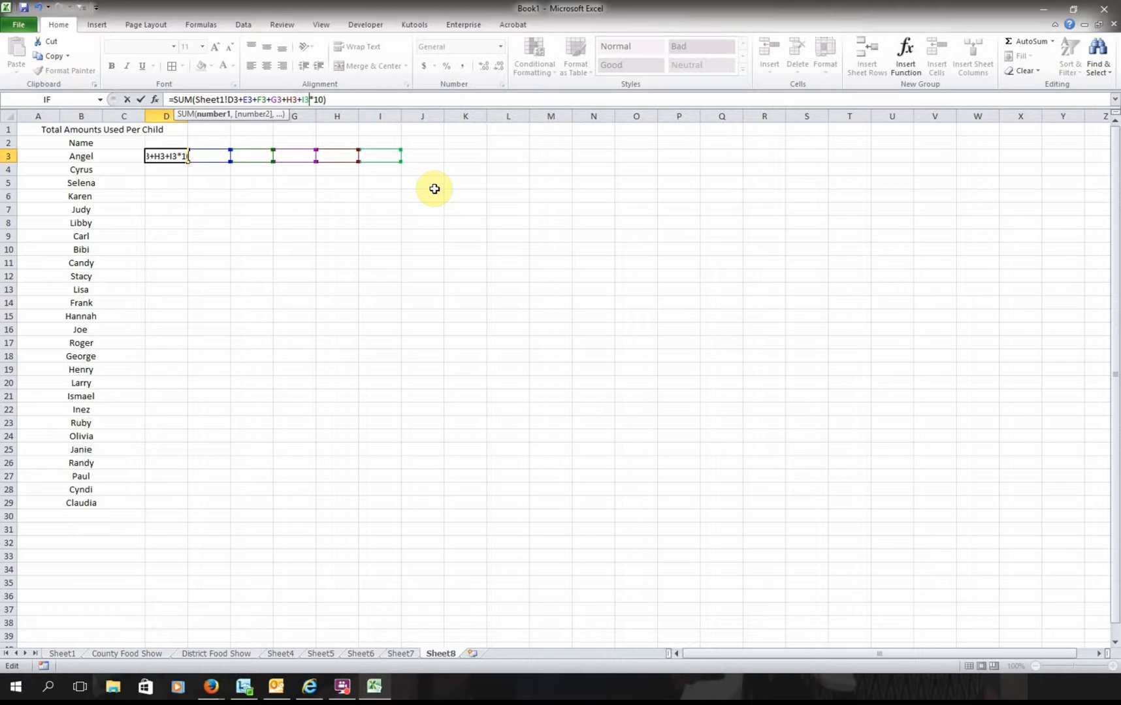
pyautogui.write(')(')
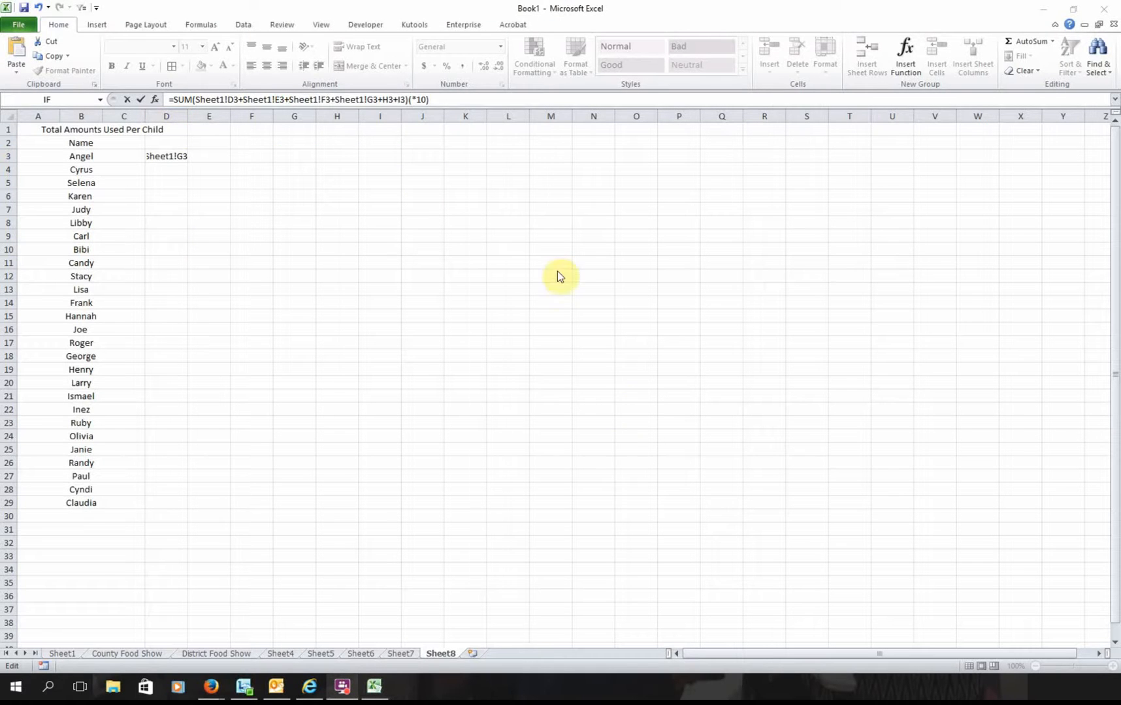
# - Prefix H3 and I3 with Sheet1!, fix the parentheses before 10, and enter the formula
pyautogui.click(385, 100)
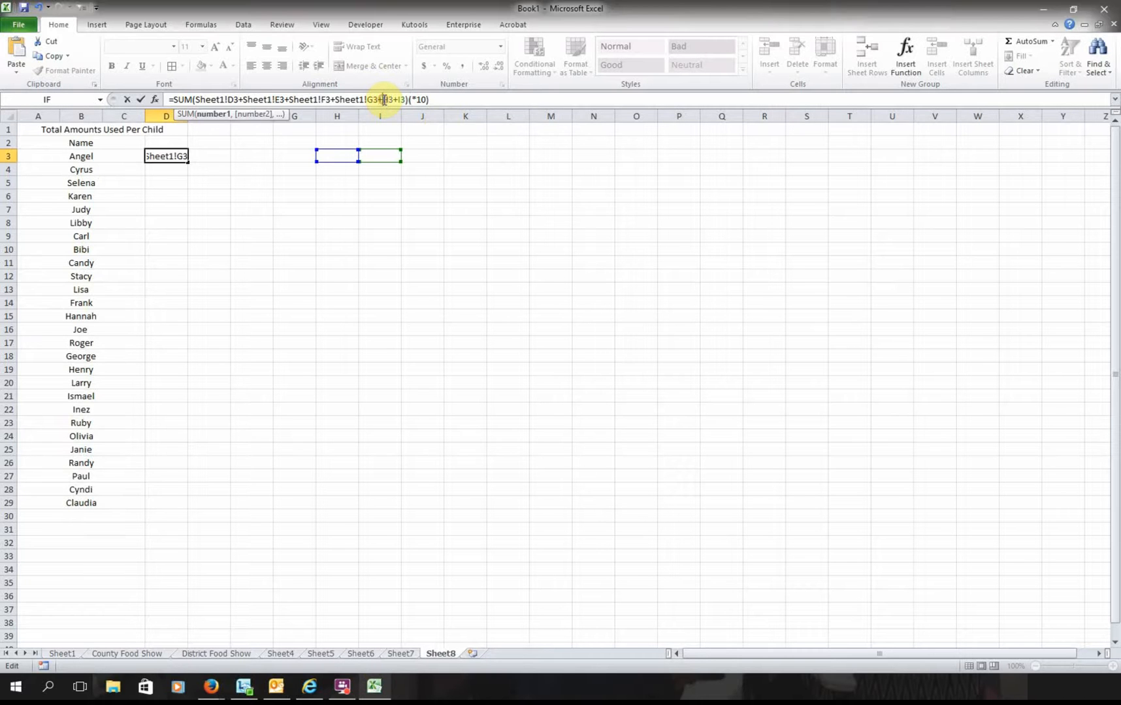
pyautogui.rightClick(382, 99)
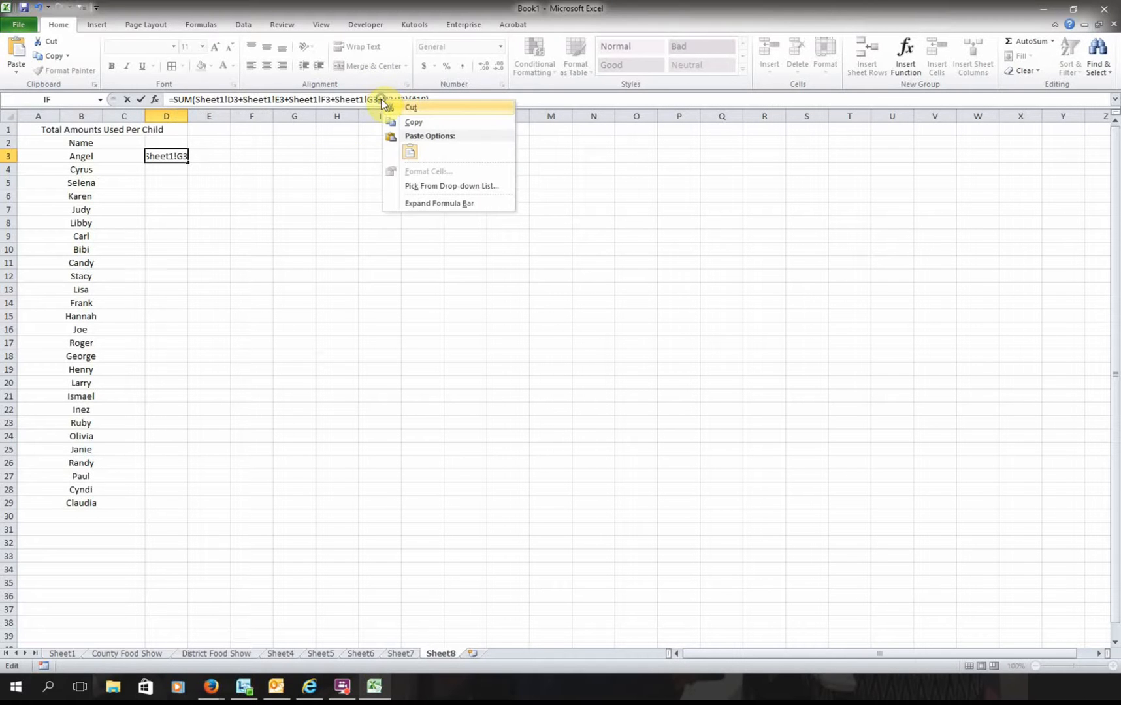
pyautogui.click(405, 152)
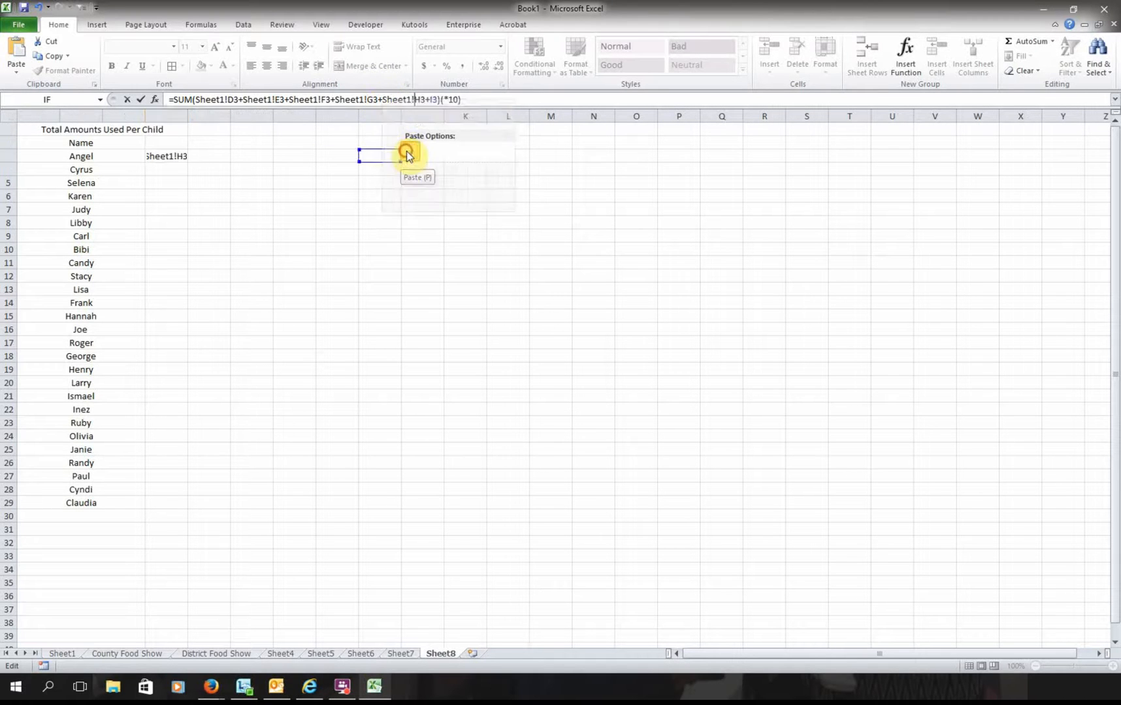
pyautogui.click(430, 100)
pyautogui.rightClick(431, 100)
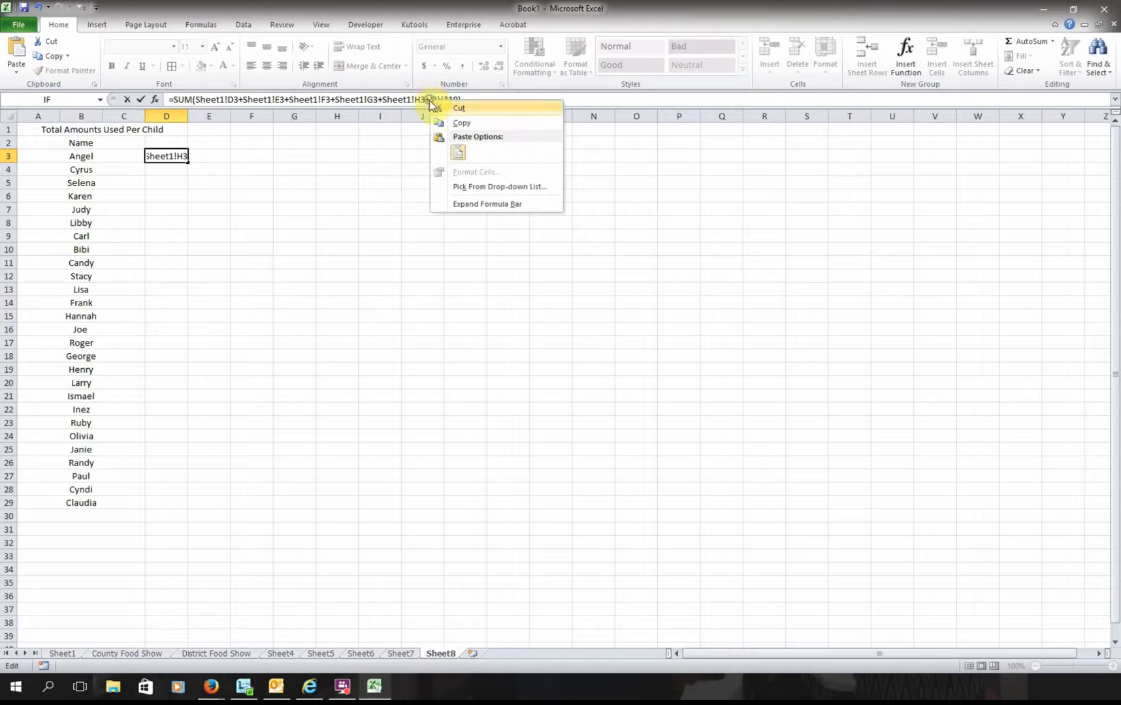
pyautogui.click(455, 153)
pyautogui.click(482, 99)
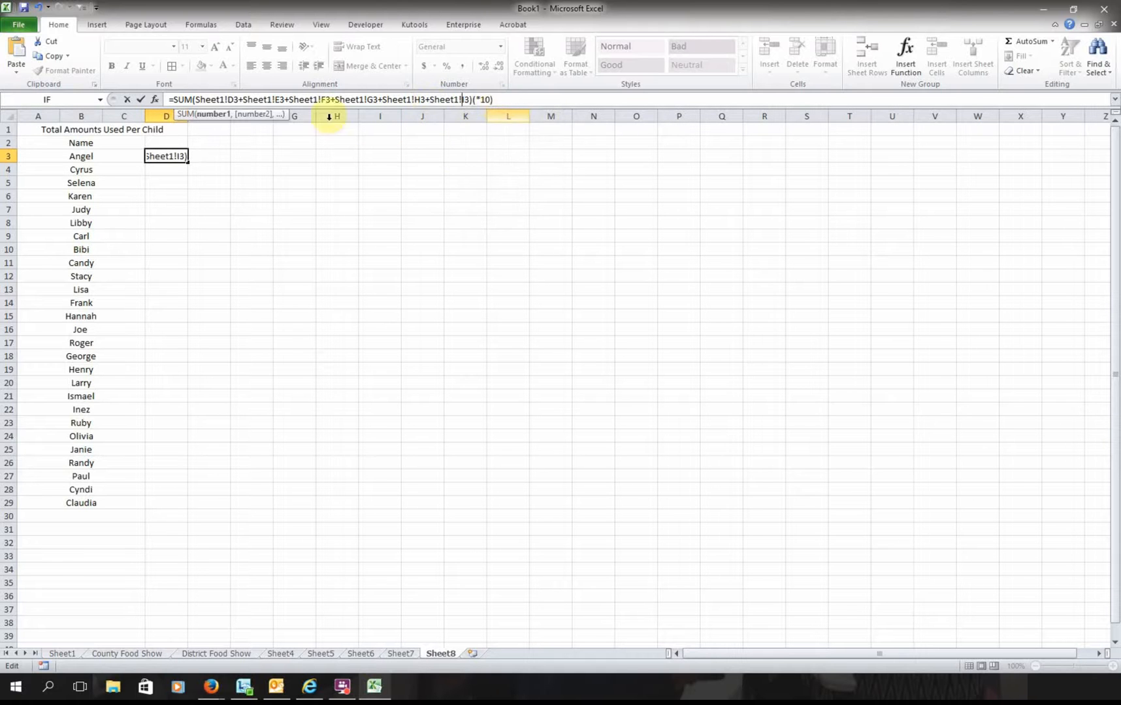
pyautogui.press('BackSpace')
pyautogui.press('BackSpace')
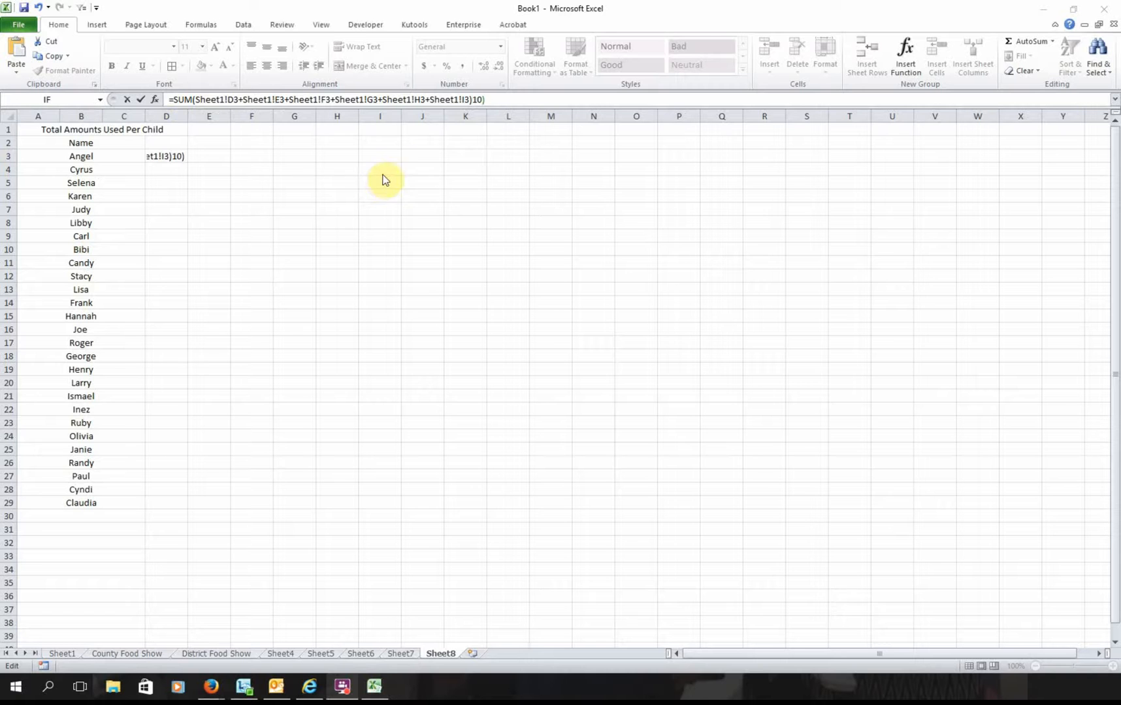
pyautogui.click(472, 99)
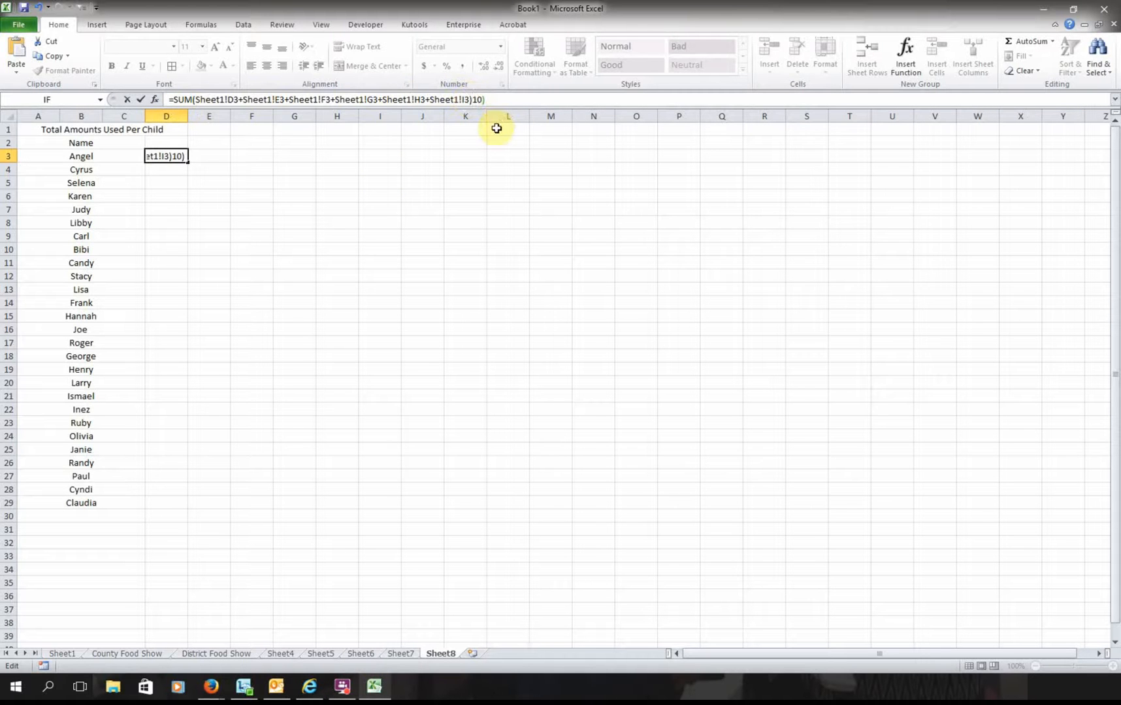
pyautogui.write('(')
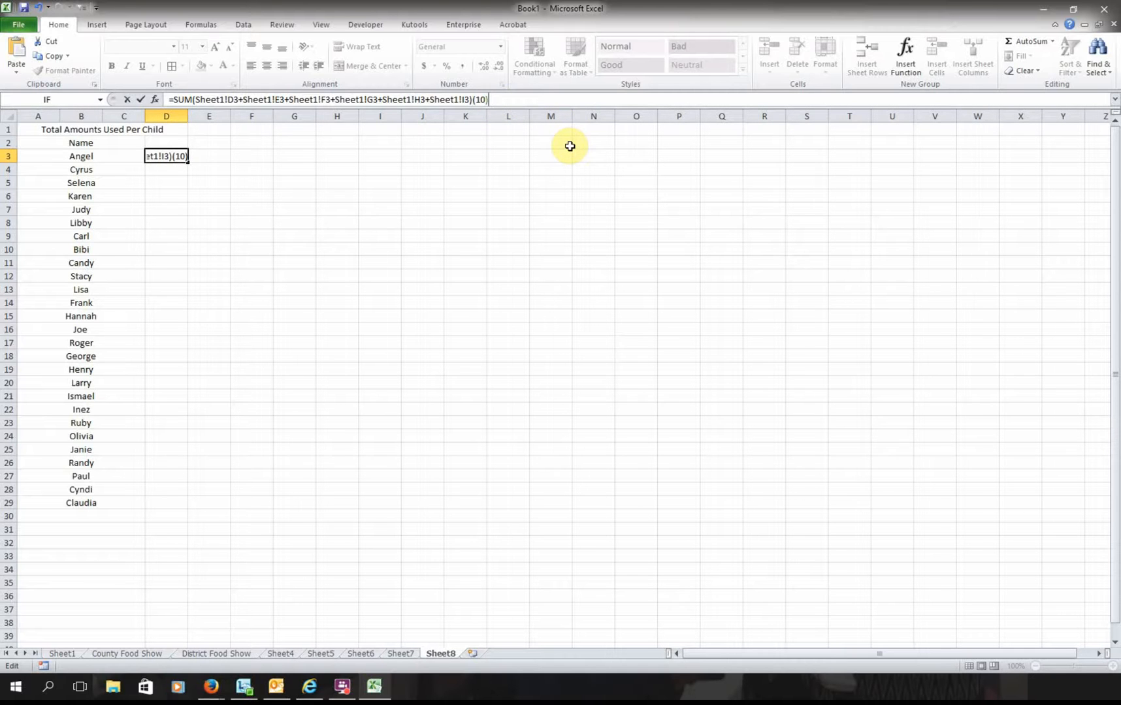
pyautogui.press('Return')
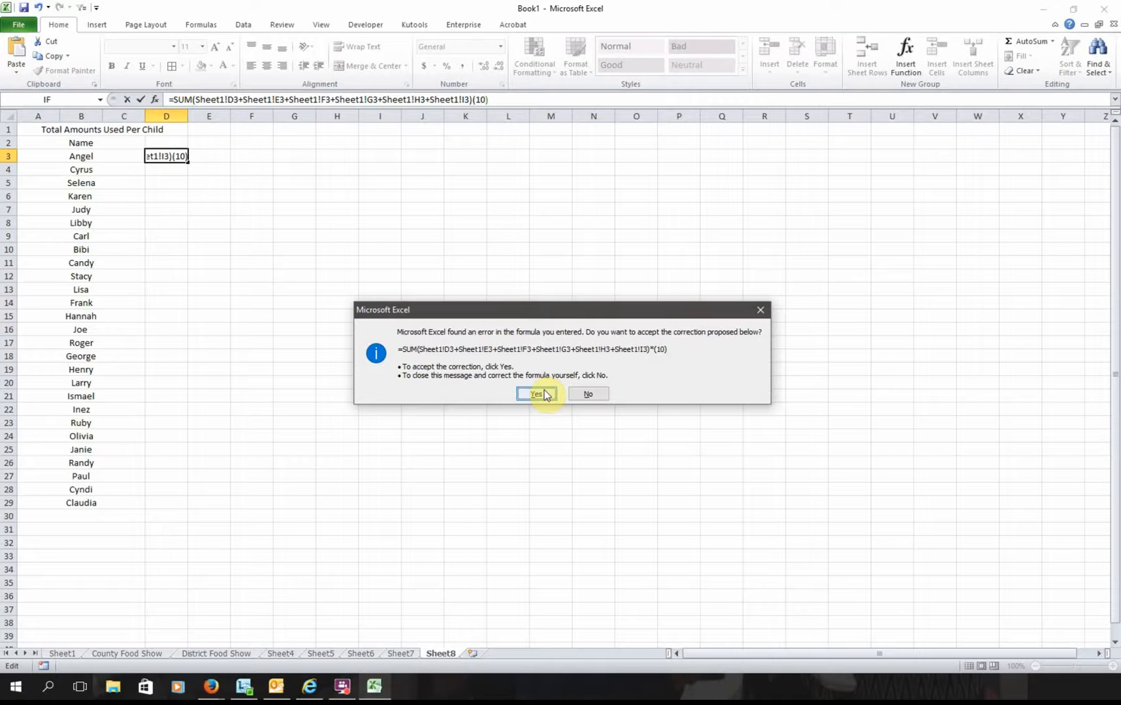
# - Accept the *(10) correction, fill D3's total down to D29, and check Larry's and Olivia's totals
pyautogui.click(536, 394)
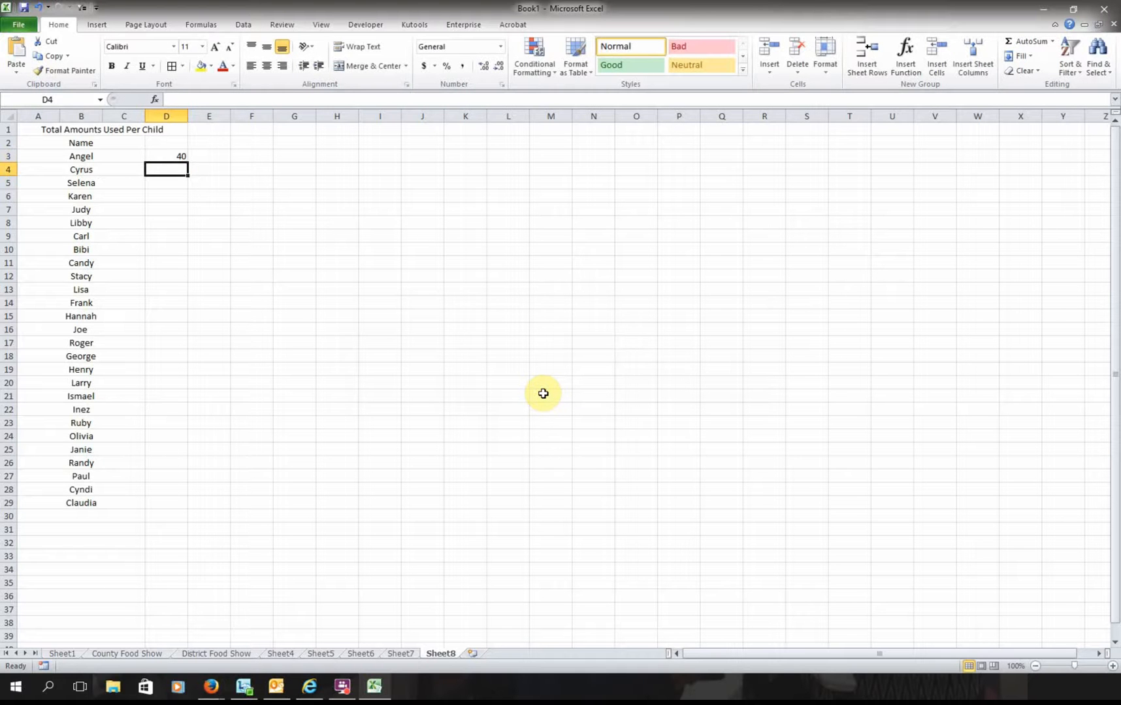
pyautogui.click(166, 158)
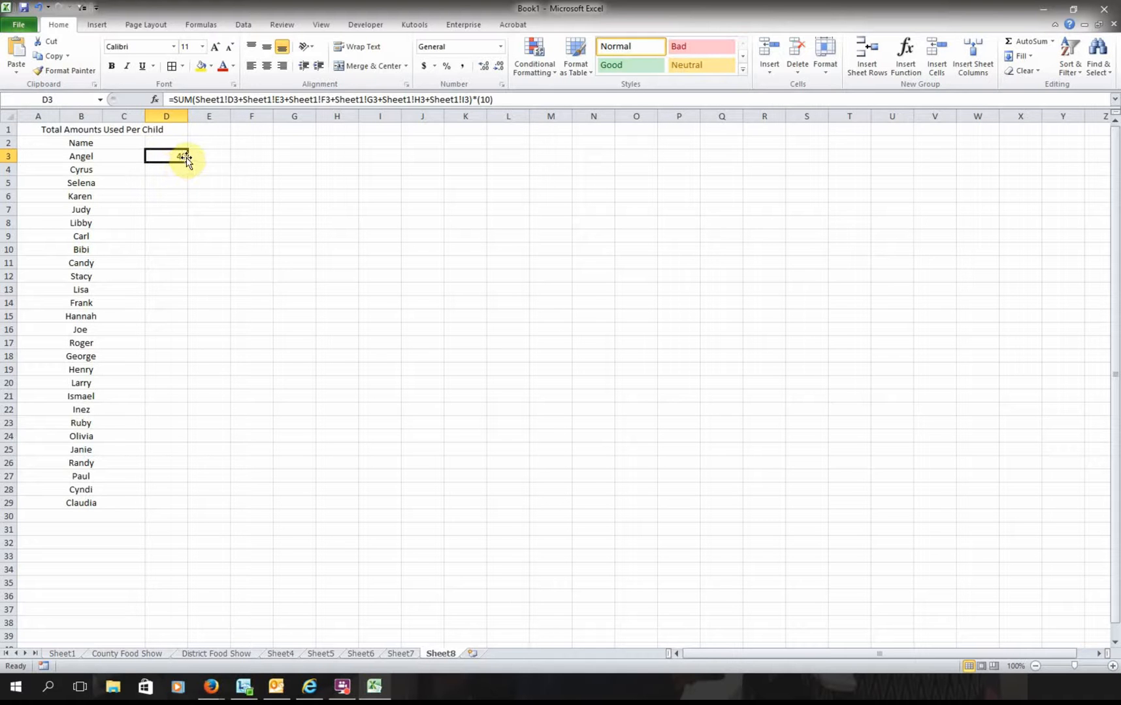
pyautogui.moveTo(187, 164); pyautogui.dragTo(193, 512)
pyautogui.click(252, 475)
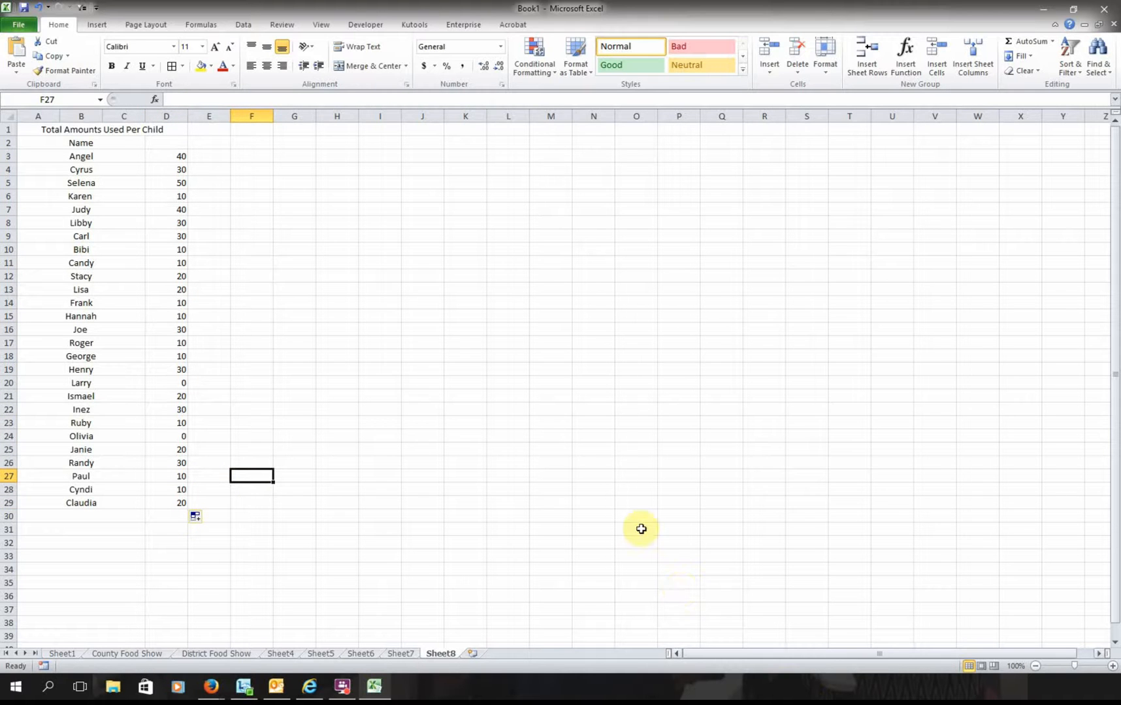
pyautogui.click(186, 383)
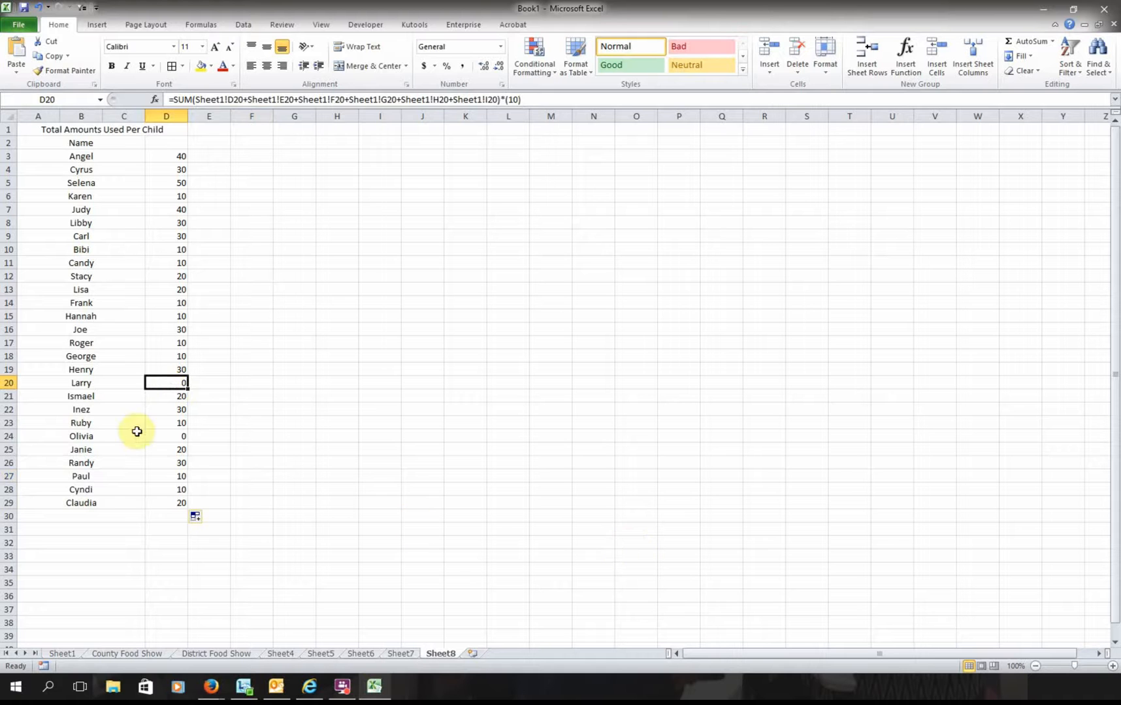
pyautogui.click(183, 437)
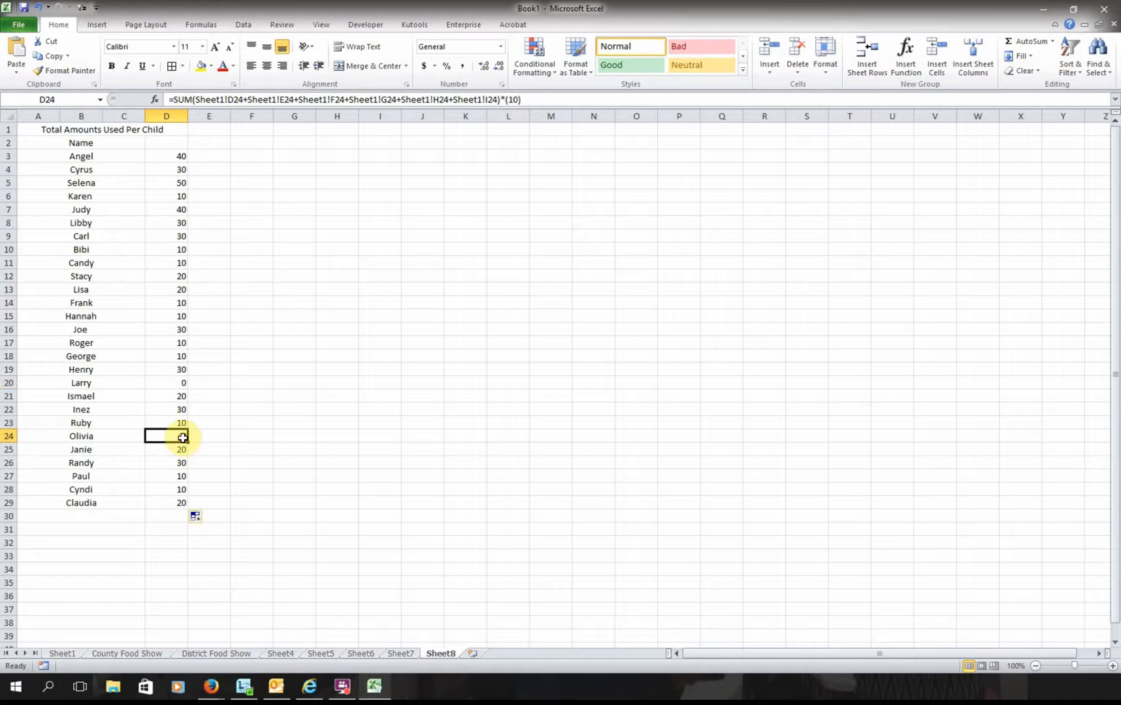
pyautogui.click(56, 654)
pyautogui.click(86, 450)
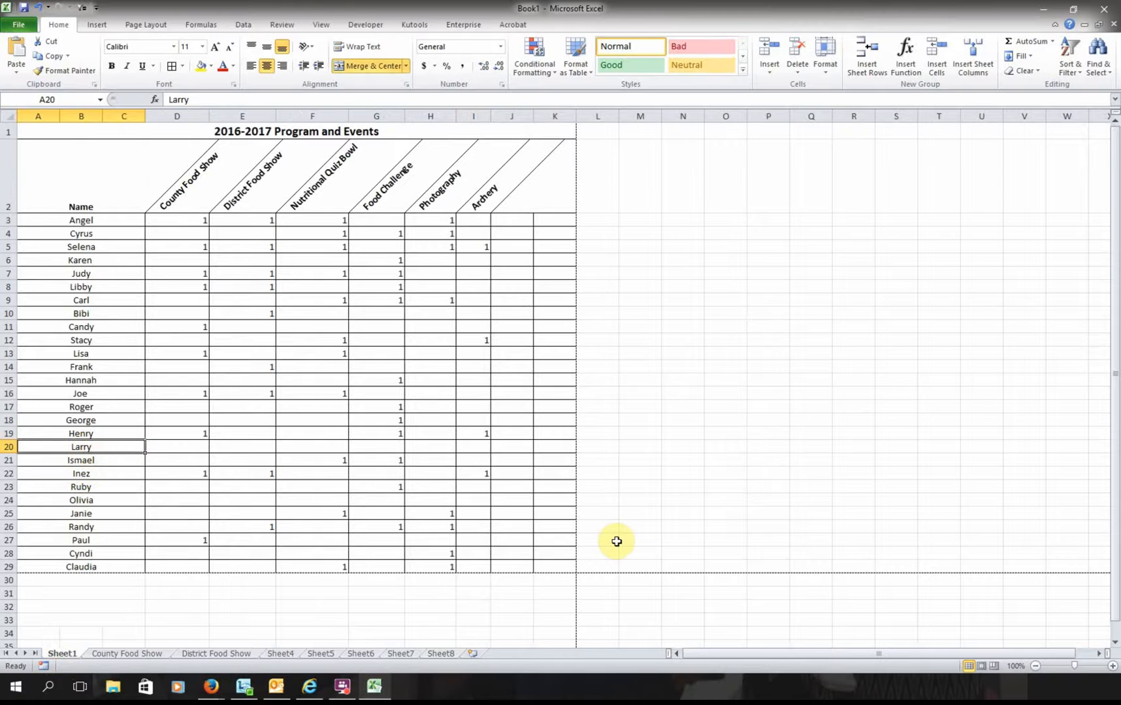
pyautogui.press('Right')
pyautogui.press('Right')
pyautogui.press('Right')
pyautogui.press('Right')
pyautogui.press('Right')
pyautogui.press('Right')
pyautogui.press('Right')
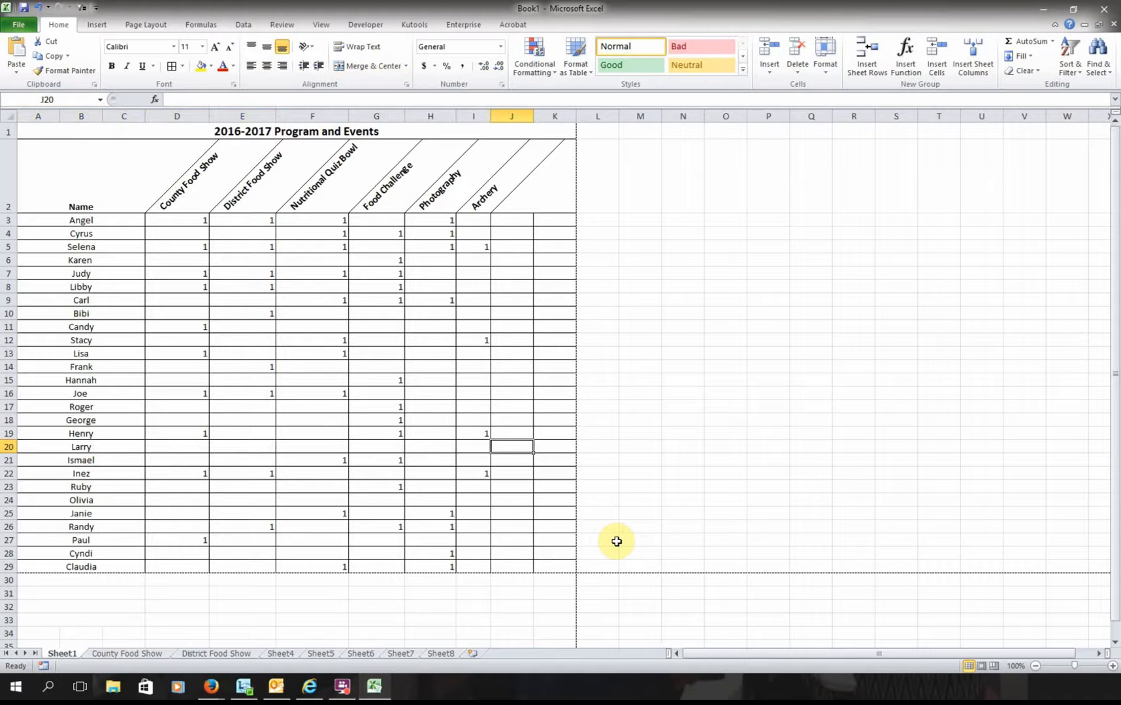
pyautogui.press('Down')
pyautogui.press('Left')
pyautogui.press('Left')
pyautogui.press('Left')
pyautogui.press('Left')
pyautogui.press('Left')
pyautogui.press('Left')
pyautogui.press('Left')
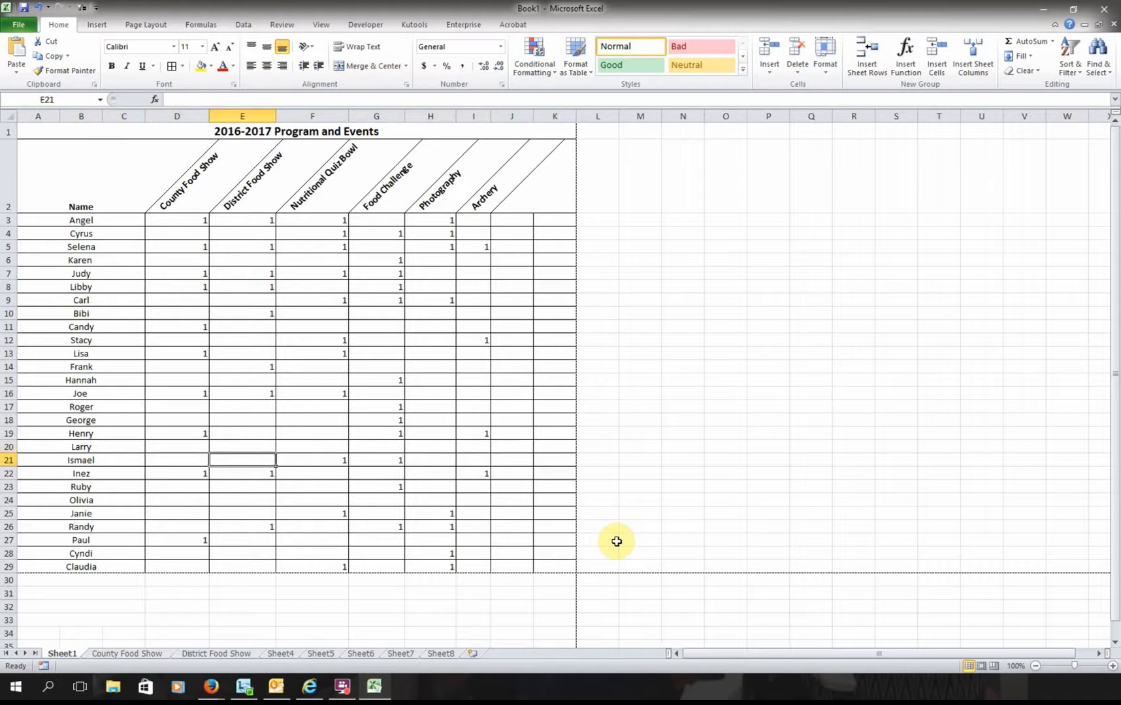
pyautogui.press('Down')
pyautogui.press('Down')
pyautogui.press('Down')
pyautogui.press('Right')
pyautogui.press('Right')
pyautogui.press('Right')
pyautogui.press('Right')
pyautogui.press('Right')
pyautogui.press('Right')
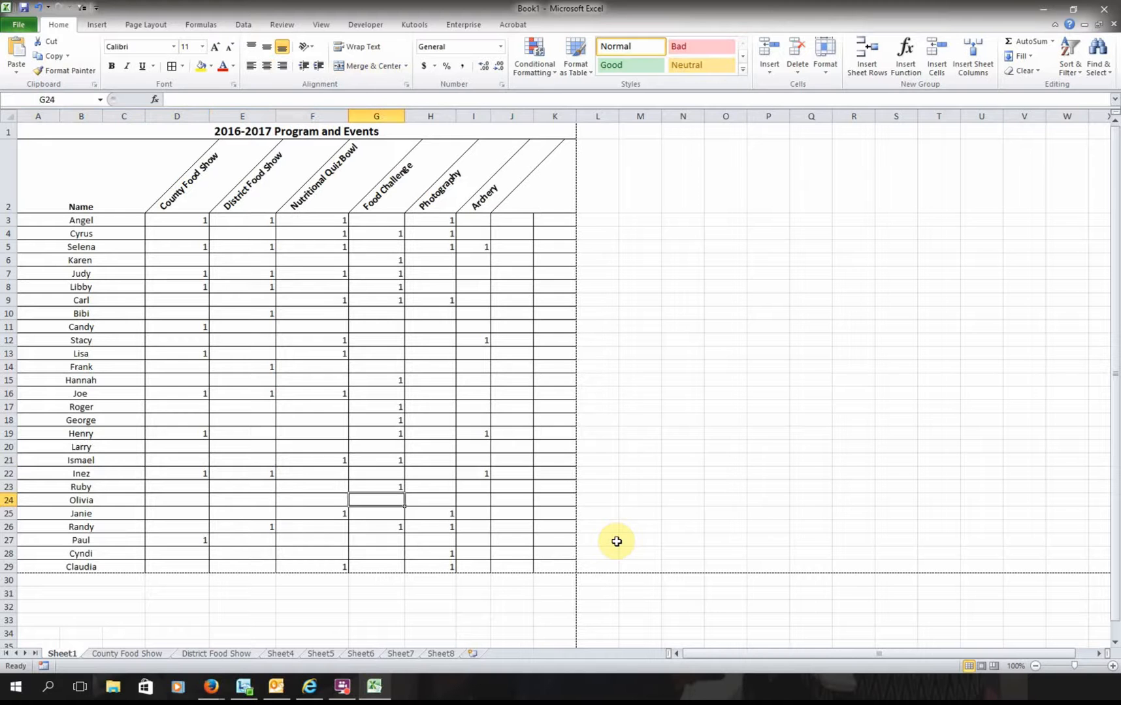
pyautogui.press('Right')
pyautogui.press('Right')
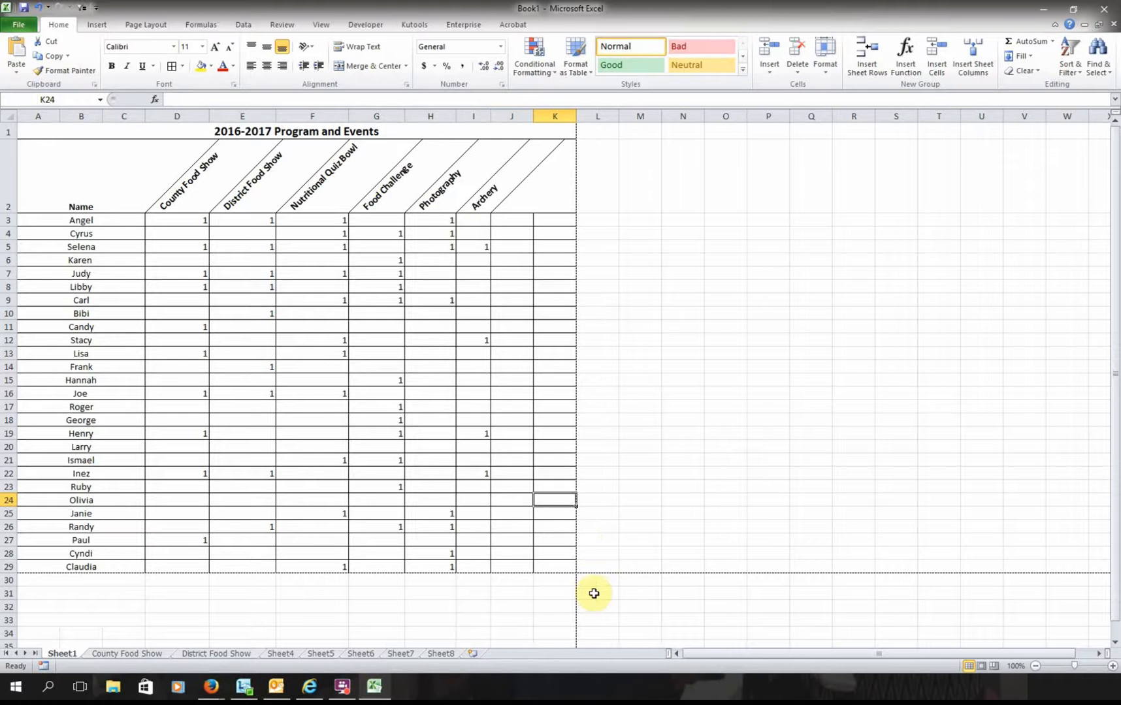
pyautogui.click(444, 655)
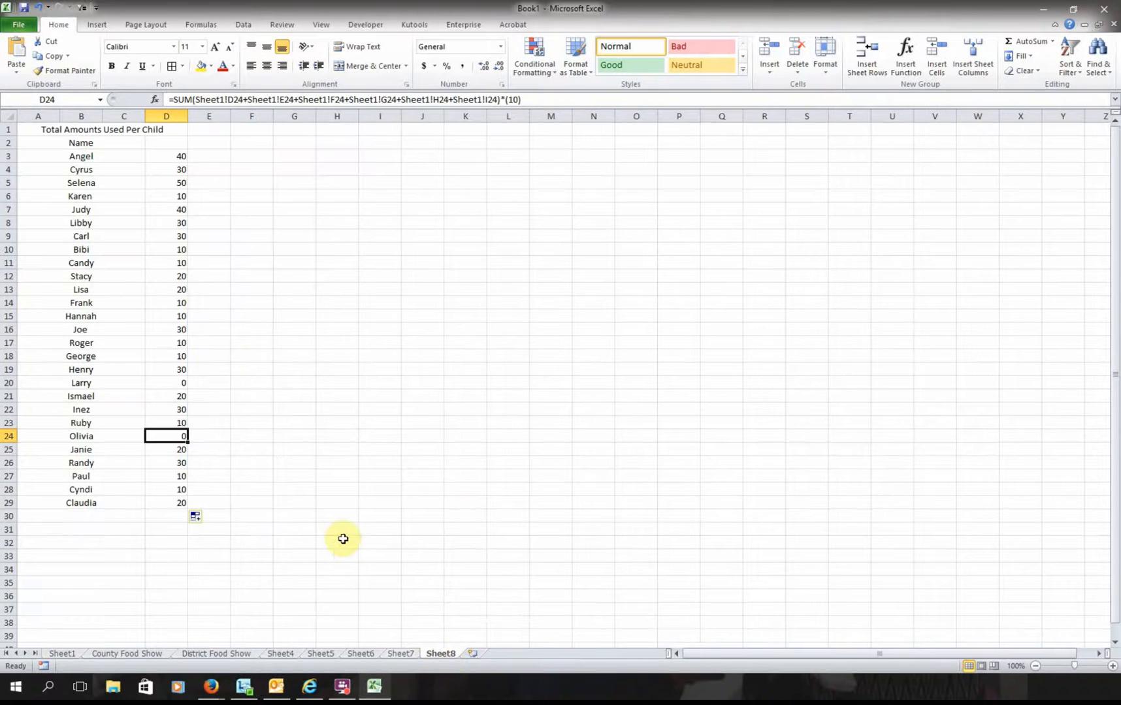
# - AutoSum D3:D29 into D30 for a grand total of 540
pyautogui.click(209, 247)
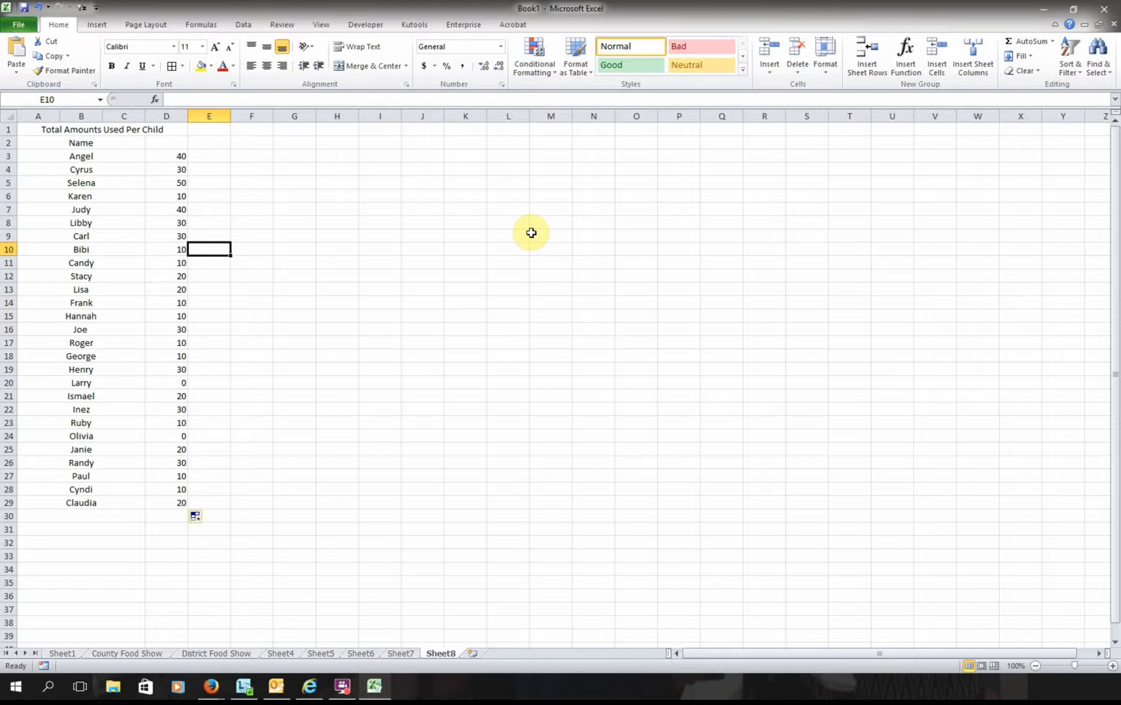
pyautogui.click(169, 516)
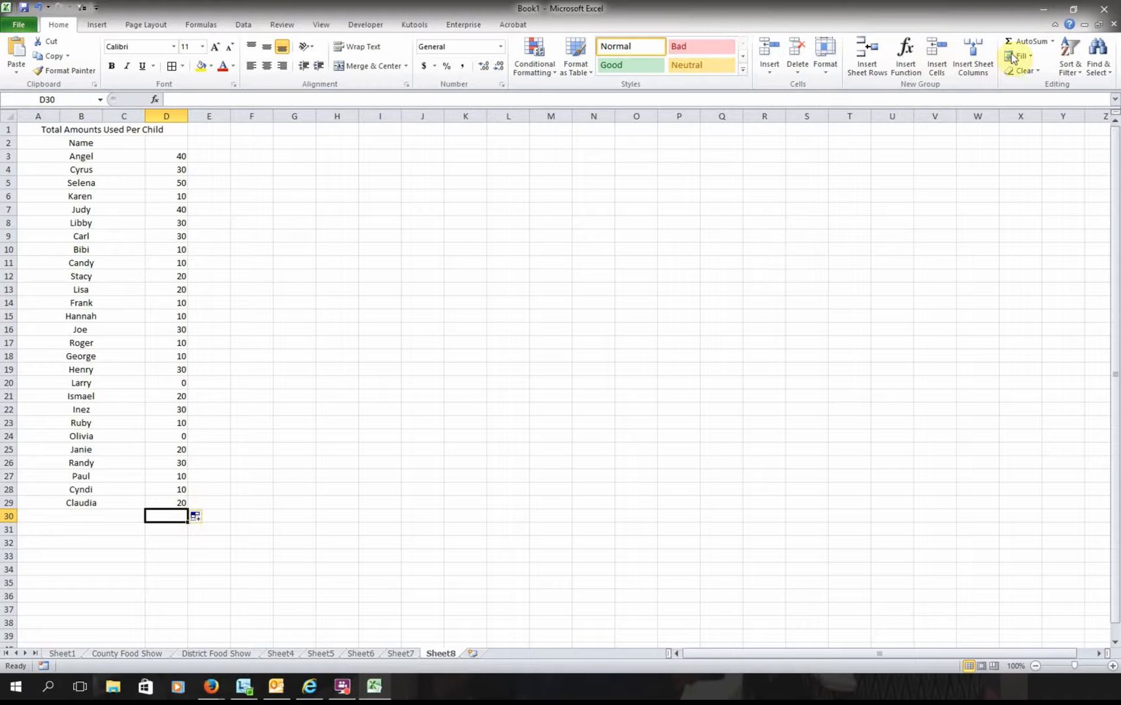
pyautogui.click(1038, 50)
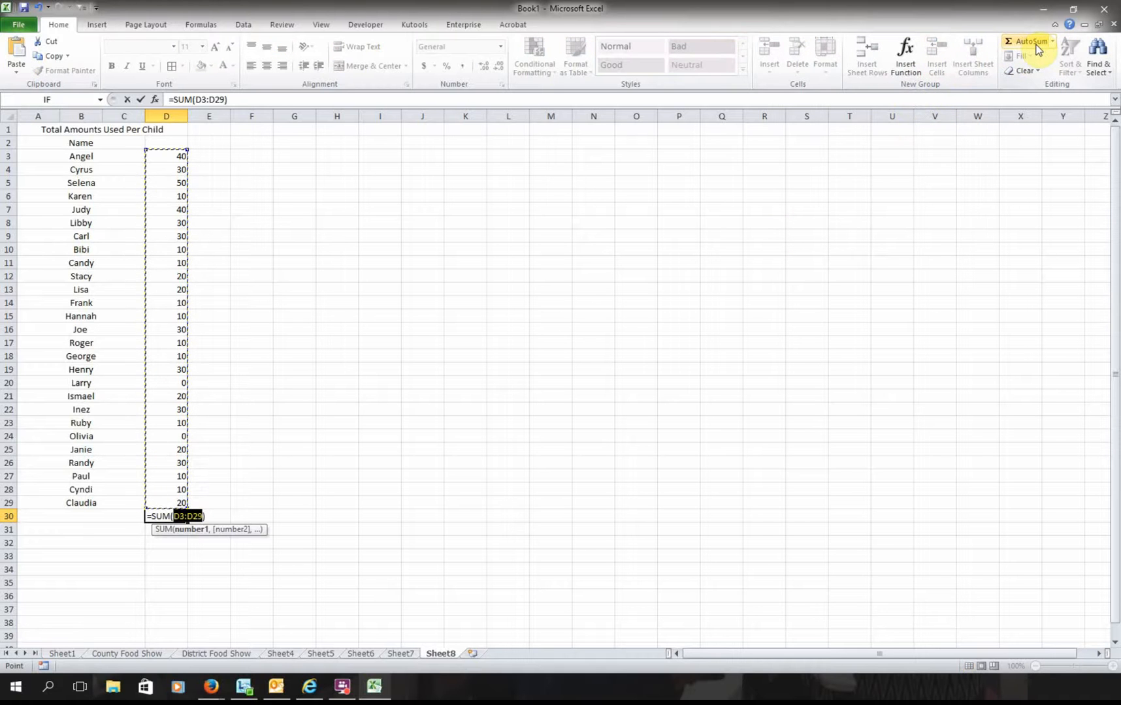
pyautogui.press('Return')
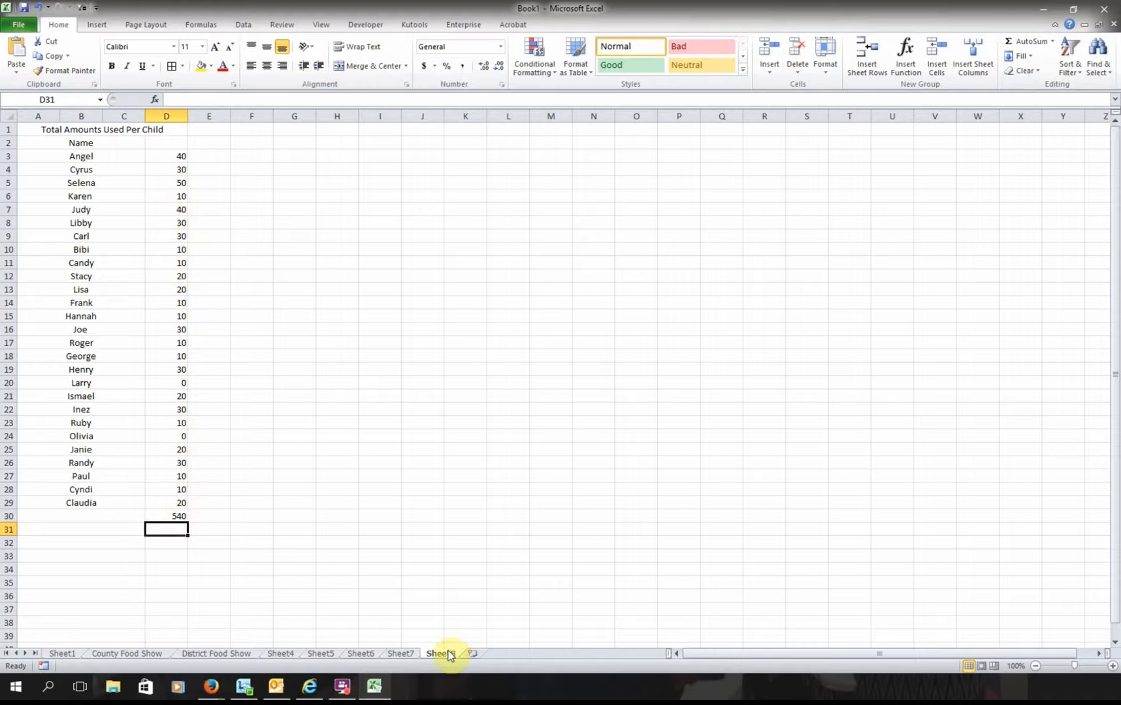
pyautogui.click(131, 653)
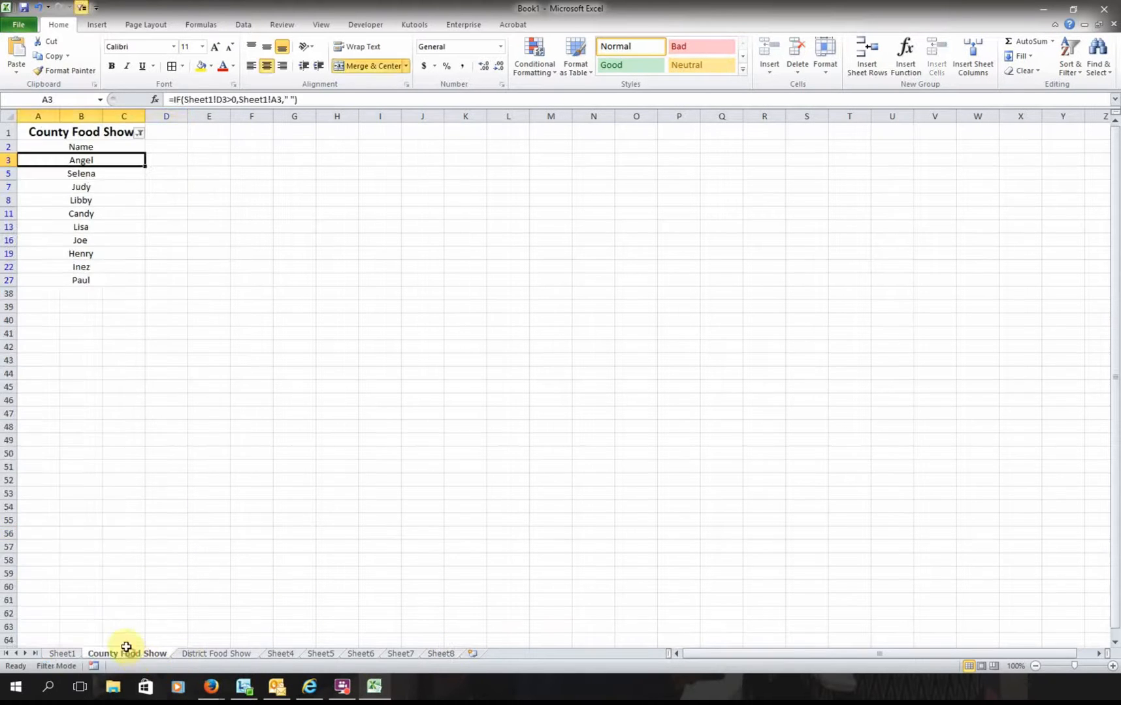
# - Untick (Blanks) in the County Food Show Name filter so only named exhibitors remain
pyautogui.click(139, 133)
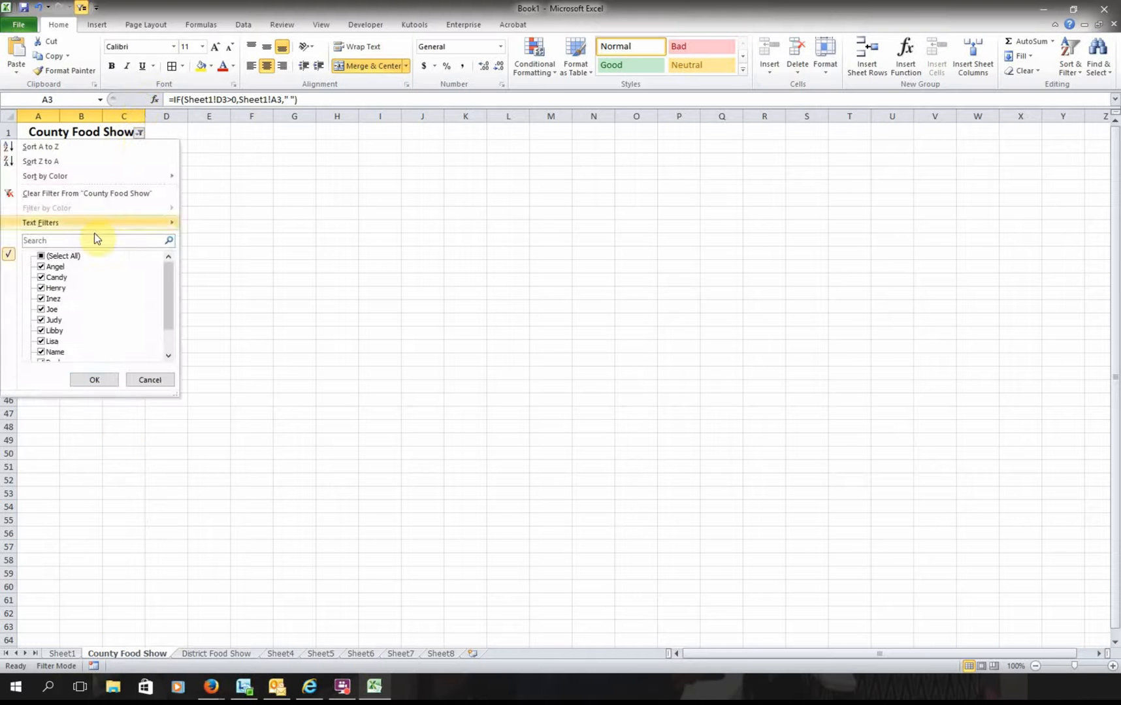
pyautogui.moveTo(167, 300); pyautogui.dragTo(177, 350)
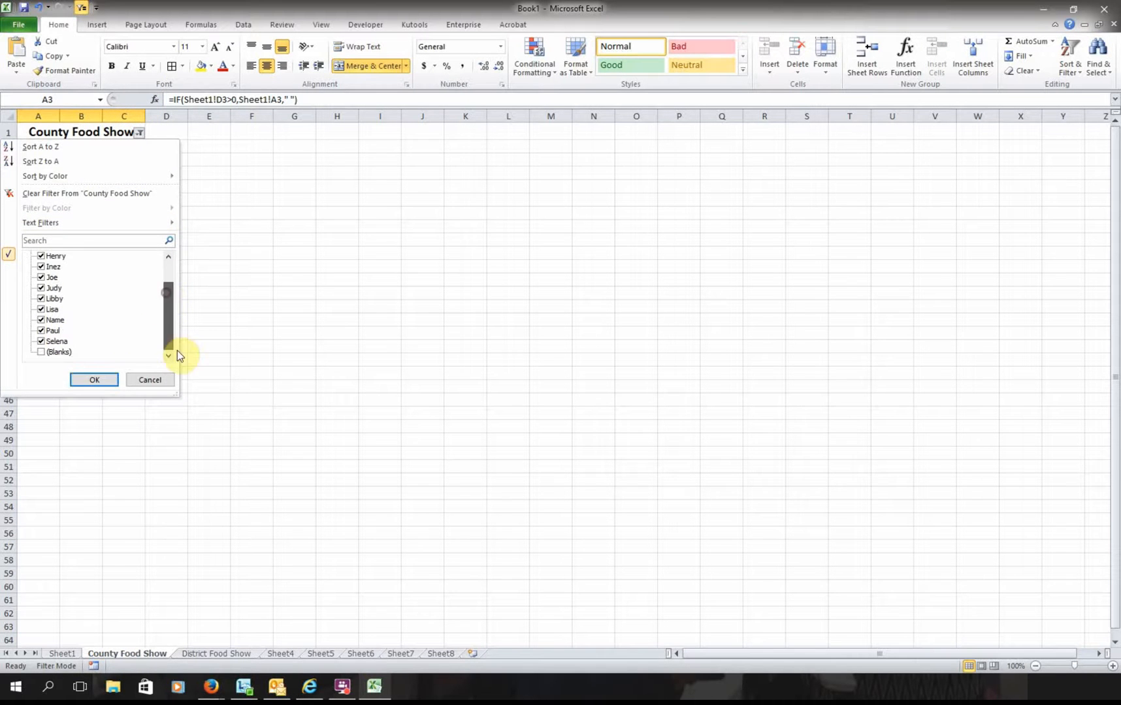
pyautogui.click(51, 357)
pyautogui.click(92, 380)
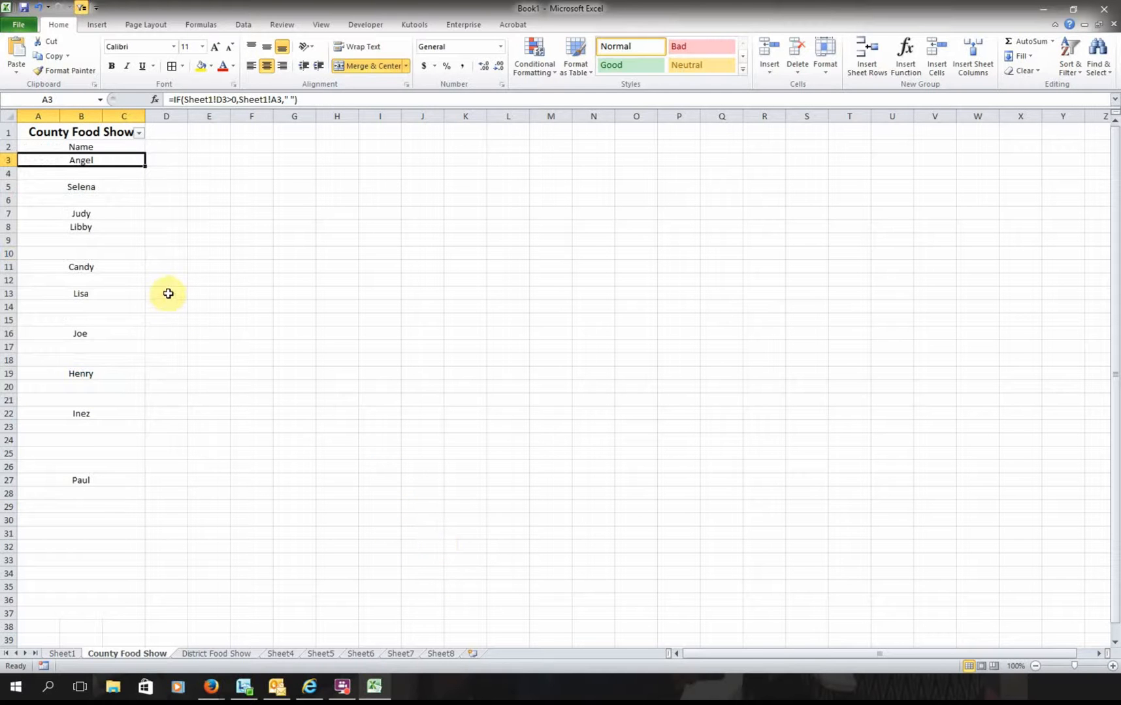
pyautogui.click(140, 133)
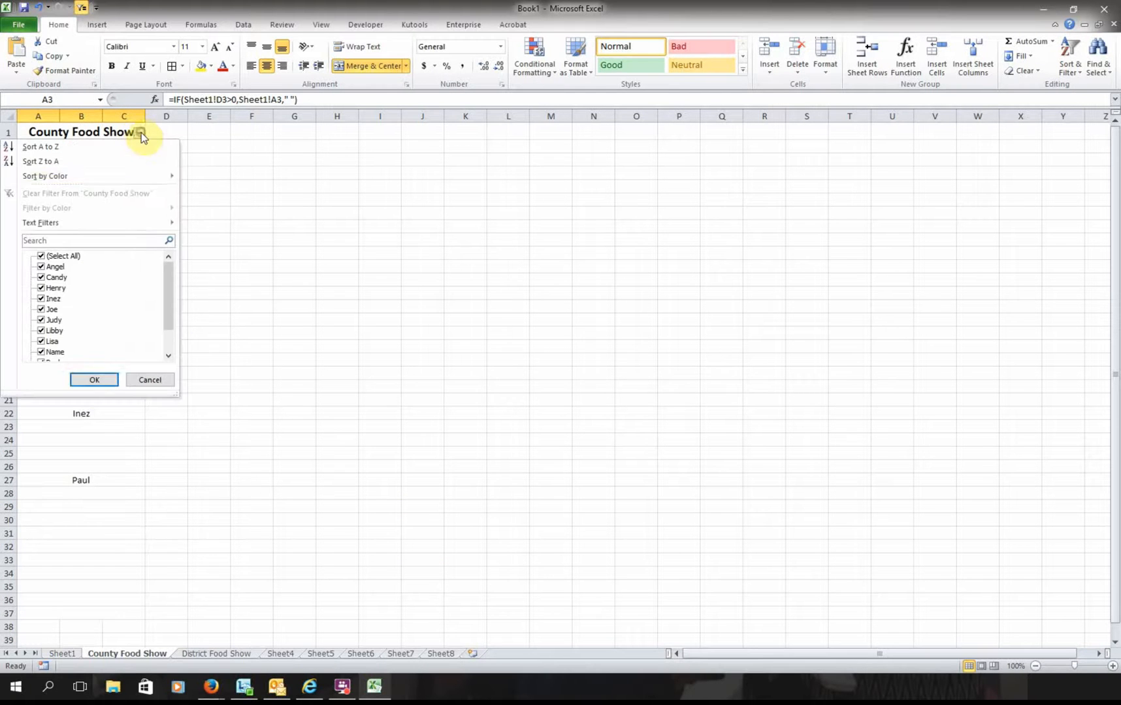
pyautogui.scroll(-1, 163, 302)
pyautogui.click(58, 351)
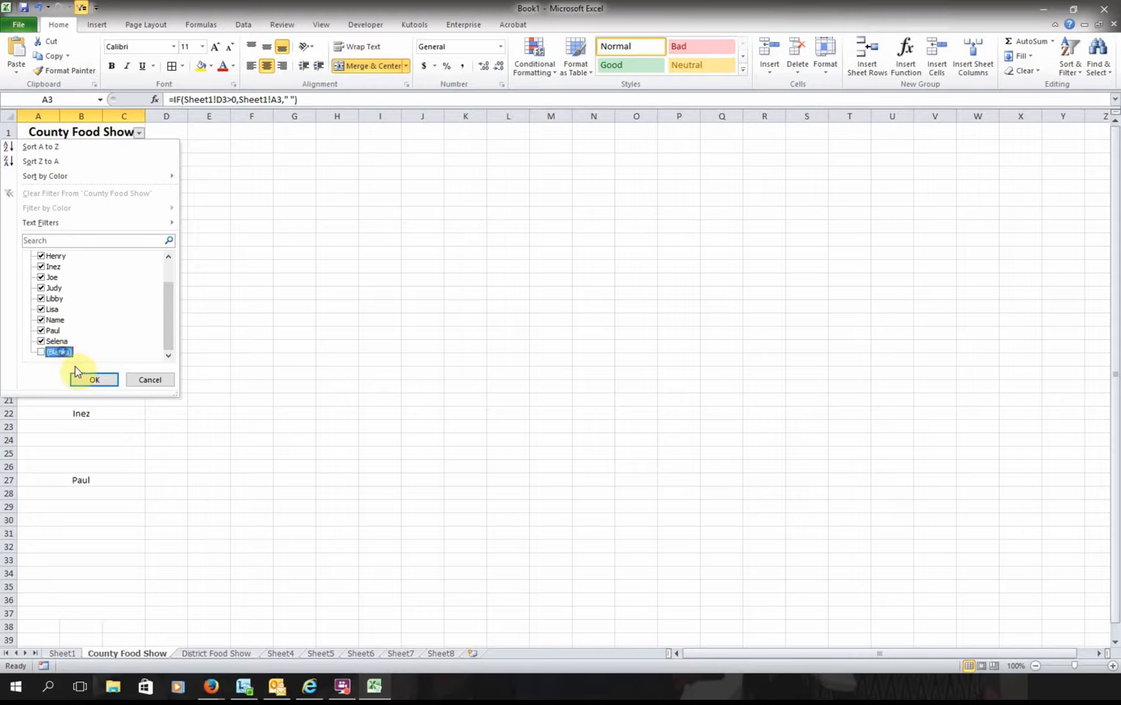
pyautogui.click(94, 379)
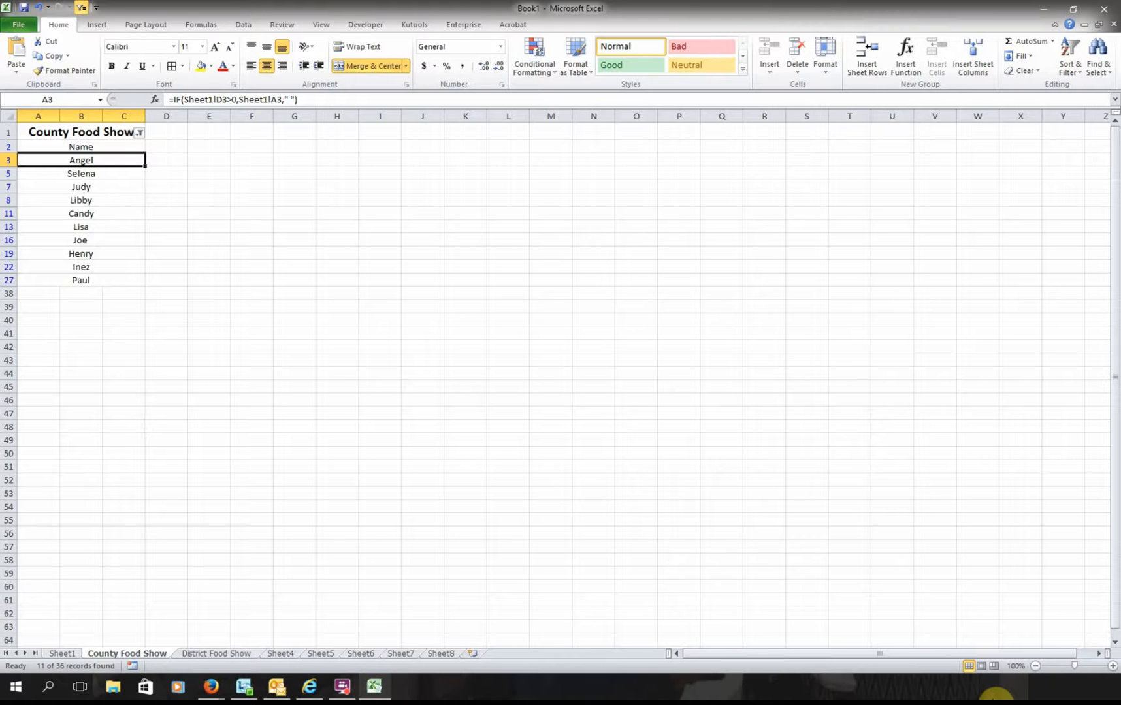
# - On the District Food Show sheet, untick (Blanks) in the Name filter to list only the 10 exhibitors
pyautogui.click(201, 653)
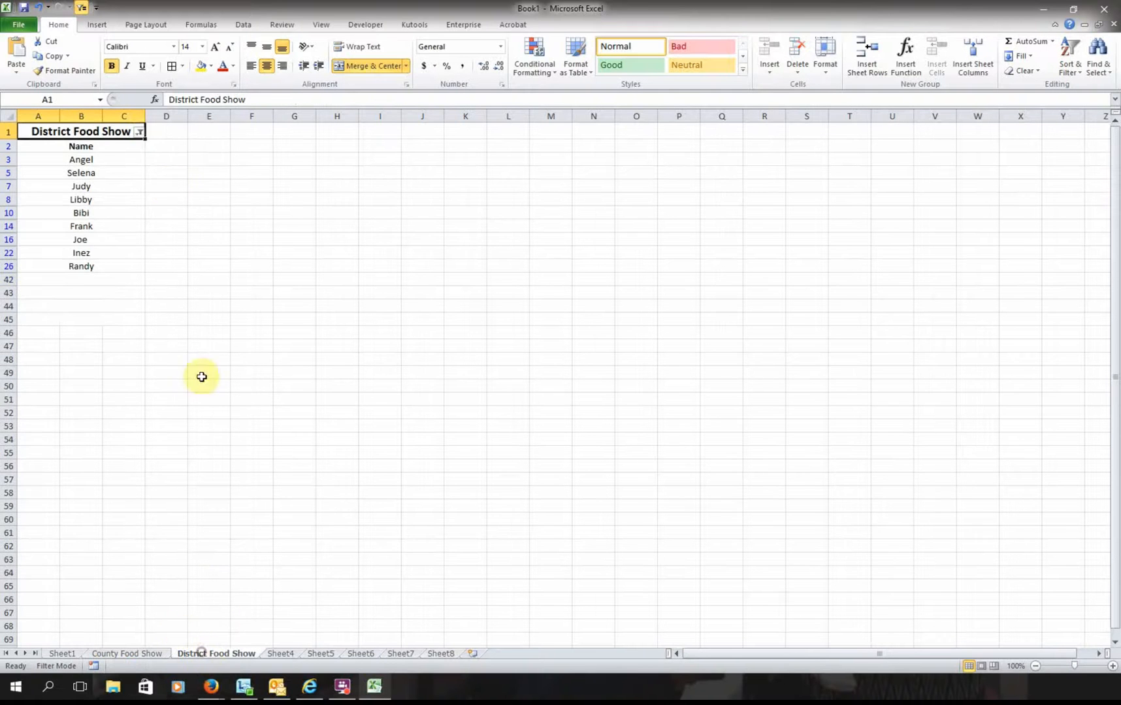
pyautogui.click(138, 133)
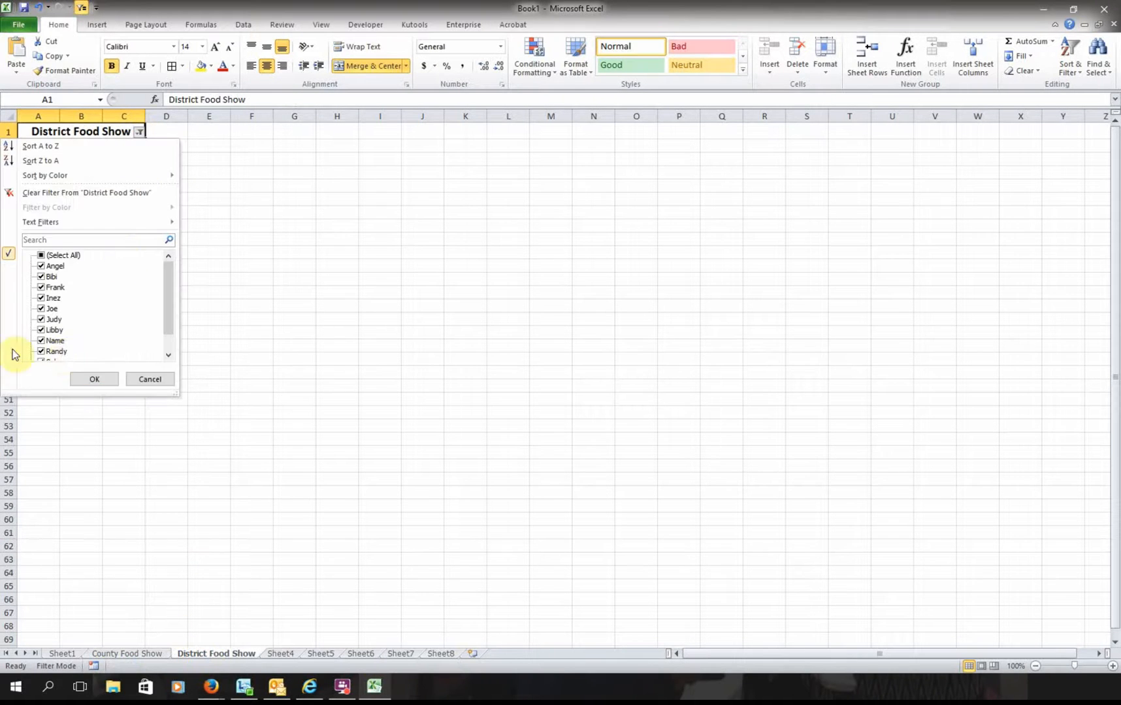
pyautogui.moveTo(165, 317); pyautogui.dragTo(168, 376)
pyautogui.click(40, 352)
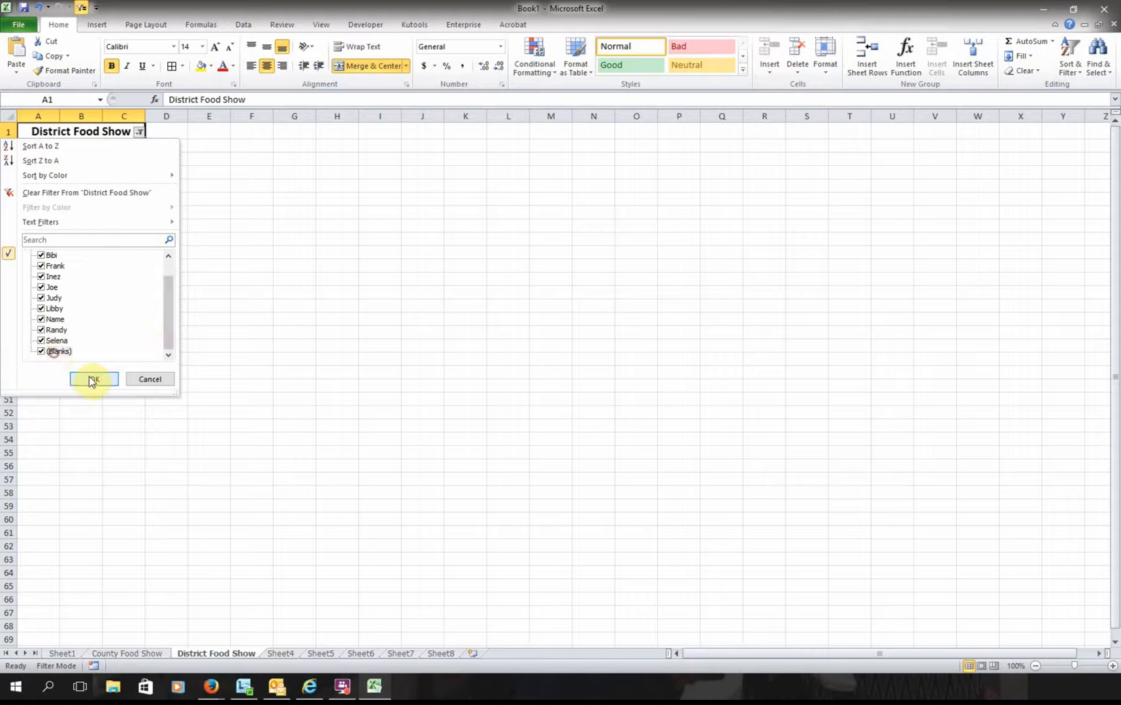
pyautogui.click(89, 377)
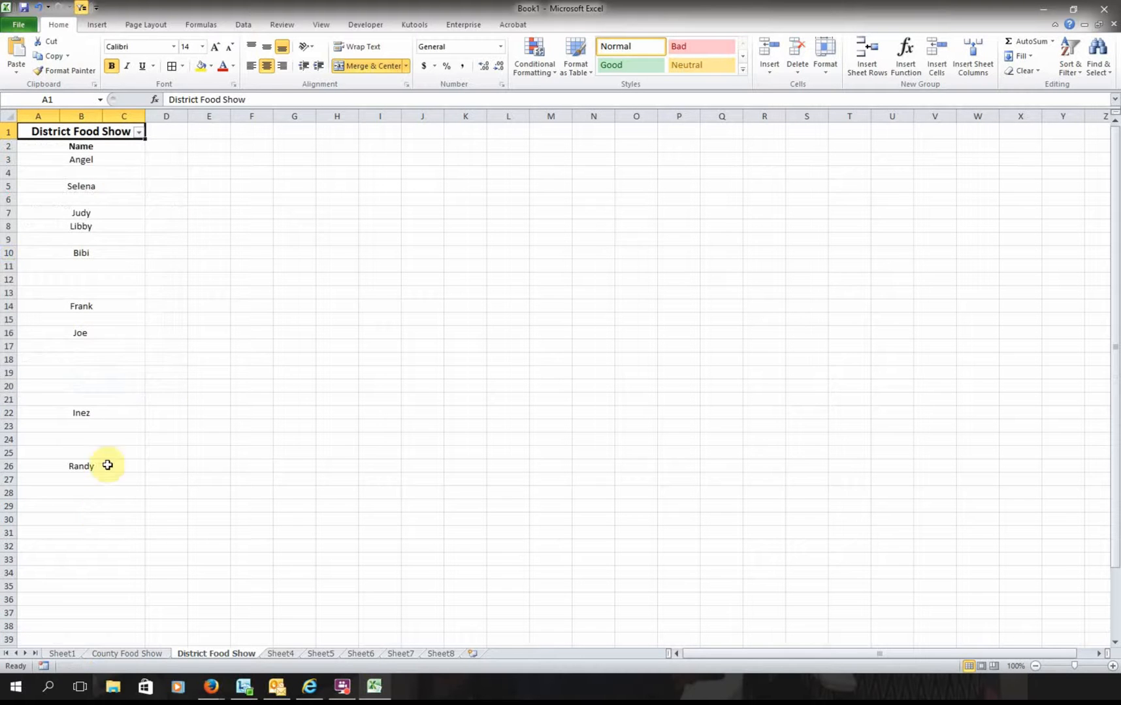
pyautogui.click(137, 132)
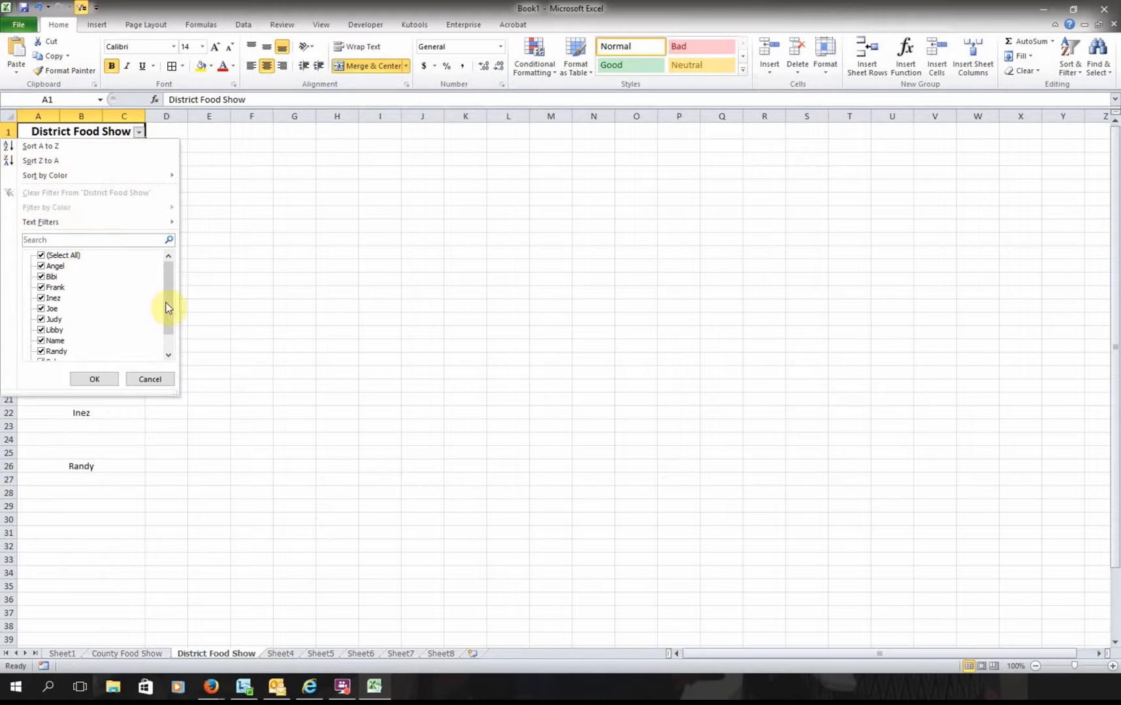
pyautogui.moveTo(167, 304); pyautogui.dragTo(169, 337)
pyautogui.click(65, 353)
pyautogui.click(94, 379)
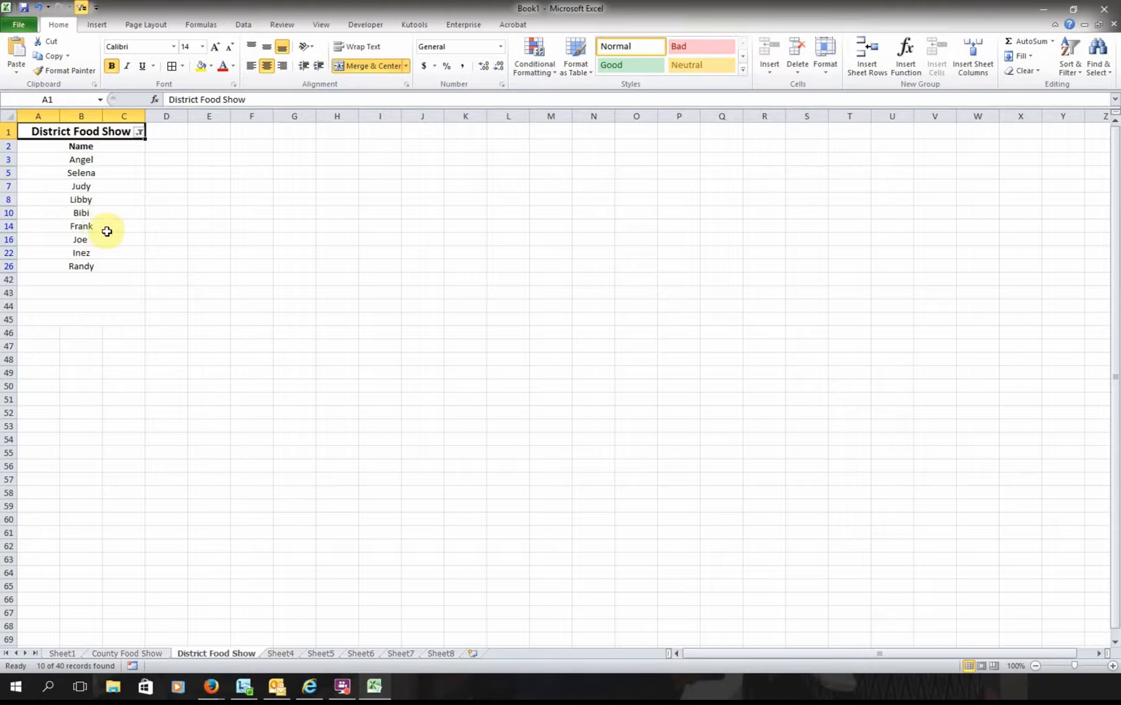
pyautogui.click(281, 653)
# - Review Sheet5–Sheet7 and both show sheets, checking the IF formula in District Food Show cell A3
pyautogui.click(320, 653)
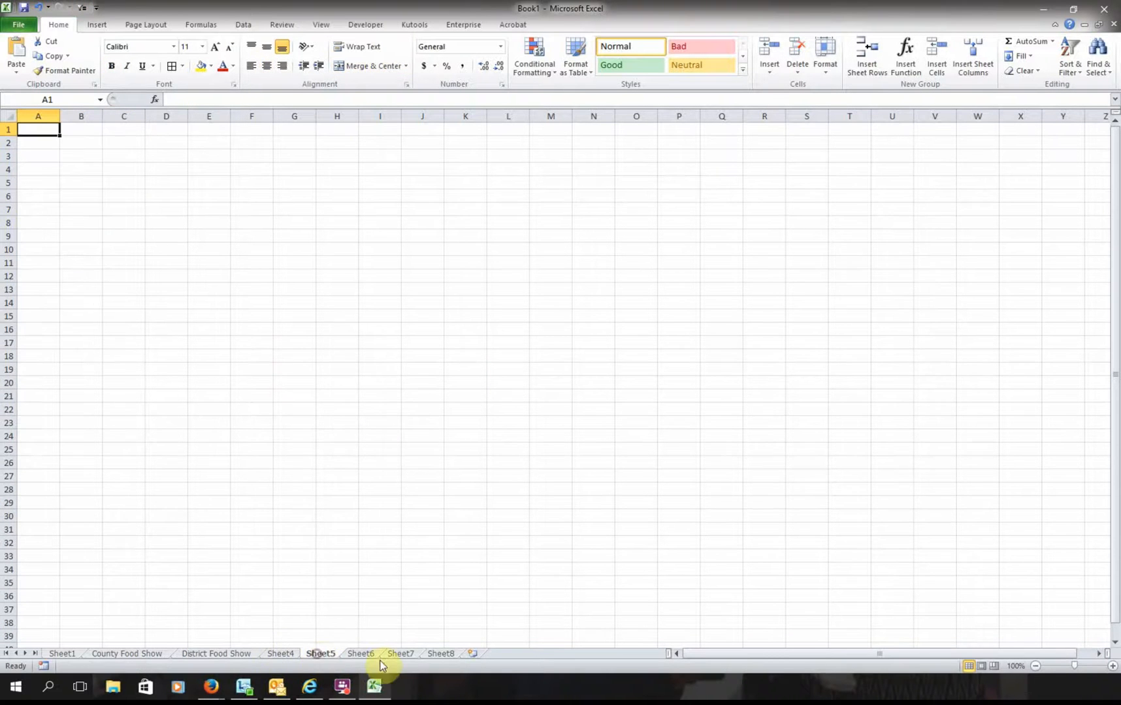
pyautogui.click(360, 653)
pyautogui.click(396, 654)
pyautogui.click(207, 654)
pyautogui.click(281, 654)
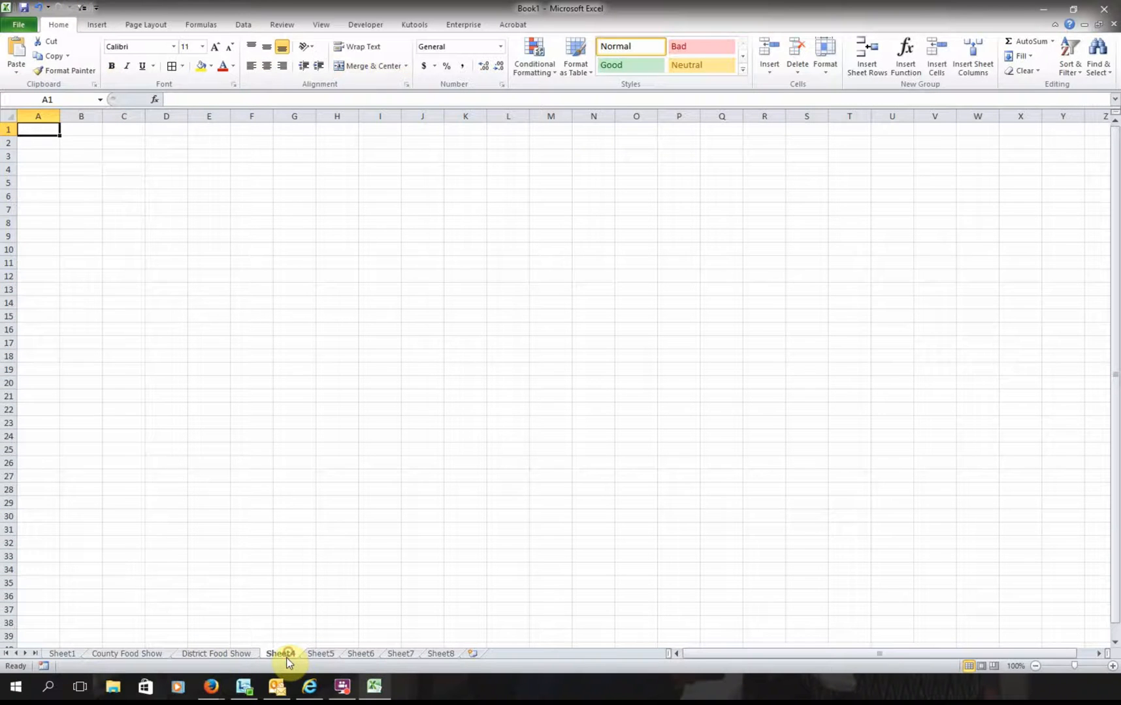
pyautogui.click(233, 655)
pyautogui.click(132, 656)
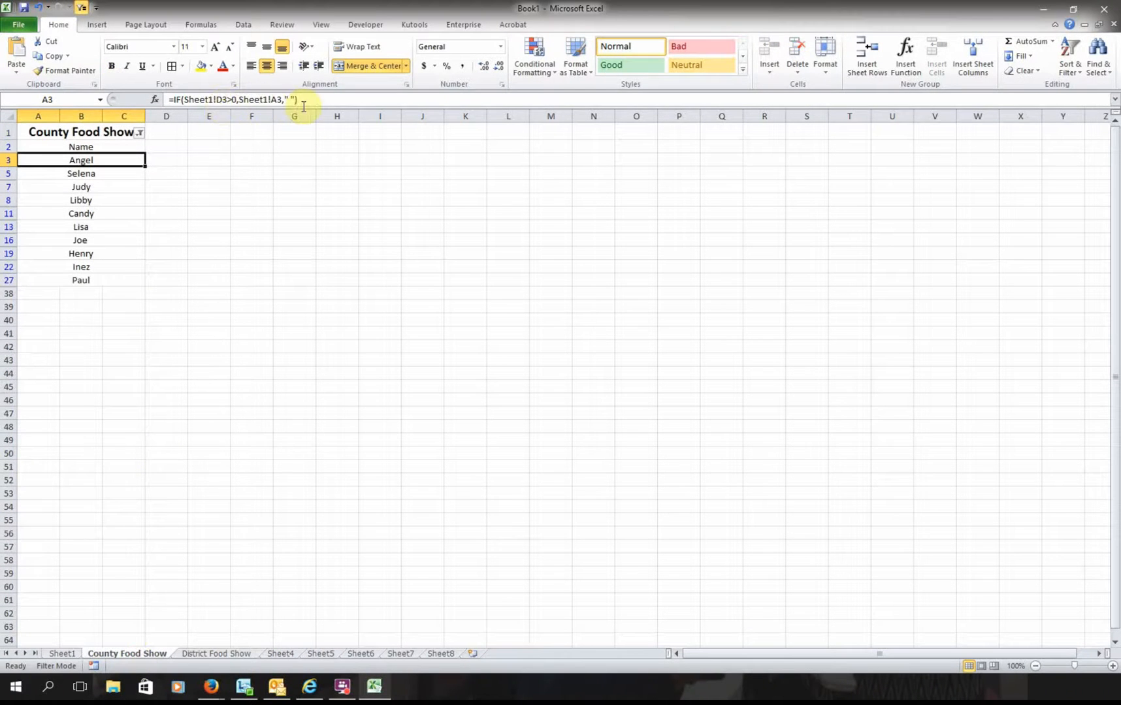
pyautogui.click(233, 654)
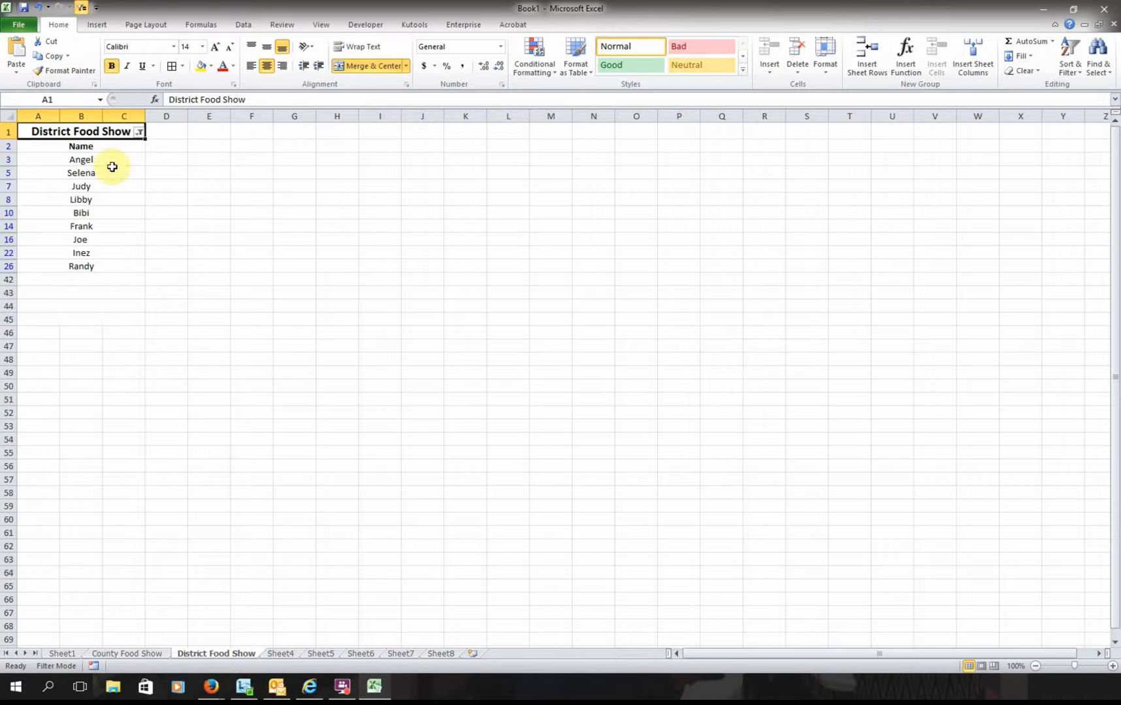
pyautogui.click(80, 161)
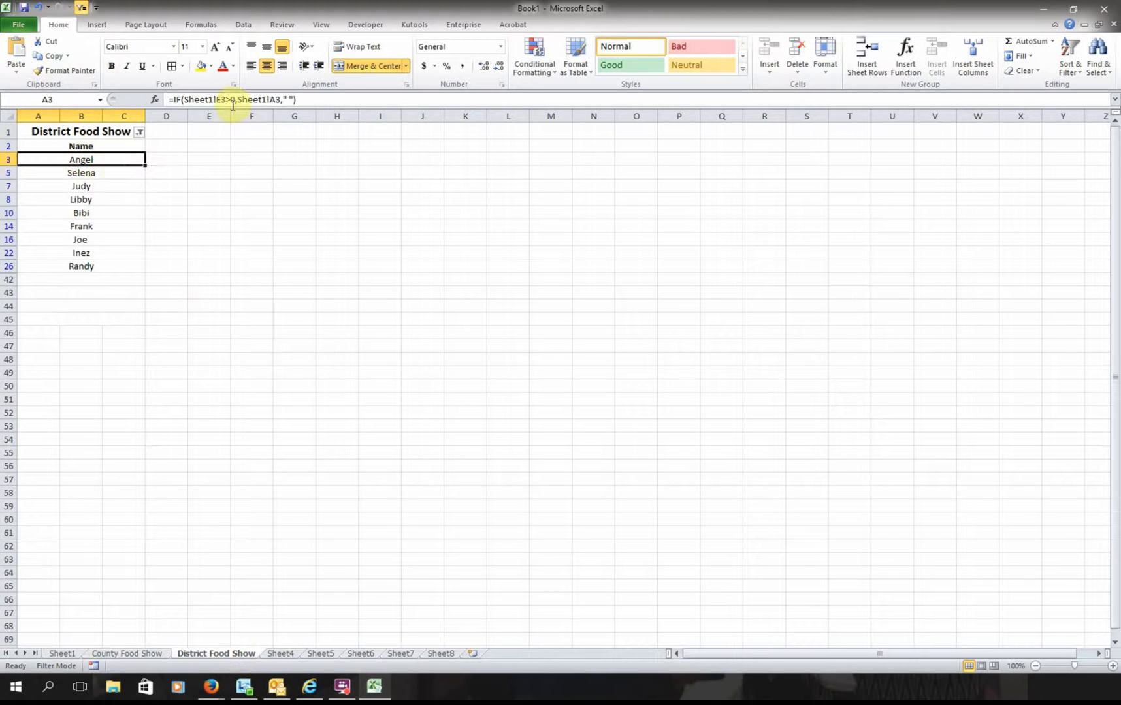
# - Return to Sheet8 and select the Total Amounts Used Per Child title
pyautogui.click(280, 654)
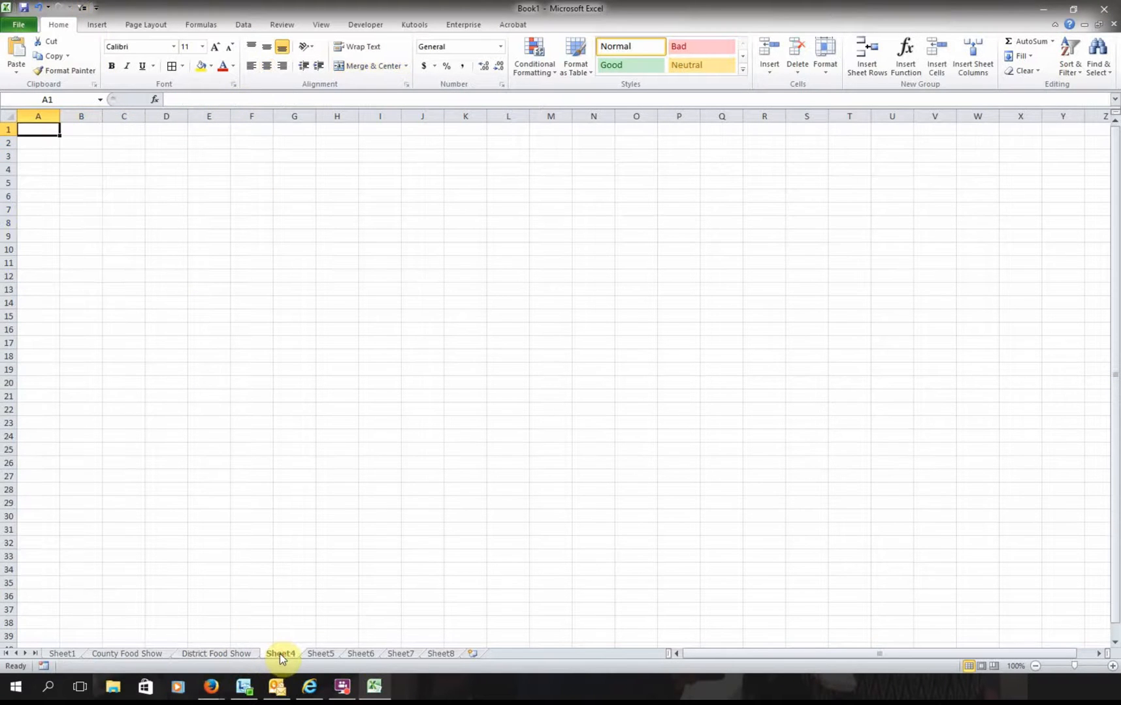
pyautogui.click(321, 653)
pyautogui.click(364, 653)
pyautogui.click(398, 653)
pyautogui.click(437, 653)
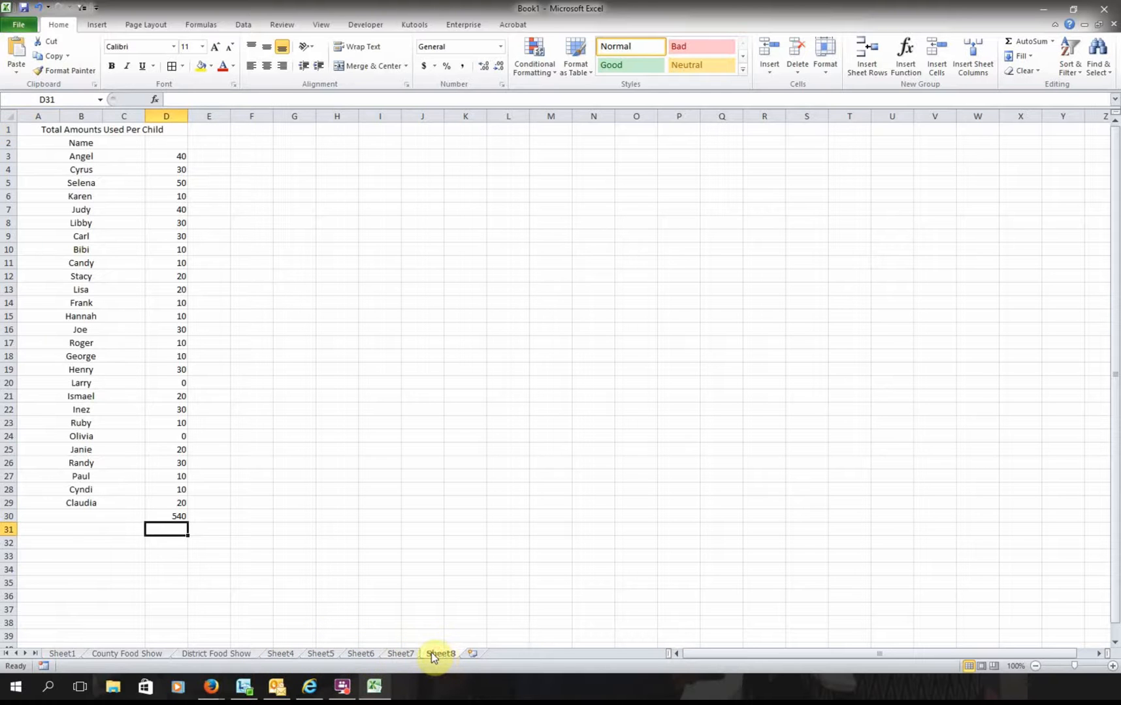
pyautogui.click(114, 126)
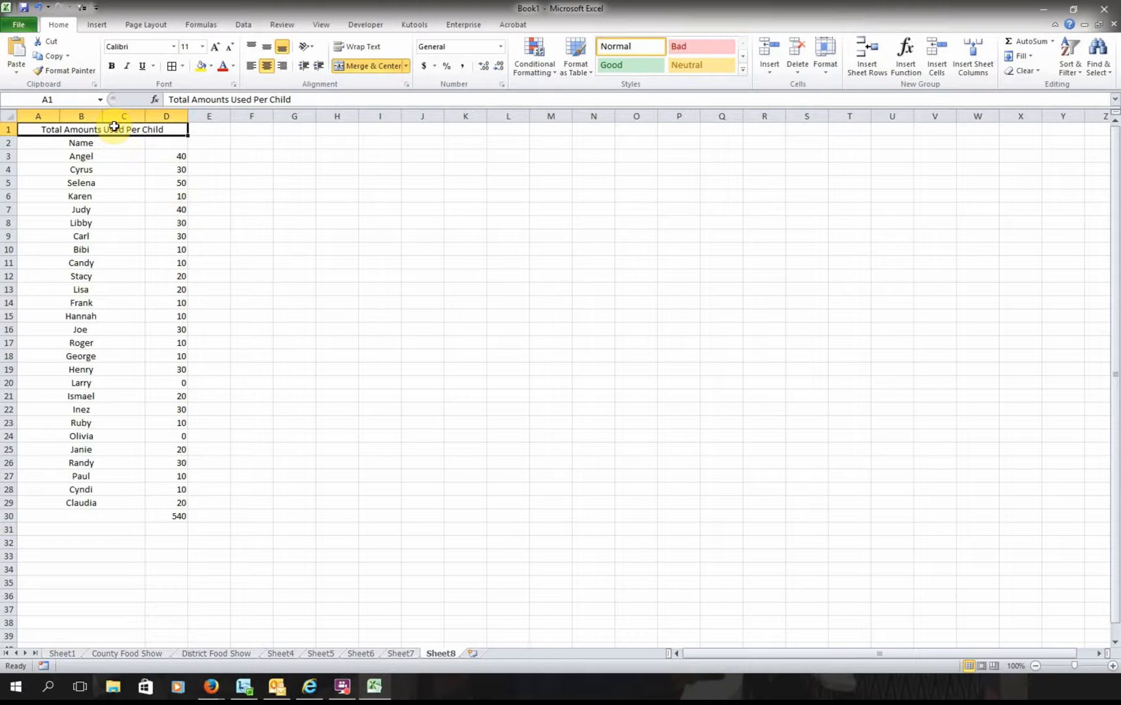
# - Make the Total Amounts Used Per Child title bold at font size 12
pyautogui.click(62, 652)
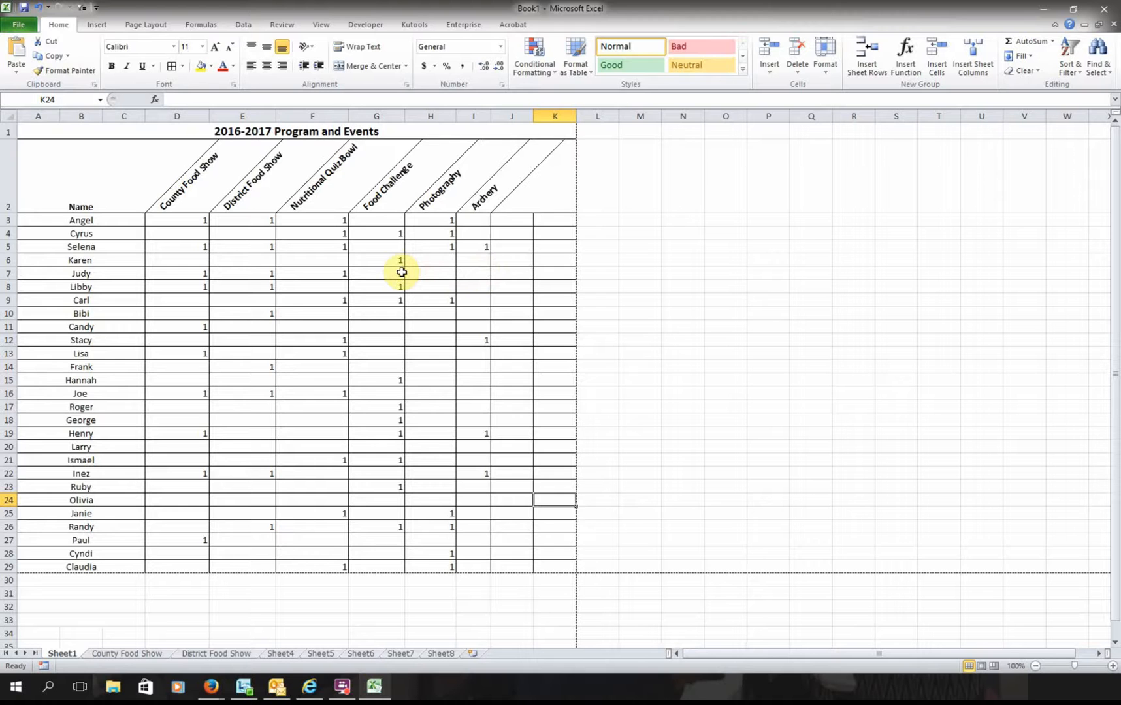
pyautogui.click(441, 654)
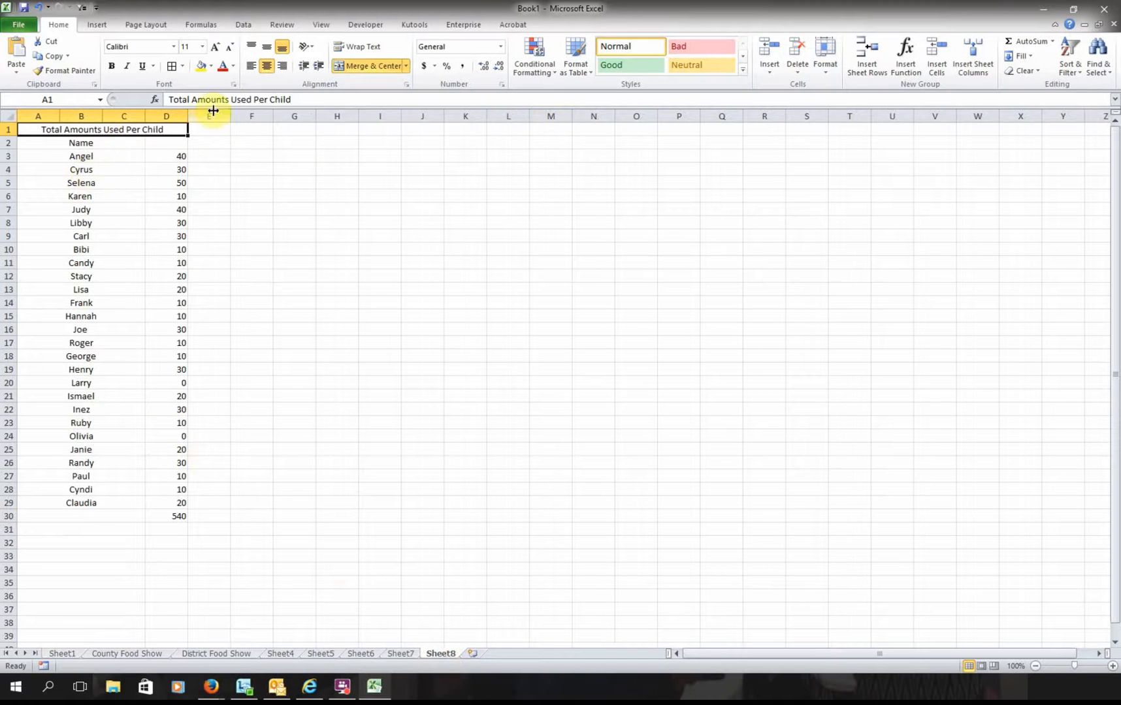
pyautogui.click(111, 66)
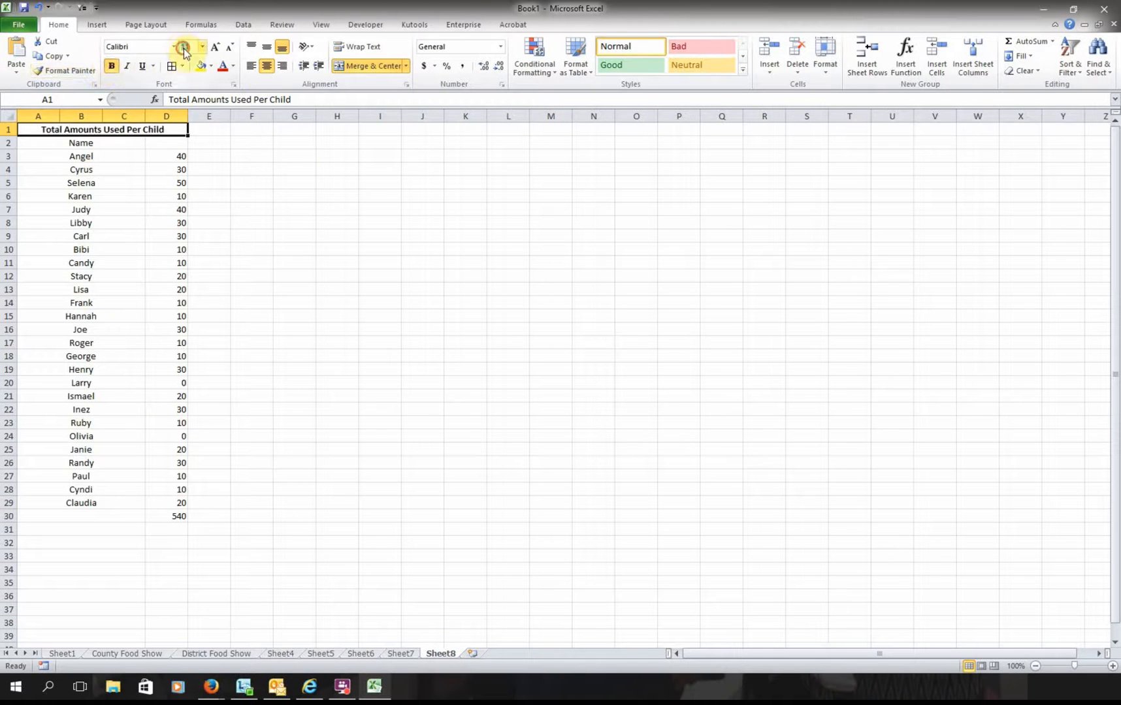
pyautogui.write('12')
pyautogui.press('Return')
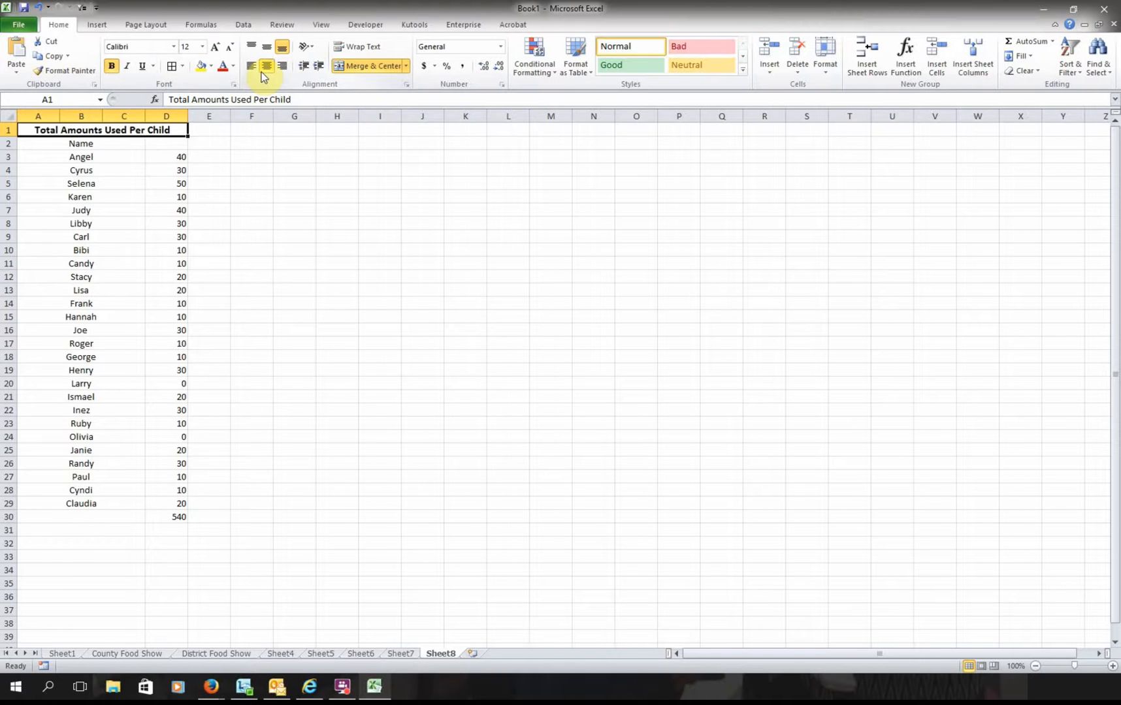
# - Bold the Name heading in A2
pyautogui.click(102, 144)
pyautogui.click(110, 66)
pyautogui.click(307, 370)
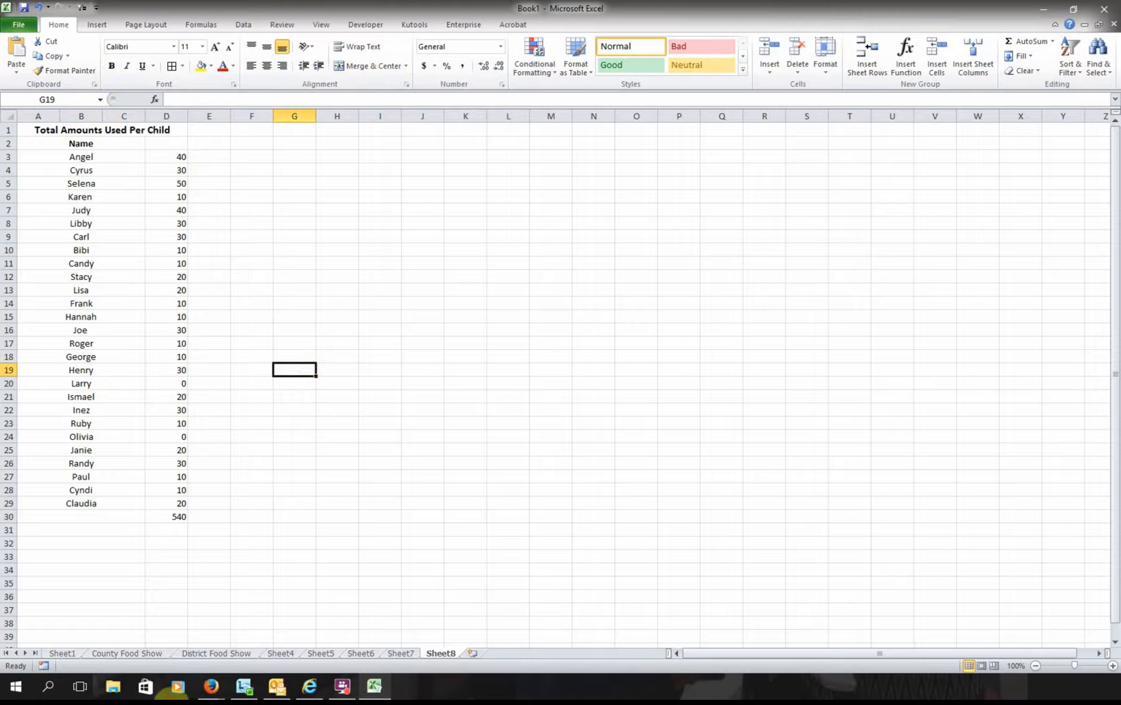
pyautogui.click(48, 651)
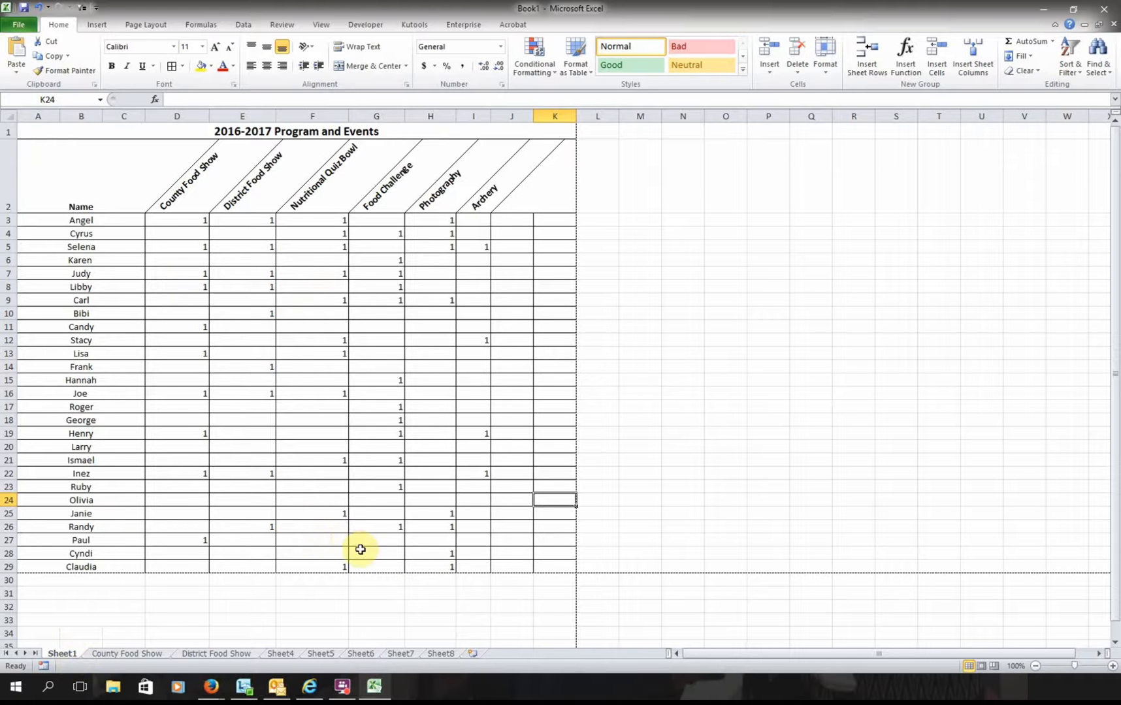
pyautogui.click(442, 654)
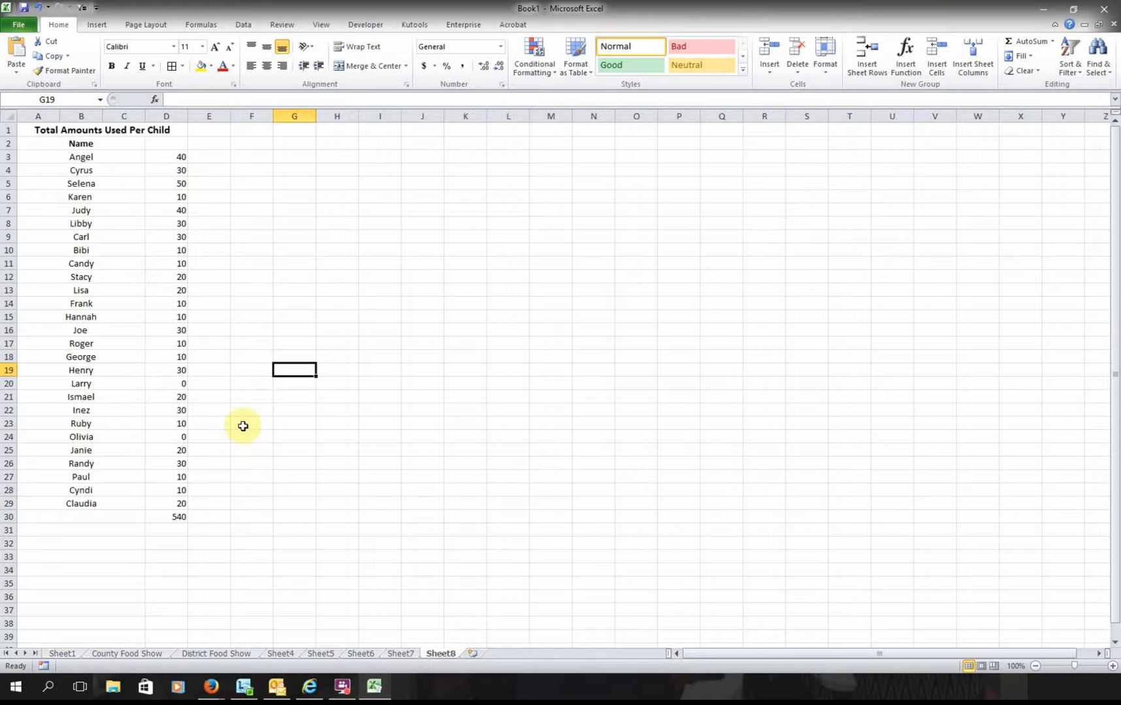
pyautogui.click(70, 654)
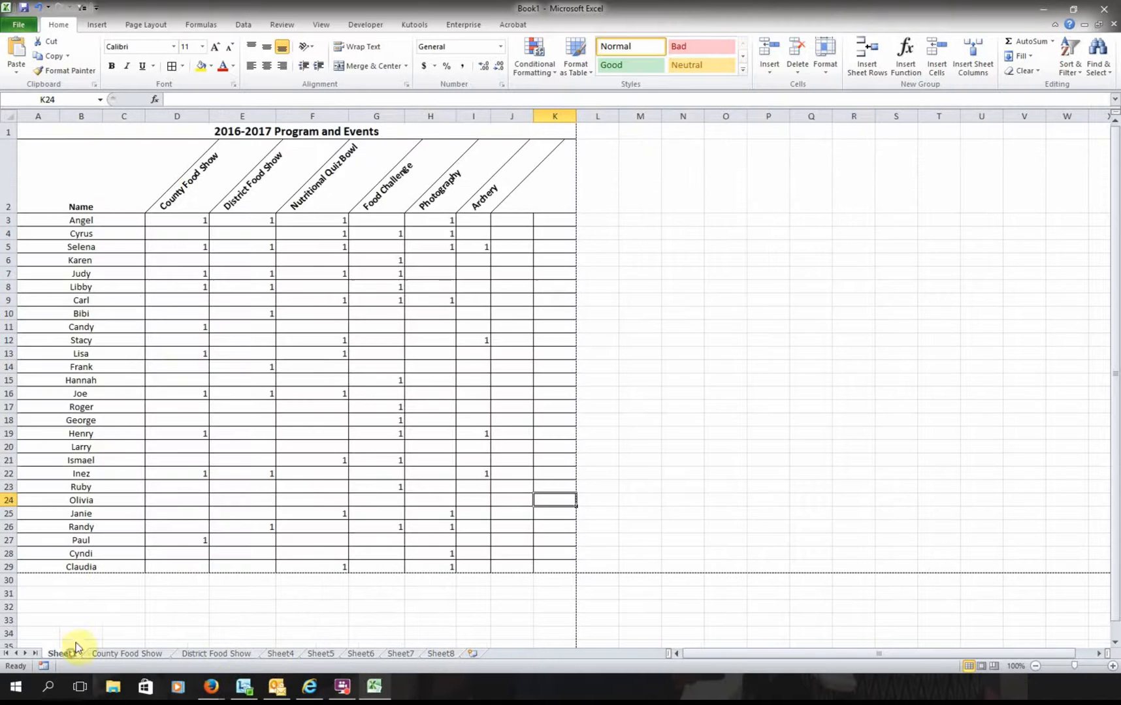
# - Enter a 1 in D4 and in the column E cell beside it
pyautogui.click(199, 236)
pyautogui.write('1')
pyautogui.press('Tab')
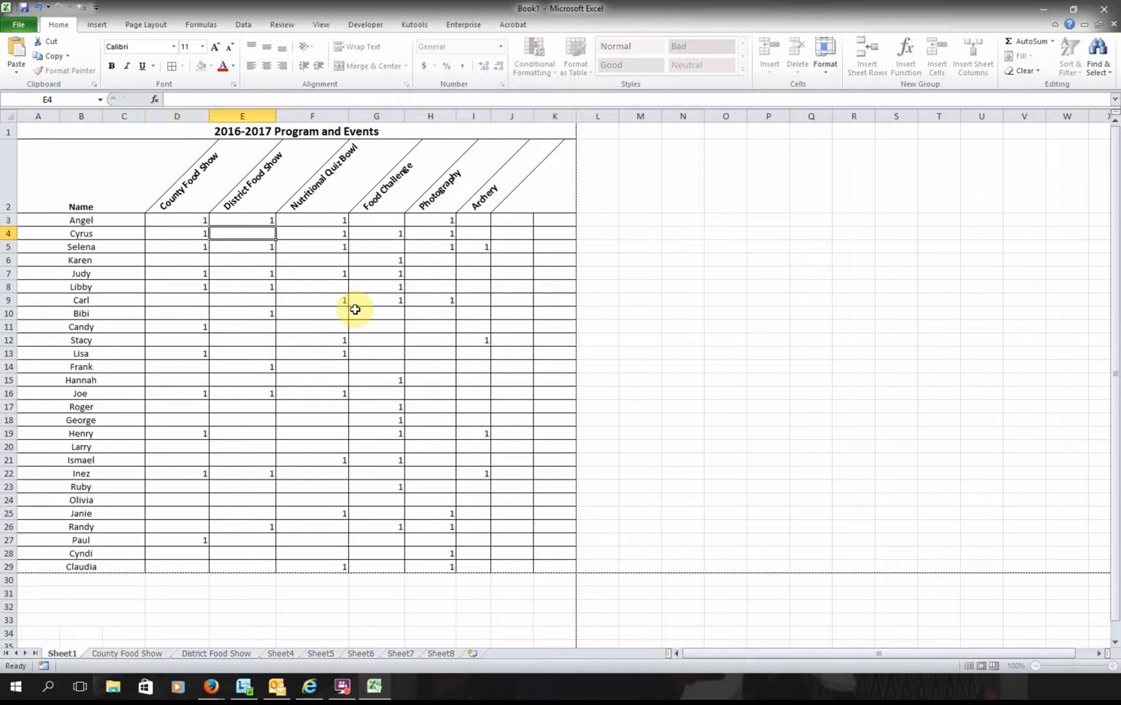
pyautogui.write('1')
pyautogui.press('Return')
pyautogui.press('Return')
pyautogui.press('Return')
pyautogui.press('Return')
pyautogui.press('Return')
pyautogui.press('Return')
pyautogui.press('Return')
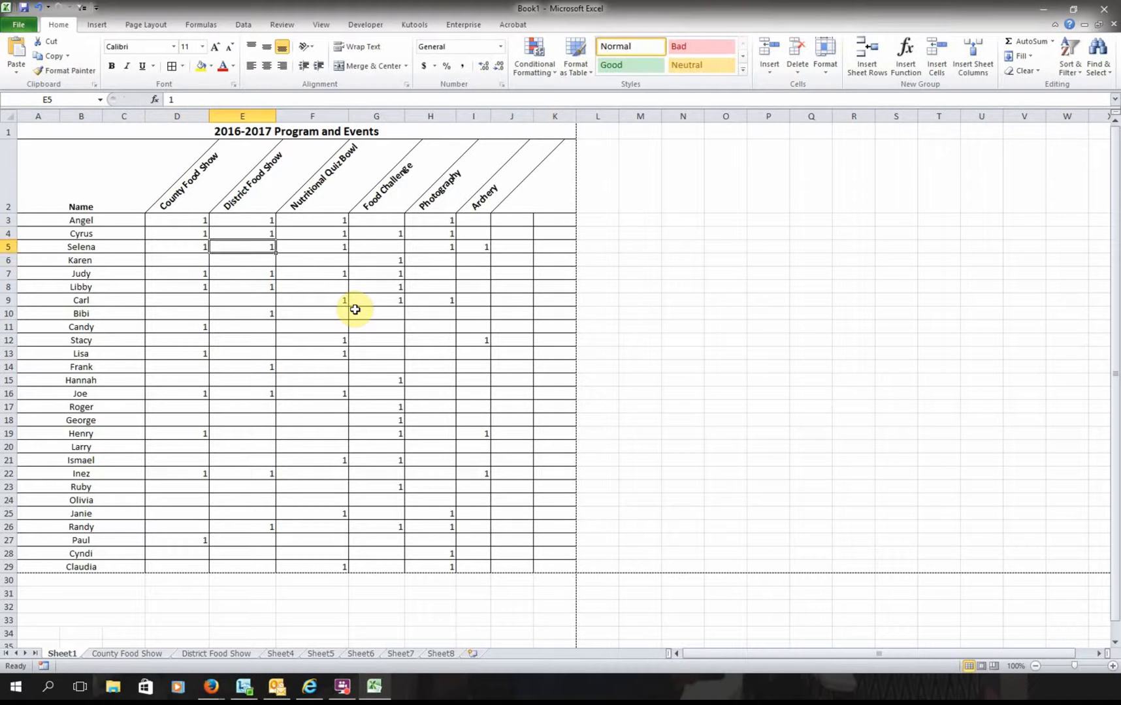
# - Mark Larry with 1 for County Food Show and 1 for Food Challenge
pyautogui.press('Return')
pyautogui.press('Return')
pyautogui.press('Return')
pyautogui.press('Return')
pyautogui.press('Return')
pyautogui.press('Return')
pyautogui.press('Return')
pyautogui.press('Return')
pyautogui.press('Return')
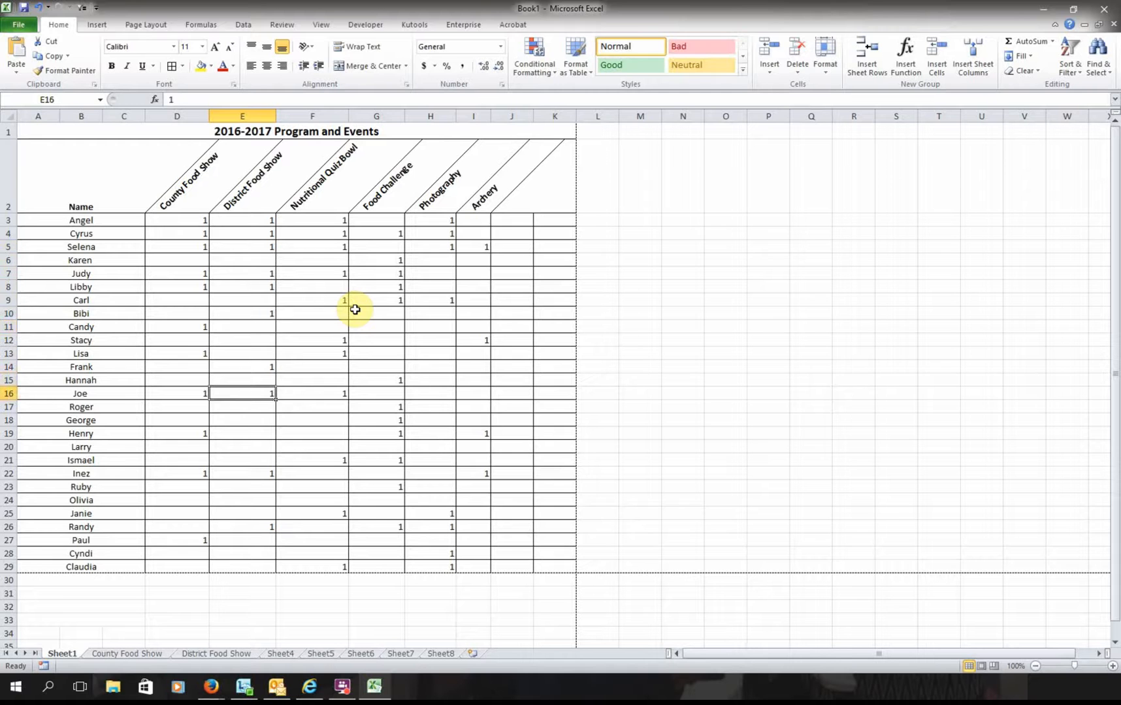
pyautogui.press('Left')
pyautogui.write('1')
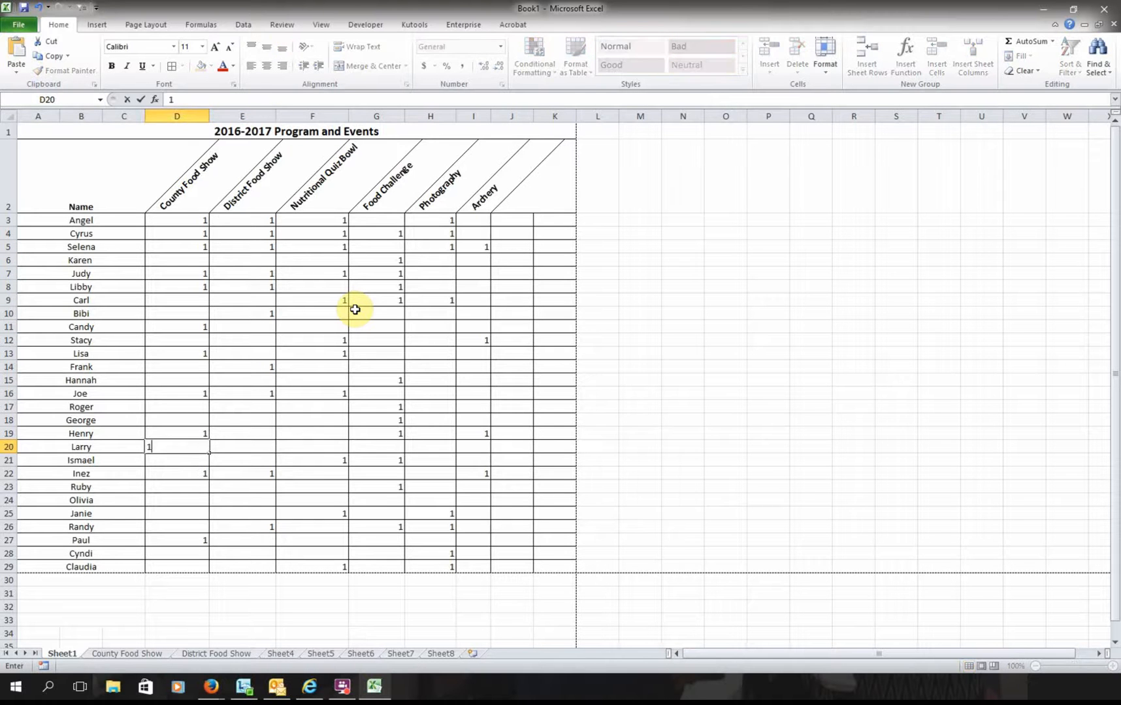
pyautogui.press('Tab')
pyautogui.press('Tab')
pyautogui.press('Tab')
pyautogui.write('1')
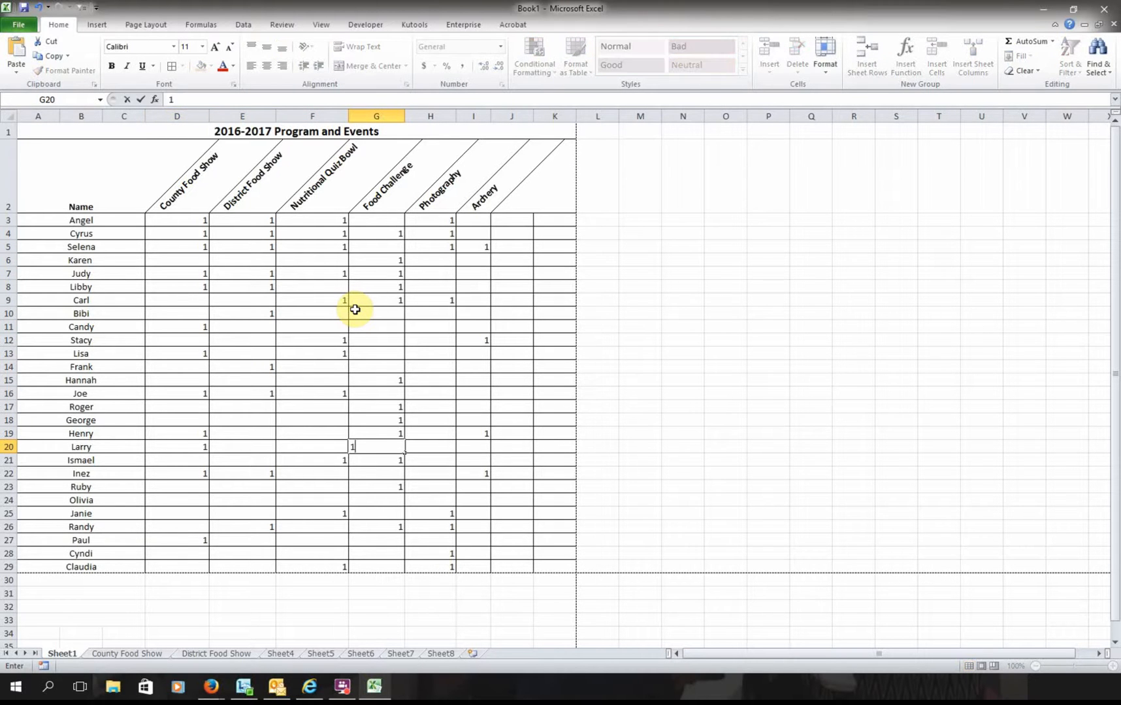
pyautogui.press('Return')
pyautogui.press('Return')
pyautogui.press('Return')
pyautogui.press('Return')
# - Mark Olivia with 1 for District Food Show and 1 for Photography
pyautogui.press('Left')
pyautogui.press('Left')
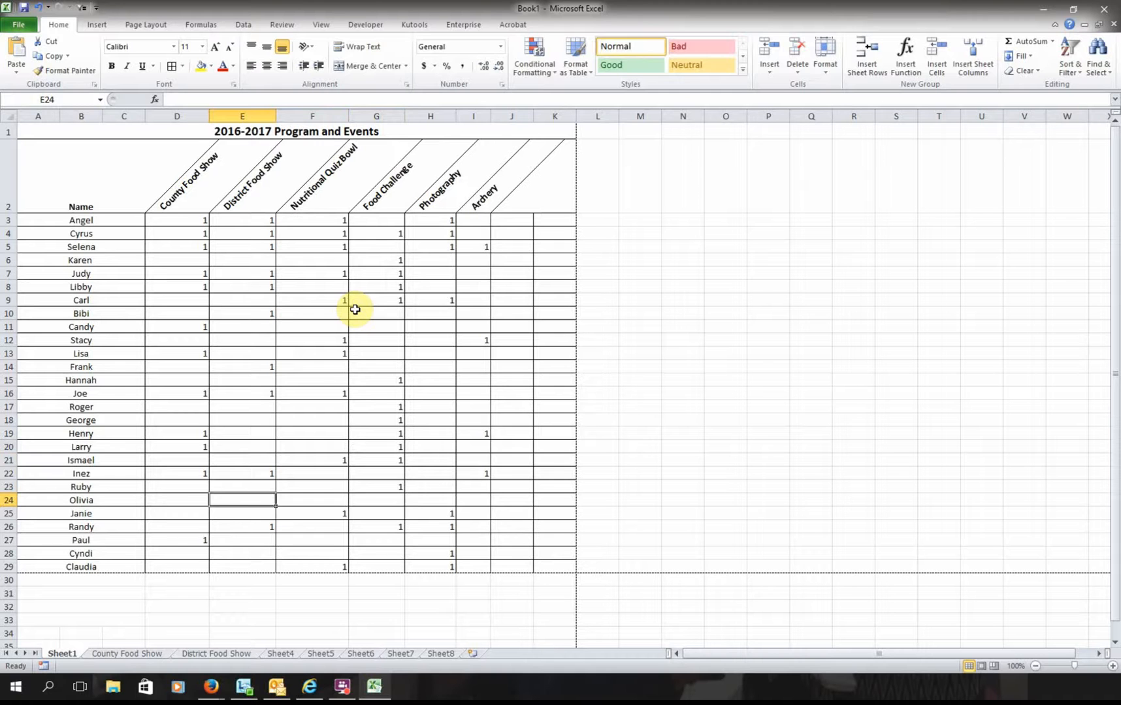
pyautogui.write('1')
pyautogui.press('Tab')
pyautogui.press('Tab')
pyautogui.press('Tab')
pyautogui.write('1')
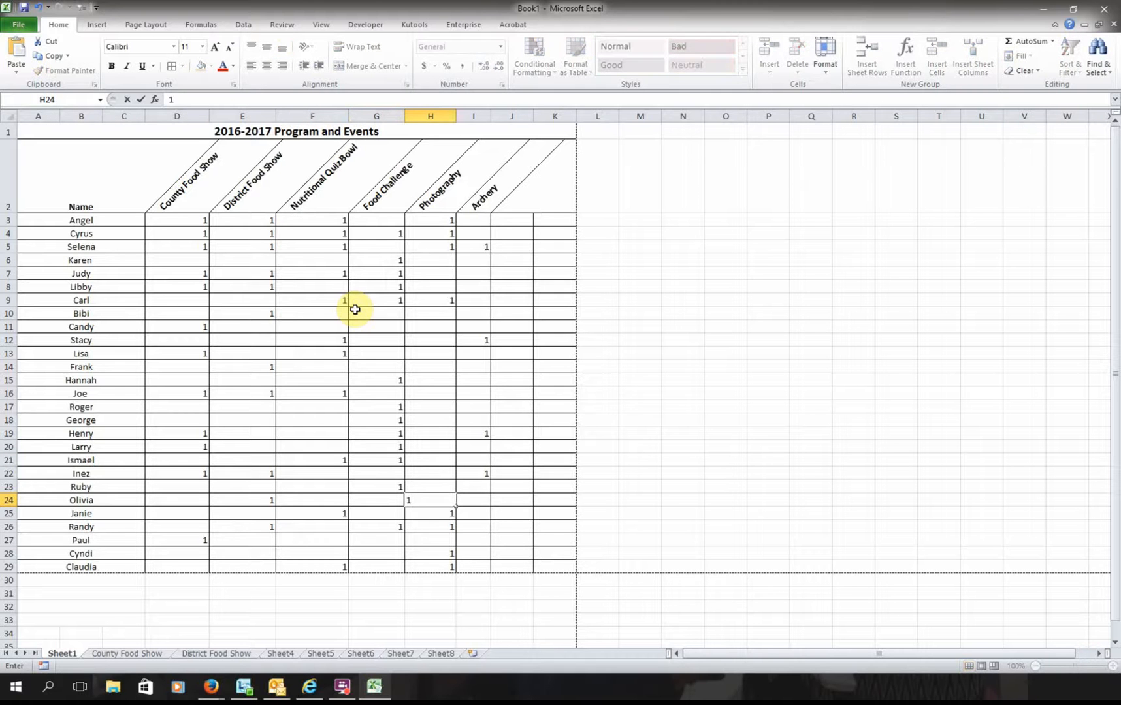
pyautogui.press('Return')
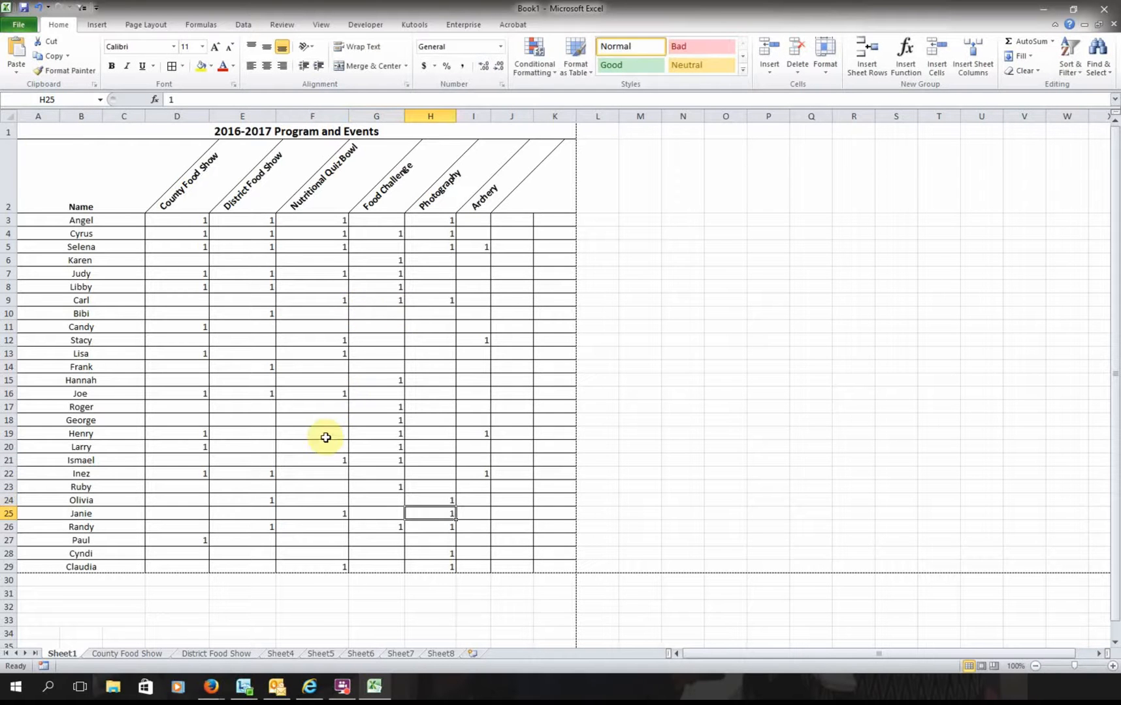
pyautogui.click(128, 654)
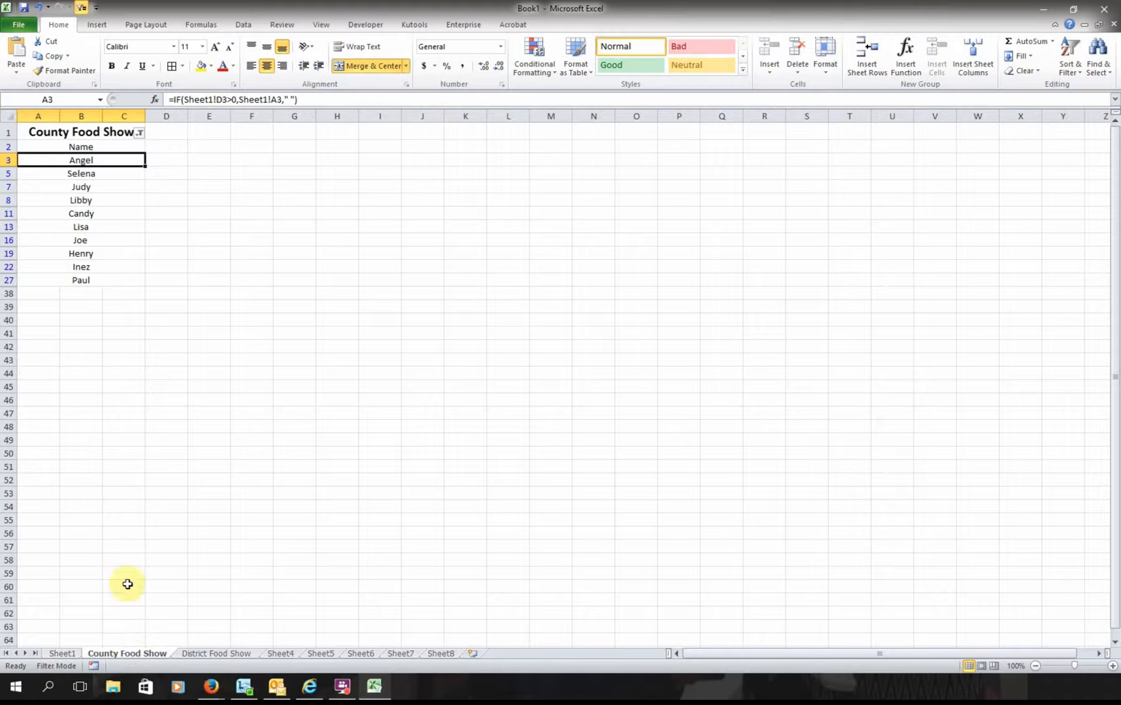
# - Refilter County Food Show to hide (Blanks), showing the 13 named entries
pyautogui.click(149, 159)
pyautogui.click(241, 266)
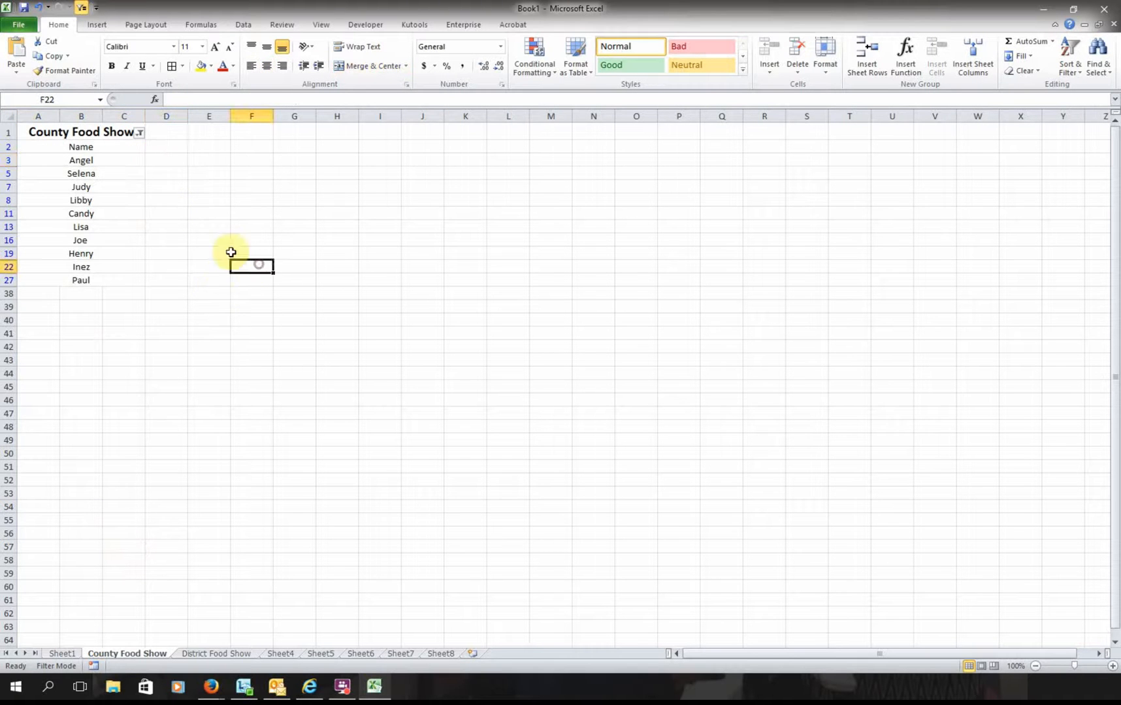
pyautogui.click(137, 134)
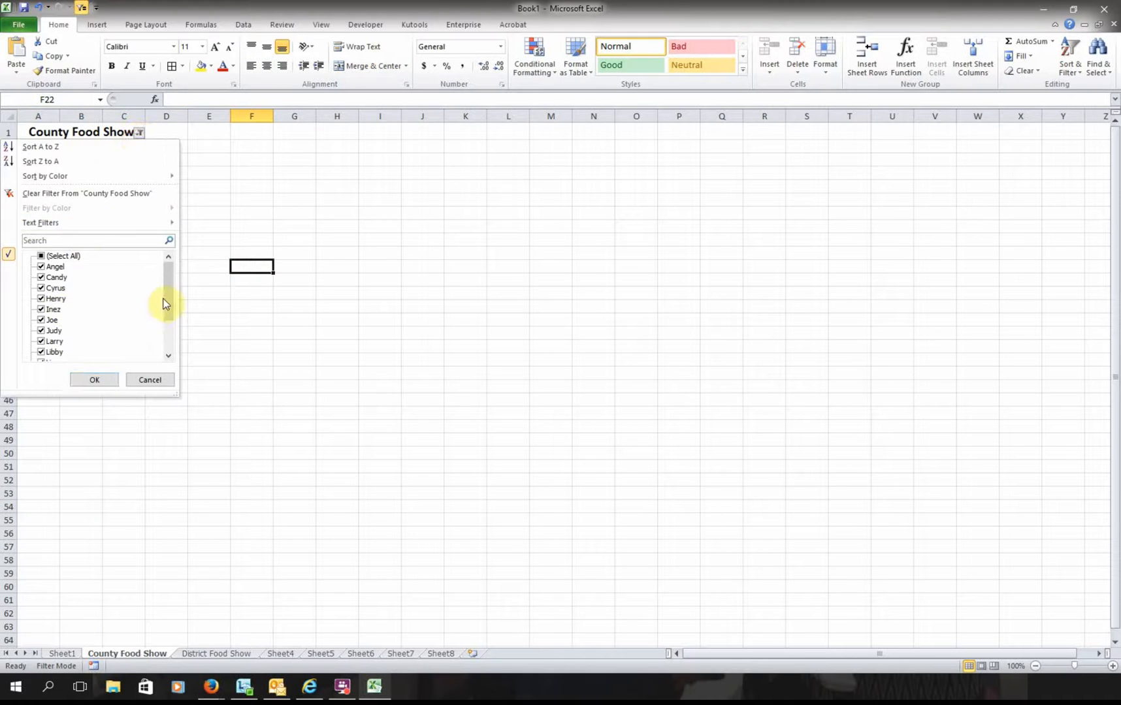
pyautogui.moveTo(165, 297); pyautogui.dragTo(175, 333)
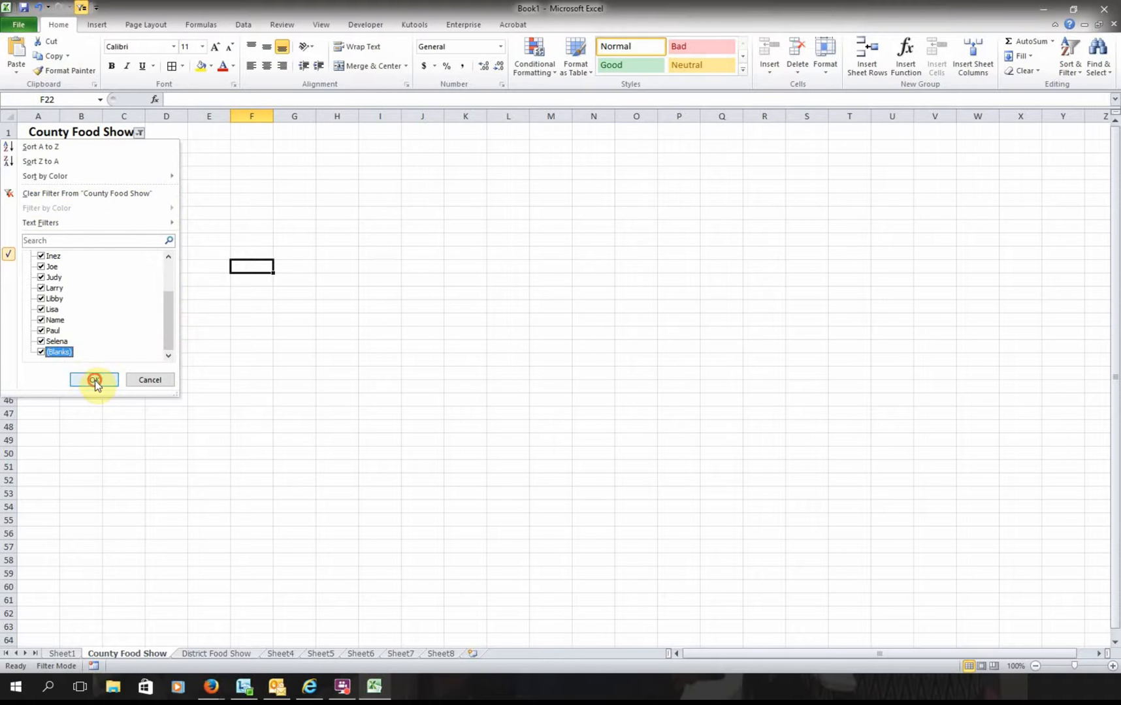
pyautogui.click(94, 379)
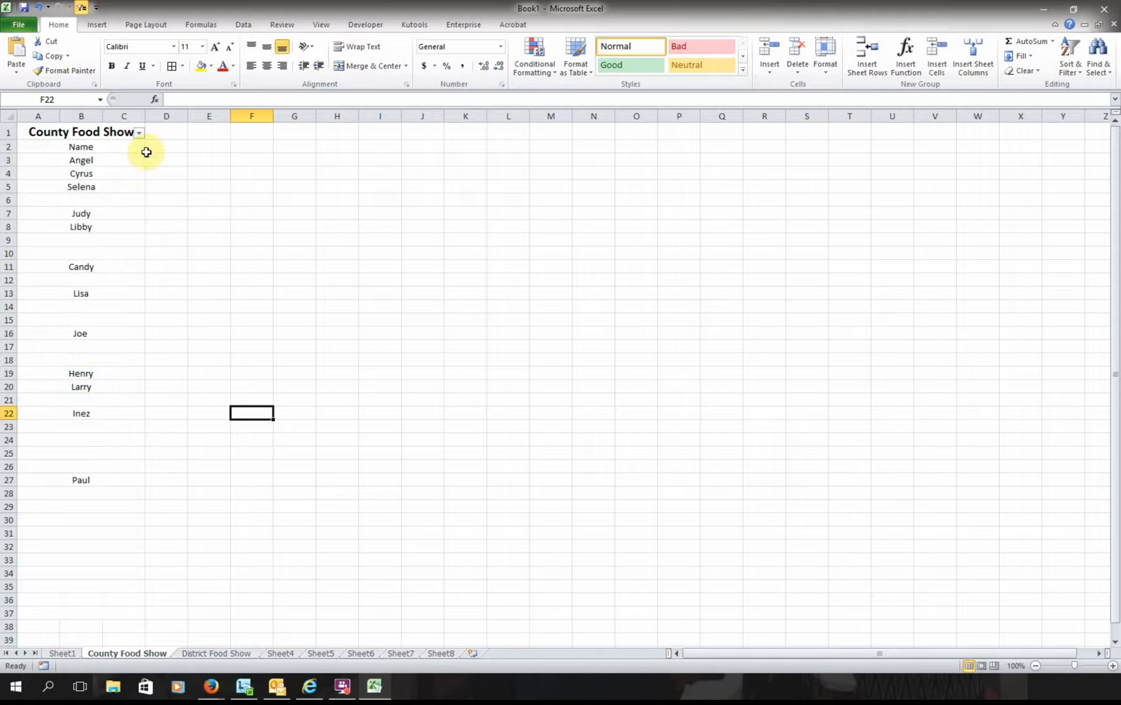
pyautogui.click(140, 133)
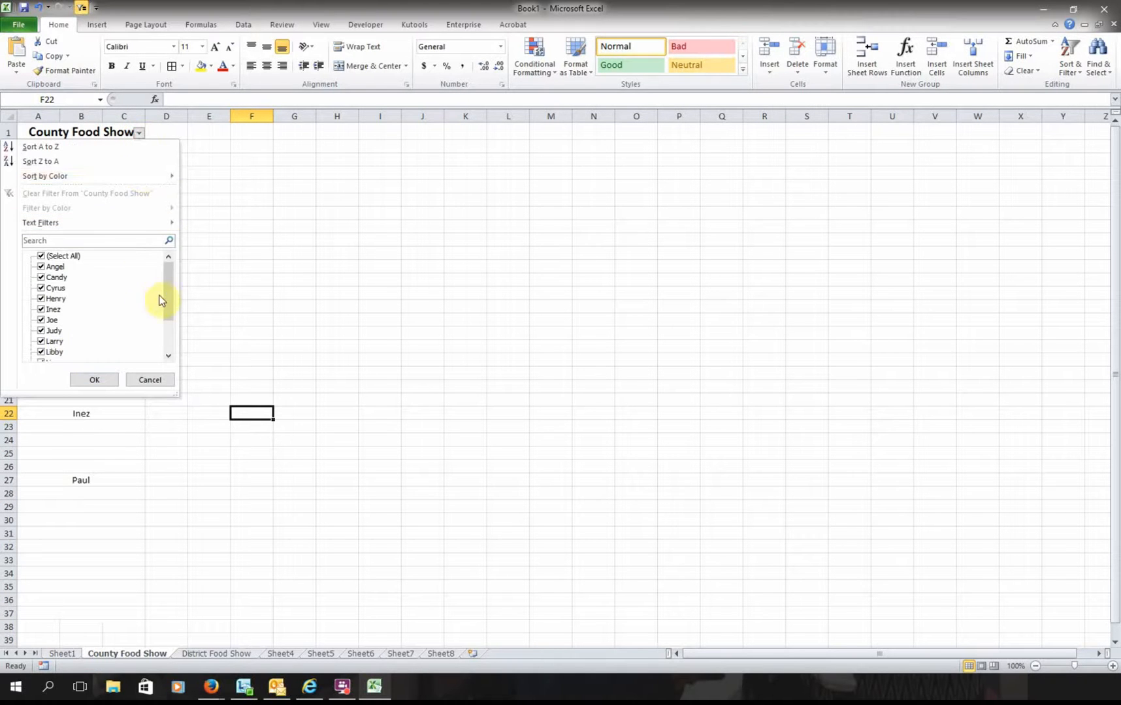
pyautogui.moveTo(163, 300); pyautogui.dragTo(165, 330)
pyautogui.click(41, 353)
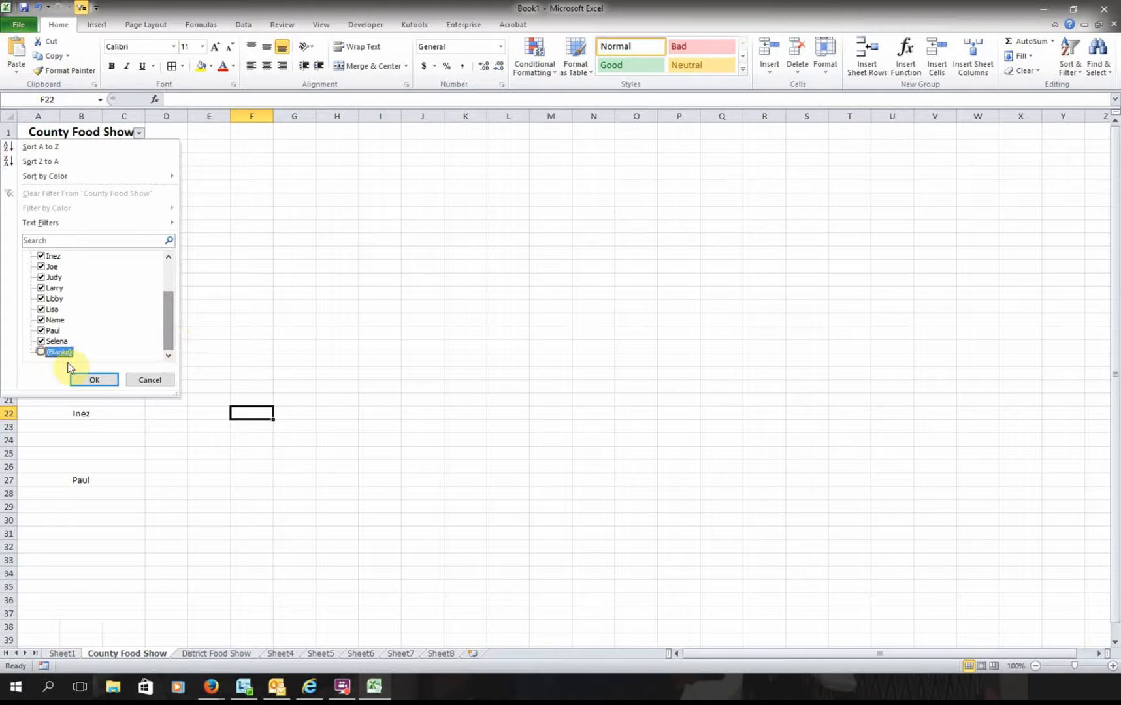
pyautogui.click(95, 379)
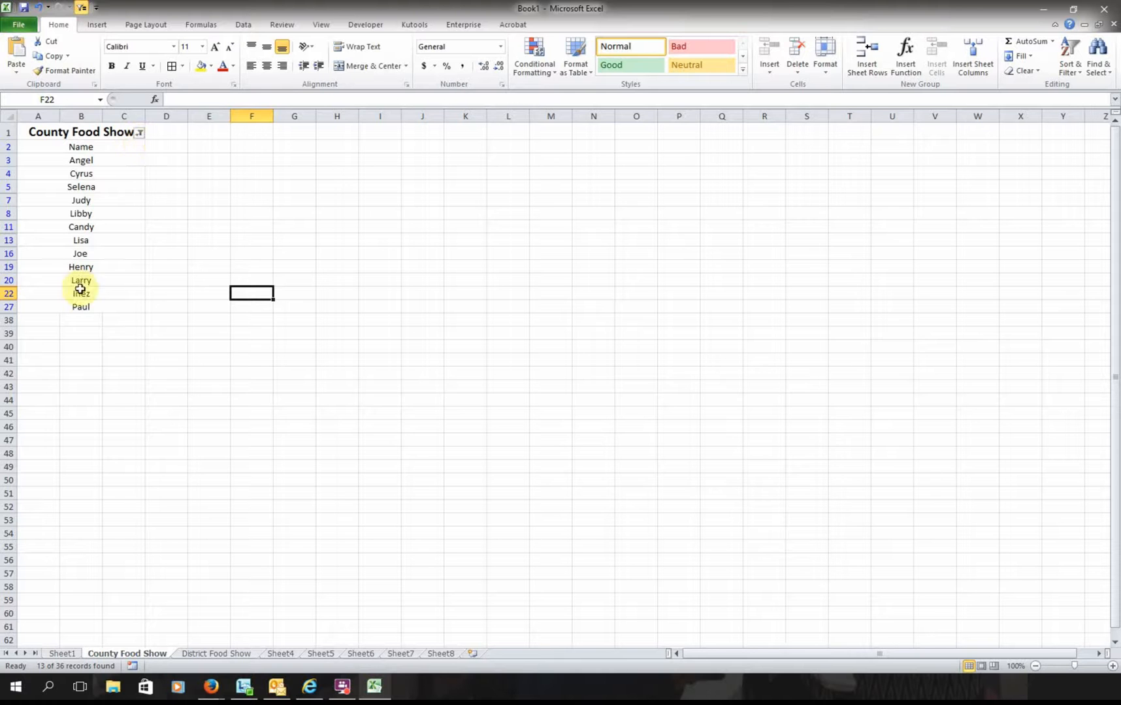
pyautogui.click(439, 654)
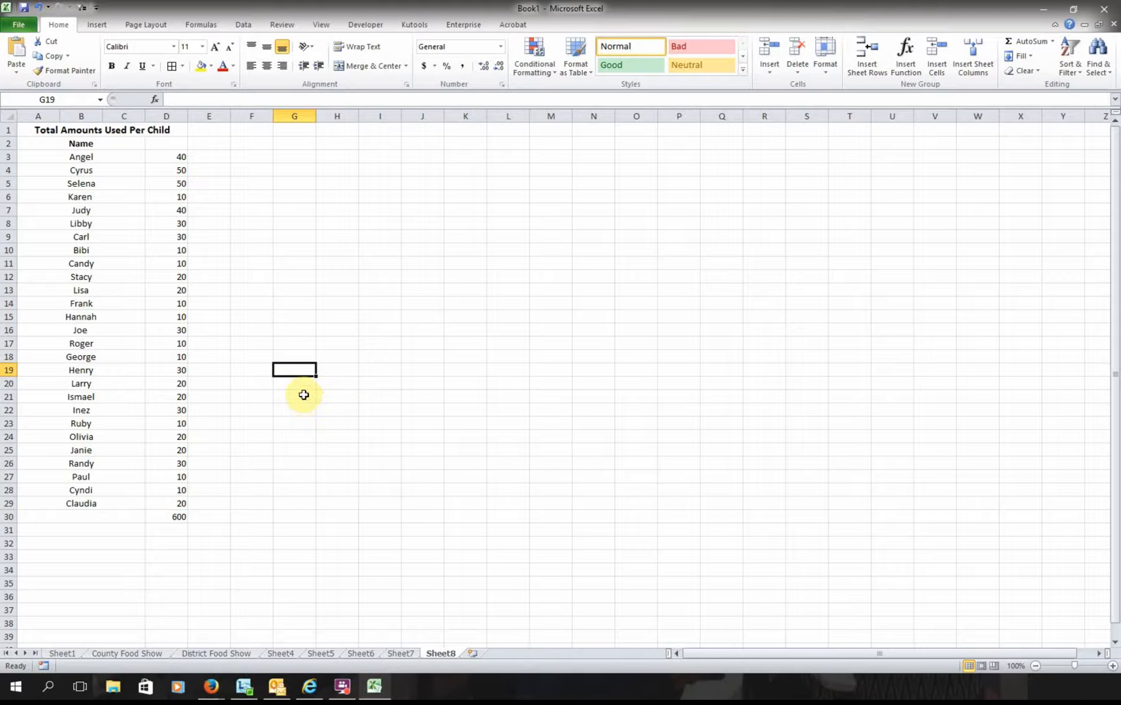
# - Minimize the Book1 workbook window
pyautogui.click(1044, 9)
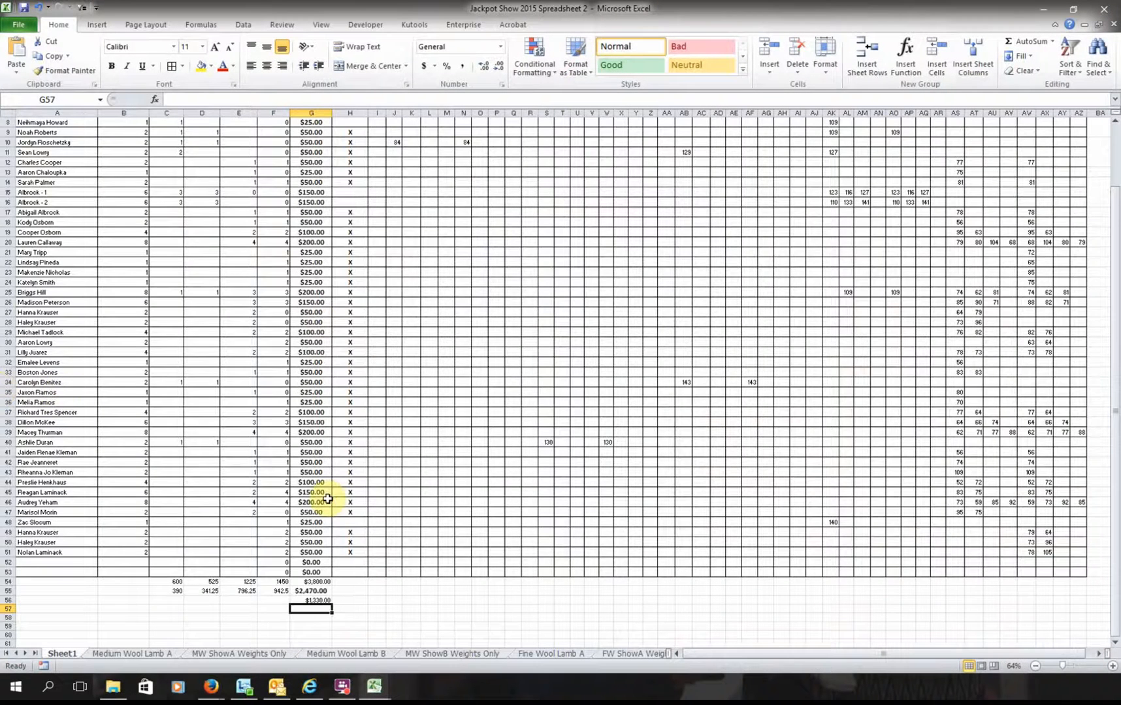
# - Scroll up to the top of Sheet1's exhibitor list in Jackpot Show 2015 Spreadsheet 2
pyautogui.scroll(3, 328, 495)
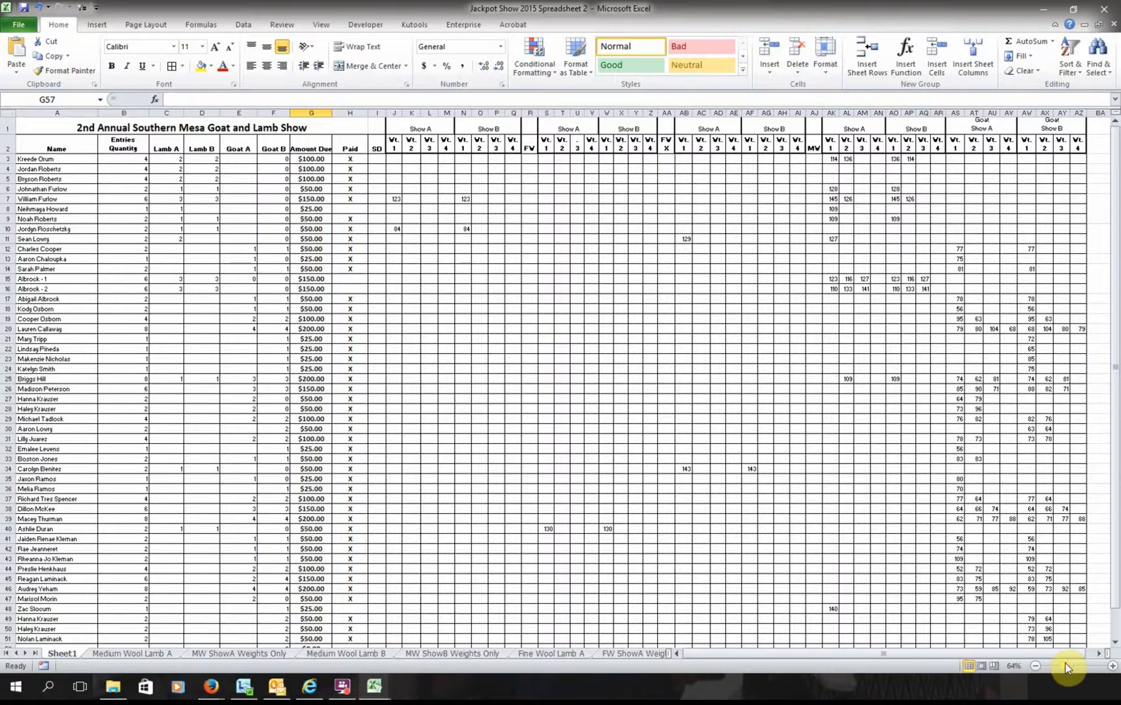
pyautogui.moveTo(1066, 664); pyautogui.dragTo(1069, 666)
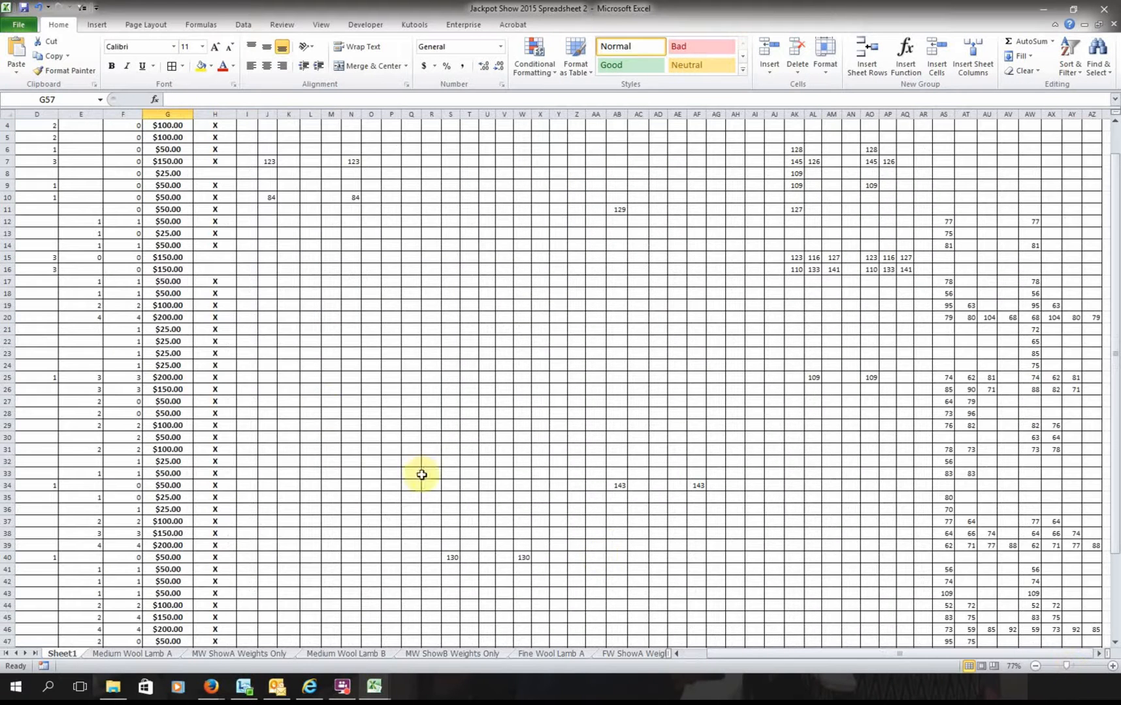
pyautogui.moveTo(310, 390); pyautogui.dragTo(470, 463)
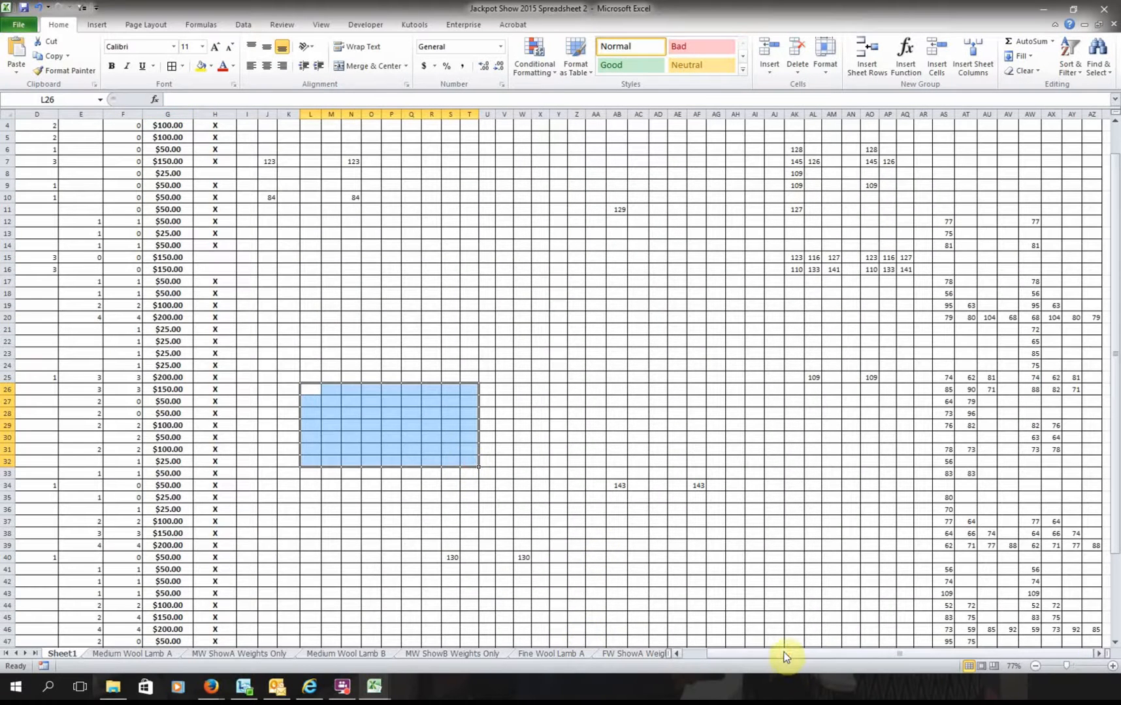
pyautogui.moveTo(783, 653); pyautogui.dragTo(718, 659)
pyautogui.scroll(1, 89, 184)
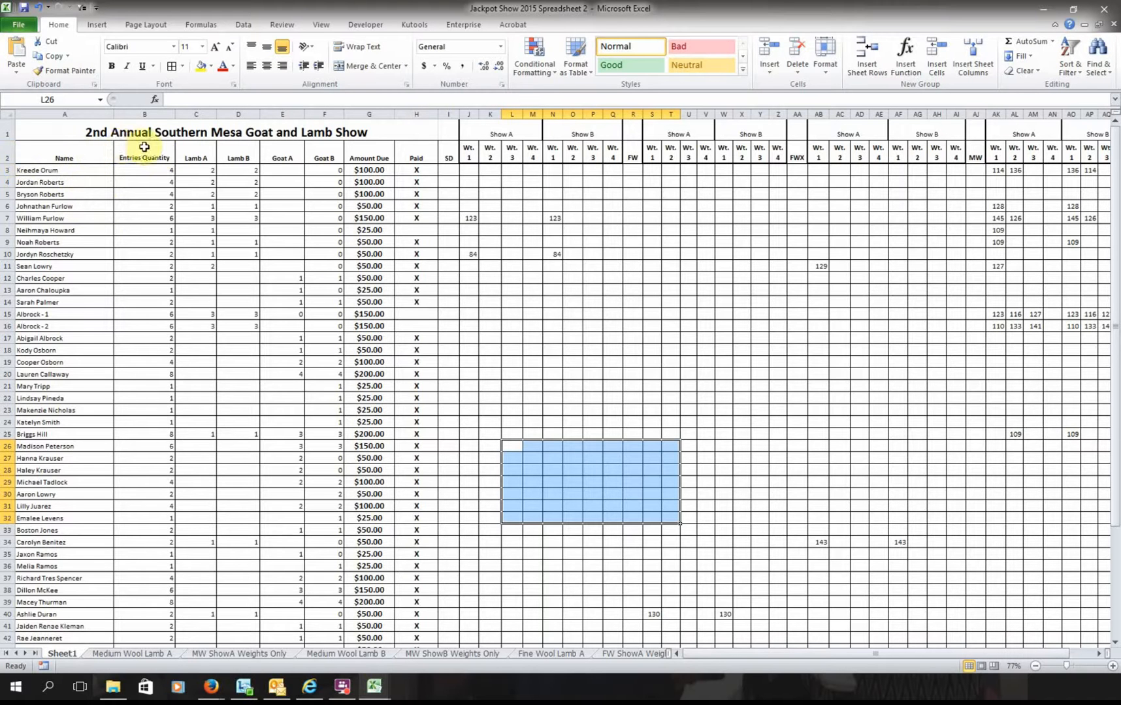
pyautogui.click(199, 157)
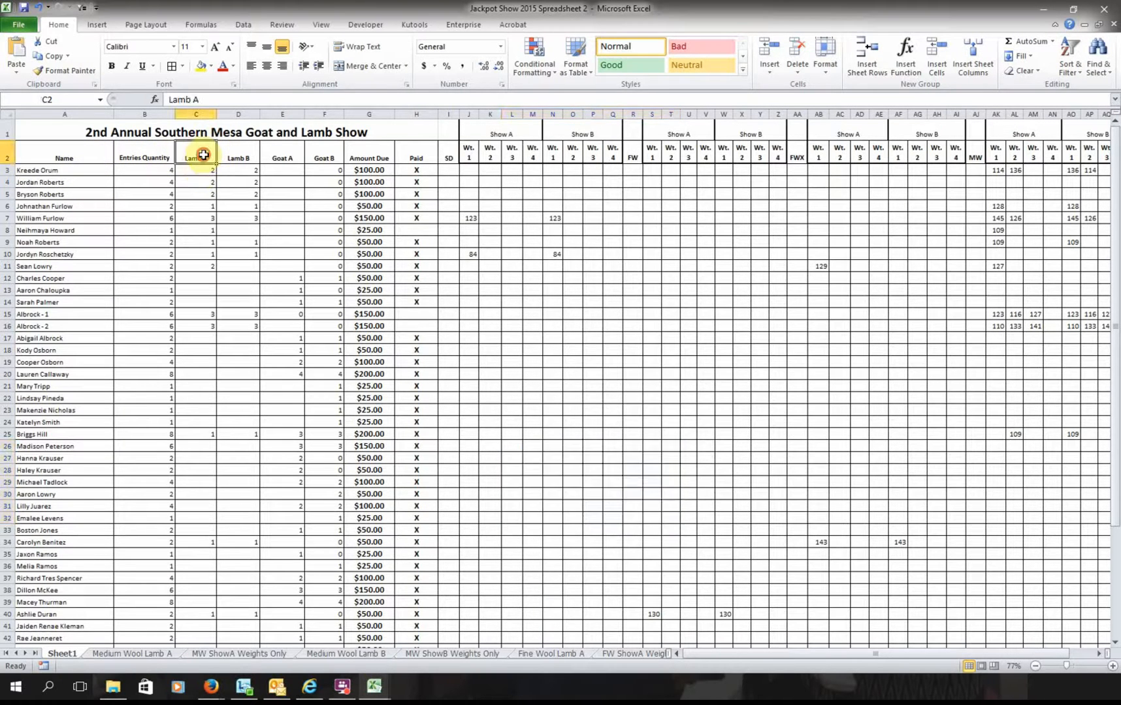
pyautogui.click(238, 157)
pyautogui.click(281, 157)
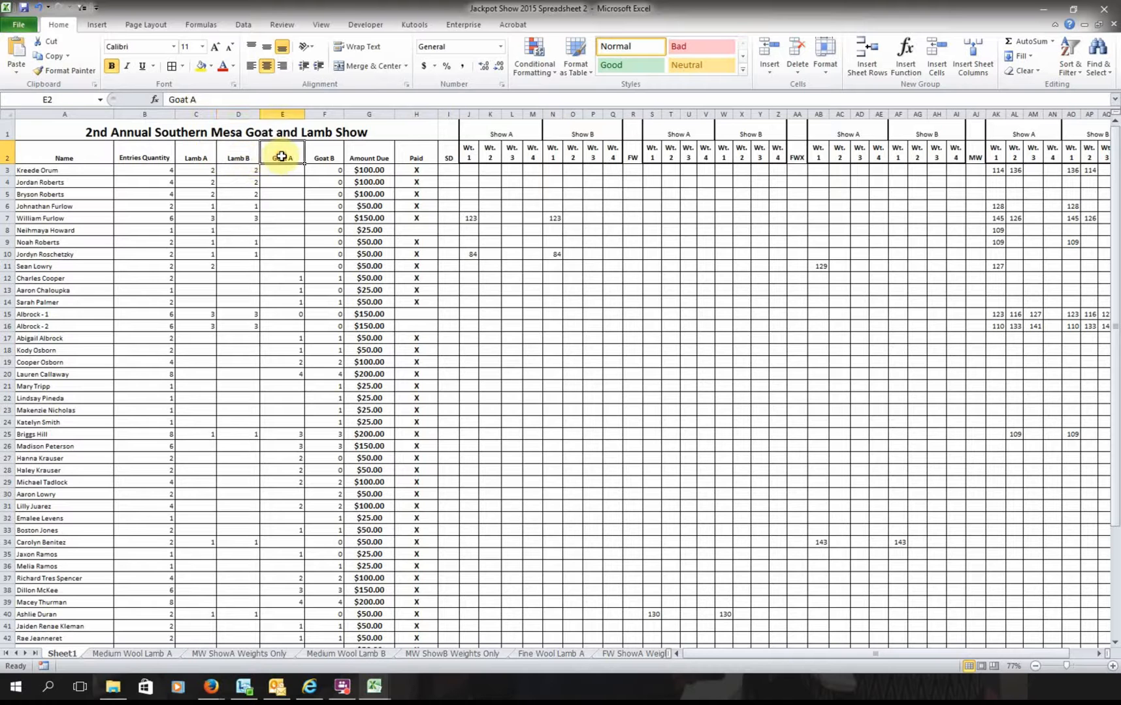
pyautogui.click(322, 157)
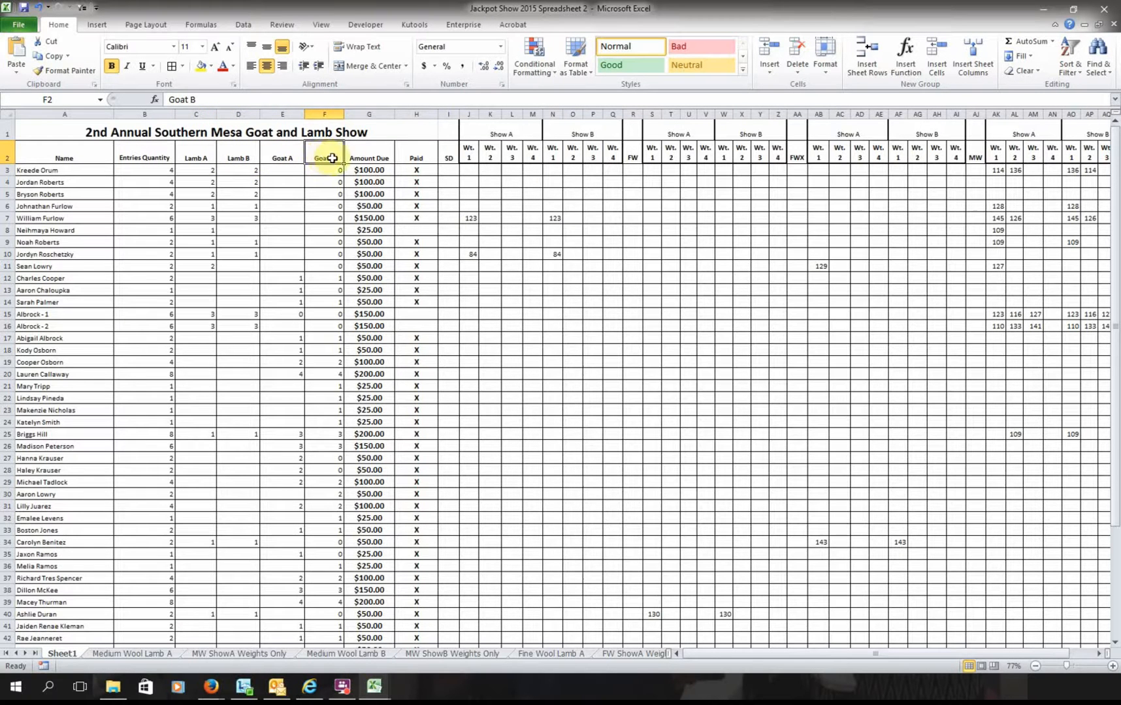
pyautogui.click(370, 159)
pyautogui.click(378, 171)
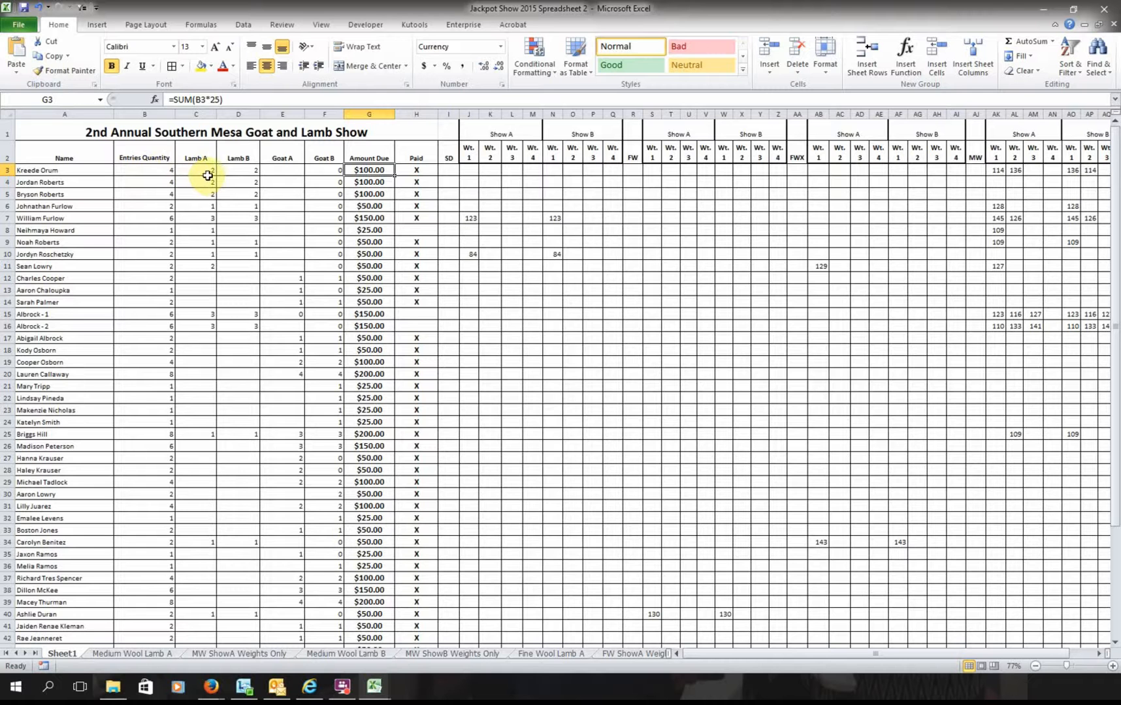
# - Try B3 values 2, 4 and 0, and clear the Lamb A and Lamb B counts in C3 and D3
pyautogui.click(160, 169)
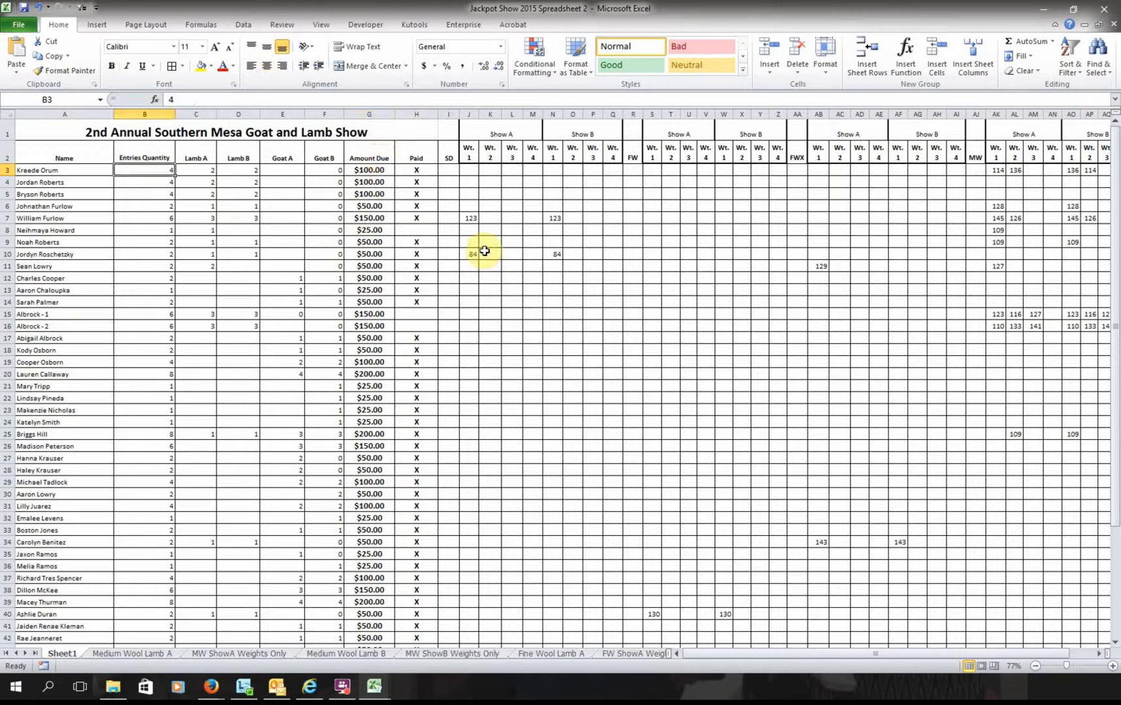
pyautogui.write('2')
pyautogui.press('Return')
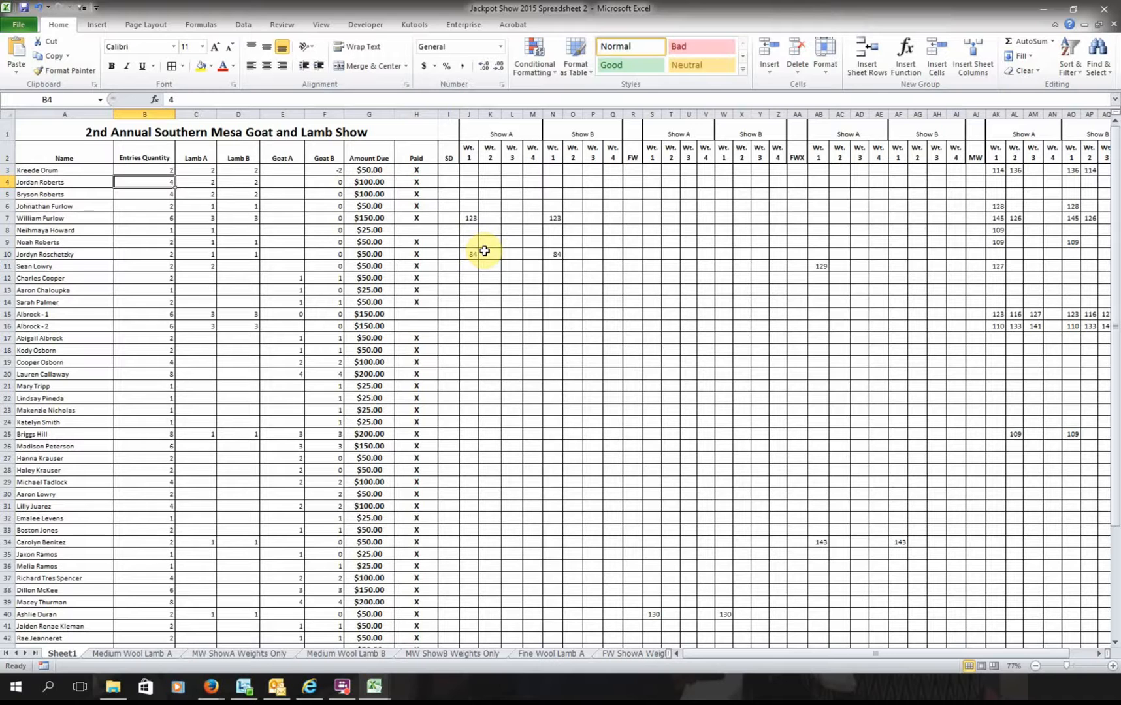
pyautogui.press('Up')
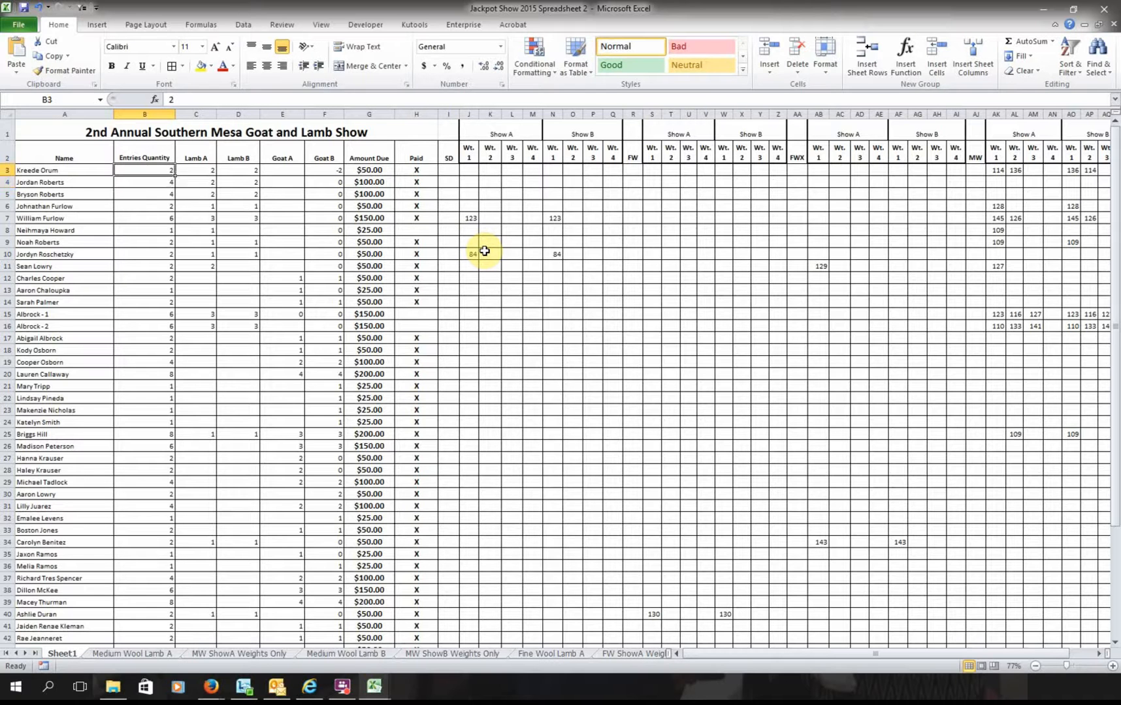
pyautogui.write('4')
pyautogui.press('Return')
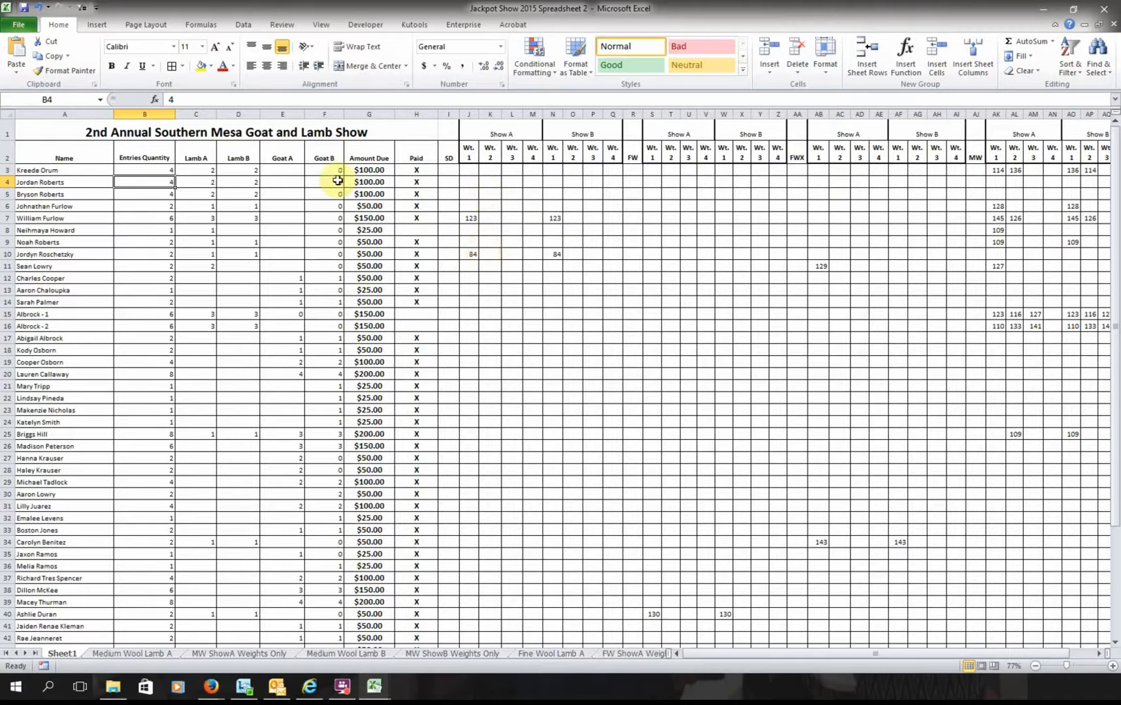
pyautogui.click(213, 171)
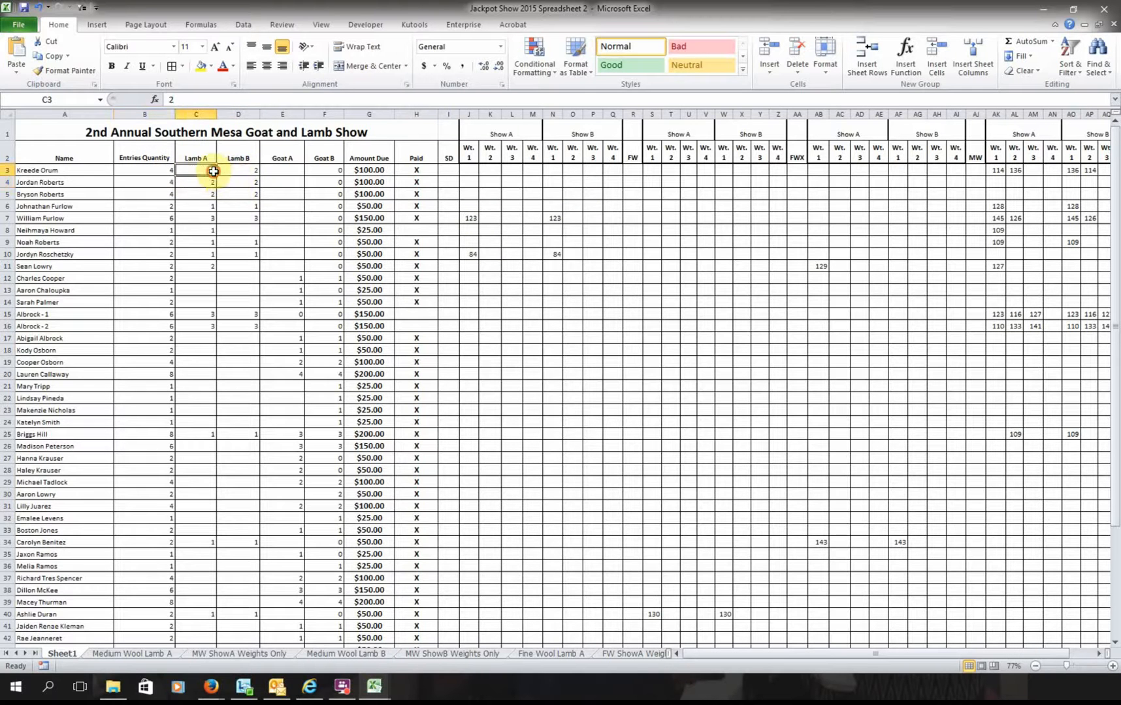
pyautogui.press('Delete')
pyautogui.click(253, 174)
pyautogui.press('Delete')
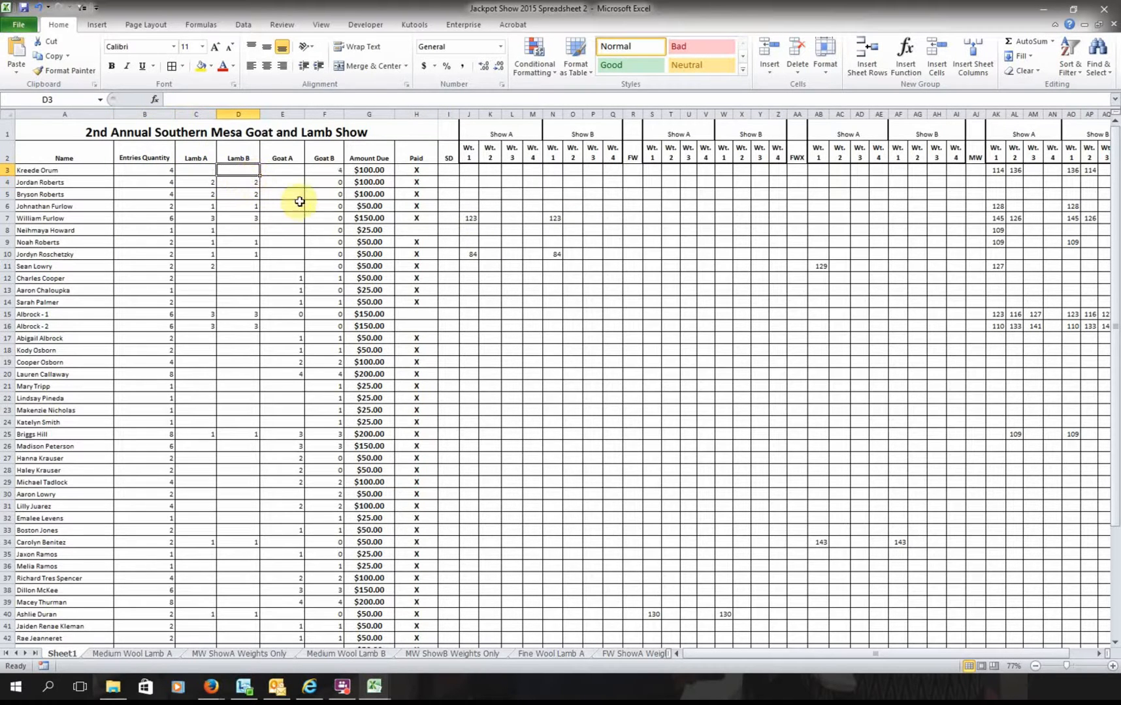
pyautogui.click(158, 171)
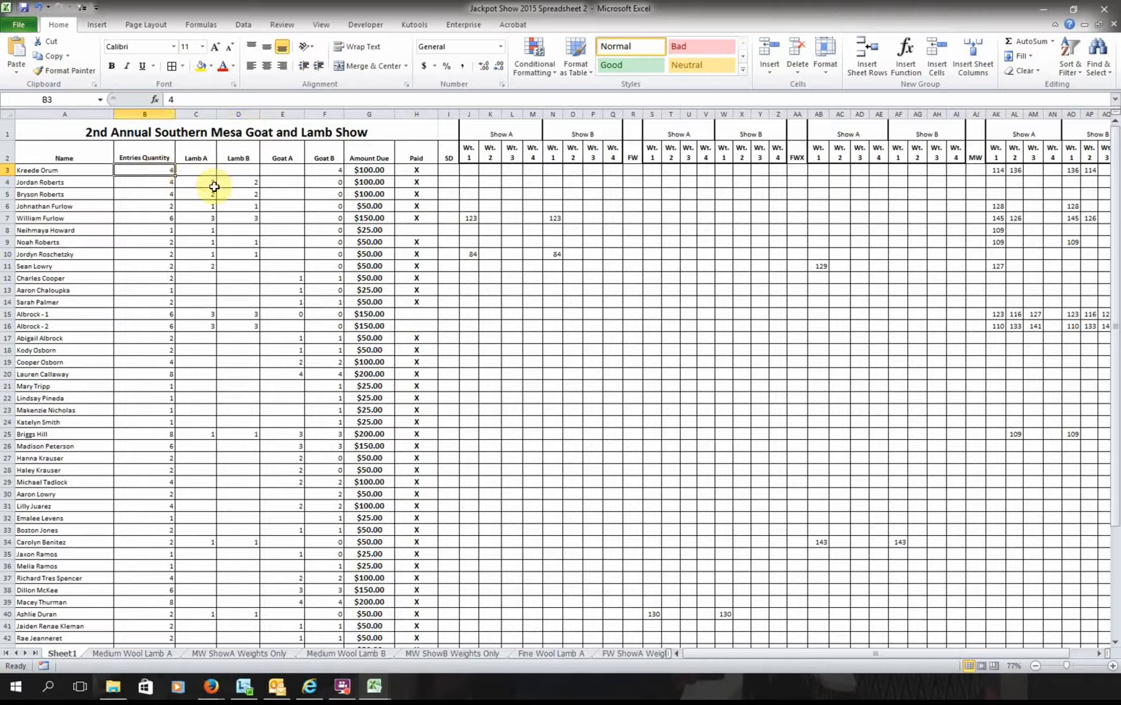
pyautogui.write('0')
pyautogui.press('Return')
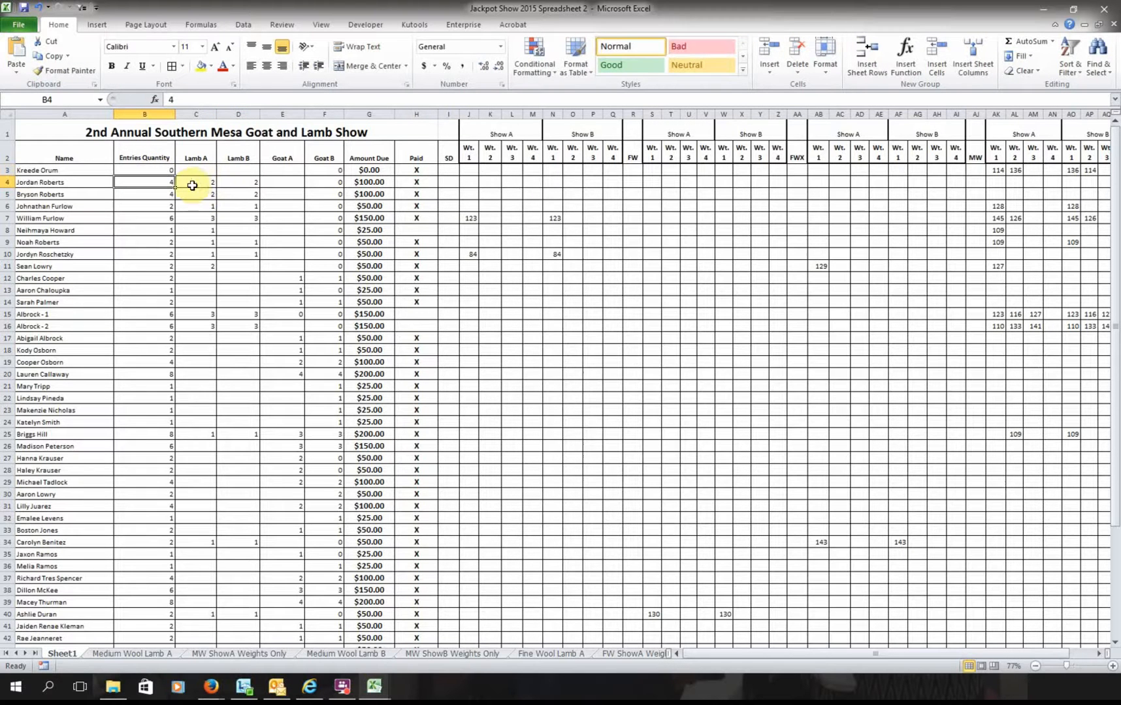
# - Enter 3 entries in B3 with 1 each in Lamb A, Lamb B and Goat A
pyautogui.click(161, 168)
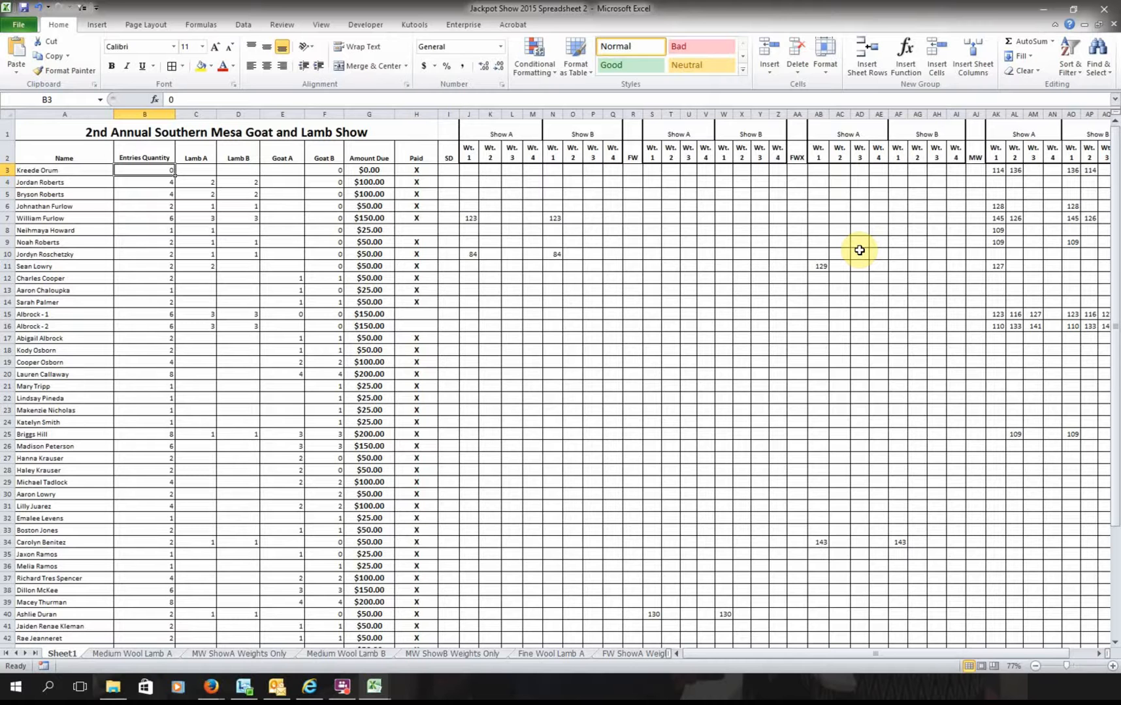
pyautogui.write('3')
pyautogui.press('Tab')
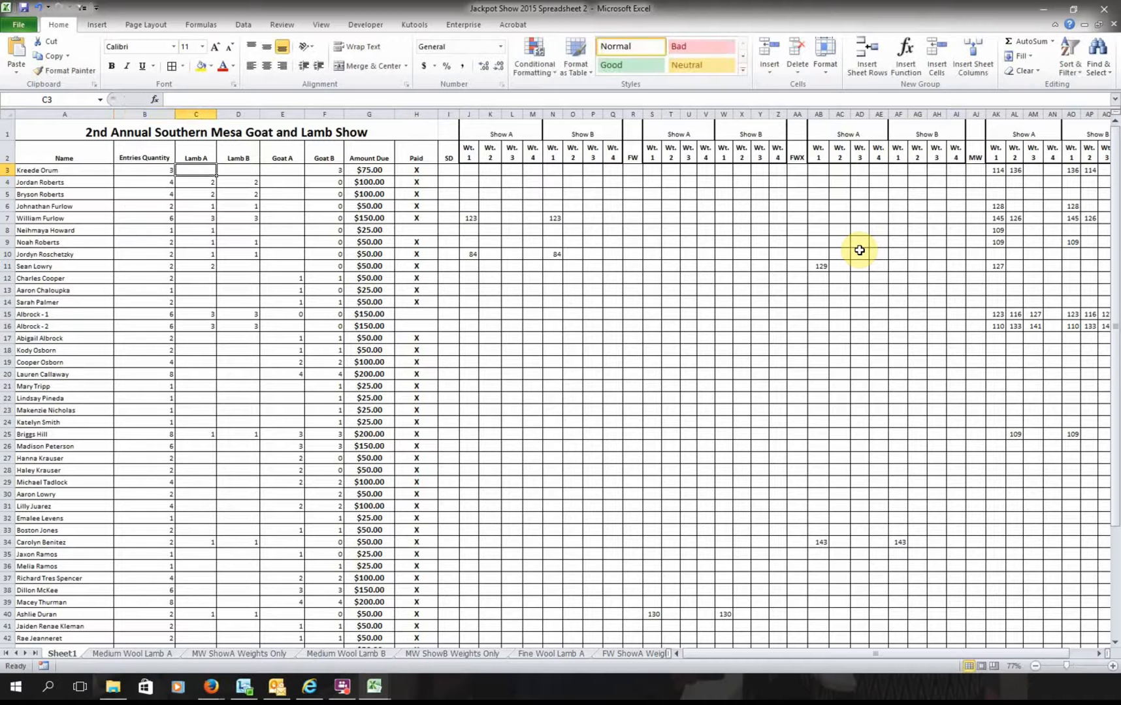
pyautogui.write('1')
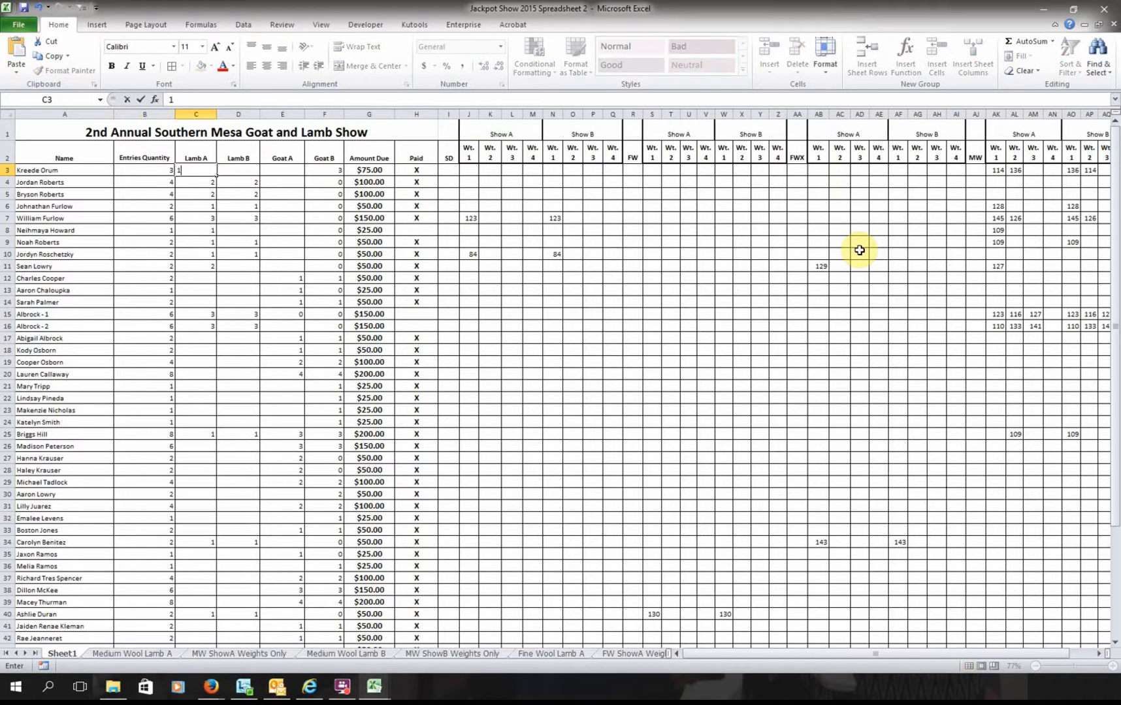
pyautogui.press('Tab')
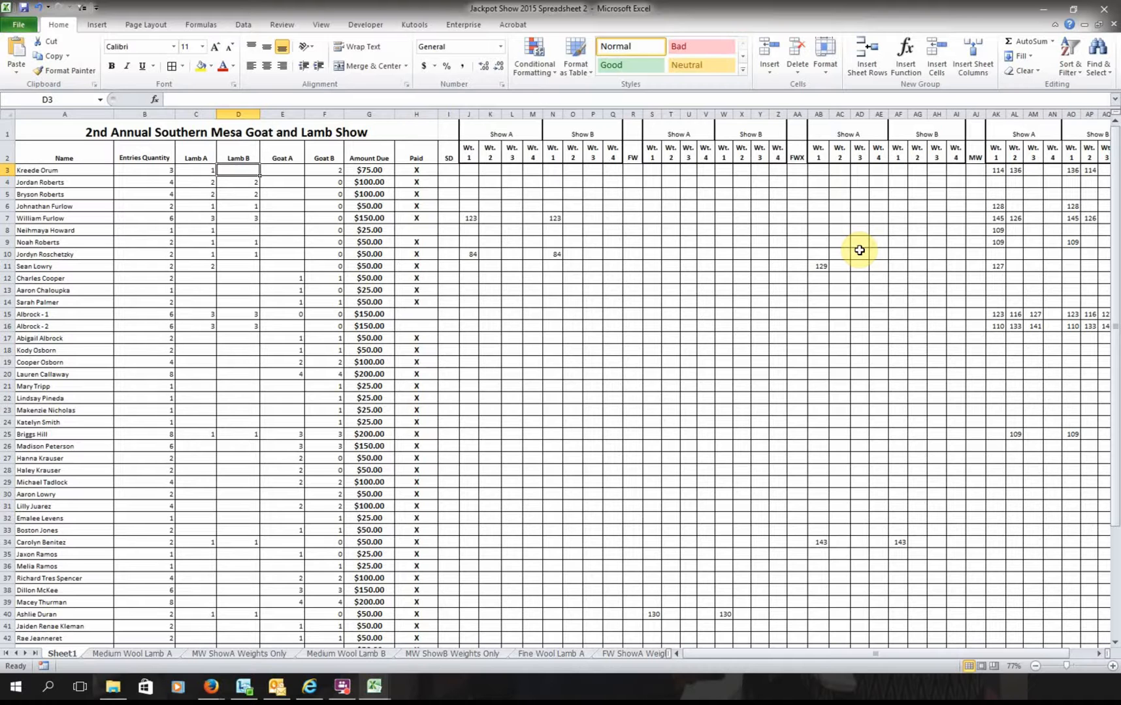
pyautogui.write('1')
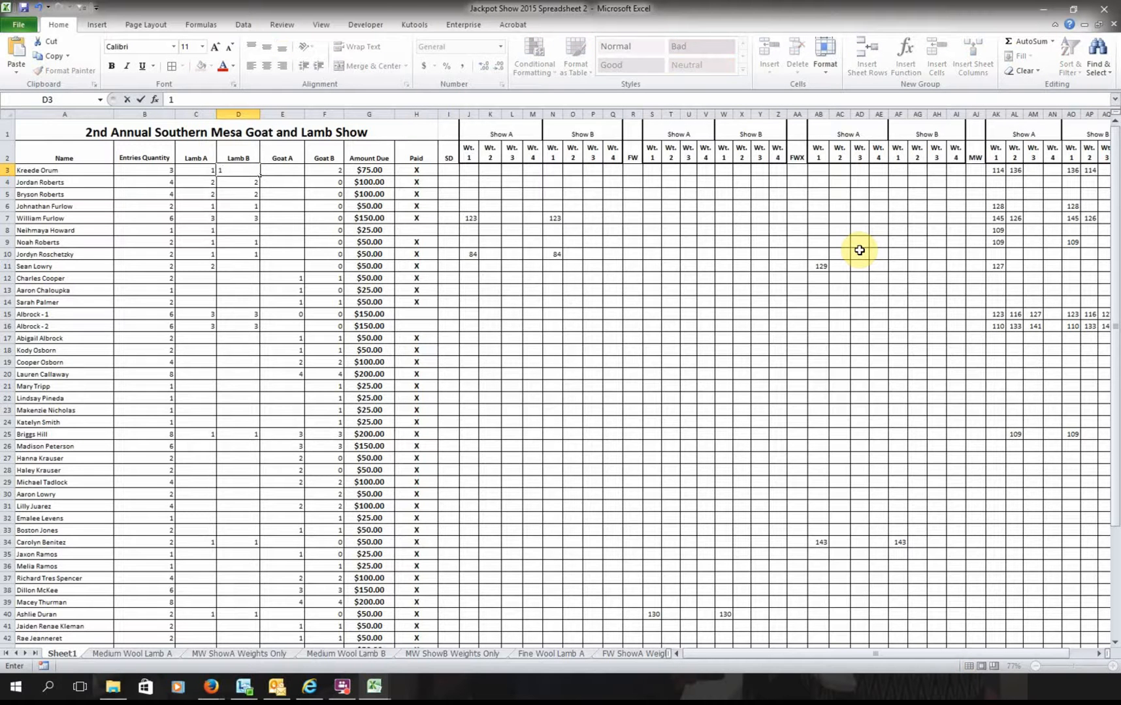
pyautogui.press('Tab')
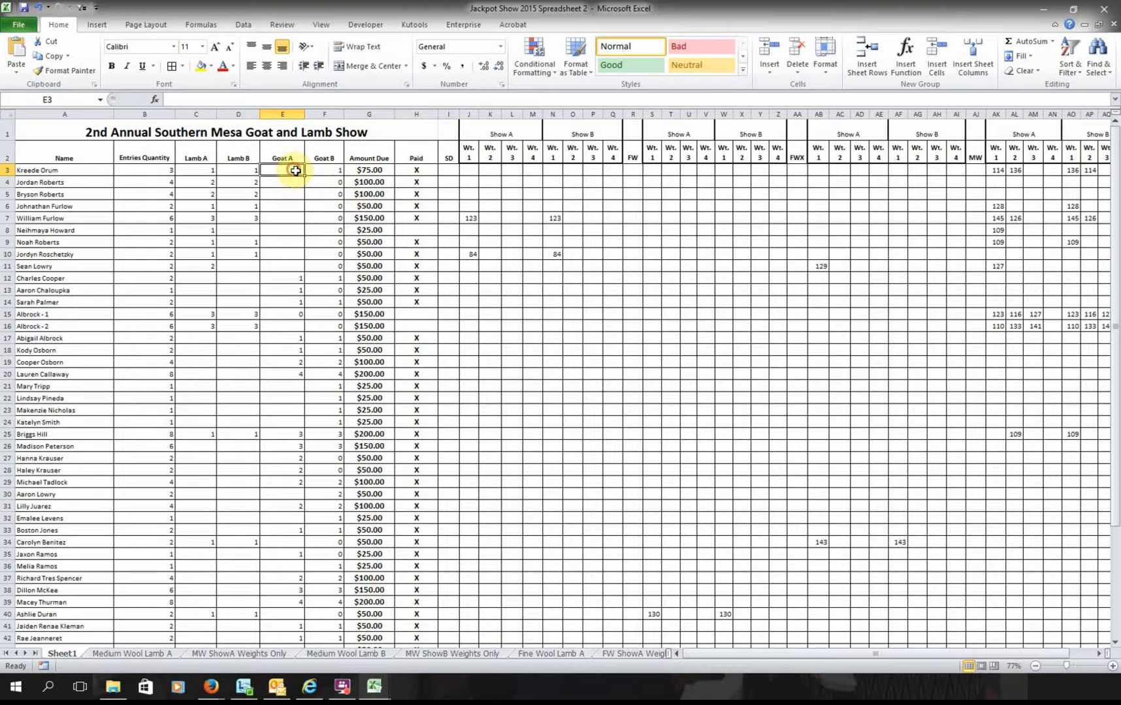
pyautogui.write('1')
pyautogui.press('Tab')
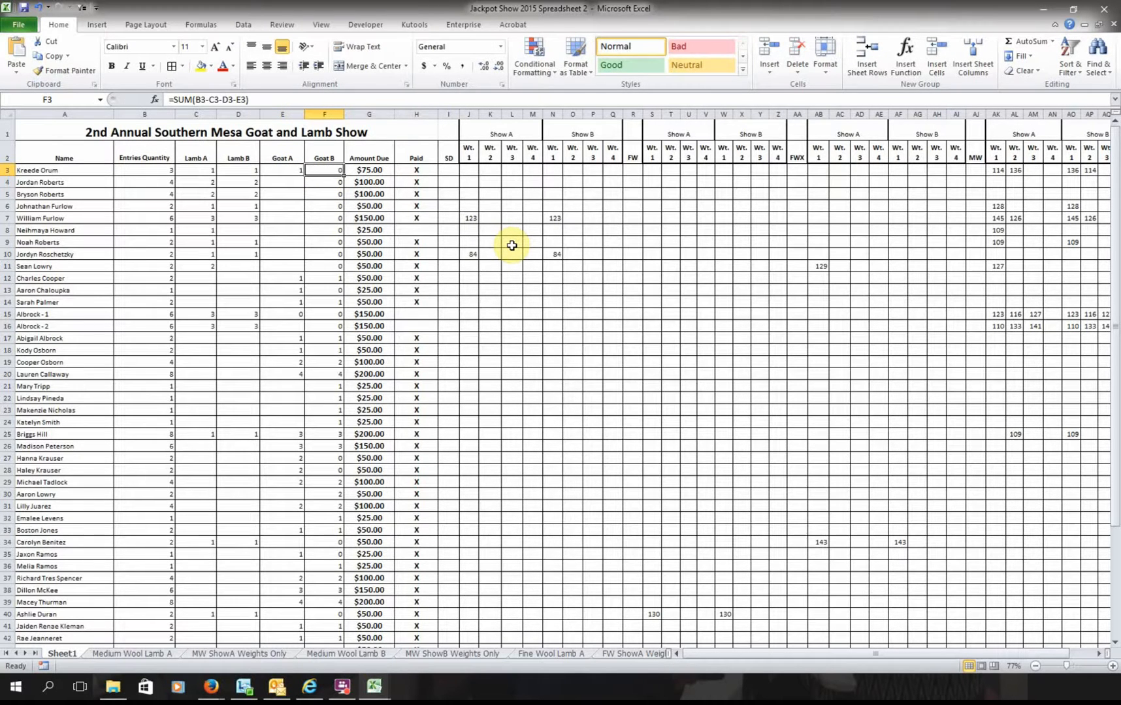
# - Set B3 to 4 entries and Lamb A to 2, then try 1 in Goat A and Lamb A
pyautogui.press('Left')
pyautogui.press('Left')
pyautogui.press('Left')
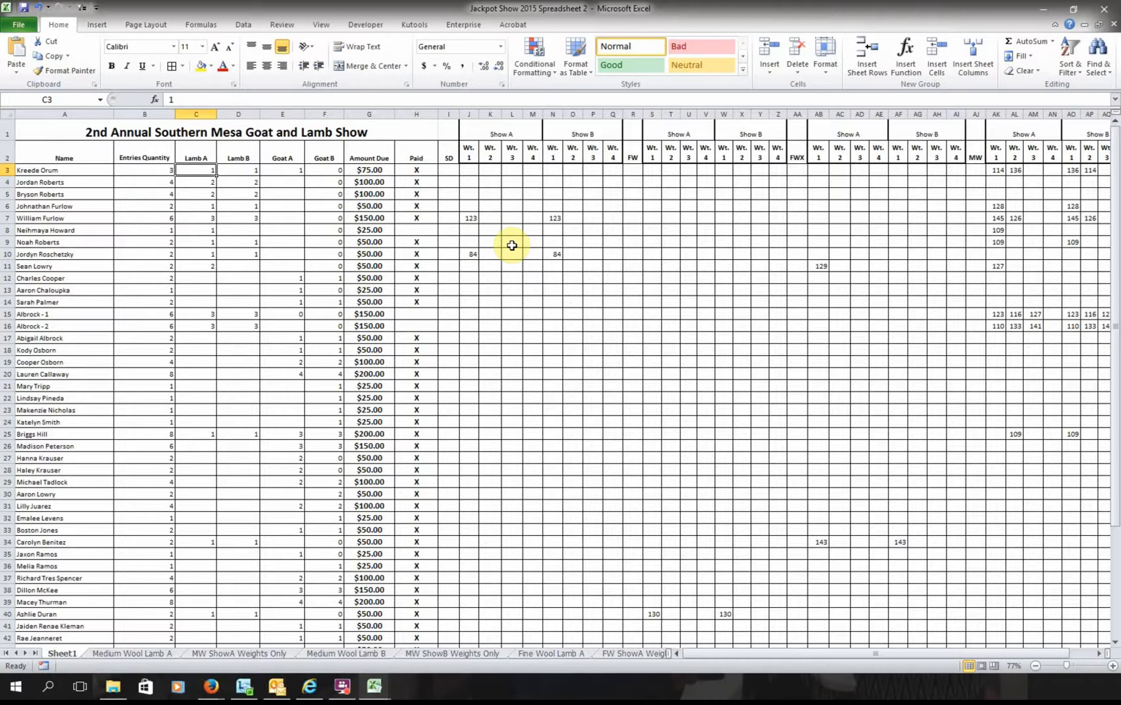
pyautogui.press('Left')
pyautogui.write('4')
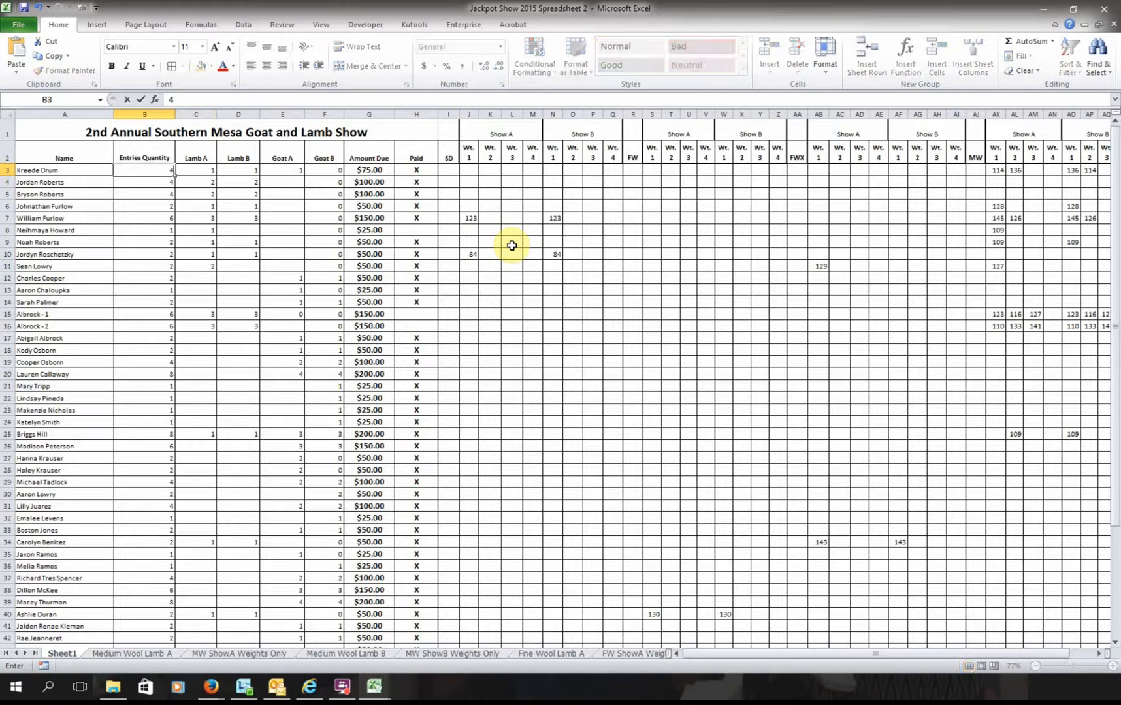
pyautogui.press('Tab')
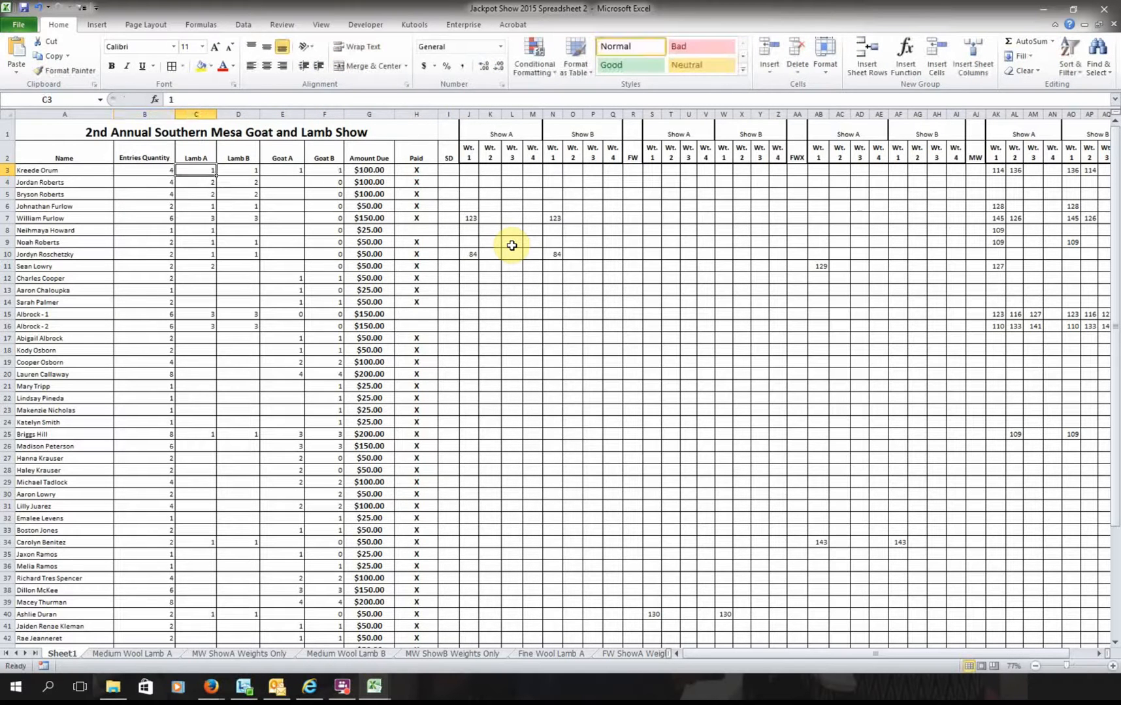
pyautogui.write('2')
pyautogui.press('Tab')
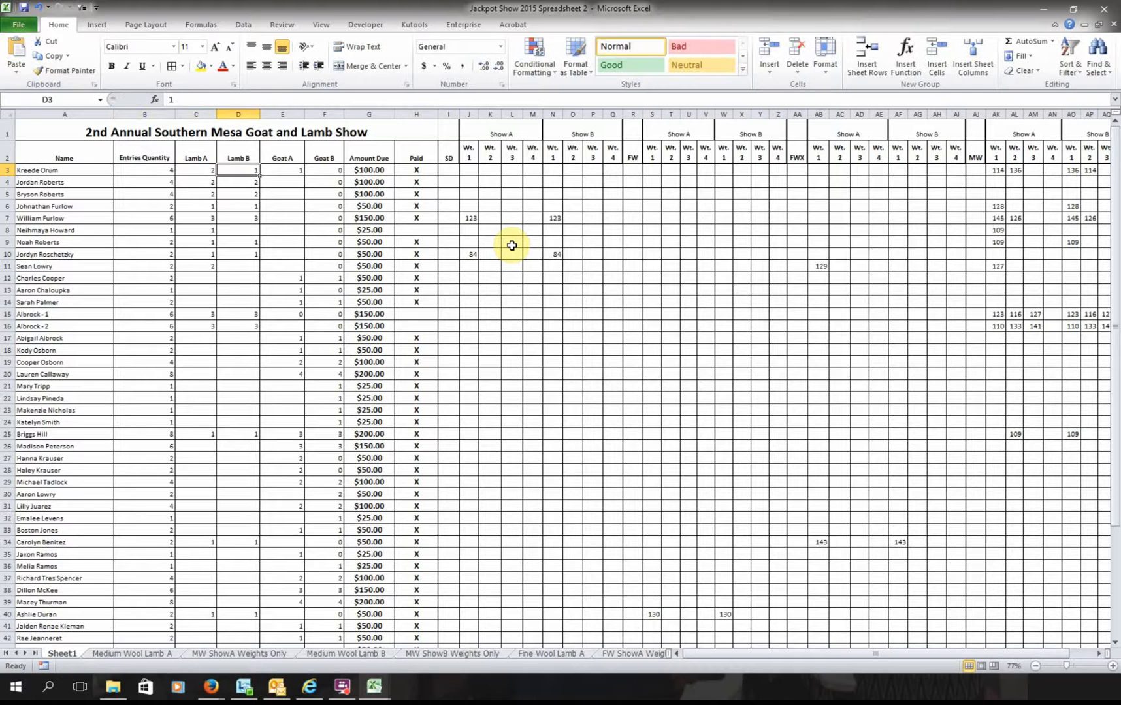
pyautogui.press('Tab')
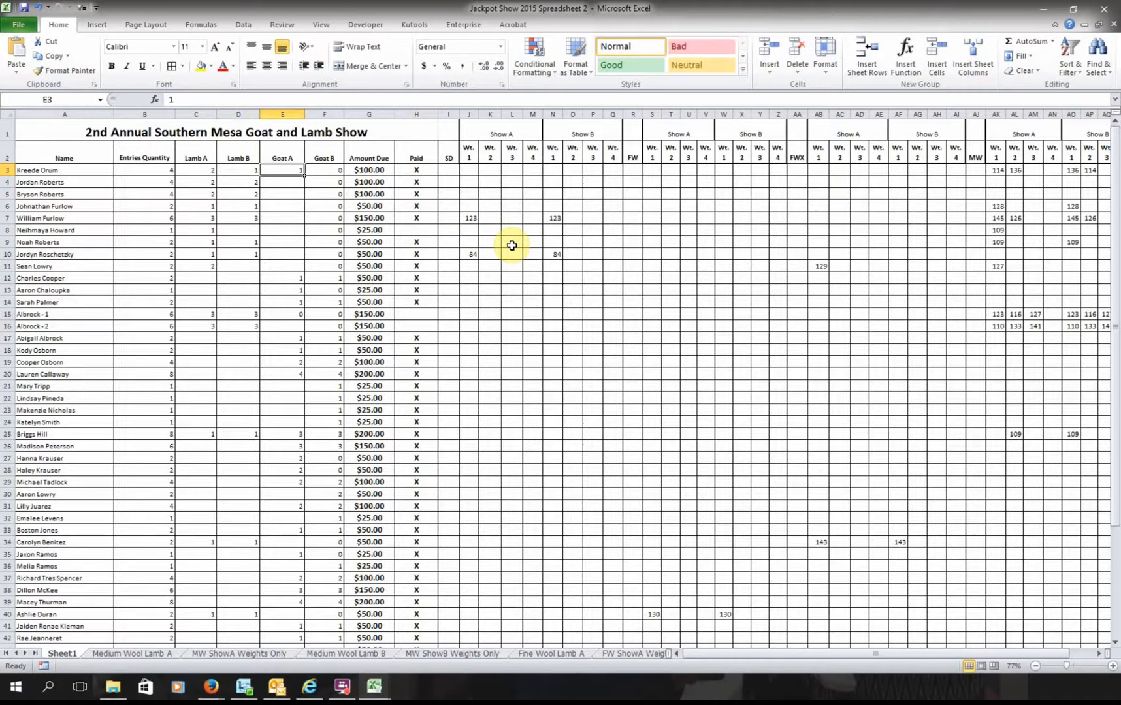
pyautogui.press('Tab')
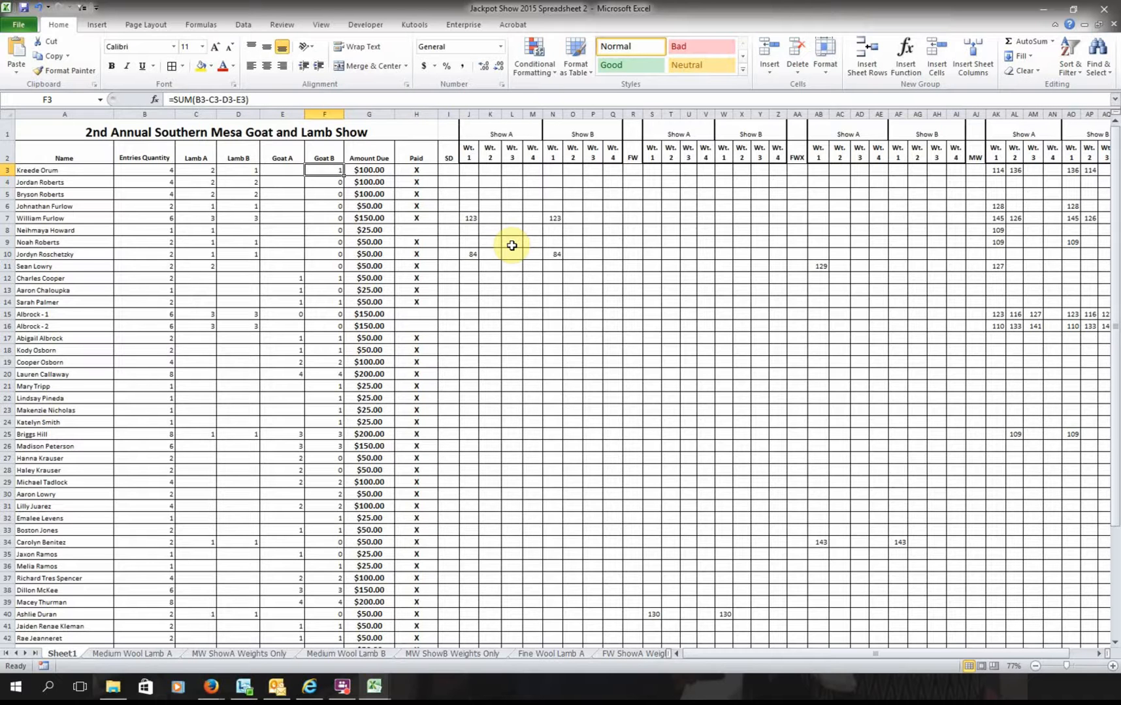
pyautogui.press('Left')
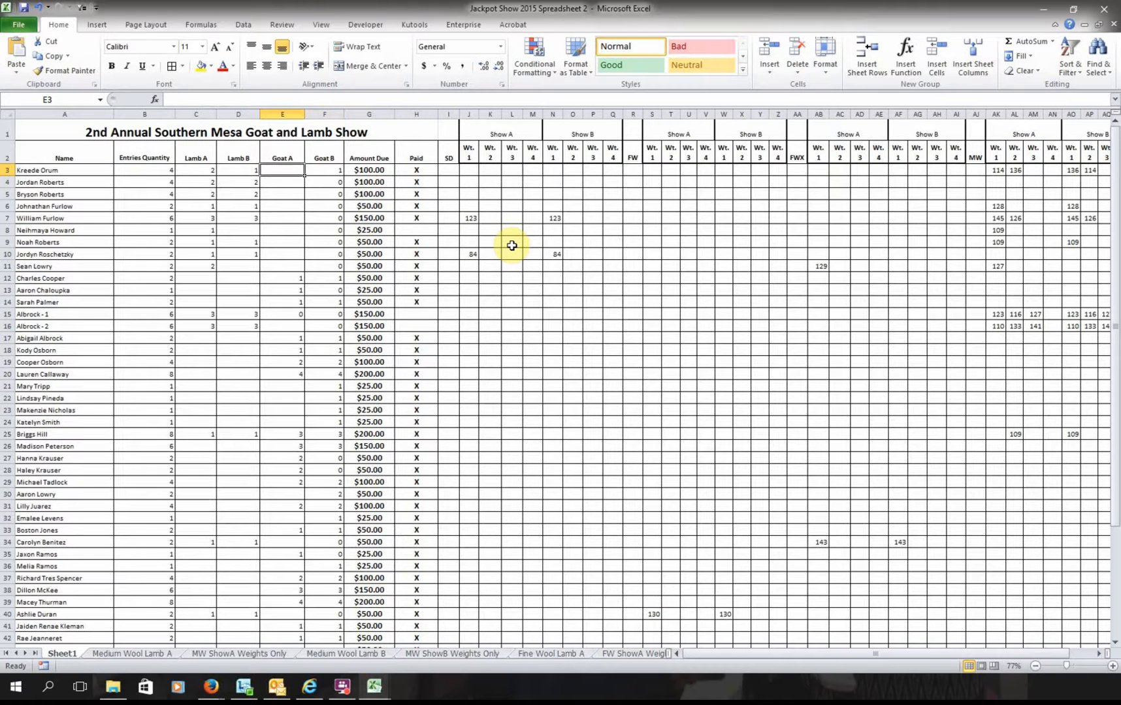
pyautogui.write('1')
pyautogui.press('Tab')
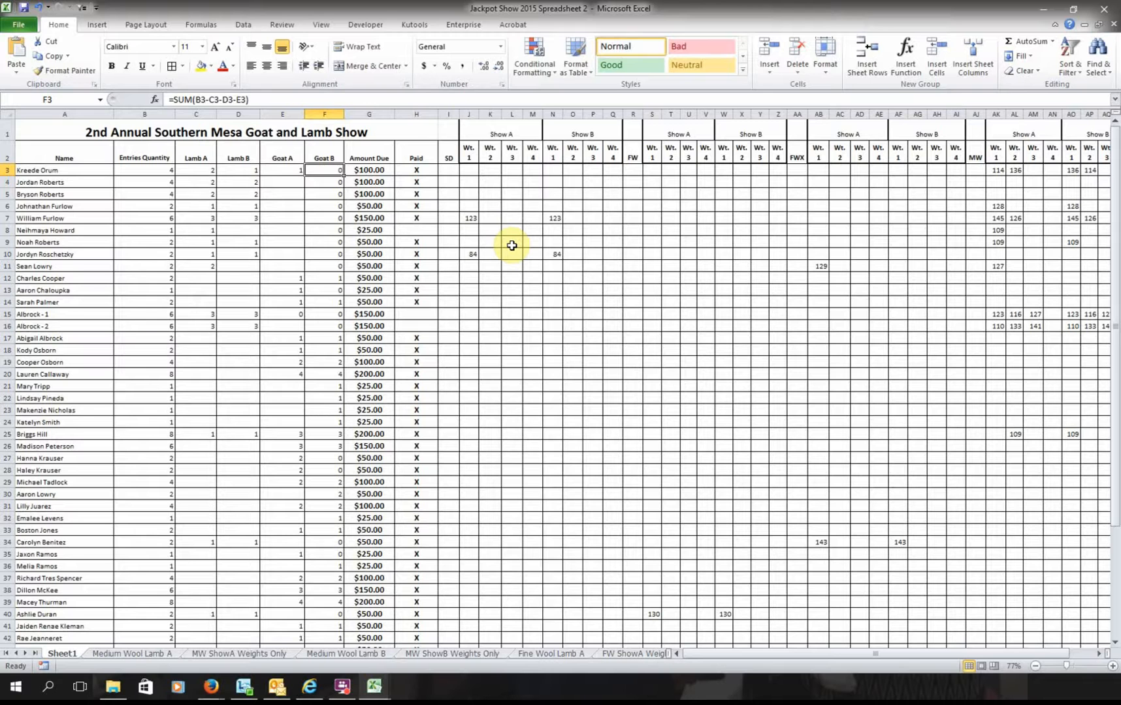
pyautogui.press('Left')
pyautogui.press('Left')
pyautogui.press('Left')
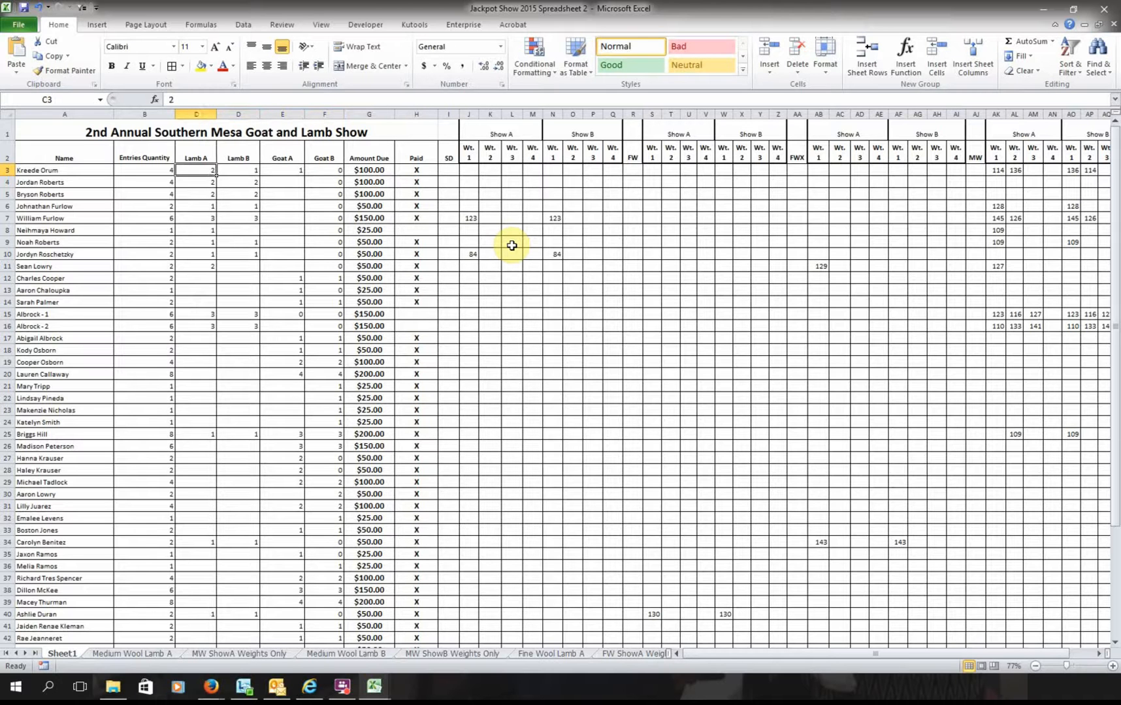
pyautogui.write('1')
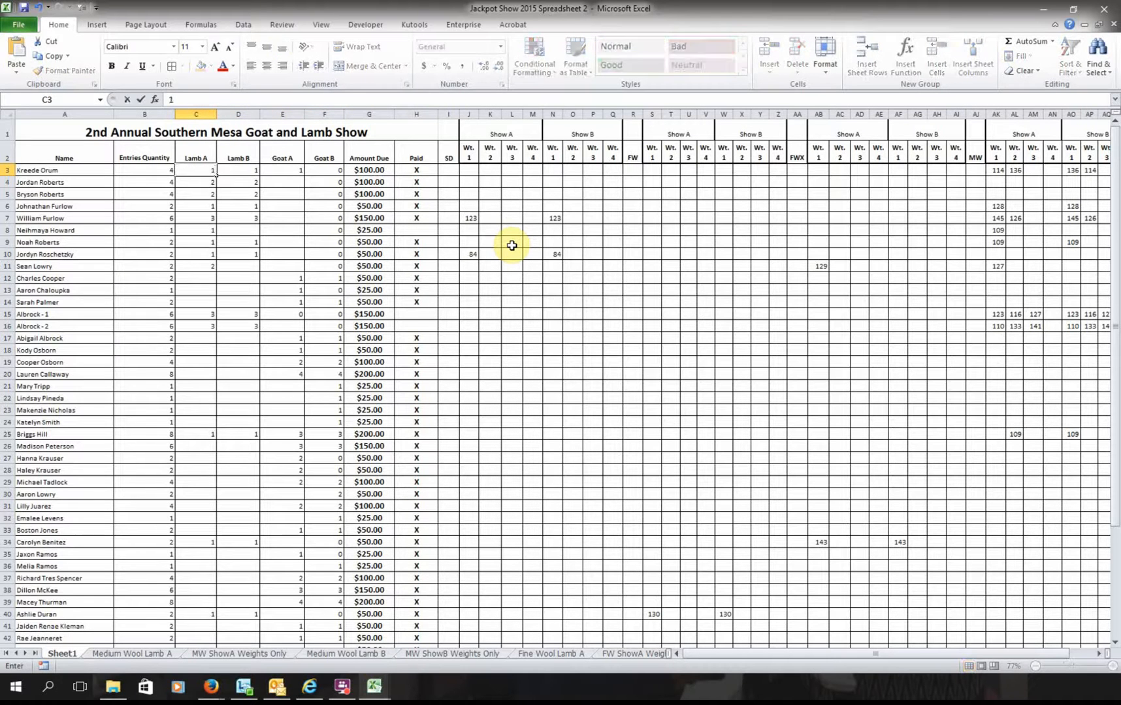
pyautogui.press('Tab')
pyautogui.press('Tab')
pyautogui.press('Tab')
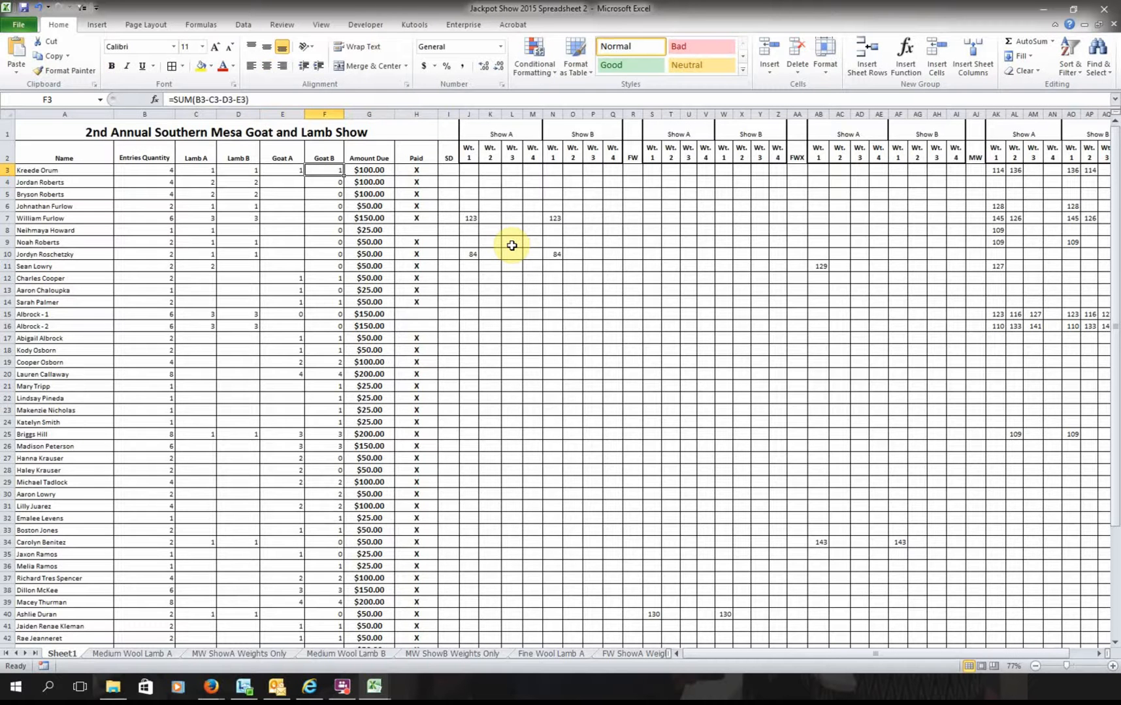
# - Set Lamb A and Lamb B to 2 each and Goat A to 0
pyautogui.press('Left')
pyautogui.press('Left')
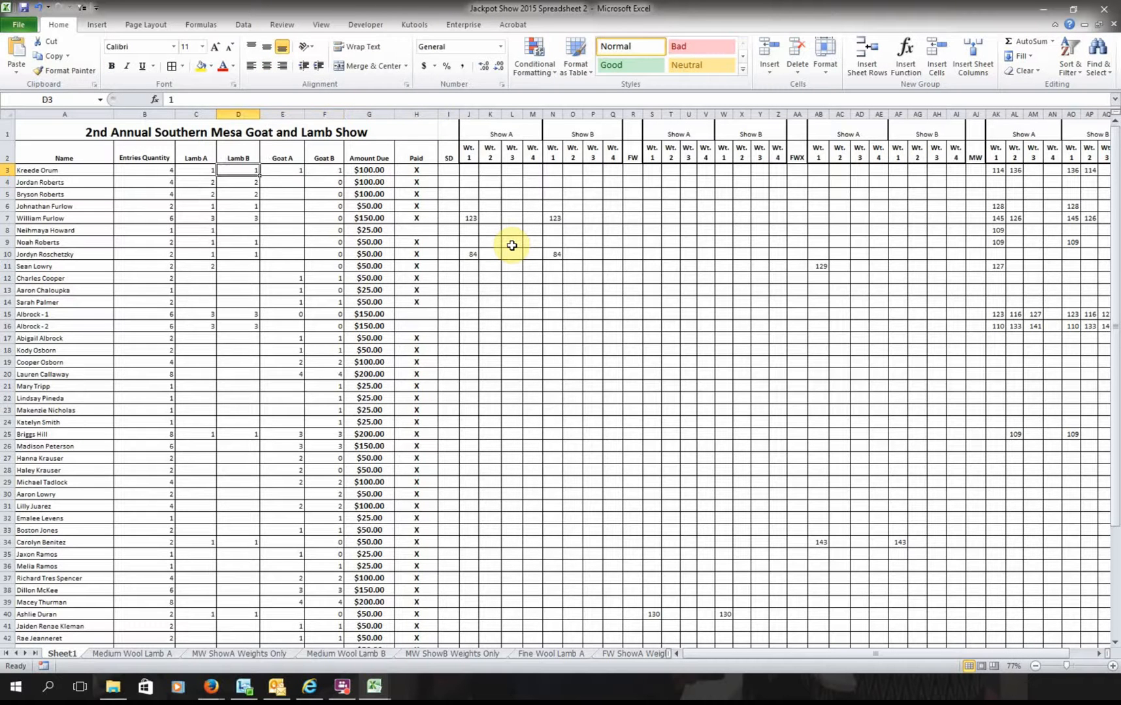
pyautogui.press('Left')
pyautogui.write('2')
pyautogui.press('Tab')
pyautogui.write('2')
pyautogui.press('Tab')
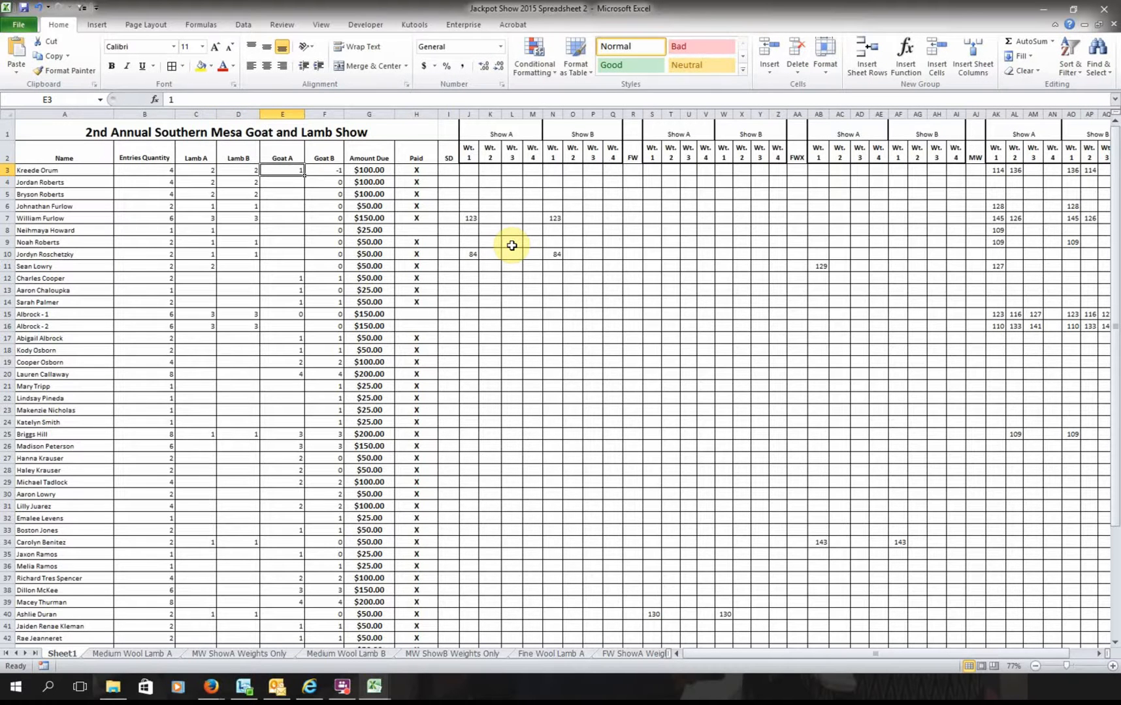
pyautogui.write('0')
pyautogui.press('Tab')
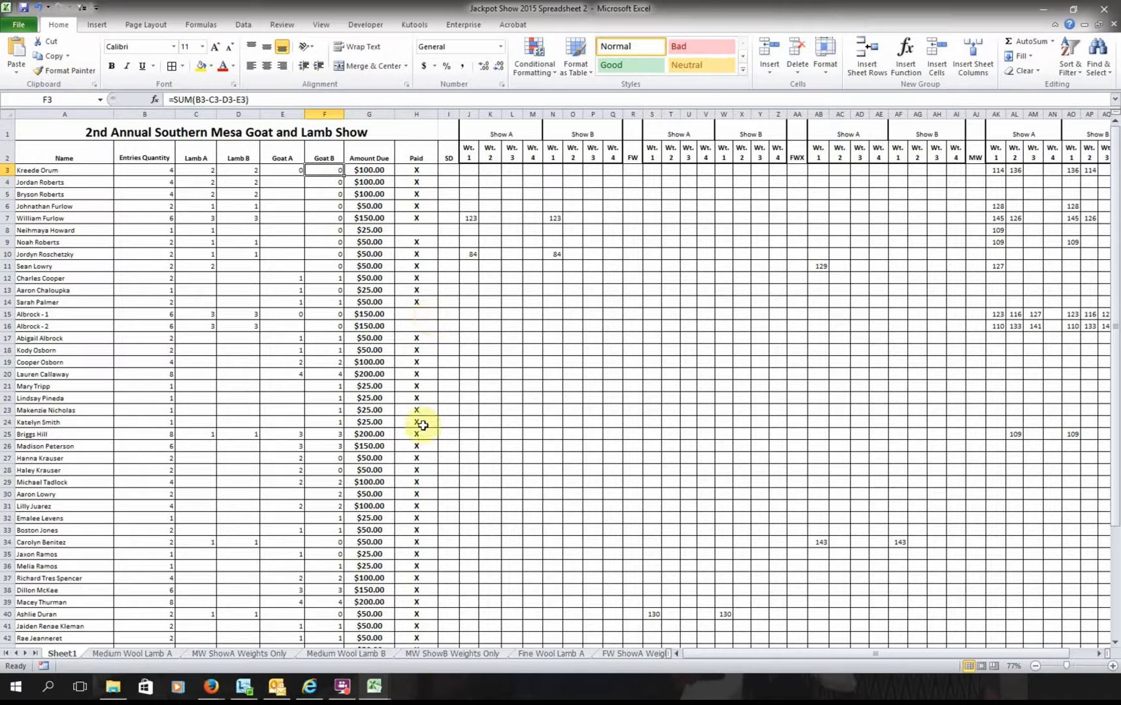
pyautogui.hscroll(2, 724, 657)
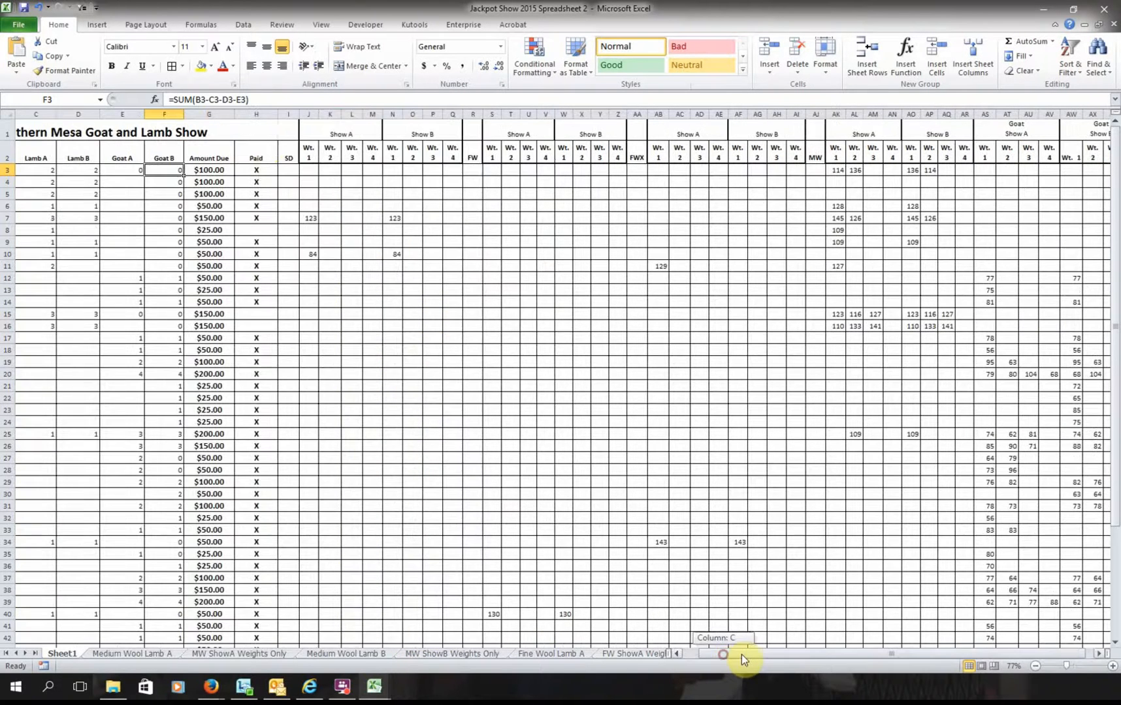
pyautogui.click(290, 149)
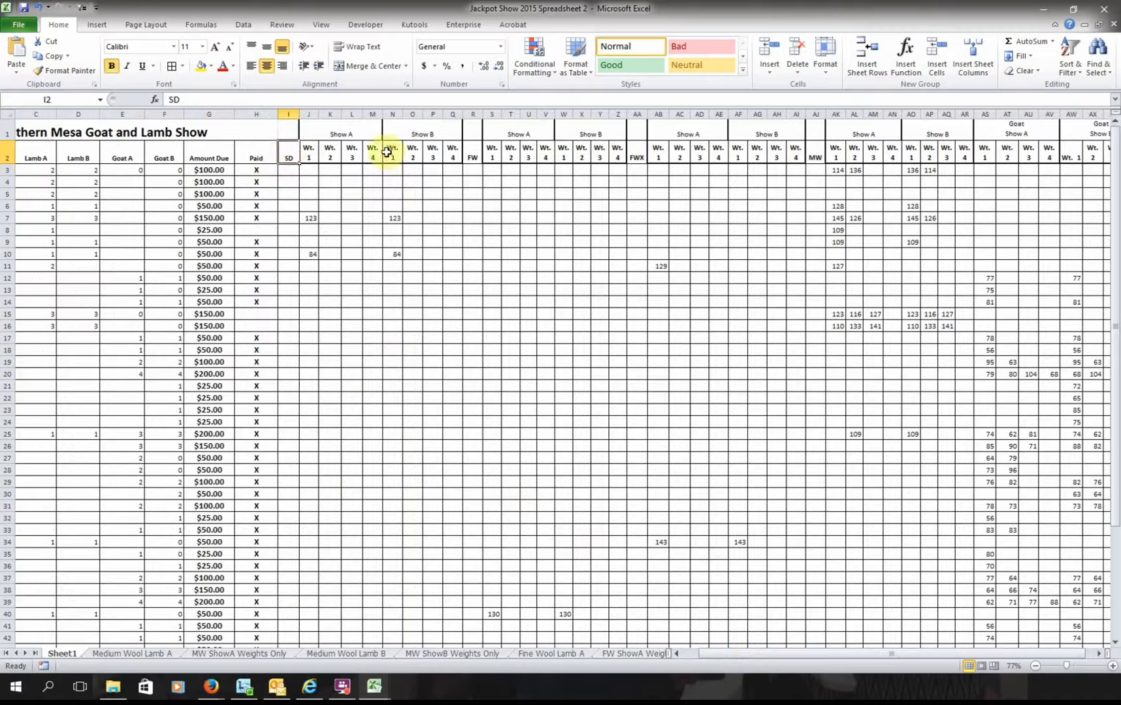
pyautogui.click(474, 151)
pyautogui.click(637, 156)
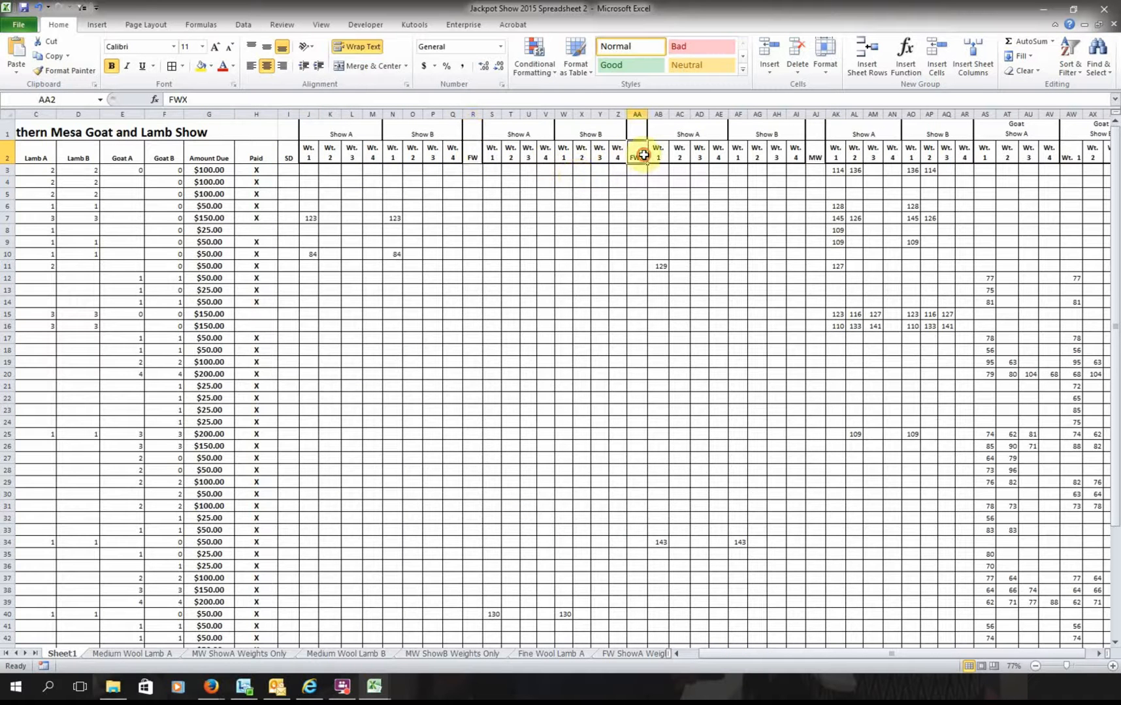
pyautogui.click(816, 157)
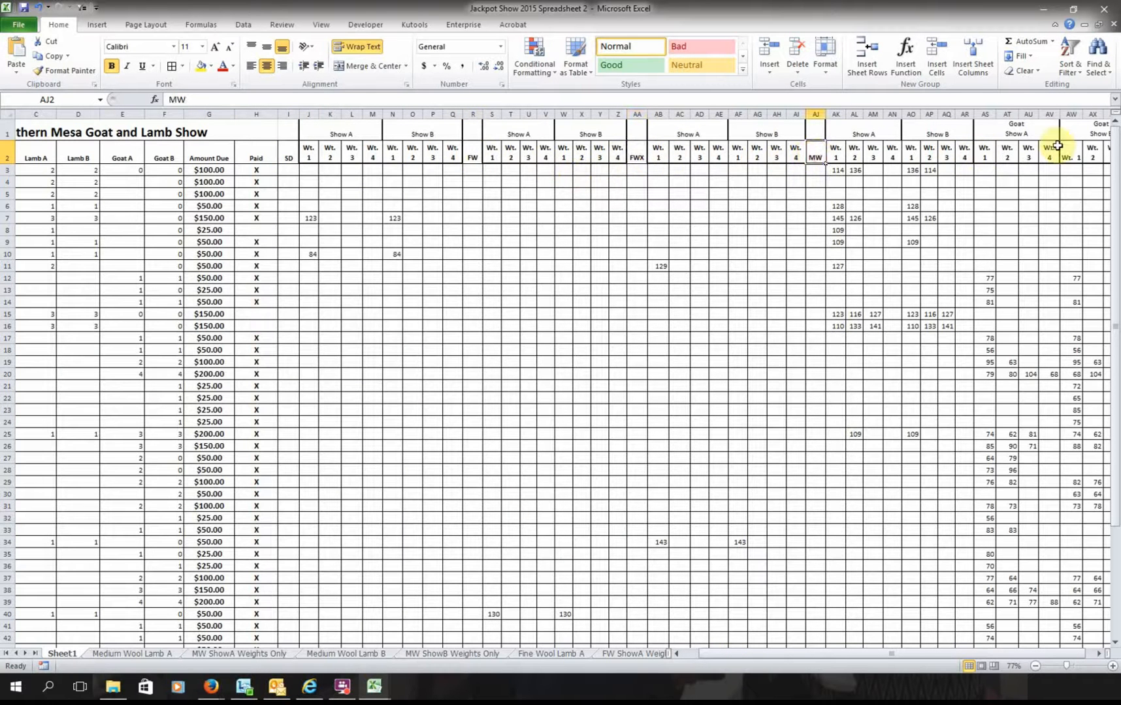
pyautogui.hscroll(1, 1058, 653)
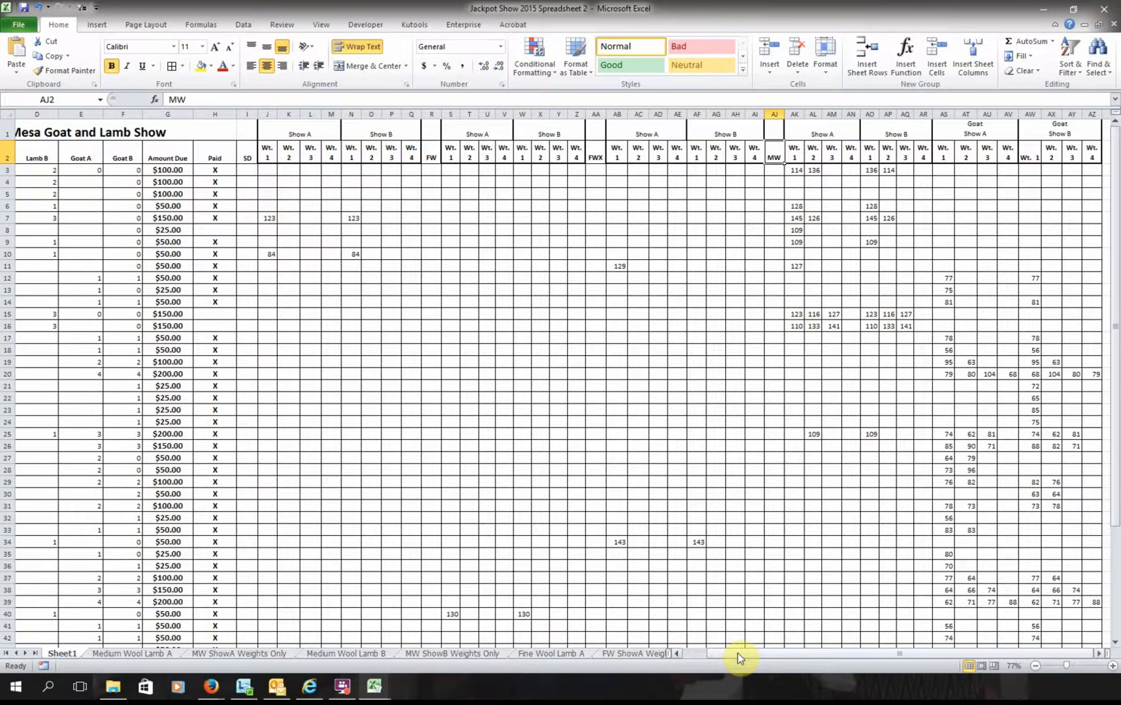
pyautogui.hscroll(-1, 729, 654)
pyautogui.hscroll(-1, 718, 660)
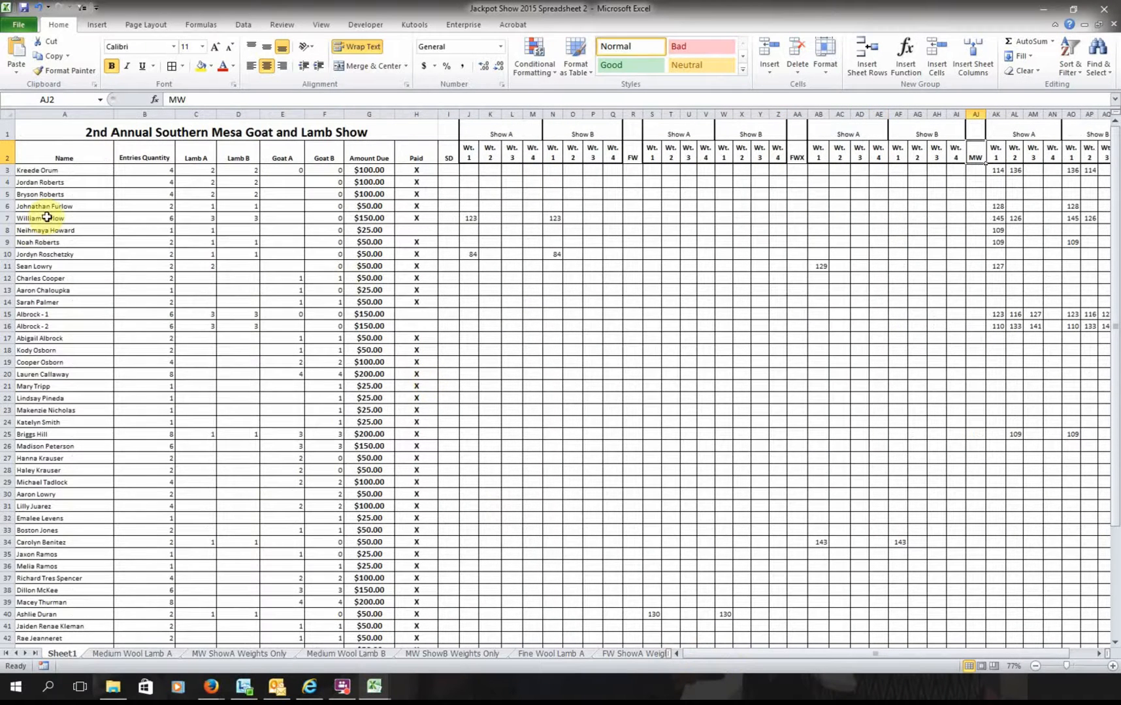
pyautogui.click(43, 170)
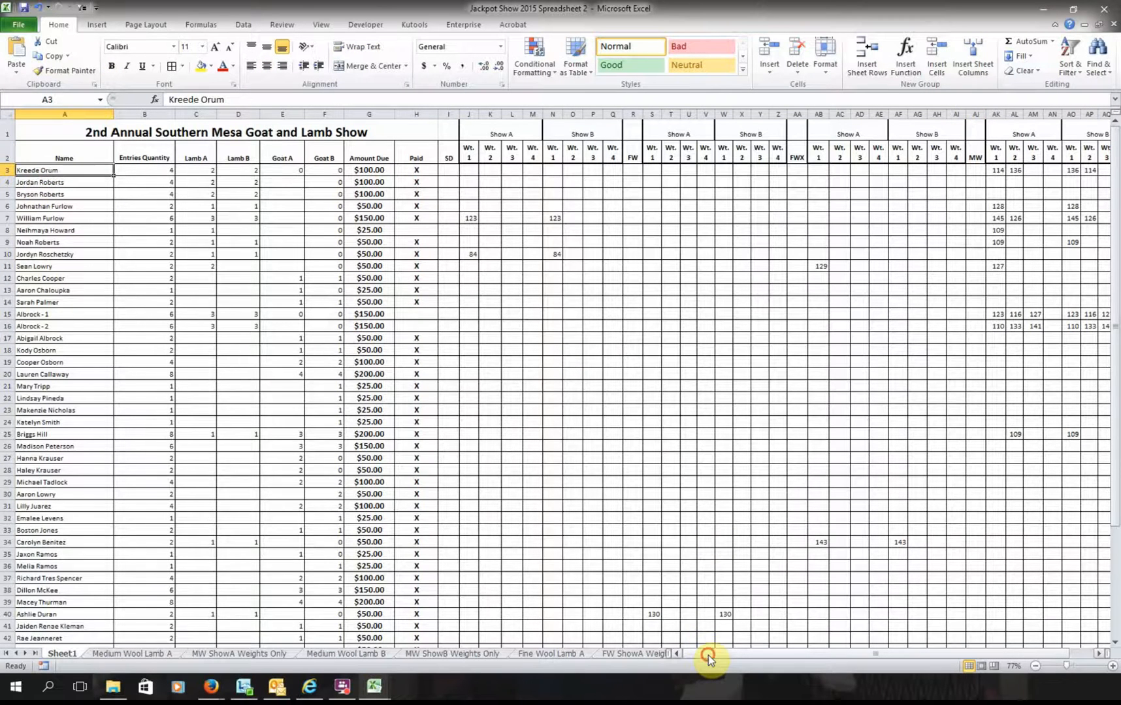
pyautogui.hscroll(3, 709, 655)
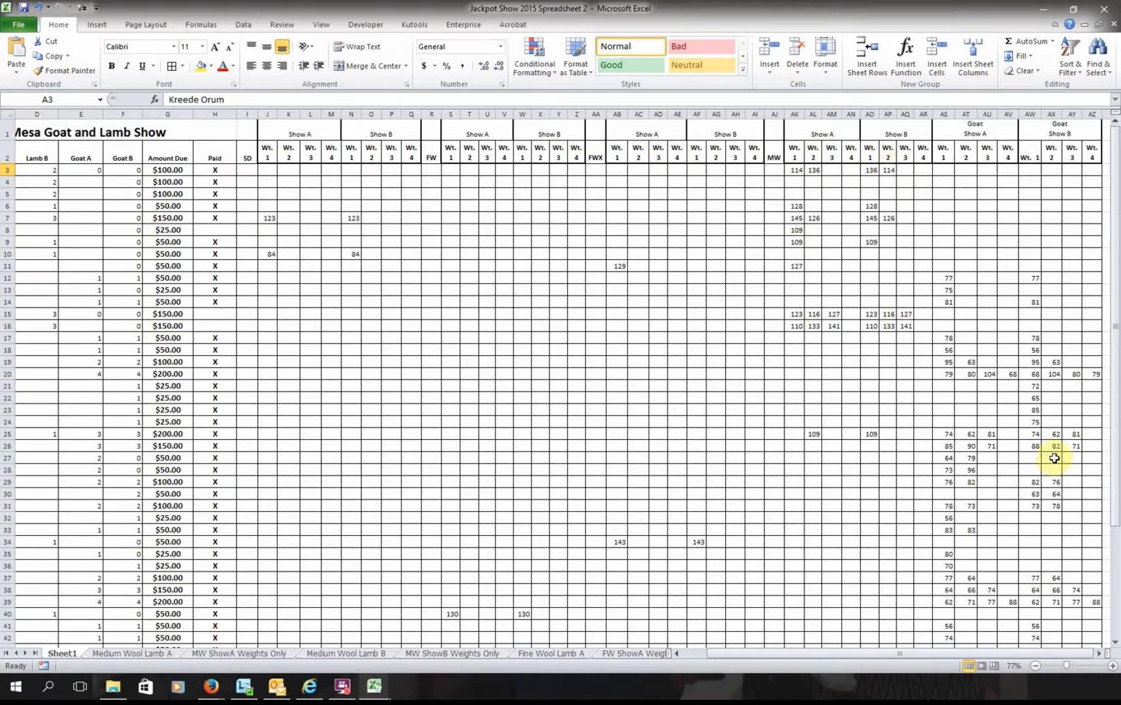
pyautogui.moveTo(1028, 654); pyautogui.dragTo(897, 678)
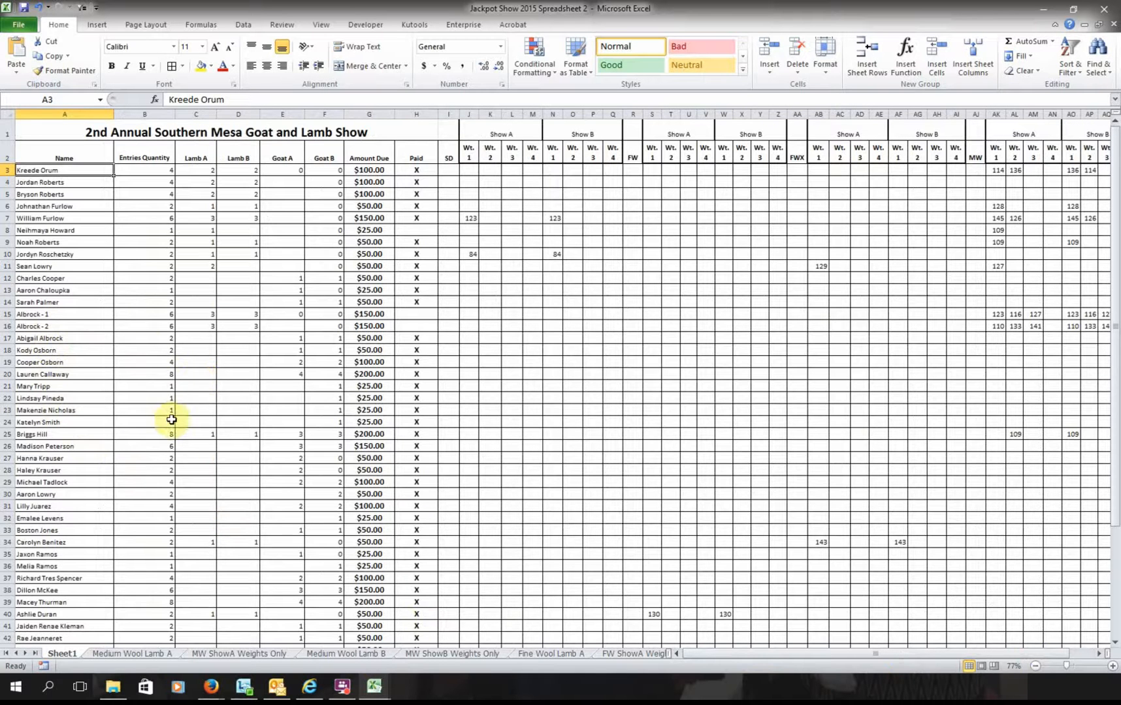
pyautogui.click(164, 318)
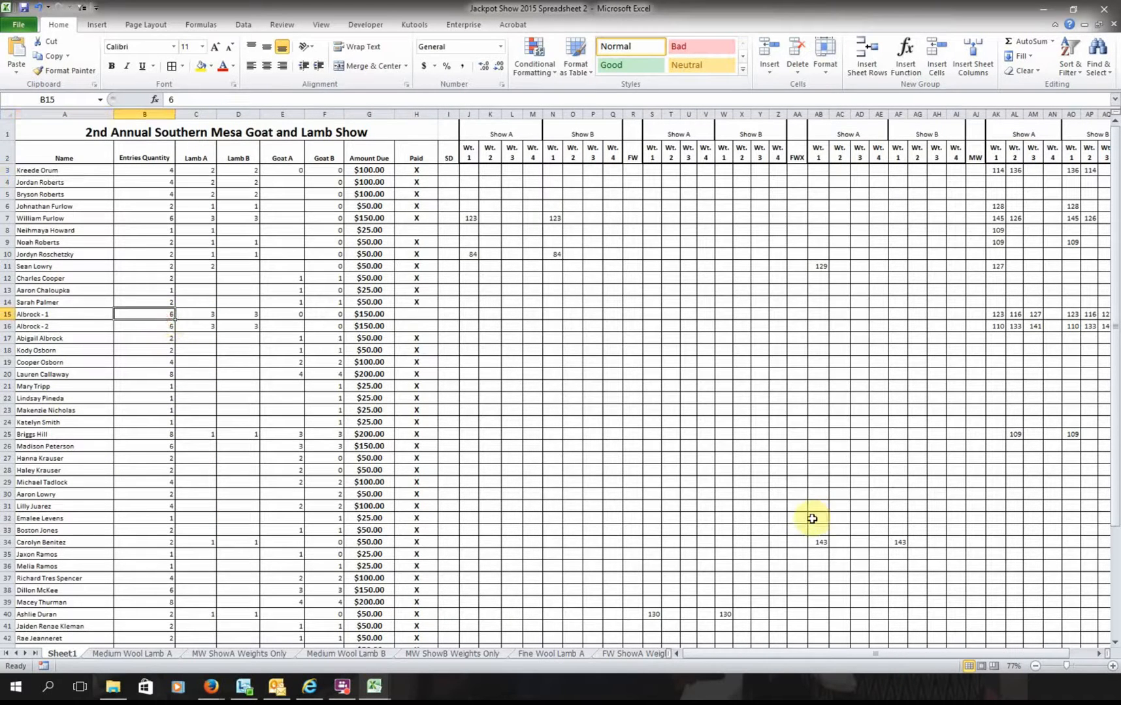
pyautogui.click(200, 314)
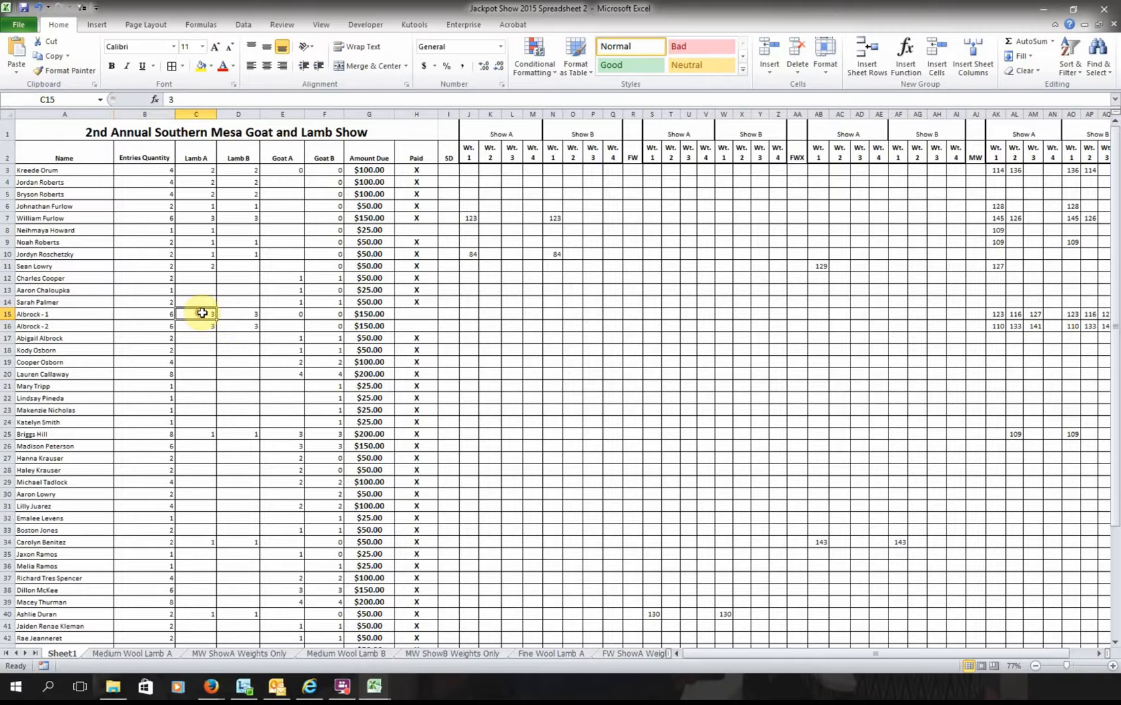
pyautogui.click(234, 313)
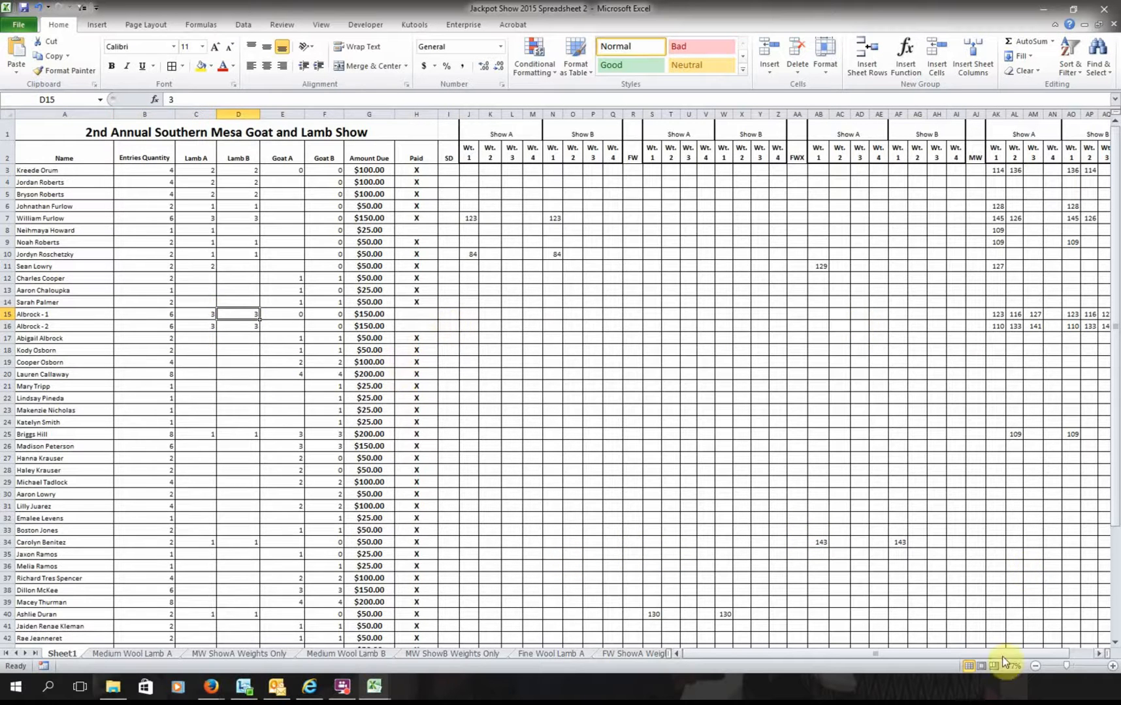
pyautogui.hscroll(2, 1018, 648)
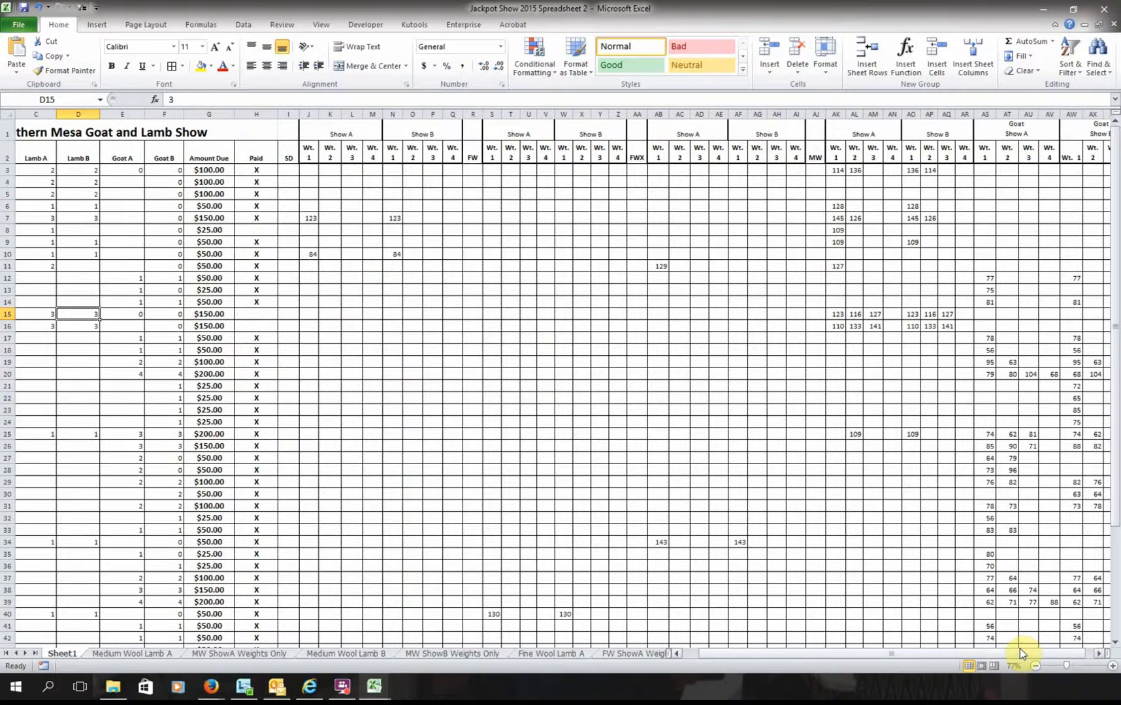
pyautogui.press('Right')
pyautogui.press('Right')
pyautogui.press('Right')
pyautogui.press('Right')
pyautogui.press('Right')
pyautogui.press('Right')
pyautogui.press('Right')
pyautogui.press('Right')
pyautogui.press('Right')
pyautogui.press('Right')
pyautogui.press('Right')
pyautogui.press('Right')
pyautogui.press('Right')
pyautogui.press('Right')
pyautogui.press('Right')
pyautogui.press('Right')
pyautogui.press('Right')
pyautogui.press('Right')
pyautogui.press('Right')
pyautogui.press('Right')
pyautogui.press('Right')
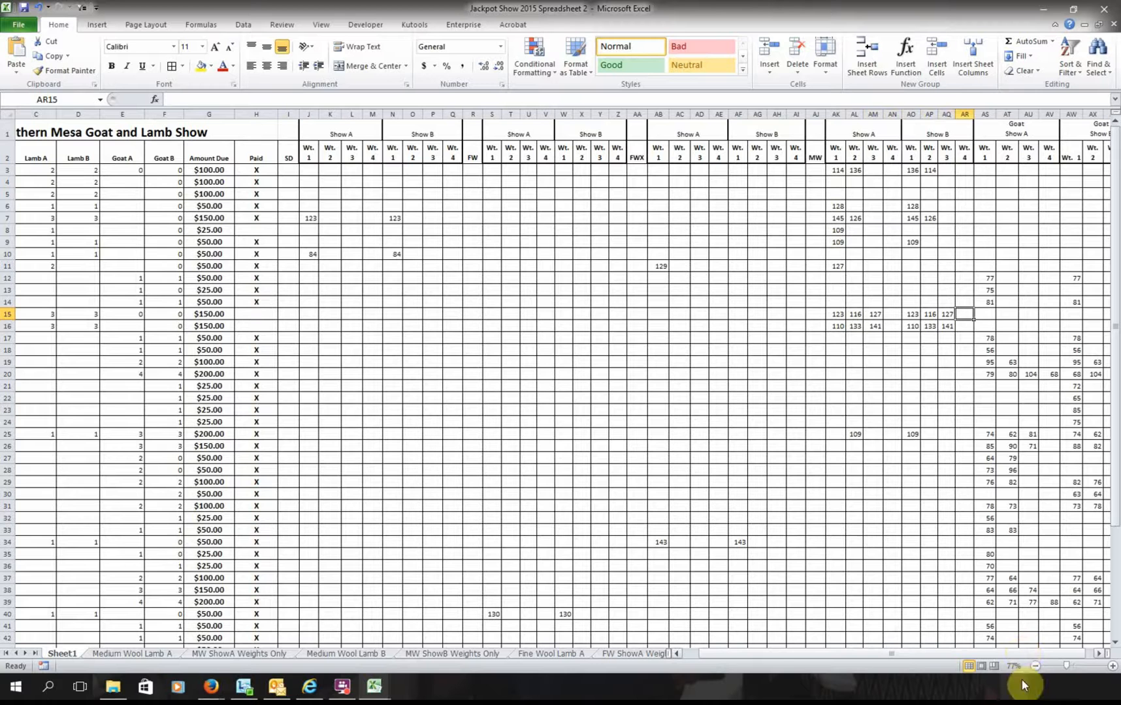
pyautogui.moveTo(996, 651); pyautogui.dragTo(931, 661)
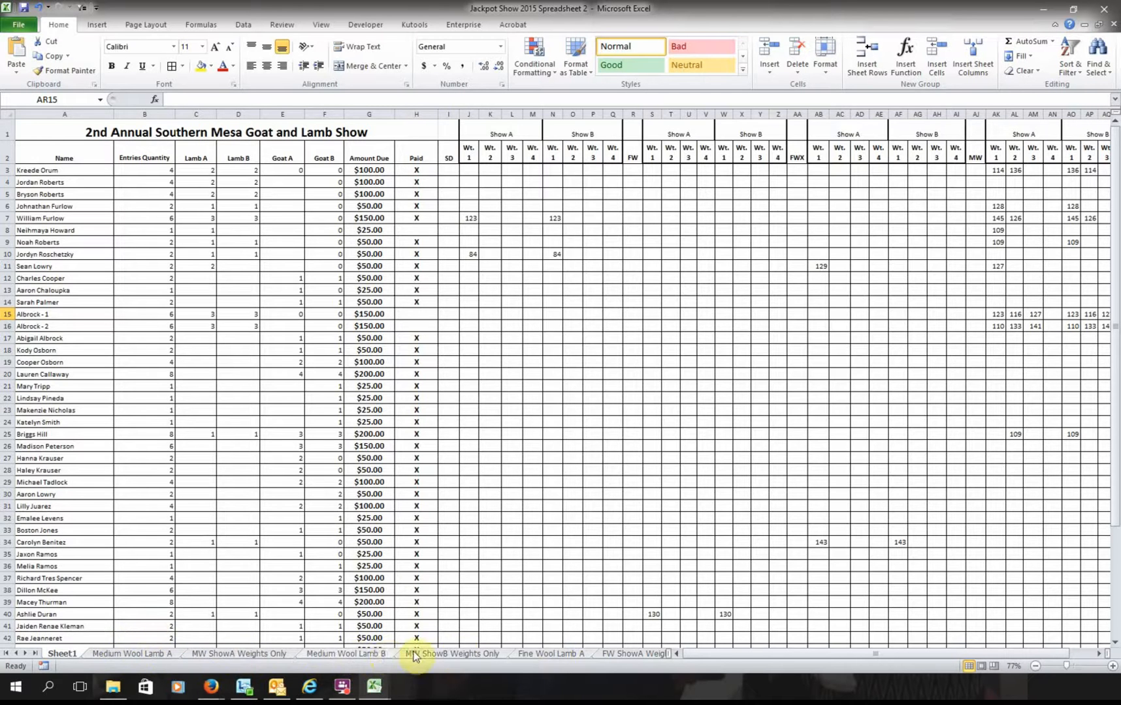
# - On the Fine Wool Lamb A sheet, filter column K to show only True rows
pyautogui.click(550, 653)
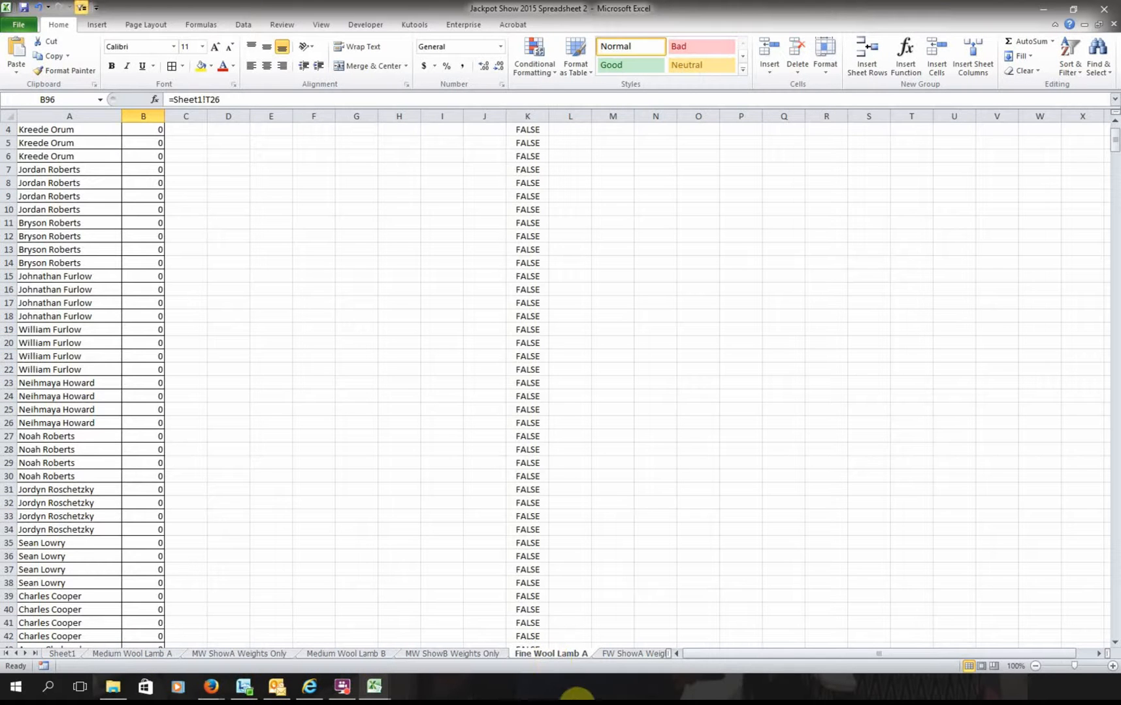
pyautogui.scroll(1, 367, 544)
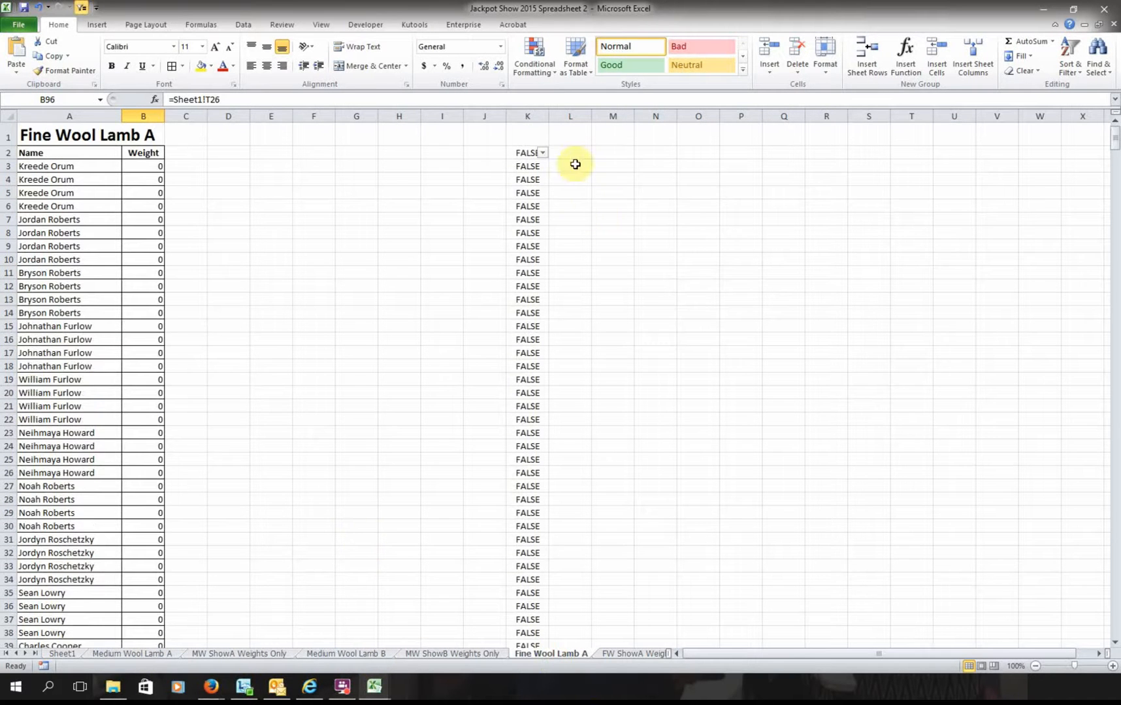
pyautogui.click(543, 154)
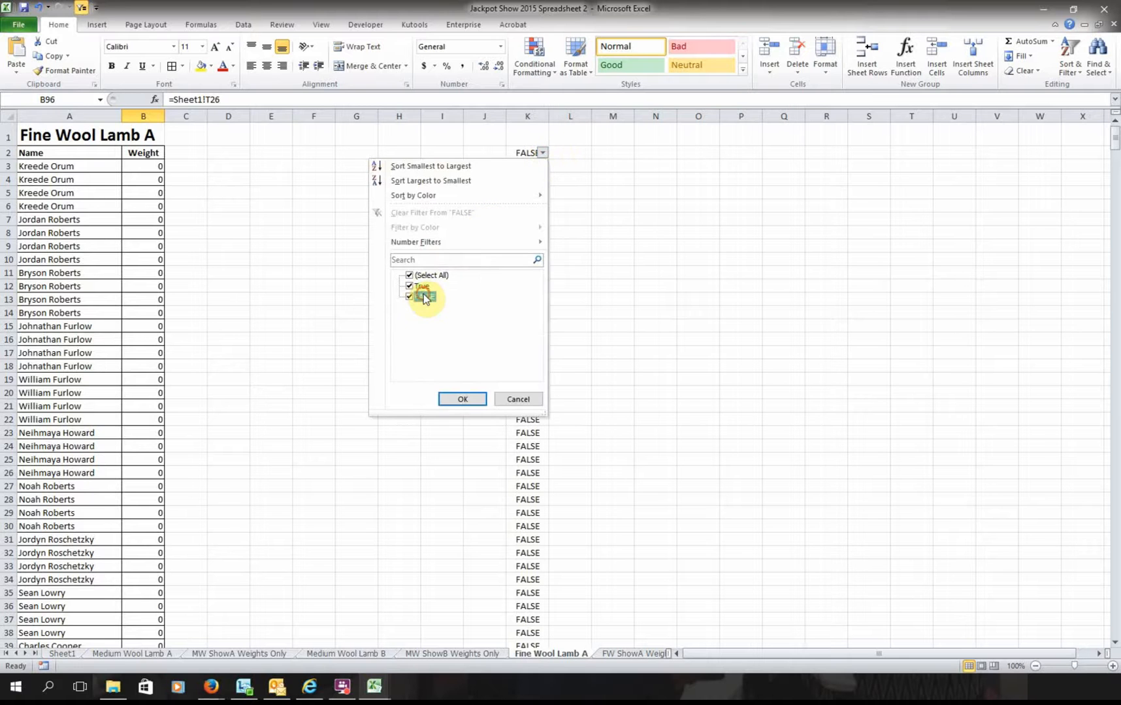
pyautogui.click(462, 399)
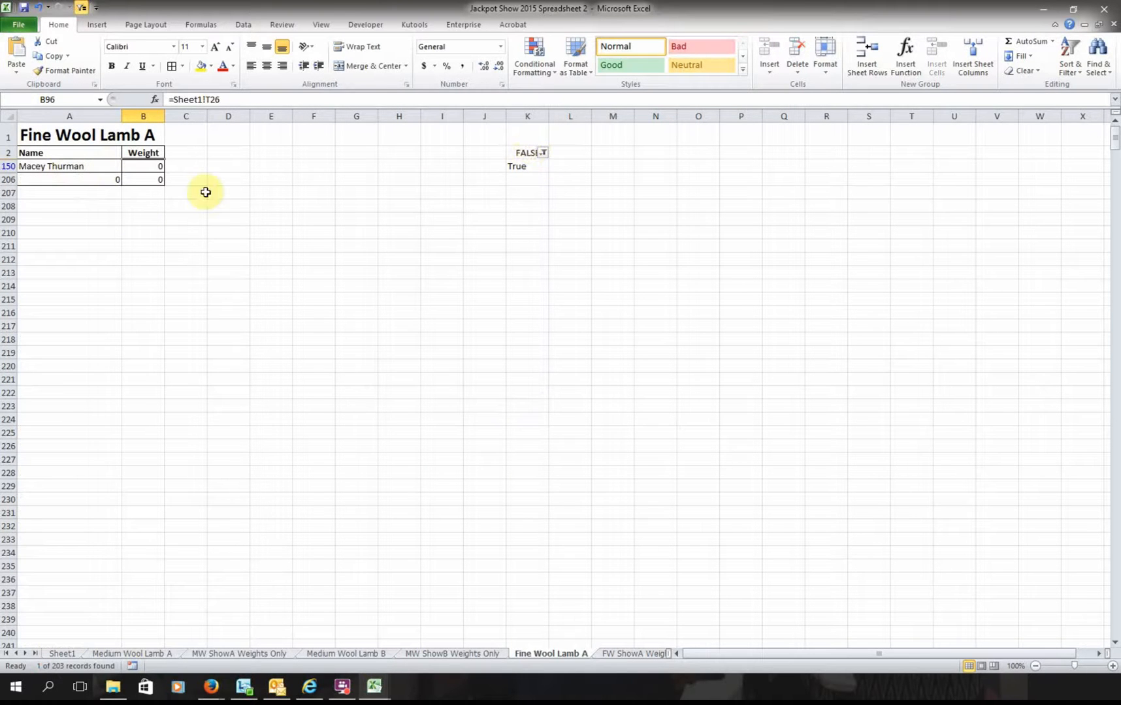
# - Re-include FALSE in the column K filter so every row shows again, then select Weight header B2
pyautogui.click(544, 154)
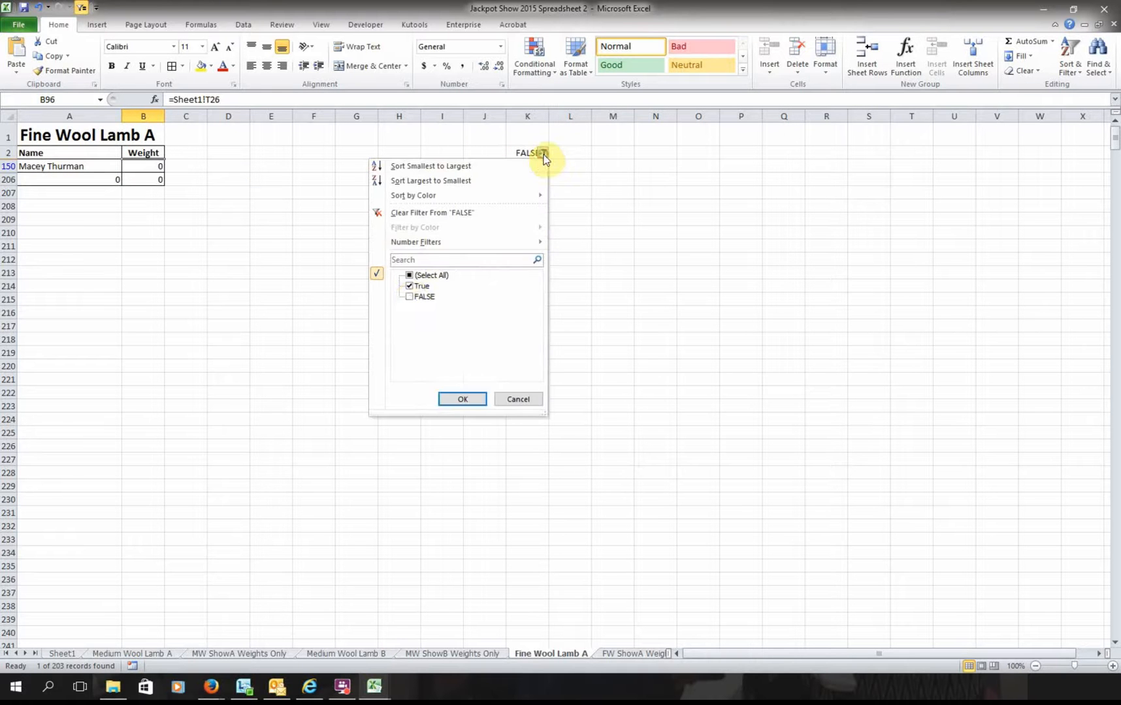
pyautogui.click(409, 297)
pyautogui.click(457, 398)
pyautogui.scroll(-4, 359, 537)
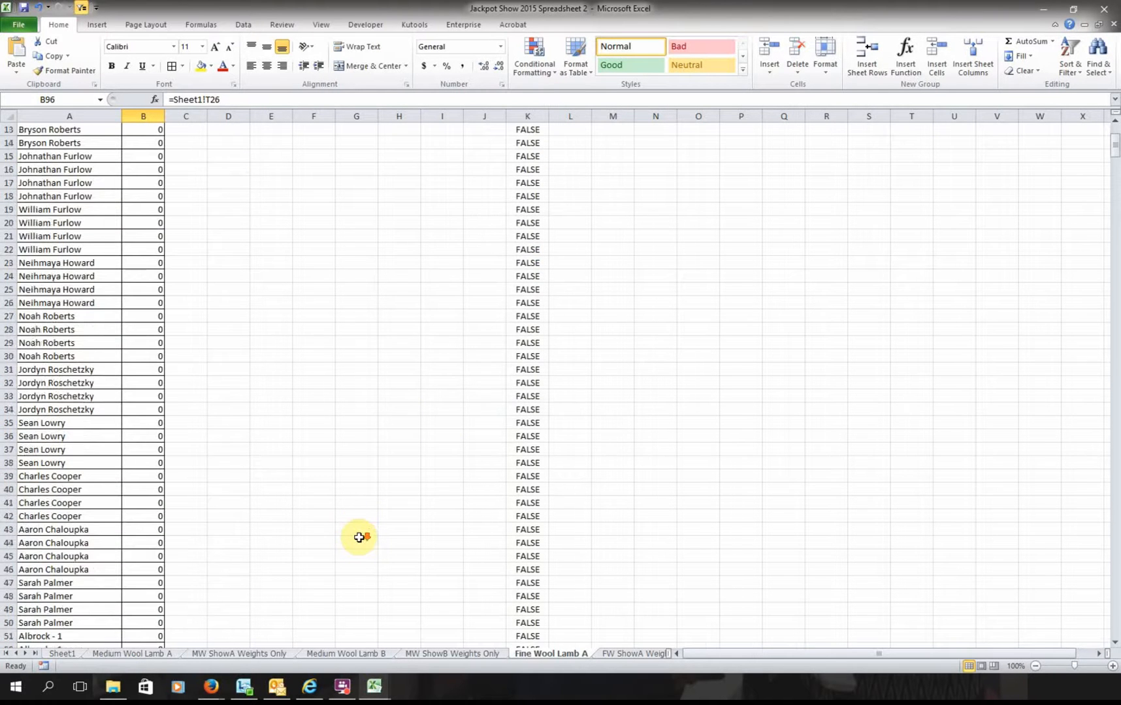
pyautogui.scroll(-1, 359, 537)
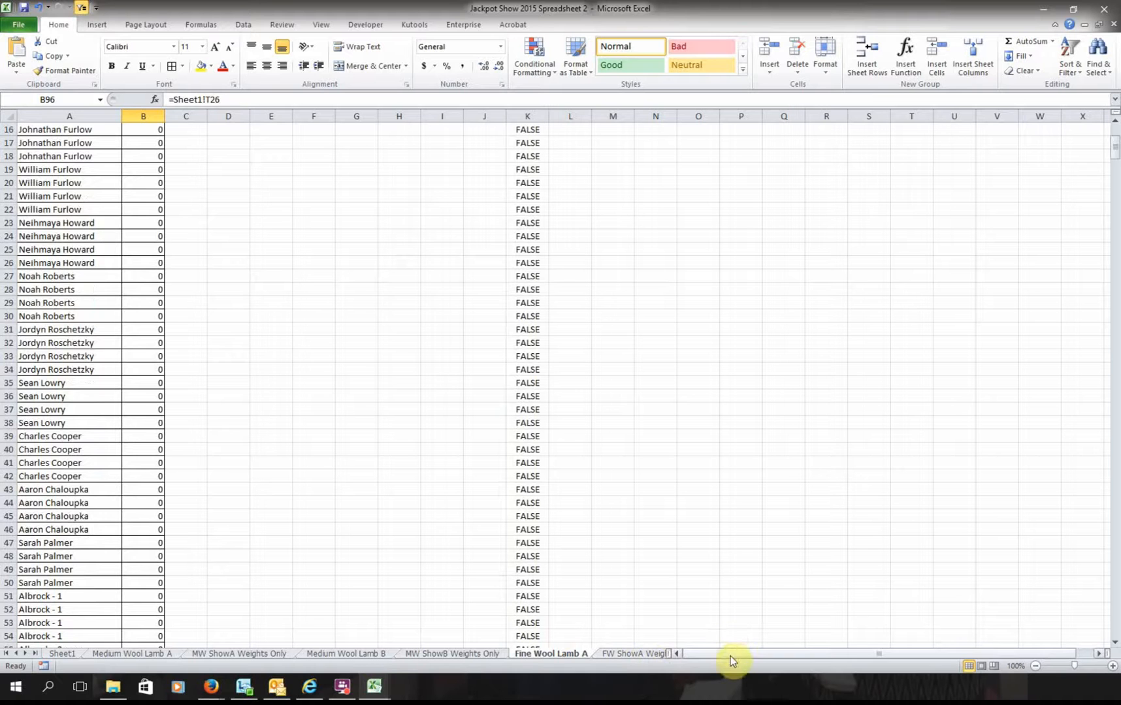
pyautogui.scroll(-20, 431, 581)
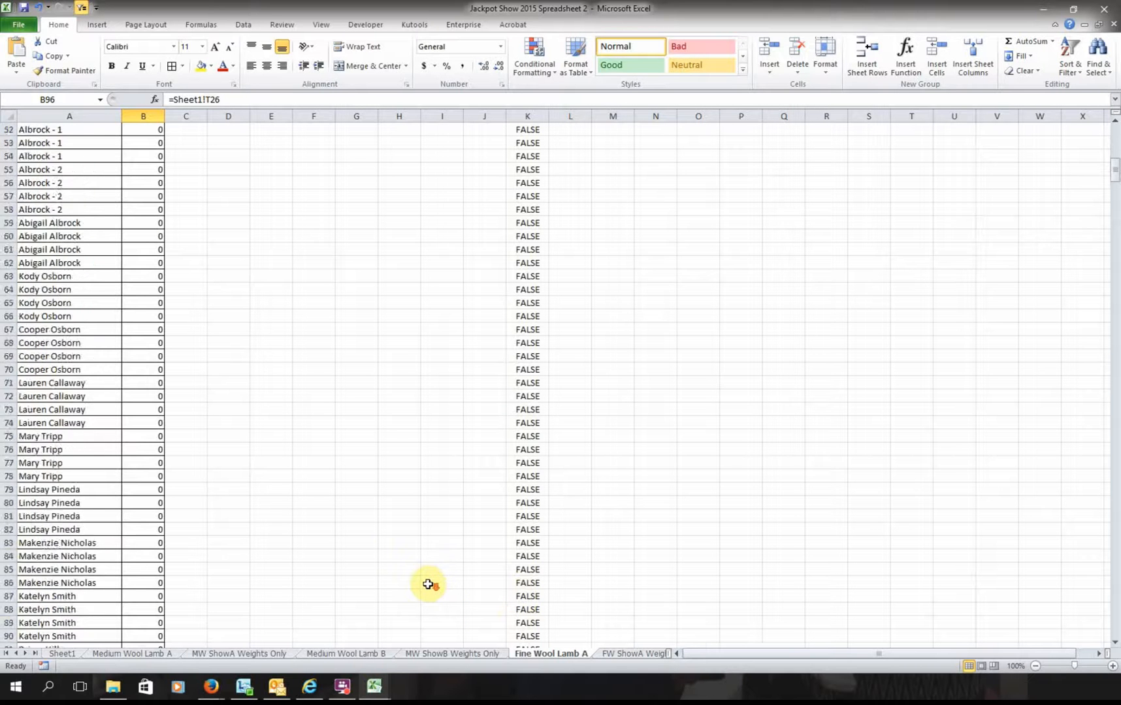
pyautogui.scroll(-19, 433, 601)
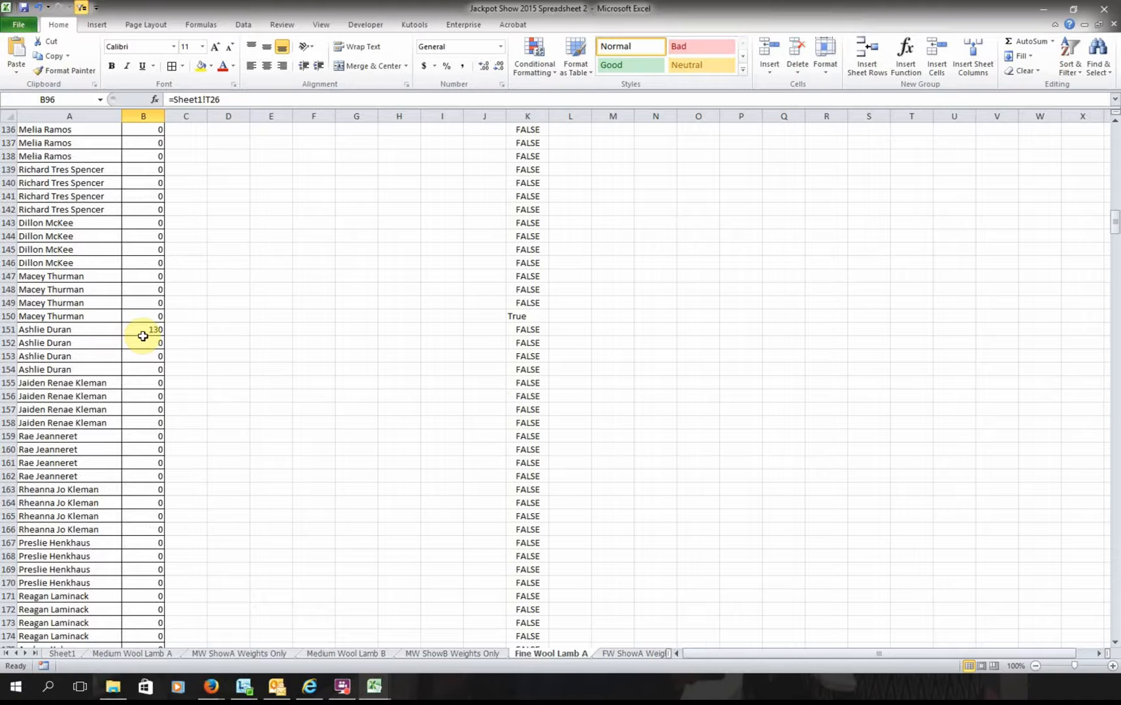
pyautogui.scroll(20, 157, 337)
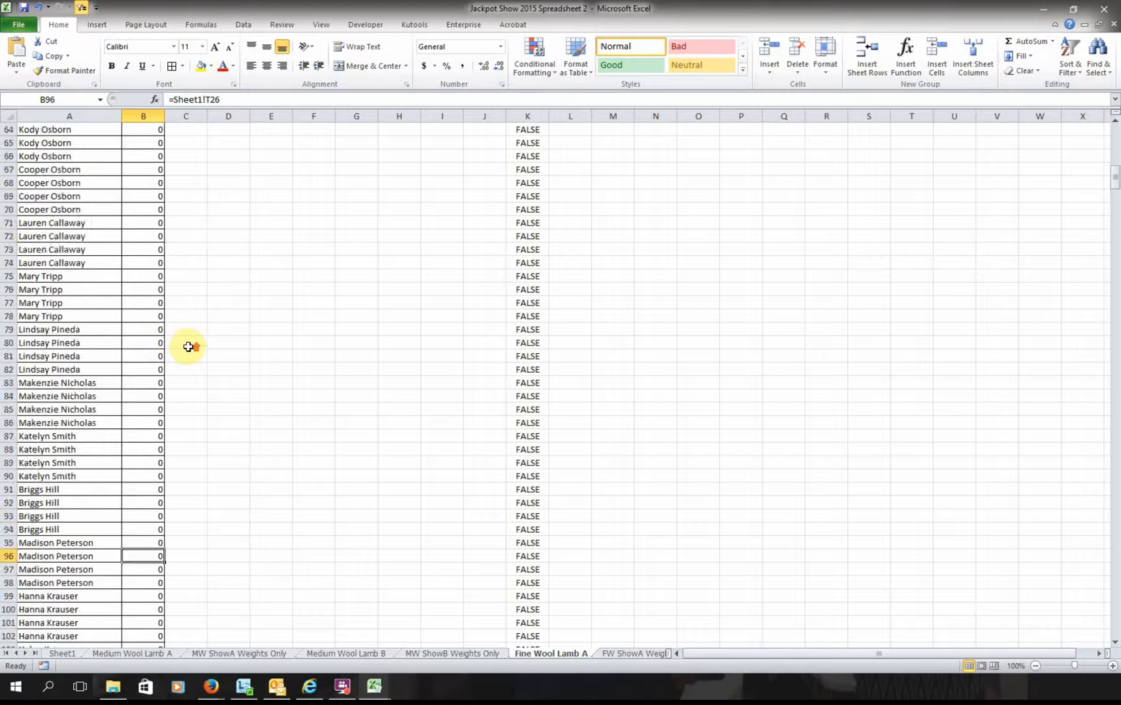
pyautogui.scroll(10, 188, 347)
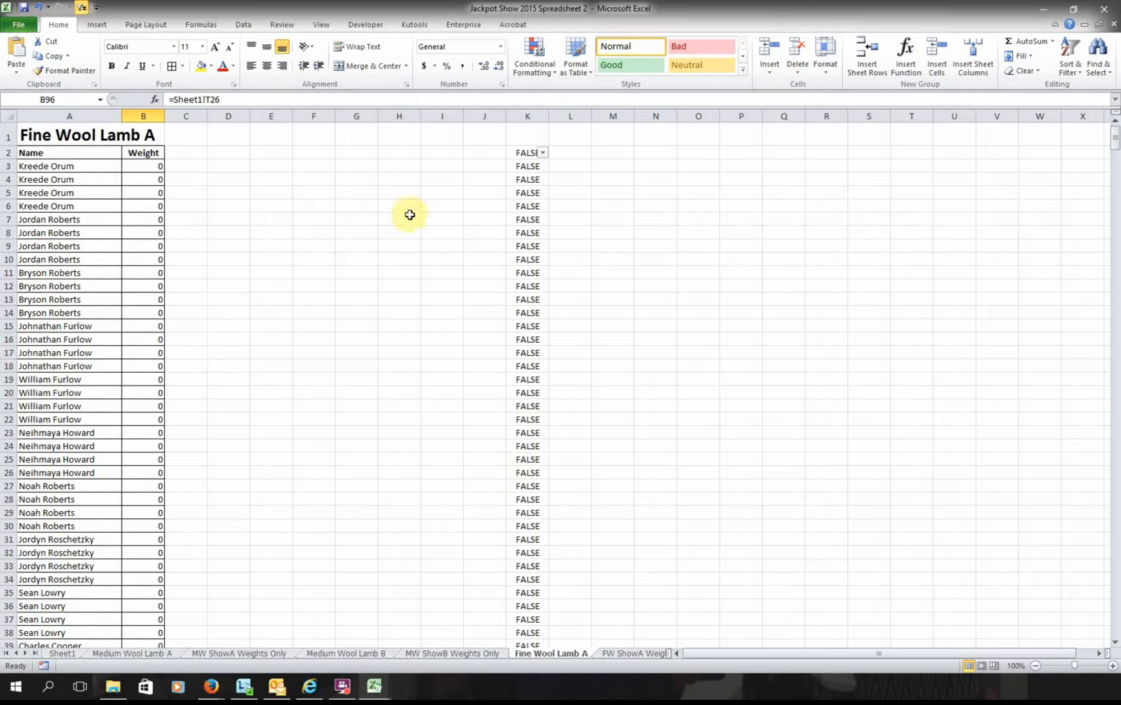
pyautogui.click(155, 154)
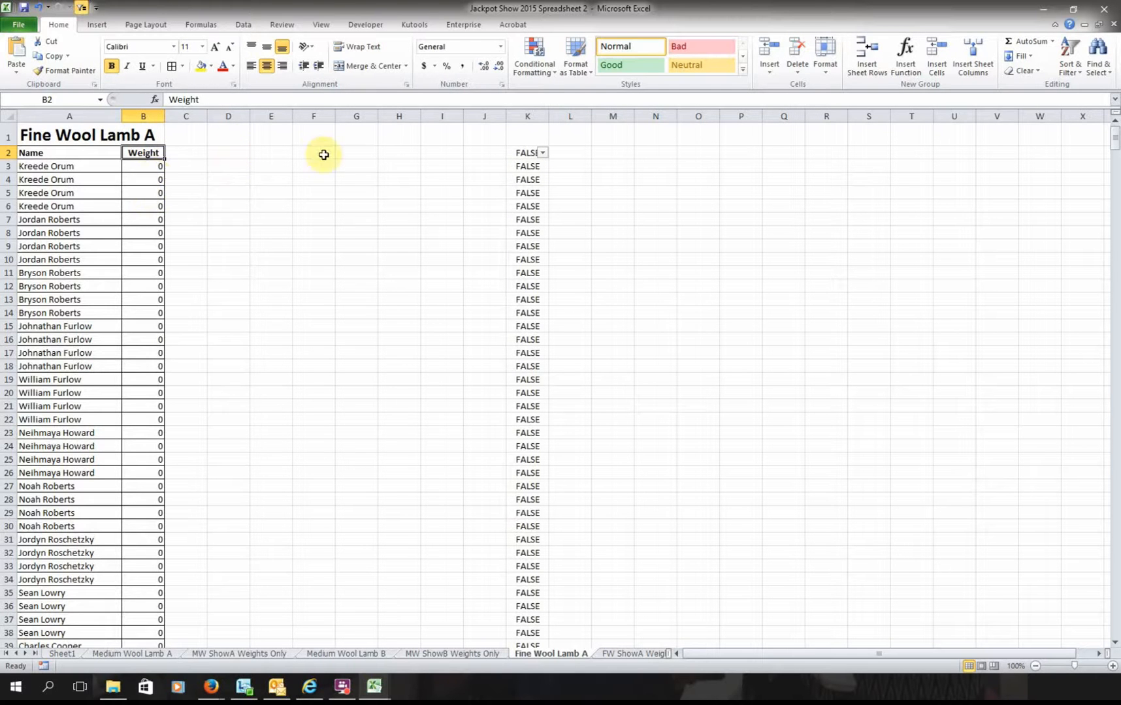
# - Reset filtering on the Name/Weight headers and exclude 0 from the Weight column filter
pyautogui.click(238, 25)
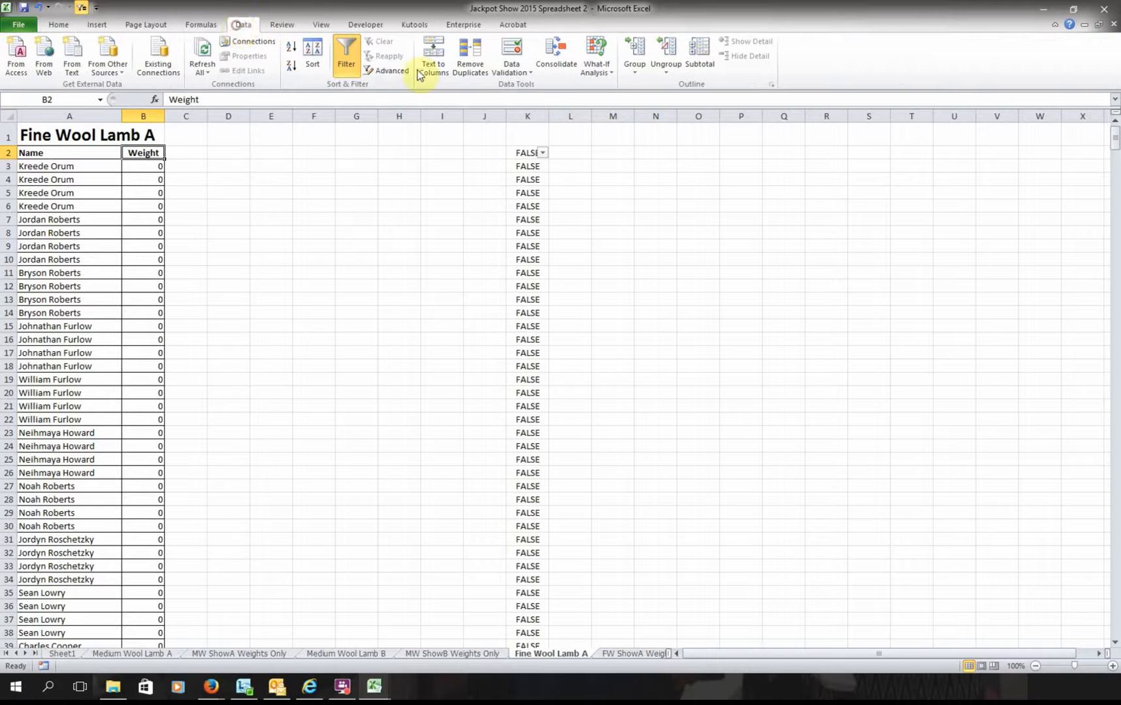
pyautogui.click(340, 65)
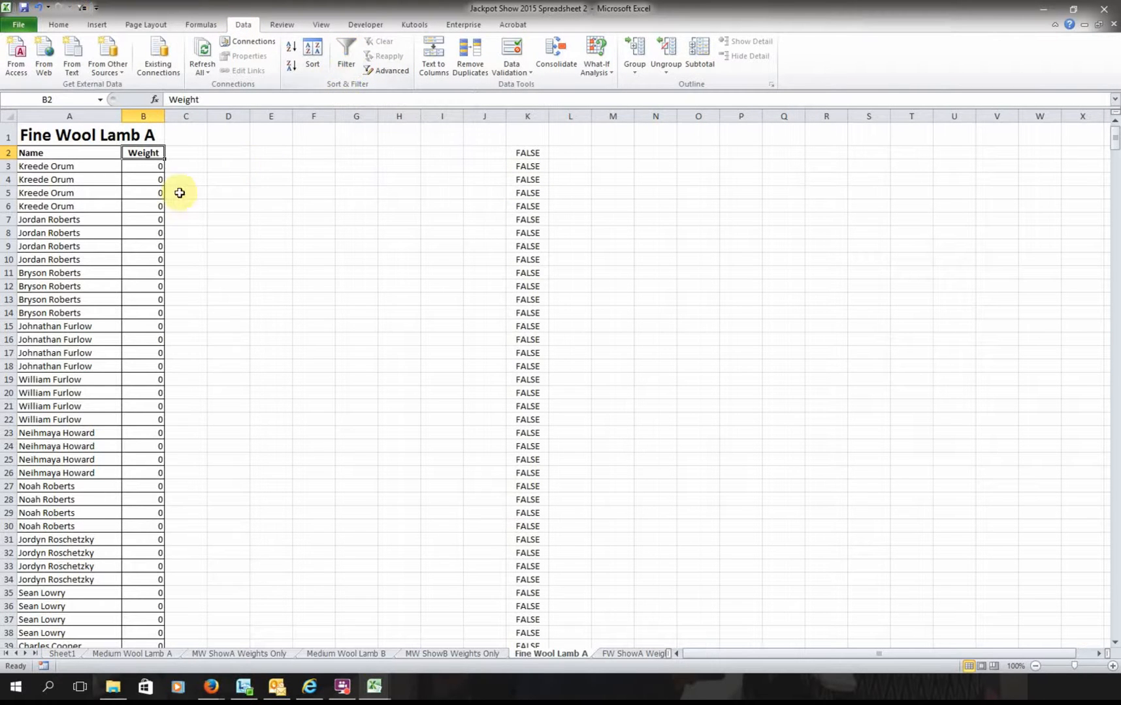
pyautogui.click(346, 58)
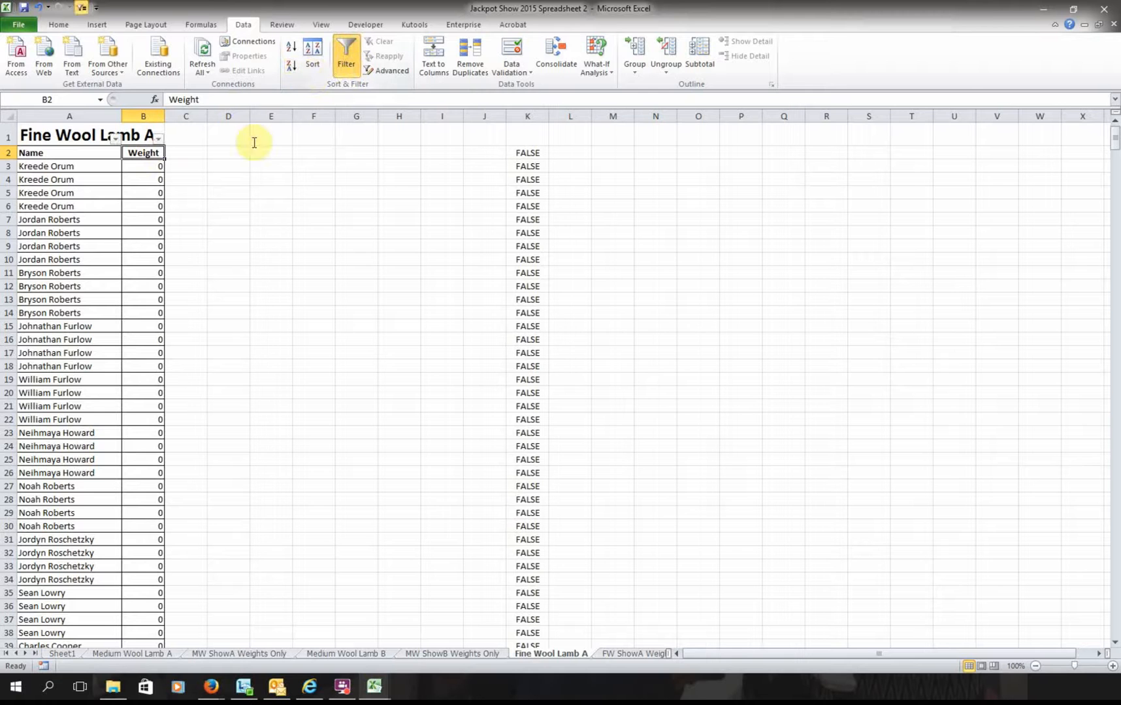
pyautogui.click(159, 140)
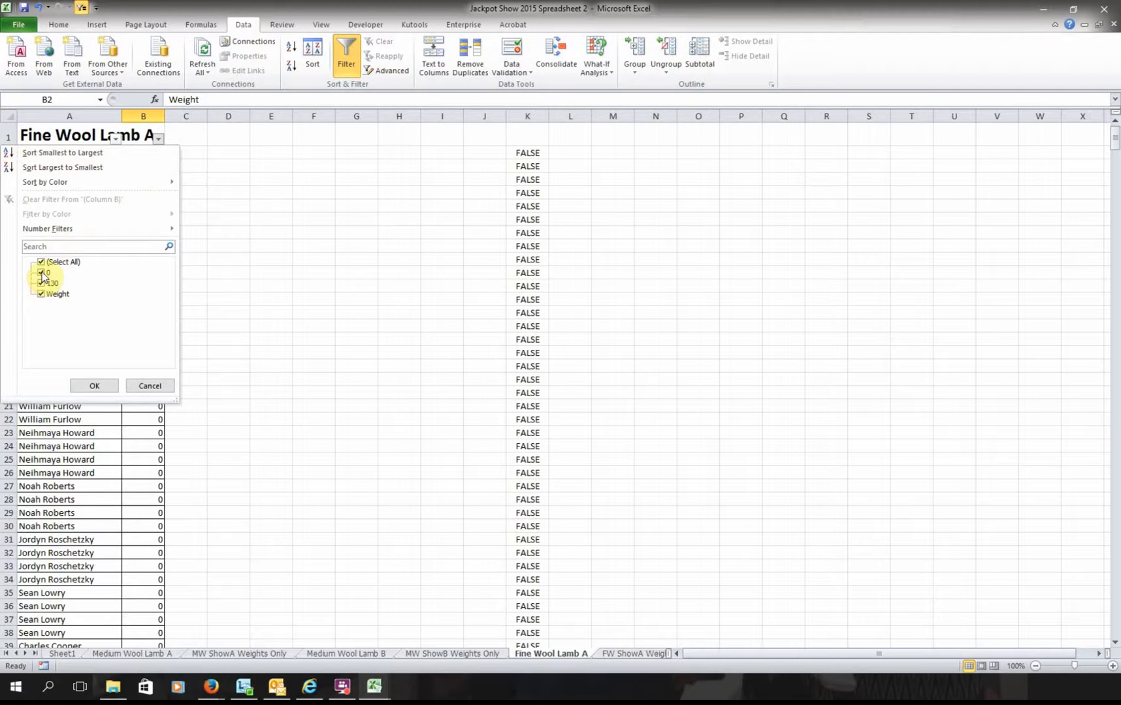
pyautogui.click(42, 274)
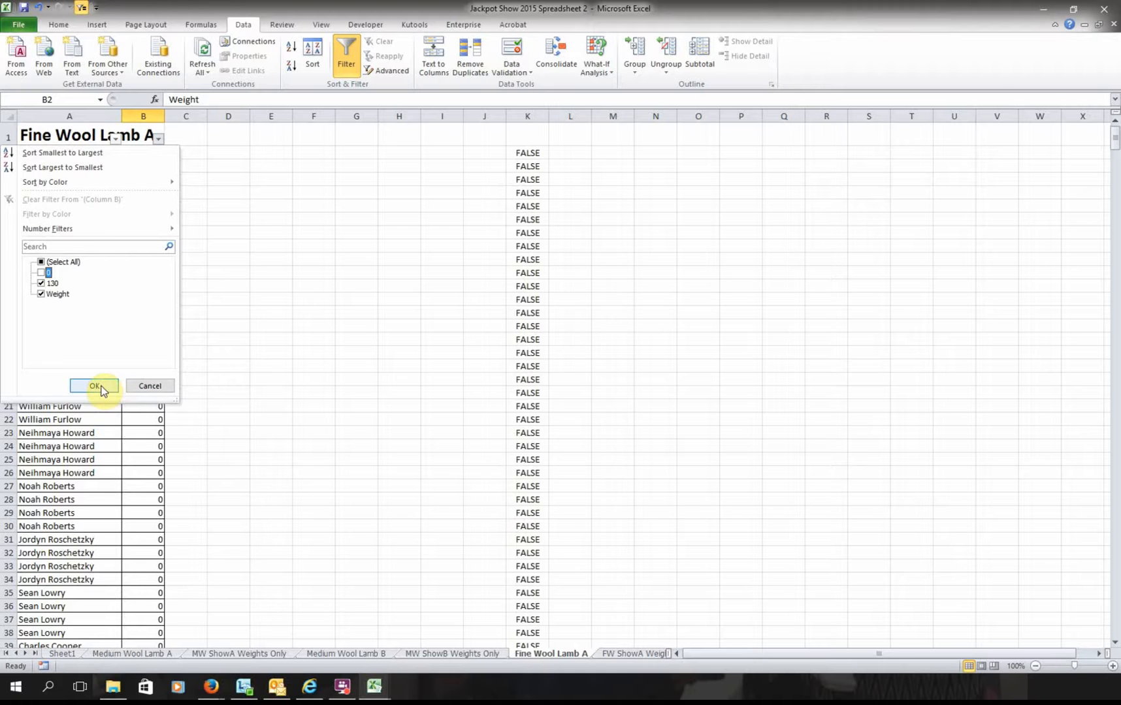
pyautogui.click(95, 387)
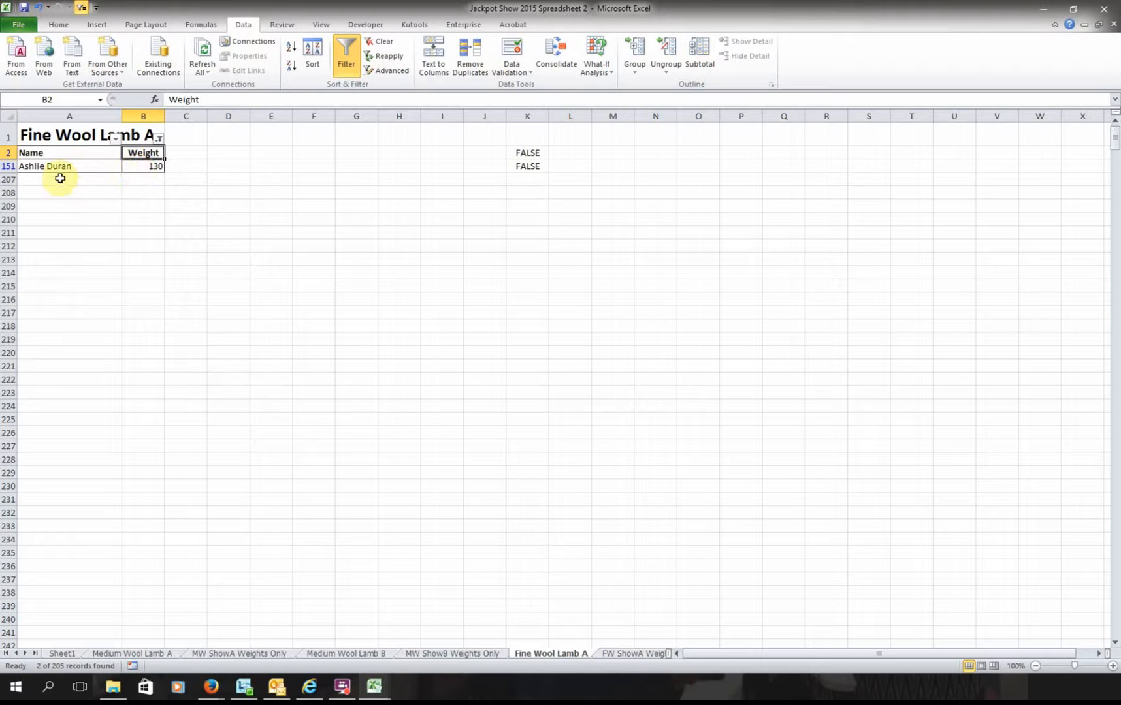
# - Re-include zero weights so all rows reappear, and review the weights from B3 down
pyautogui.click(158, 138)
pyautogui.click(41, 272)
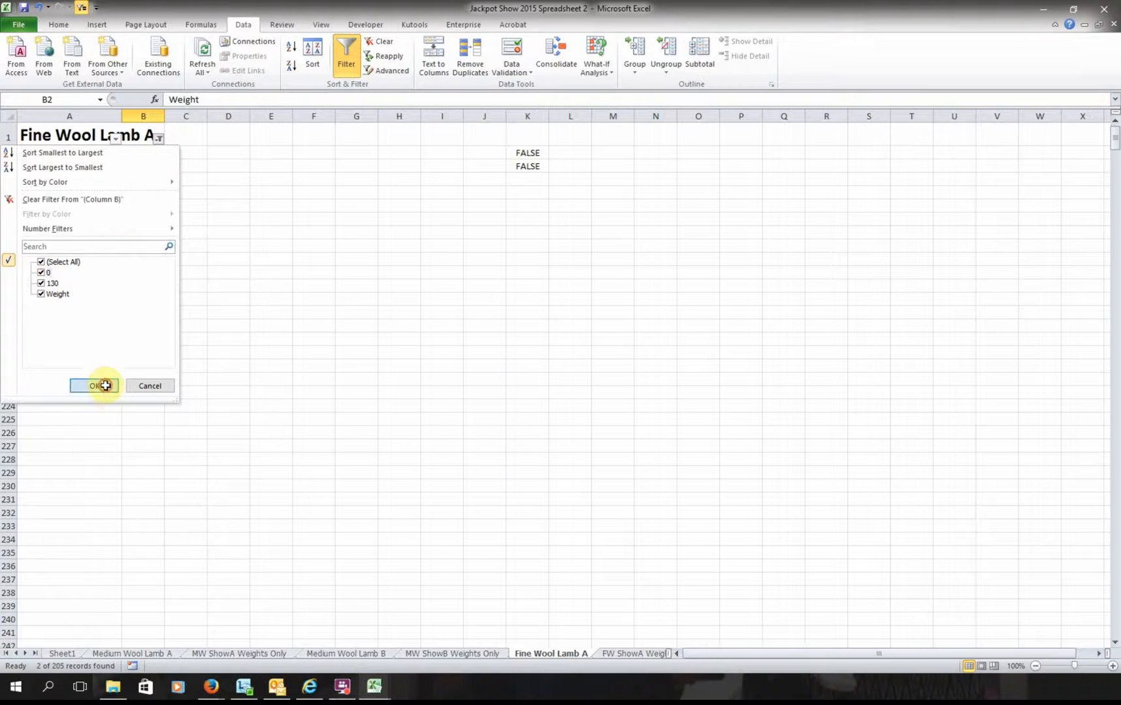
pyautogui.click(105, 385)
pyautogui.click(142, 167)
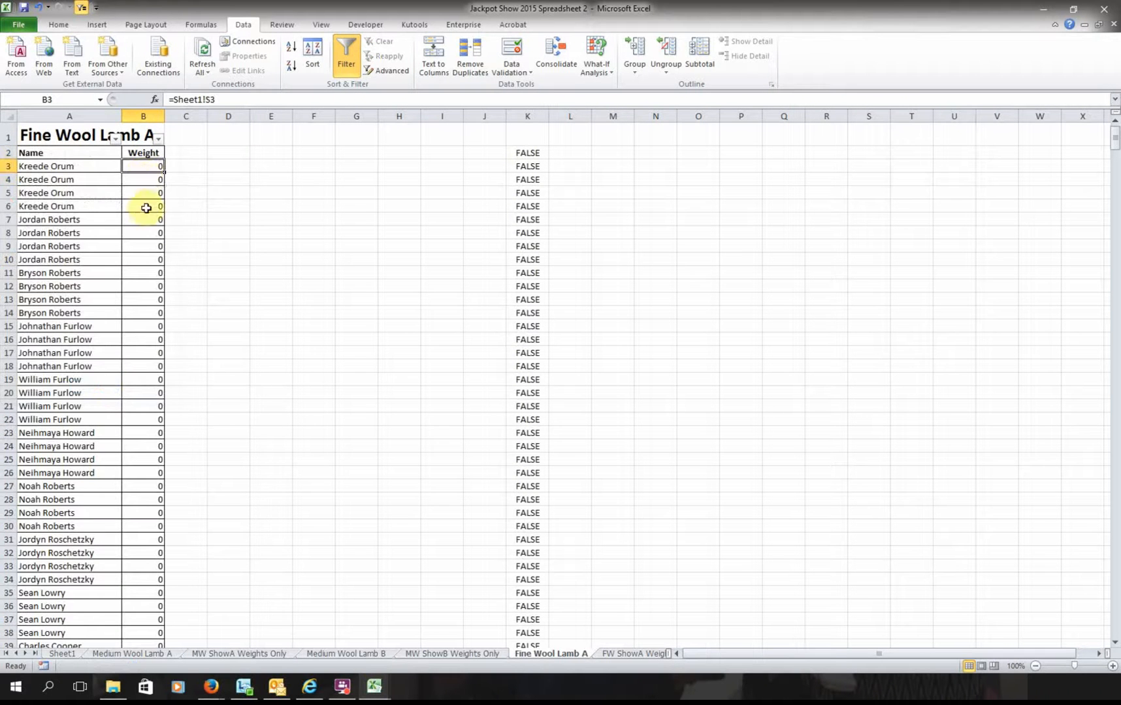
pyautogui.scroll(-8, 140, 521)
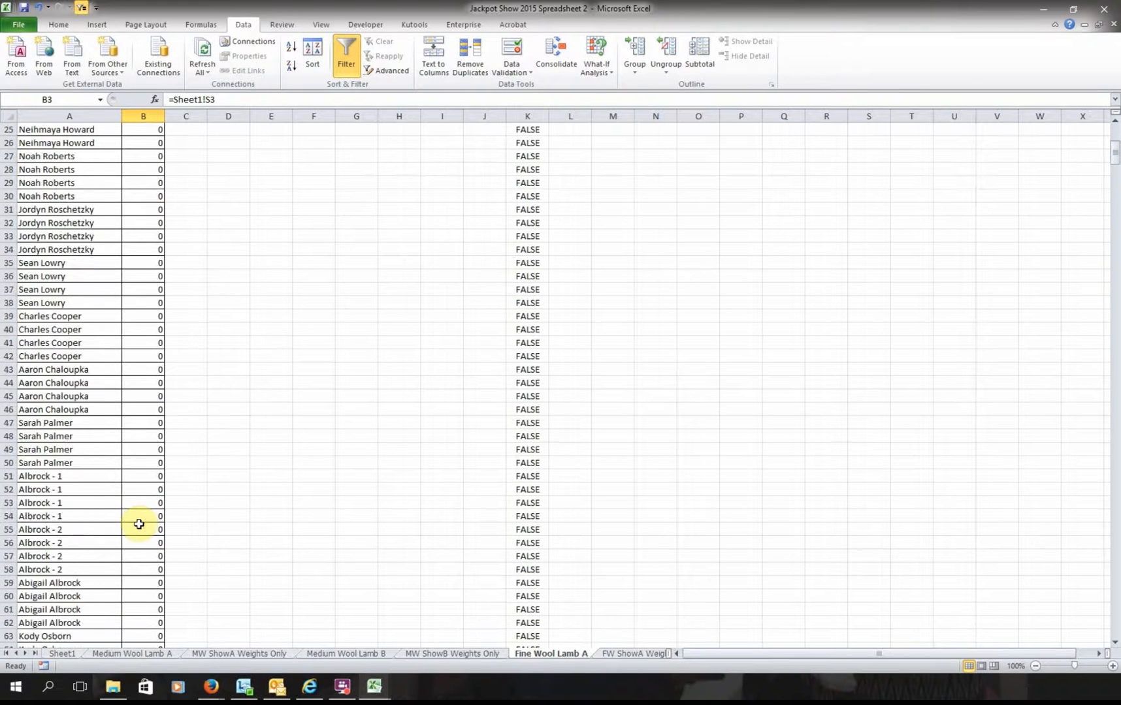
pyautogui.scroll(-18, 138, 523)
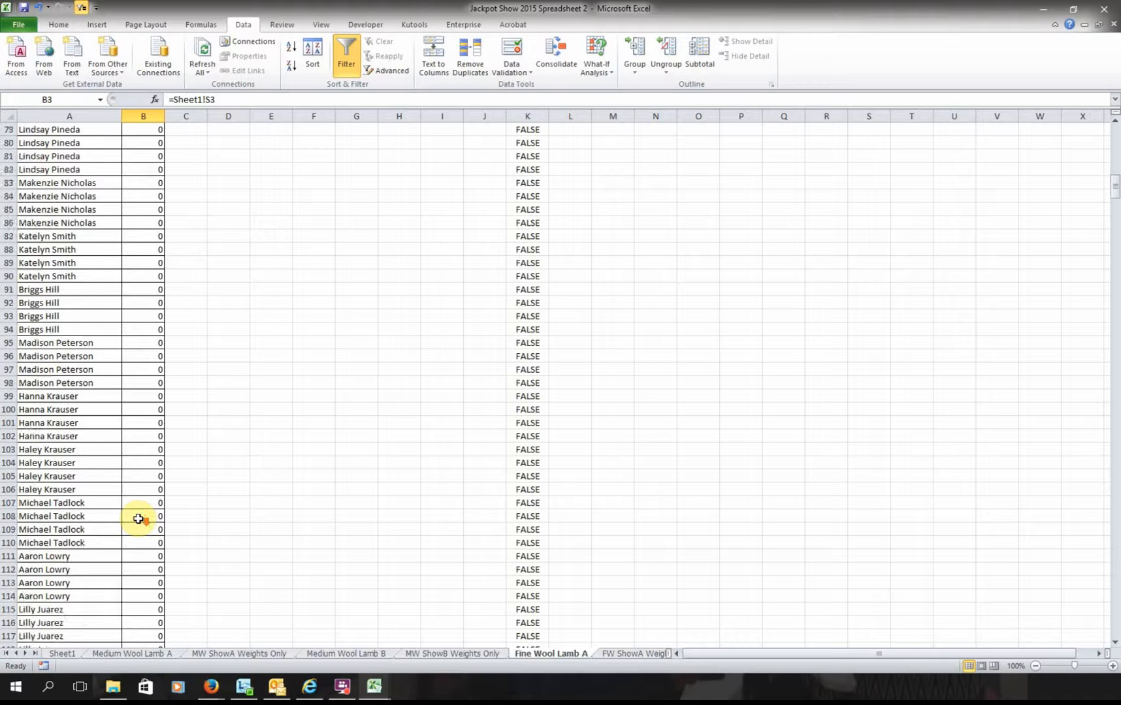
pyautogui.scroll(-18, 138, 519)
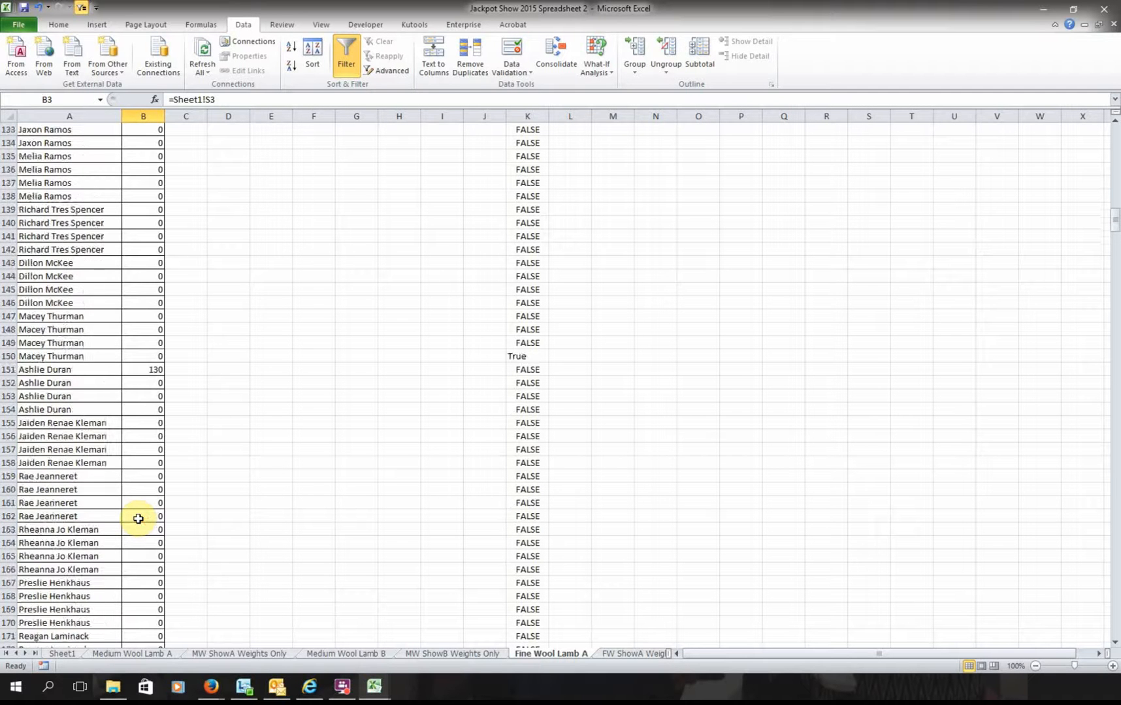
pyautogui.scroll(-17, 138, 518)
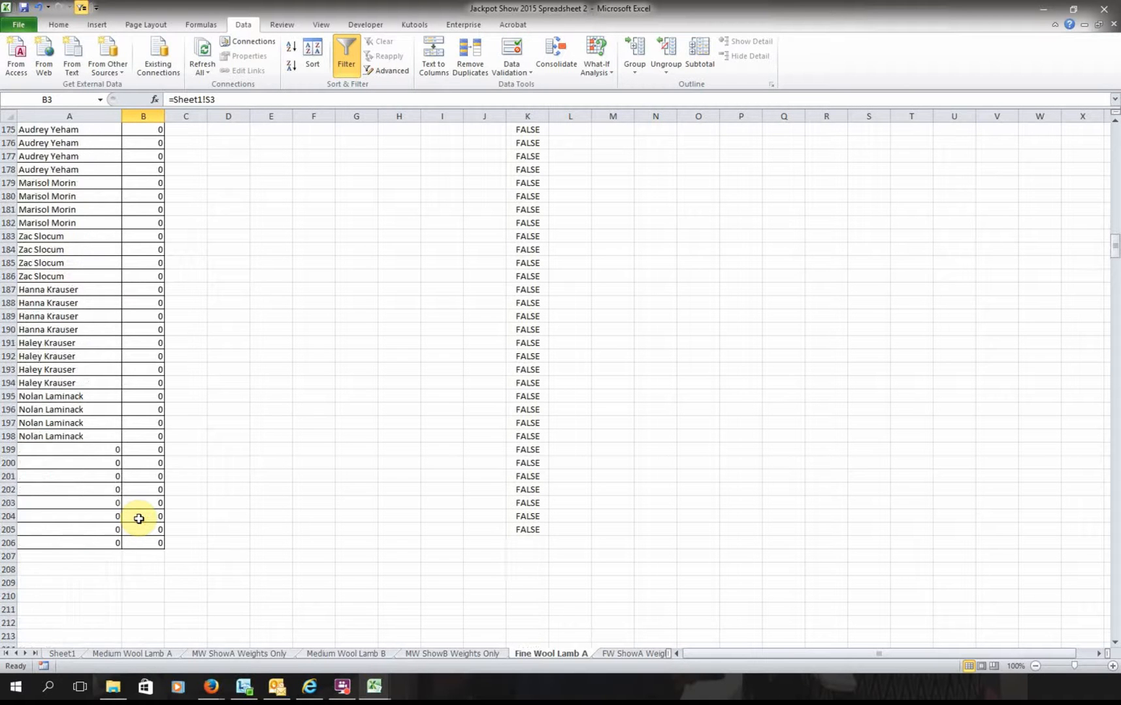
pyautogui.scroll(12, 149, 149)
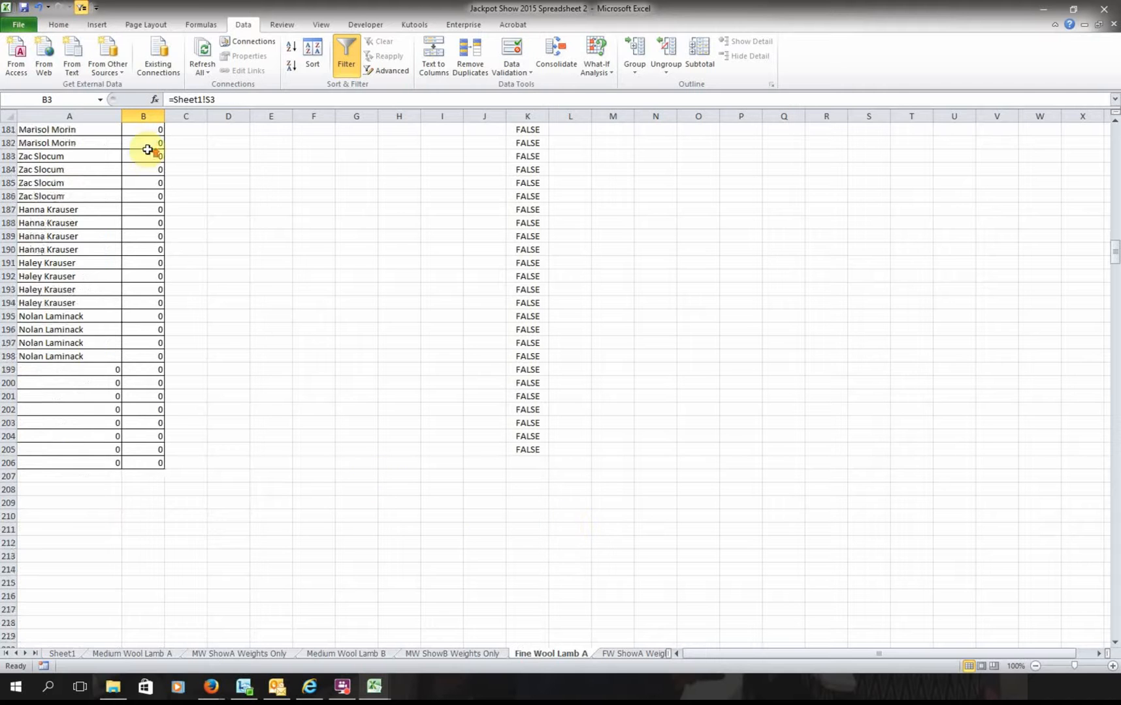
pyautogui.scroll(20, 152, 152)
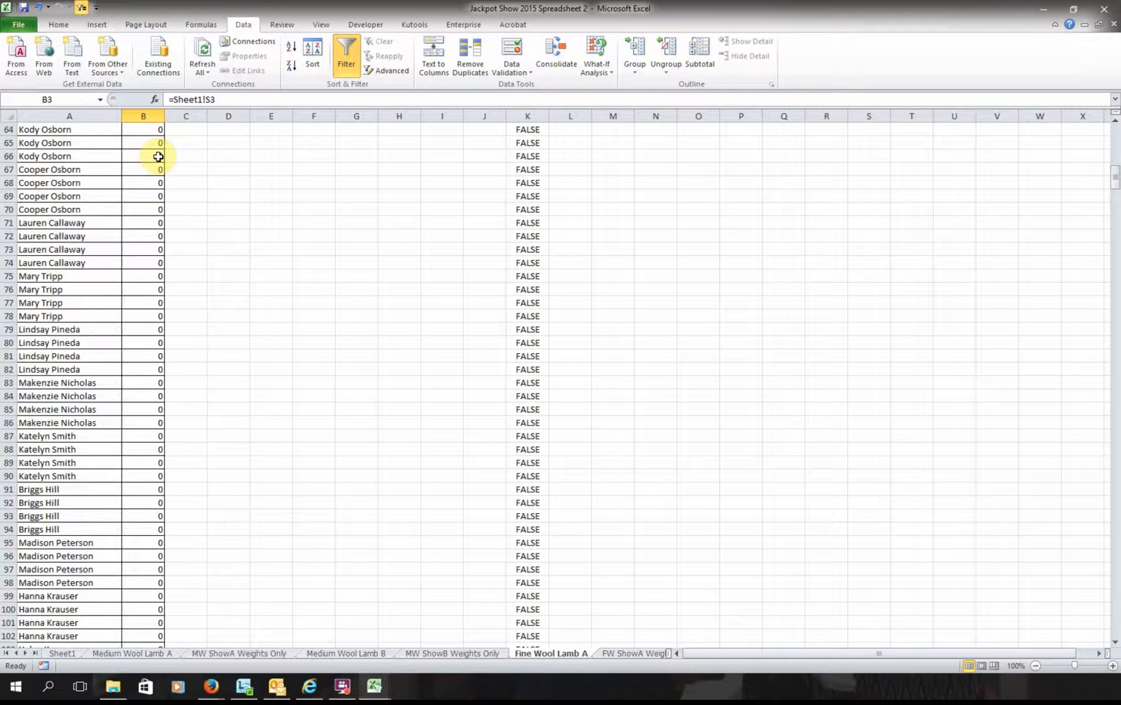
pyautogui.scroll(7, 185, 169)
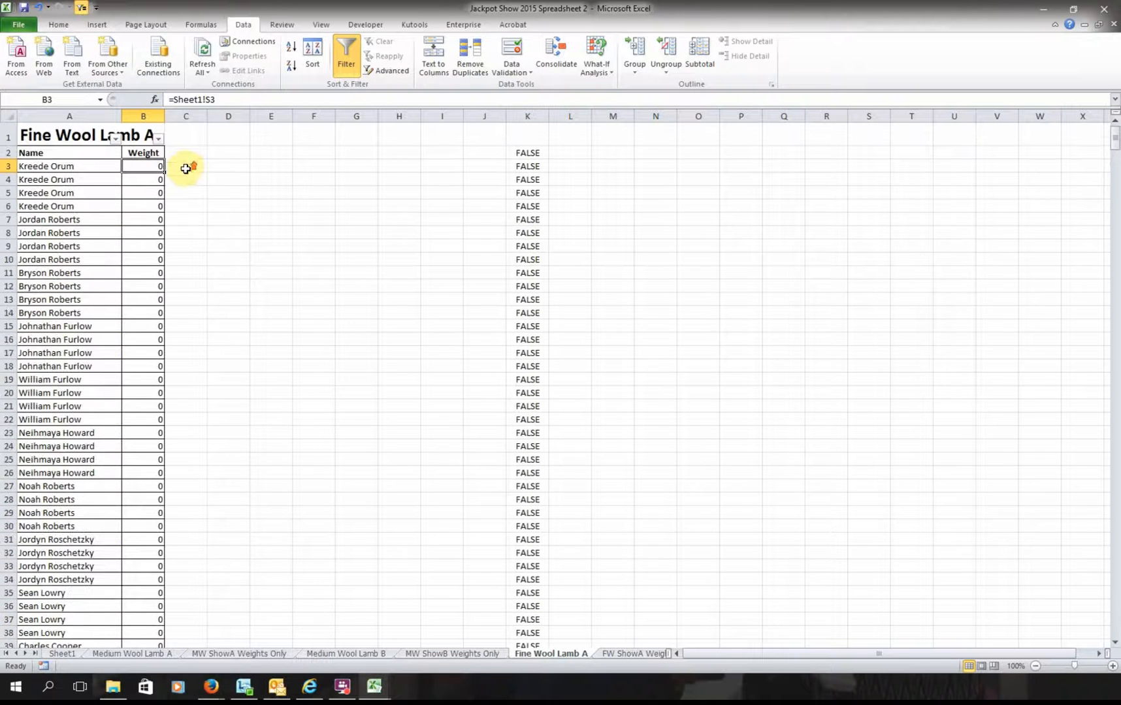
# - Exclude 0 from the Weight filter again, leaving only the 130-weight exhibitor
pyautogui.click(158, 140)
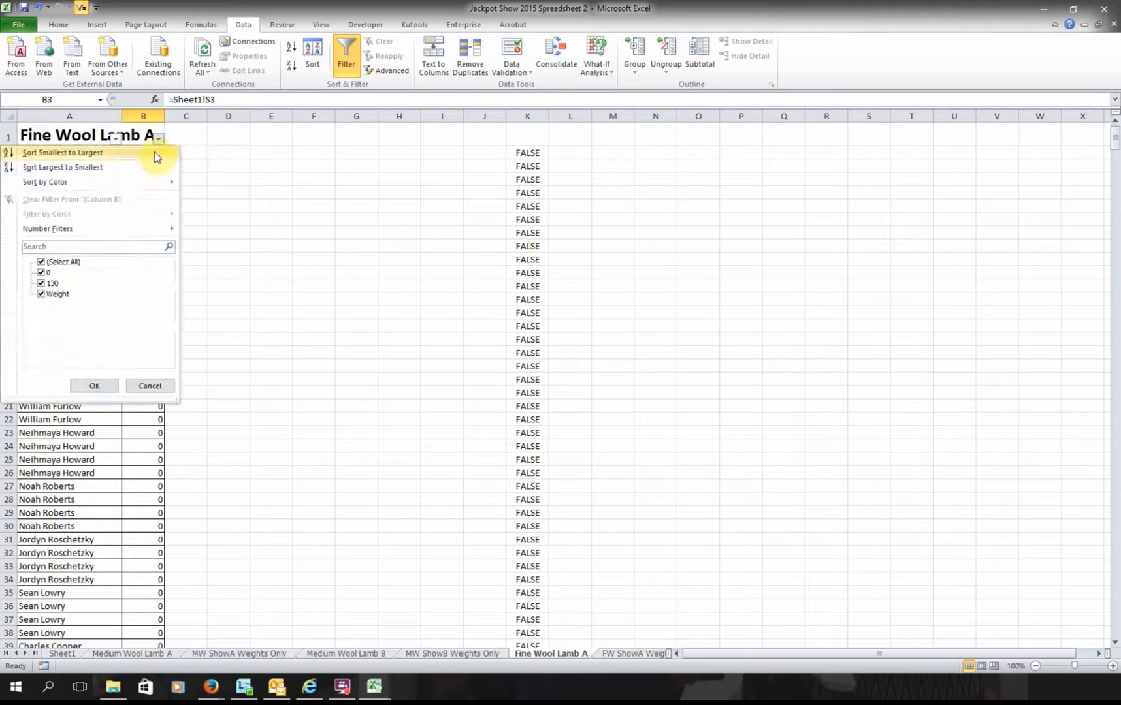
pyautogui.click(43, 274)
pyautogui.click(94, 386)
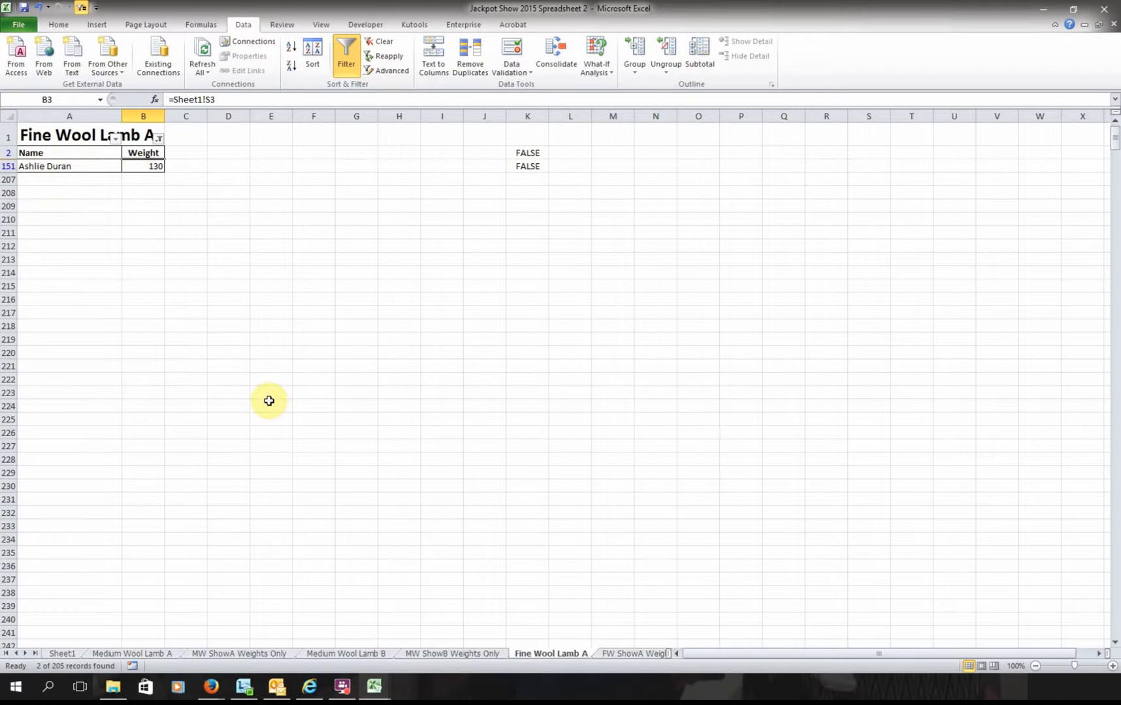
# - On Medium Wool Lamb B, reset filtering and hide the 0 weight entry
pyautogui.click(338, 654)
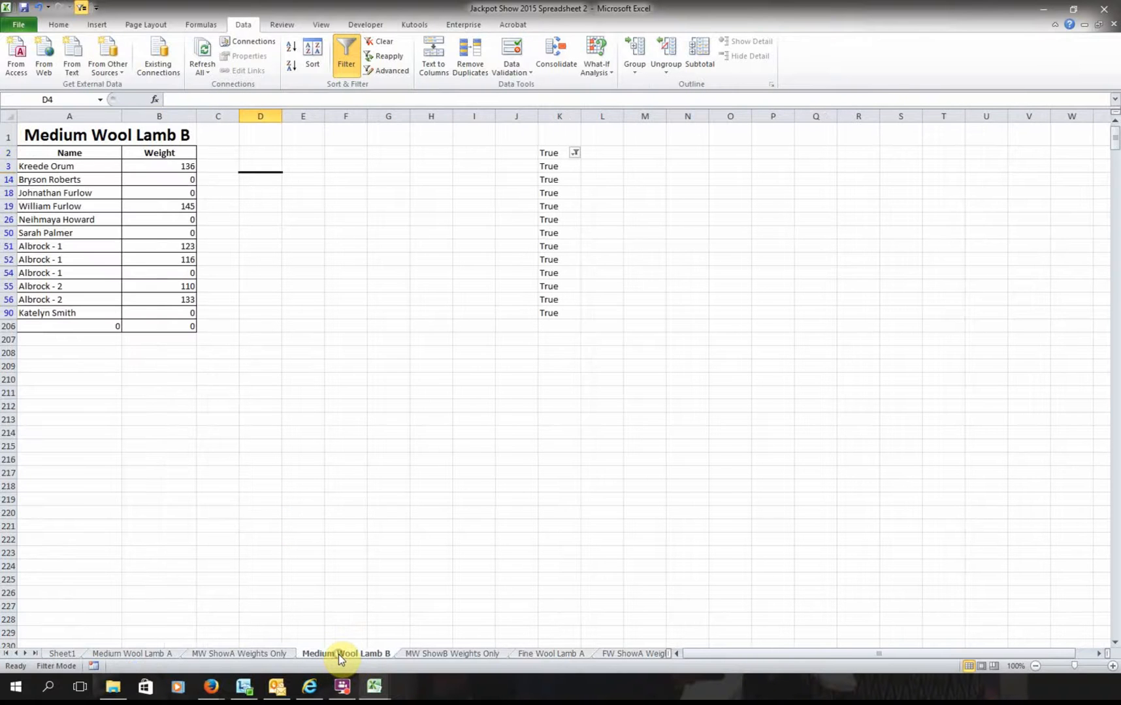
pyautogui.click(180, 154)
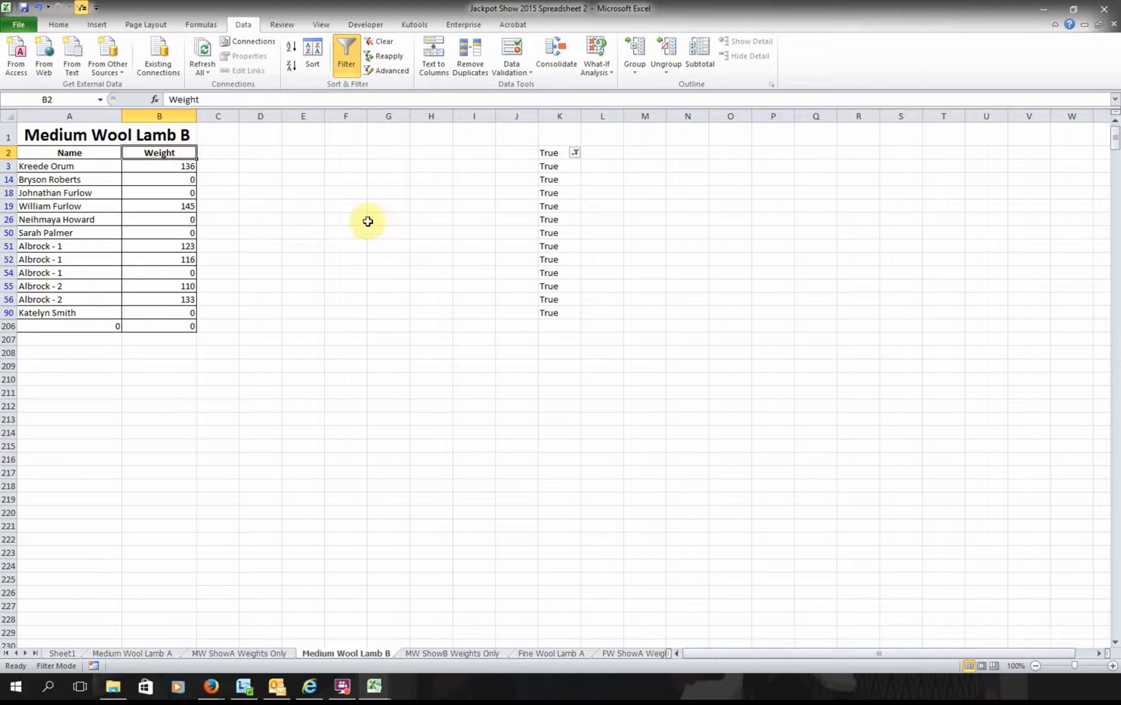
pyautogui.click(348, 49)
pyautogui.click(347, 49)
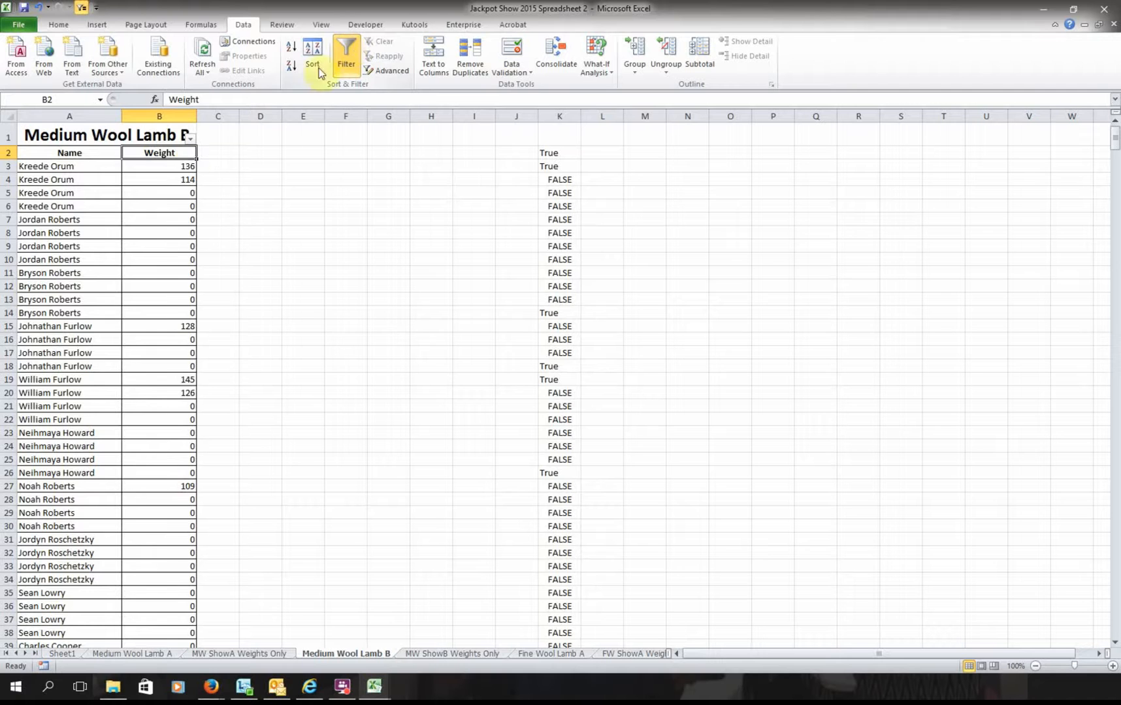
pyautogui.click(190, 138)
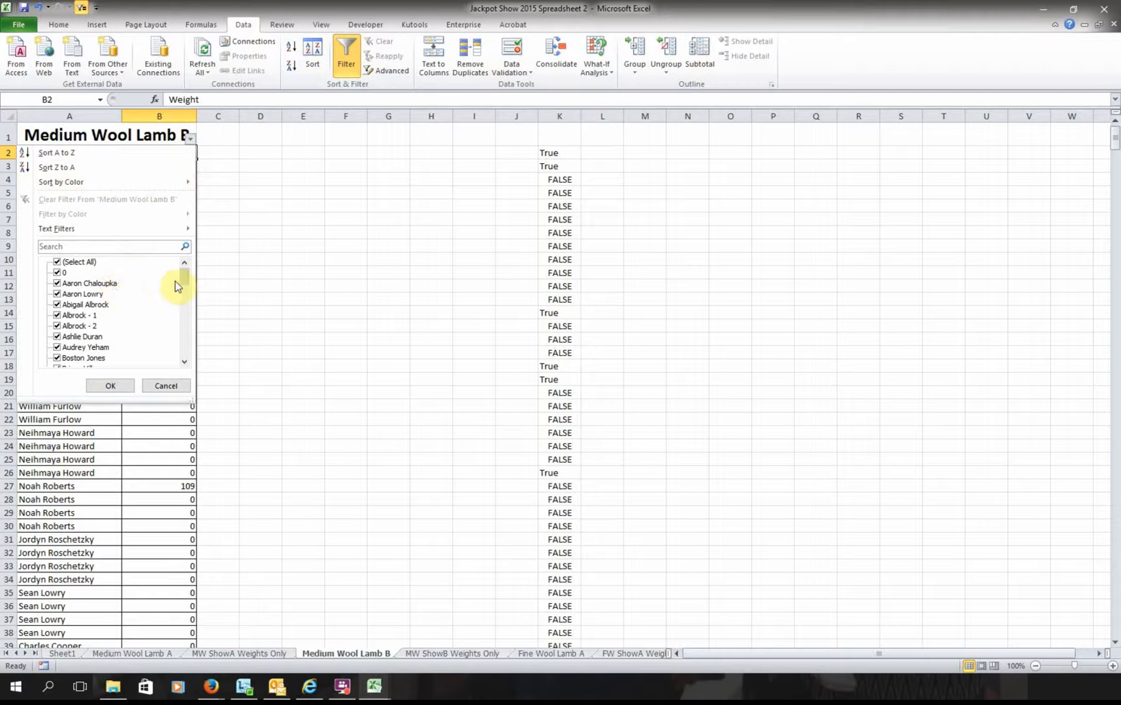
pyautogui.click(57, 273)
pyautogui.click(116, 386)
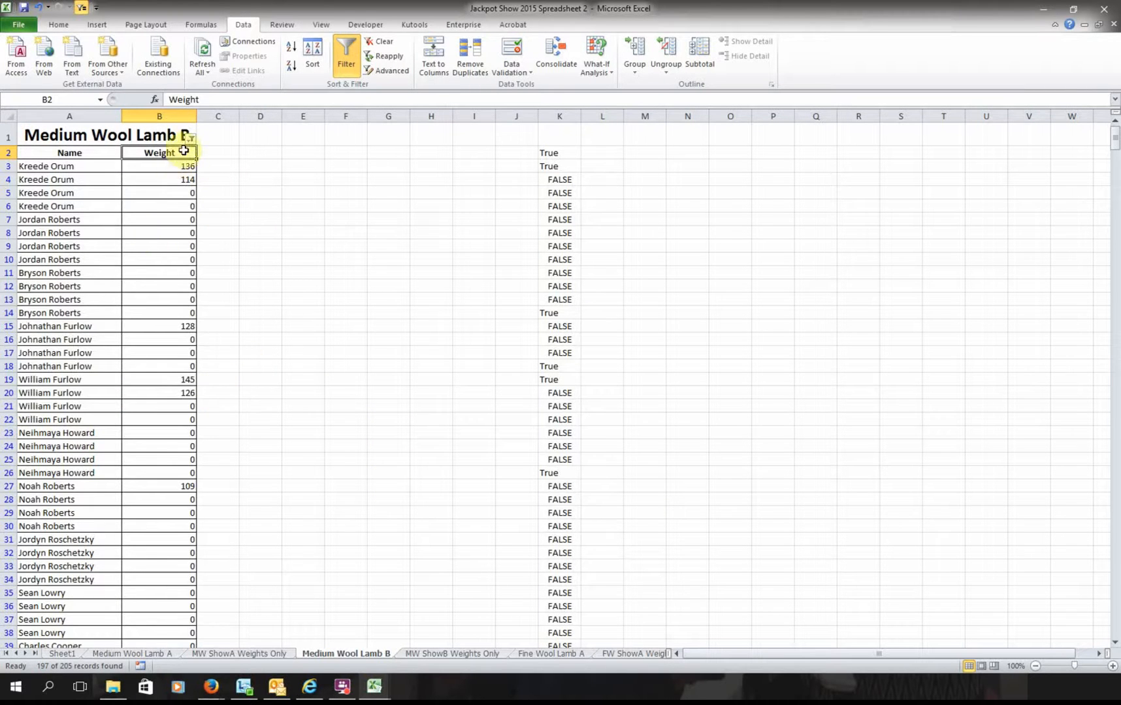
# - Review the Weight filter's value list, leaving it unchanged
pyautogui.click(188, 138)
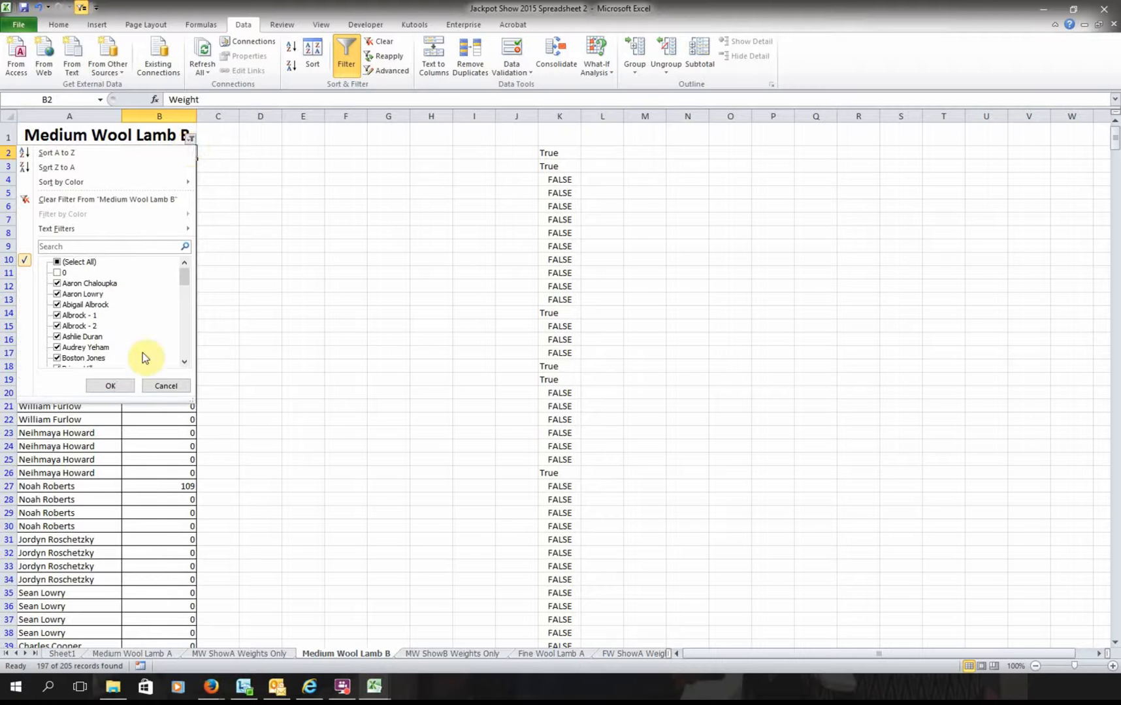
pyautogui.scroll(-12, 143, 356)
pyautogui.scroll(-6, 145, 359)
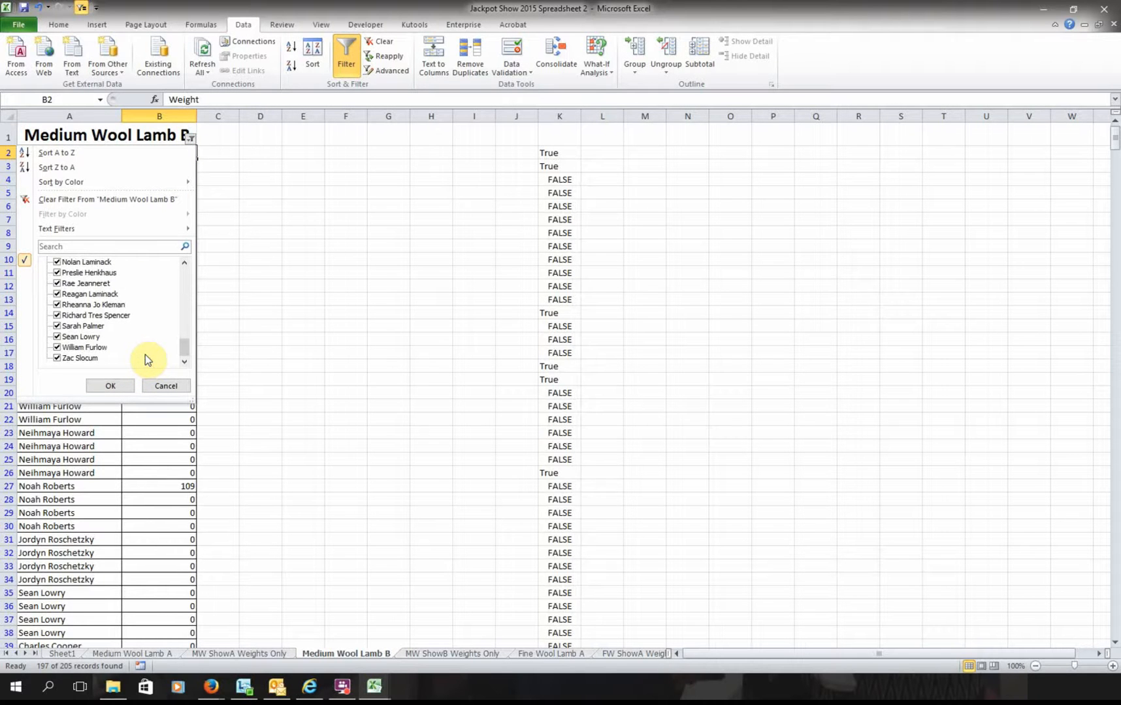
pyautogui.click(109, 385)
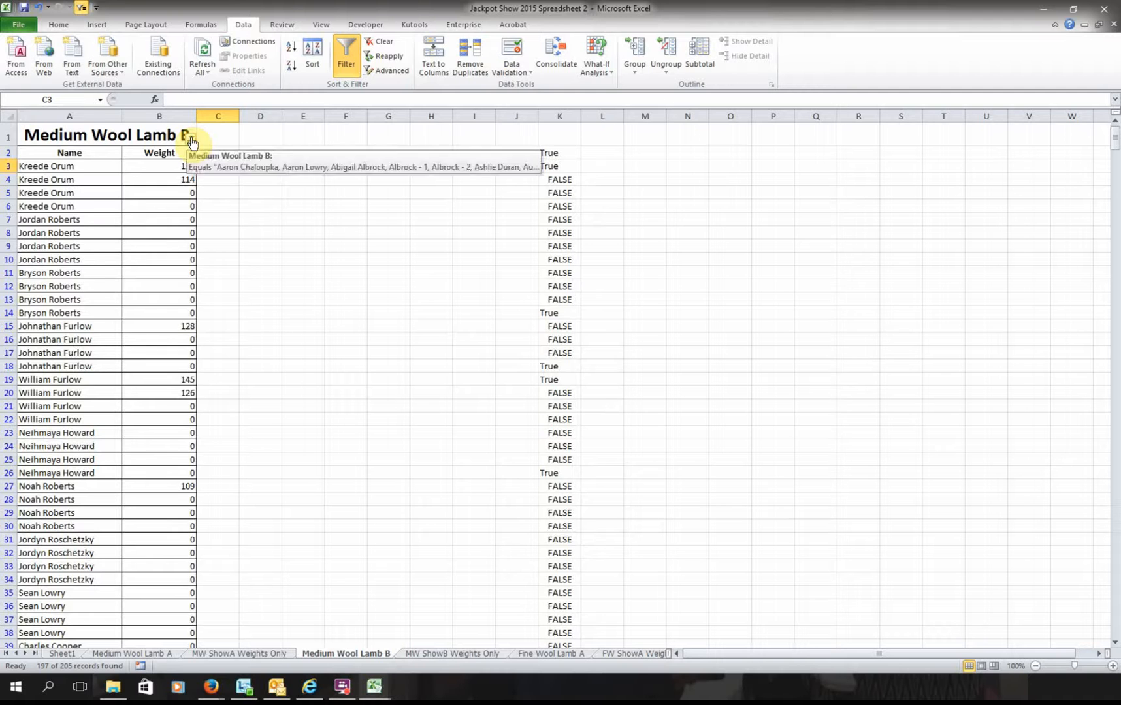
pyautogui.click(190, 137)
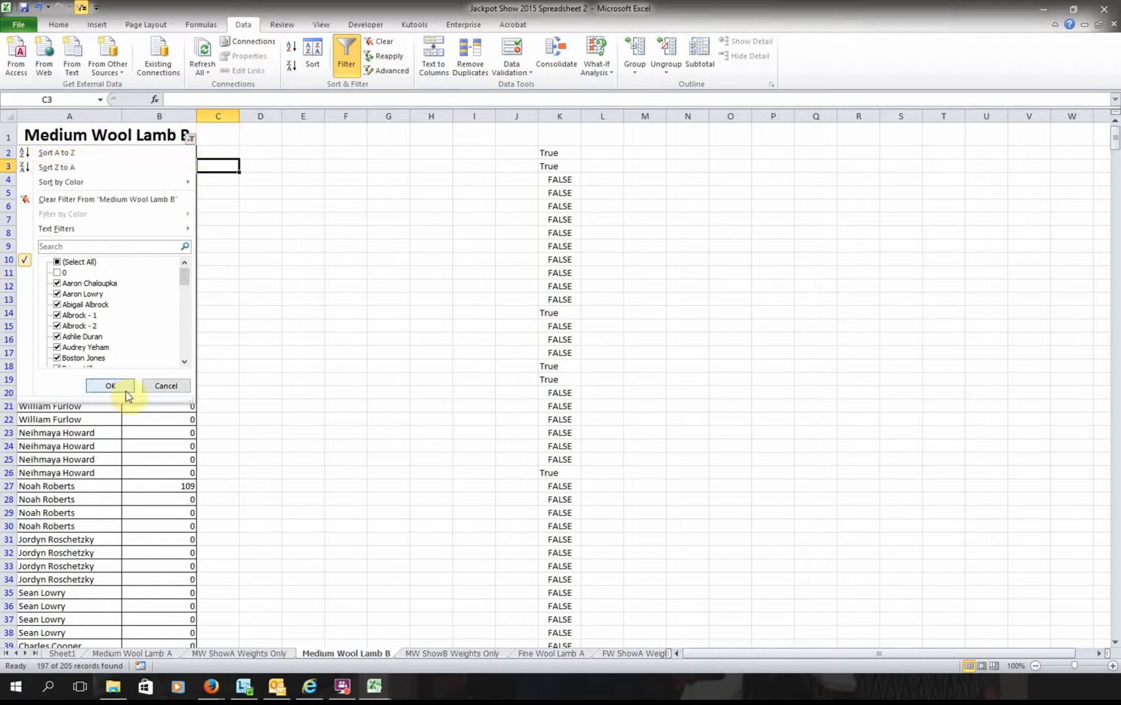
pyautogui.click(58, 273)
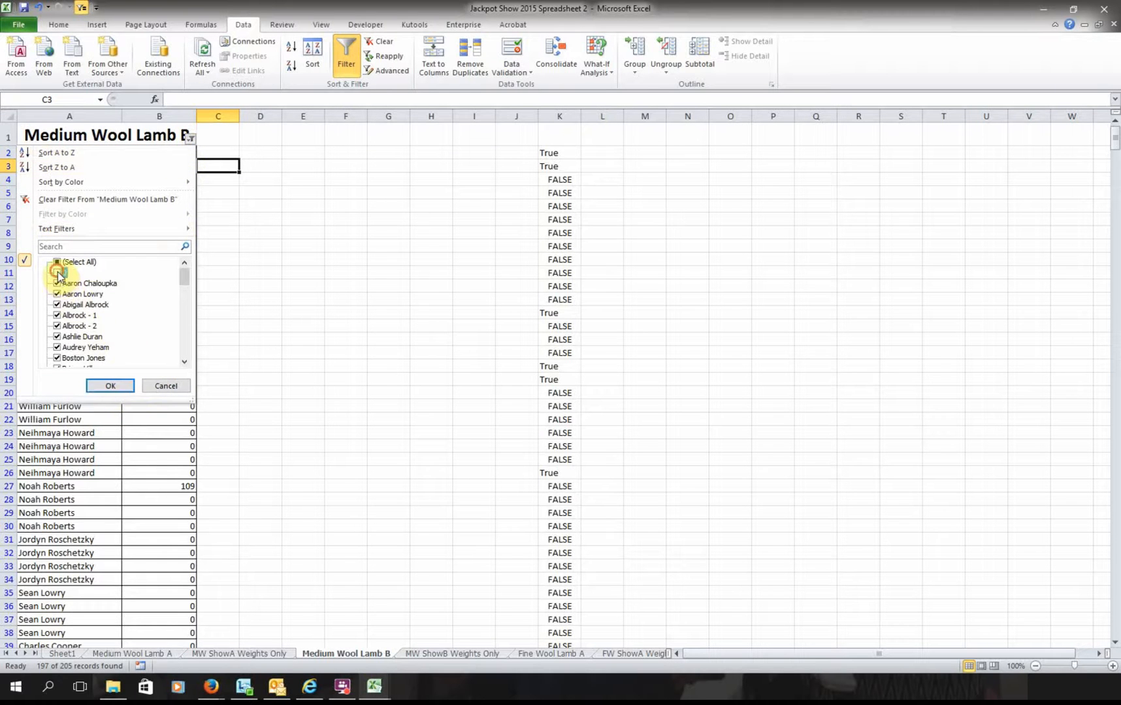
pyautogui.click(175, 392)
pyautogui.click(287, 366)
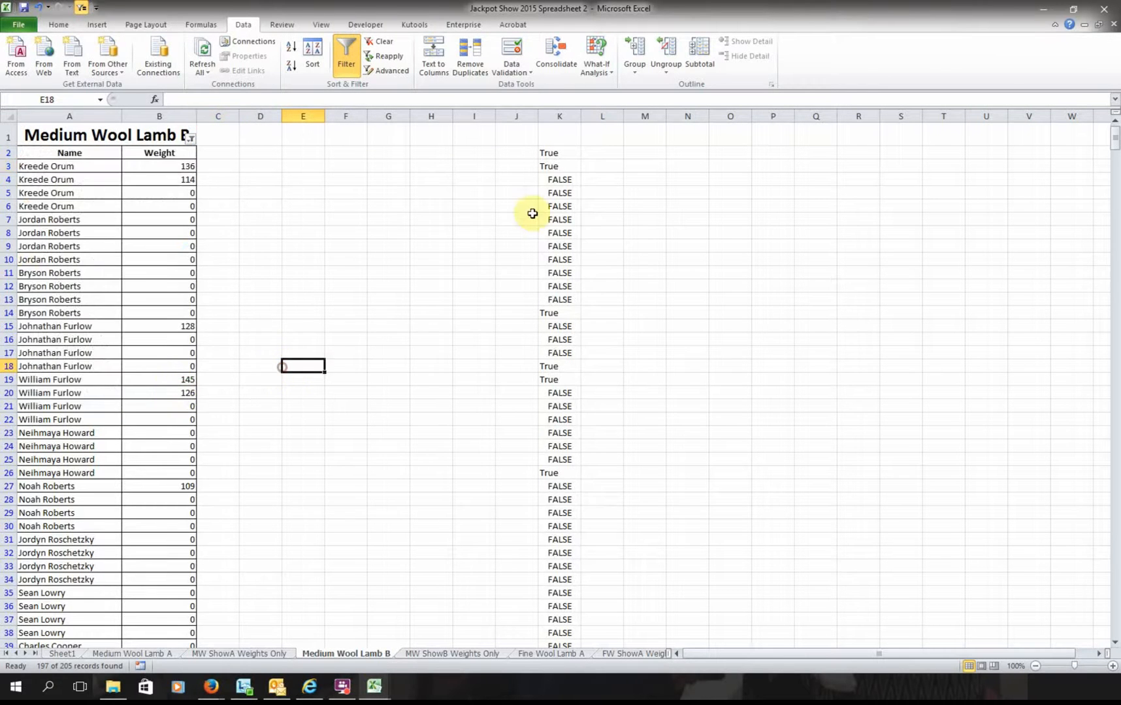
# - Filter the True/FALSE column K to show only True rows
pyautogui.click(551, 154)
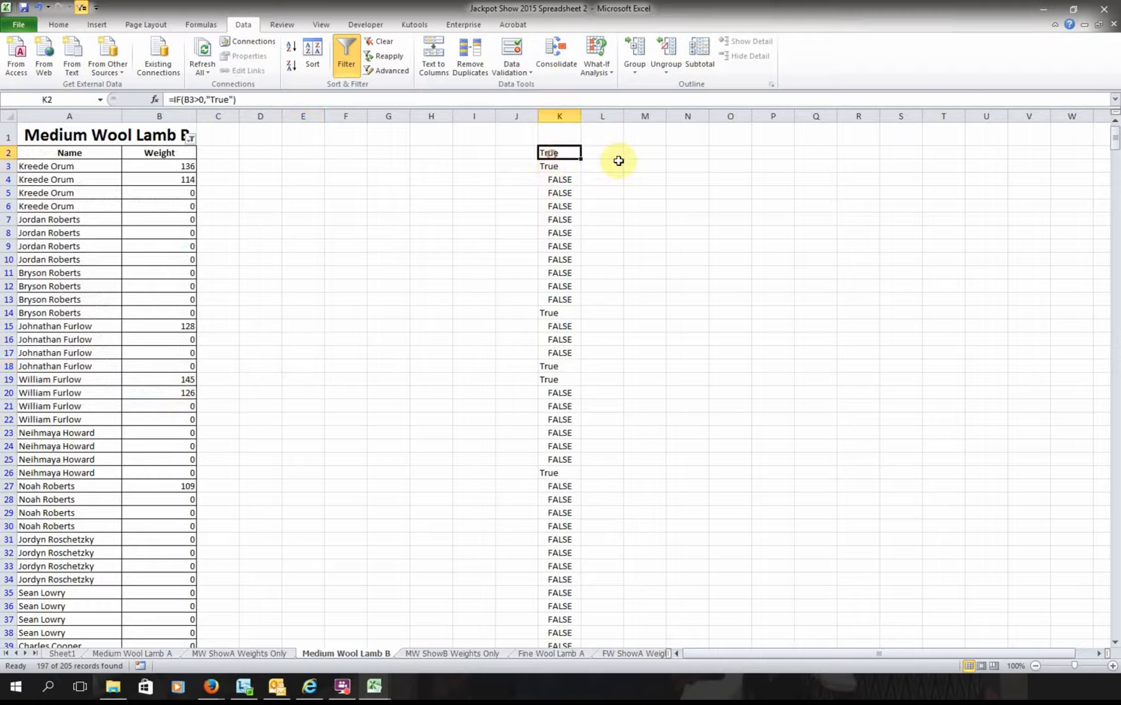
pyautogui.click(349, 72)
pyautogui.click(347, 64)
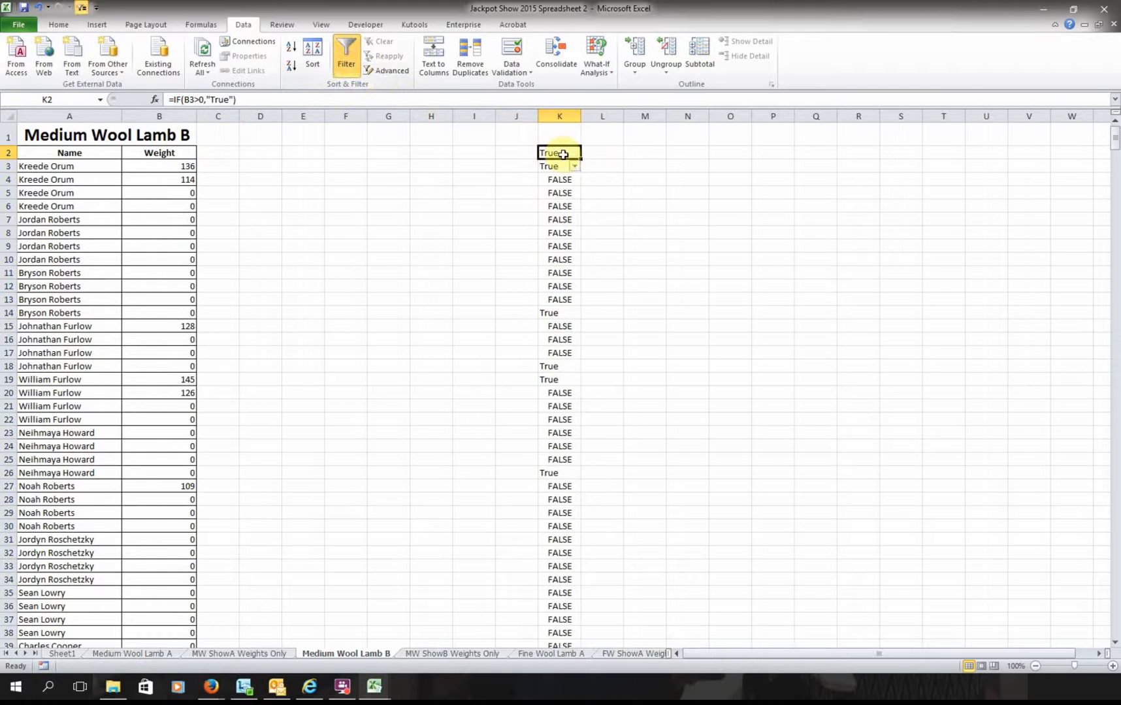
pyautogui.click(574, 167)
pyautogui.click(450, 311)
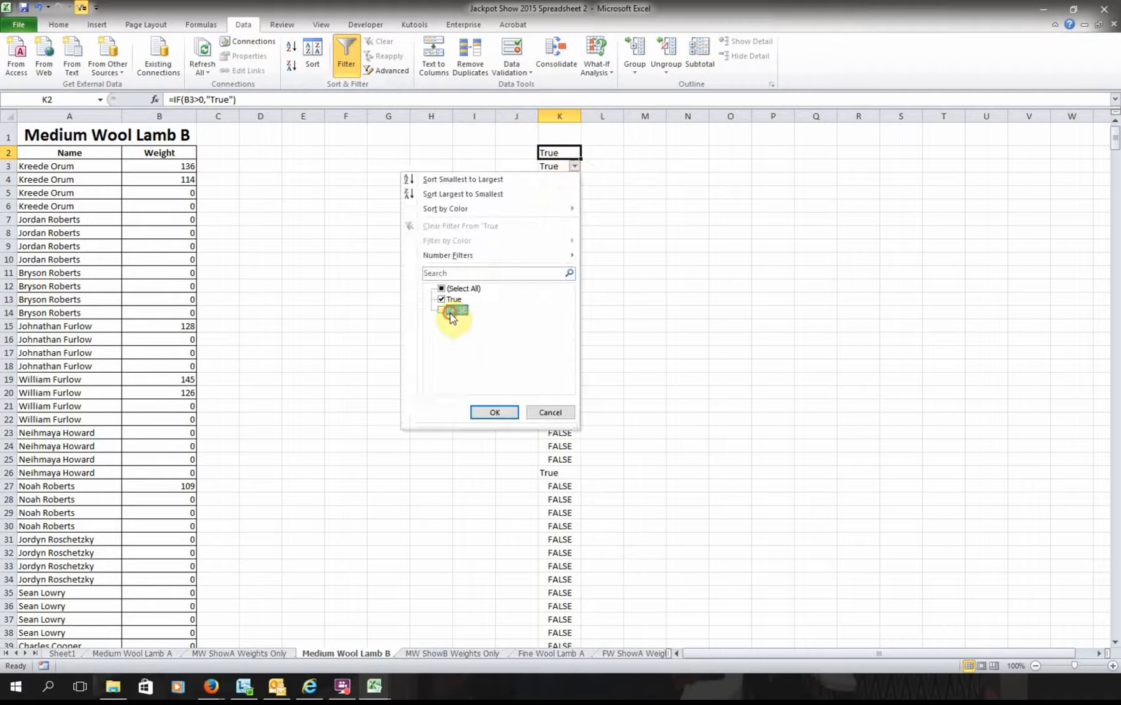
pyautogui.click(494, 413)
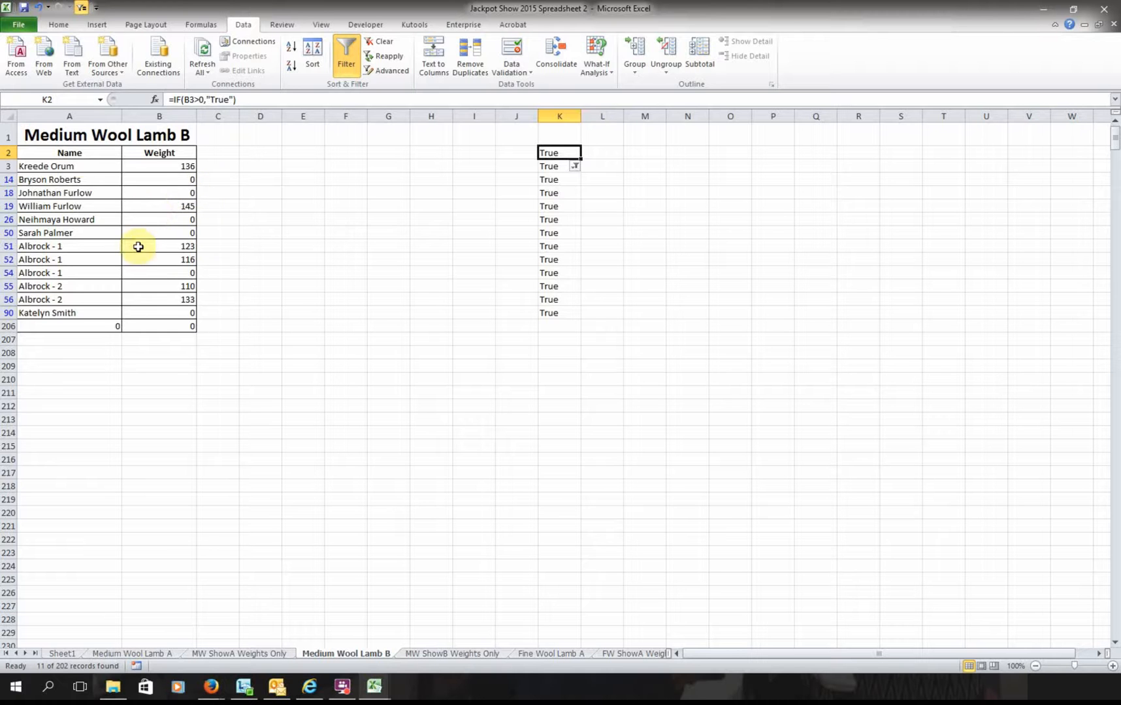
# - Switch filtering back to the Weight column, hiding the 0 entry
pyautogui.click(192, 155)
pyautogui.click(346, 61)
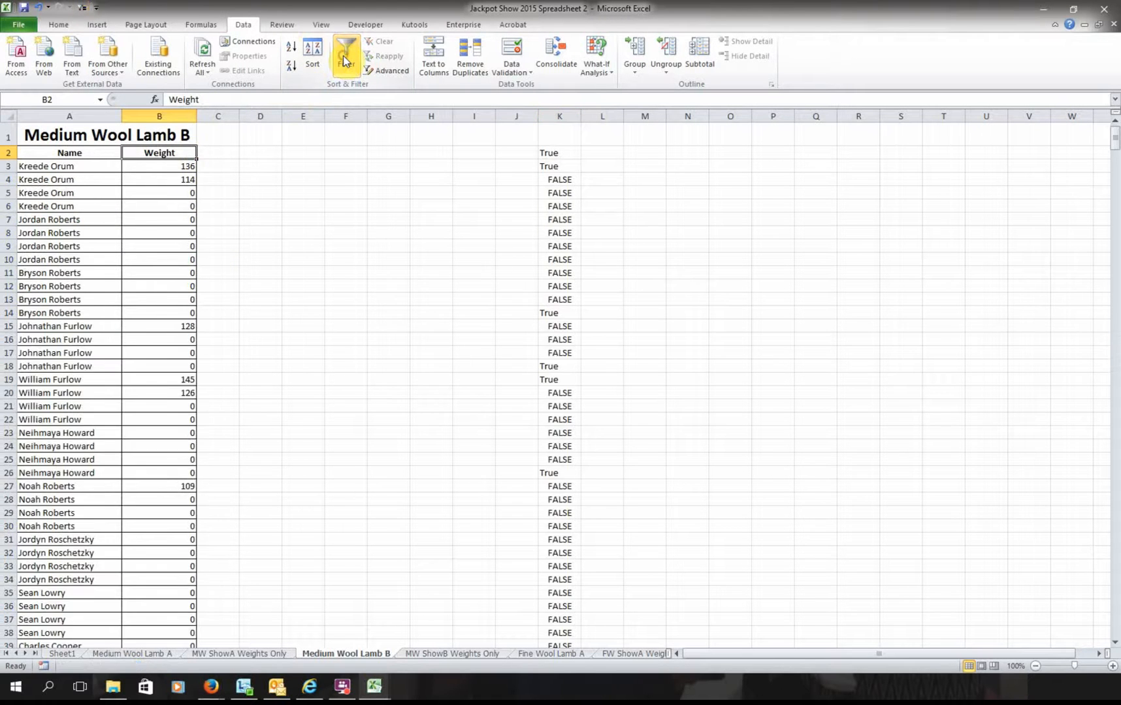
pyautogui.click(190, 138)
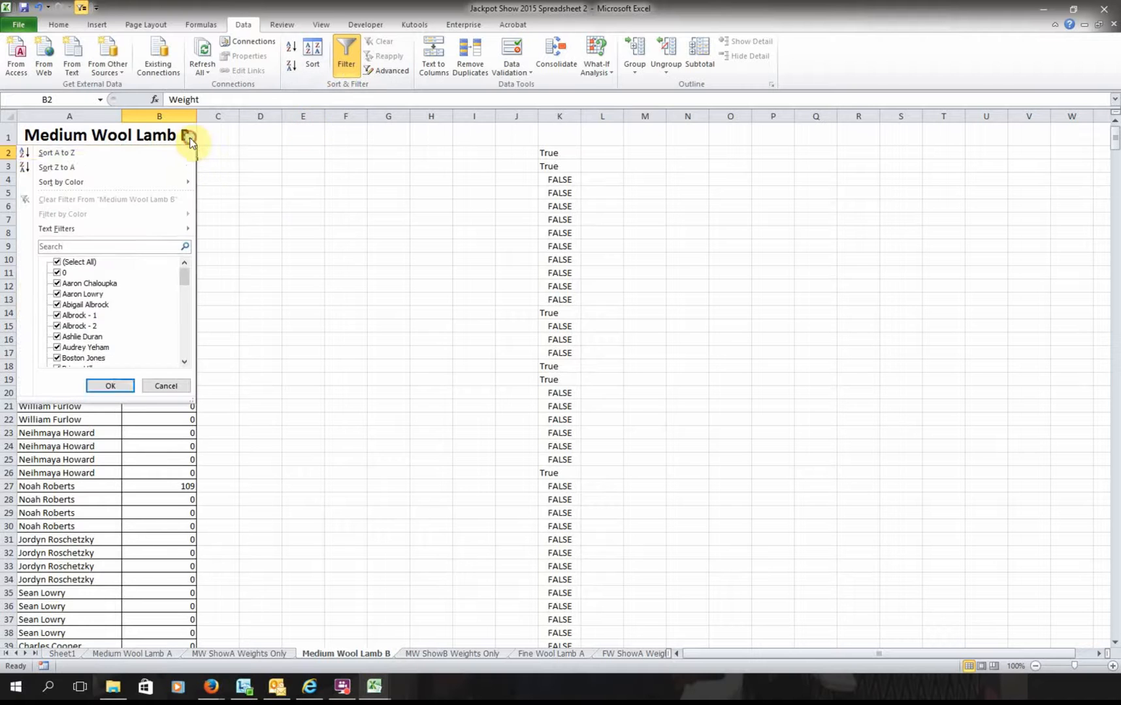
pyautogui.click(110, 386)
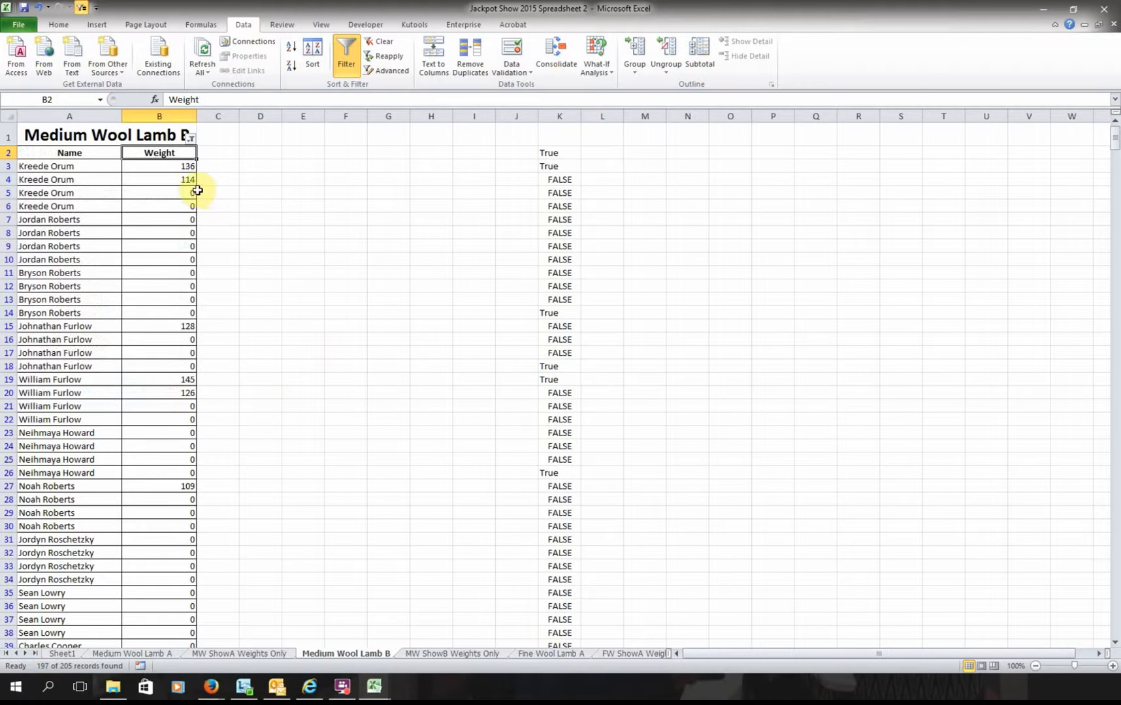
pyautogui.click(184, 164)
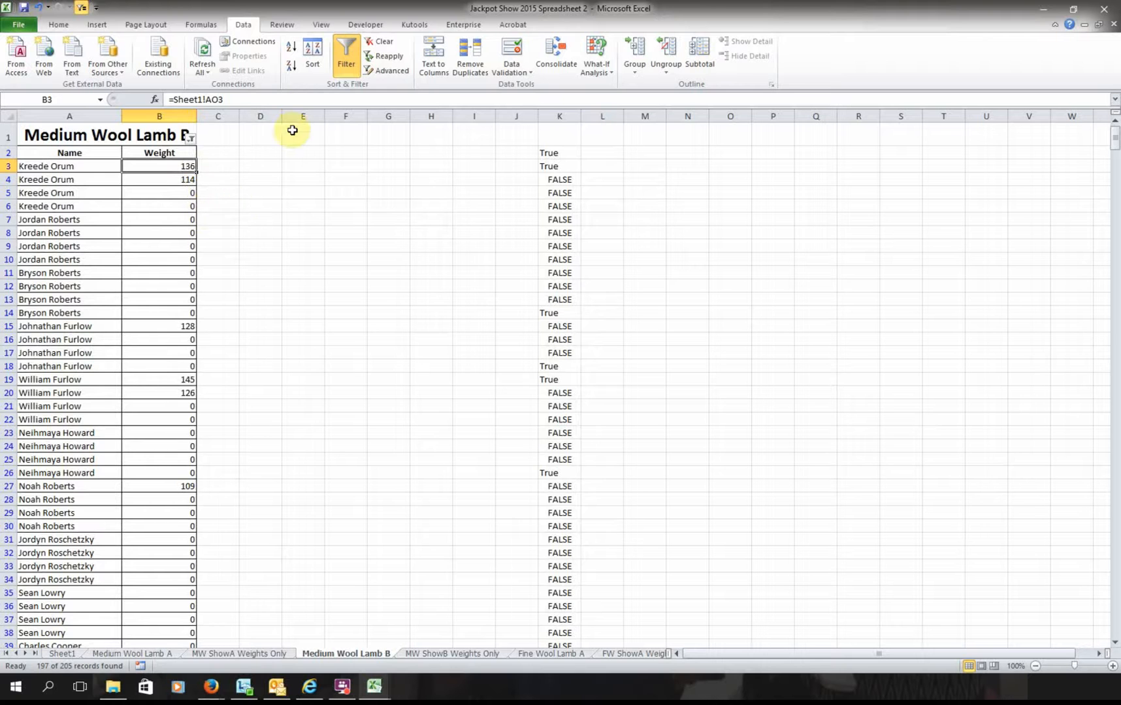
pyautogui.click(349, 73)
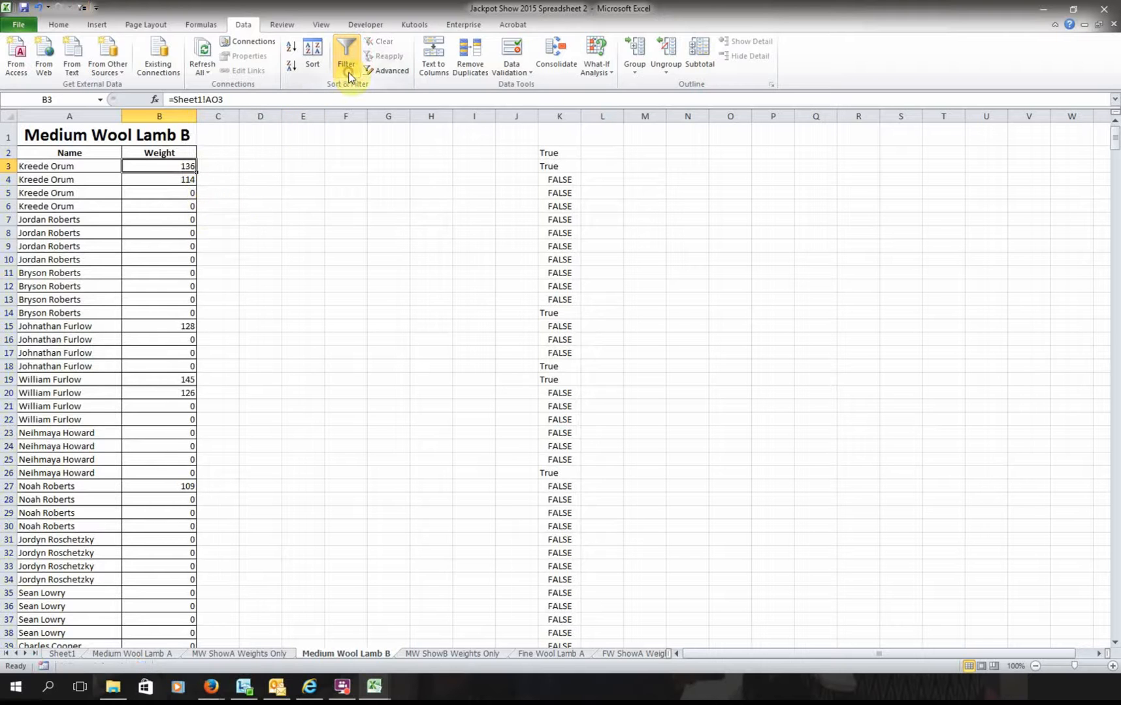
pyautogui.click(189, 138)
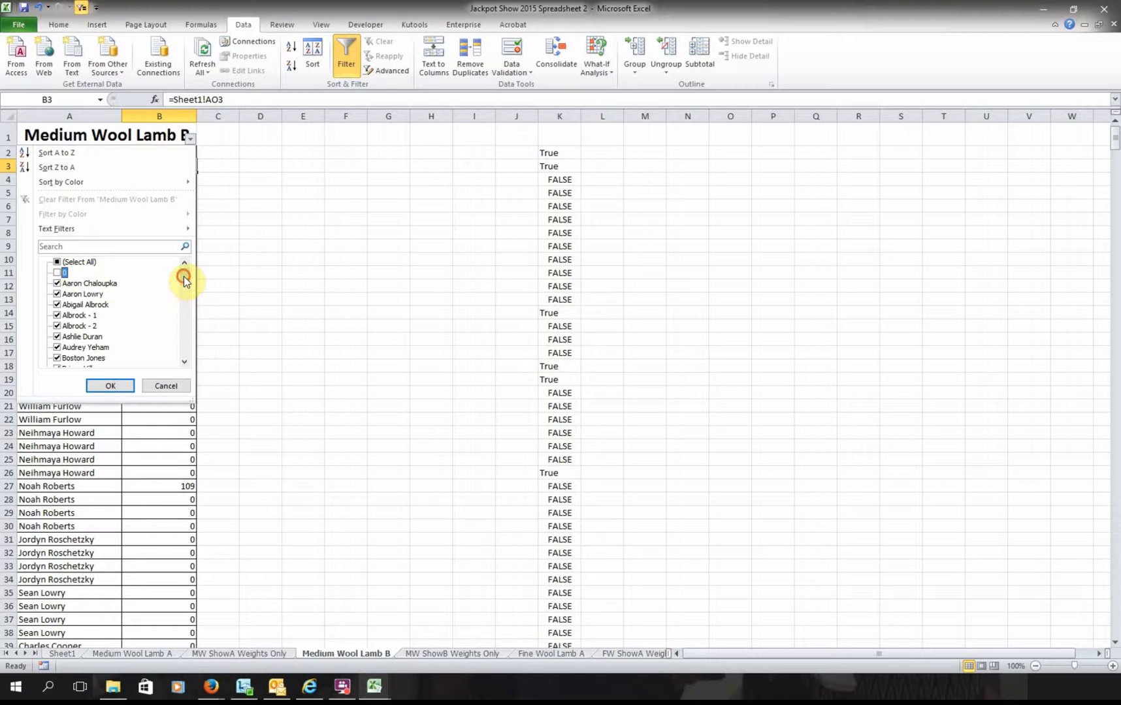
pyautogui.moveTo(184, 277); pyautogui.dragTo(187, 354)
pyautogui.click(110, 386)
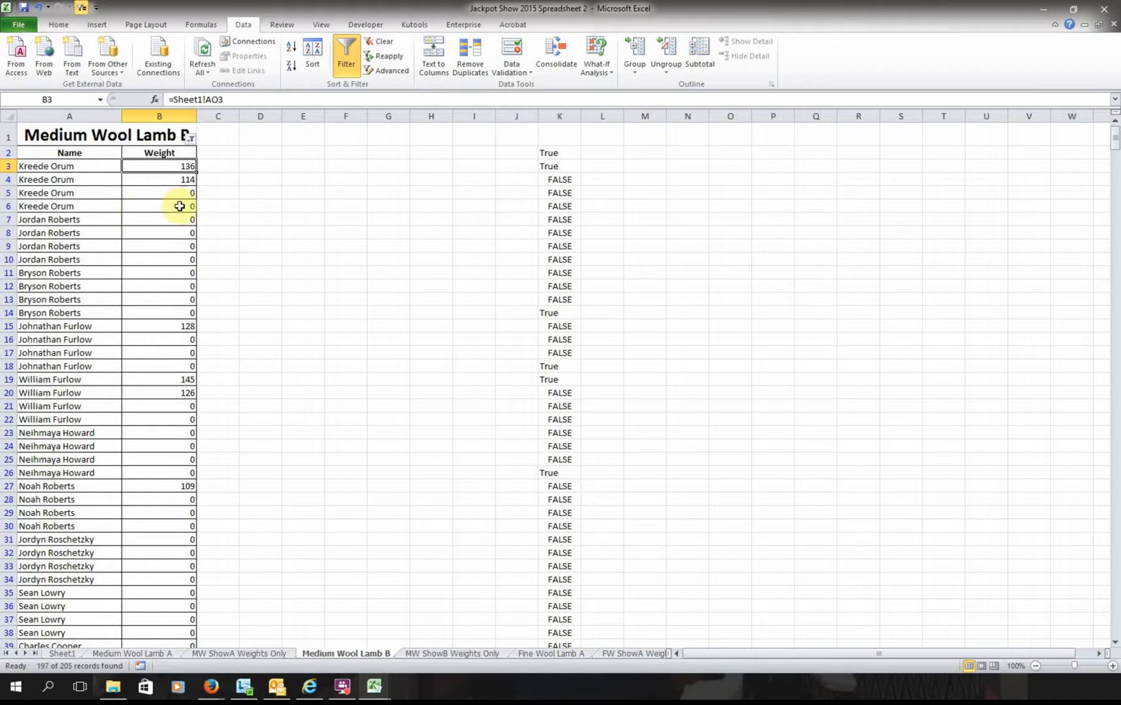
# - Check the weights in B7:B12, then clear the Weight filter to show all rows
pyautogui.moveTo(178, 220); pyautogui.dragTo(187, 285)
pyautogui.click(245, 284)
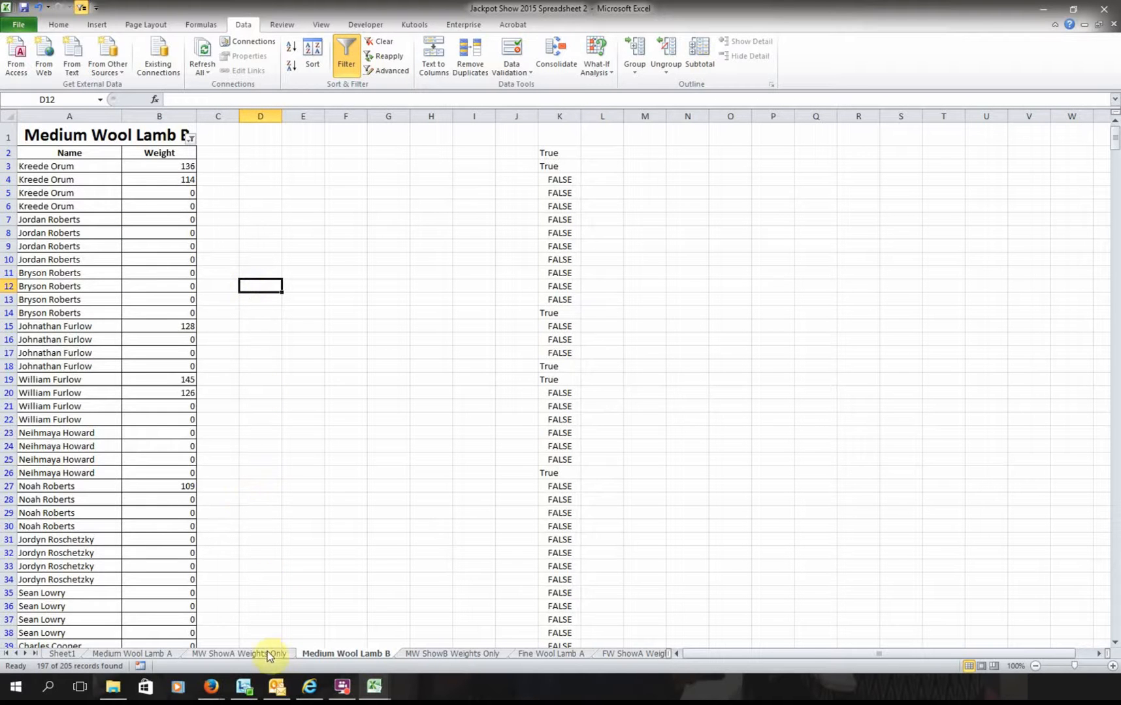
pyautogui.click(190, 138)
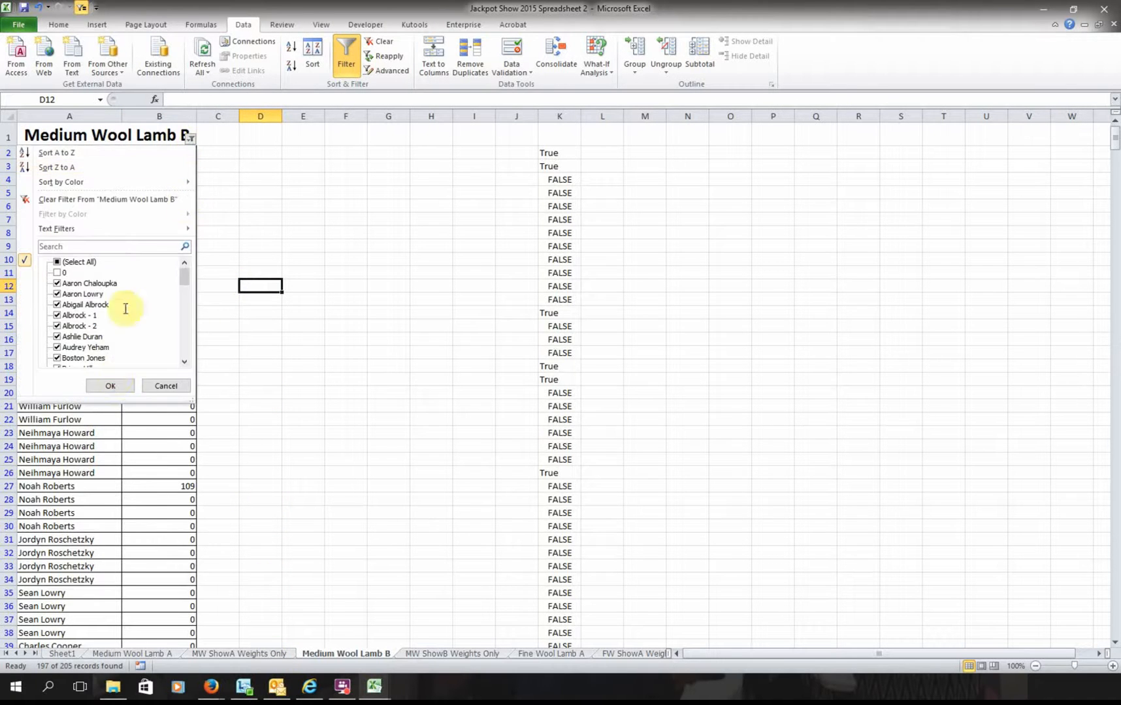
pyautogui.click(63, 273)
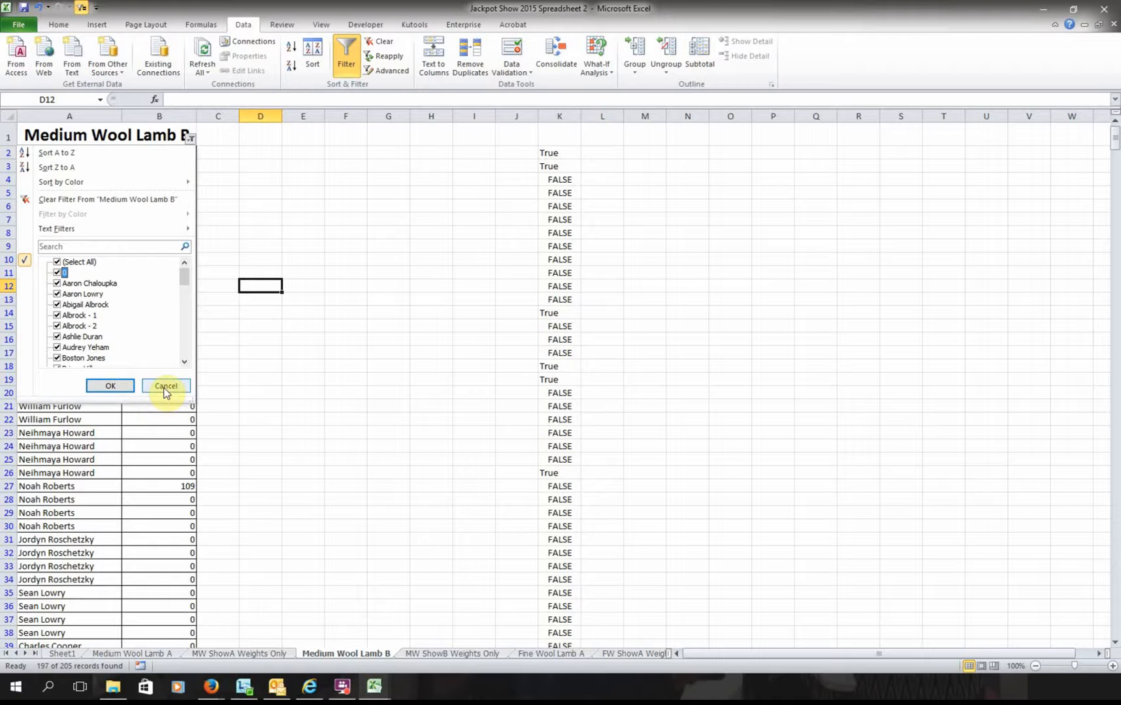
pyautogui.click(111, 200)
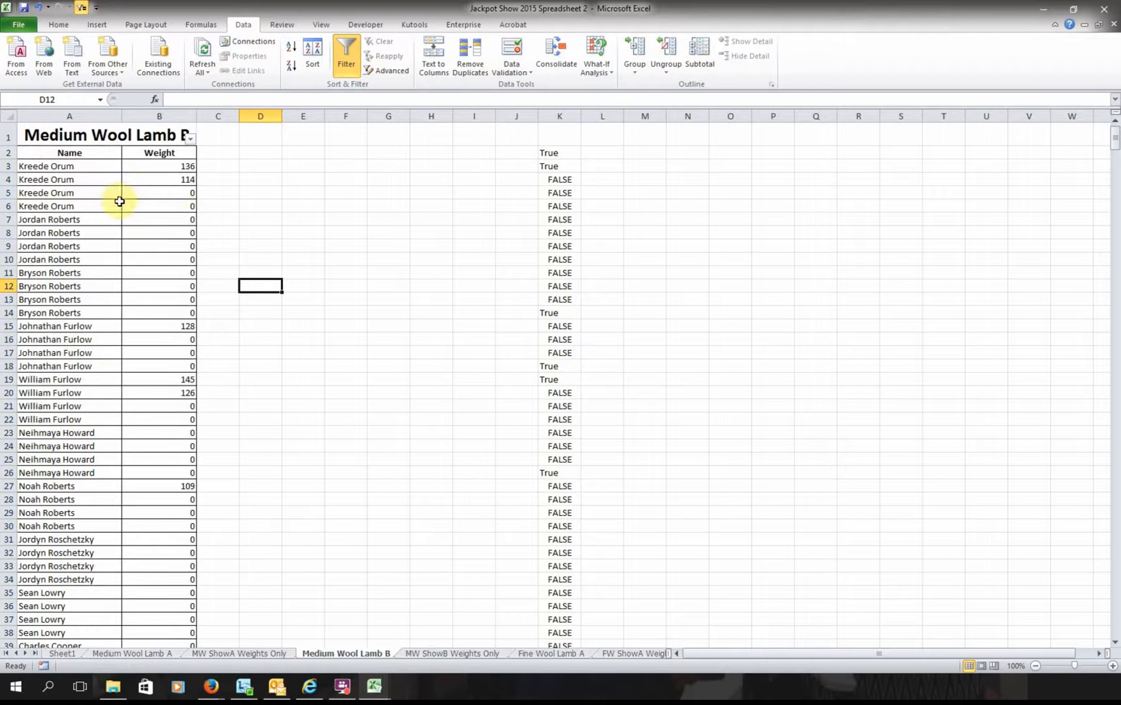
pyautogui.click(302, 377)
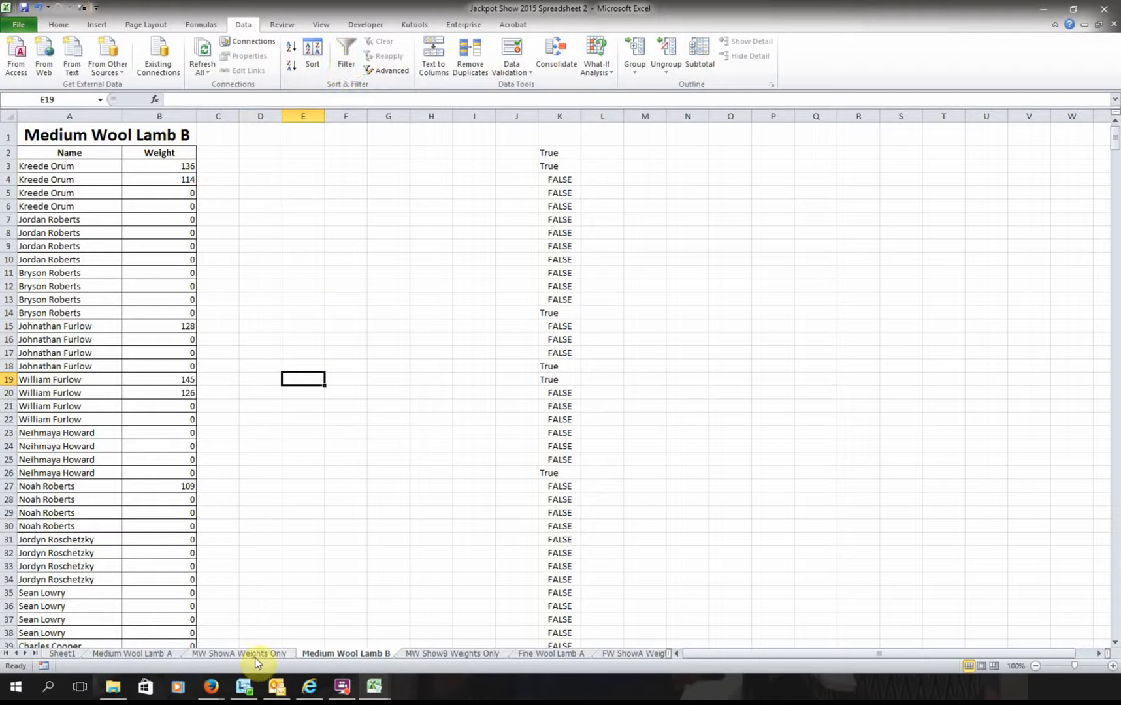
# - On Medium Wool Lamb A, re-include FALSE in the column L filter so all rows show
pyautogui.click(133, 654)
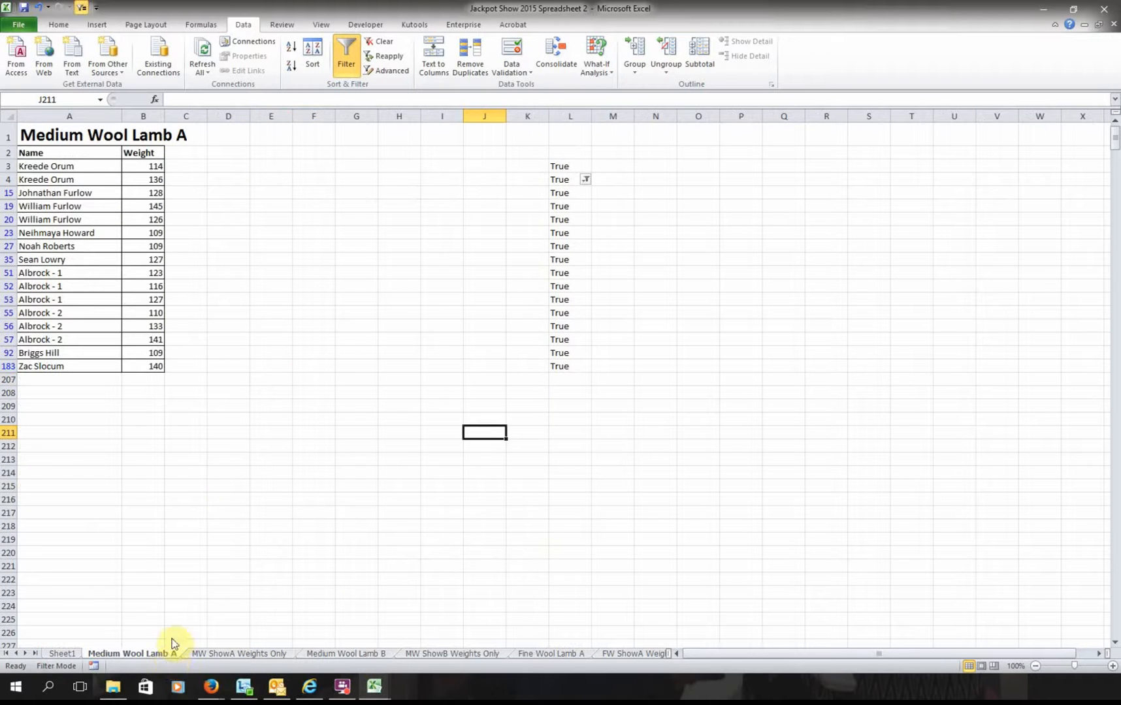
pyautogui.click(585, 180)
pyautogui.click(453, 323)
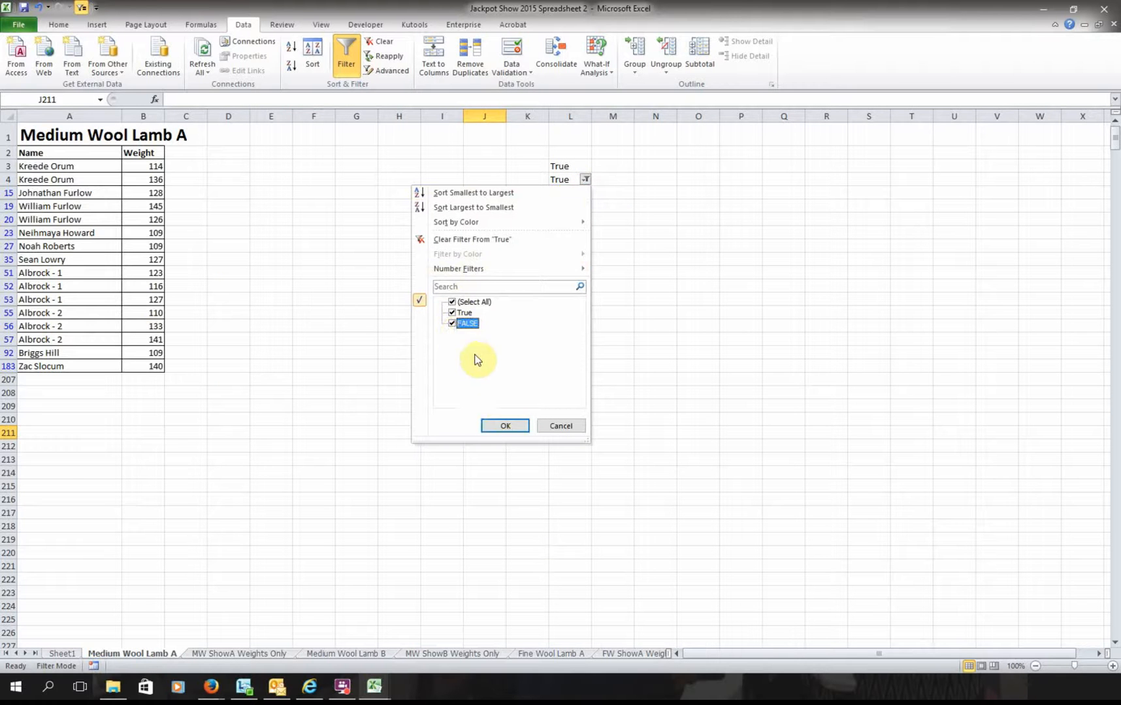
pyautogui.click(502, 425)
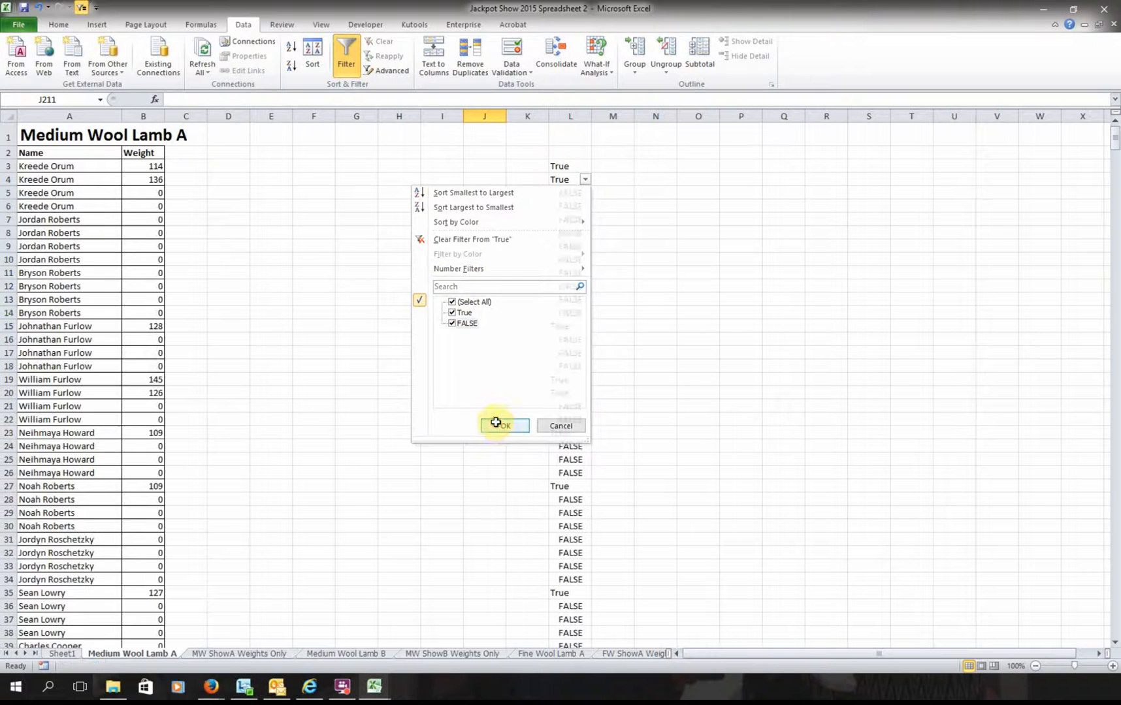
# - Inspect the L3 True/FALSE formula, try a True-only filter, then restore all rows
pyautogui.click(566, 167)
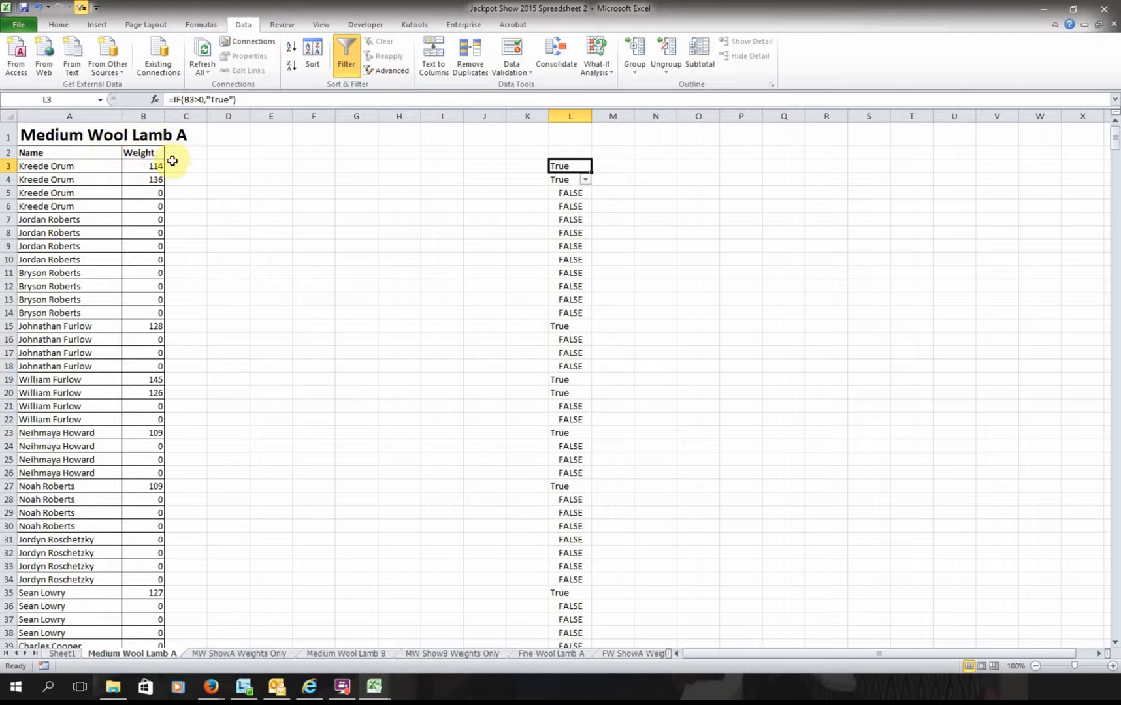
pyautogui.click(584, 180)
pyautogui.click(467, 324)
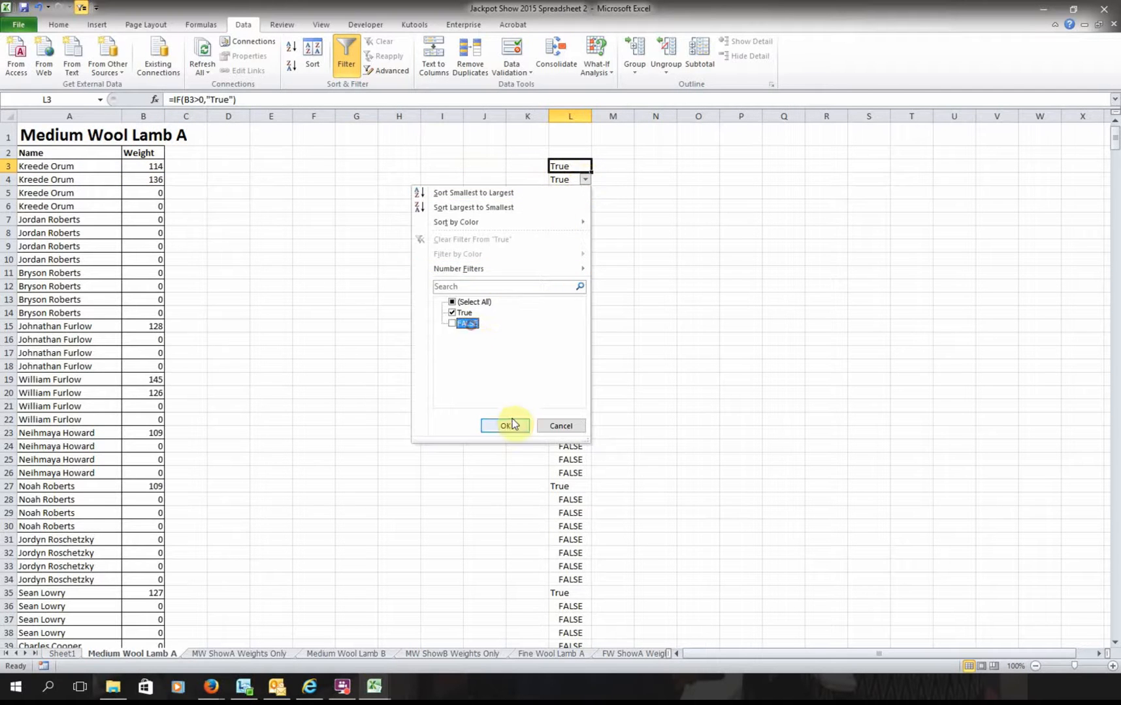
pyautogui.click(509, 425)
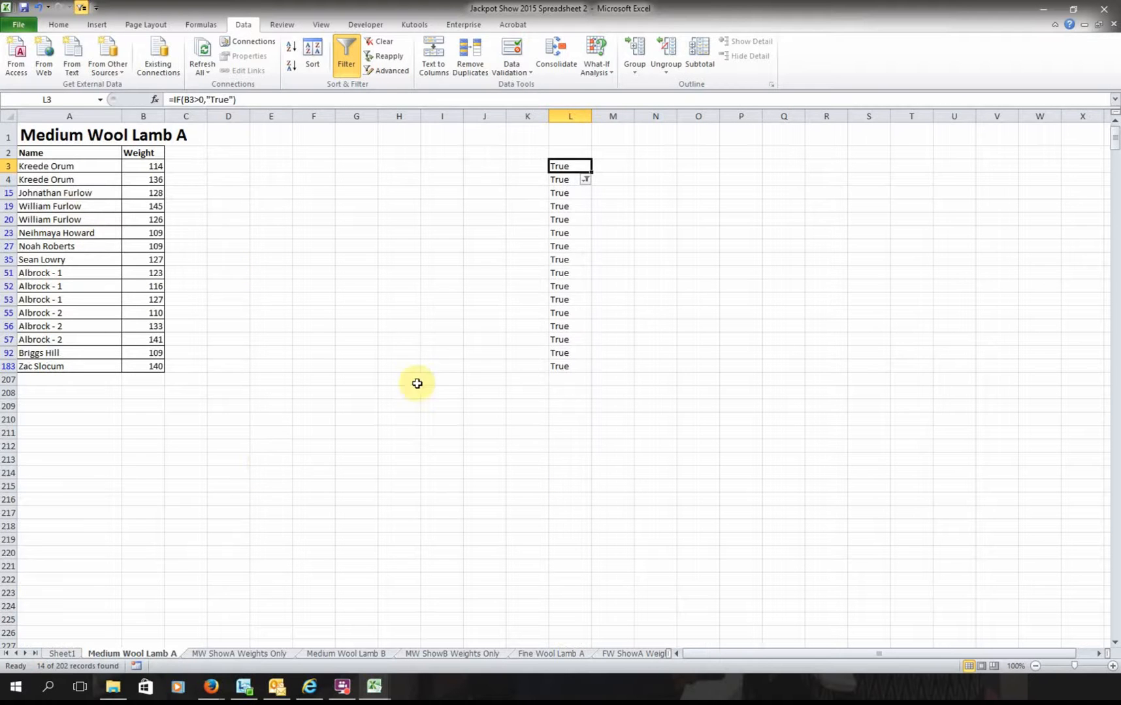
pyautogui.click(438, 366)
pyautogui.click(585, 180)
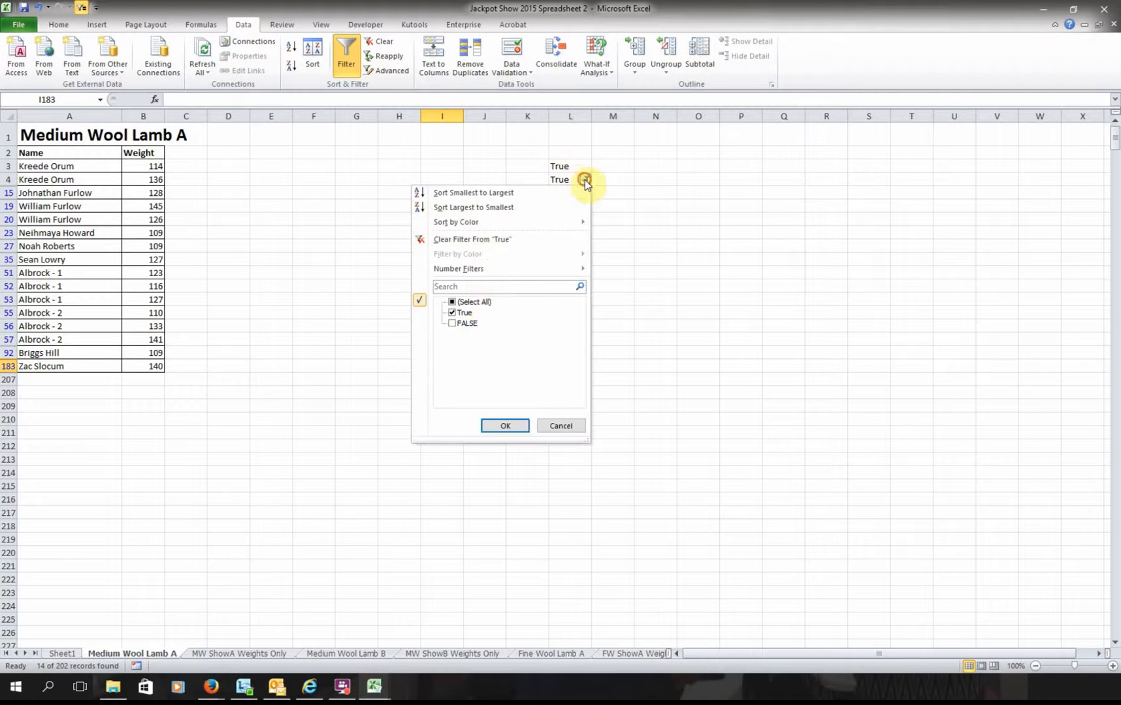
pyautogui.click(464, 323)
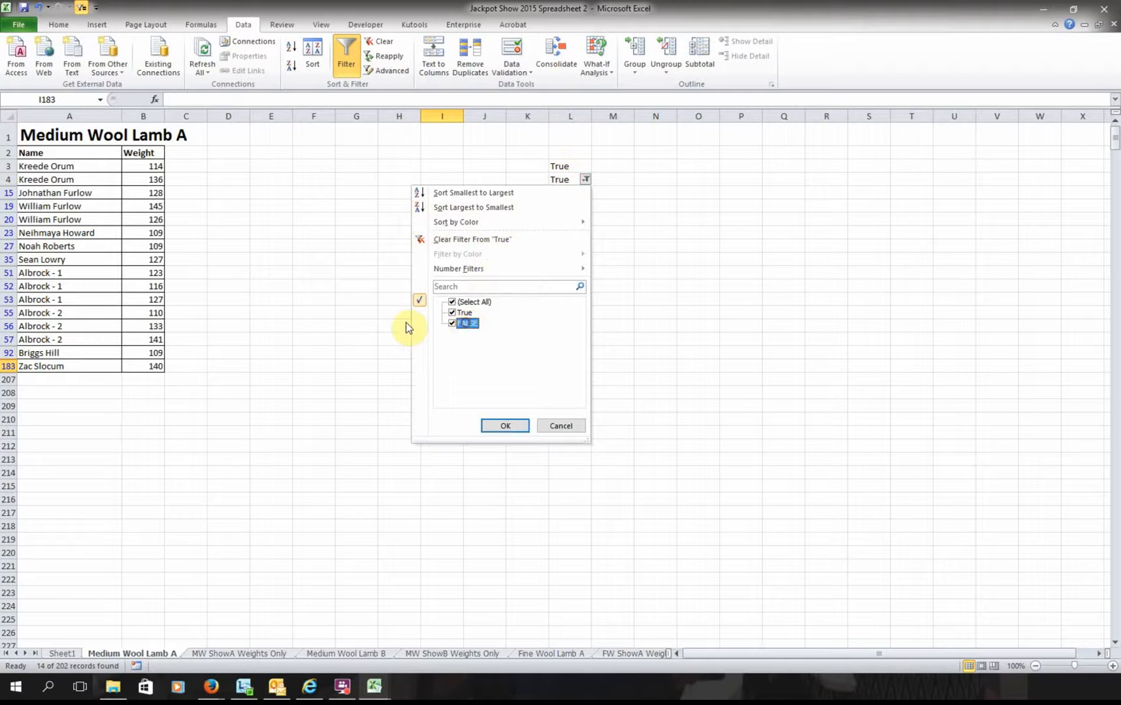
pyautogui.click(509, 427)
# - Filter the Weight column to exclude 0, leaving 17 exhibitors, and view MW ShowA Weights Only
pyautogui.click(155, 155)
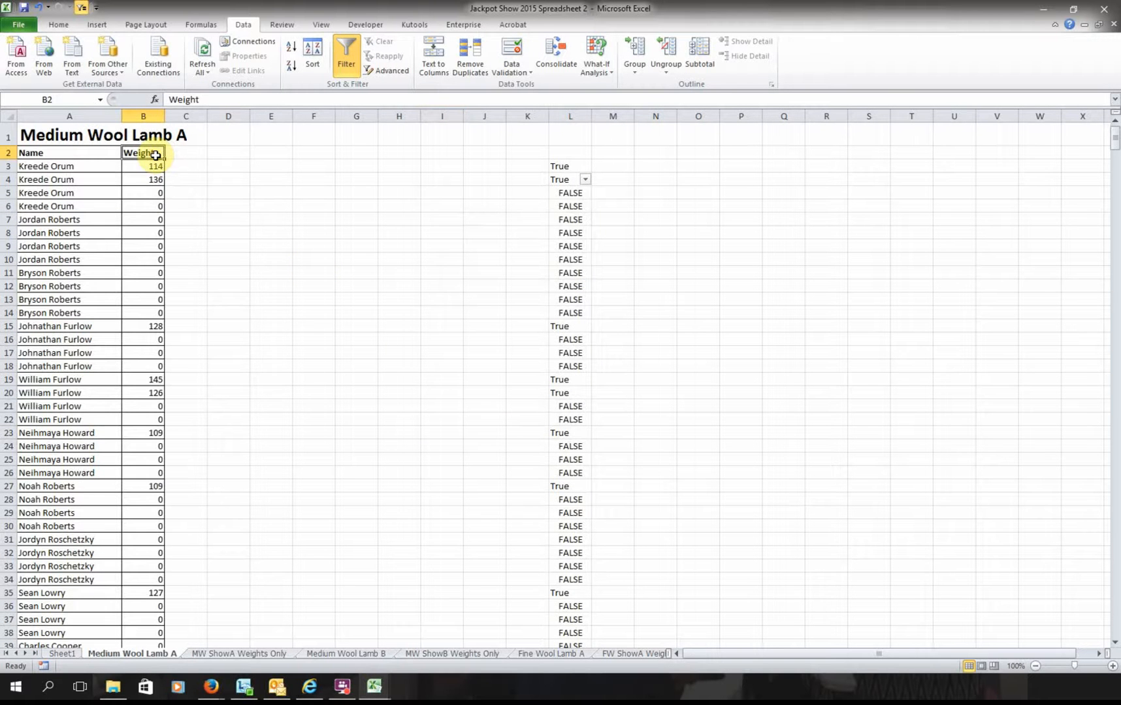
pyautogui.rightClick(156, 155)
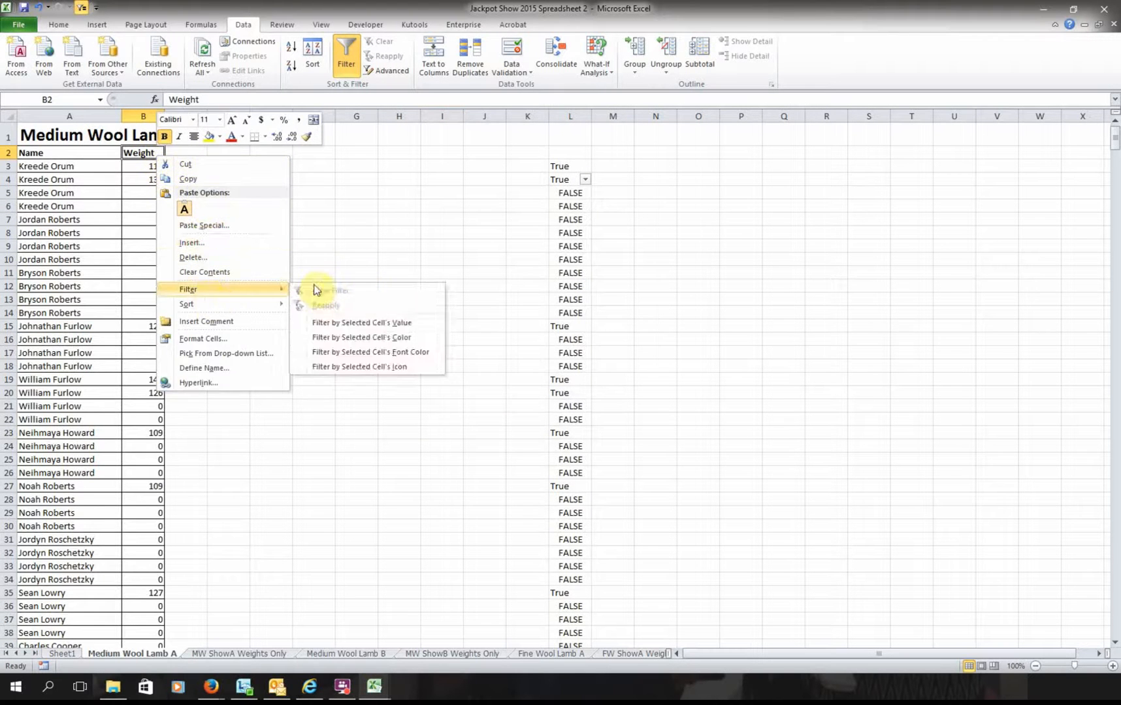
pyautogui.click(355, 275)
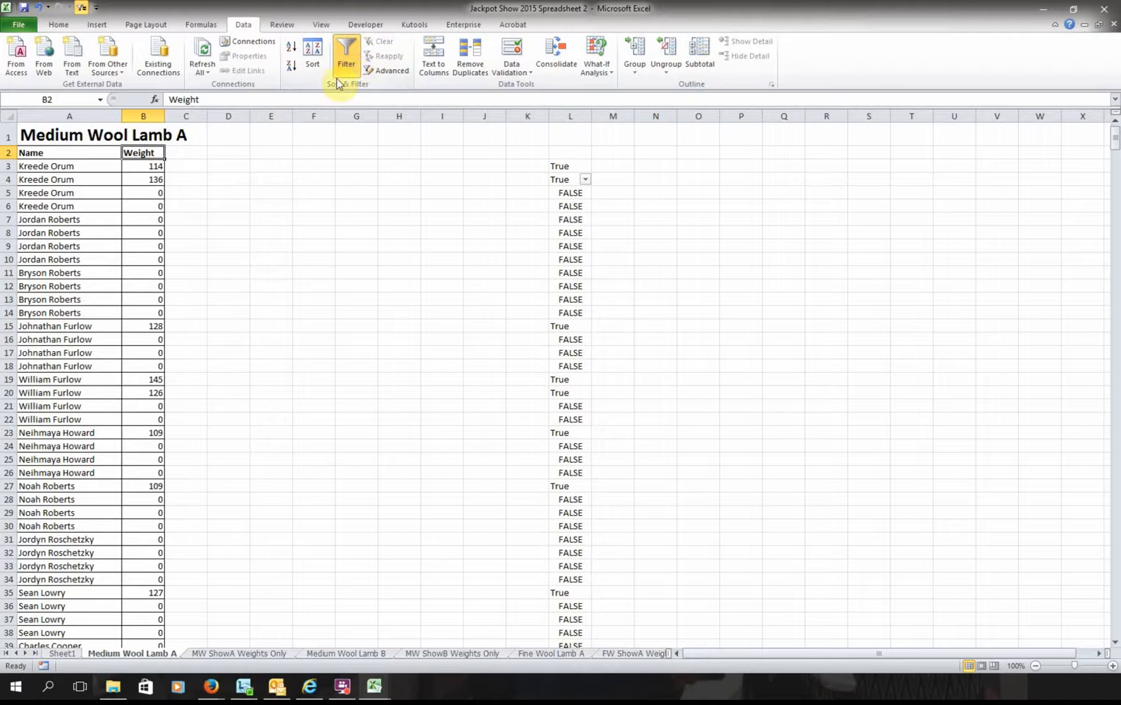
pyautogui.click(444, 179)
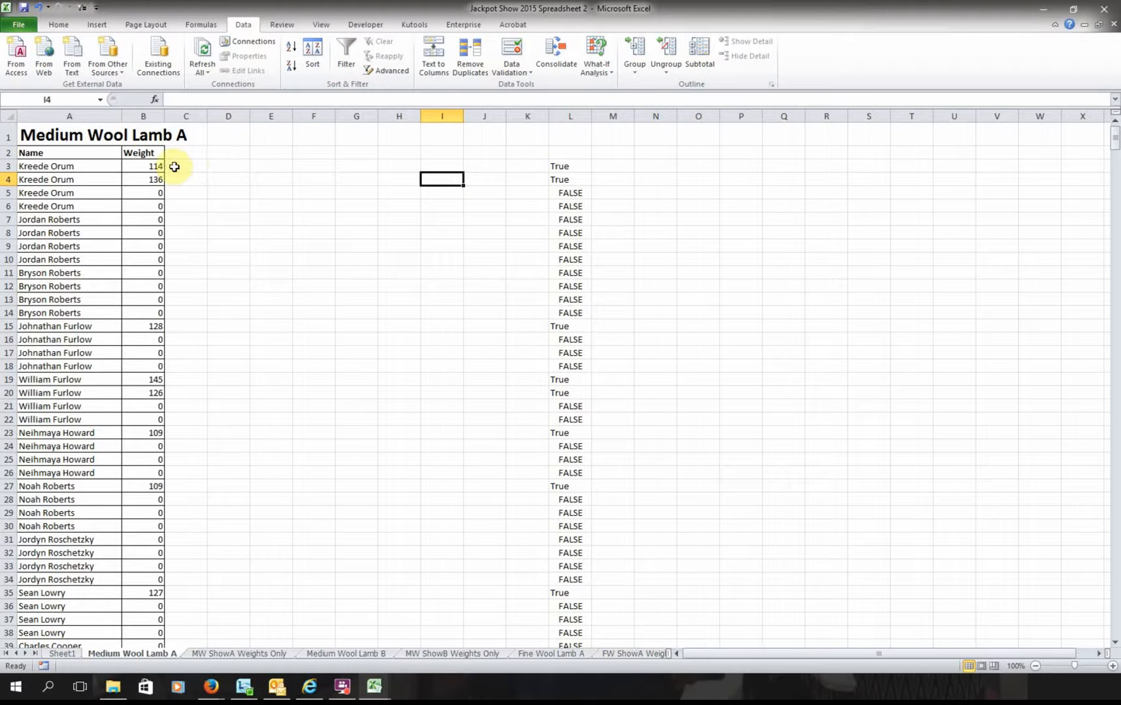
pyautogui.click(147, 153)
pyautogui.click(345, 53)
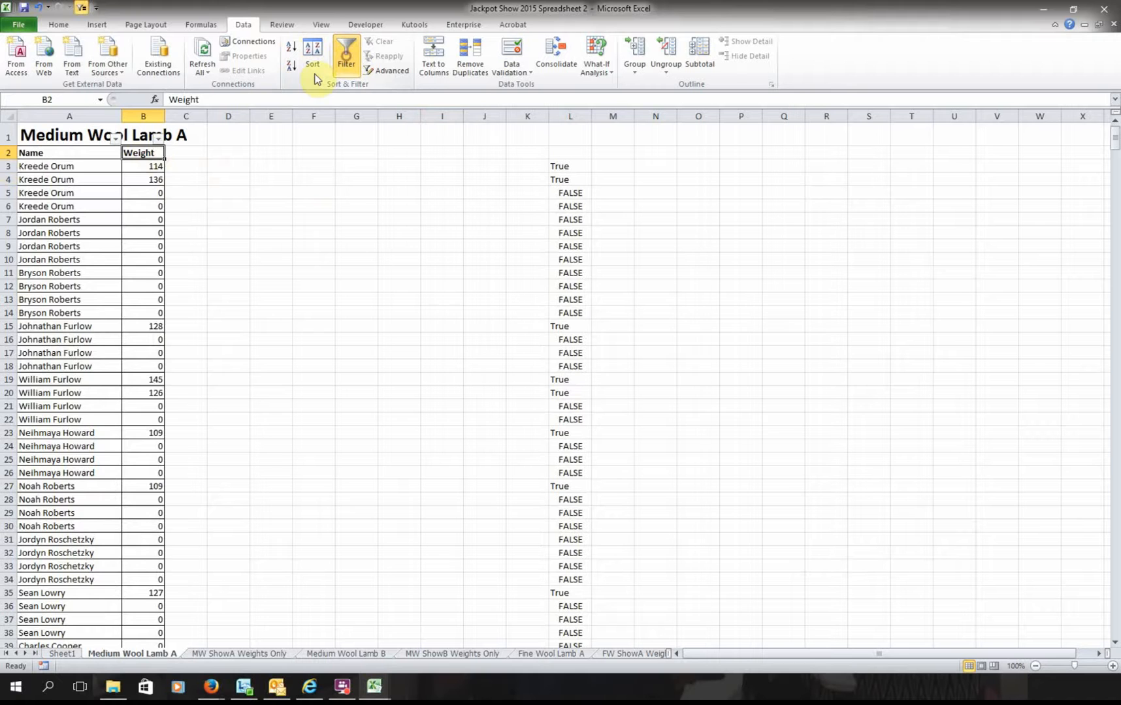
pyautogui.click(157, 138)
pyautogui.click(41, 273)
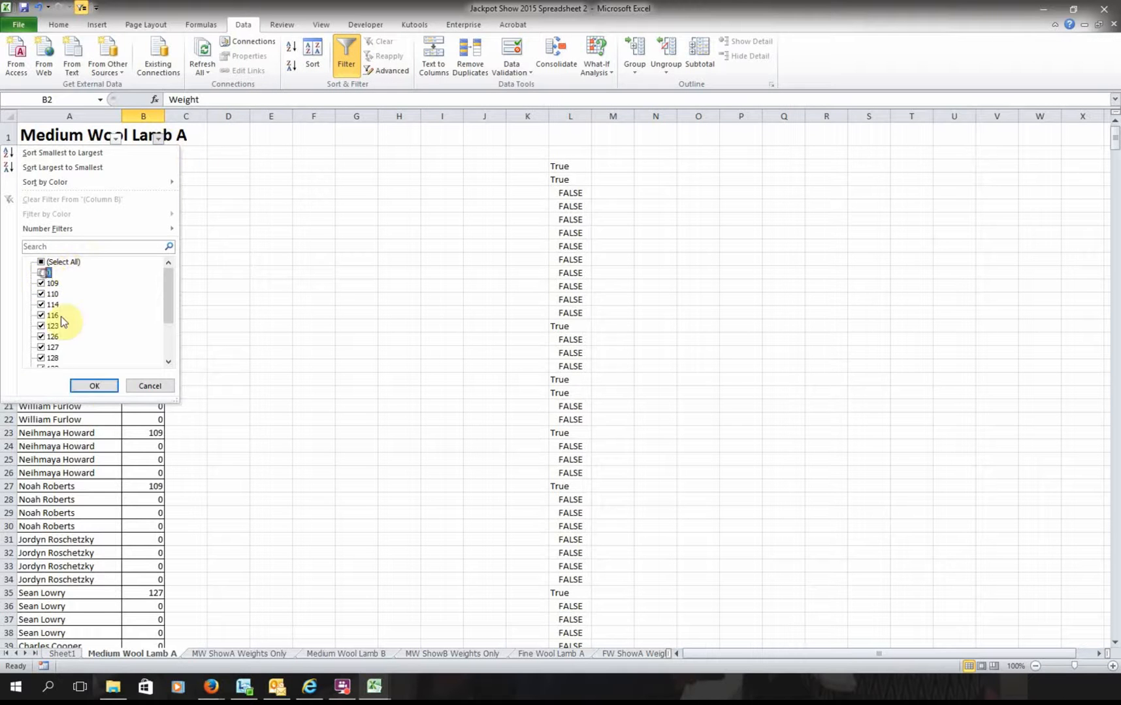
pyautogui.click(94, 386)
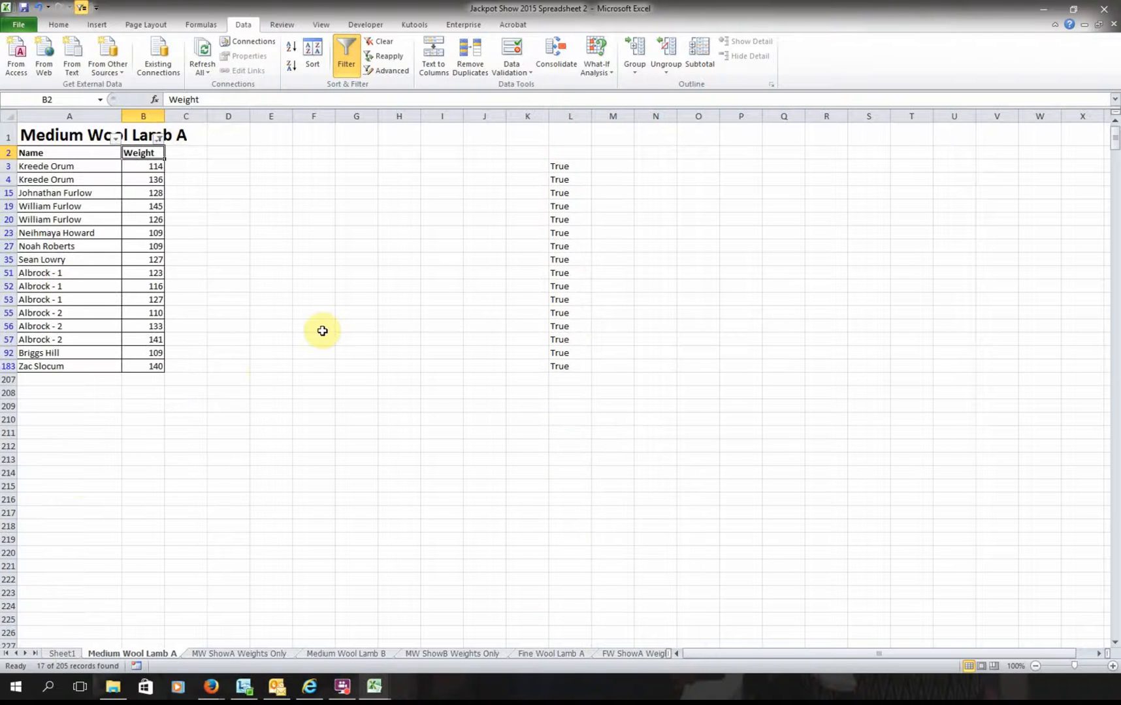
pyautogui.click(267, 655)
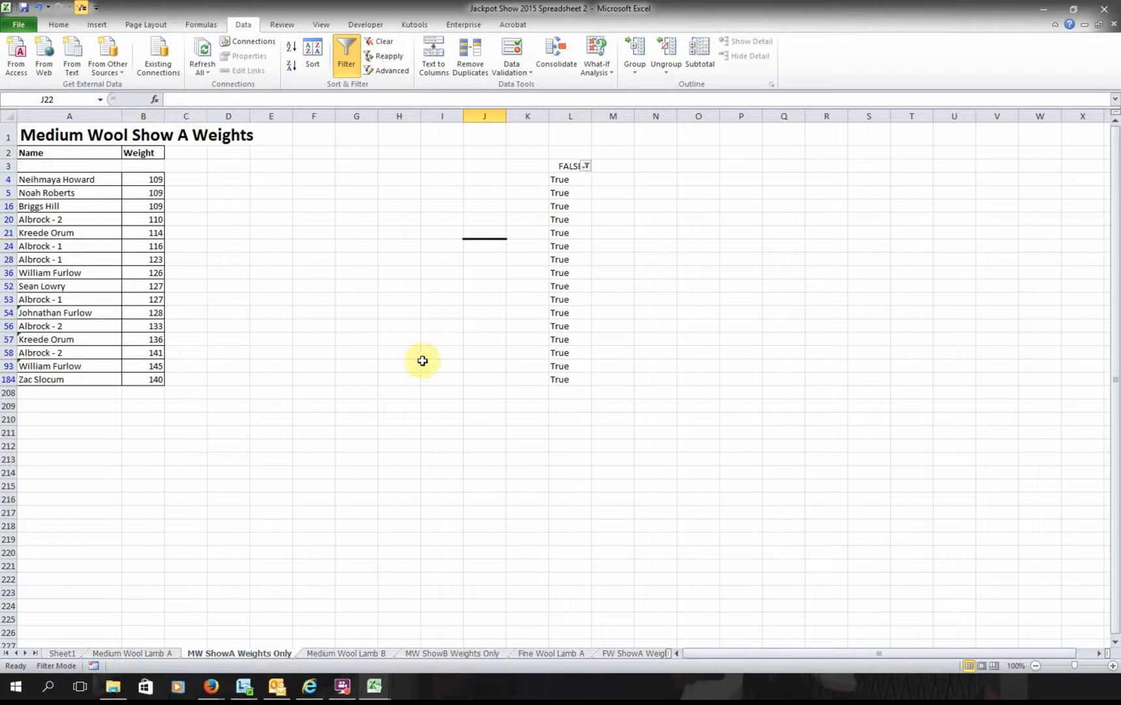
# - Step through the FW, FWX and other weights-only sheets to the last weights sheet
pyautogui.click(62, 654)
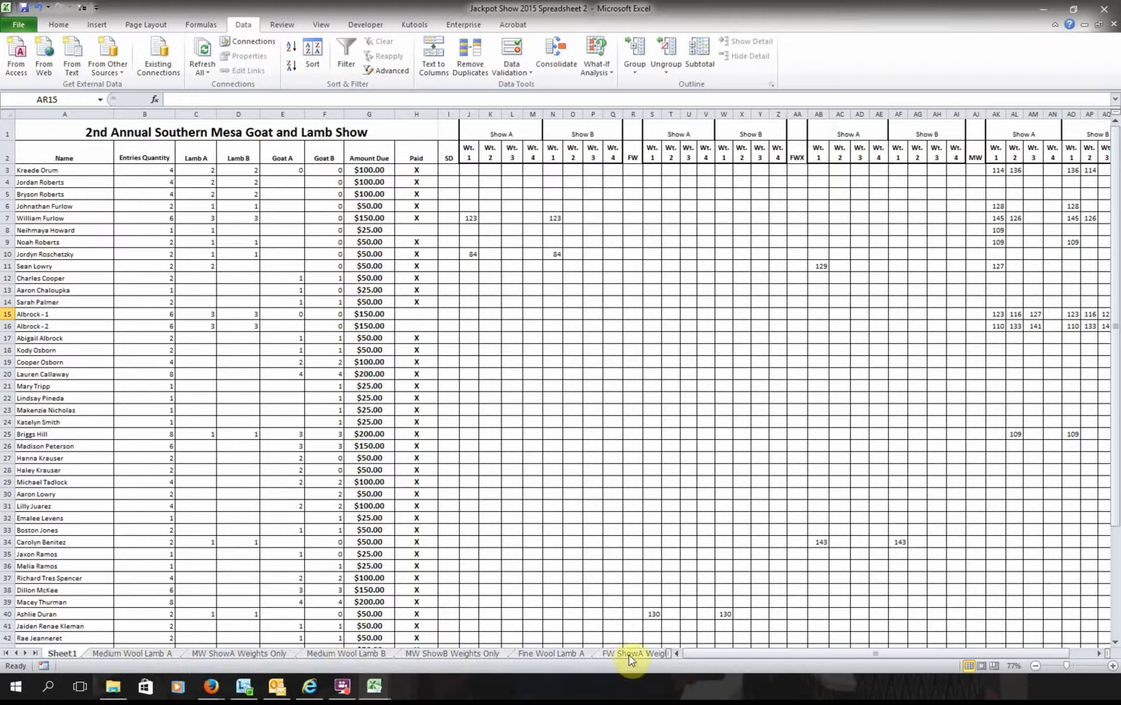
pyautogui.click(653, 656)
pyautogui.click(659, 657)
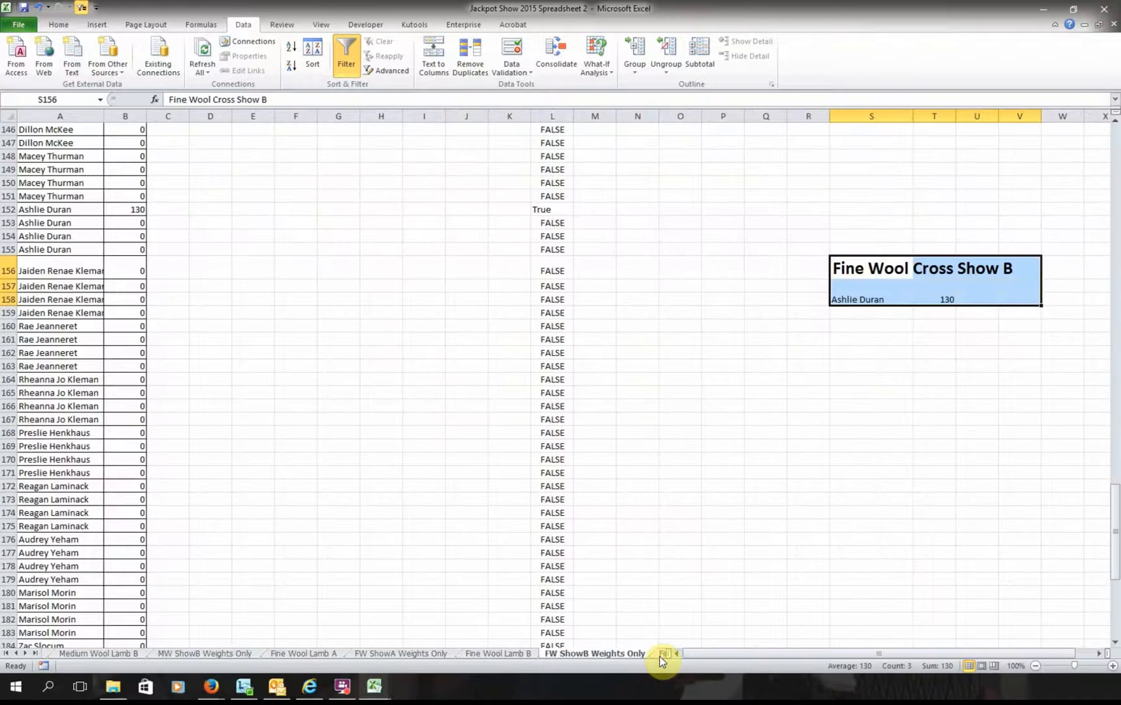
pyautogui.click(659, 656)
pyautogui.click(659, 657)
pyautogui.click(659, 657)
pyautogui.click(657, 656)
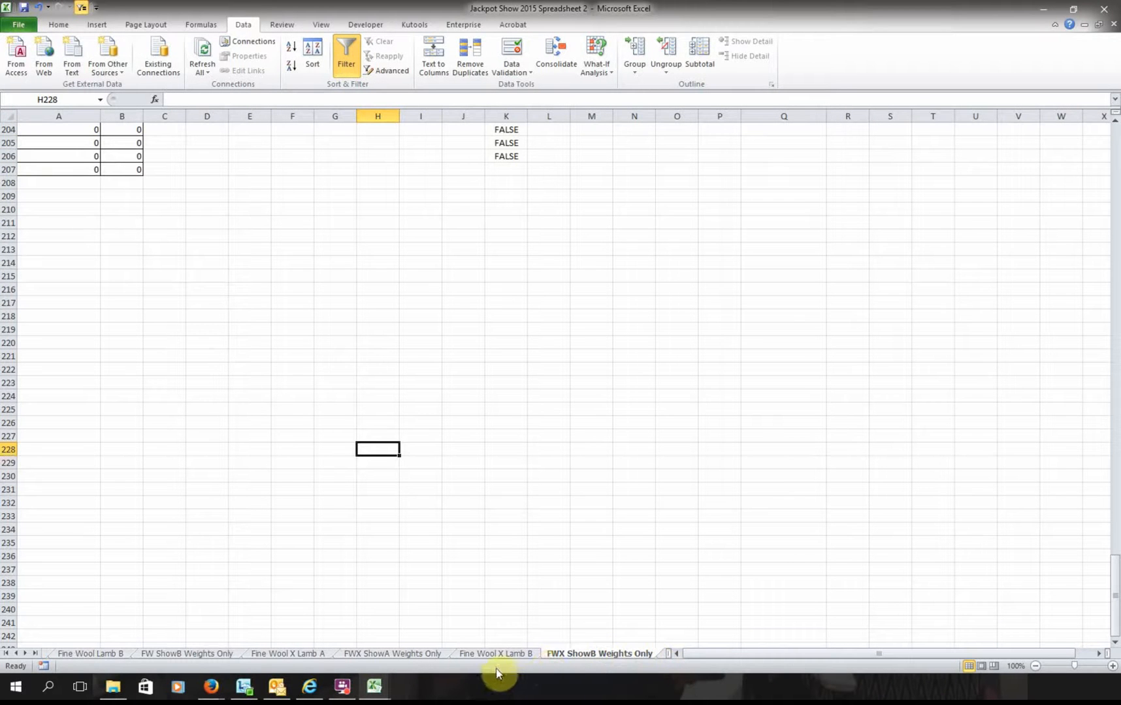
pyautogui.scroll(9, 320, 356)
pyautogui.scroll(20, 320, 356)
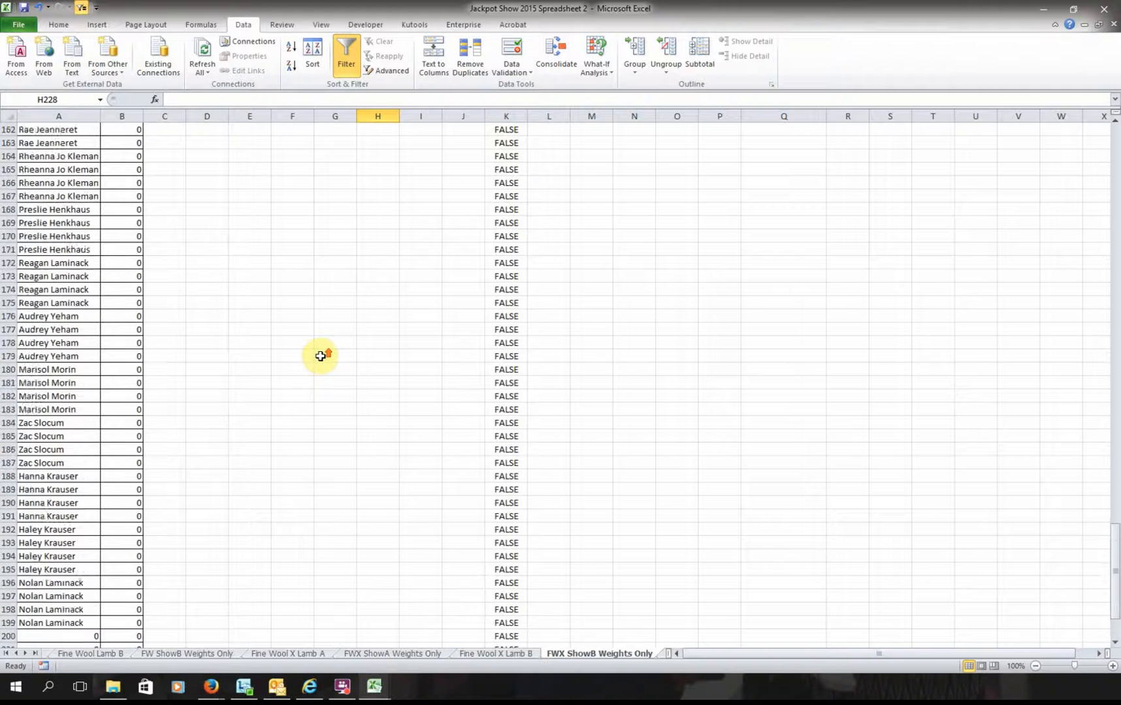
pyautogui.scroll(6, 322, 352)
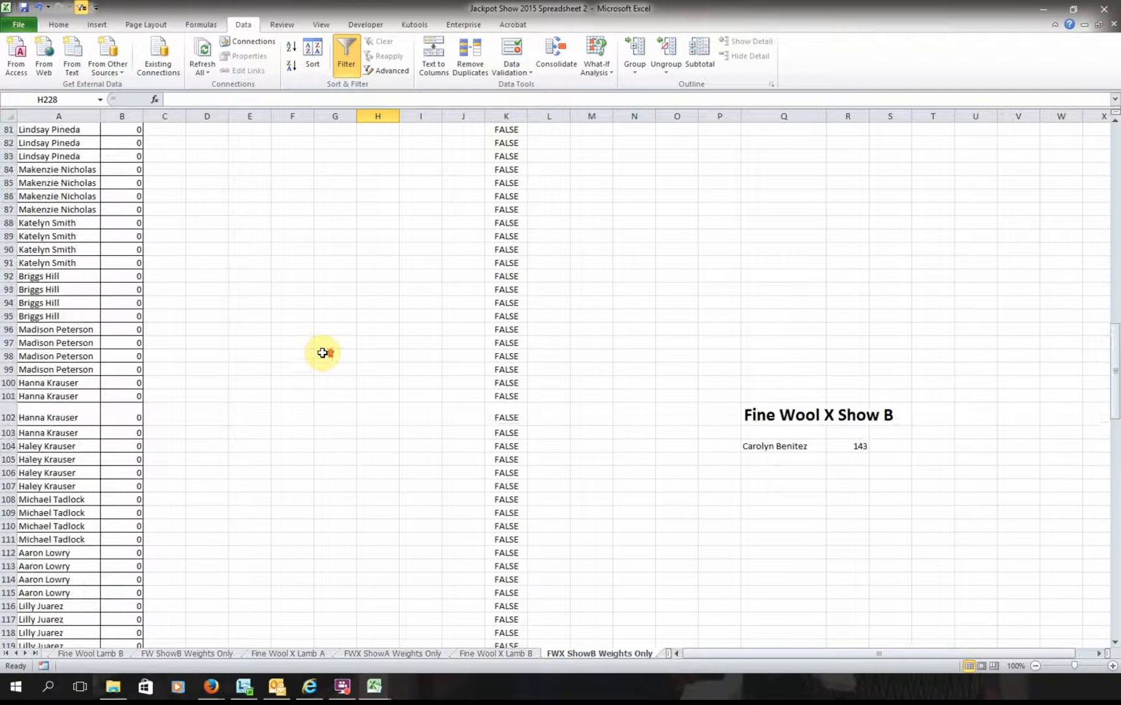
pyautogui.scroll(15, 323, 352)
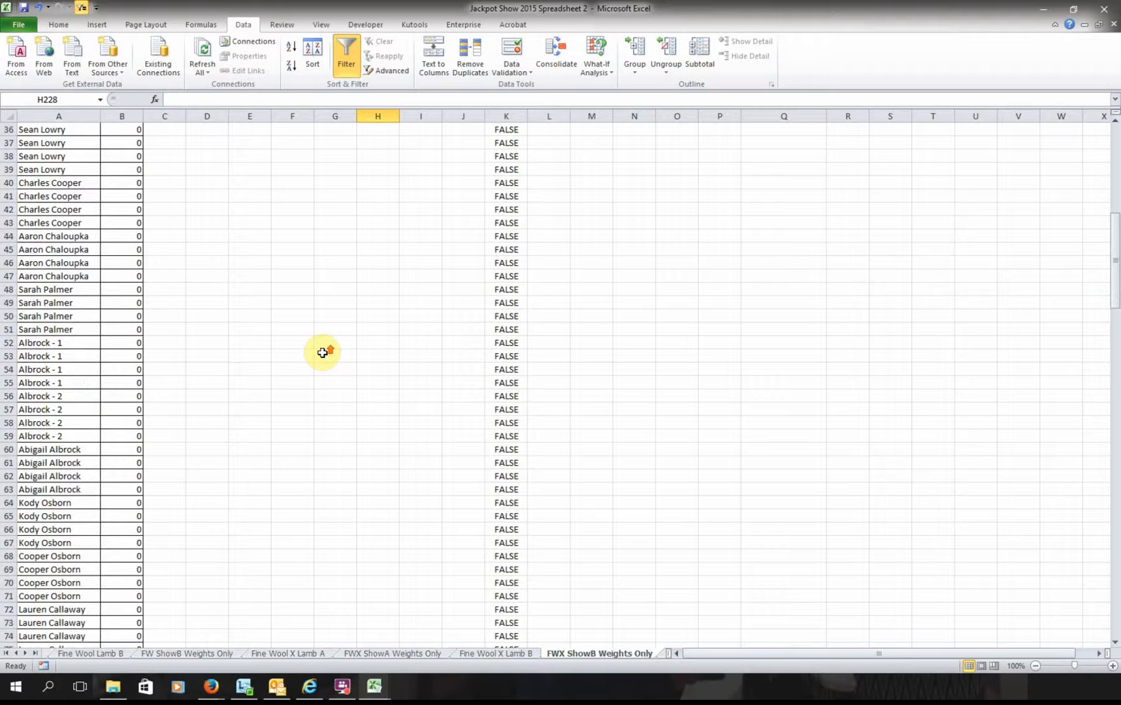
pyautogui.scroll(12, 326, 347)
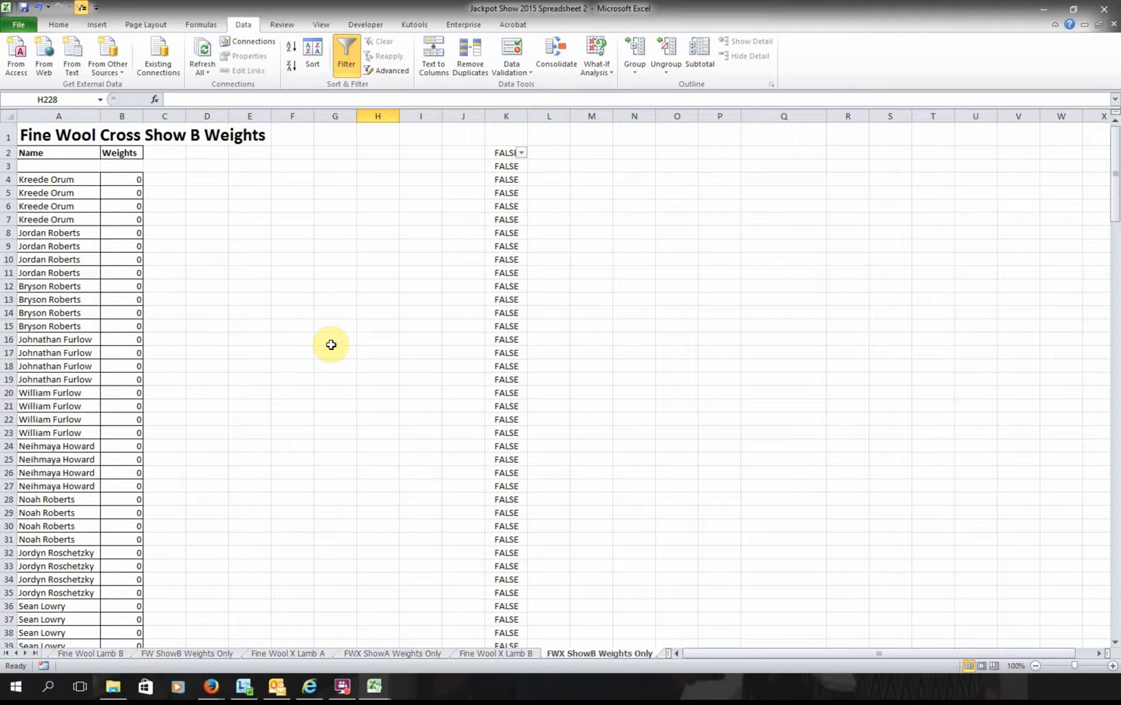
# - Return through Fine Wool Lamb B to Sheet1's Southern Mesa show entry table
pyautogui.click(61, 655)
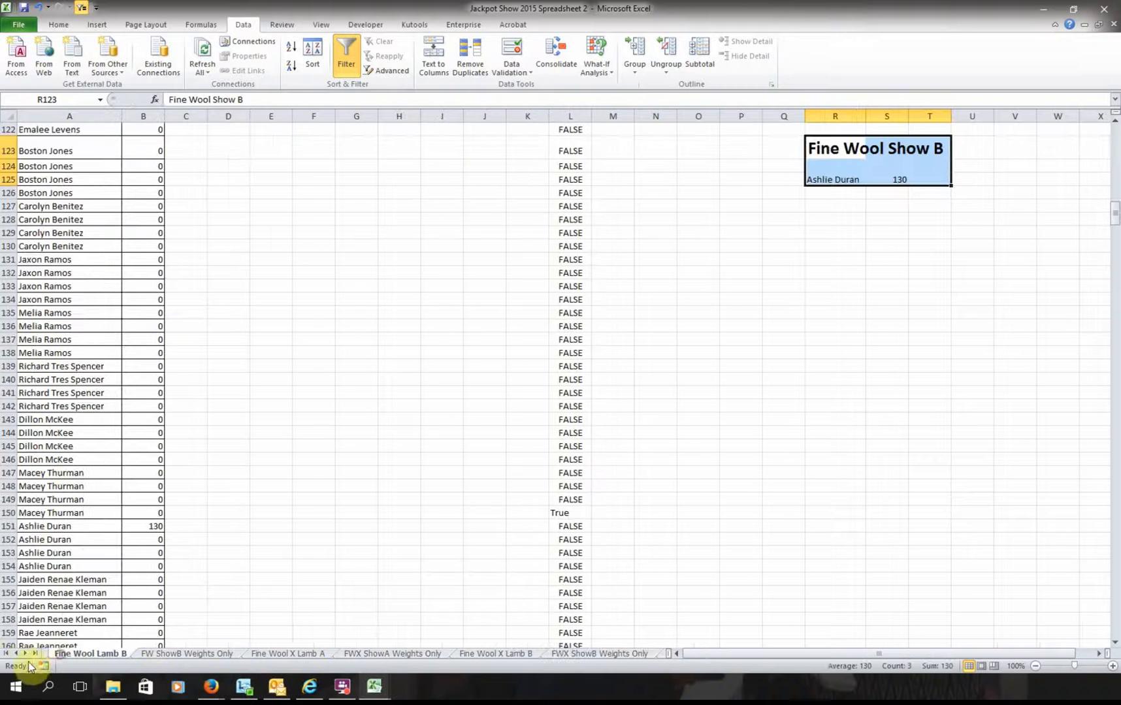
pyautogui.click(15, 654)
pyautogui.click(15, 653)
pyautogui.click(15, 653)
pyautogui.click(15, 653)
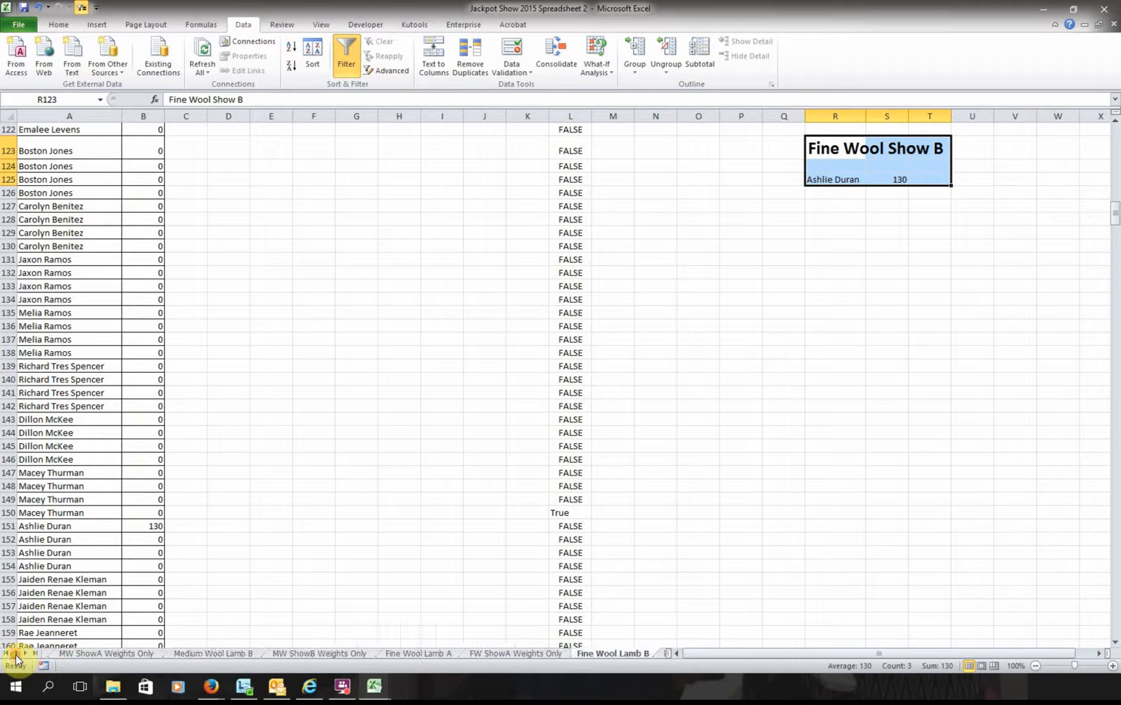
pyautogui.click(15, 653)
pyautogui.click(15, 653)
pyautogui.click(47, 654)
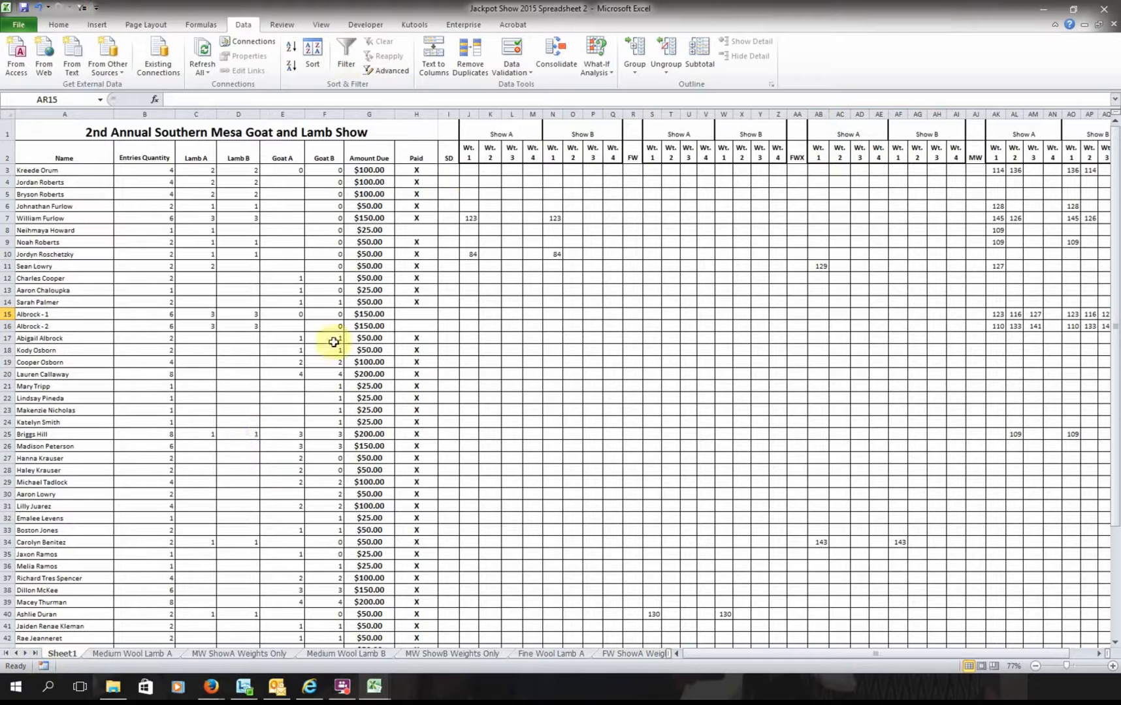
# - Close Jackpot Show 2015 with Don't Save, then view Book1's 2016-2017 Program and Events sheet
pyautogui.click(1101, 9)
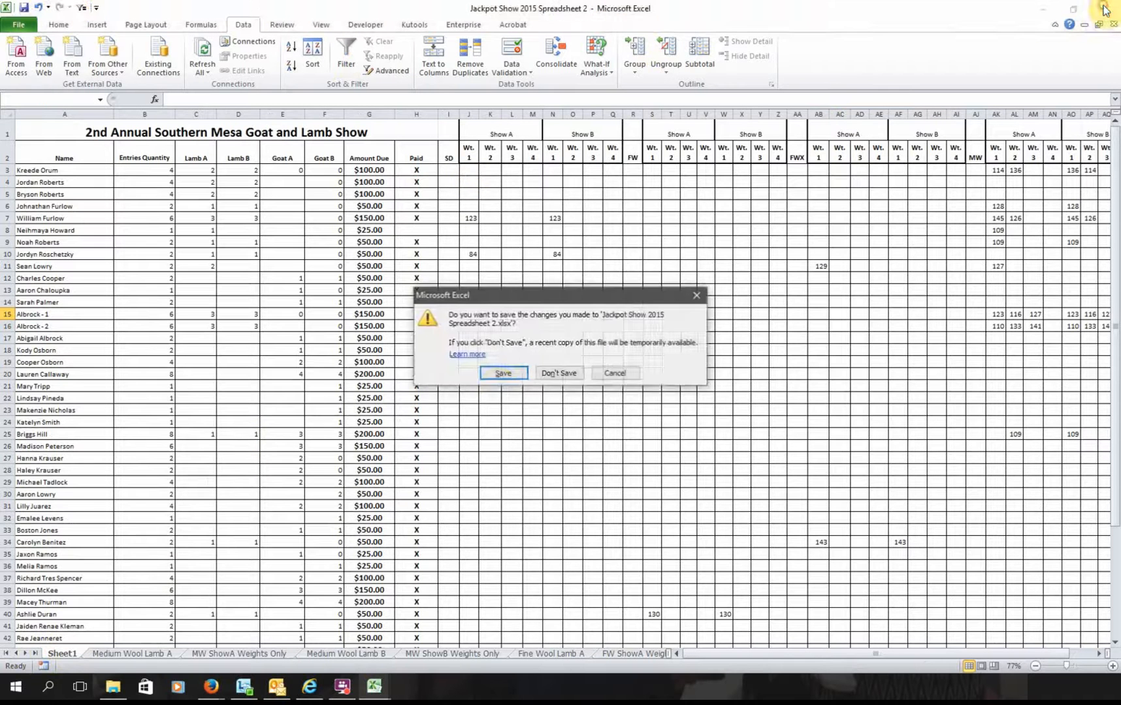
pyautogui.click(547, 373)
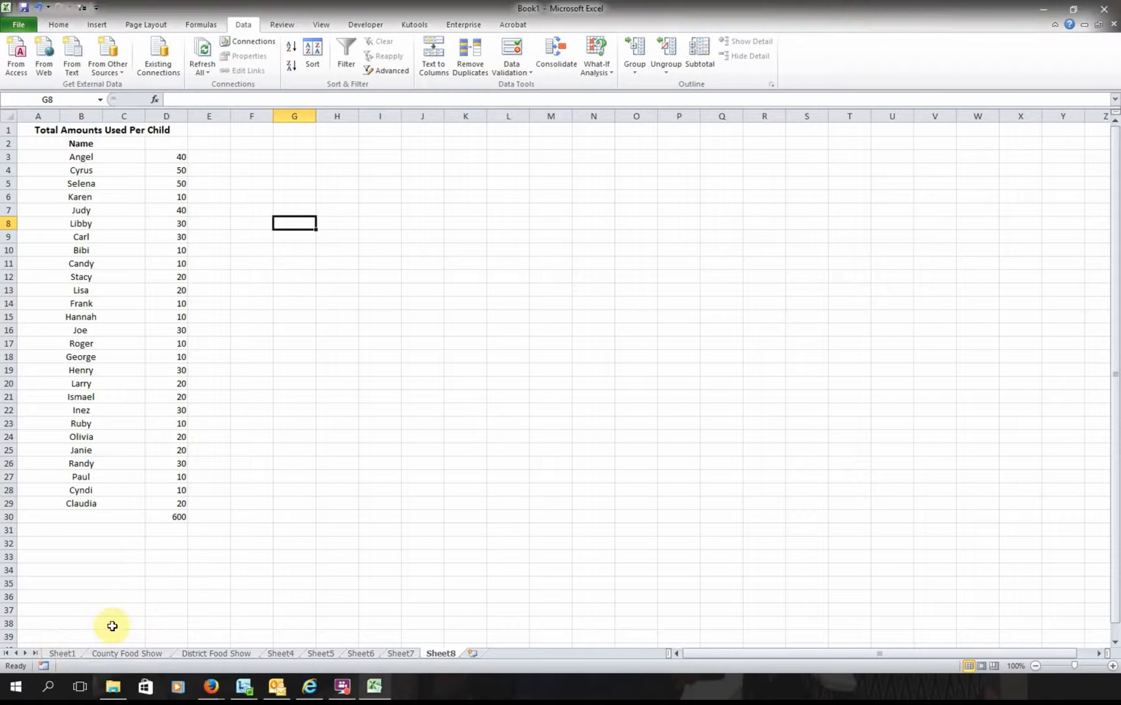
pyautogui.click(61, 652)
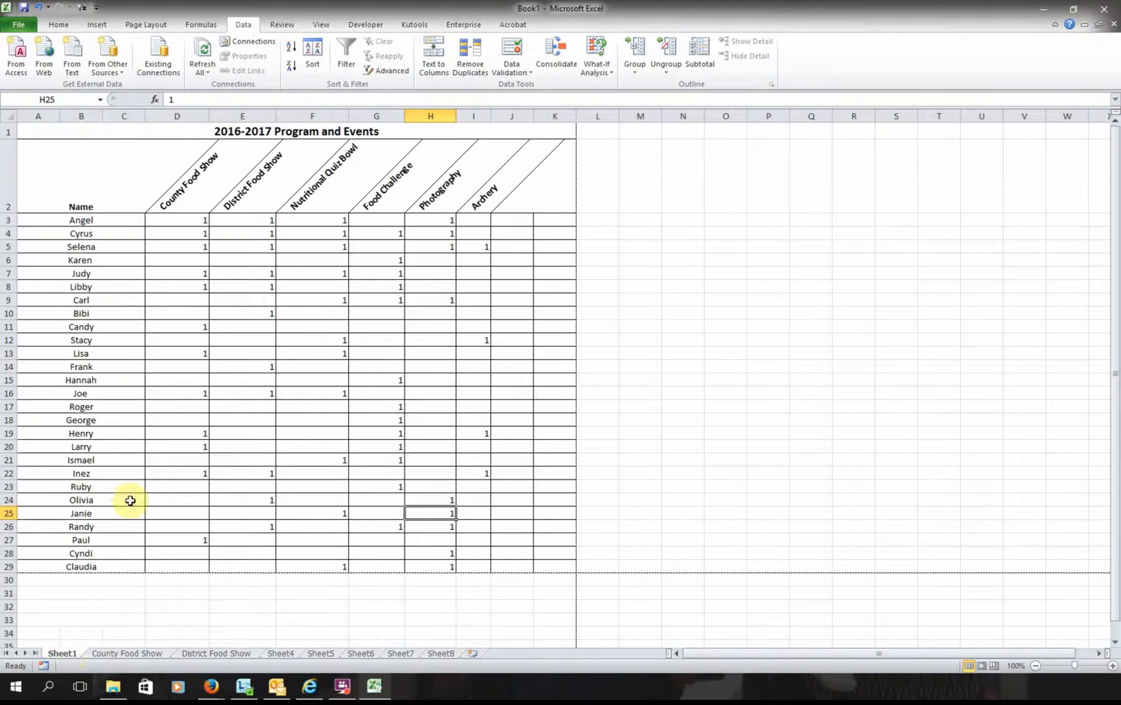